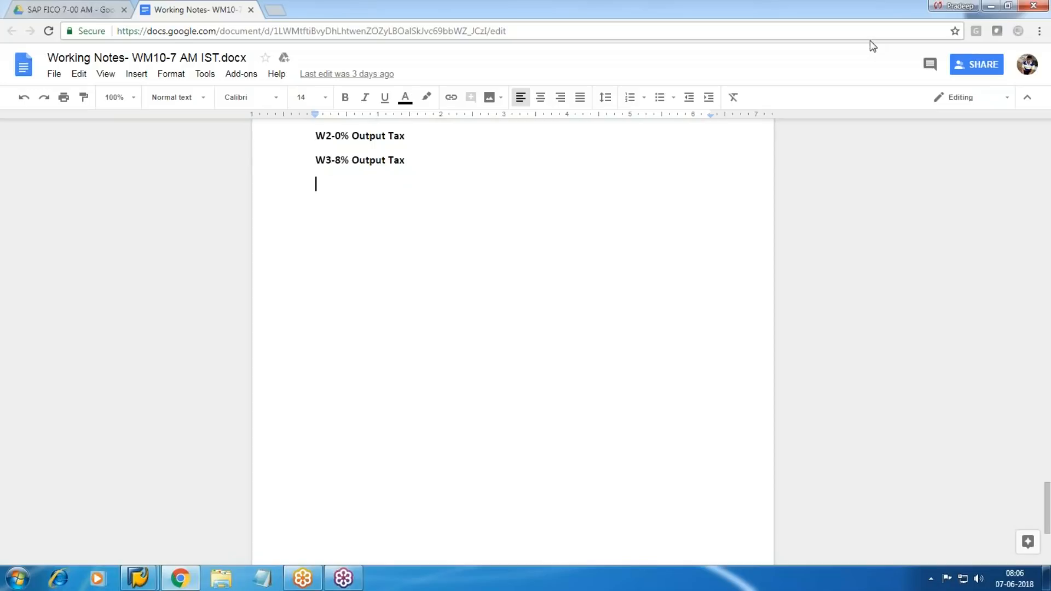
Add the note "Sales Org -WMSO" below the "W3-8% Output Tax" line in the working notes
type("Sales Org")
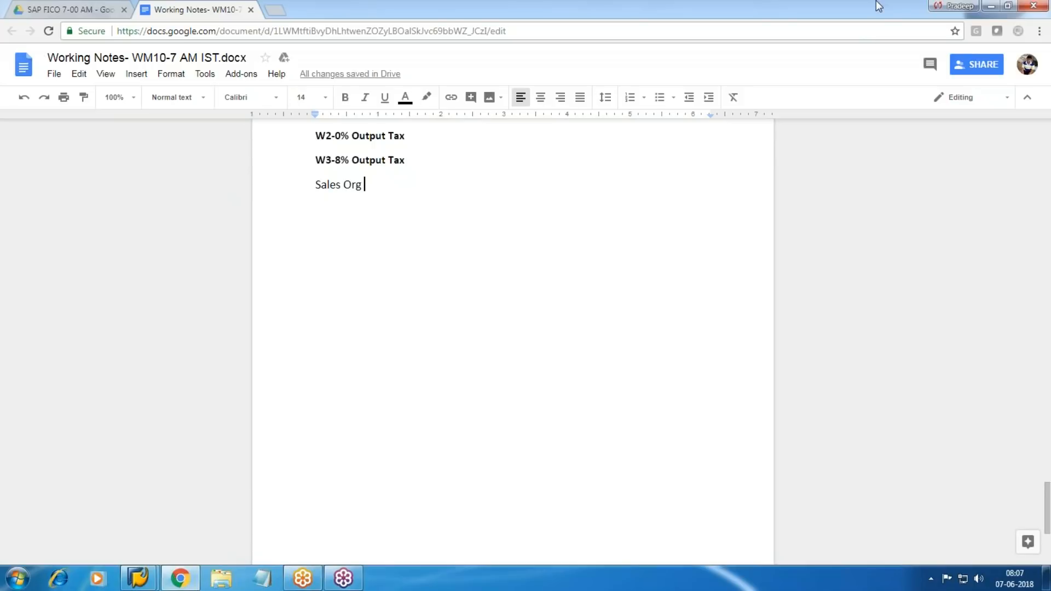
type("-")
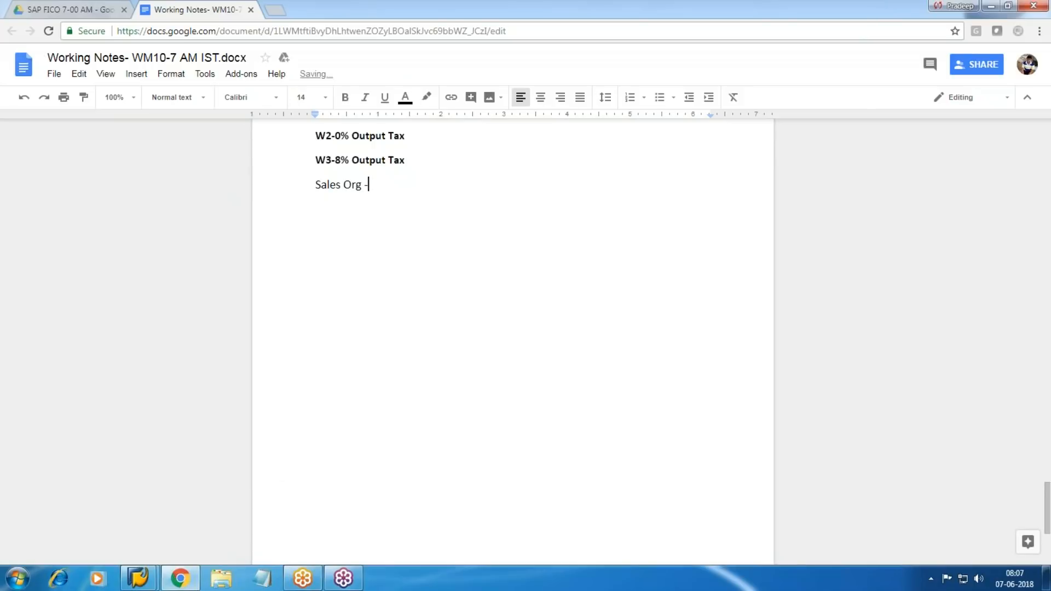
type("WMSO")
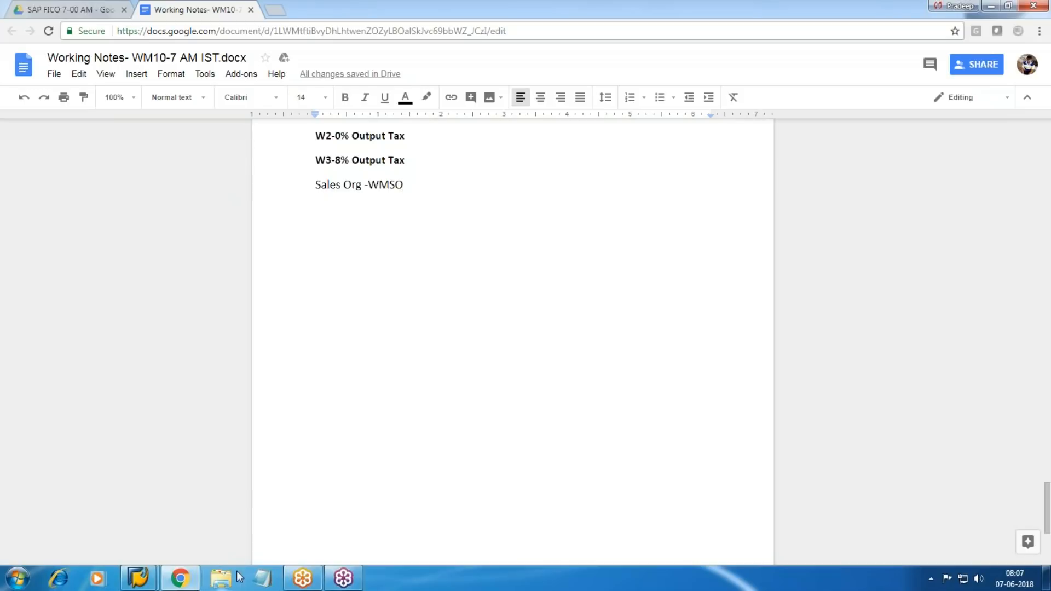
Switch to the SAP session, try to expand Enterprise Structure in the implementation guide, and decline the detailed error description
mouse_move(139, 579)
left_click(216, 538)
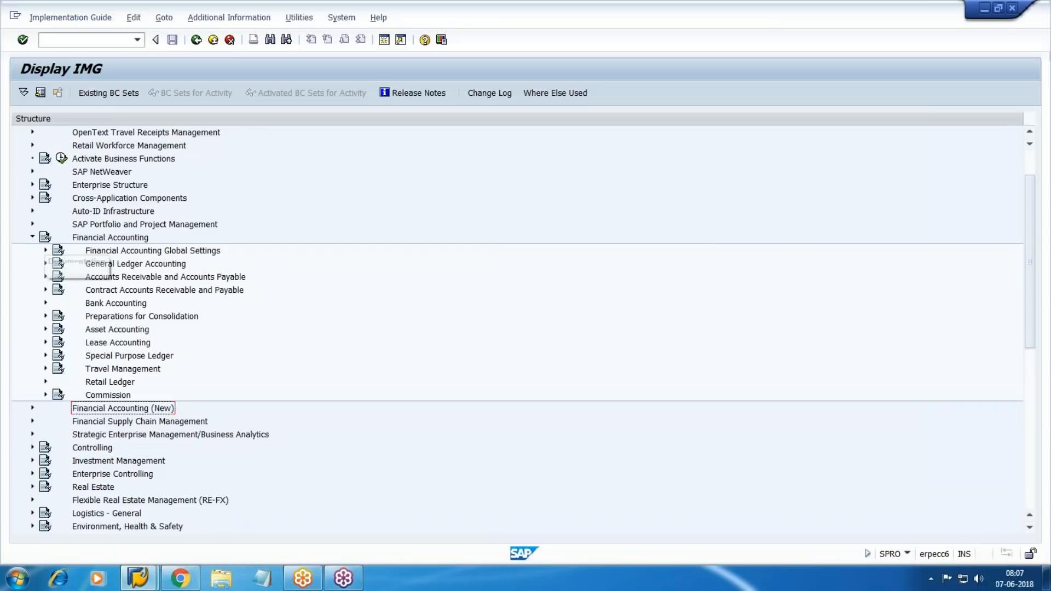
left_click(32, 237)
left_click(33, 185)
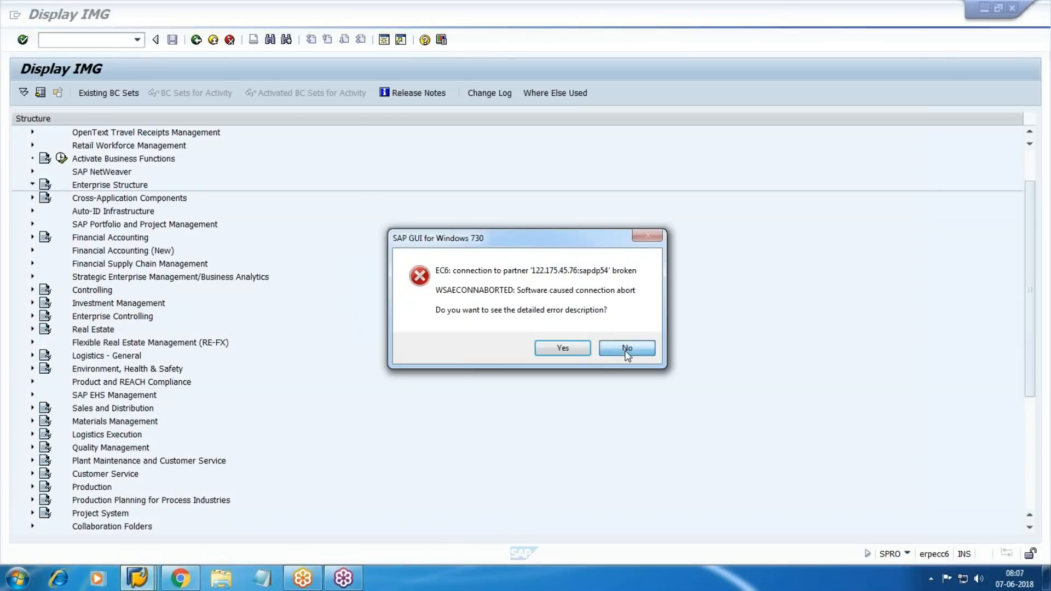
left_click(627, 348)
Log on to the ECC 6 EHP6-54 system from SAP Logon with the user name and account password
left_click(140, 578)
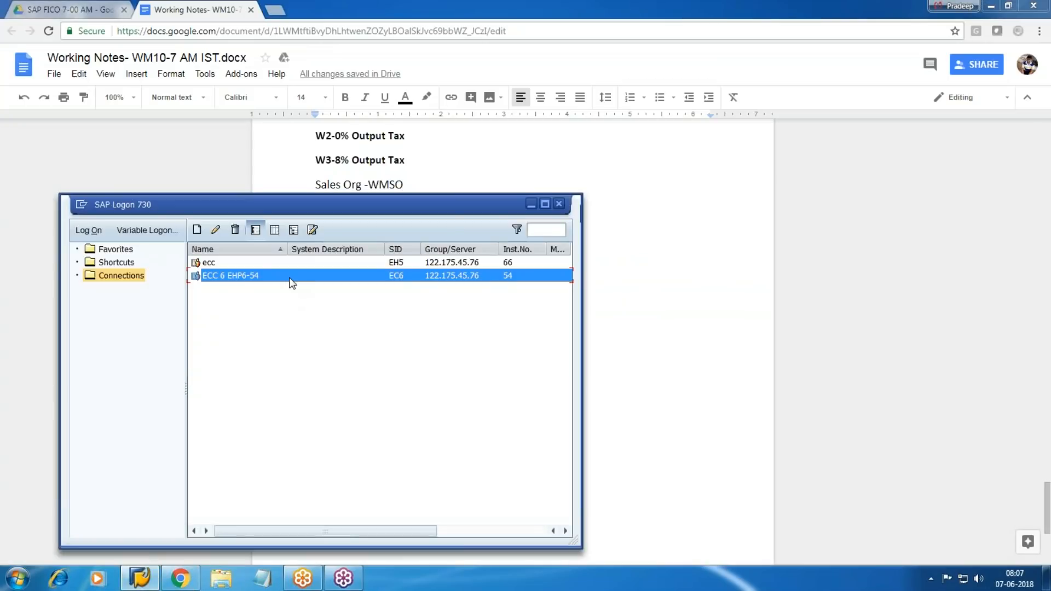
double_click(292, 279)
type("p")
key("Down")
key("Return")
key("Tab")
type("*******")
key("Return")
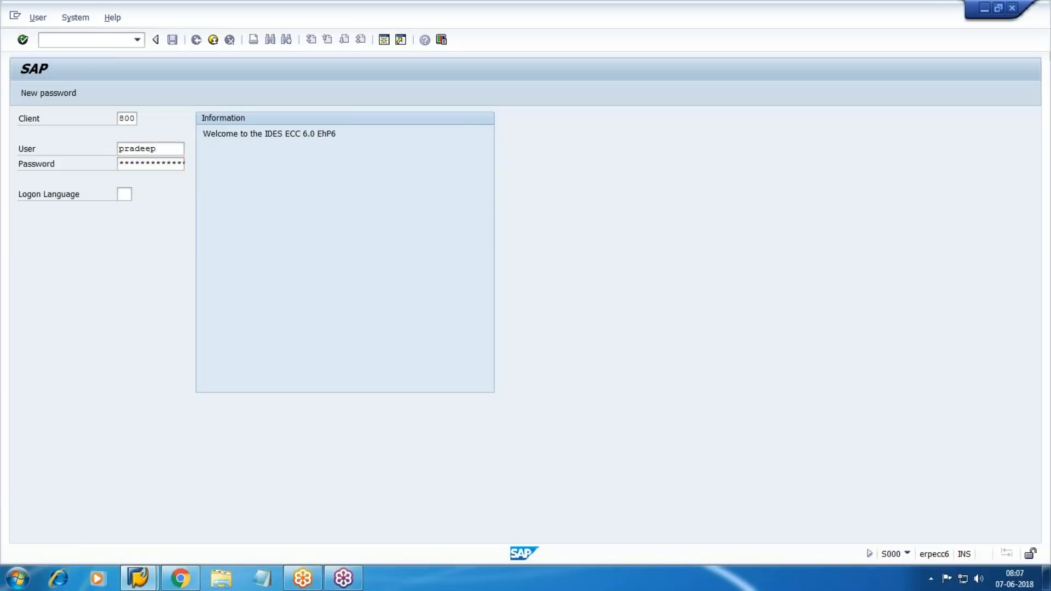
Run transaction spro and display the SAP Reference IMG
type("spro")
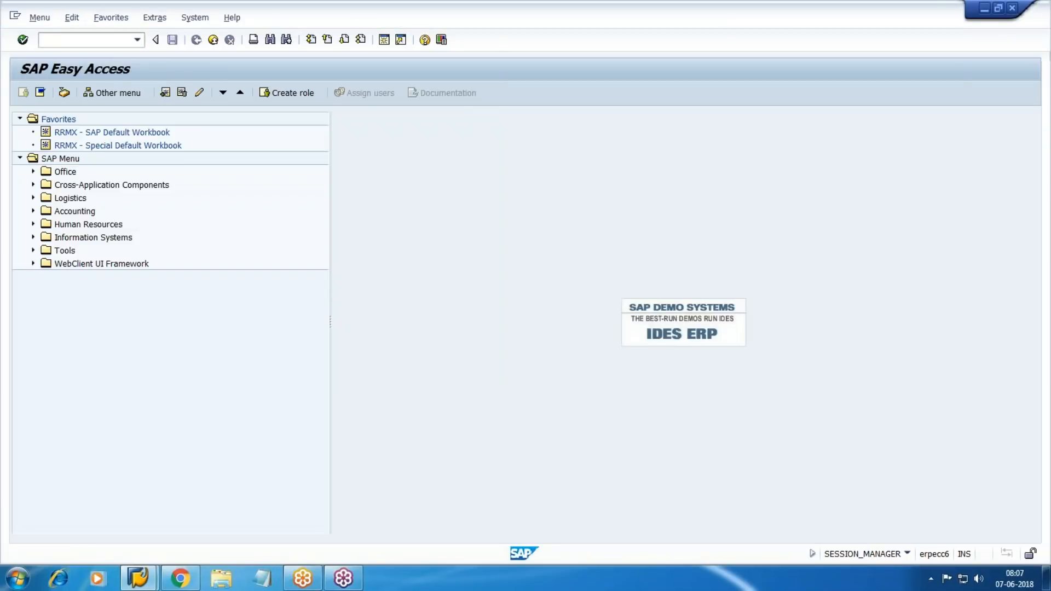
key("Return")
left_click(62, 93)
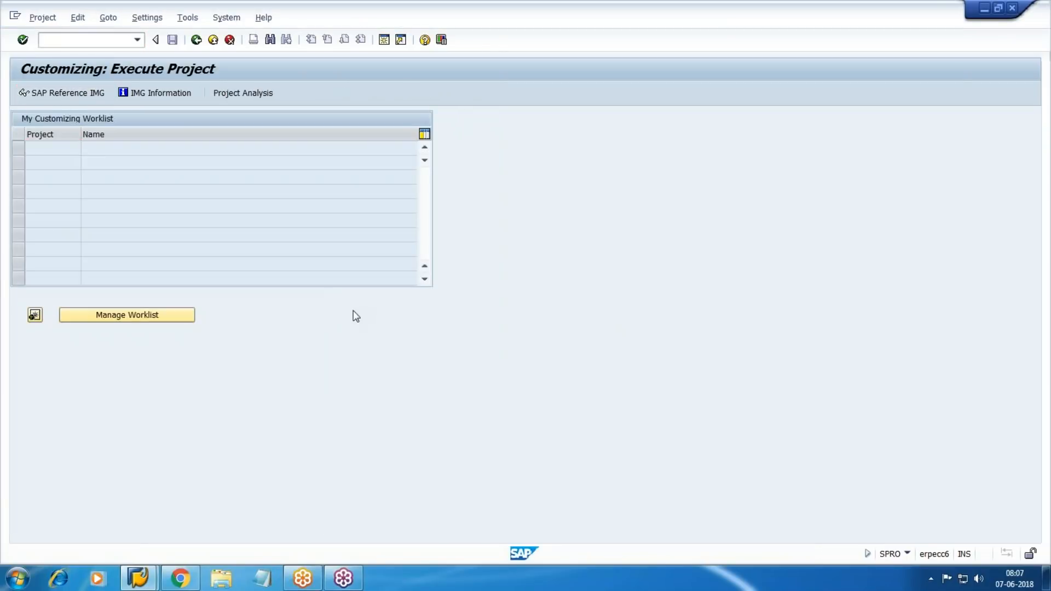
Open the Define sales organization activity under Enterprise Structure > Definition > Sales and Distribution
left_click(32, 224)
left_click(32, 224)
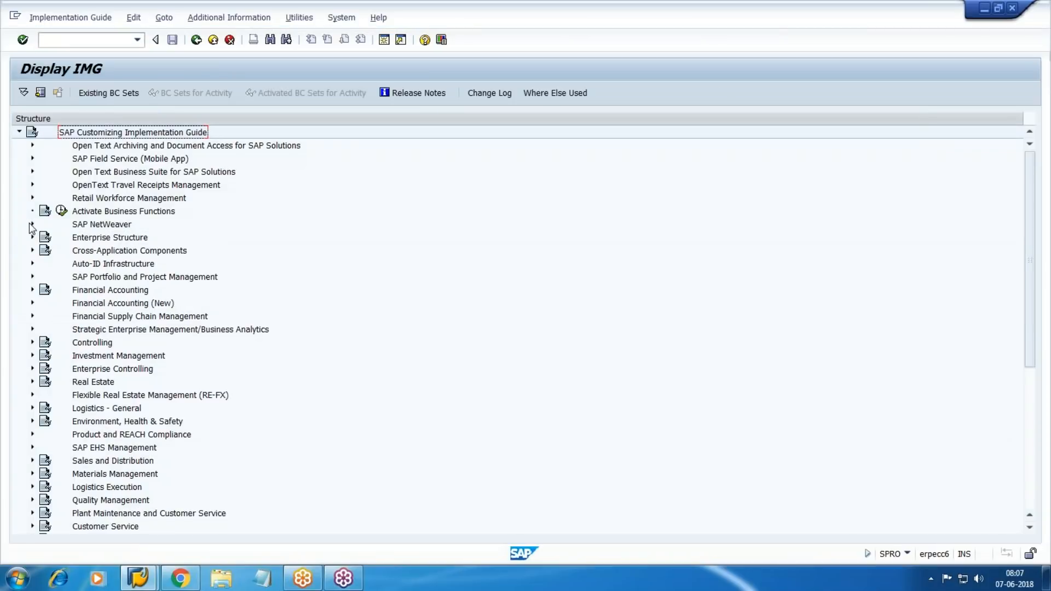
left_click(33, 238)
left_click(46, 264)
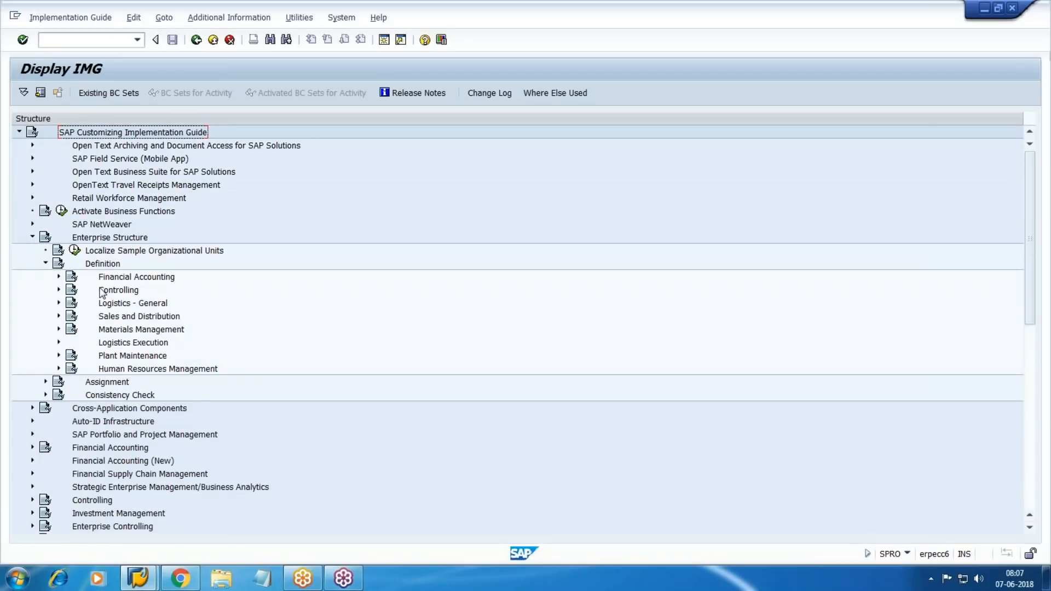
left_click(58, 316)
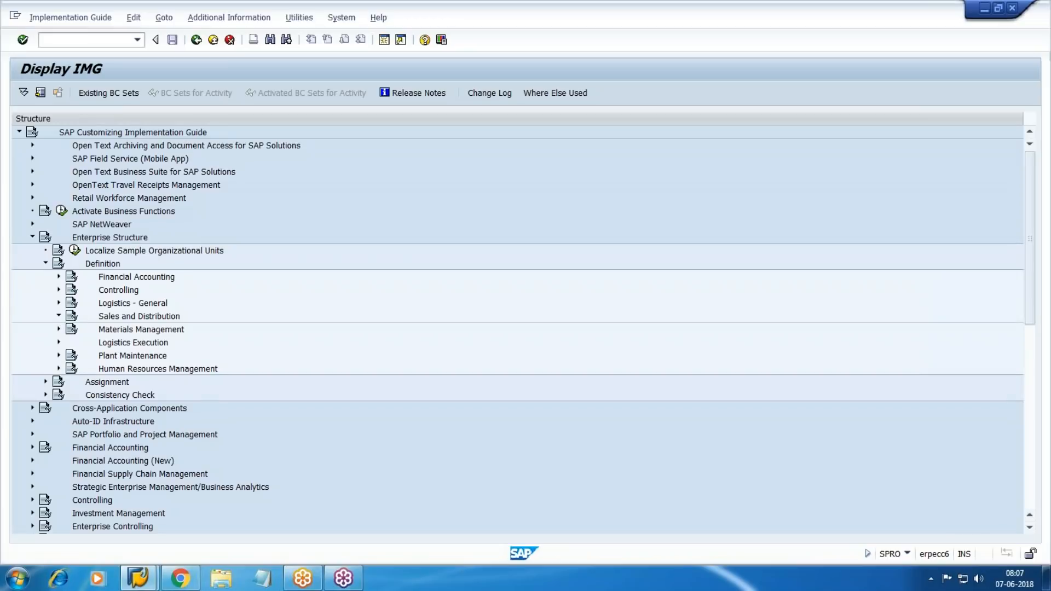
scroll(60, 320, "down", 2)
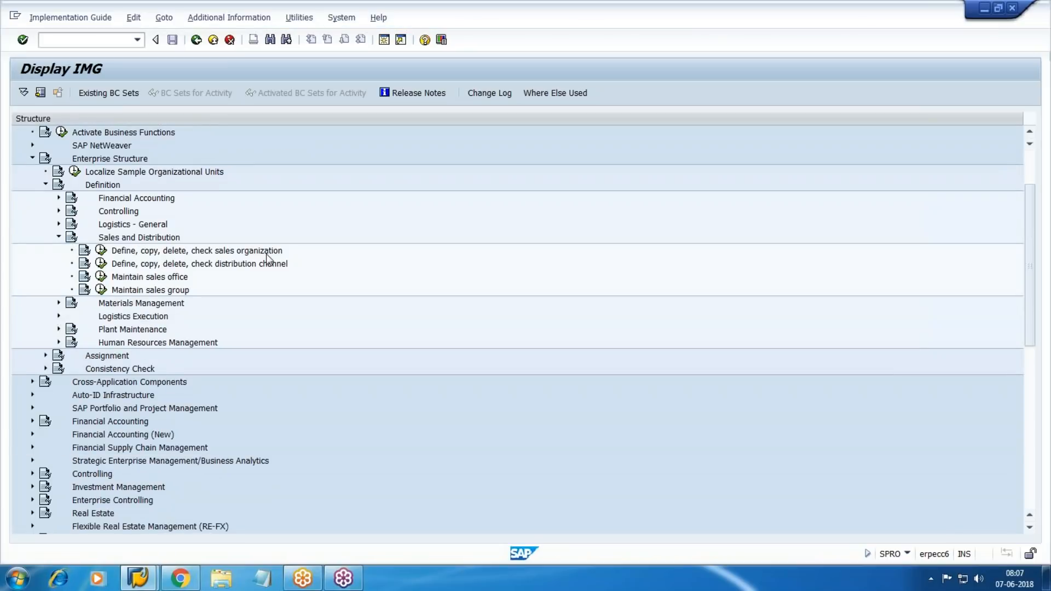
left_click(100, 253)
left_click_drag(54, 171, 428, 173)
left_click(428, 173)
double_click(63, 172)
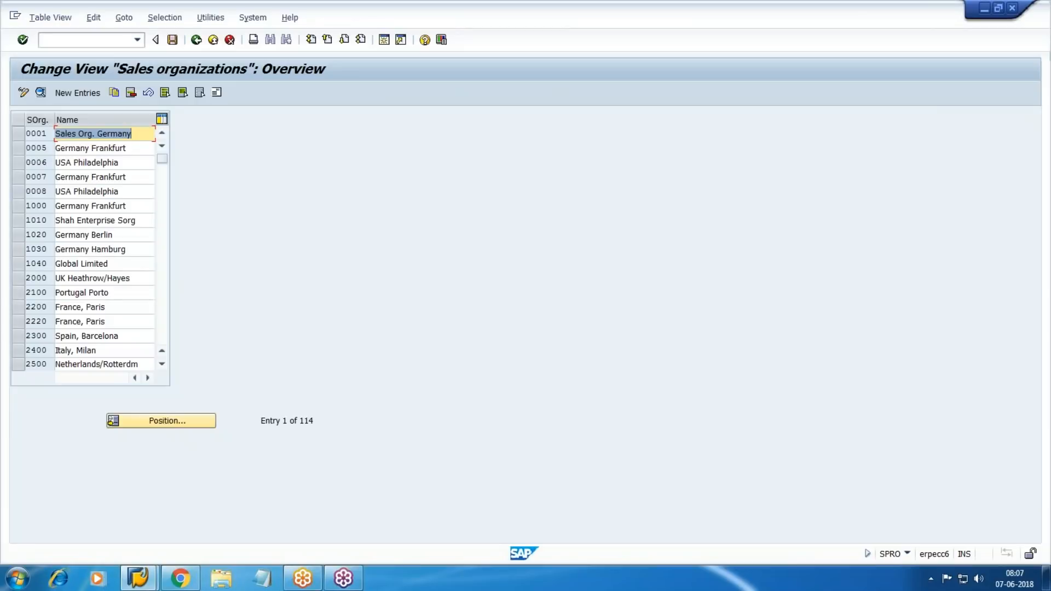
Create a new sales organization entry WMSO named "Walmart Sales Org" with statistics currency USD, accepting the currency warning
left_click(77, 93)
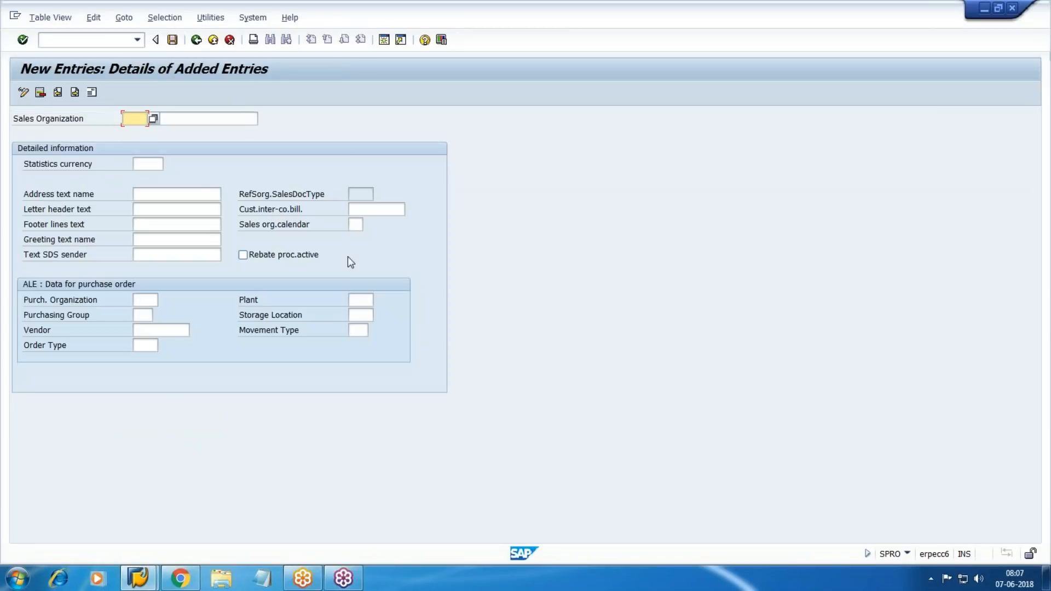
type("WMSO")
key("Tab")
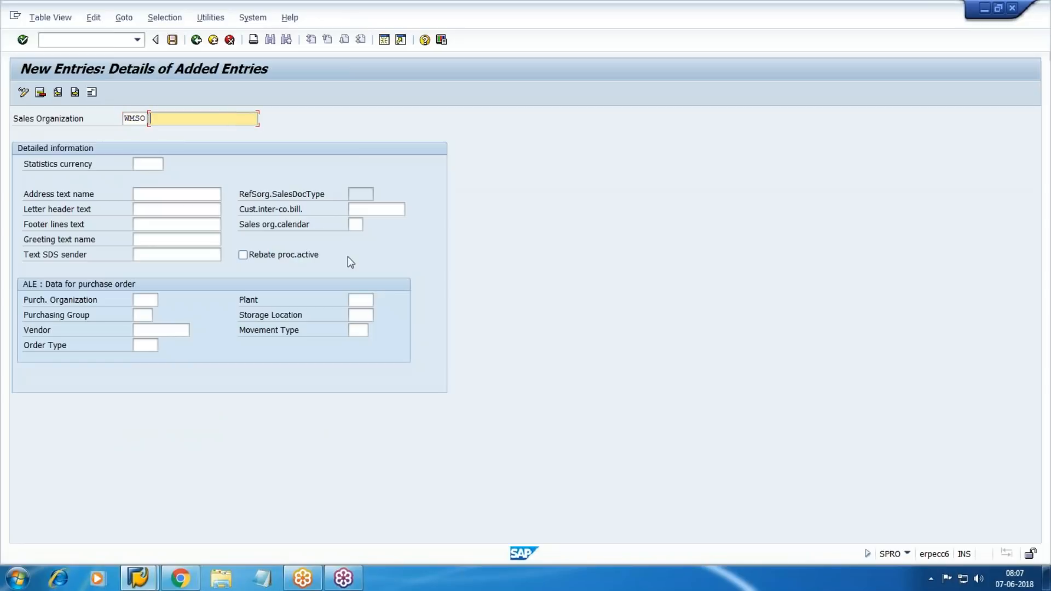
type("Walmart Sales Org")
key("Tab")
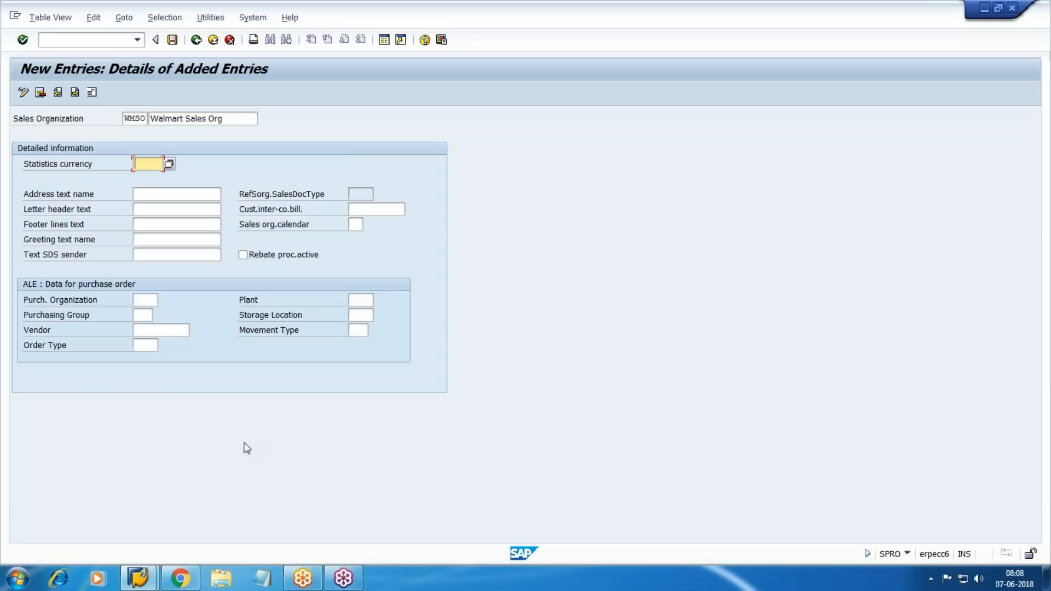
type("USD")
key("Return")
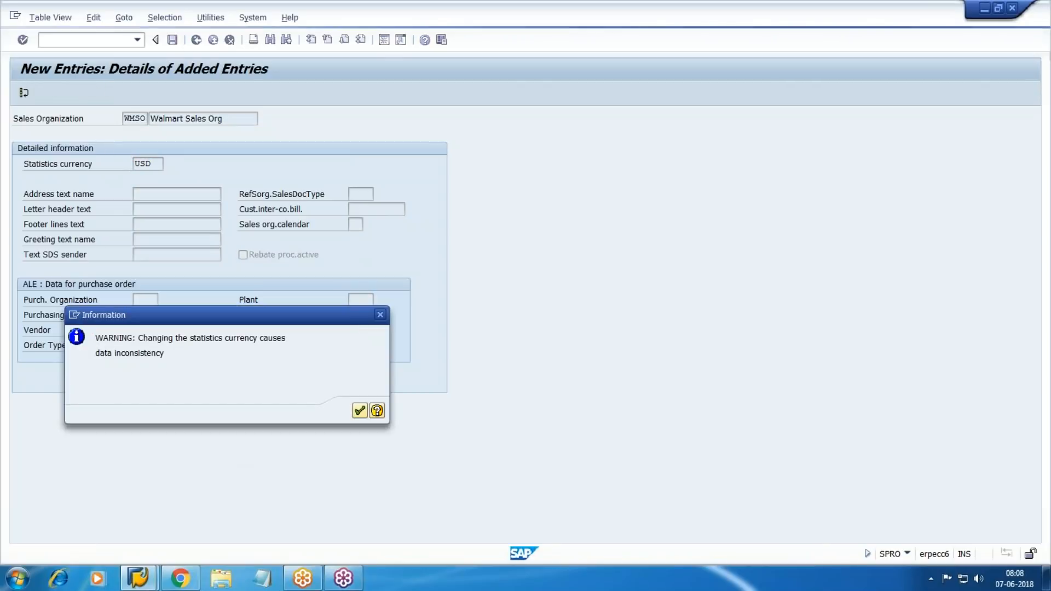
key("Return")
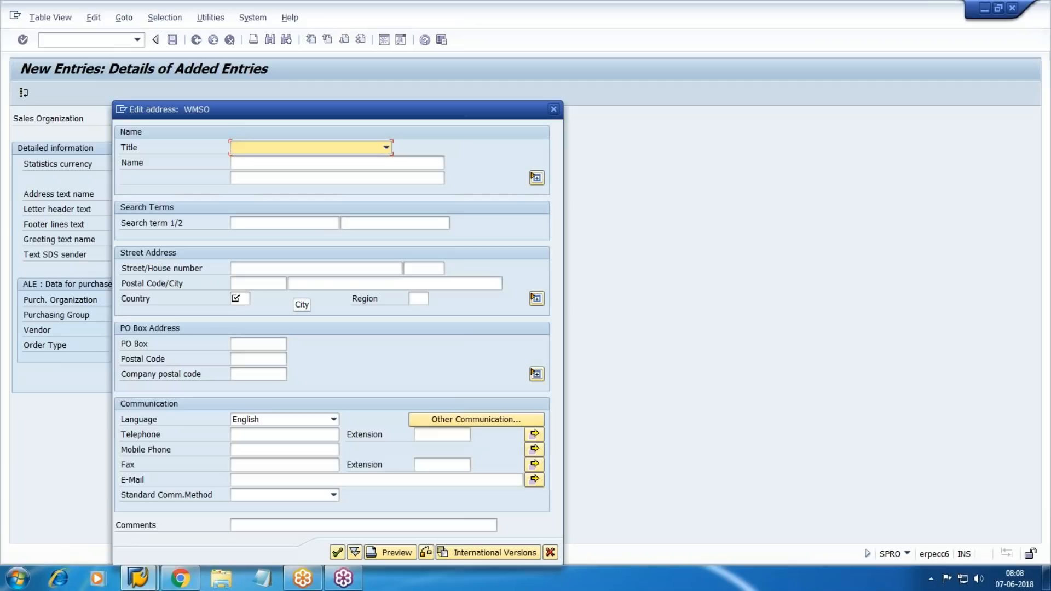
Fill in the WMSO address with the name "Walmart sales Org", country US and region AZ, and confirm it
key("Tab")
type("Wal")
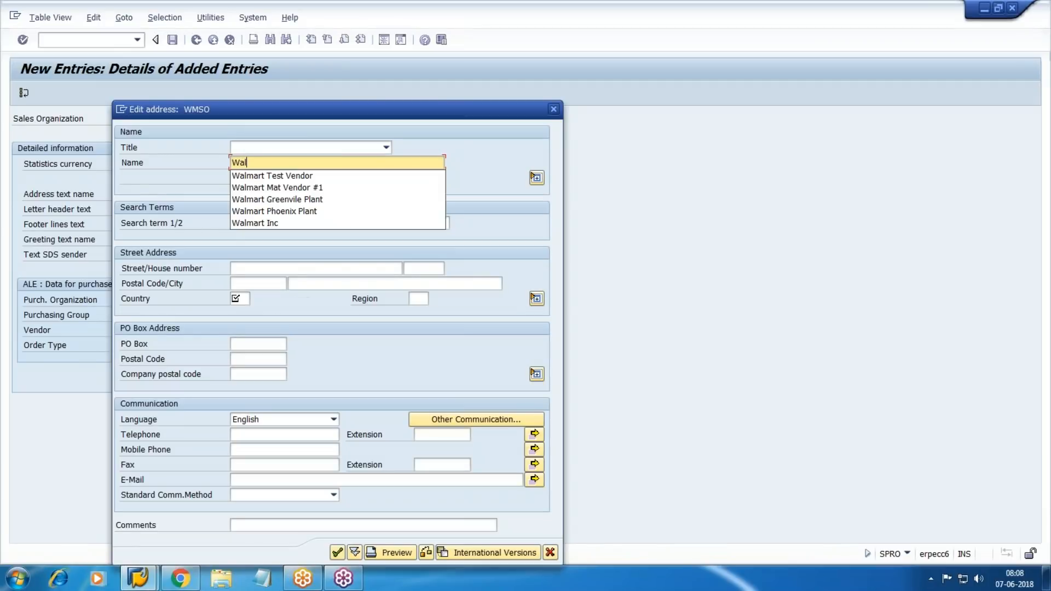
type("mart sales ")
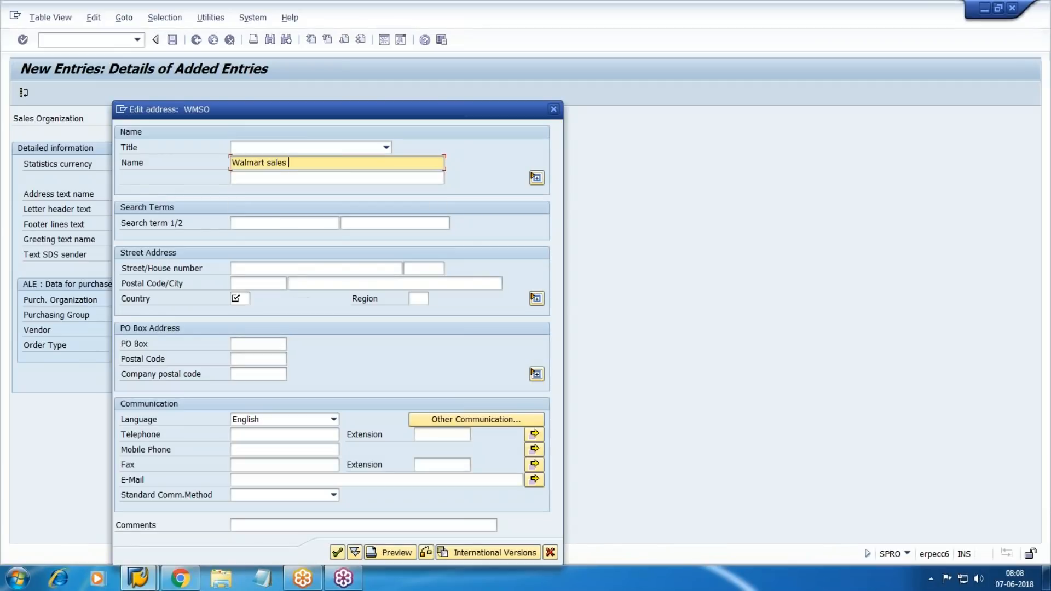
type("Org")
key("Tab")
key("Tab")
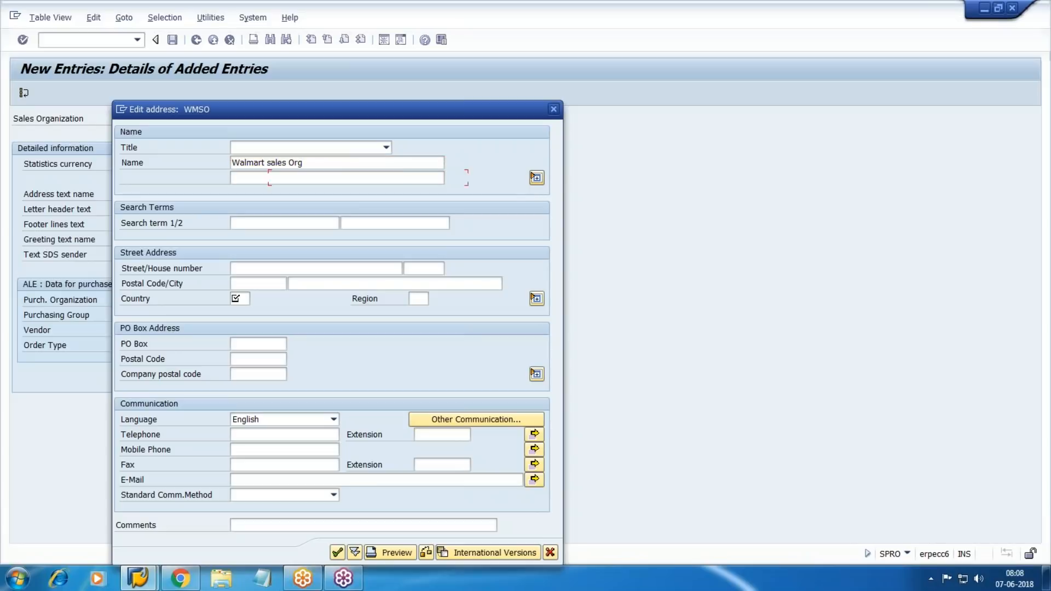
key("Tab")
key("Tab")
key("Tab")
key("Tab")
key("Tab")
key("Tab")
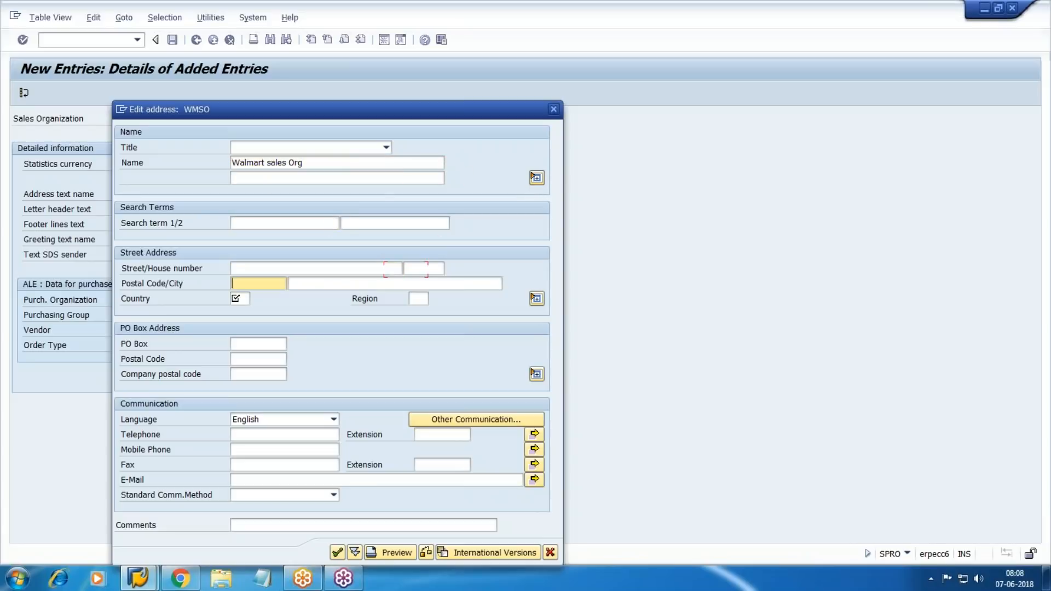
type("US")
key("Tab")
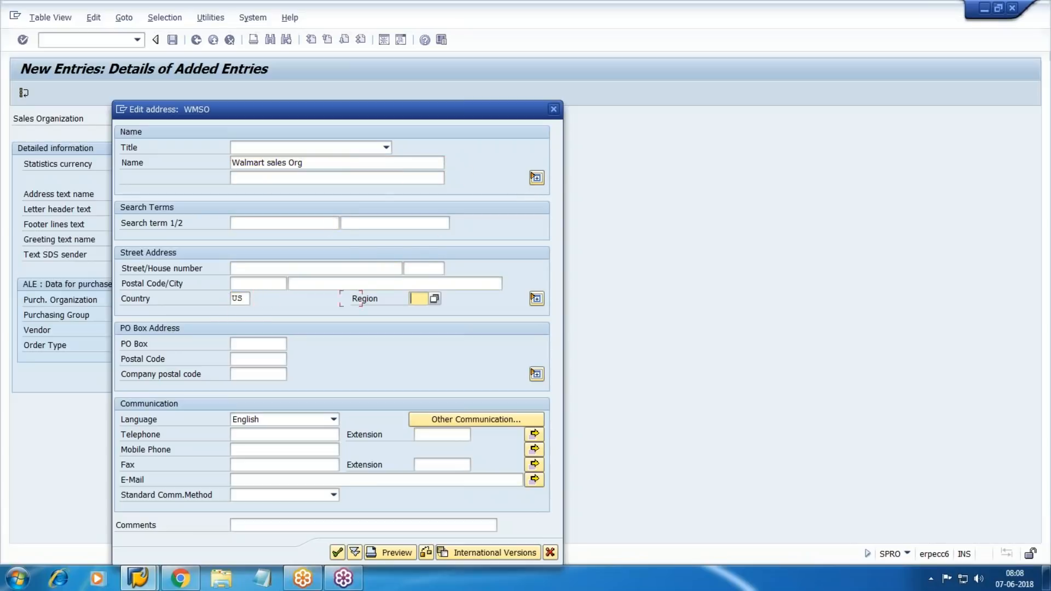
type("AZ")
left_click(337, 552)
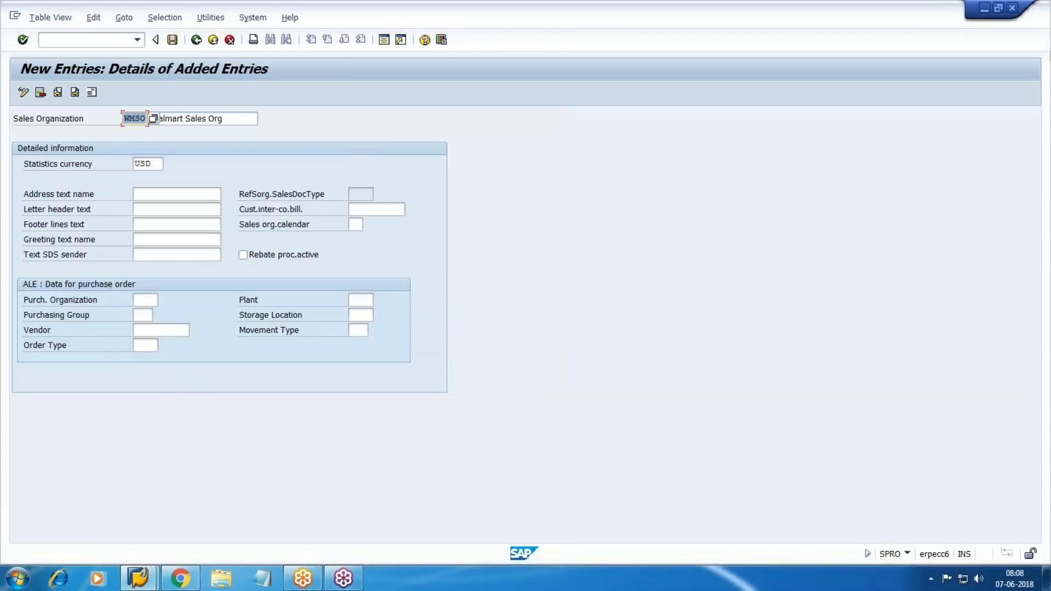
Save the sales organization under a new customizing request described as "WM10-AR & SD" and return to the implementation guide
left_click(172, 40)
left_click(337, 553)
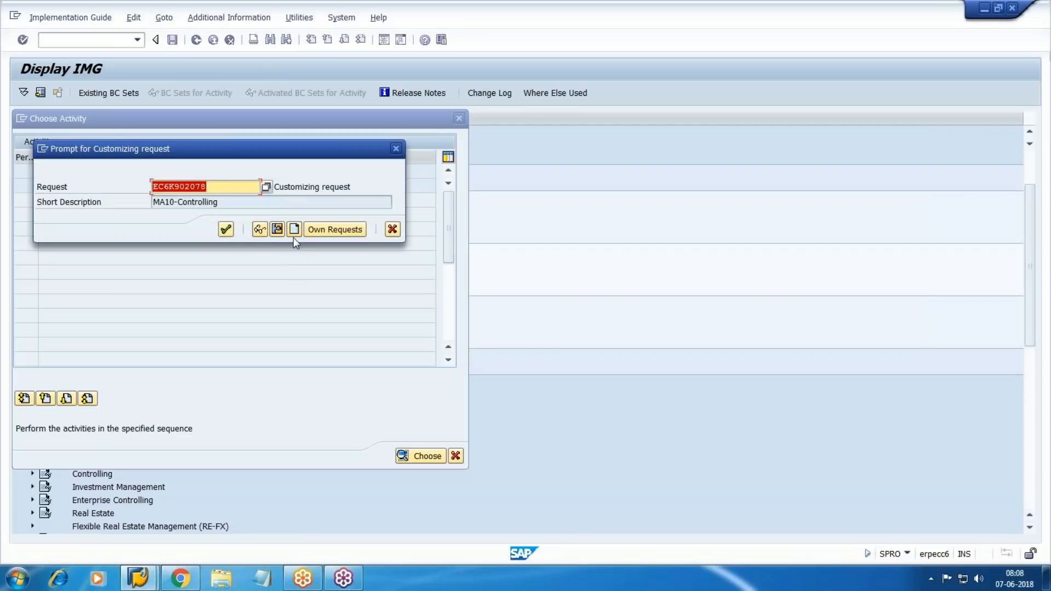
left_click(294, 230)
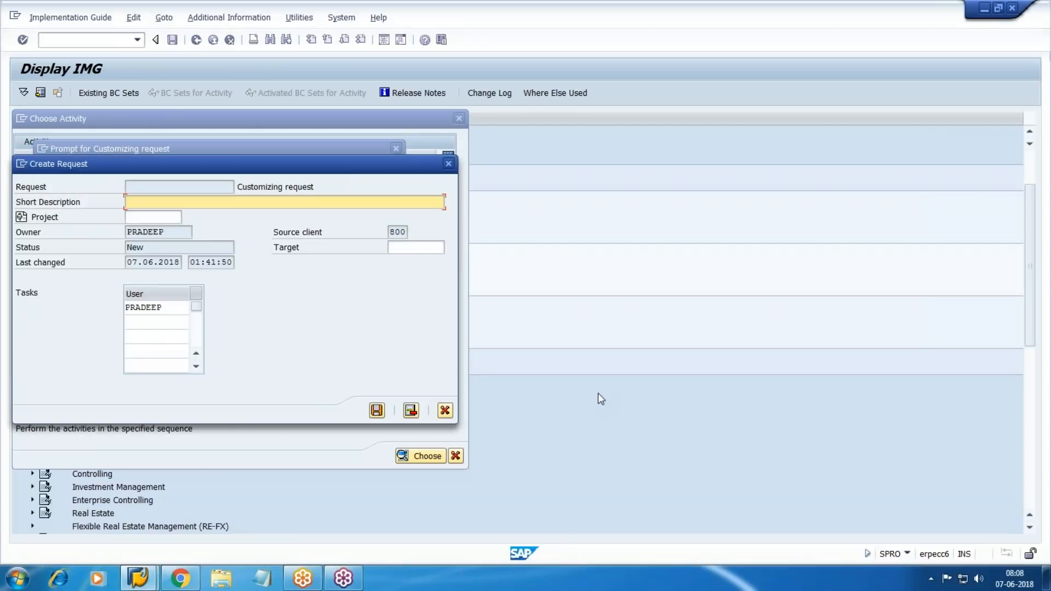
type("WM10-AR & SD")
left_click(377, 410)
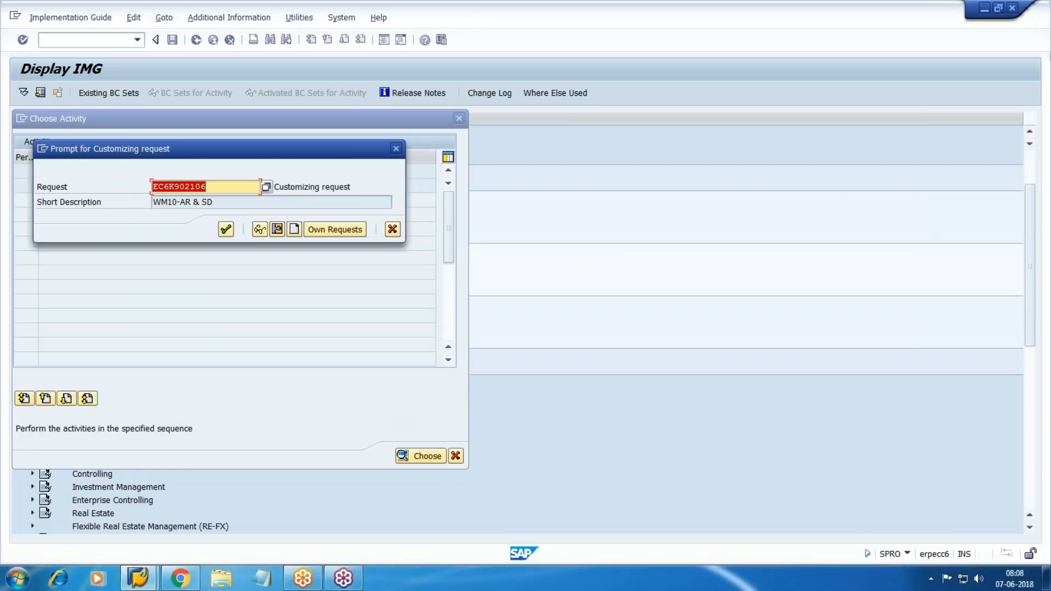
key("Return")
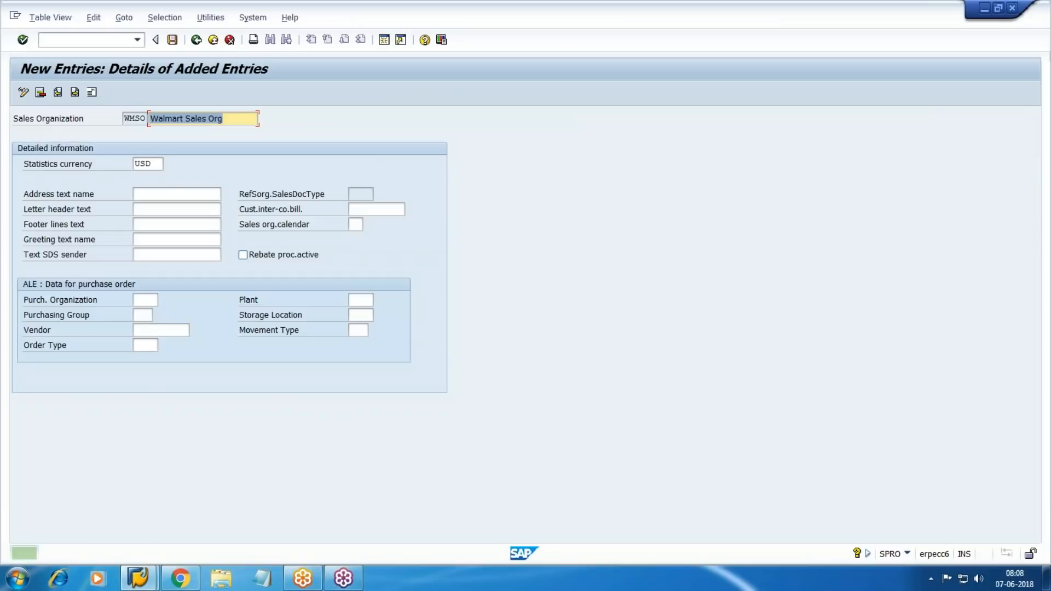
key("F3")
key("F3")
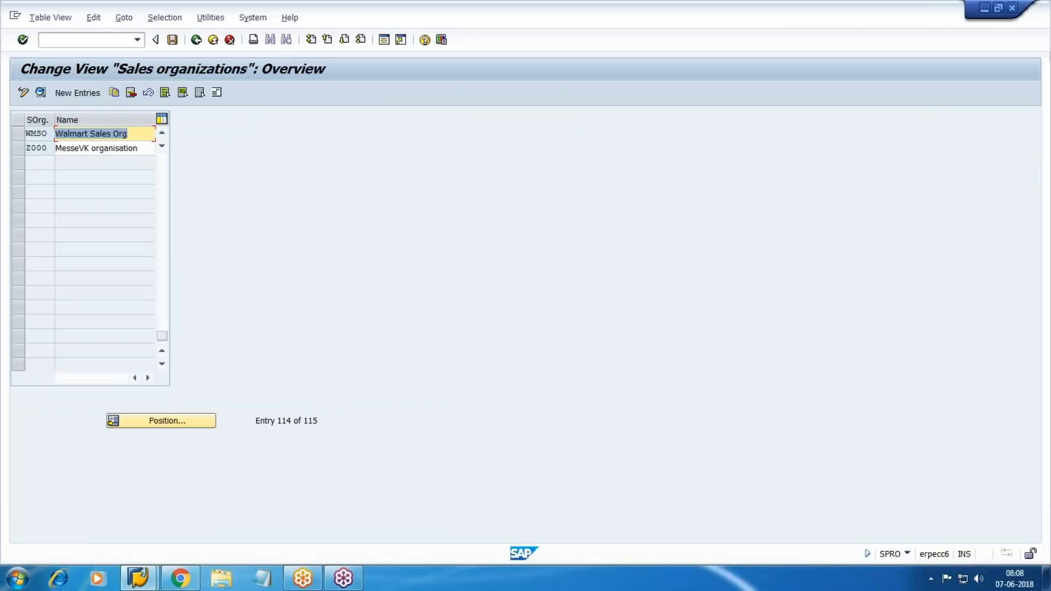
left_click(460, 455)
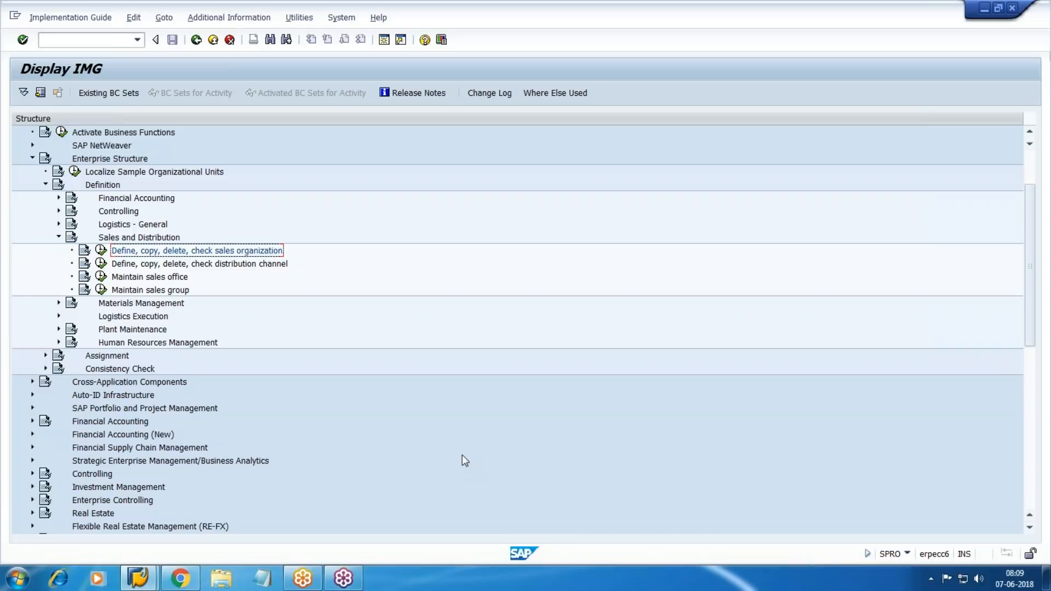
Open the Define distribution channel activity under Enterprise Structure > Definition > Sales and Distribution
left_click(246, 263)
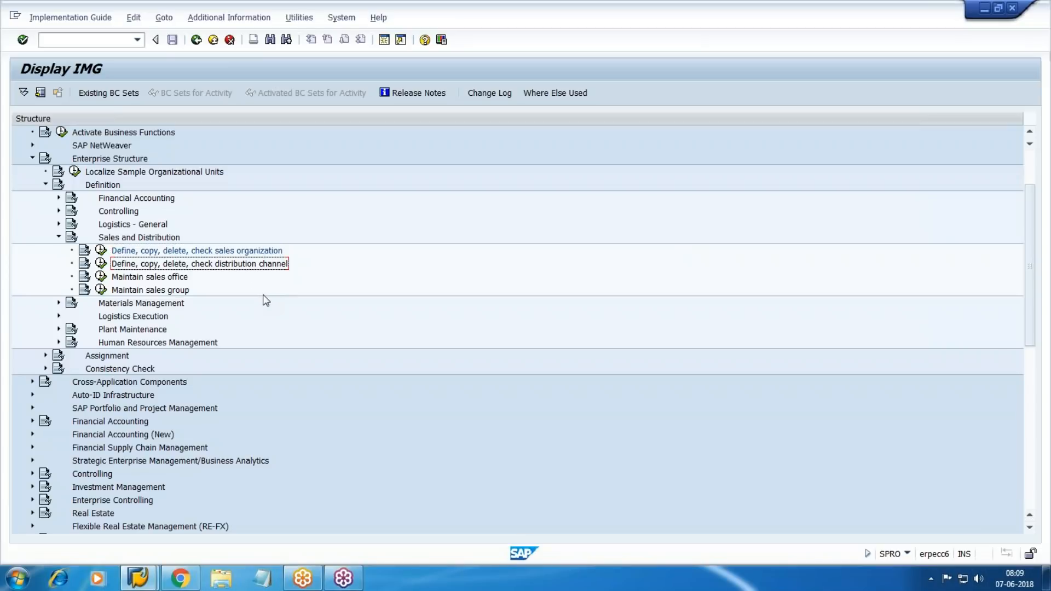
left_click(101, 263)
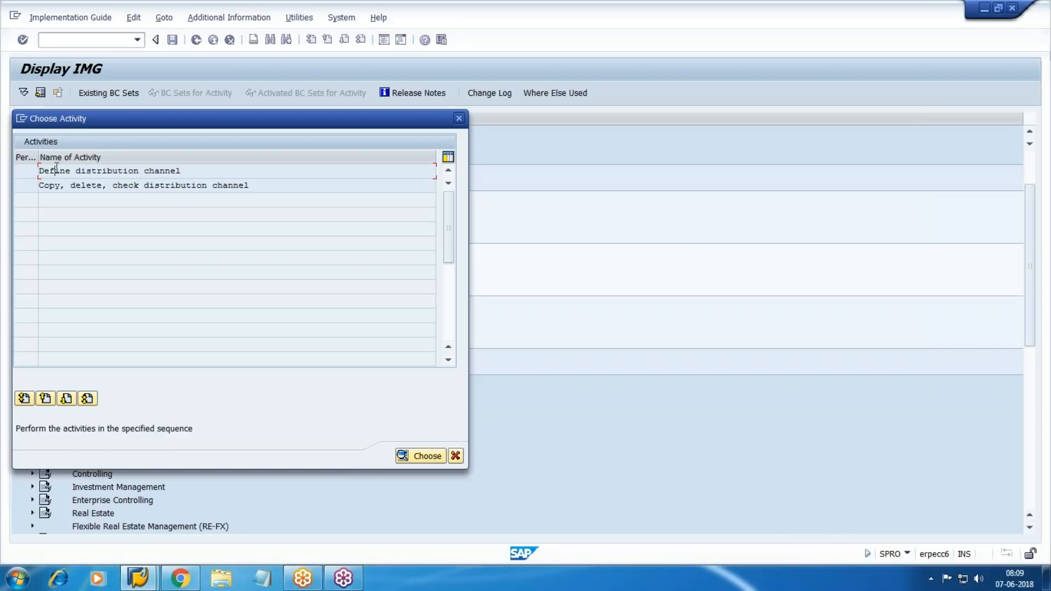
double_click(56, 169)
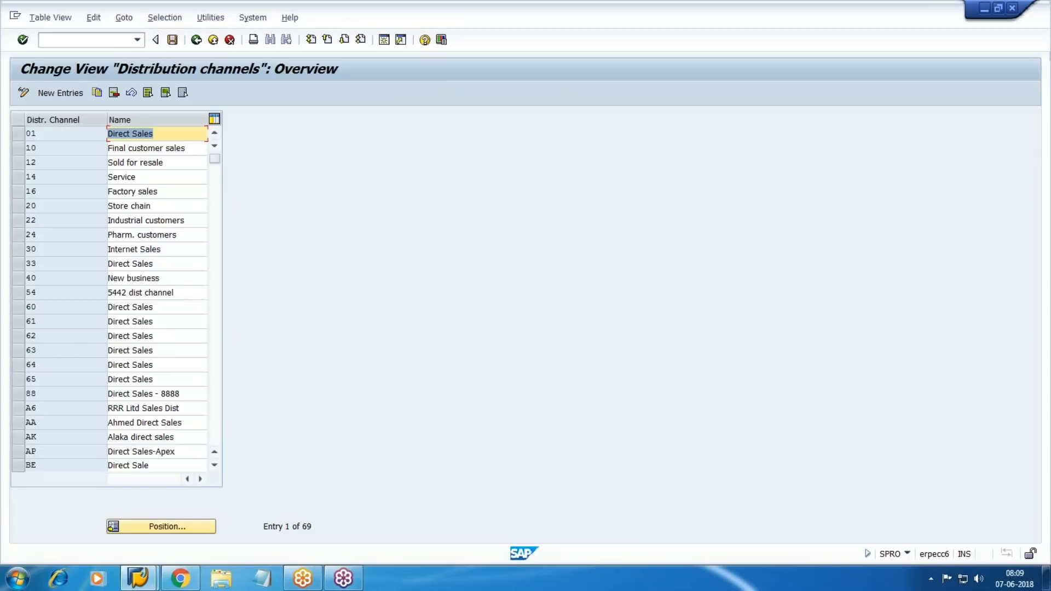
Create a new distribution channel entry WM named "Walmart Direct sales" and save it
left_click(59, 93)
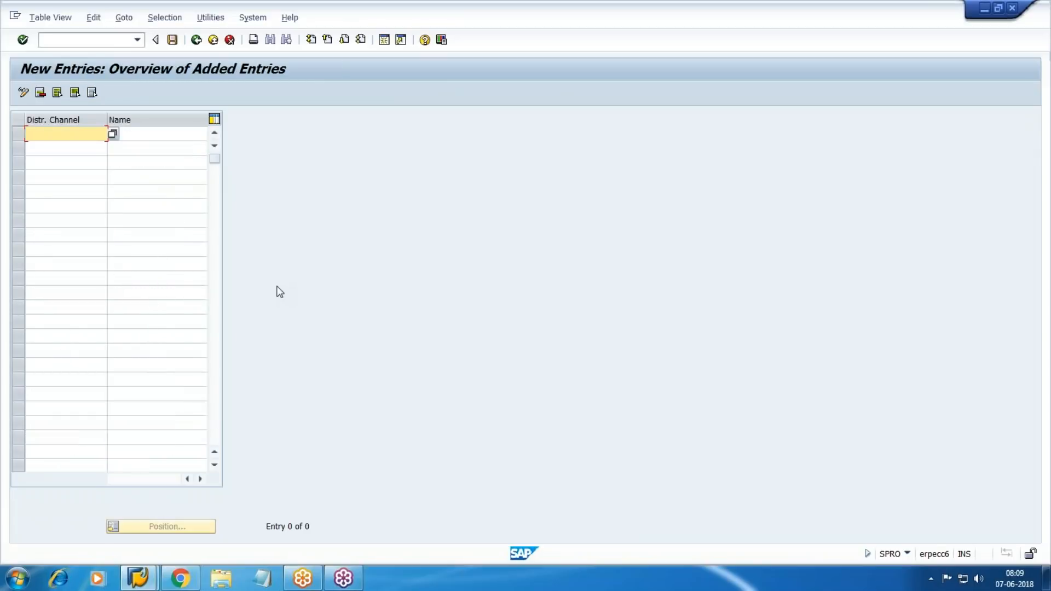
type("WM")
key("Tab")
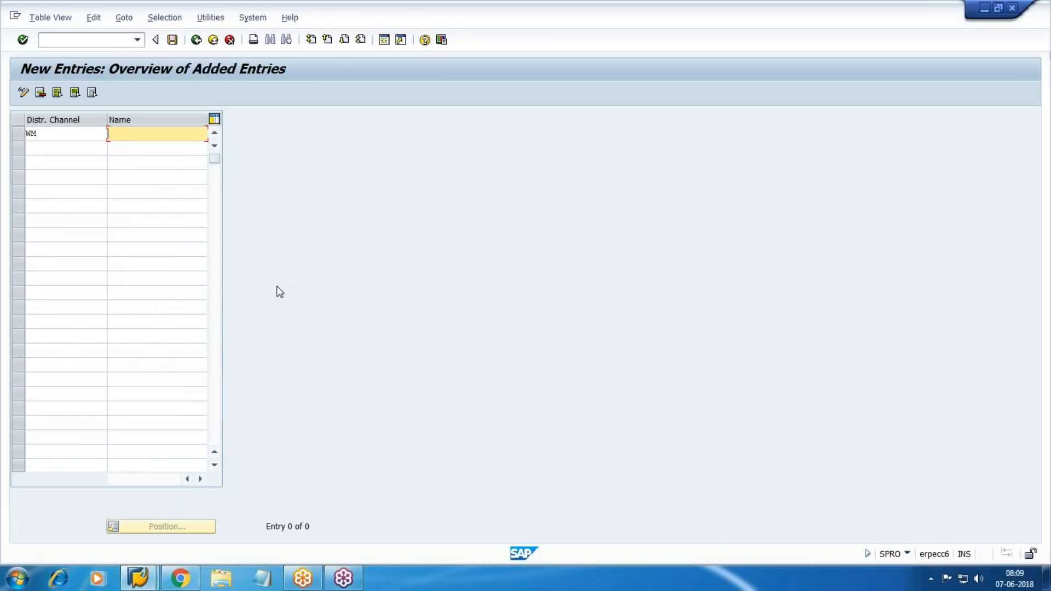
type("Walmart Direct sales")
left_click(173, 42)
left_click(225, 245)
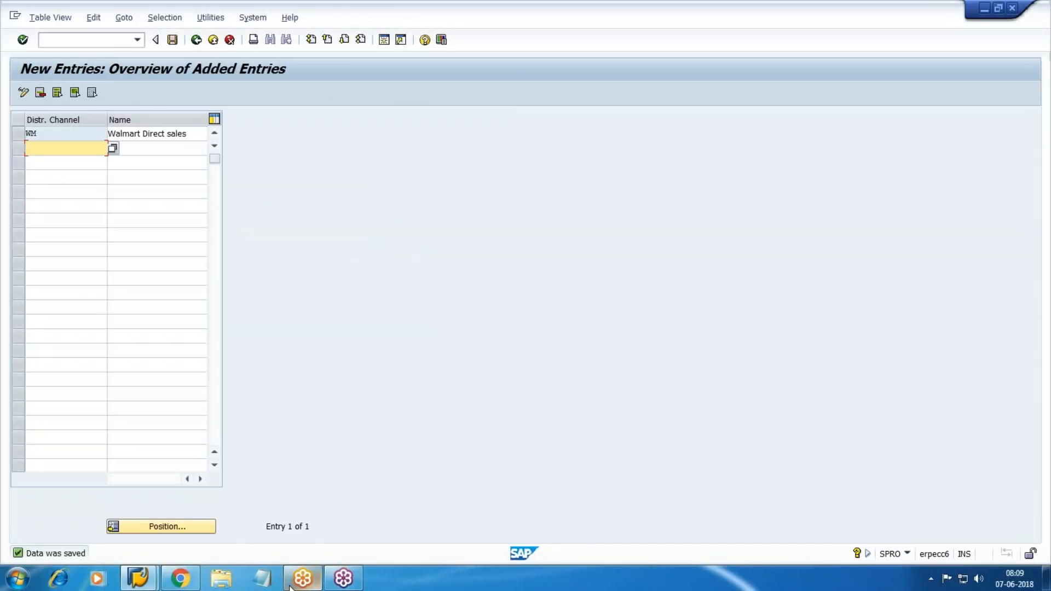
Switch to the Google Docs working notes, add the line "Dist Channel-WM" below the sales org entry, and return to SAP
left_click(179, 578)
key("Return")
type("Dist Cha")
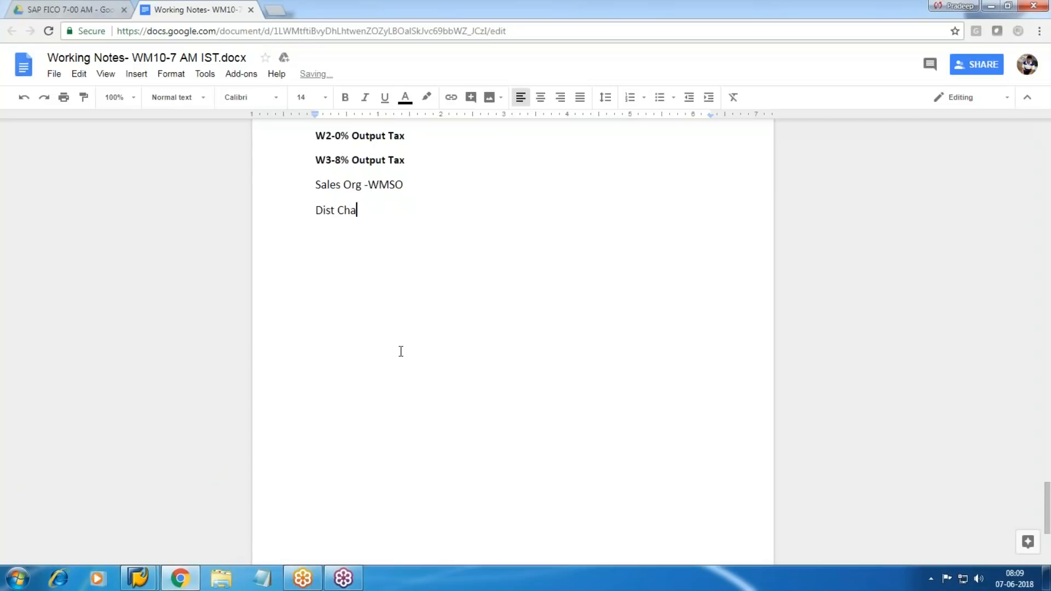
type("nnel-WM")
key("alt+Tab")
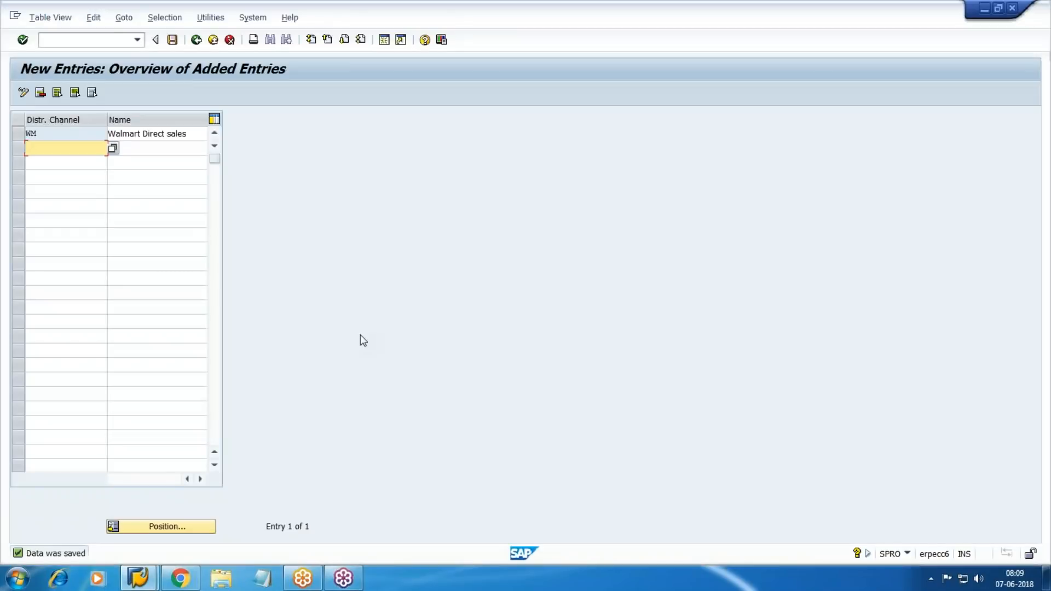
Leave the distribution channel activity and return to the implementation guide structure
left_click(172, 39)
key("F3")
key("F3")
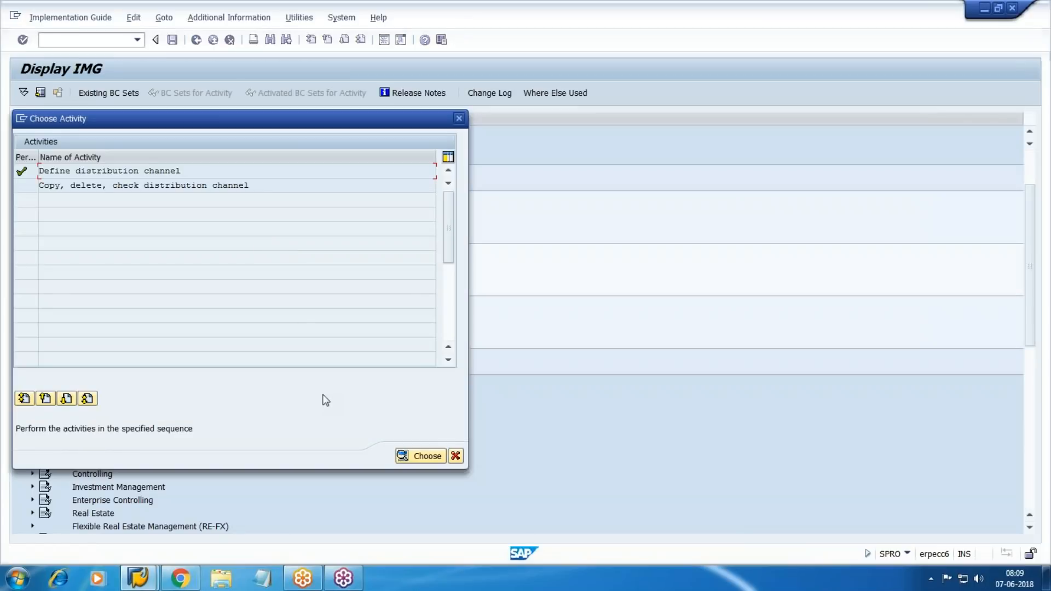
left_click(456, 457)
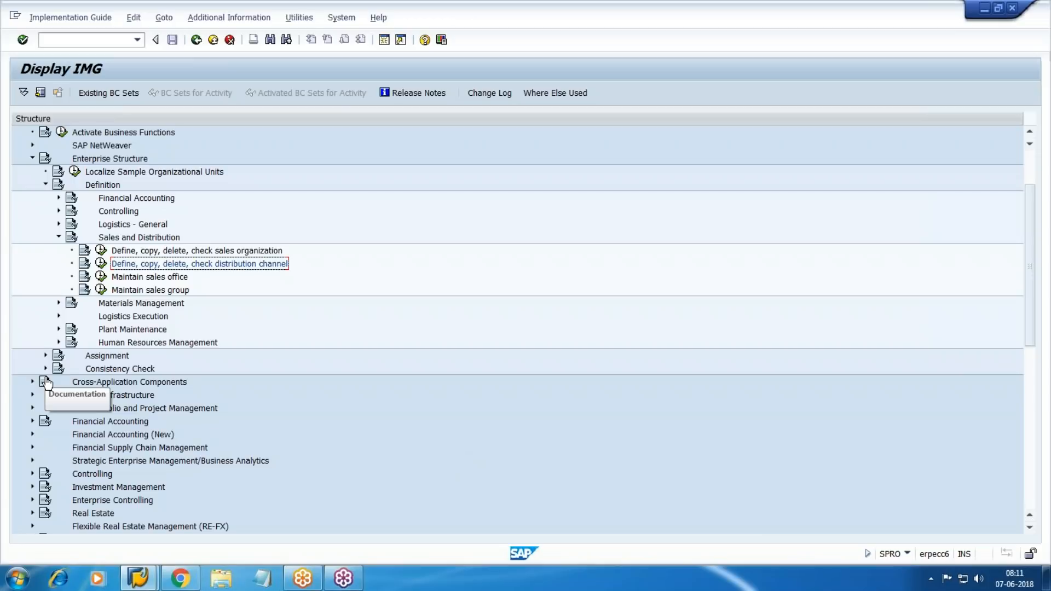
Open the Define shipping point activity under Enterprise Structure > Definition > Logistics Execution
left_click(59, 316)
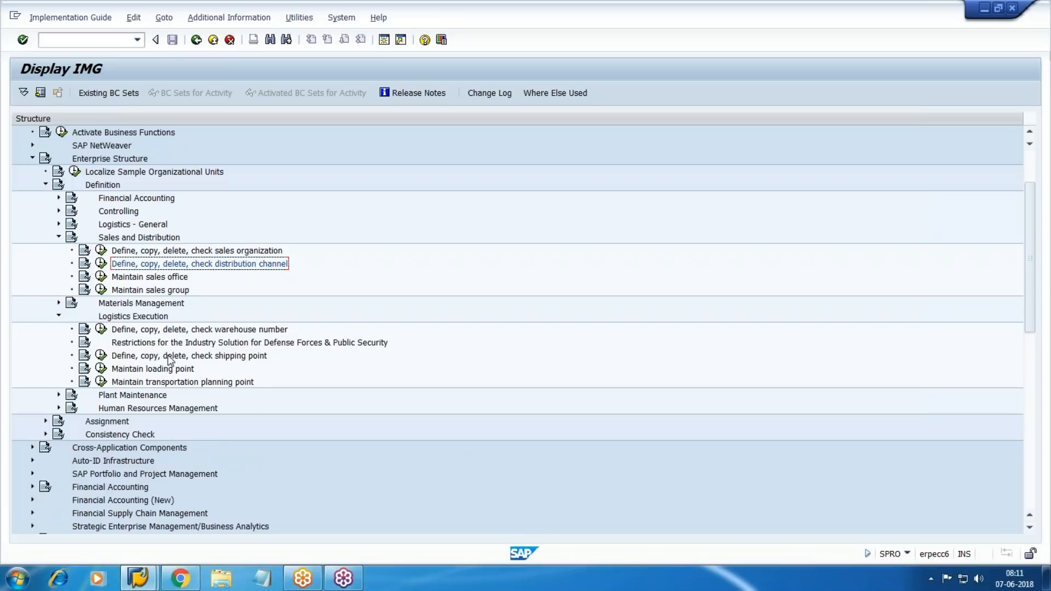
left_click(100, 356)
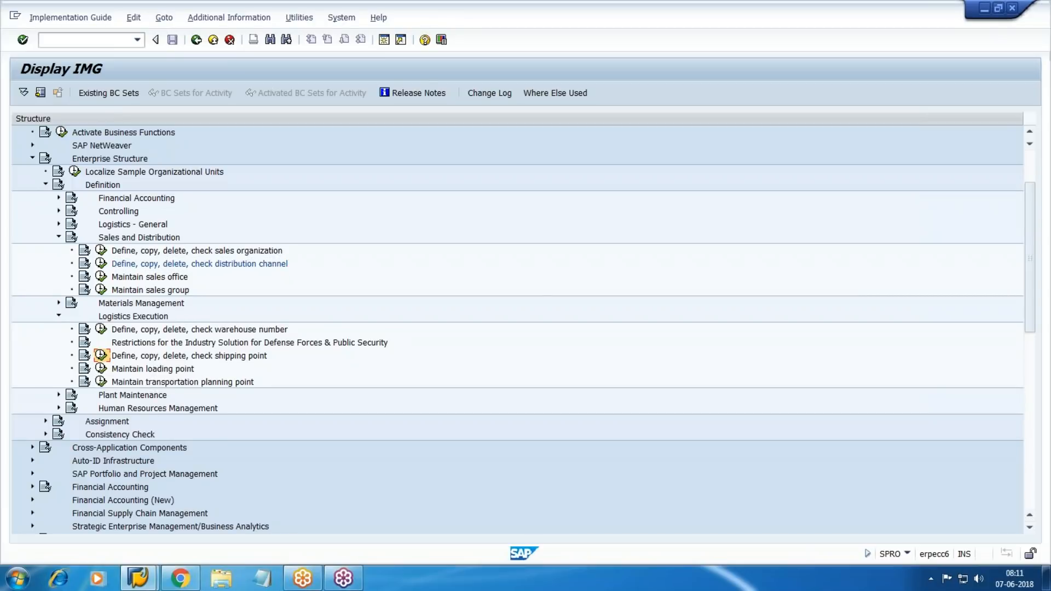
double_click(75, 171)
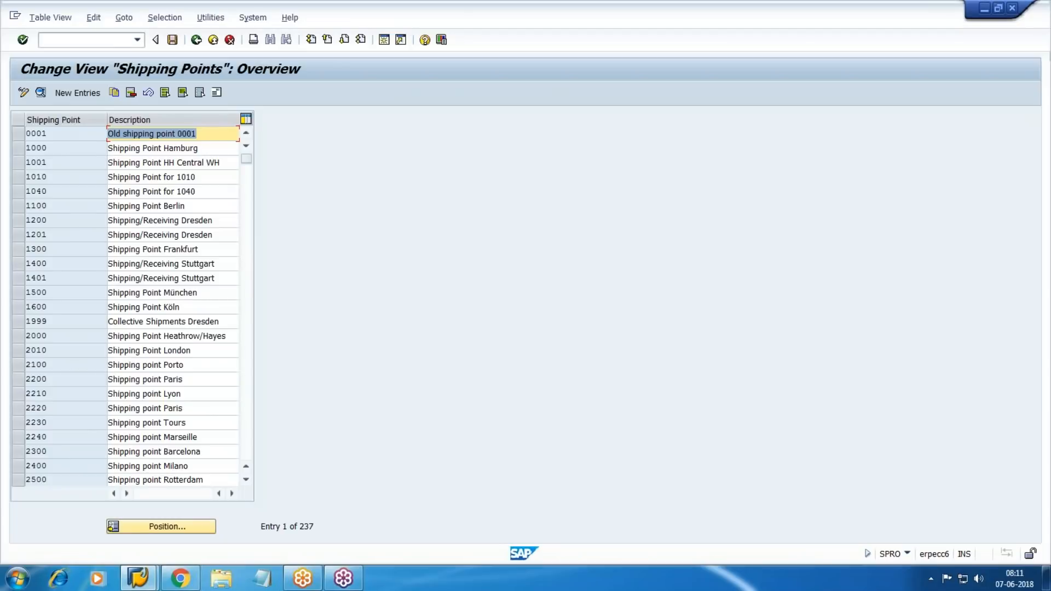
Create a new shipping point entry WMSH named "Walmart Shipping Point" with factory calendar 01
key("F5")
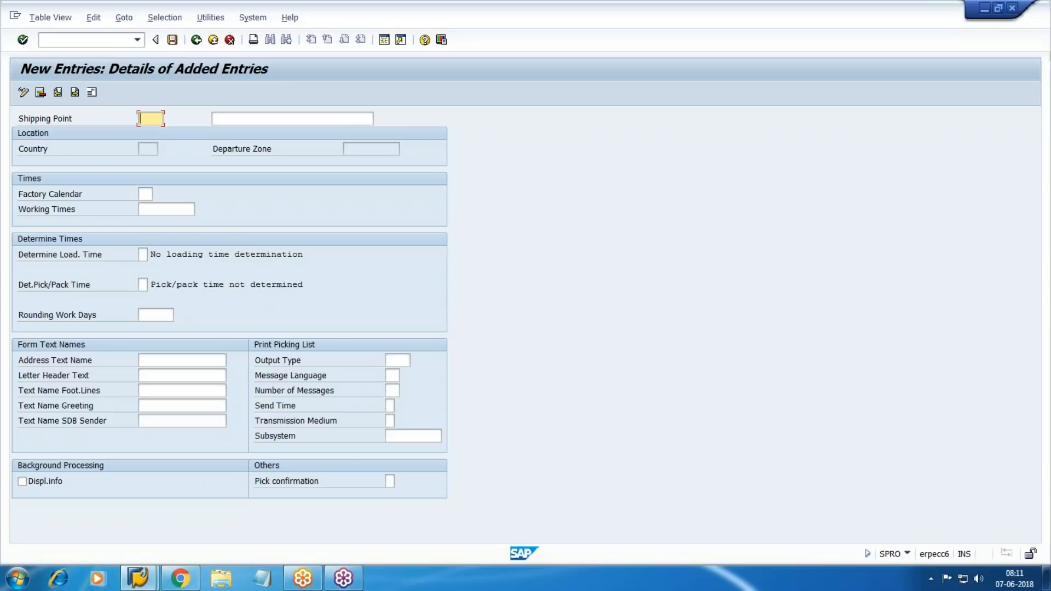
type("WMSH")
key("Tab")
type("Walmart")
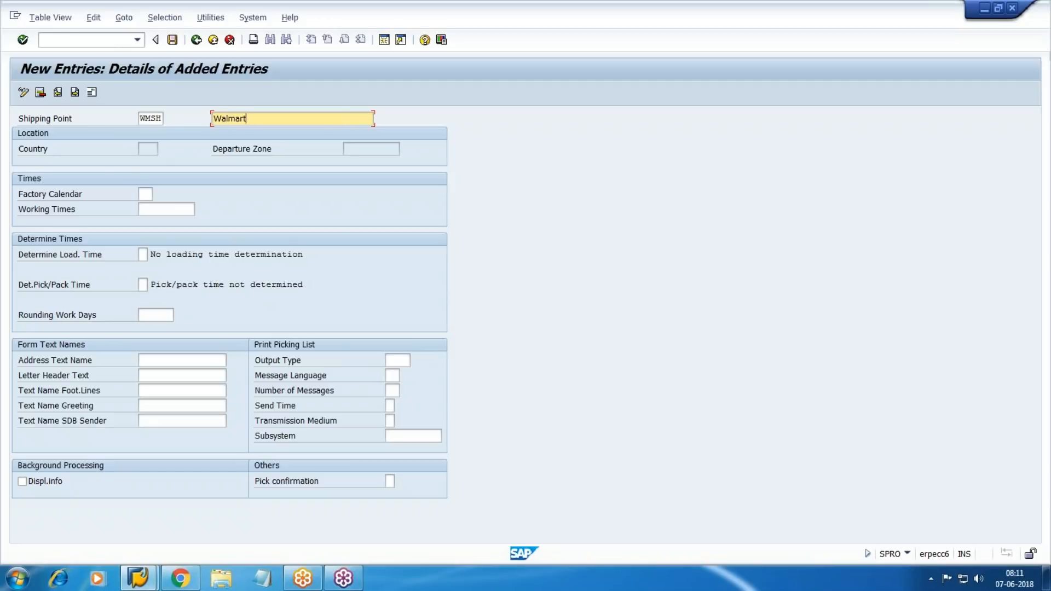
type(" Shipping Point")
key("Tab")
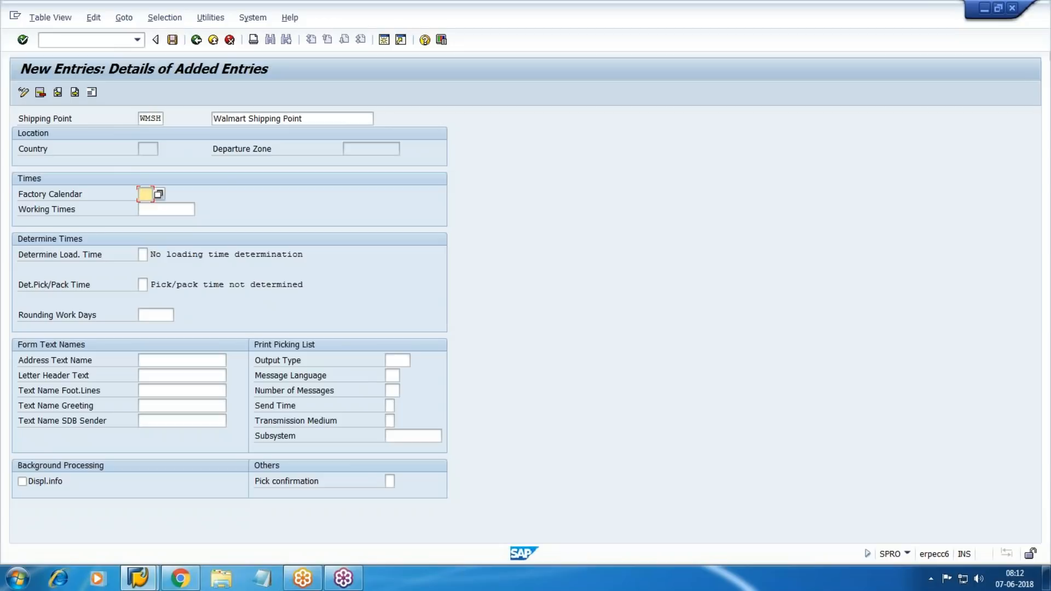
type("01")
left_click(1042, 42)
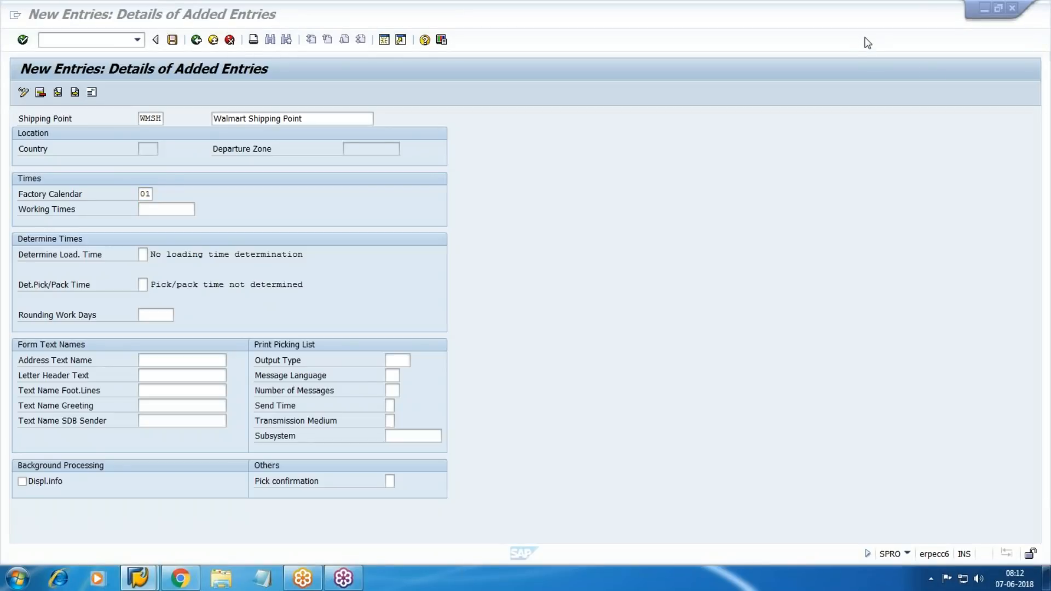
left_click(926, 239)
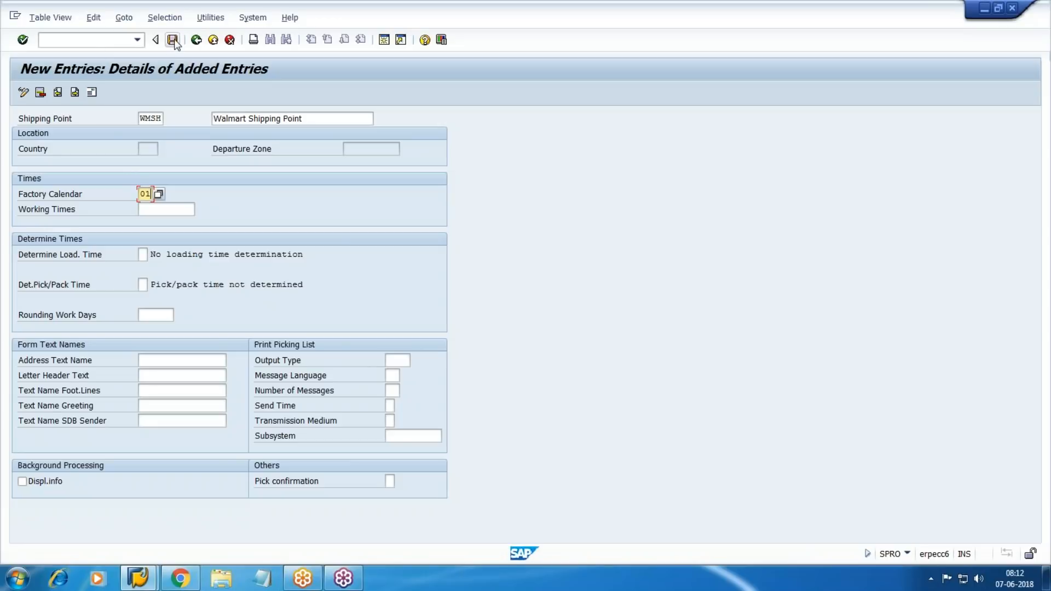
Fill in the WMSH address with the name "Walmart Shipping Point", country US and region AZ, and confirm it
left_click(97, 92)
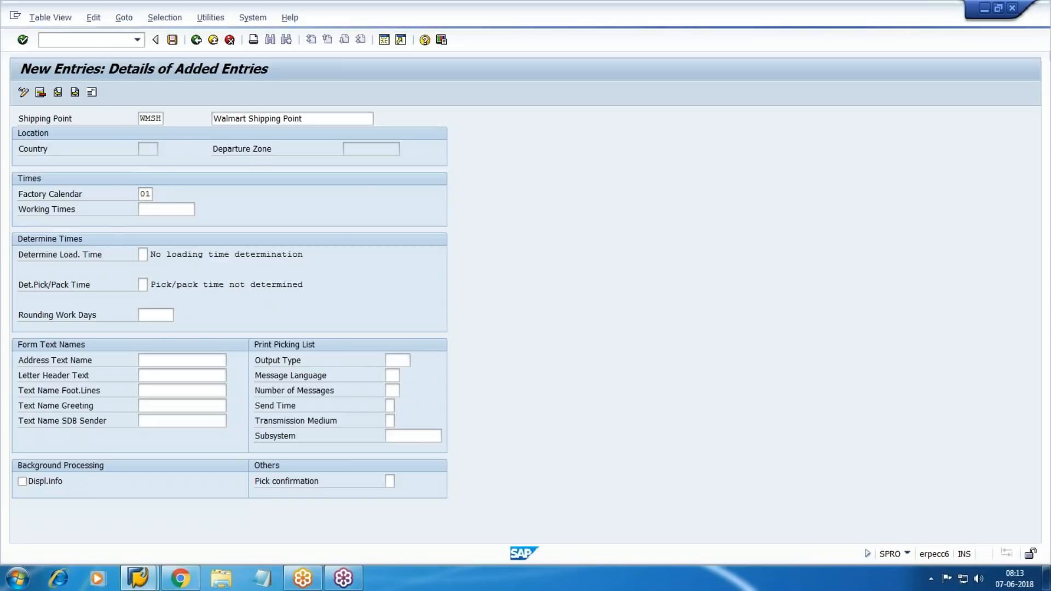
left_click(285, 178)
left_click(285, 164)
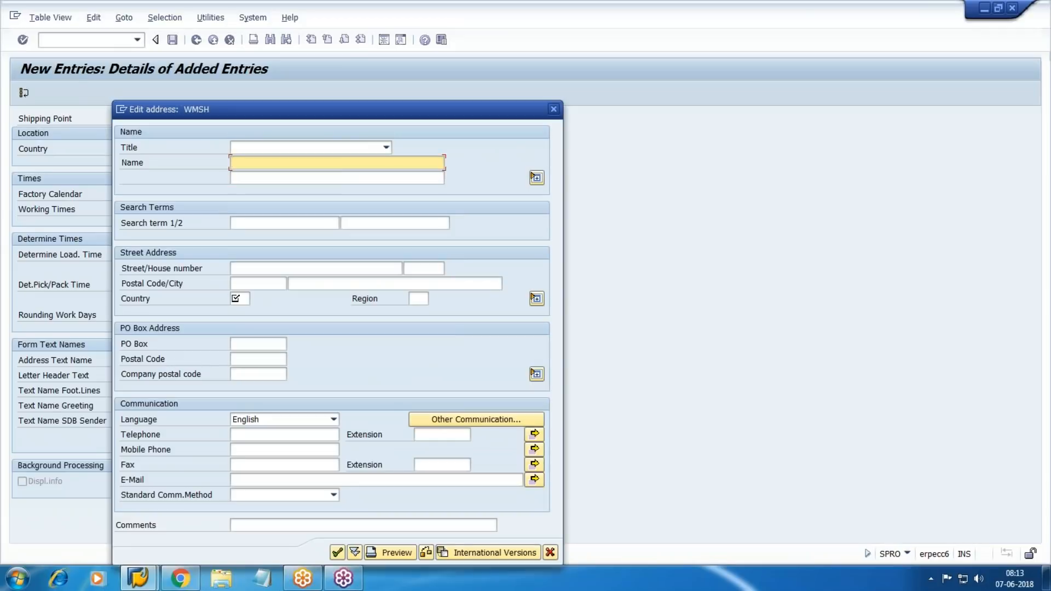
type("Walmart ")
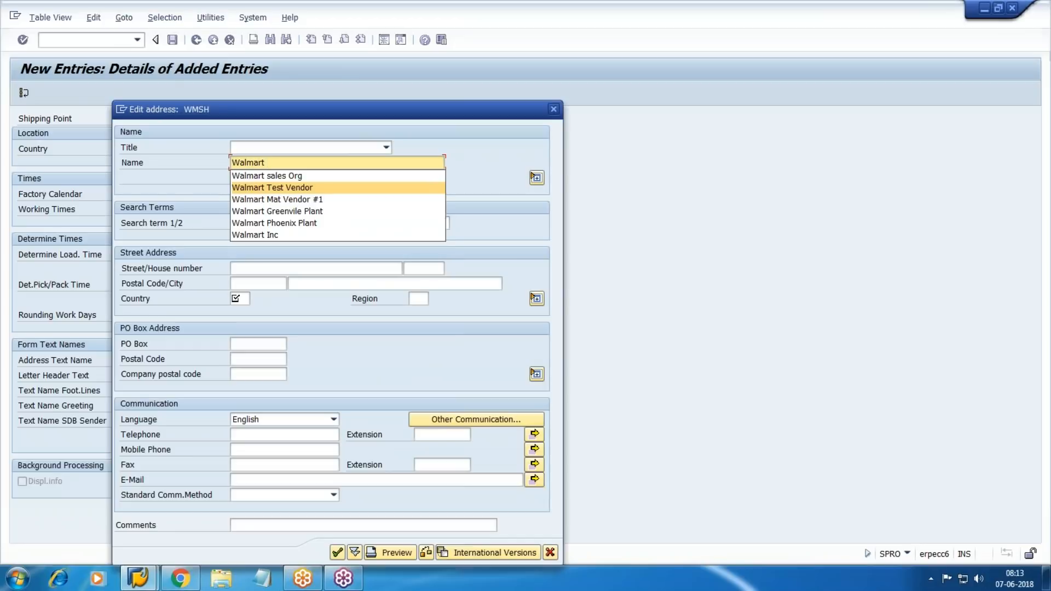
type("Shipp")
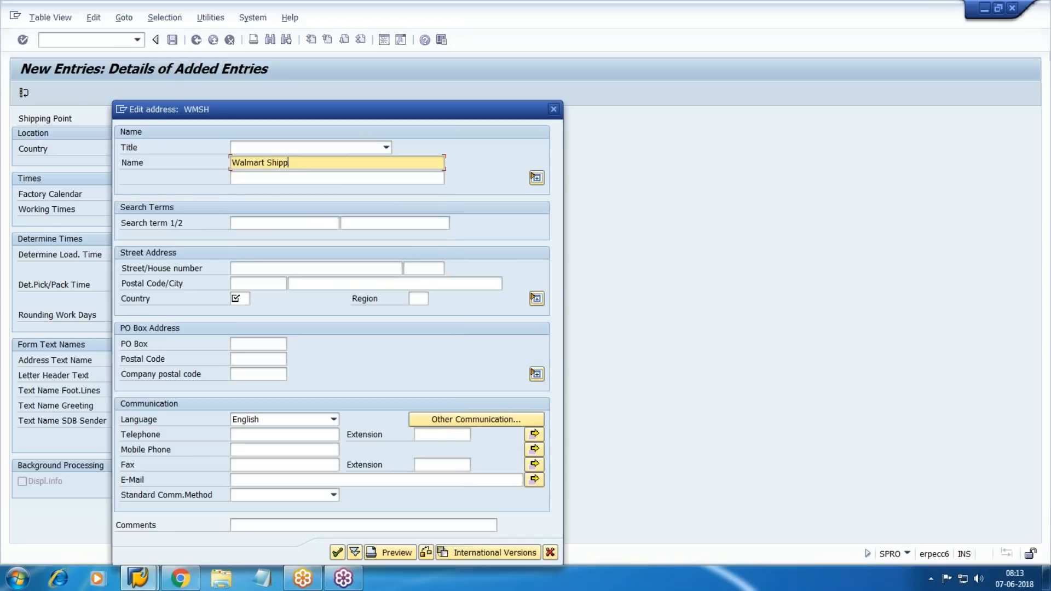
type("ing Point")
key("Tab")
key("Tab")
key("Tab")
key("Tab")
key("Tab")
key("Tab")
key("Tab")
key("Tab")
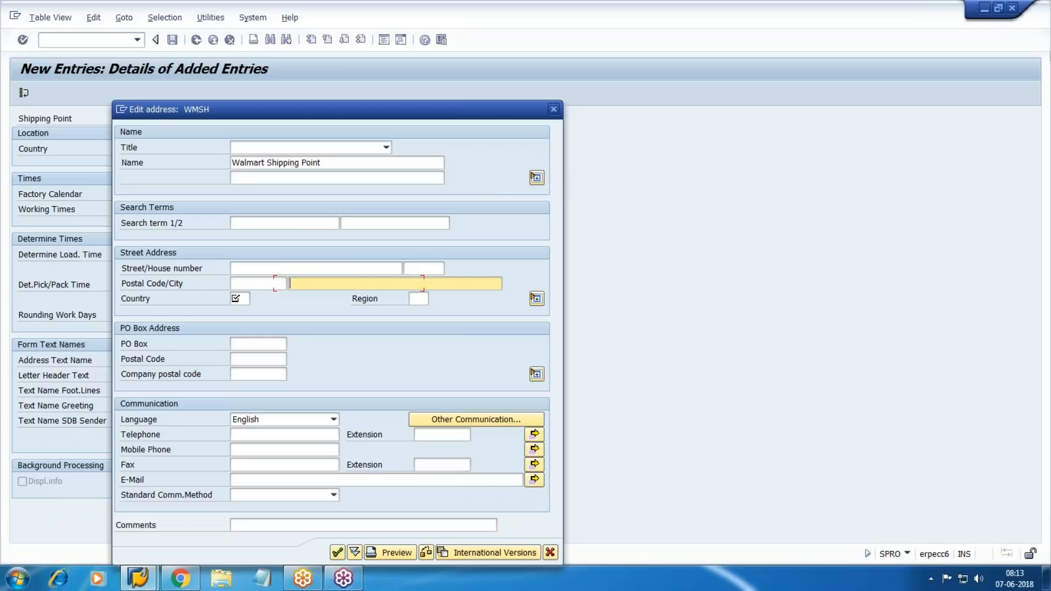
type("US")
key("Tab")
type("AZ")
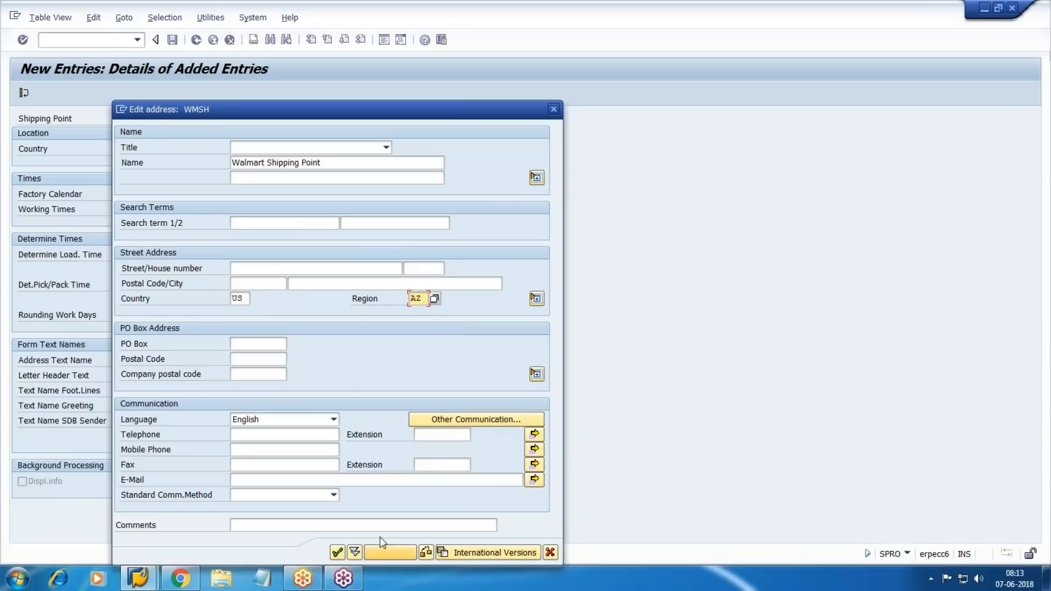
left_click(337, 553)
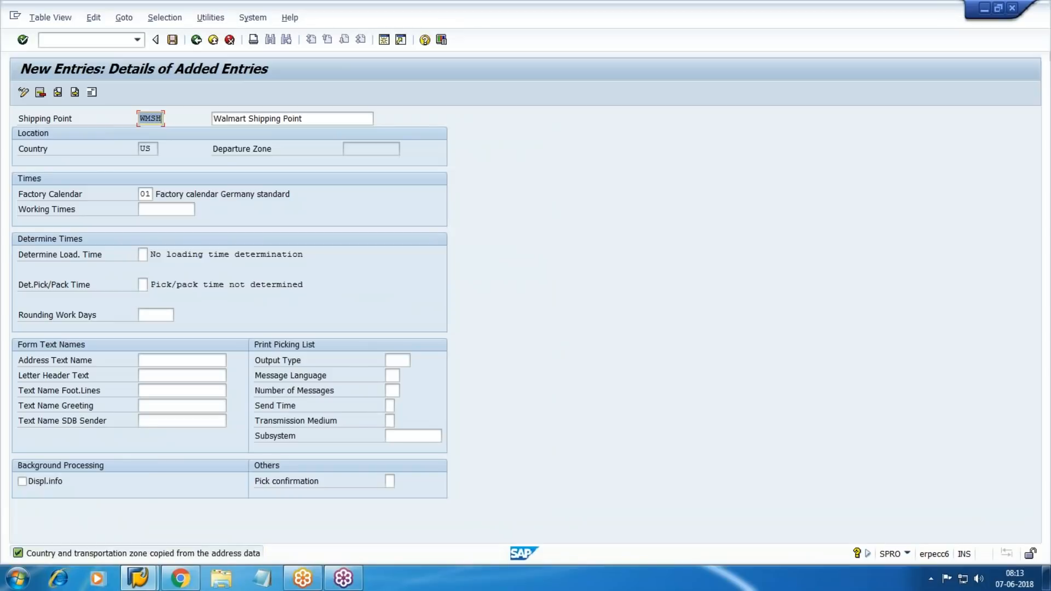
Save the shipping point under the customizing request "WM10-AR & SD" and return to the implementation guide
left_click(173, 39)
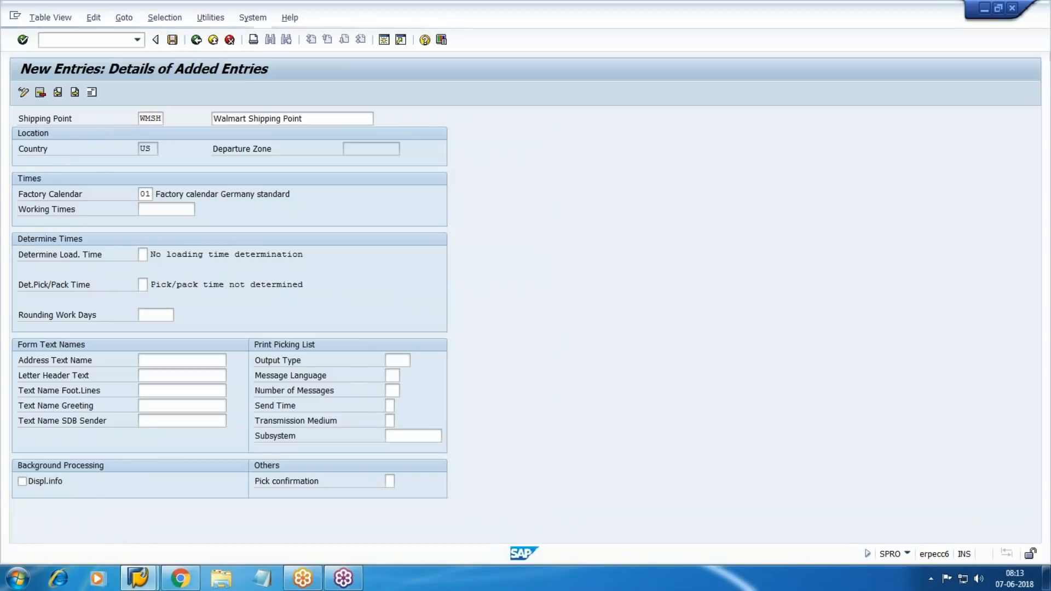
left_click(337, 552)
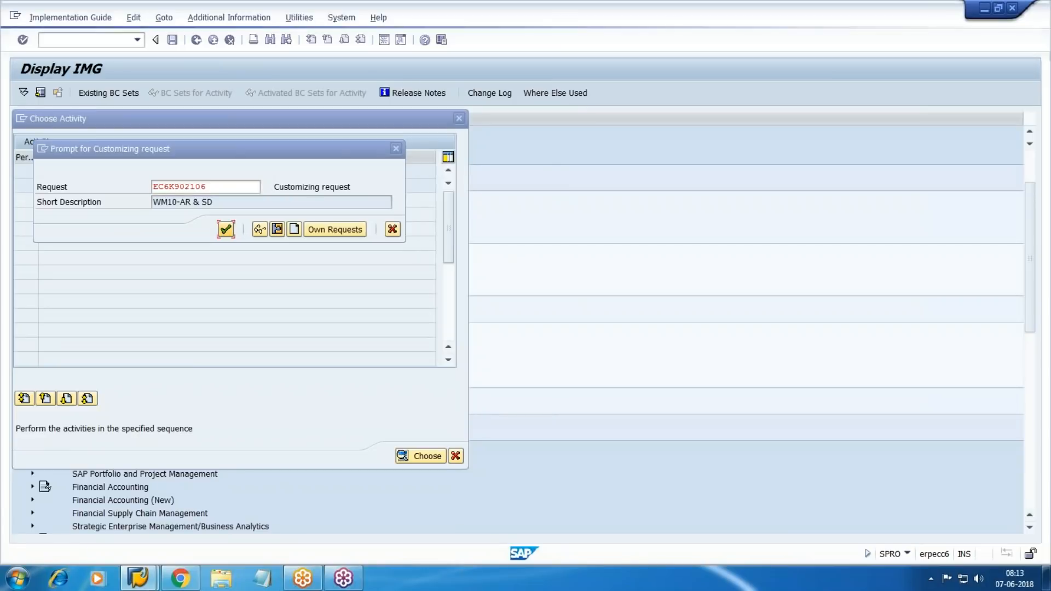
key("Return")
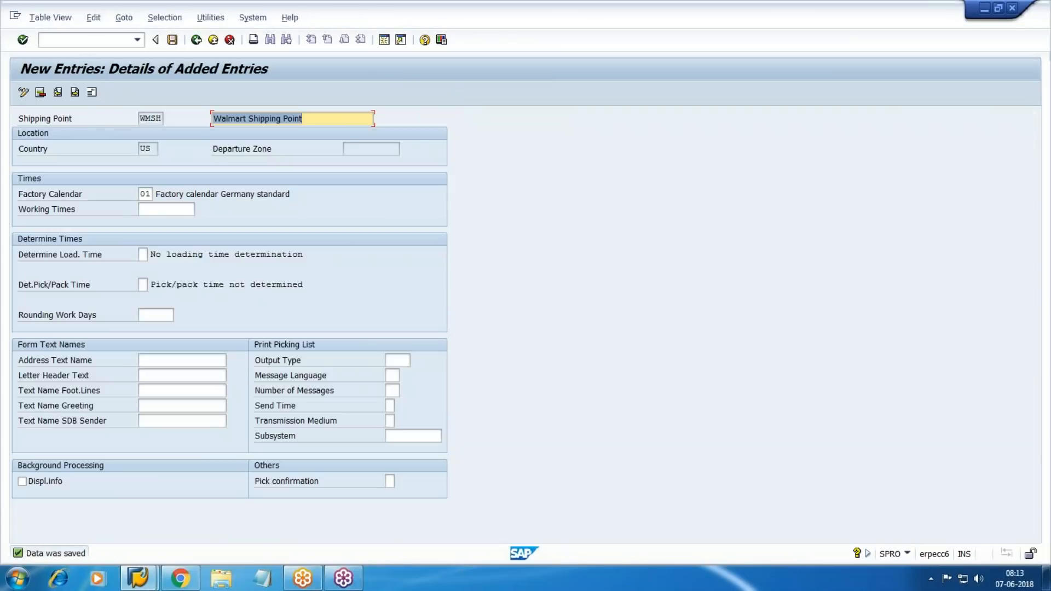
key("F3")
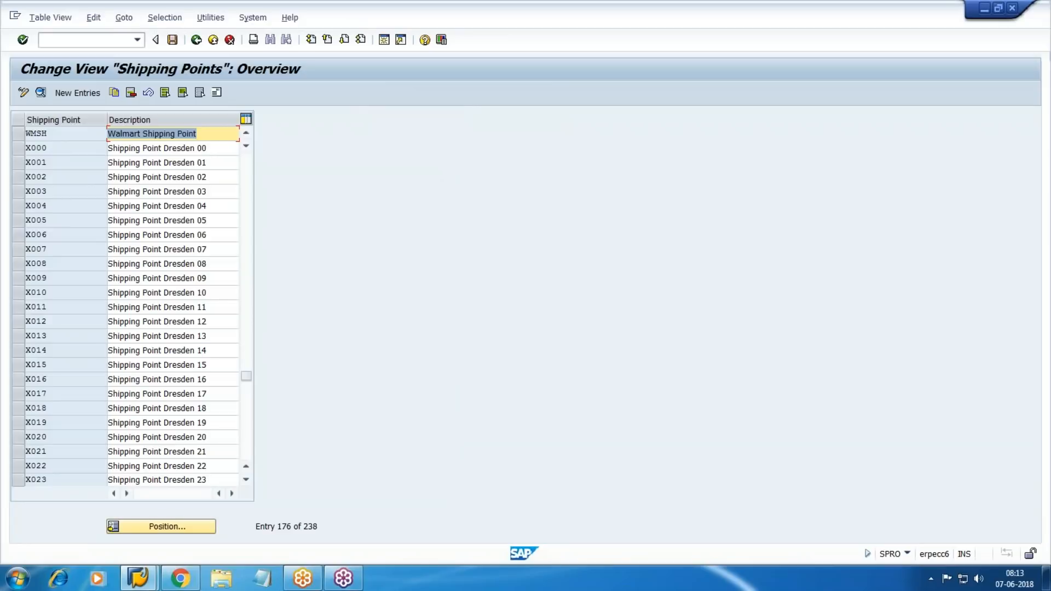
key("F3")
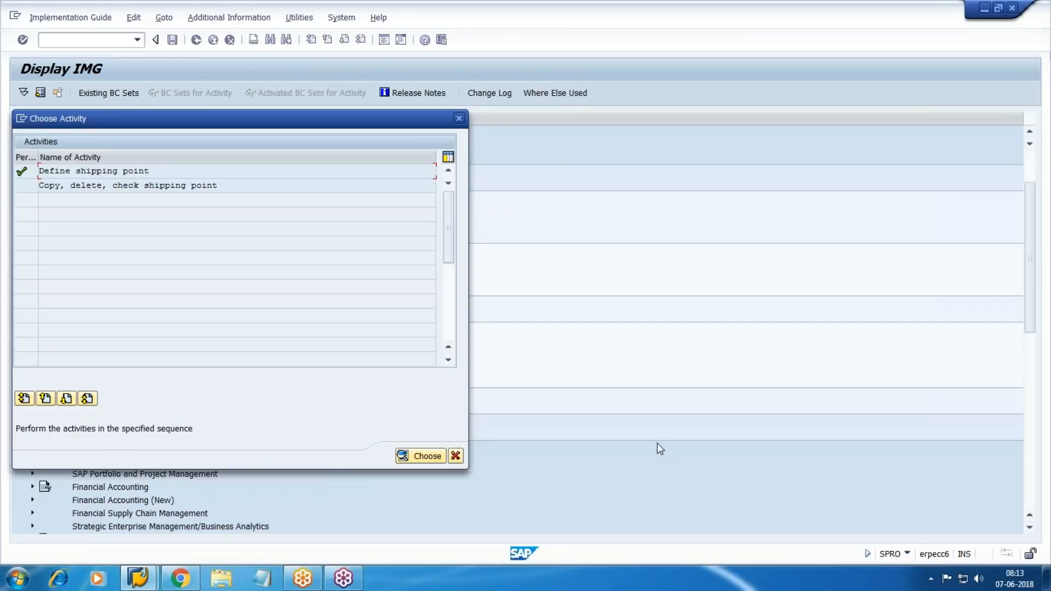
left_click(456, 456)
Expand the Sales and Distribution activities under Enterprise Structure > Assignment
scroll(174, 418, "down", 2)
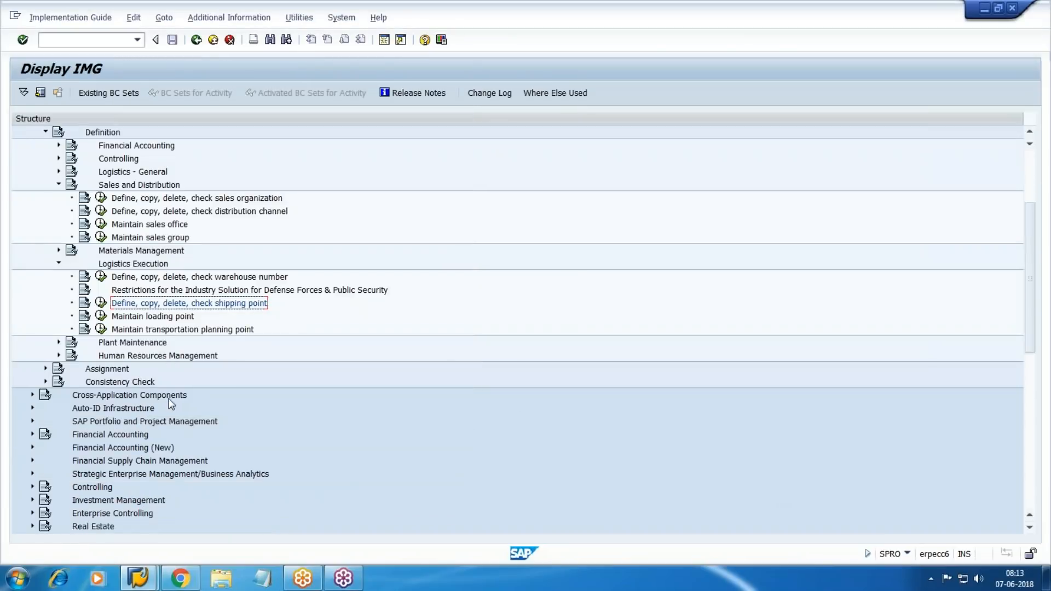
left_click(46, 317)
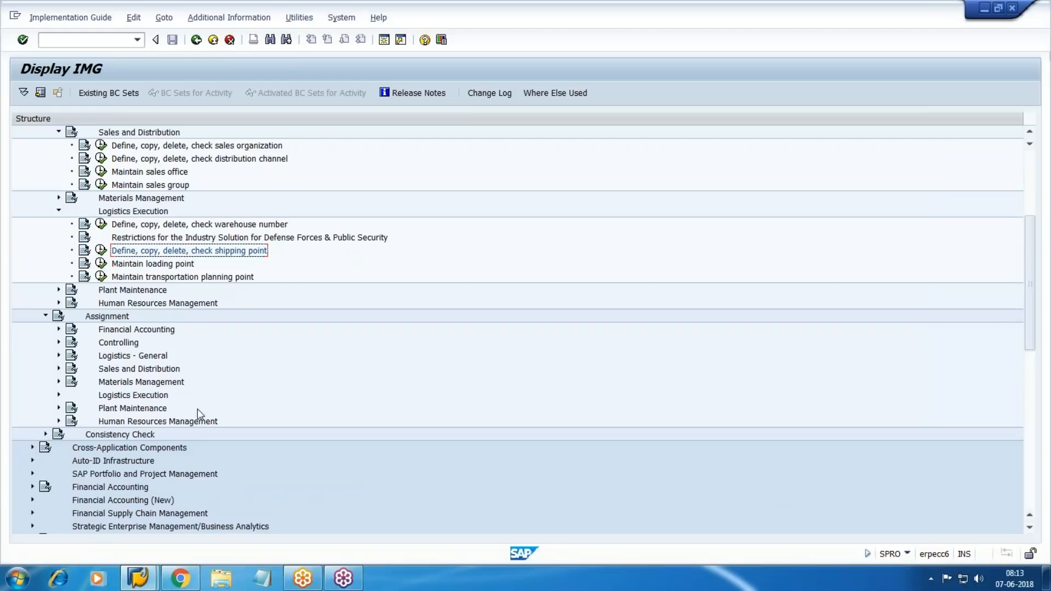
scroll(206, 380, "down", 1)
scroll(123, 317, "down", 1)
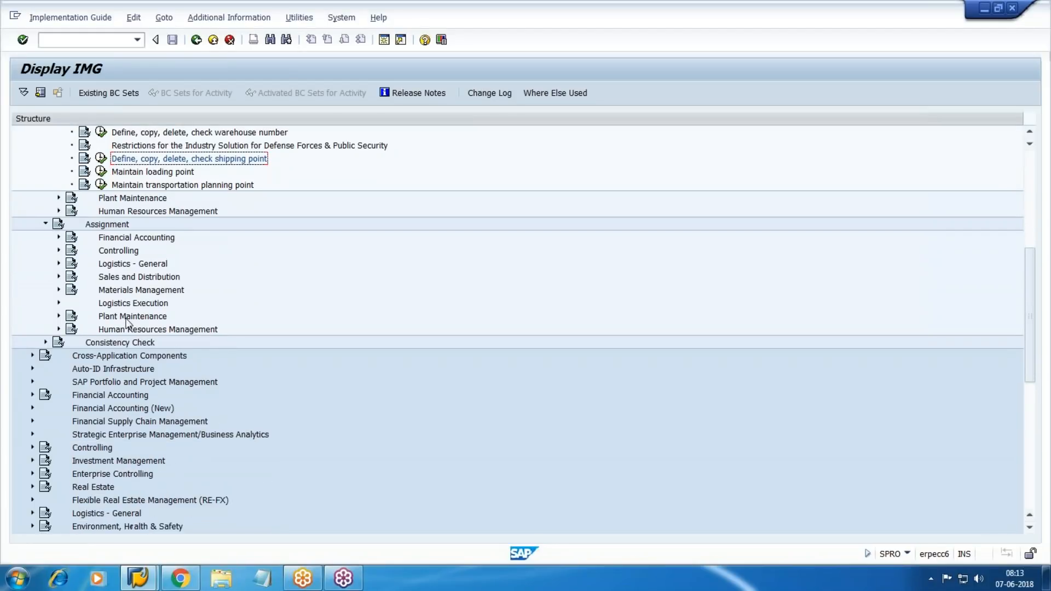
left_click(125, 277)
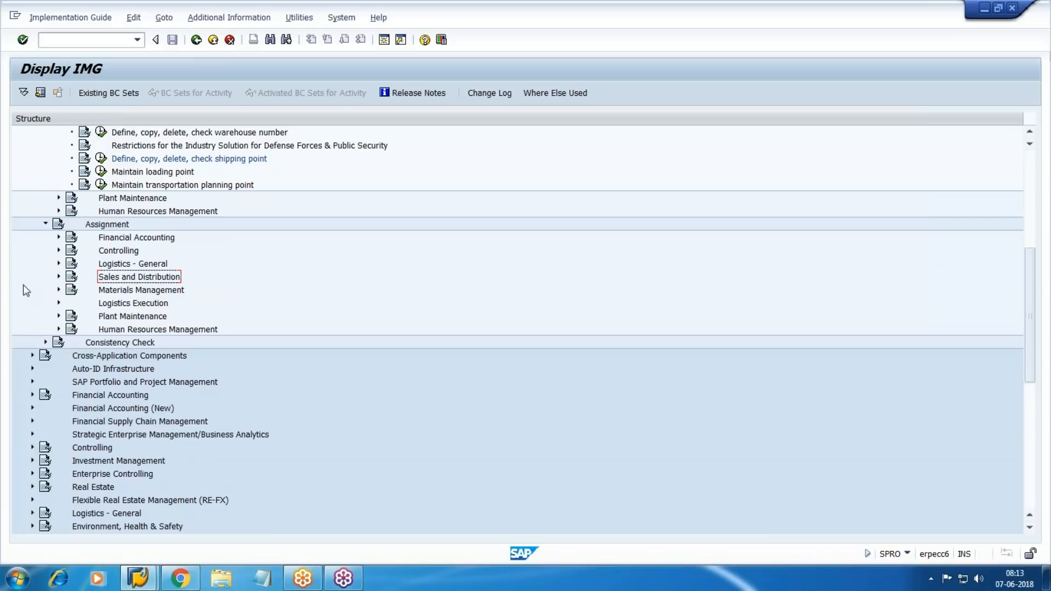
left_click(58, 277)
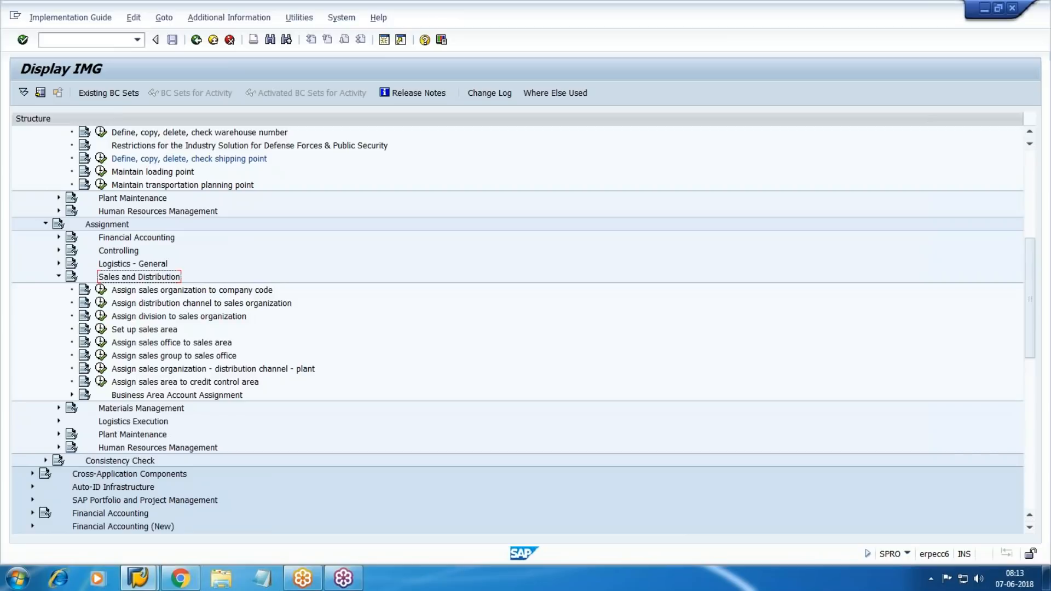
Assign company code WM10 to sales organization WMSO, save the assignment and return to the implementation guide
left_click(162, 294)
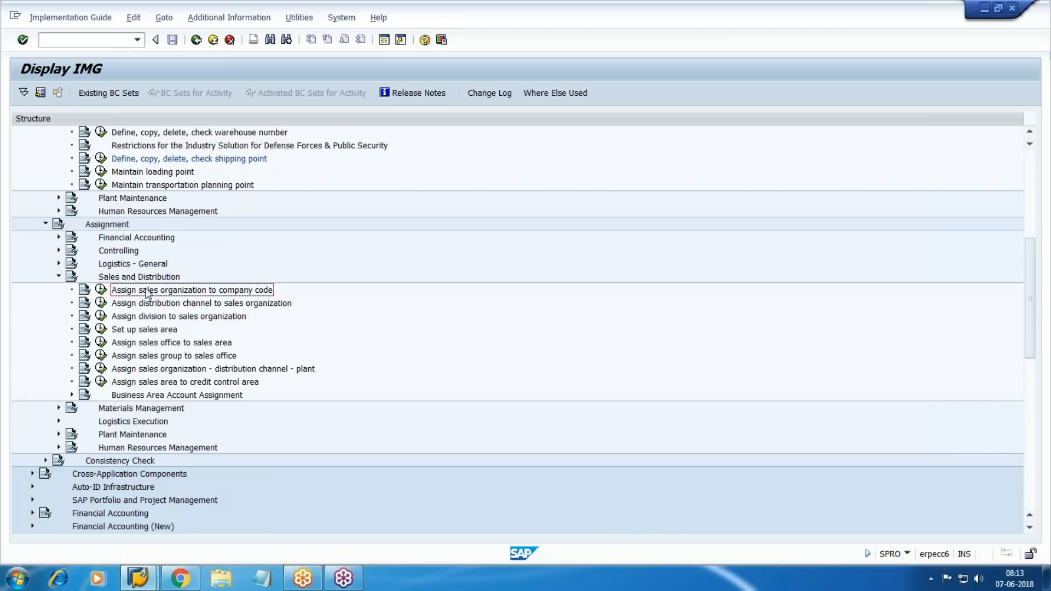
left_click(101, 290)
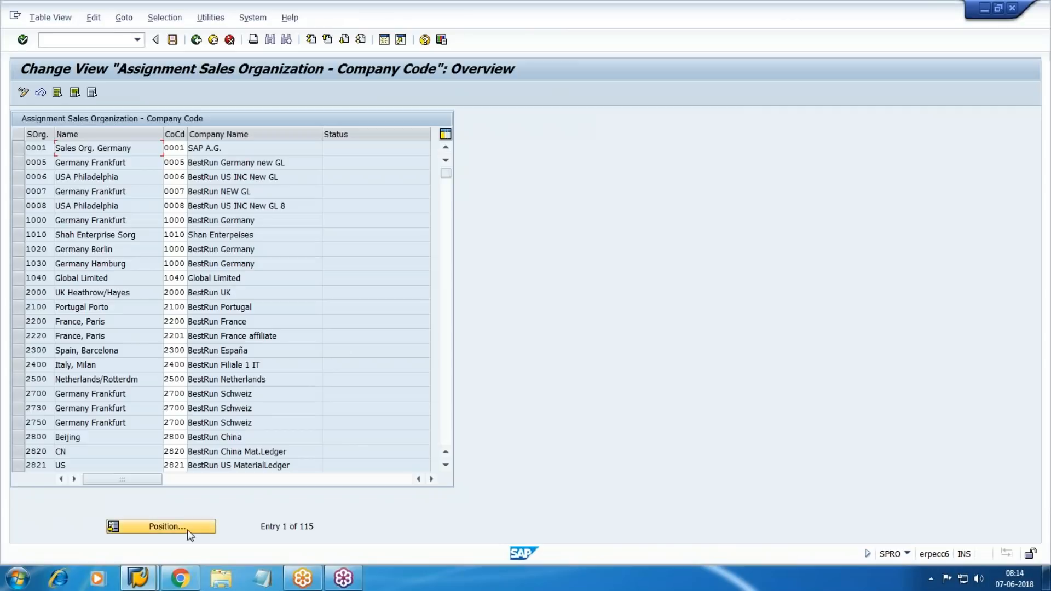
left_click(137, 527)
type("WMSO")
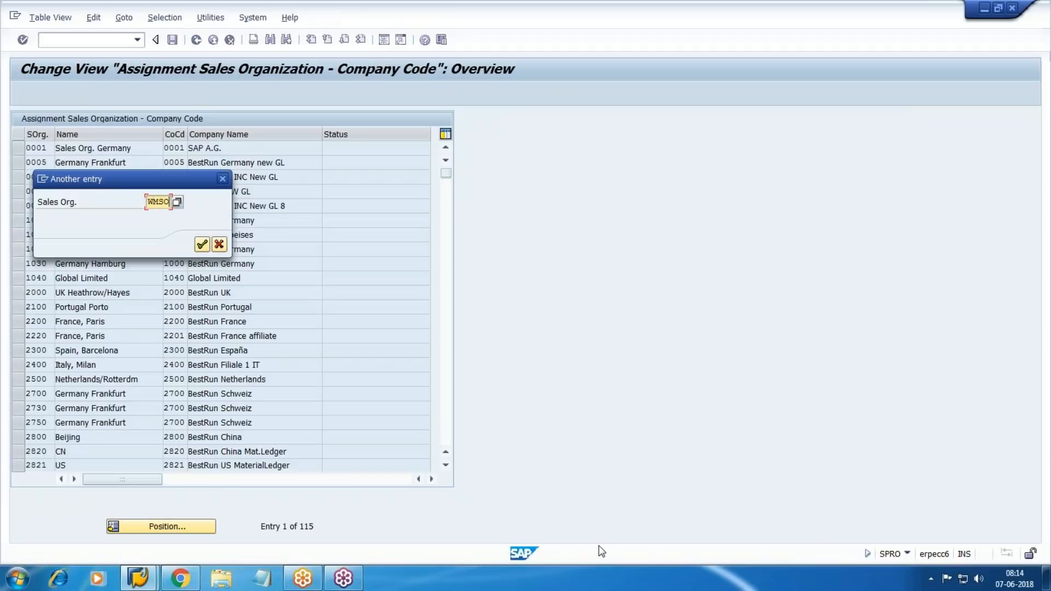
key("Return")
key("Tab")
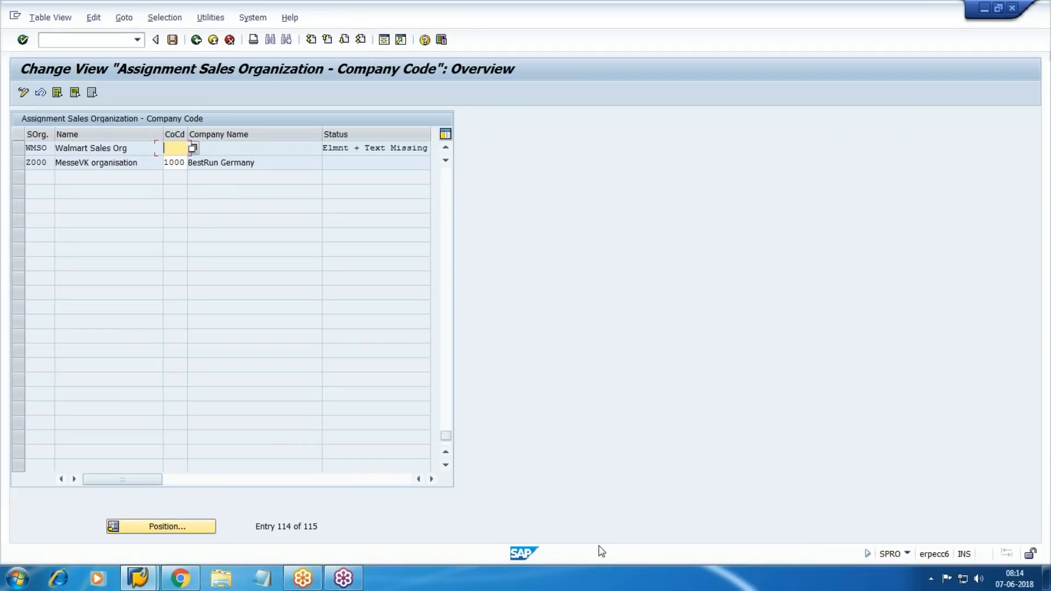
type("WM10")
key("Return")
left_click(172, 39)
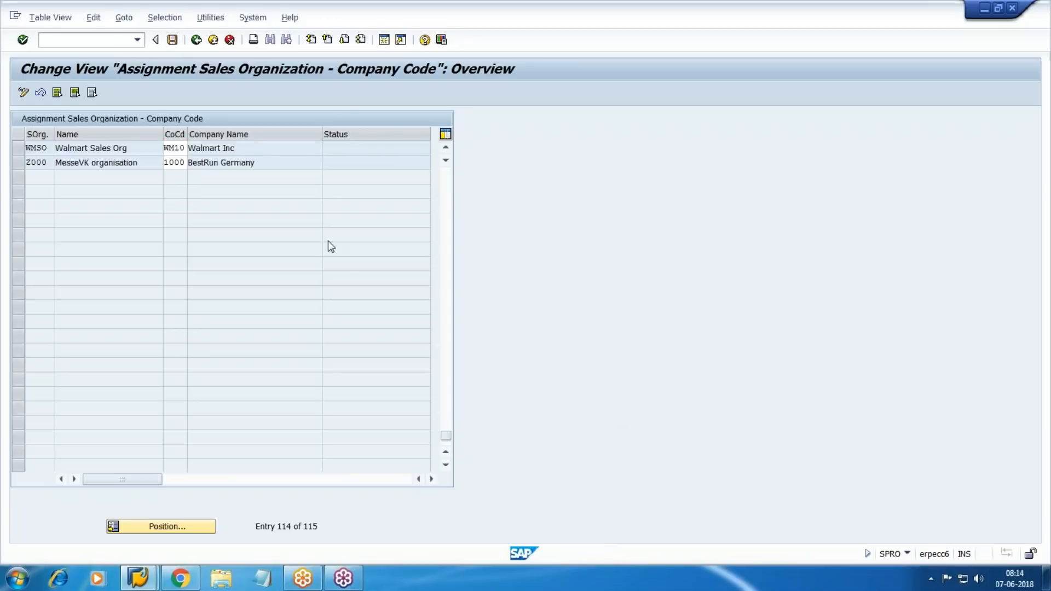
left_click(223, 241)
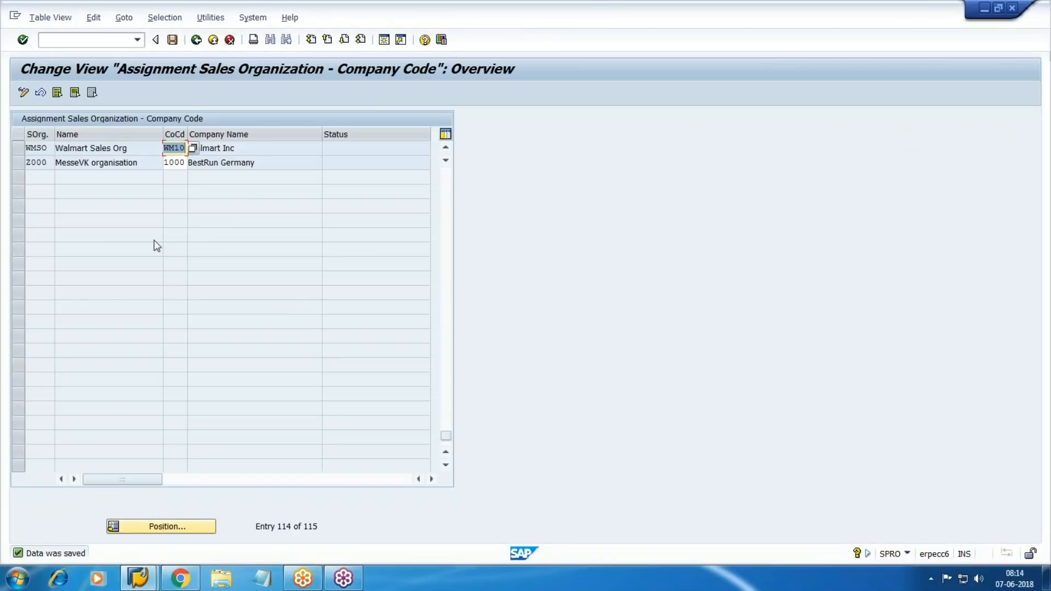
key("F3")
Assign distribution channel WM to sales organization WMSO as a new entry, save it and return to the implementation guide
left_click(195, 304)
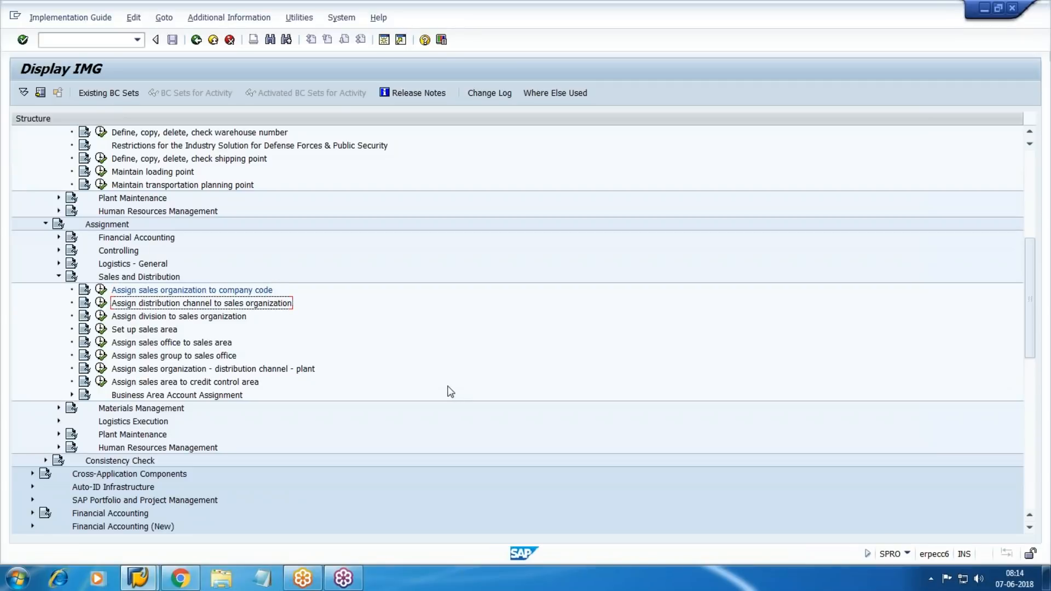
left_click(101, 303)
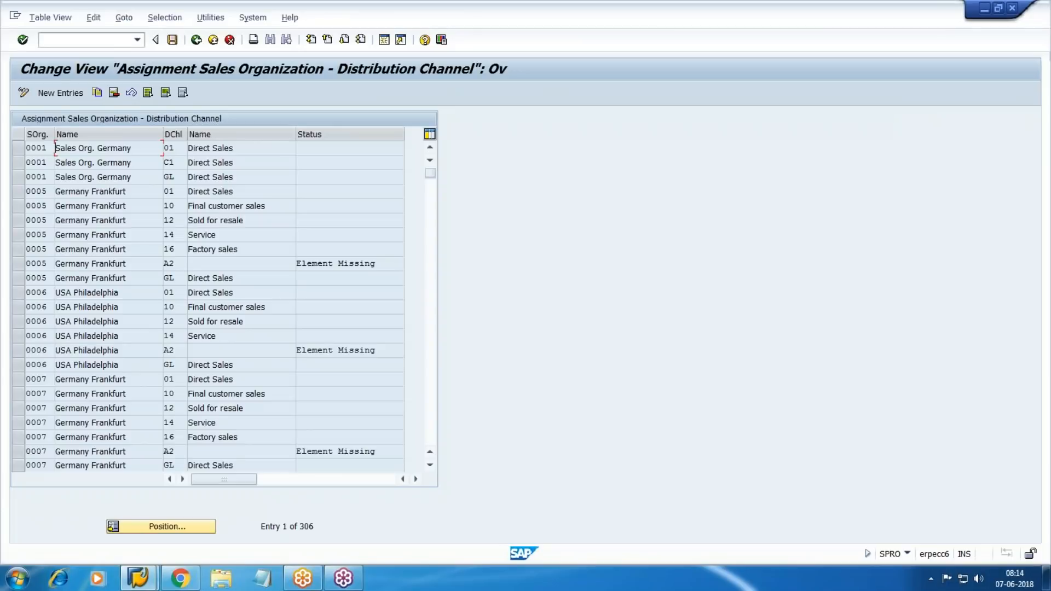
left_click(57, 93)
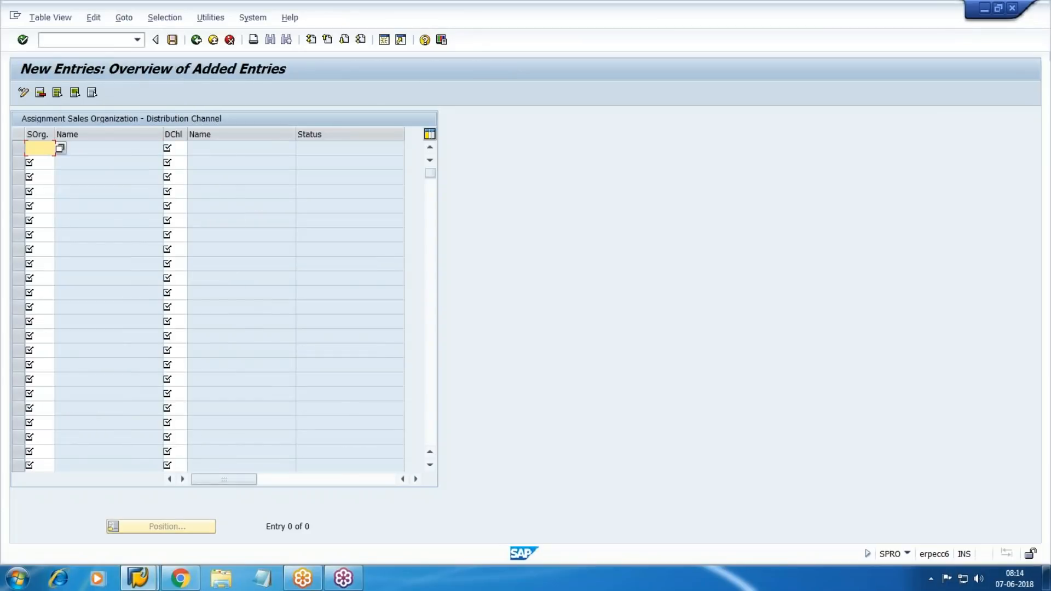
type("SMSO")
key("BackSpace")
key("BackSpace")
key("BackSpace")
key("BackSpace")
type("WMSO")
key("Tab")
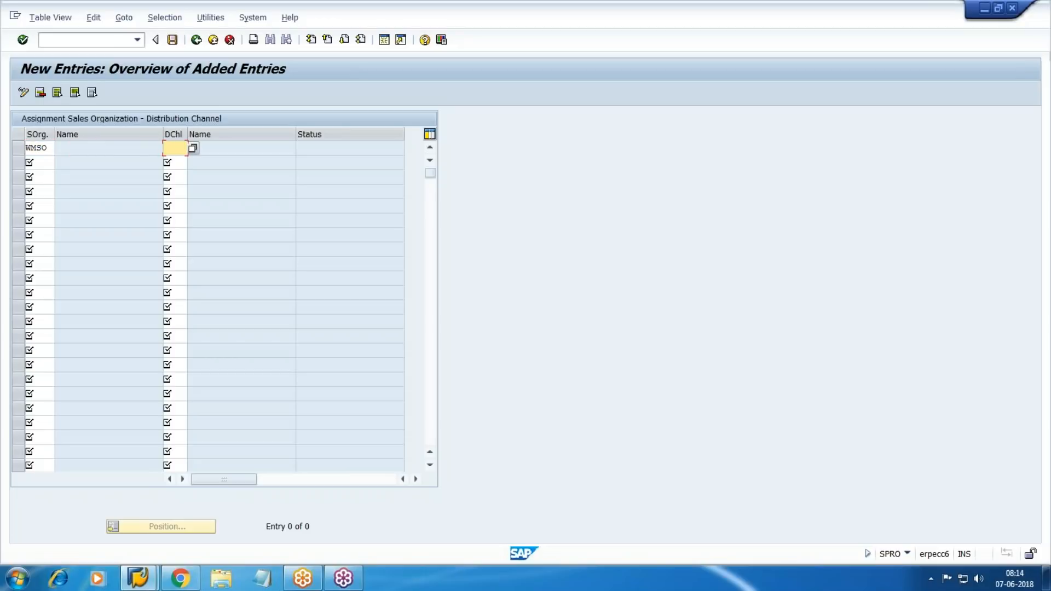
type("WM")
key("Return")
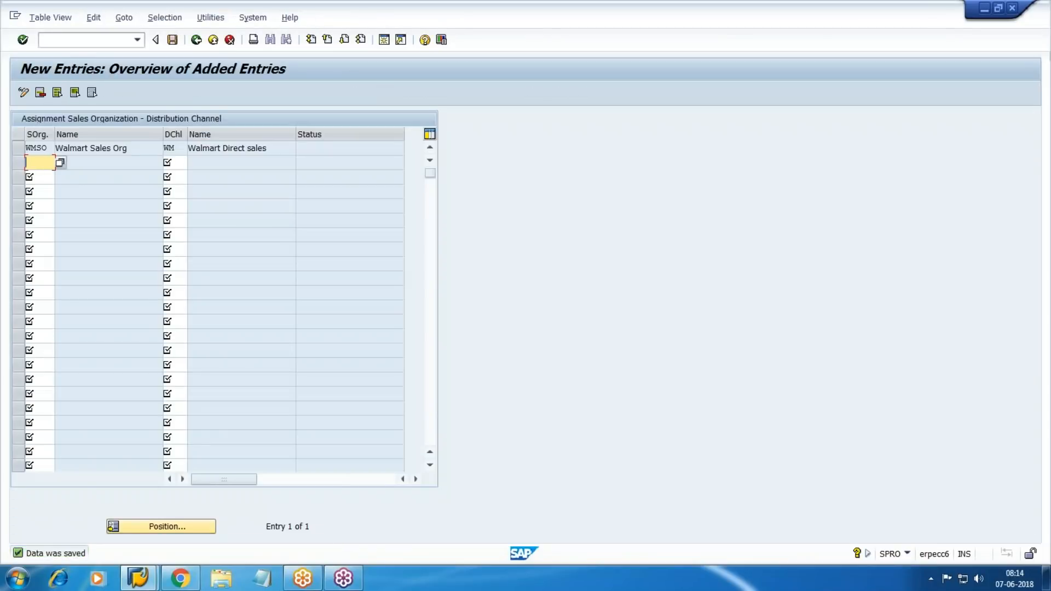
key("F3")
key("F3")
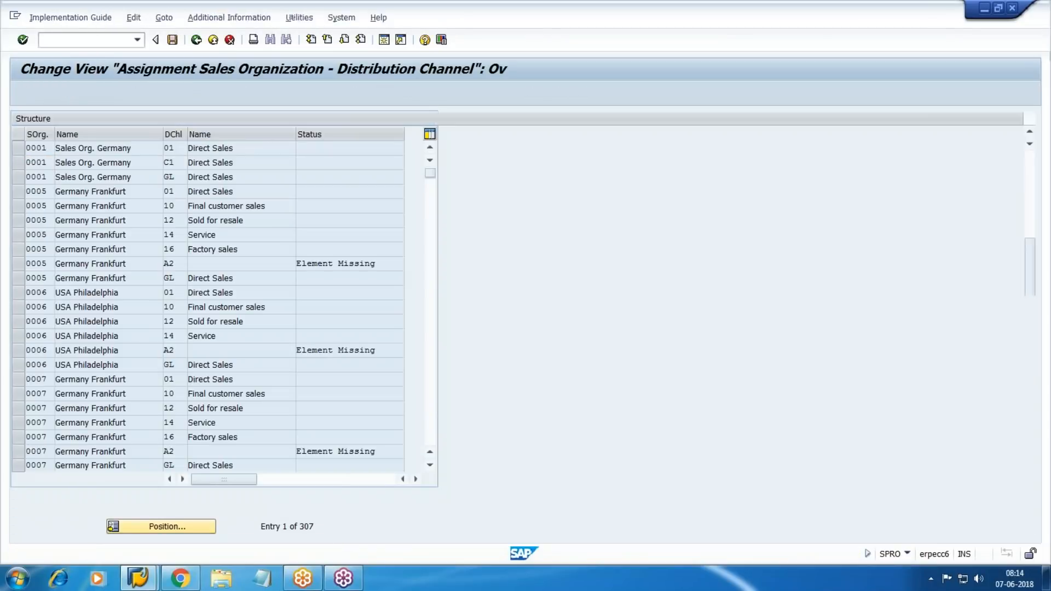
Start a new entry in the Assign division to sales organization activity
key("Down")
key("Right")
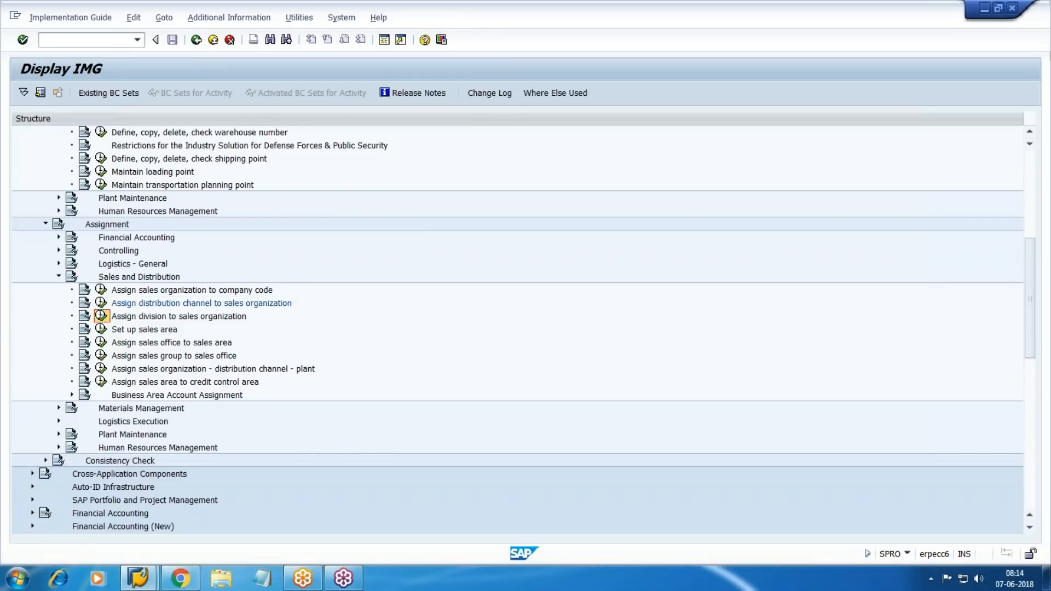
key("Return")
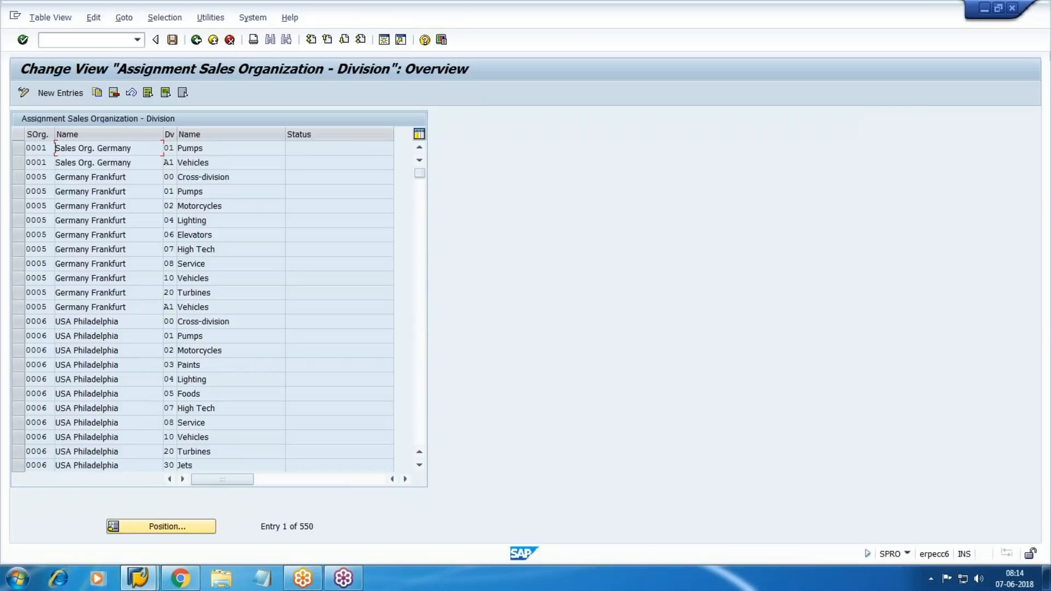
left_click(60, 94)
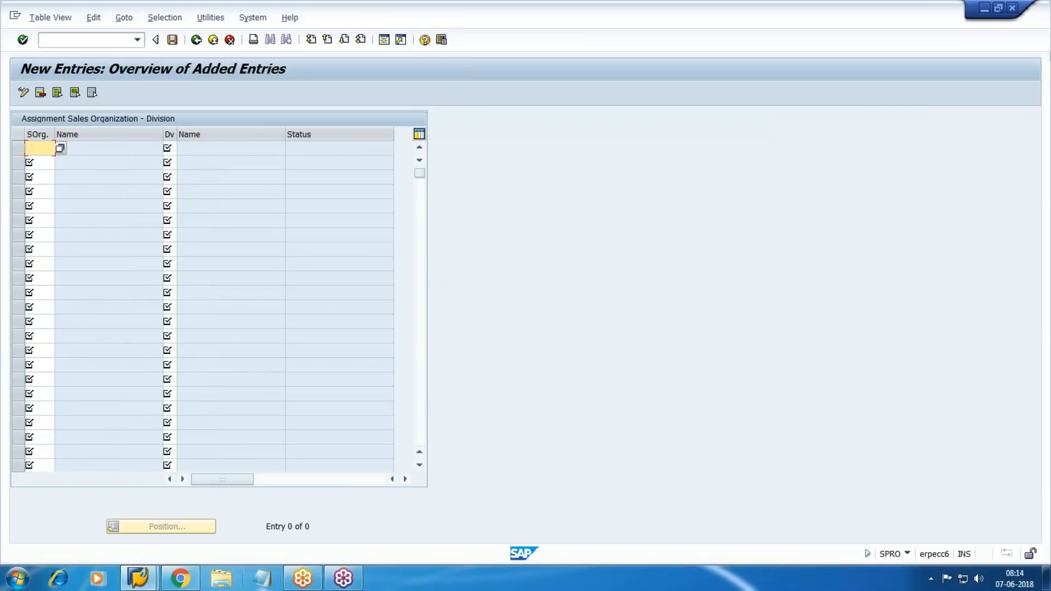
Switch to the Google Docs working notes in Chrome, look up the division code, and return to SAP
left_click(180, 579)
scroll(564, 418, "up", 5)
scroll(563, 416, "up", 20)
scroll(558, 415, "down", 11)
scroll(553, 416, "up", 2)
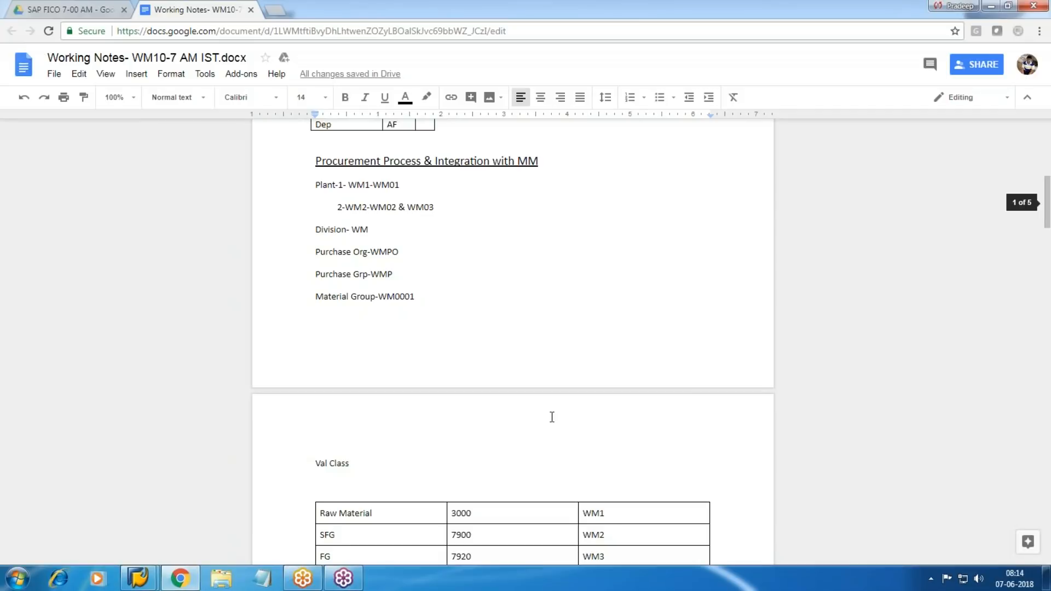
scroll(530, 406, "down", 15)
scroll(619, 438, "down", 20)
scroll(609, 441, "up", 6)
key("alt+Tab")
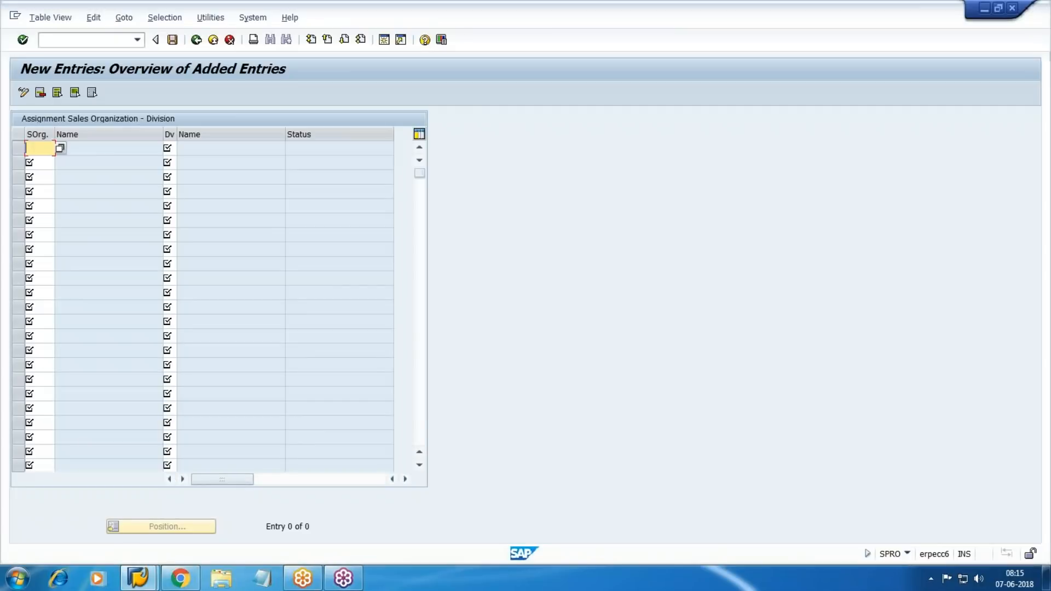
Assign division WM to sales organization WMSO, save it under the customizing request "WM10-AR & SD" and return to the implementation guide
type("WMSO")
key("Tab")
type("WM")
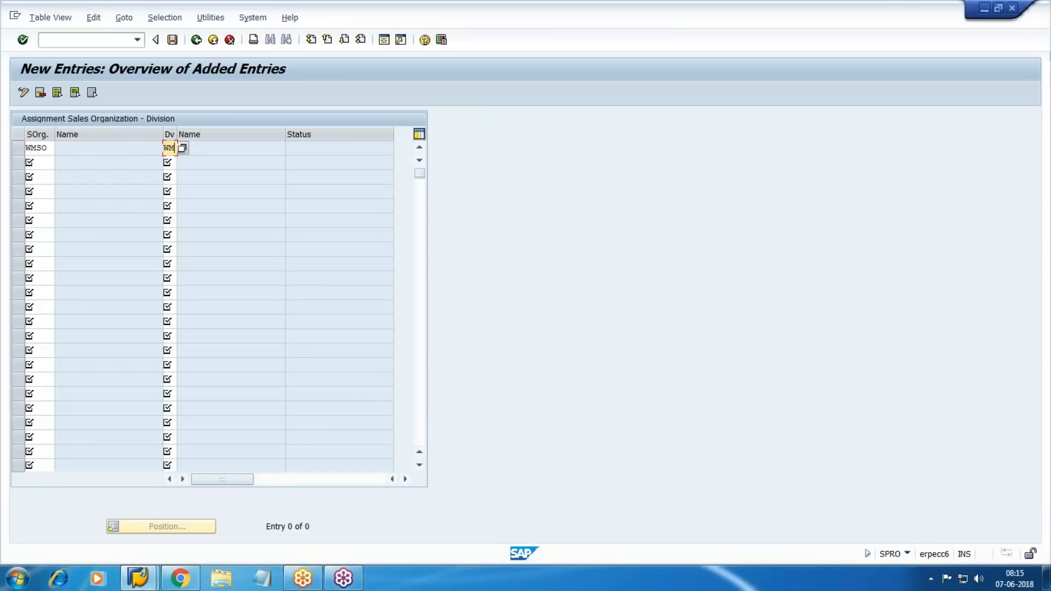
key("Return")
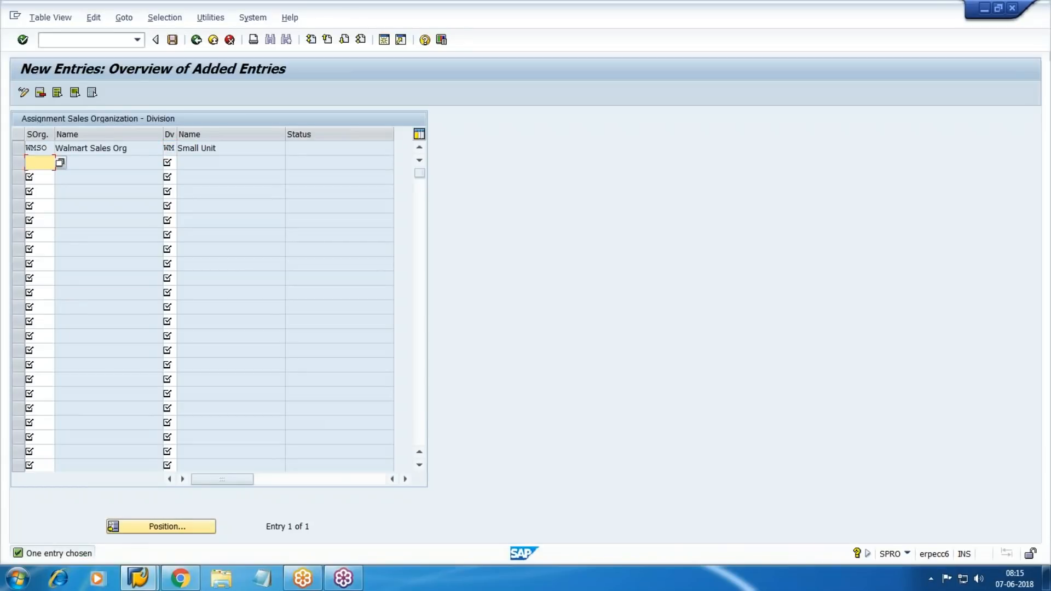
left_click(171, 40)
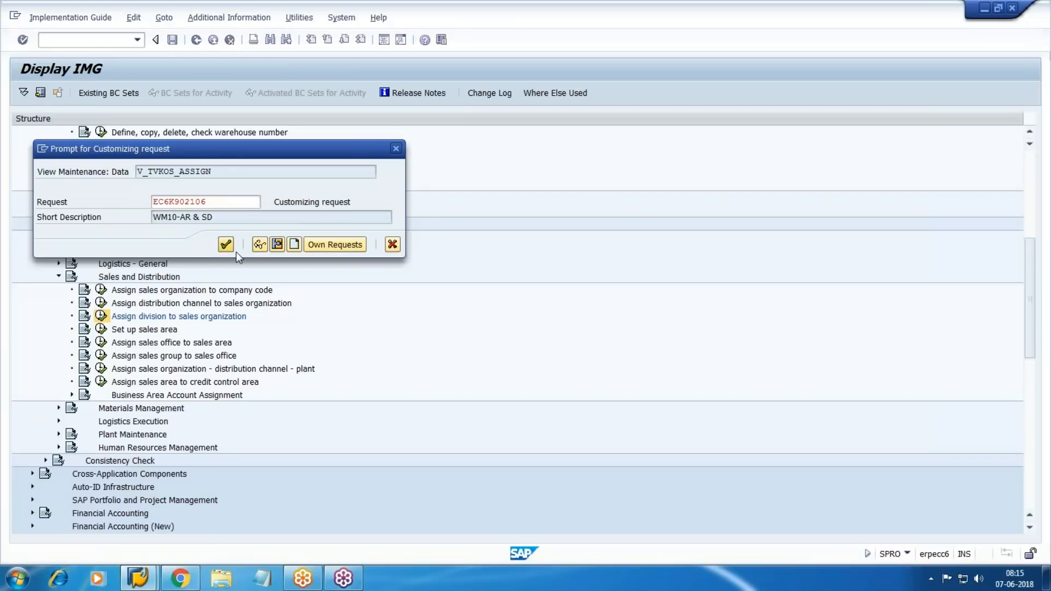
left_click(227, 244)
key("F3")
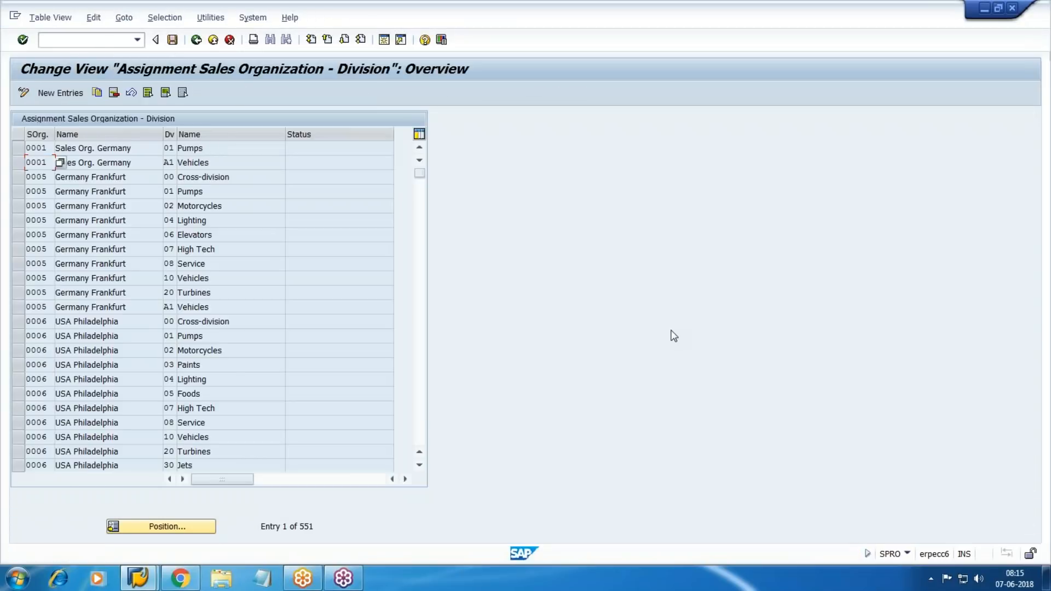
key("F3")
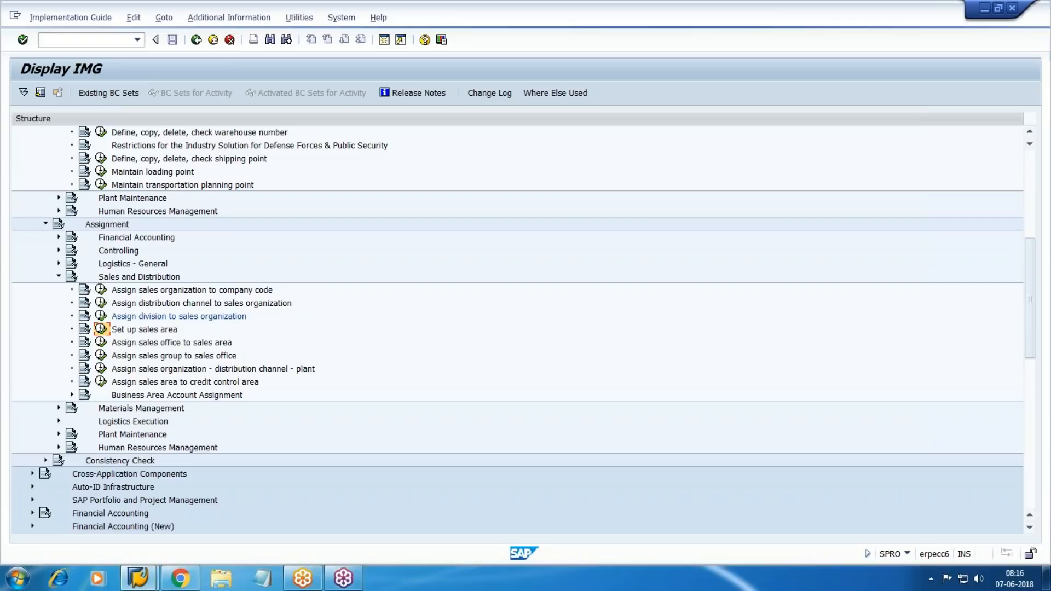
Create a new sales area entry combining sales organization WMSO, distribution channel WM and division WM
left_click(101, 330)
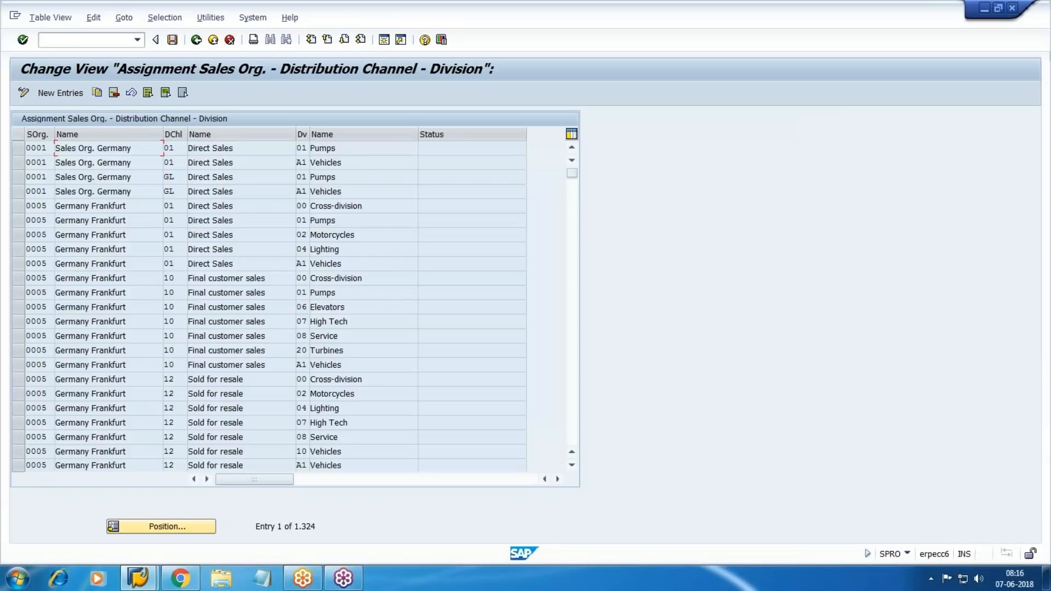
key("F5")
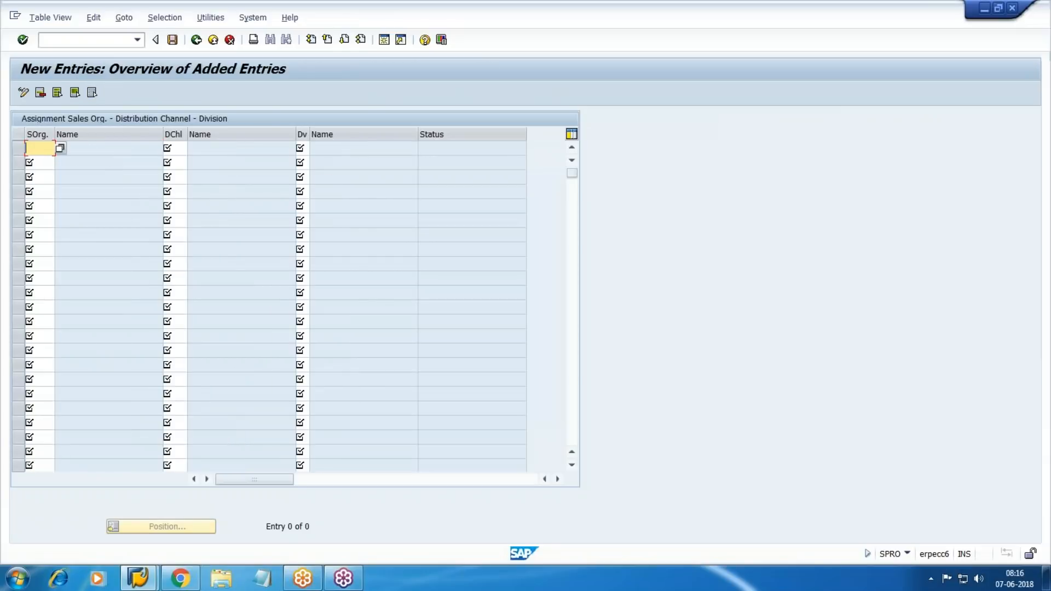
type("WMSO")
key("Tab")
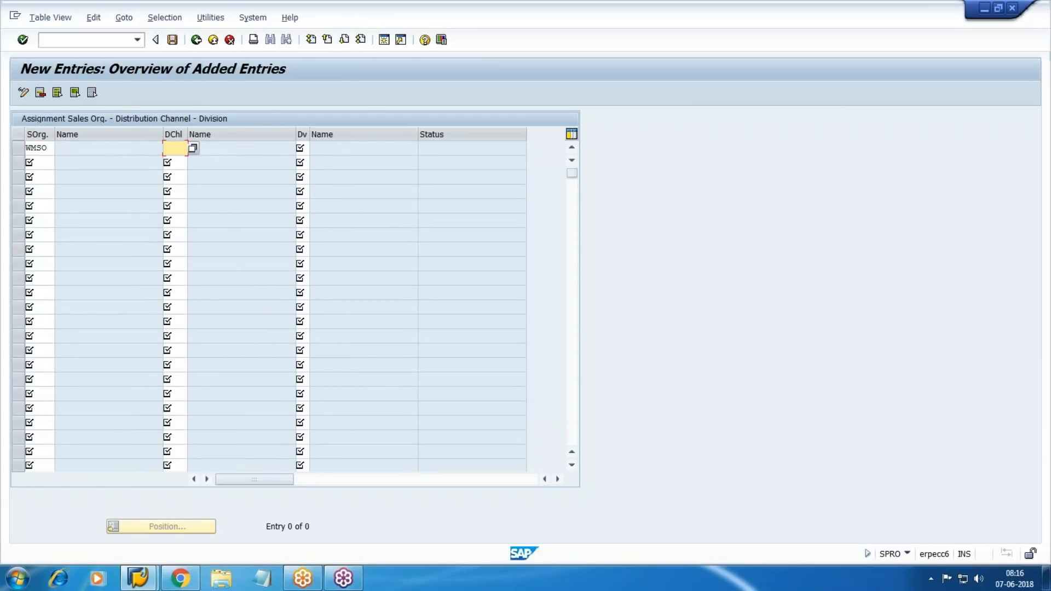
type("WM")
key("Tab")
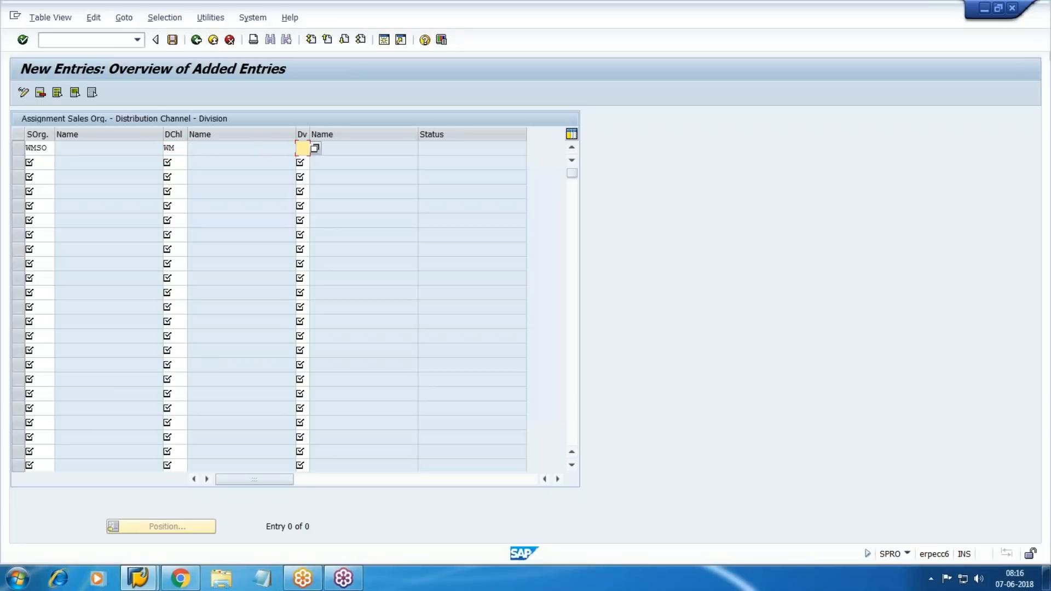
type("WM")
key("Return")
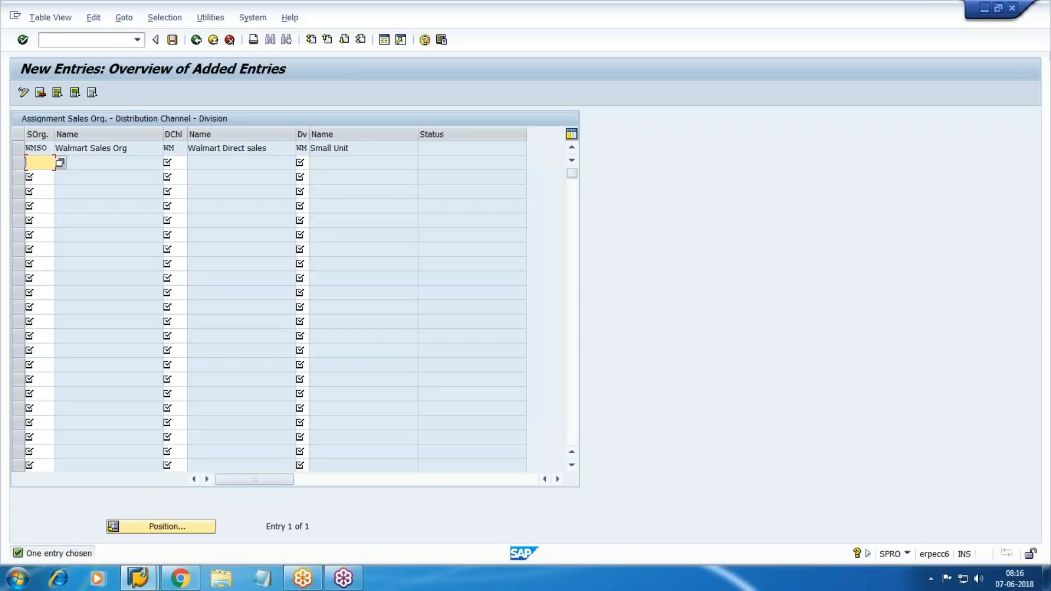
Save the sales area under the customizing request "WM10-AR & SD" and return to the implementation guide
left_click(172, 39)
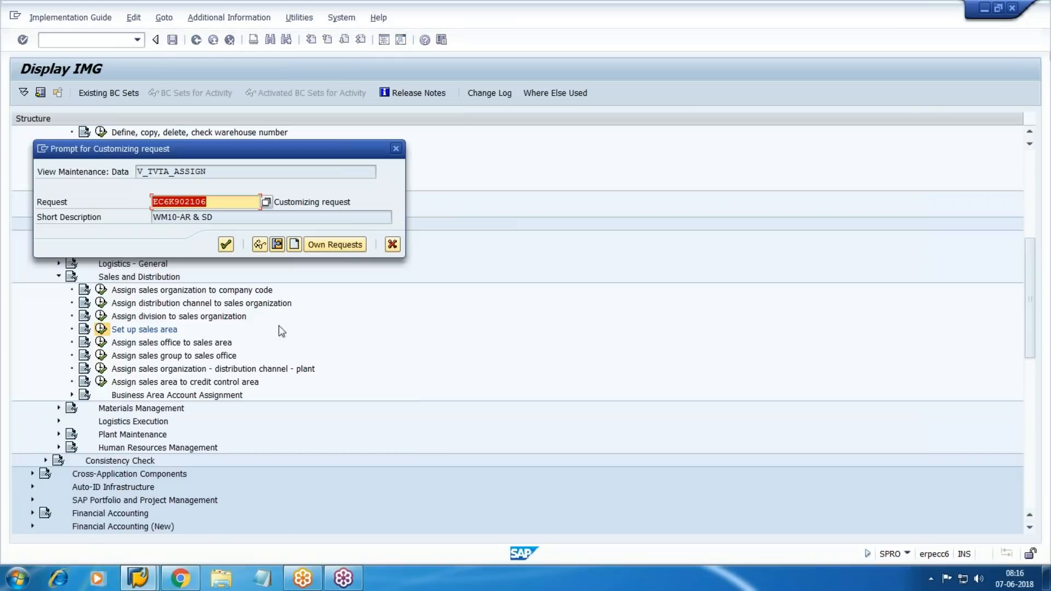
left_click(226, 250)
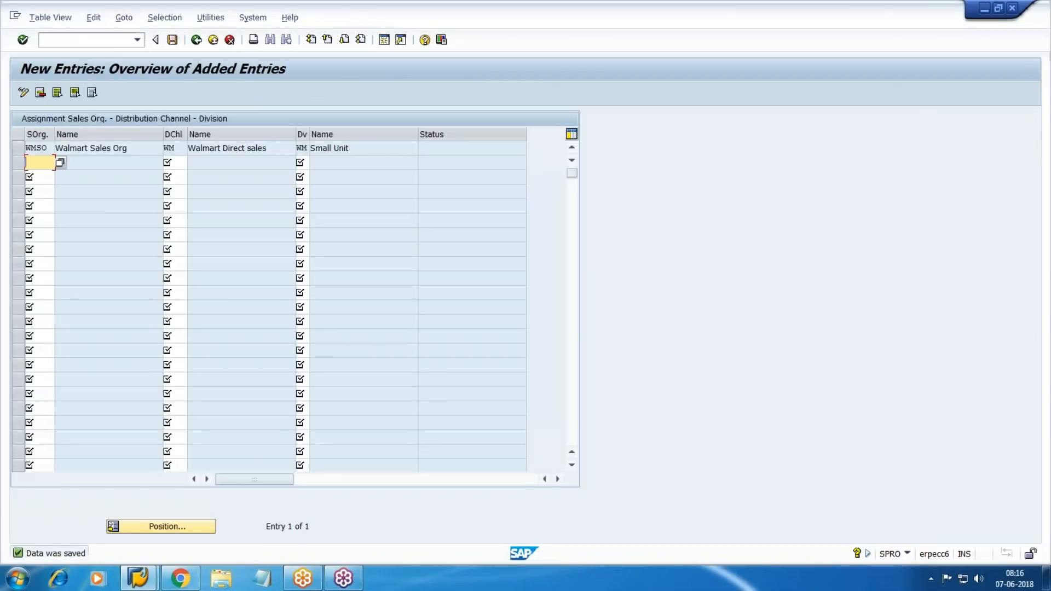
key("F3")
key("F3")
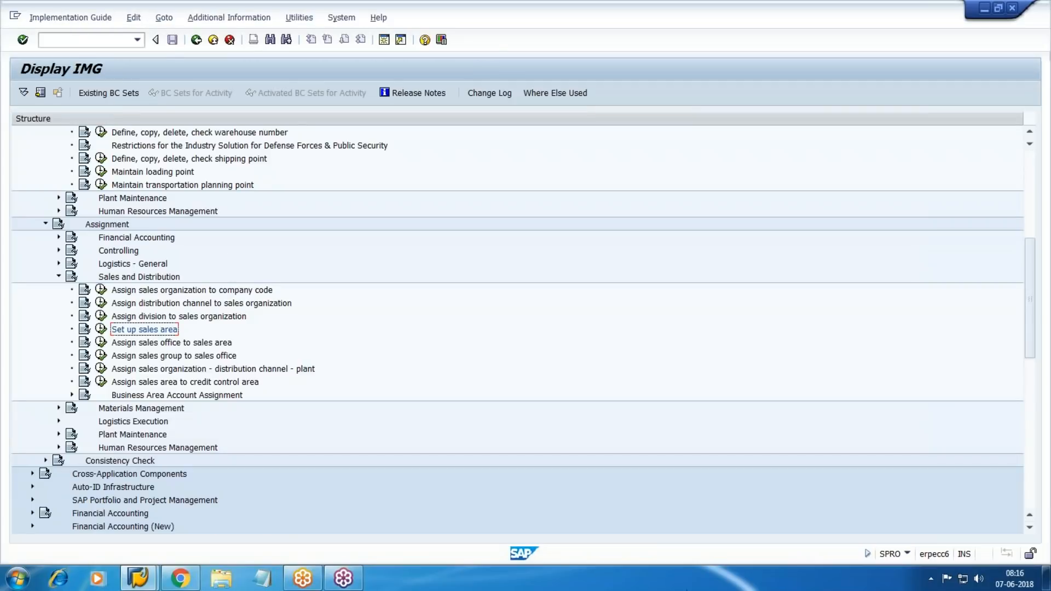
Open the Assign sales organization - distribution channel - plant activity, and look up the plant codes in the Google Docs working notes in Chrome
left_click(169, 372)
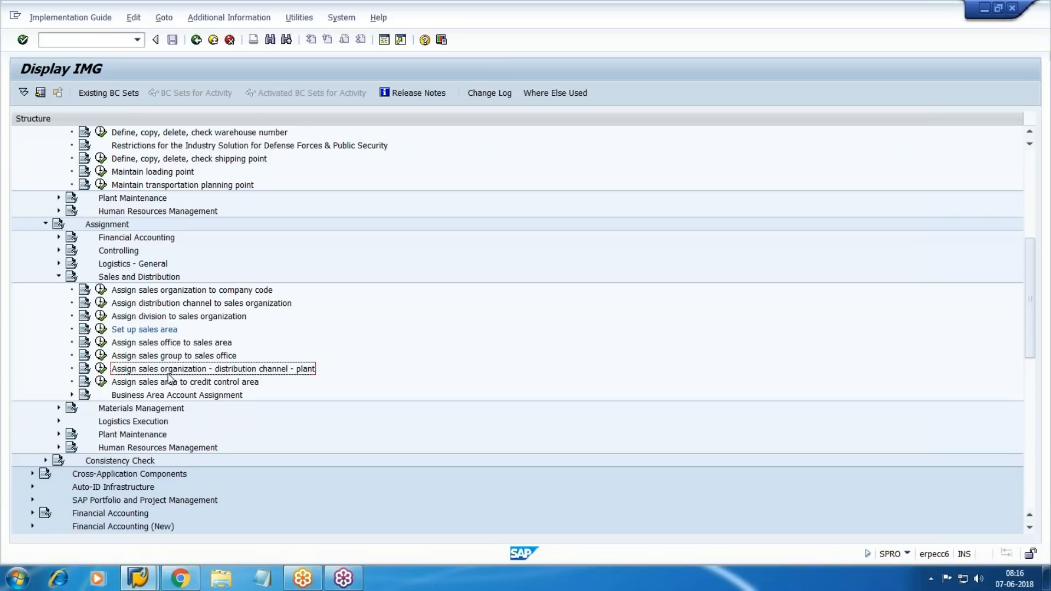
left_click(101, 369)
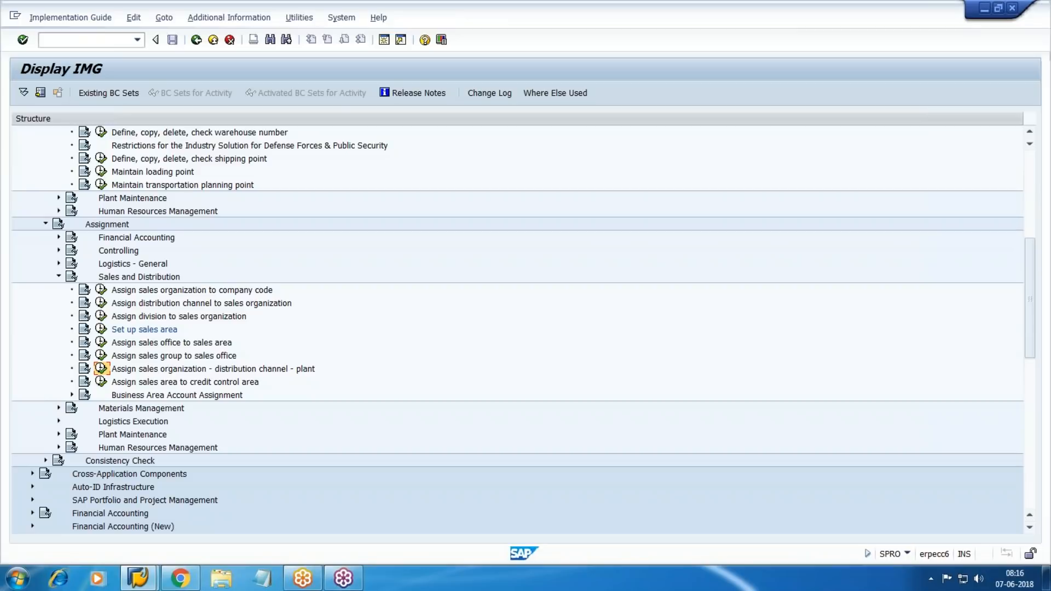
left_click(197, 581)
scroll(361, 316, "up", 15)
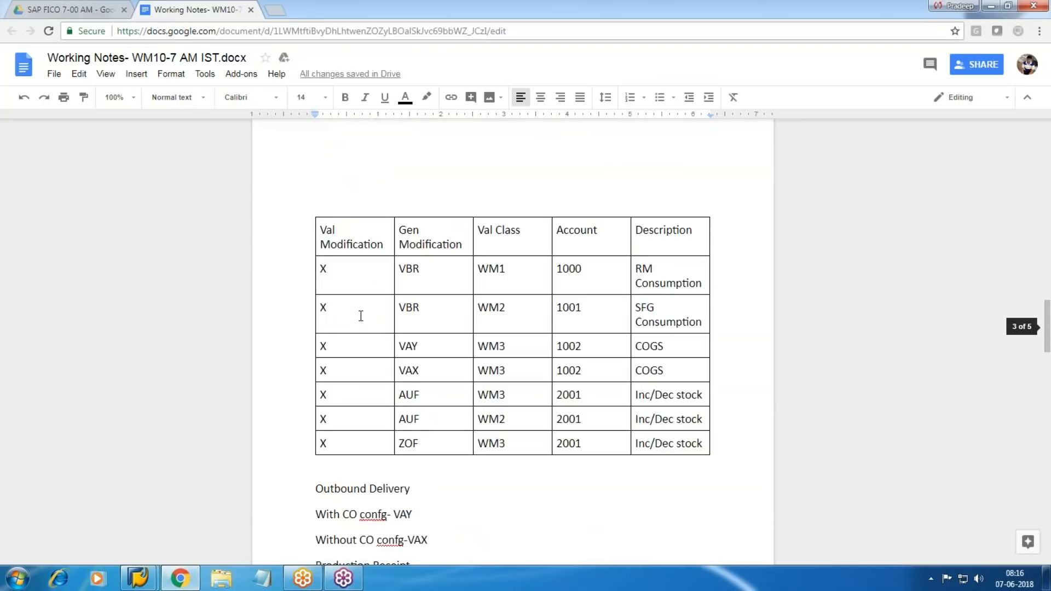
scroll(361, 316, "up", 10)
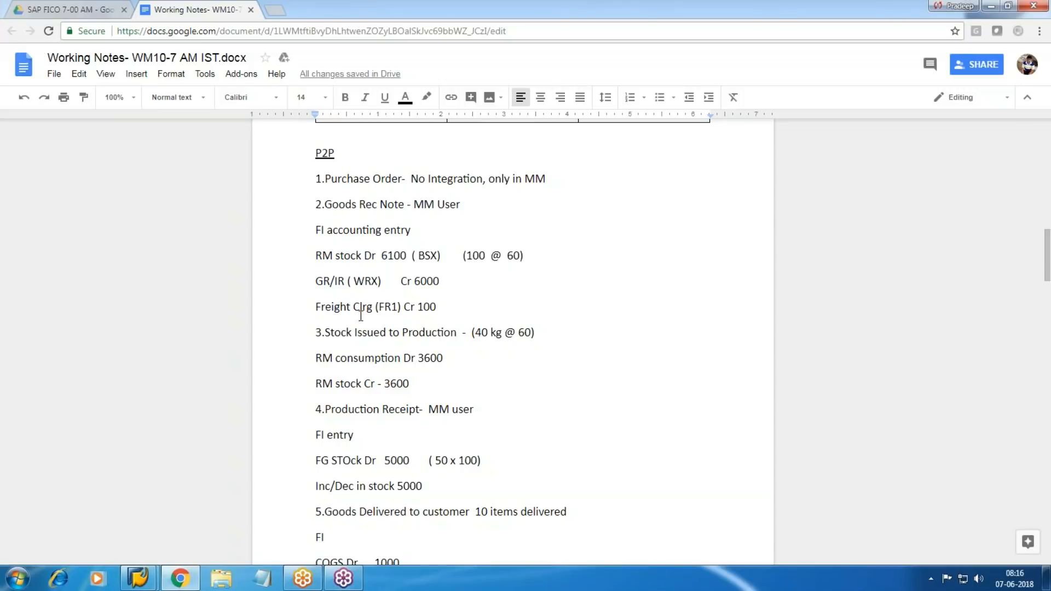
scroll(360, 316, "up", 5)
scroll(361, 316, "up", 7)
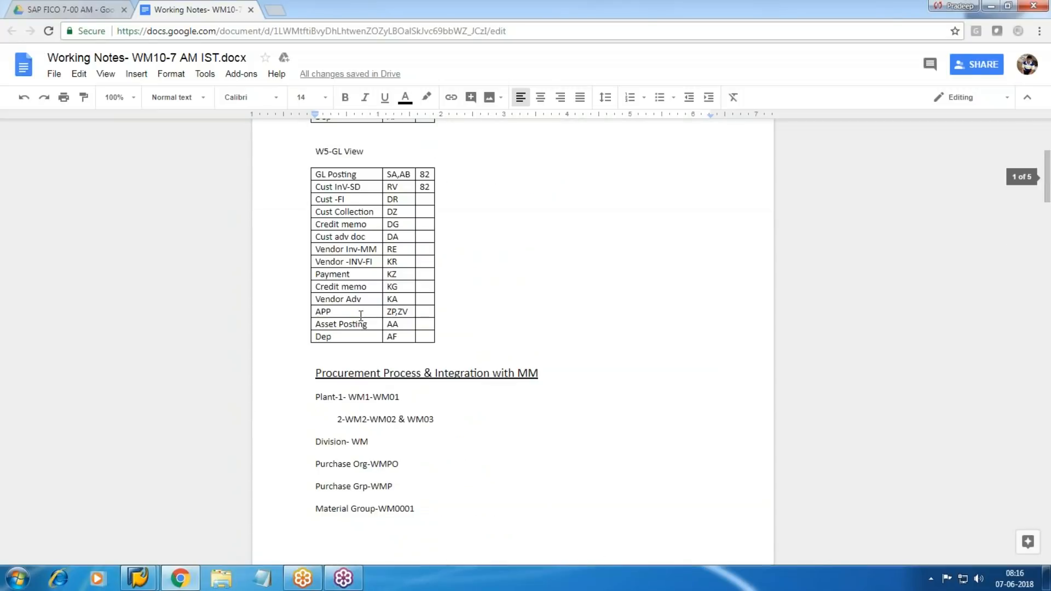
Switch back to SAP from the working notes and add an assignment of sales organization WMSO and distribution channel WM to plant WM1
scroll(361, 316, "down", 1)
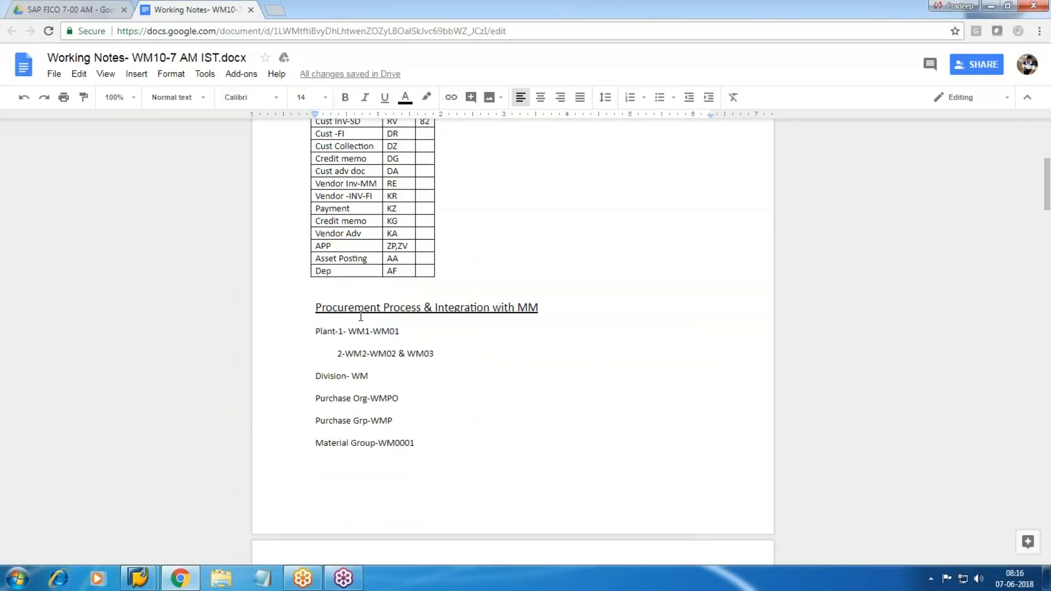
key("alt+Tab")
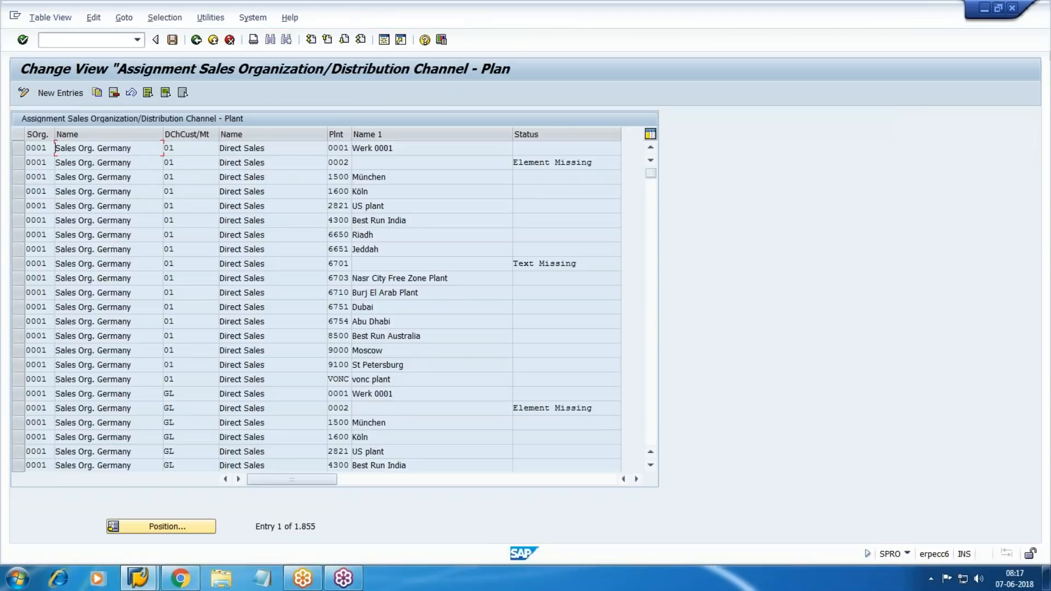
left_click(70, 93)
type("WMSO")
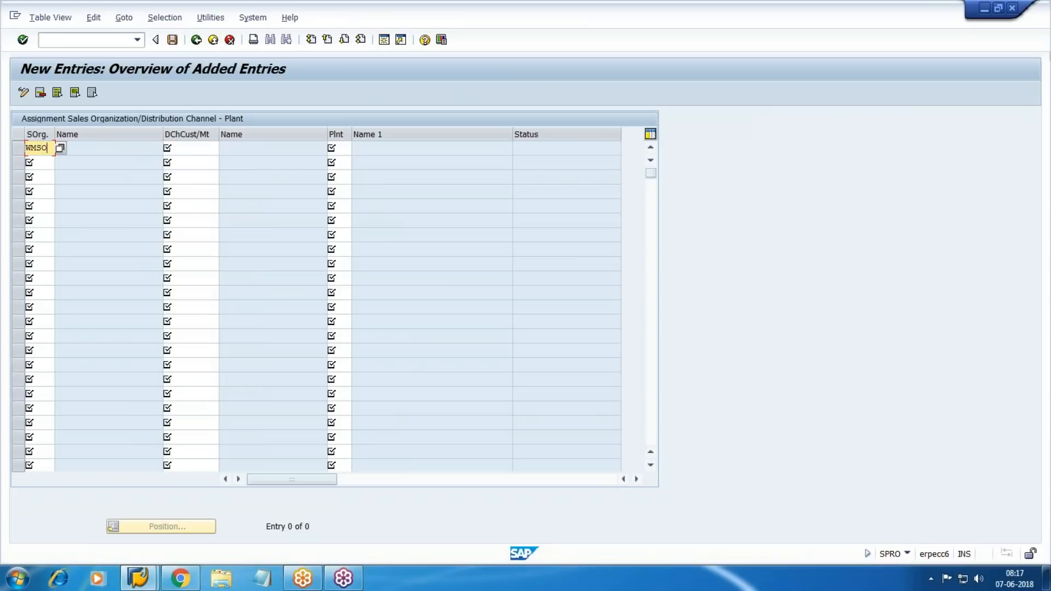
key("Tab")
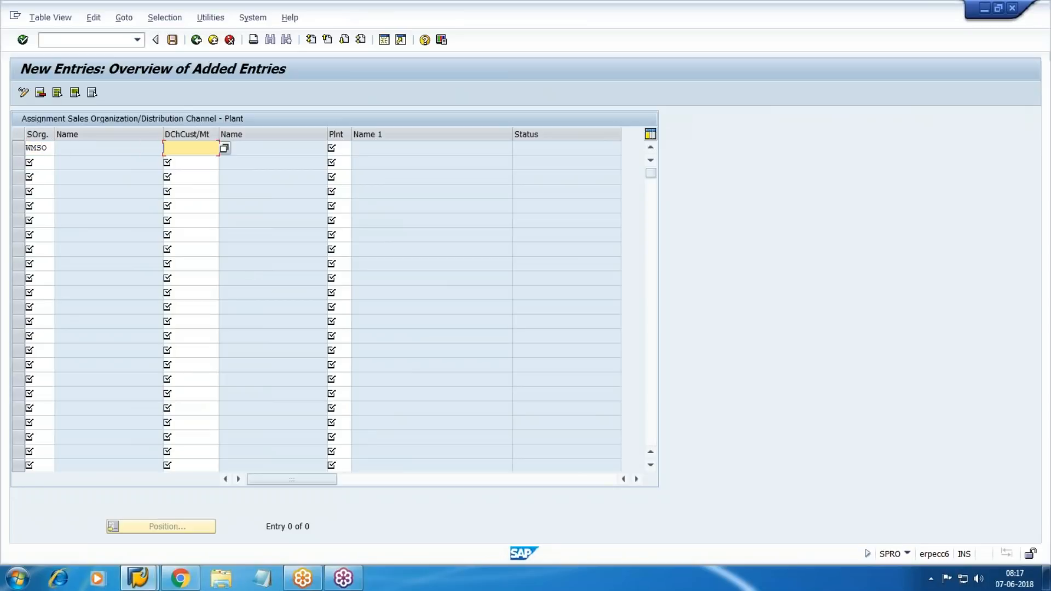
type("WM")
key("Tab")
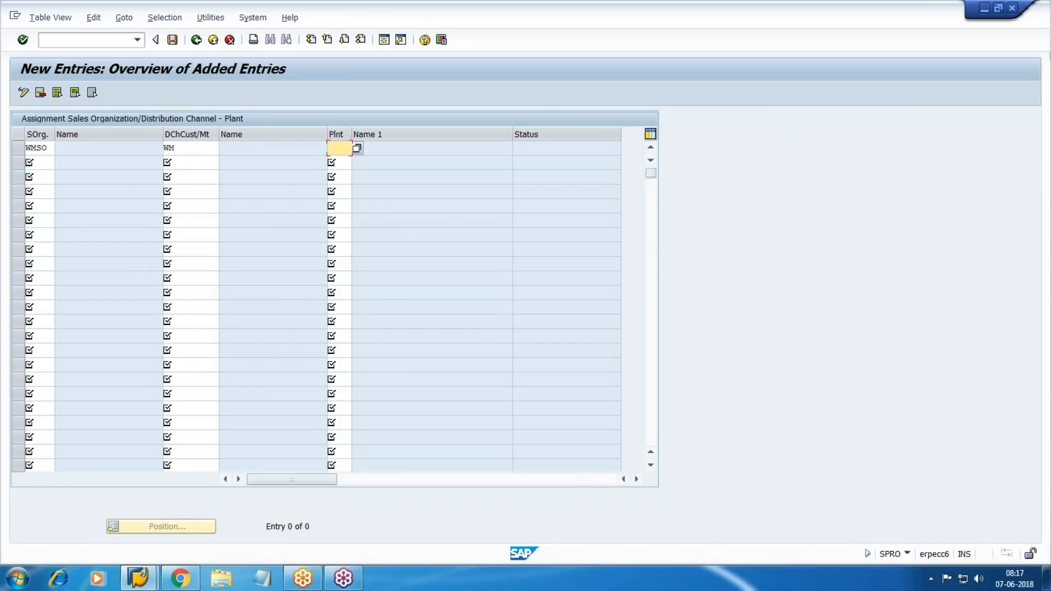
type("WM1")
key("Return")
Add a second assignment entry linking sales organization WMSO and distribution channel WM to plant WM2
type("WMSO")
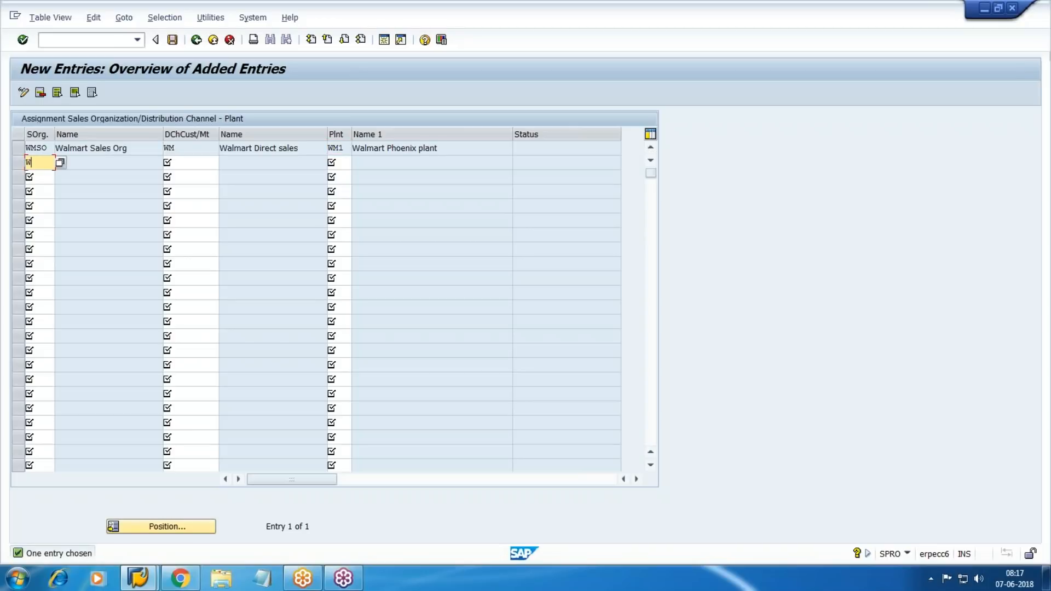
key("Tab")
type("WM")
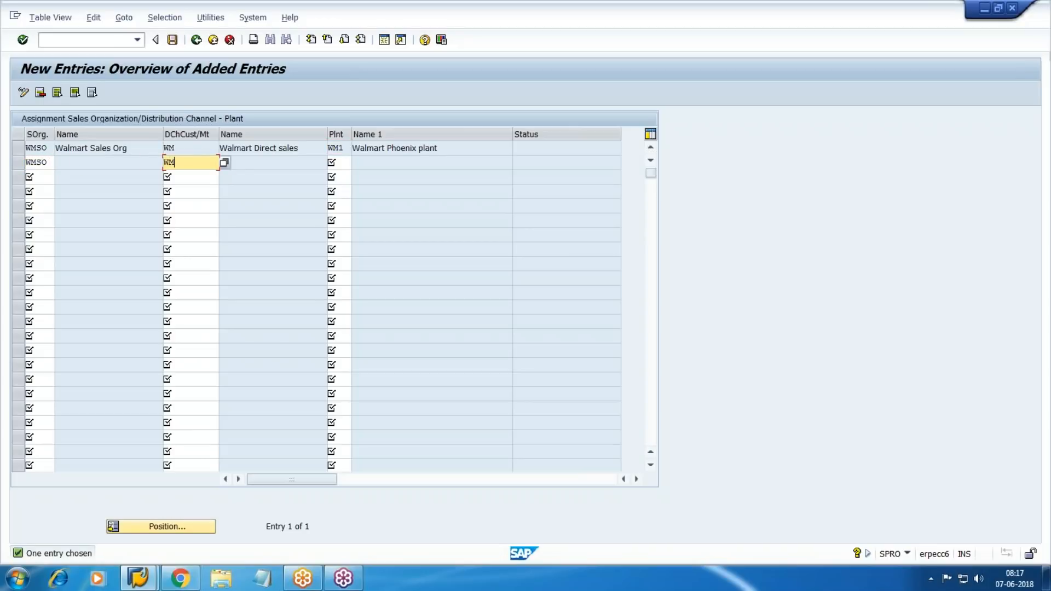
key("Tab")
type("WM2")
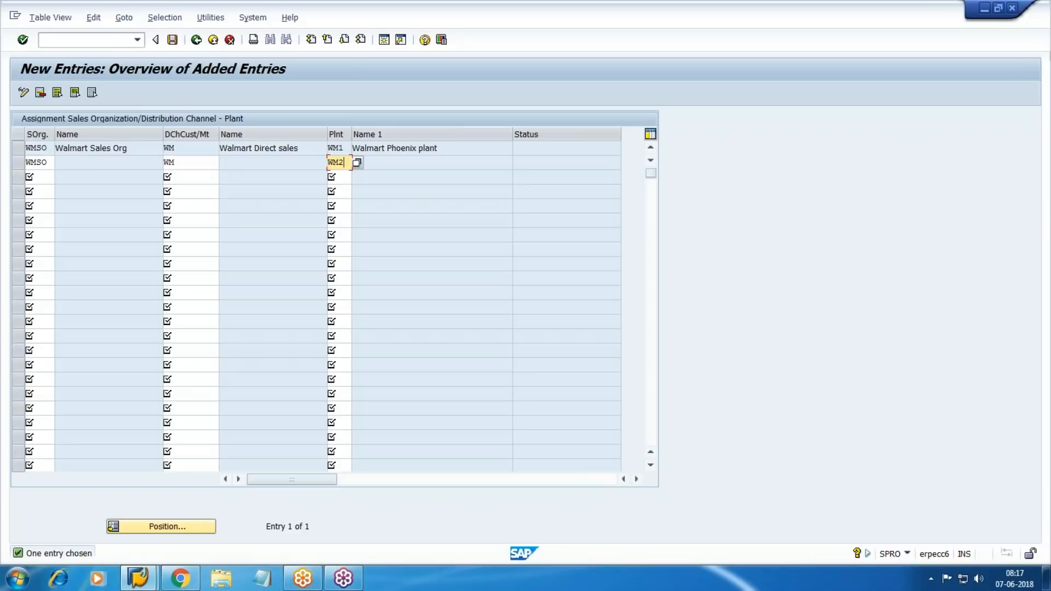
key("Return")
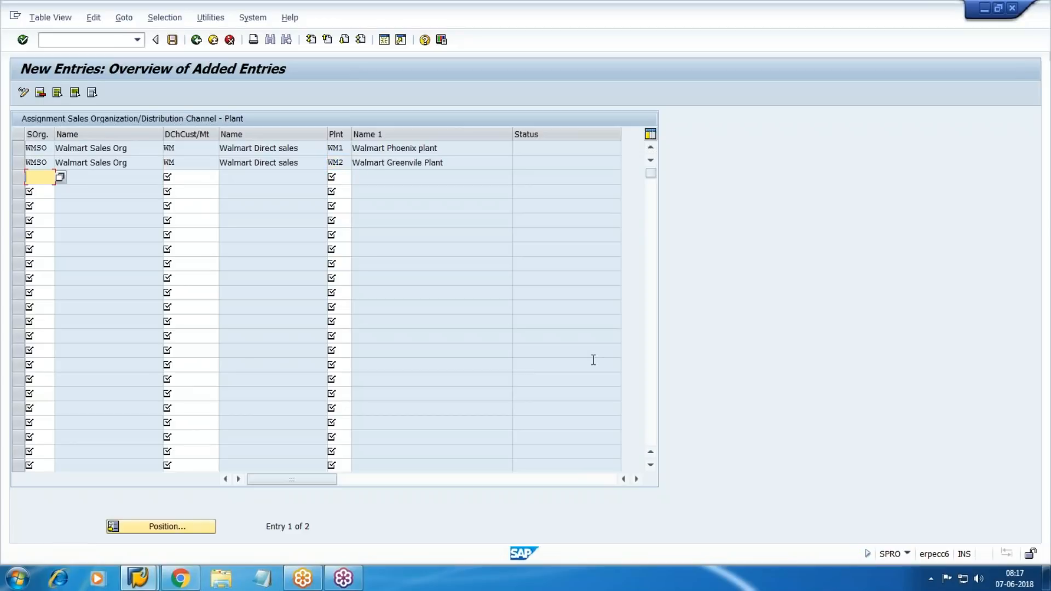
Save the plant assignments under the proposed customizing request and return to the implementation guide
left_click(172, 40)
left_click(224, 244)
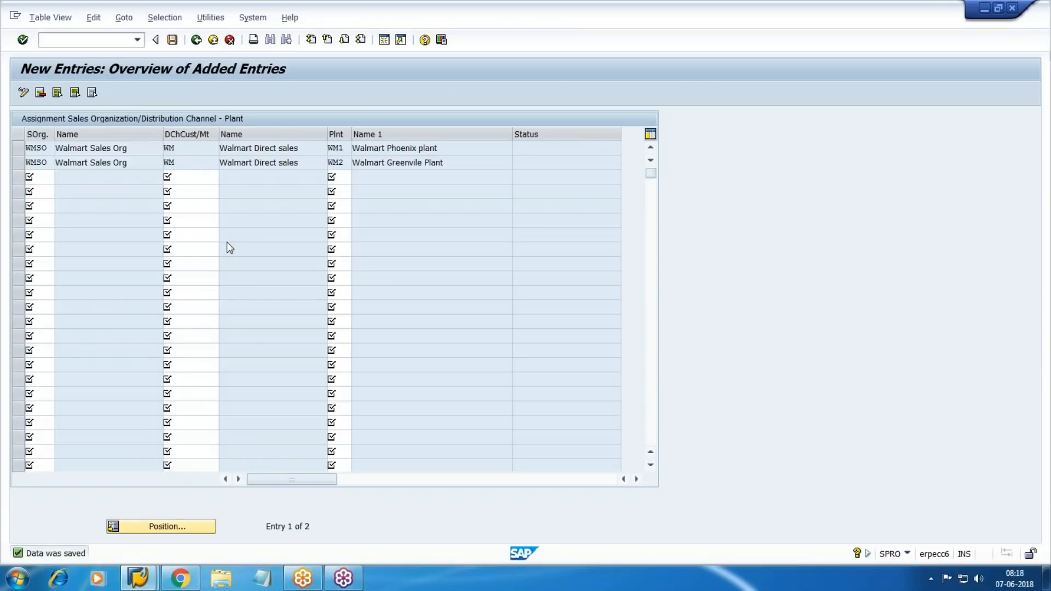
key("F3")
key("F3")
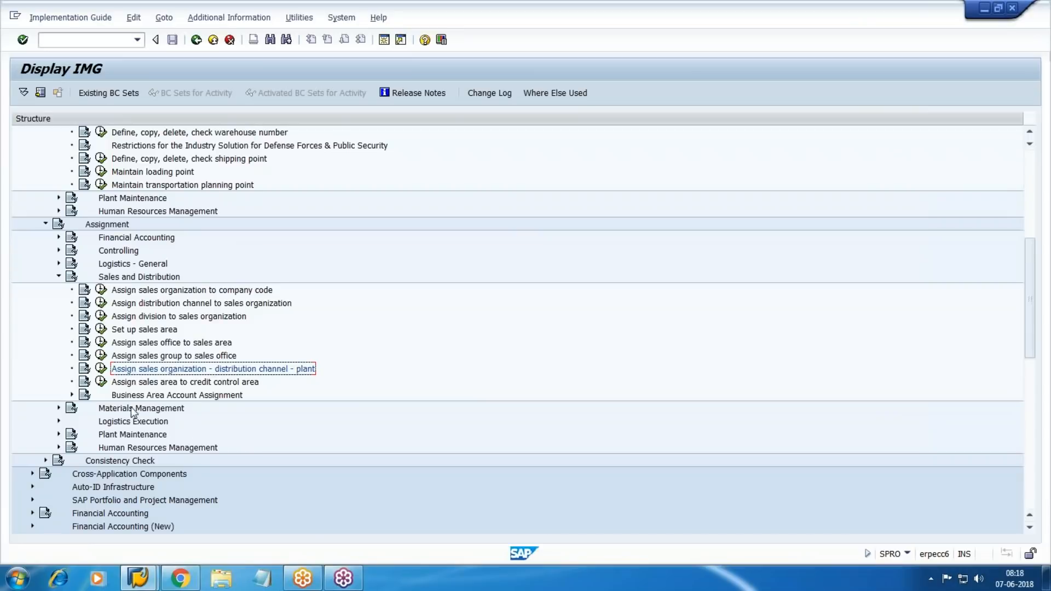
Open Define Rules By Sales Area under Business Area Account Assignment and position the list at sales organization WMSO
left_click(71, 395)
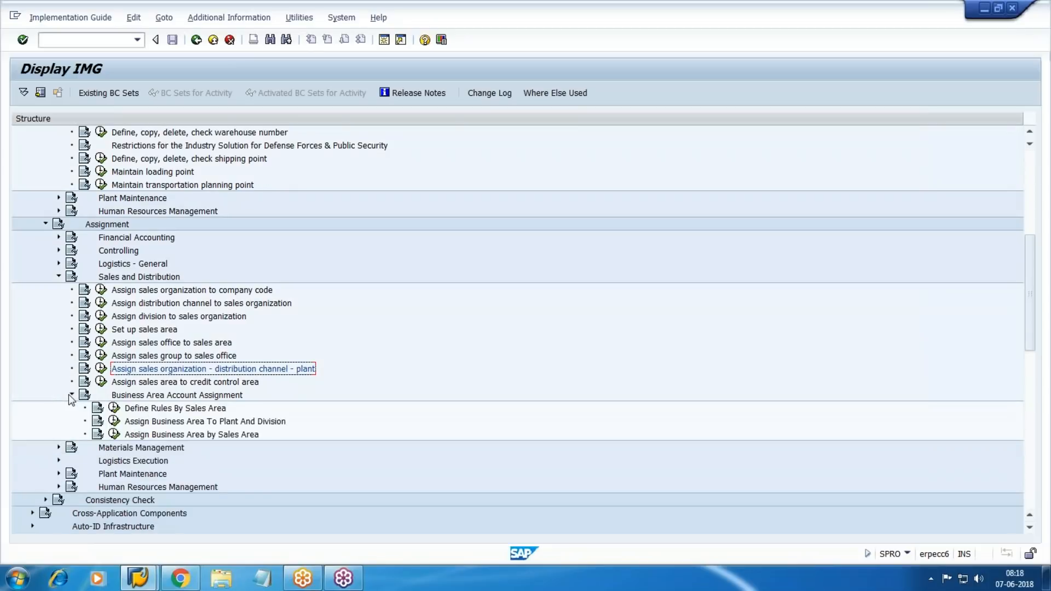
left_click(185, 409)
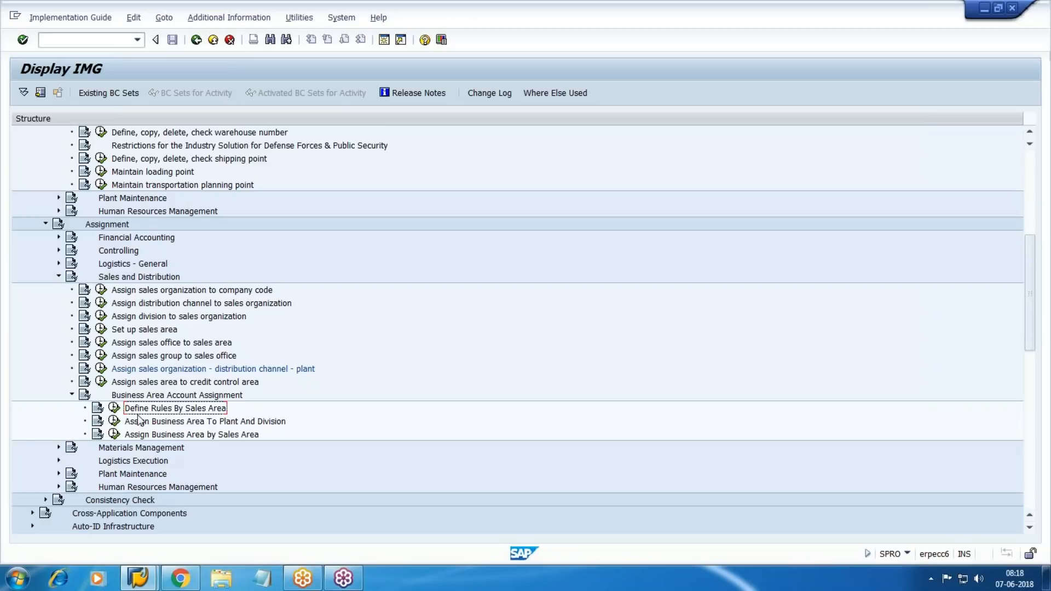
left_click(114, 408)
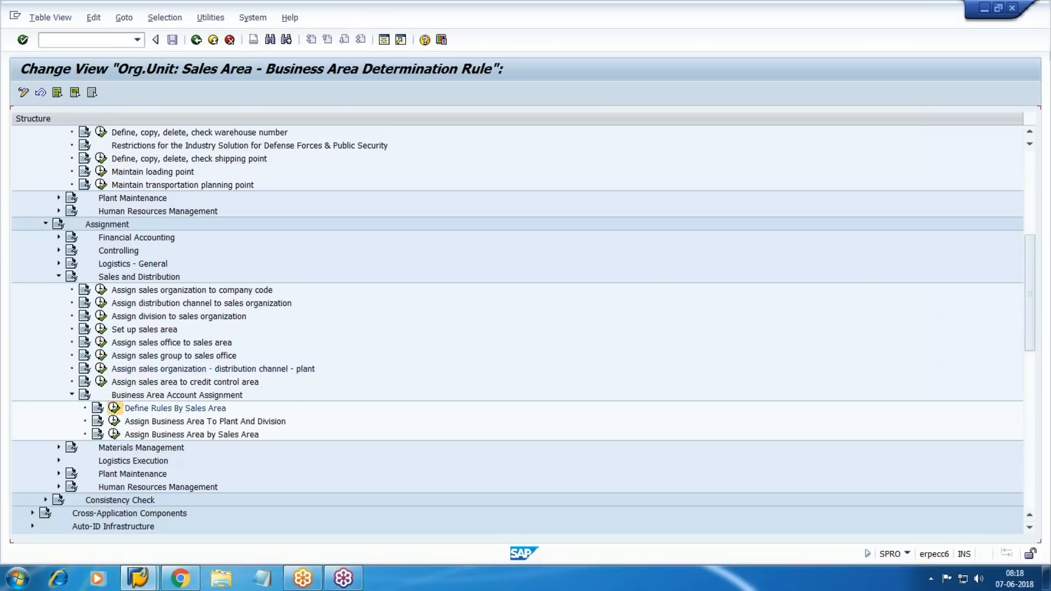
left_click(194, 405)
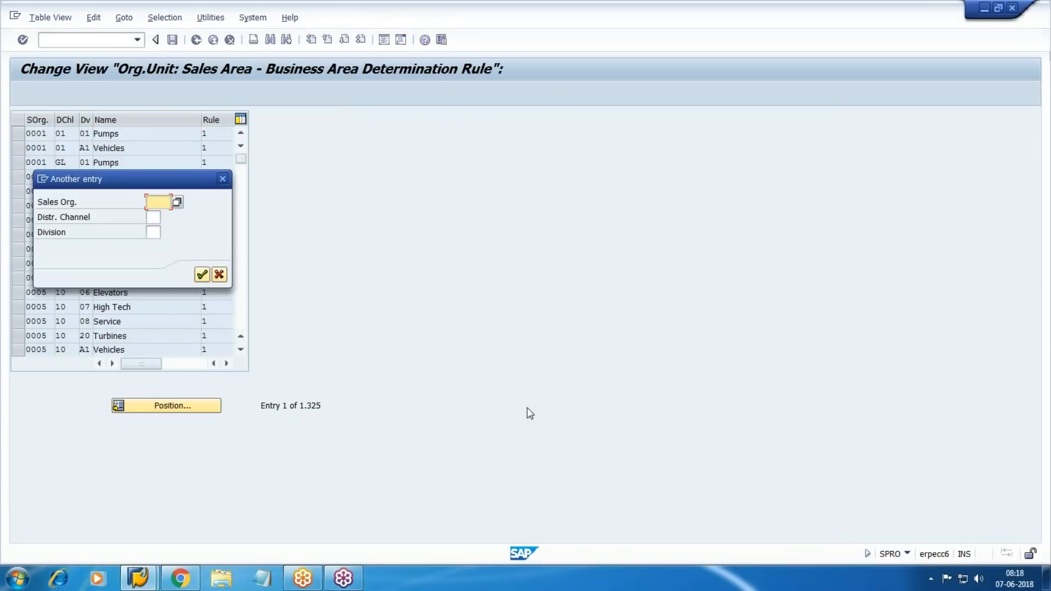
type("Z000")
key("Return")
Set the rule for sales area WMSO/WM/WM to 001, business area determination from plant/division
key("Tab")
key("F4")
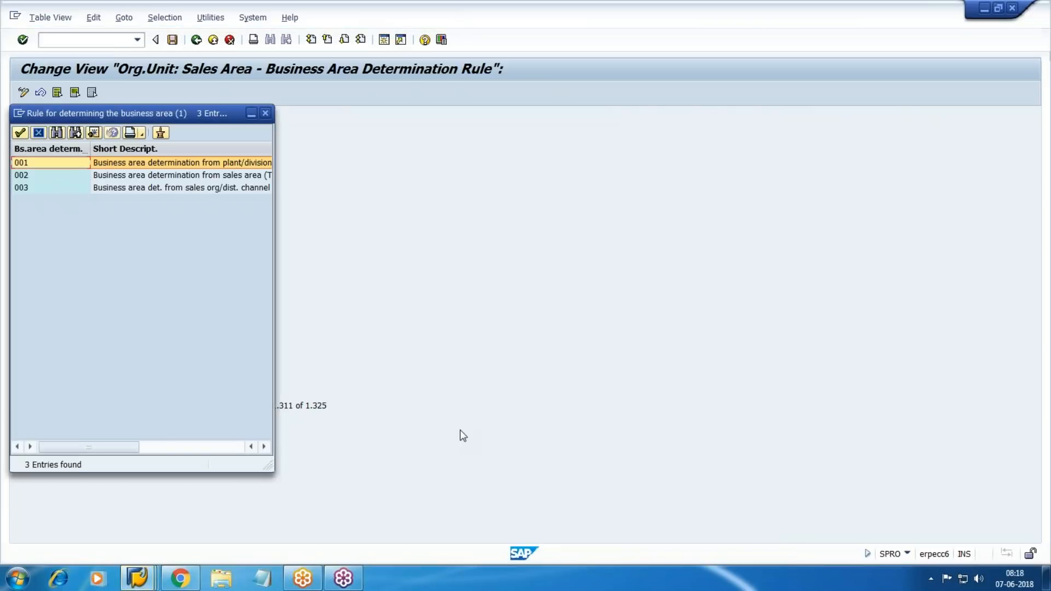
left_click_drag(275, 304, 496, 299)
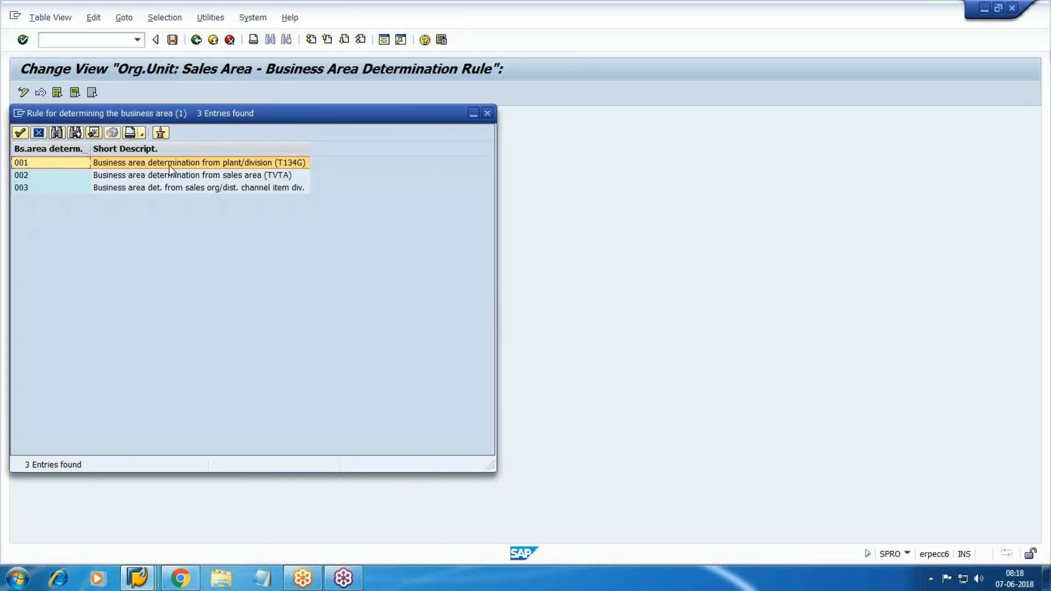
double_click(215, 167)
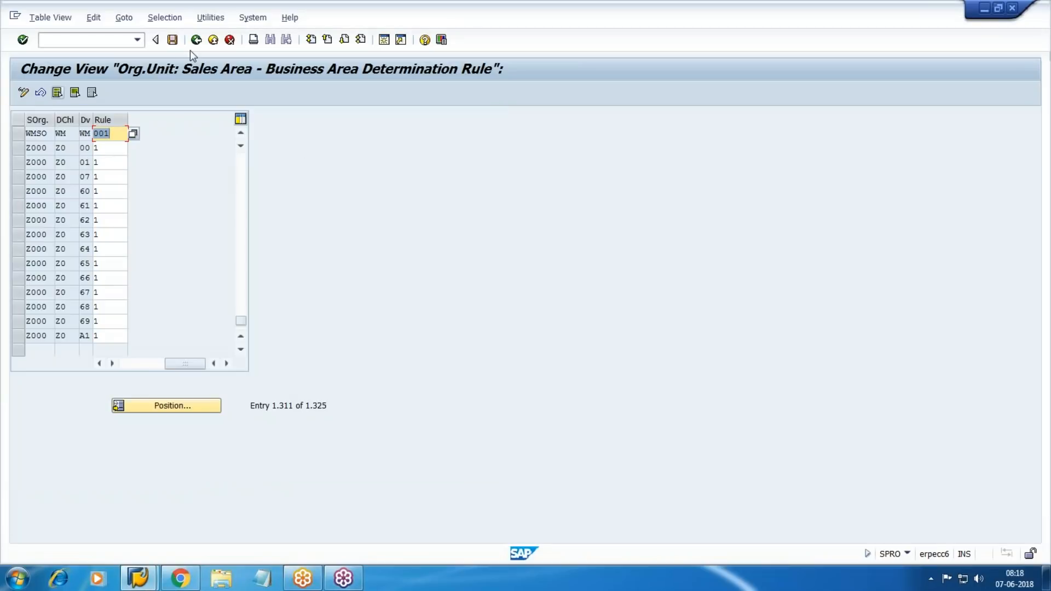
Save the business area rule under the customizing request "WM10-AR & SD" and return to the implementation guide
left_click(172, 39)
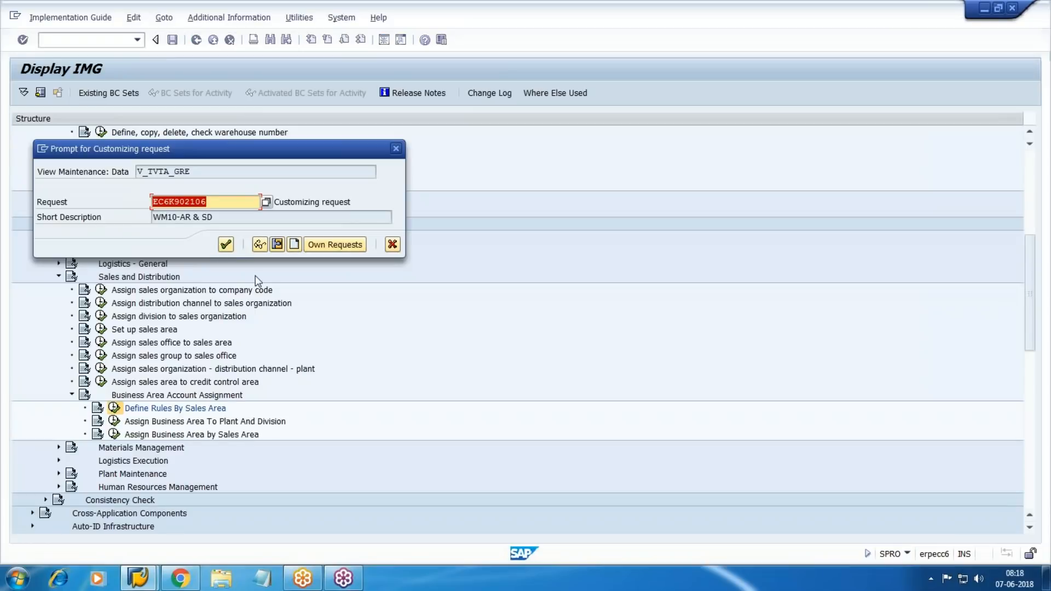
left_click(229, 245)
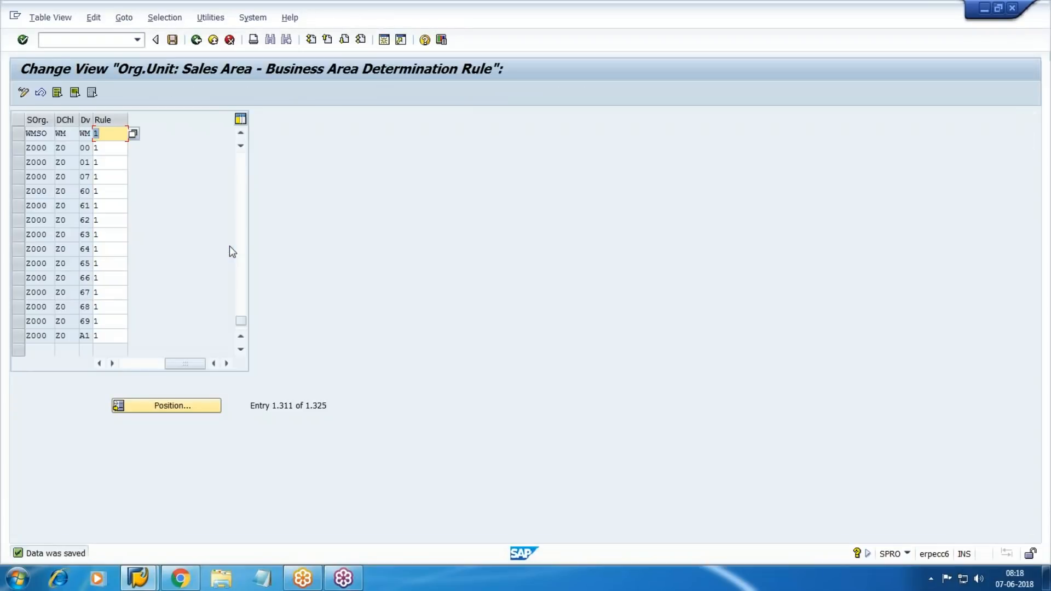
key("F3")
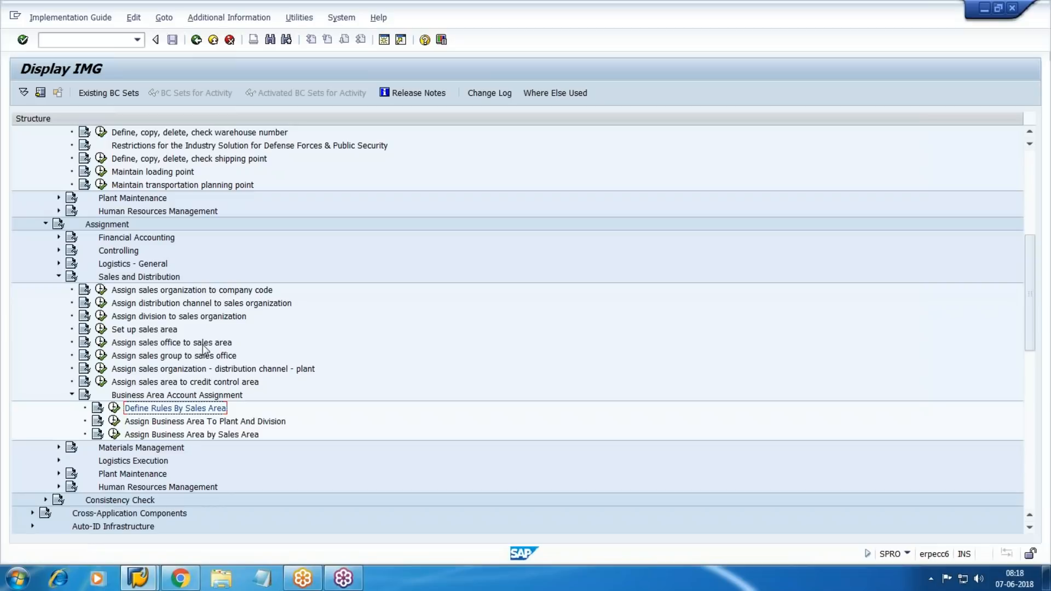
Open Assign Business Area To Plant And Division and add a new entry for plant WM1, division WM and business area UN1
left_click(164, 421)
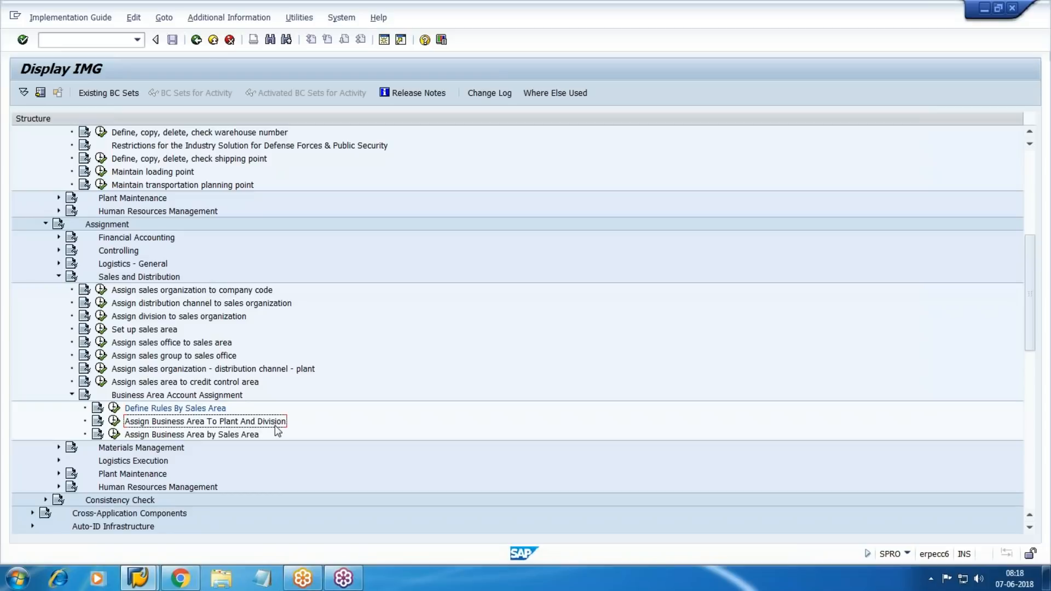
left_click(114, 422)
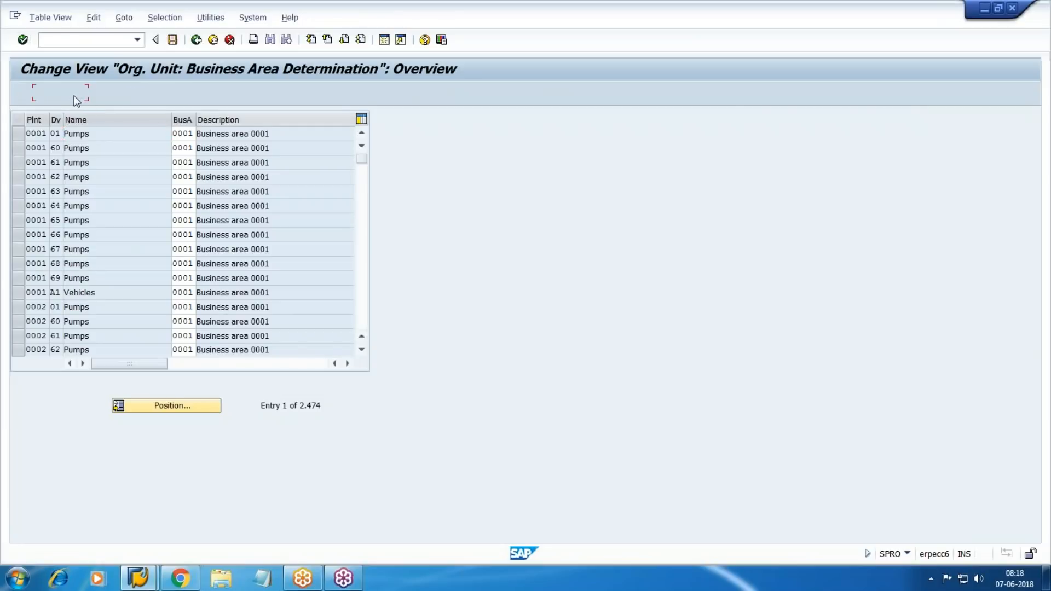
left_click(60, 93)
type("WM1")
key("Tab")
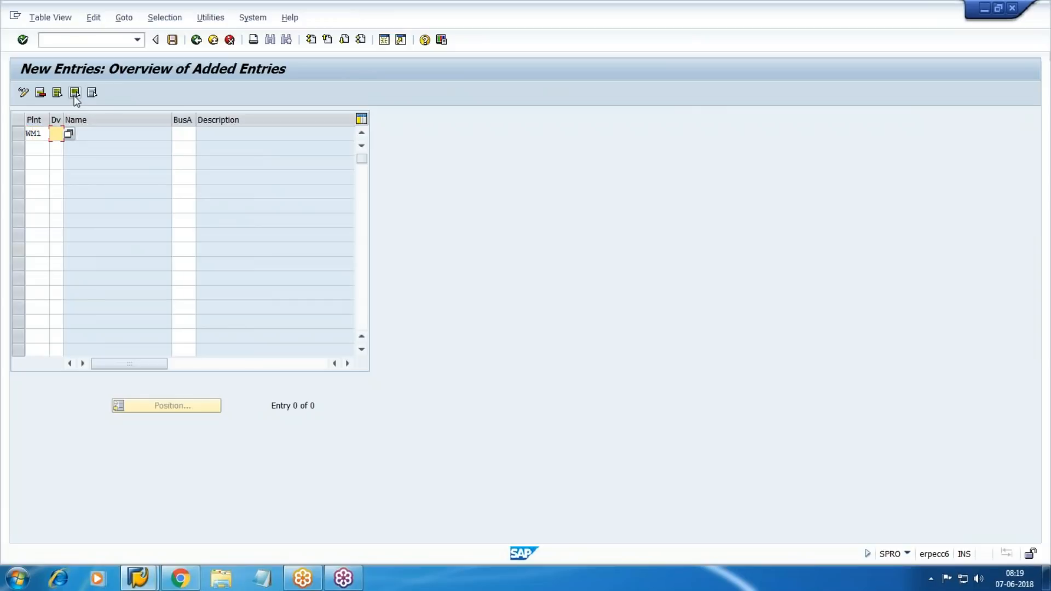
type("WM")
key("Tab")
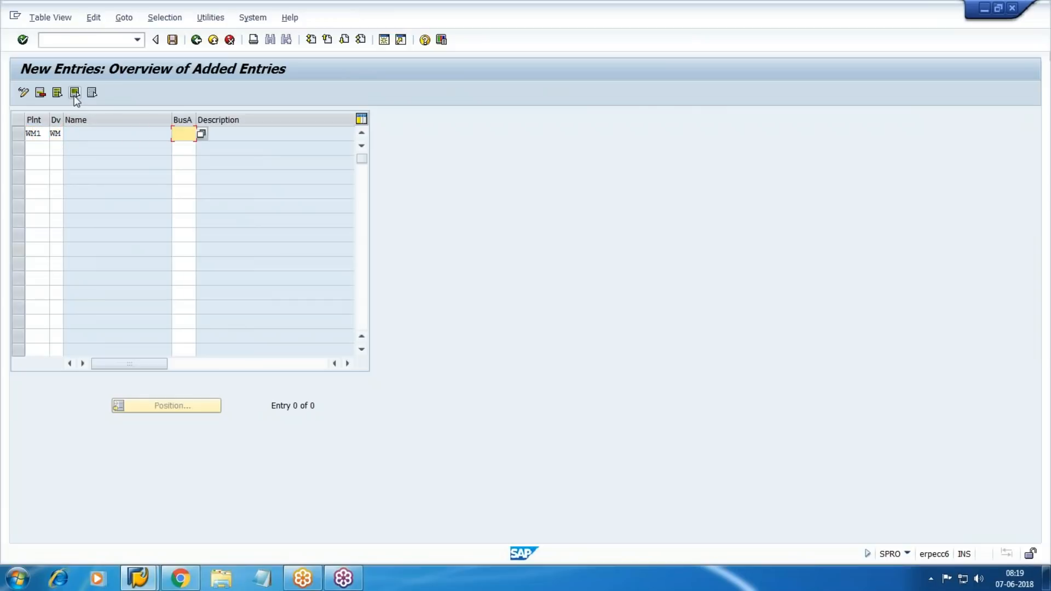
type("UN")
key("Down")
key("Down")
key("Return")
Add a second business area entry for plant WM2, division WM and business area UN2
left_click(45, 153)
type("WM2")
key("Tab")
type("WM")
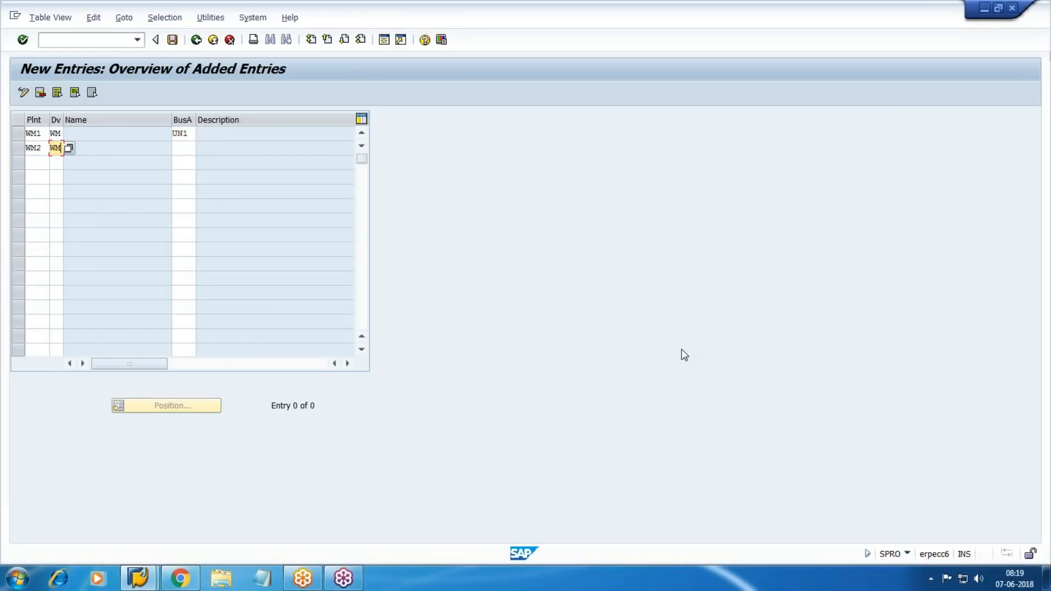
key("Tab")
type("UN")
key("Down")
key("Return")
key("Return")
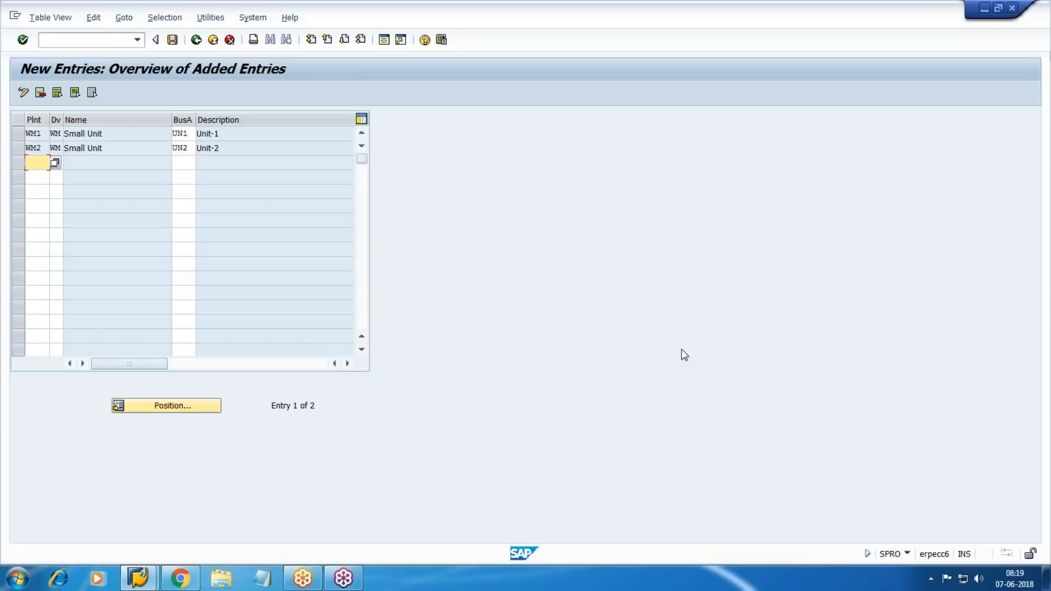
Save the business area assignments under the proposed customizing request and return to the implementation guide
left_click(172, 40)
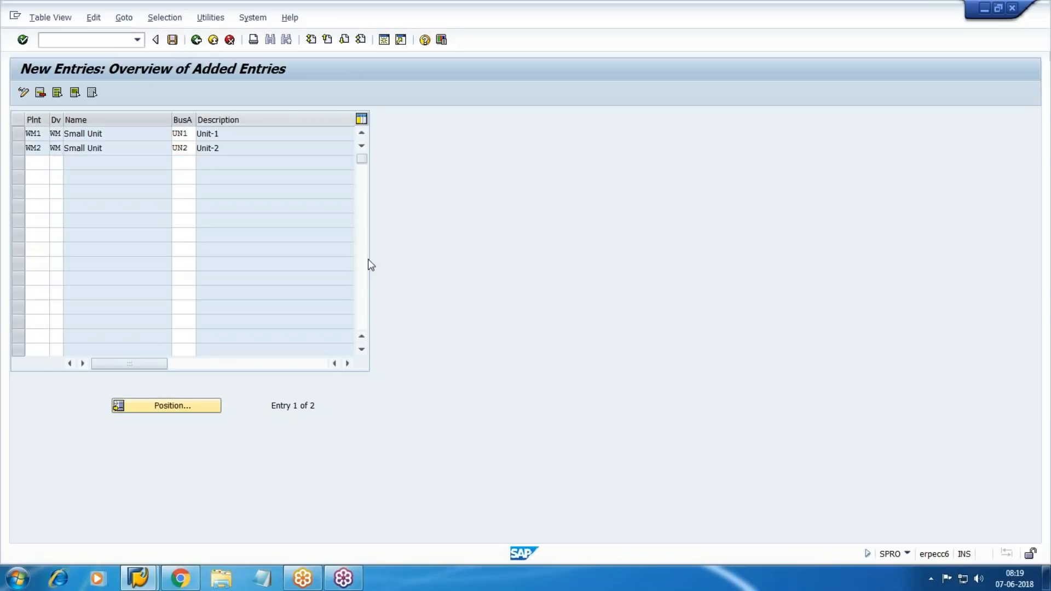
left_click(225, 244)
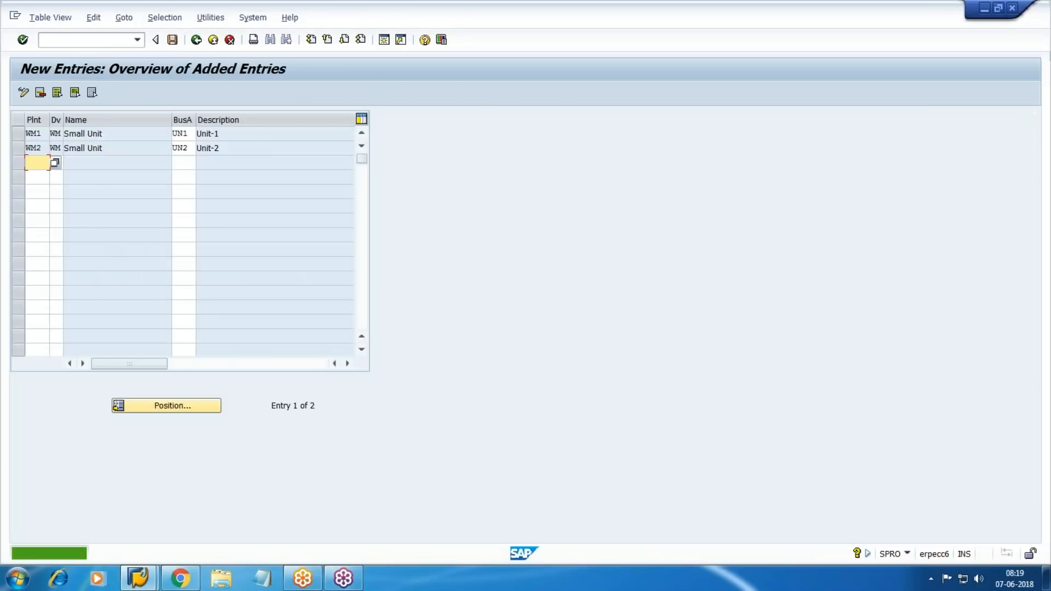
key("F3")
key("F3")
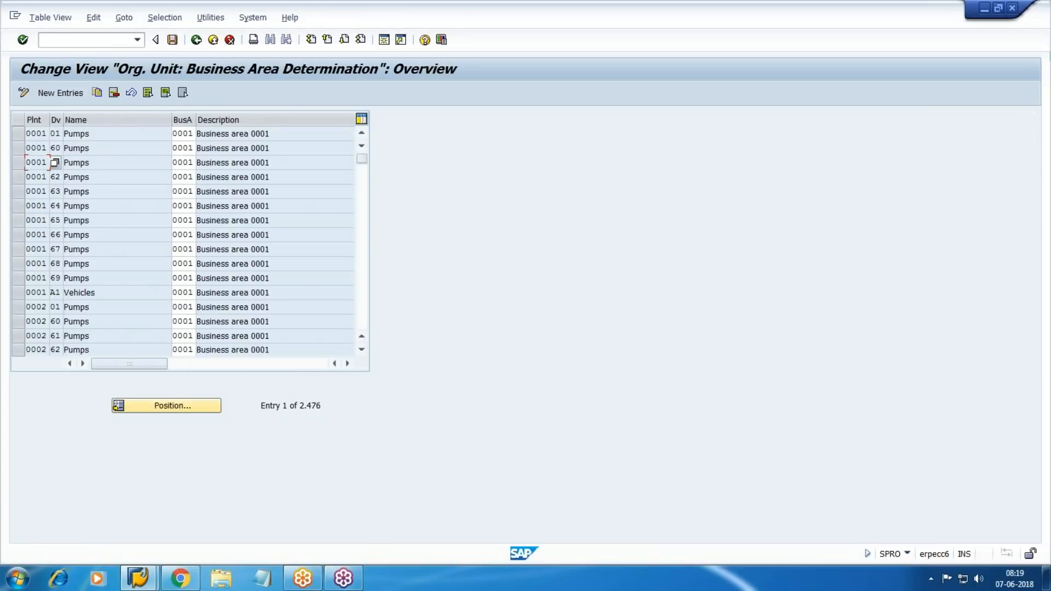
Collapse the Business Area Account Assignment and Sales and Distribution branches of the Assignment structure
scroll(283, 275, "down", 1)
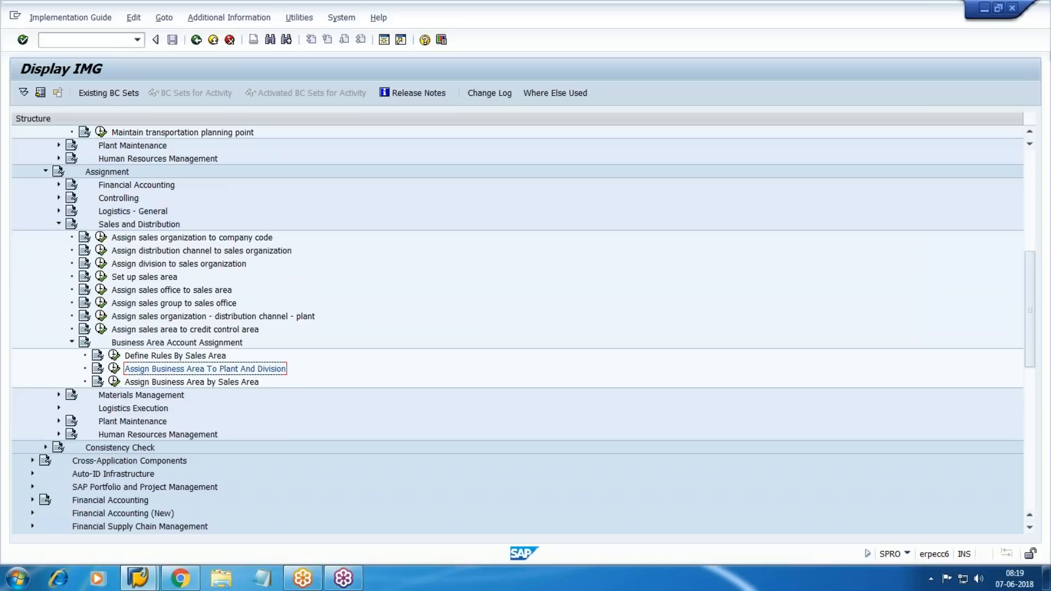
left_click(70, 343)
left_click(58, 225)
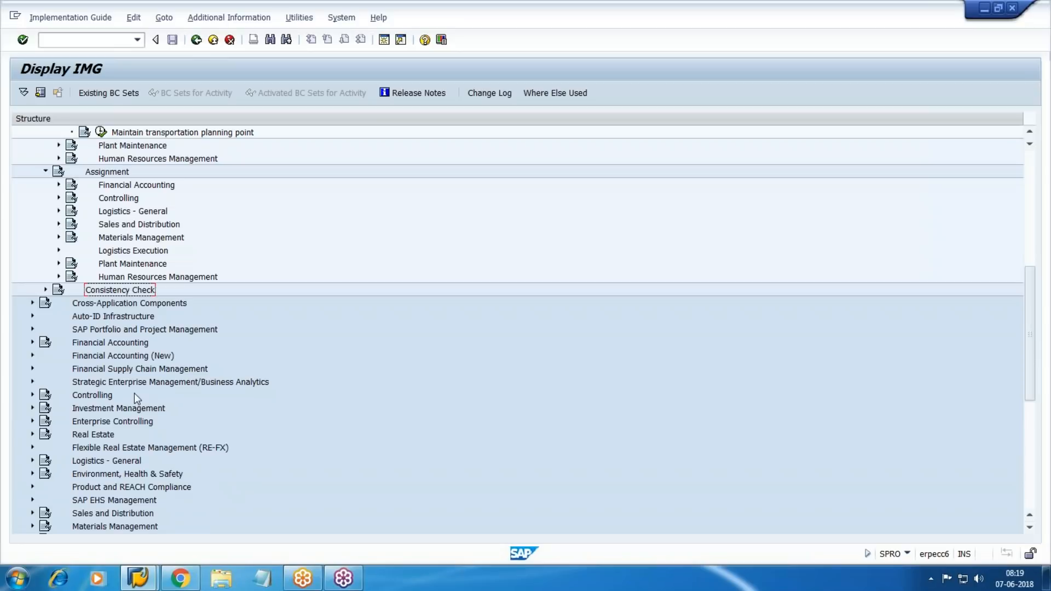
scroll(136, 384, "down", 1)
scroll(136, 381, "down", 1)
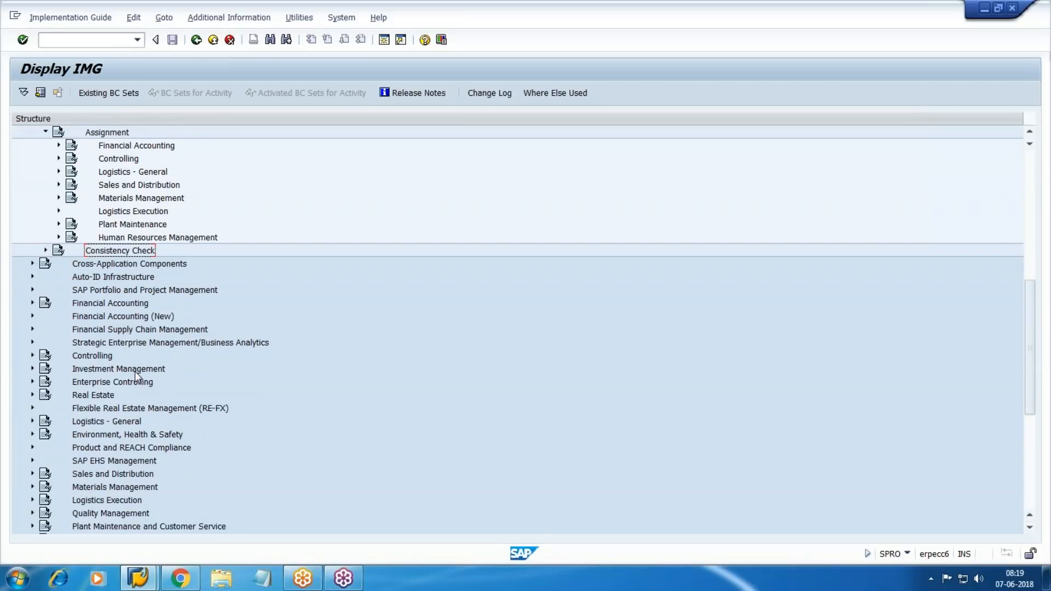
scroll(135, 372, "up", 2)
left_click(46, 211)
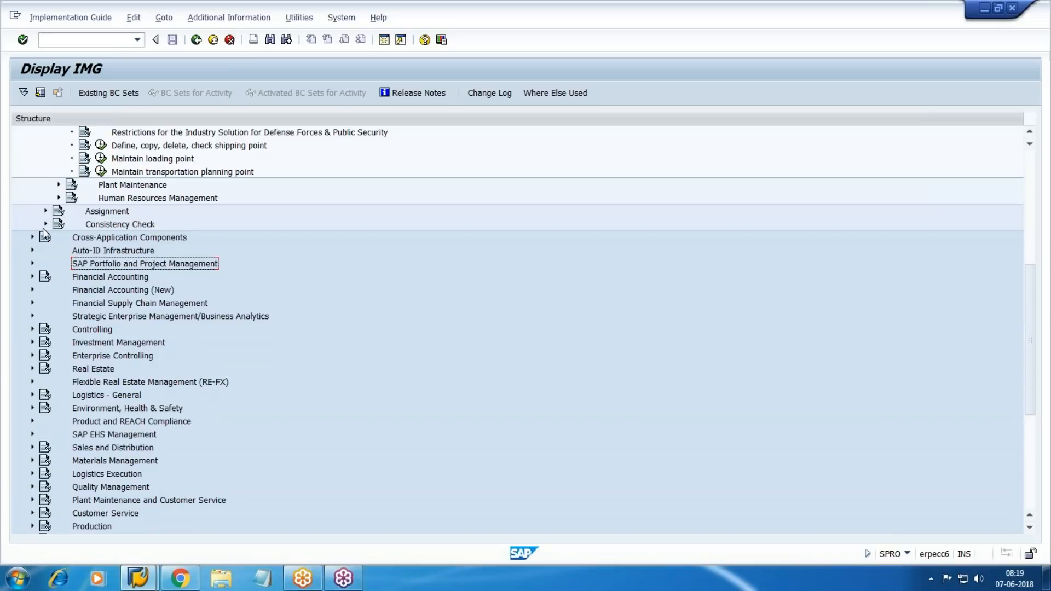
left_click(46, 210)
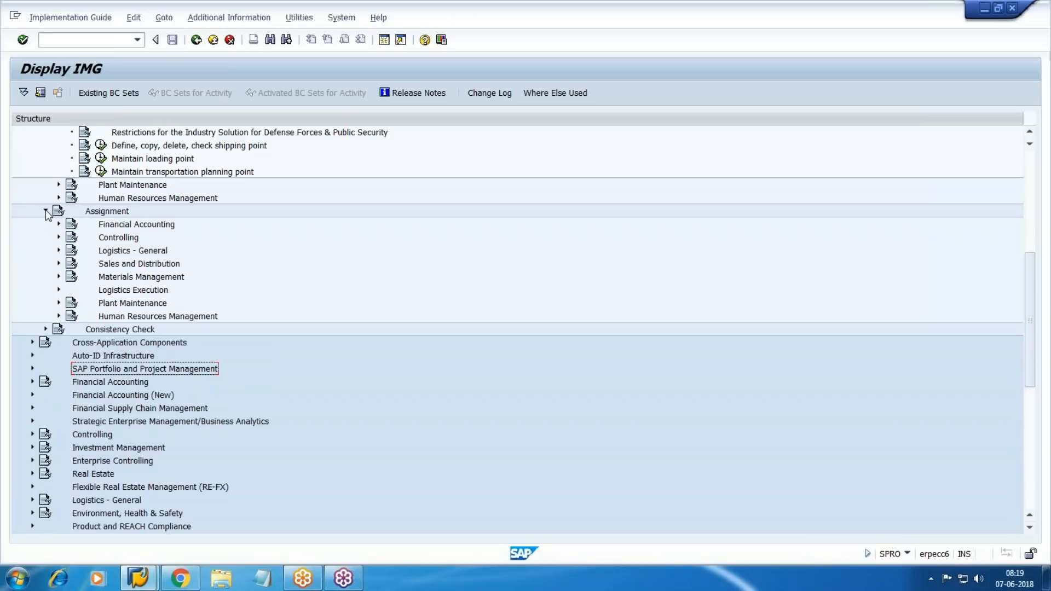
Open Assign shipping point to plant under Logistics Execution in the Assignment structure and find plant WM1 in the overview
left_click(57, 291)
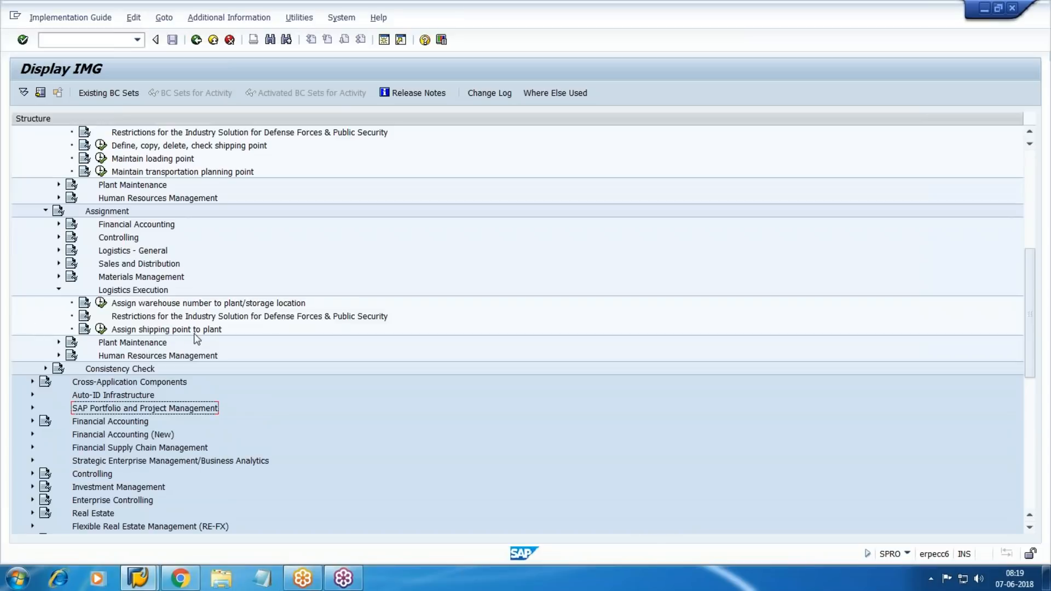
left_click(101, 329)
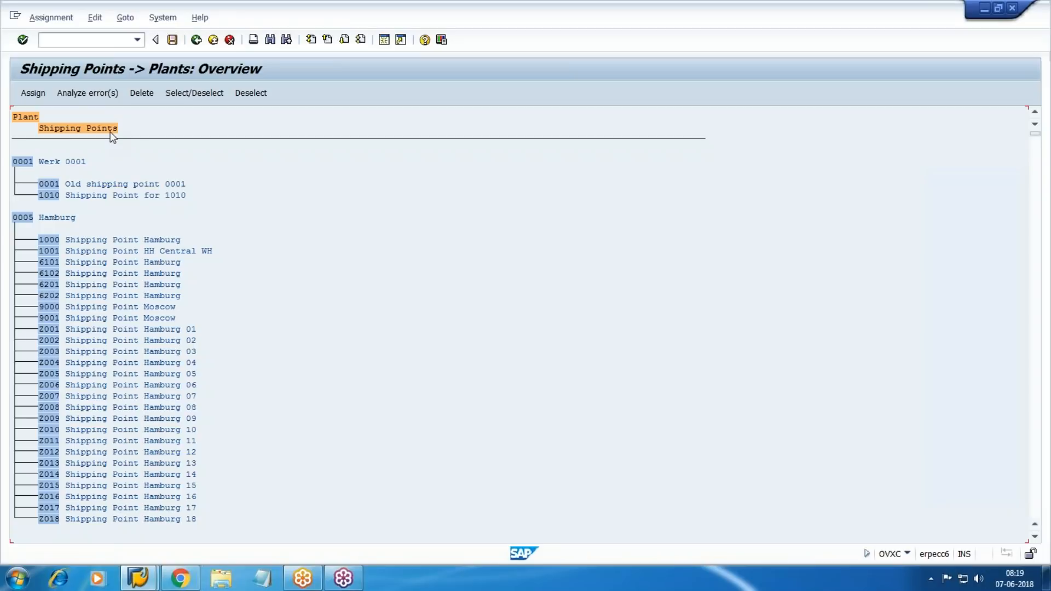
key("ctrl+f")
type("WM1")
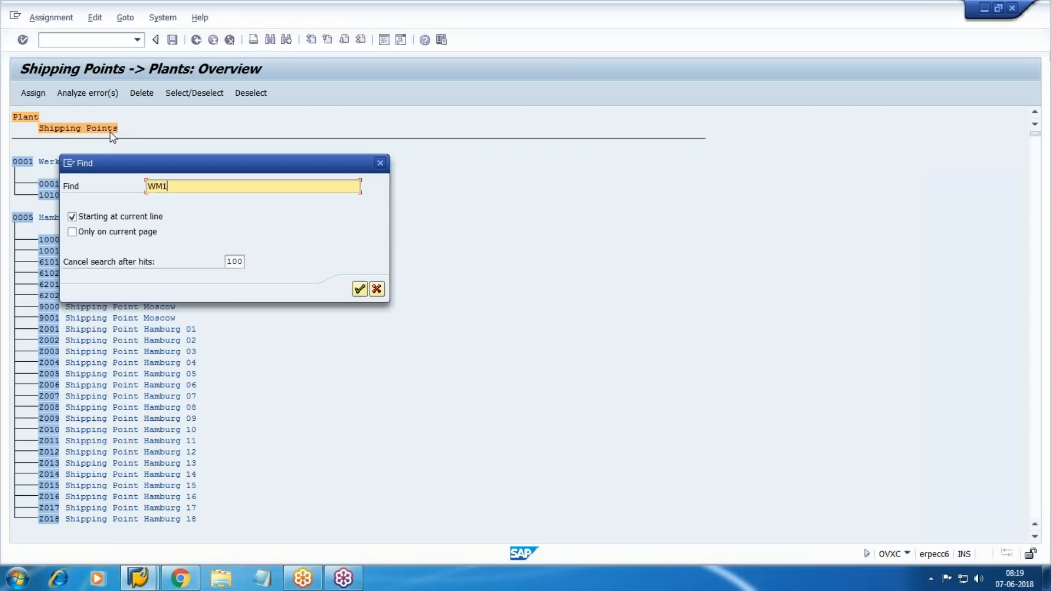
key("Return")
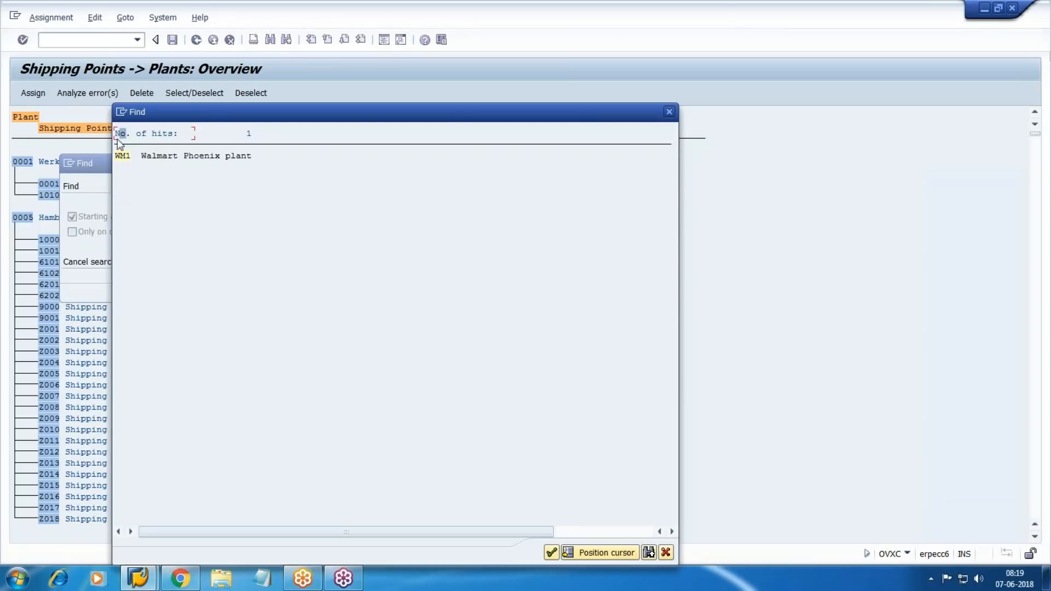
double_click(121, 156)
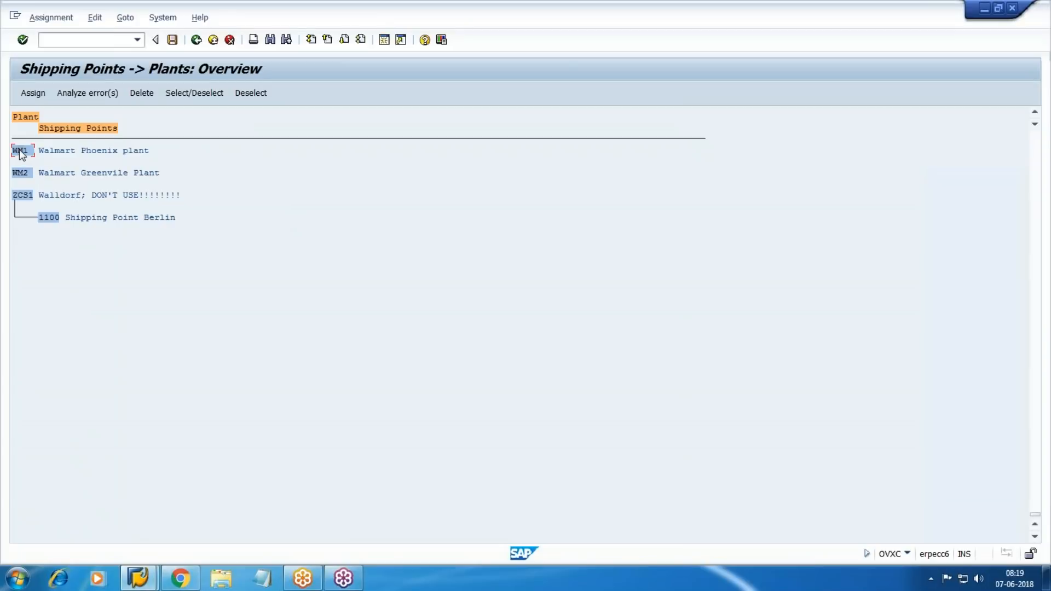
Assign shipping point WMSH, Walmart Shipping Point, to the Walmart Phoenix plant WM1
left_click(32, 95)
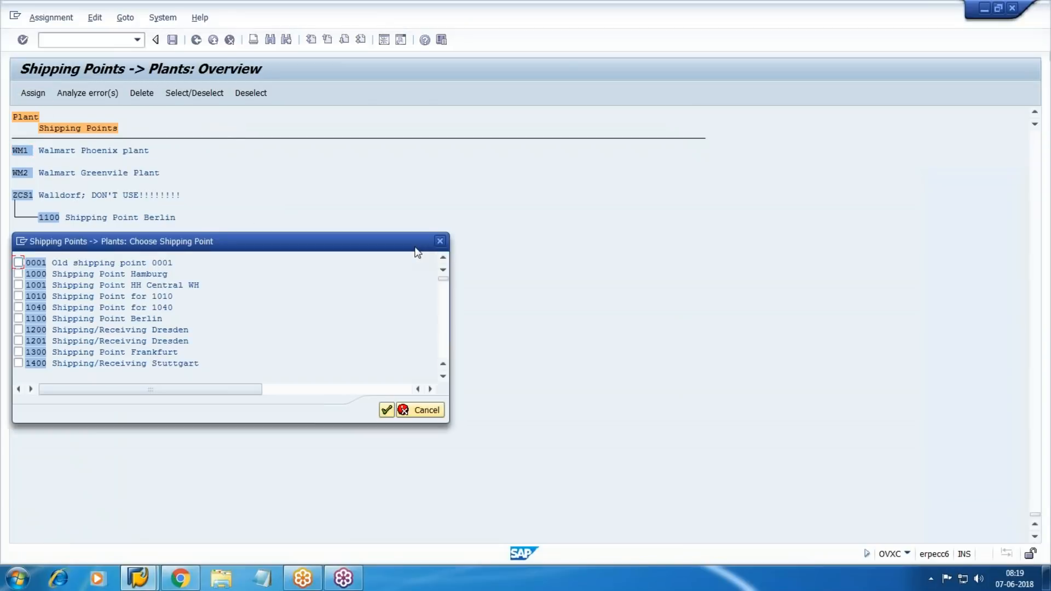
left_click(443, 377)
scroll(442, 374, "down", 3)
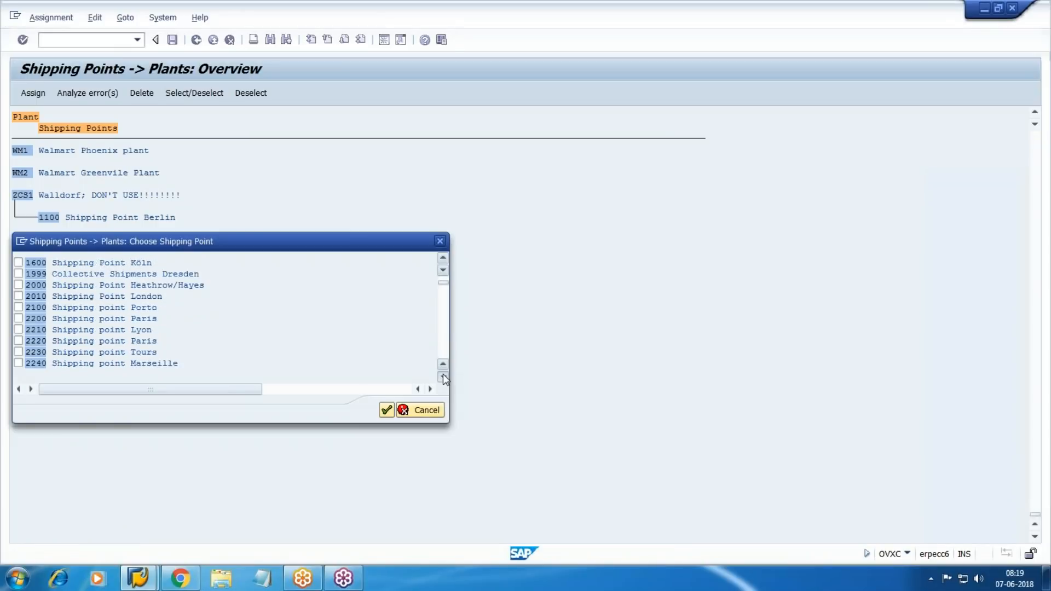
left_click(443, 343)
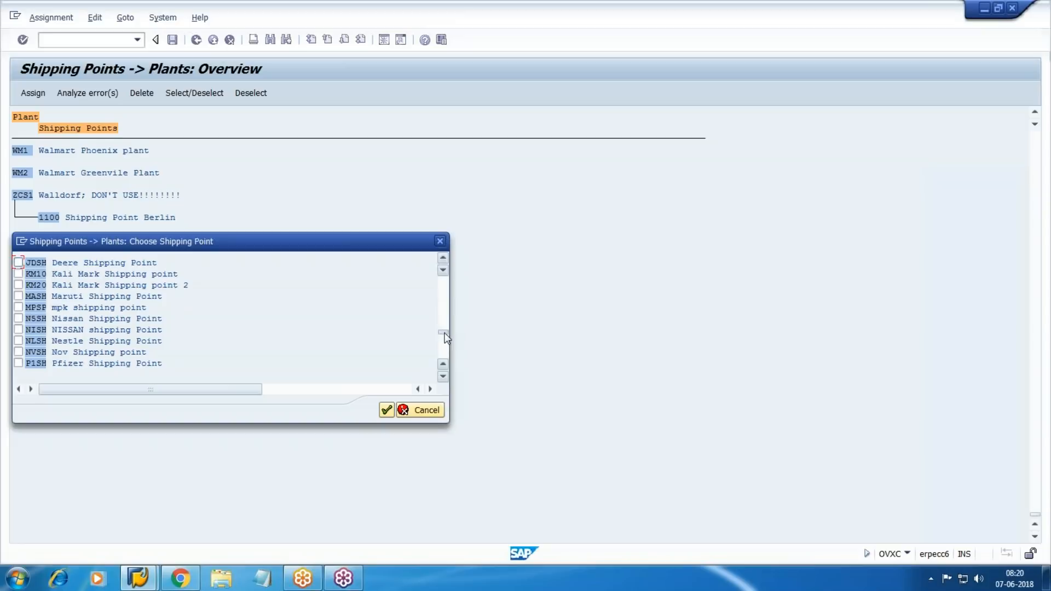
left_click(447, 343)
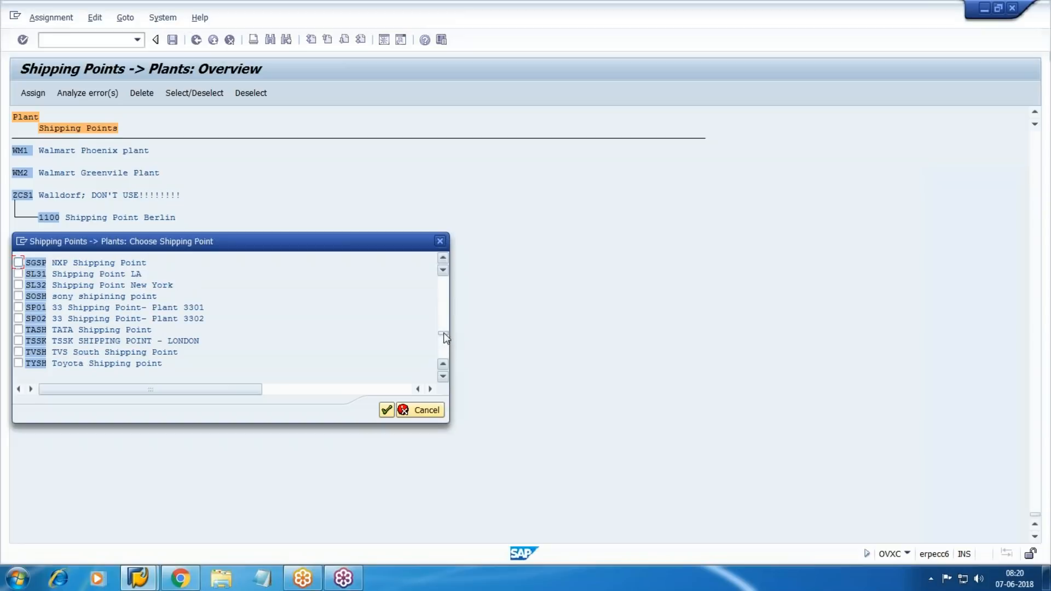
left_click_drag(443, 338, 443, 347)
scroll(365, 325, "up", 2)
scroll(366, 330, "up", 3)
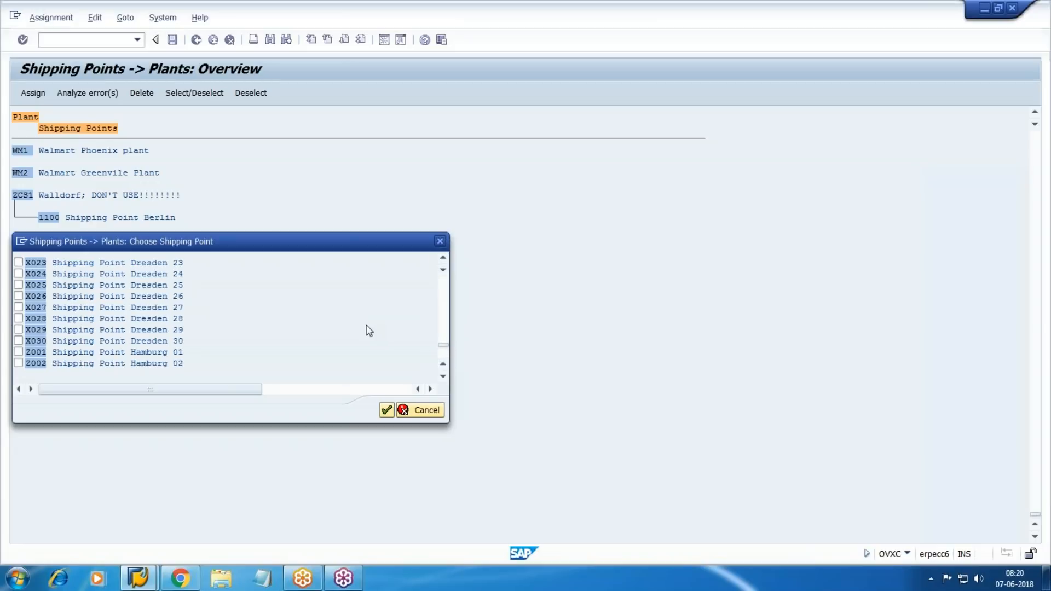
scroll(367, 329, "down", 4)
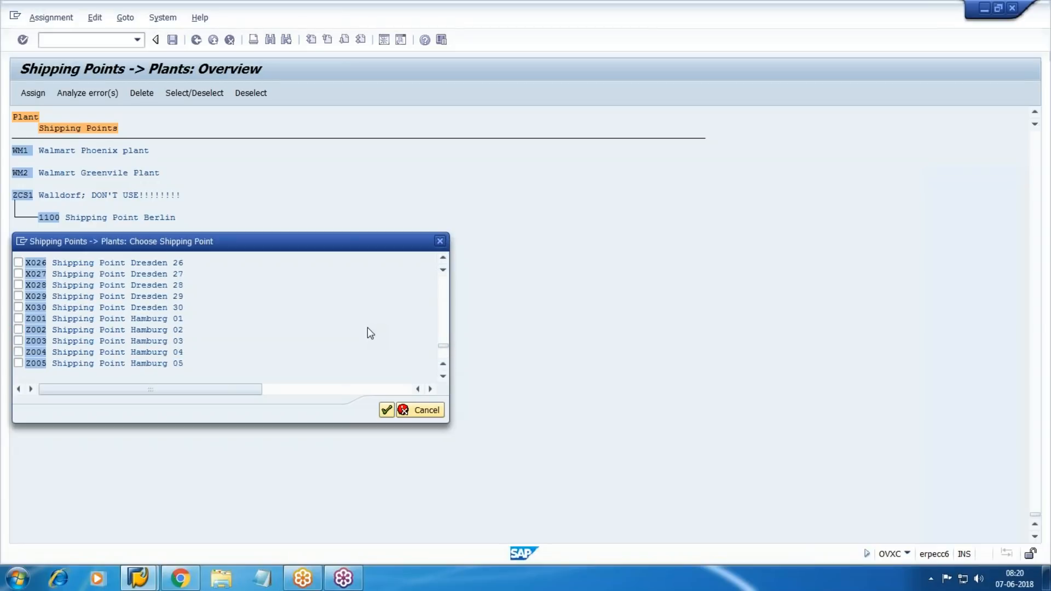
scroll(370, 333, "down", 1)
scroll(371, 332, "up", 4)
scroll(370, 333, "up", 3)
scroll(371, 333, "up", 7)
scroll(371, 333, "up", 7)
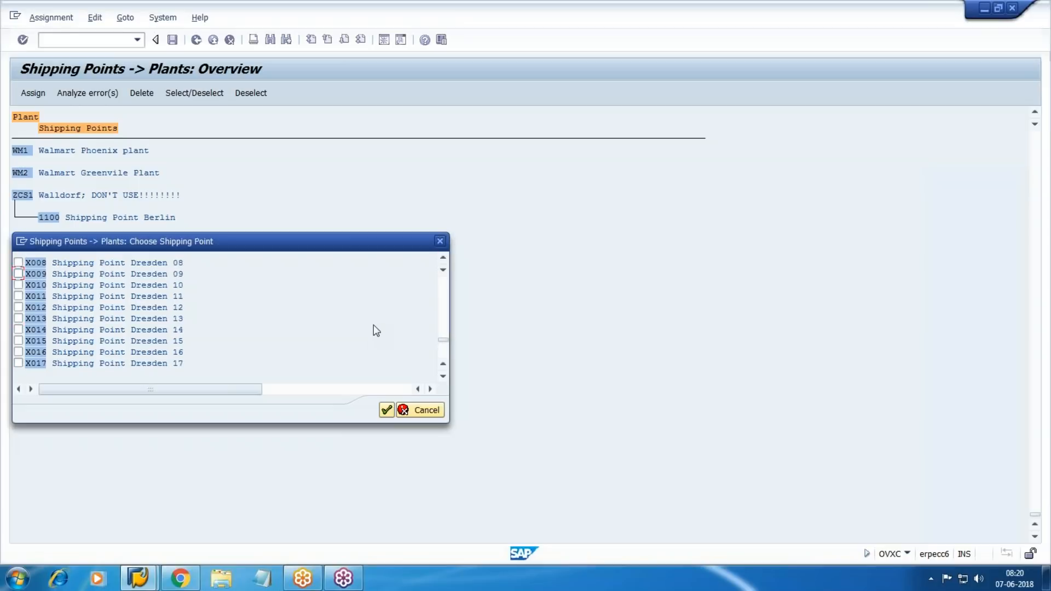
left_click(445, 329)
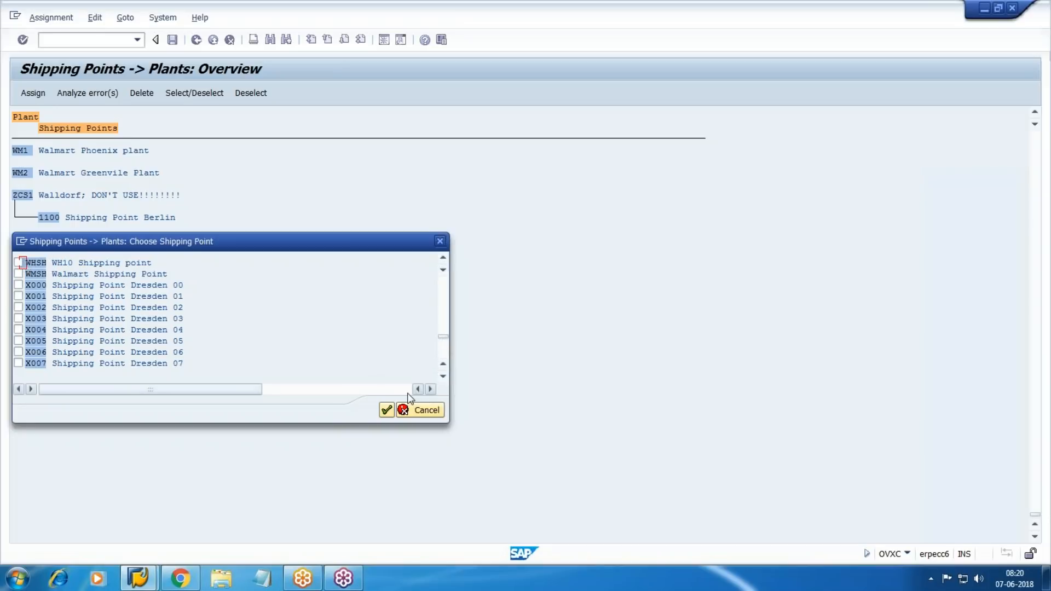
left_click(18, 263)
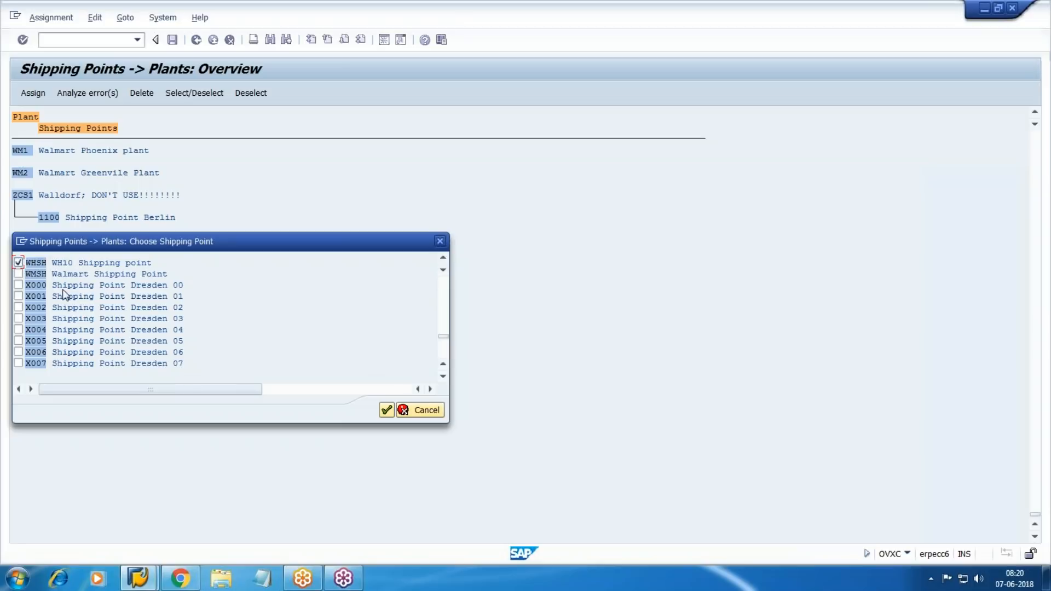
left_click(19, 264)
left_click(387, 410)
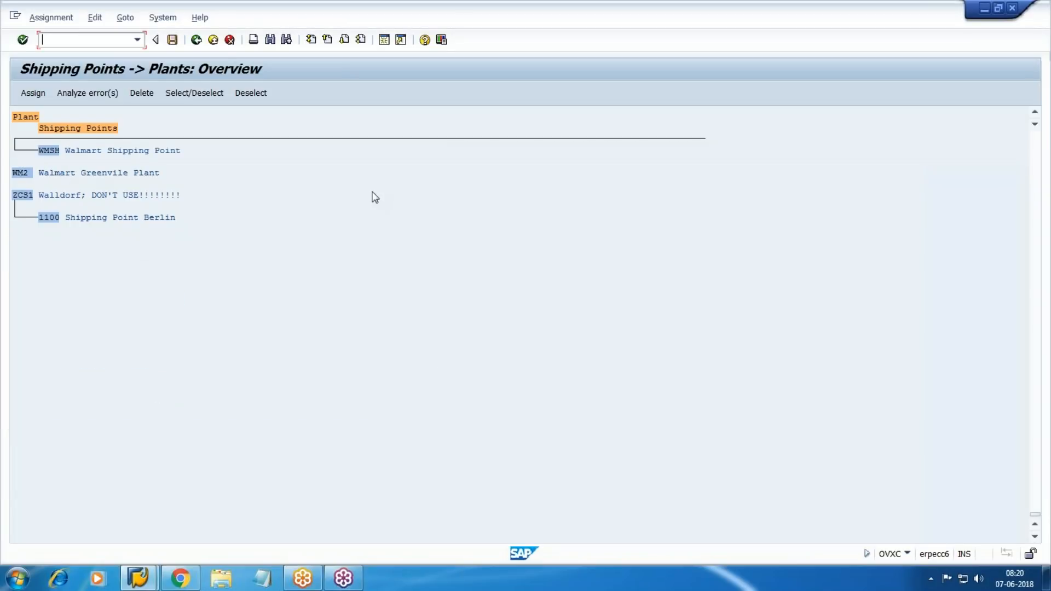
Search the shipping point overview for plant WM2 and position on the Walmart Greenvile Plant
left_click(270, 43)
key("BackSpace")
type("WM2")
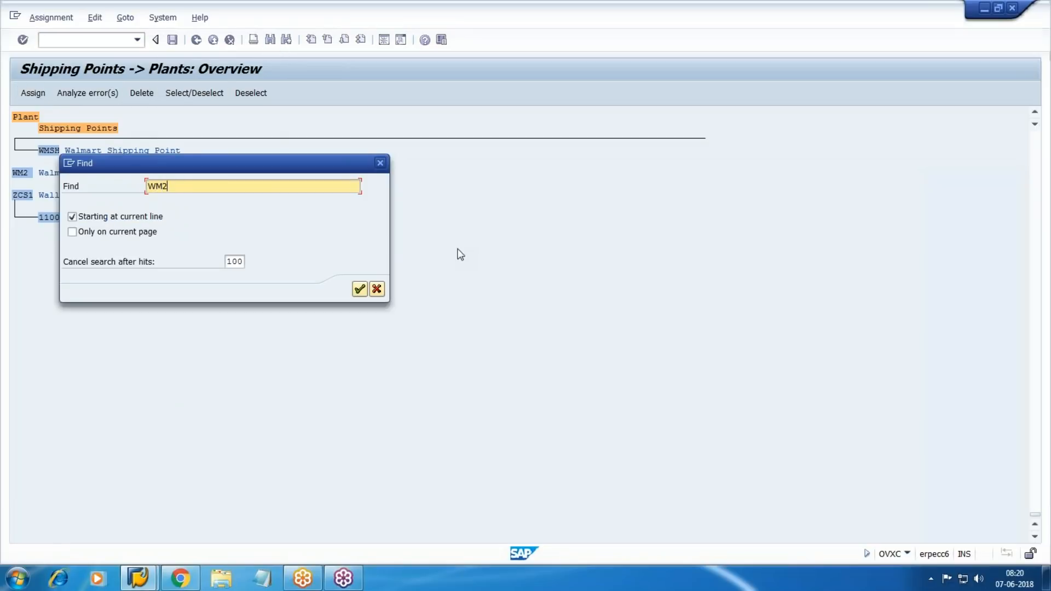
key("Return")
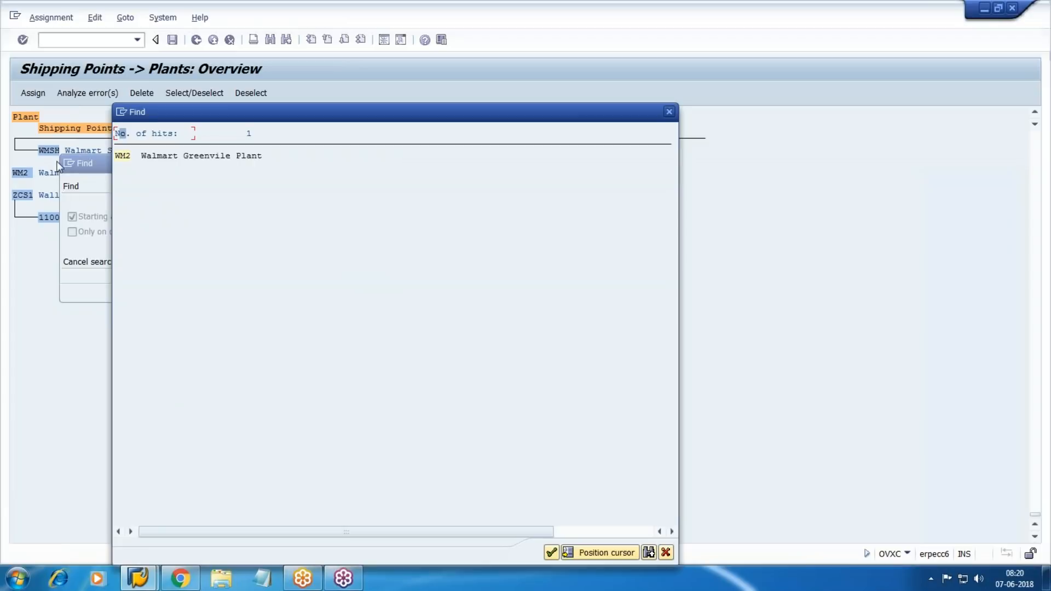
double_click(129, 157)
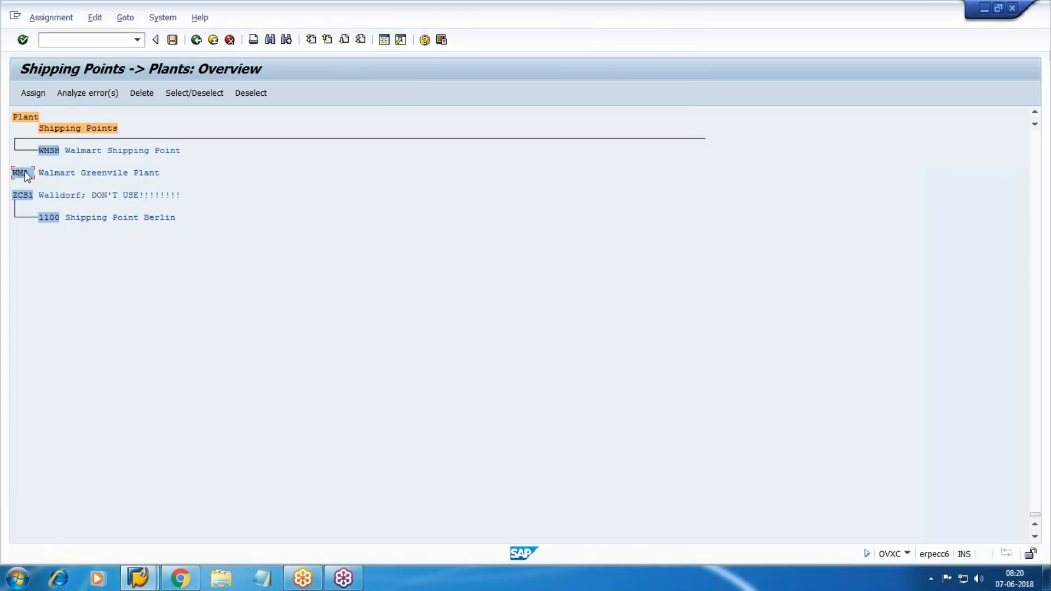
Assign shipping point WMSH, Walmart Shipping Point, to the Walmart Greenvile Plant WM2
left_click(34, 93)
left_click_drag(446, 277, 445, 327)
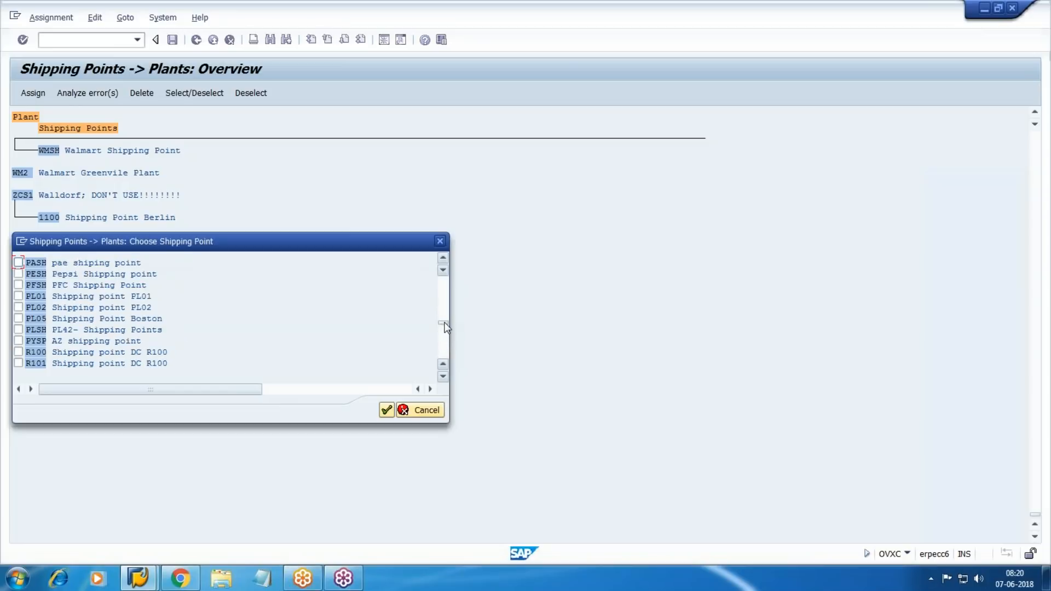
left_click_drag(446, 327, 446, 347)
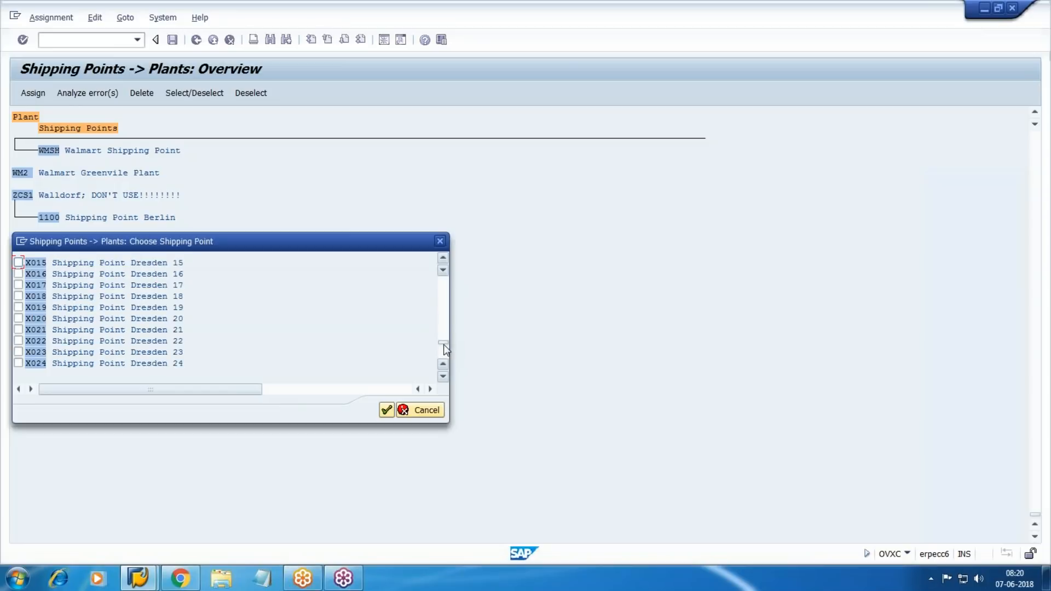
left_click_drag(445, 340, 443, 347)
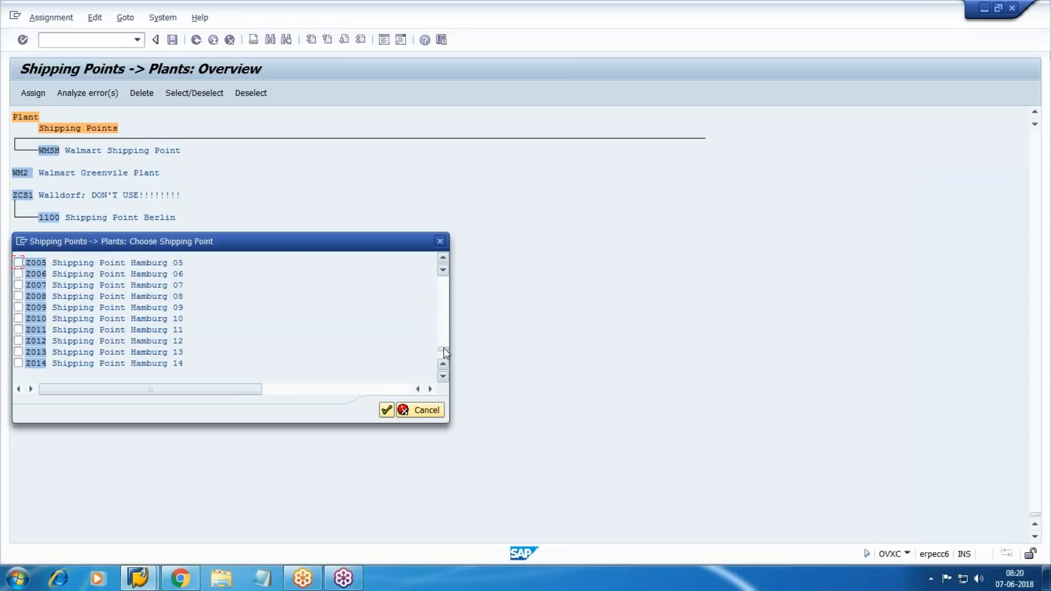
scroll(177, 328, "down", 2)
scroll(409, 329, "up", 5)
scroll(285, 307, "up", 6)
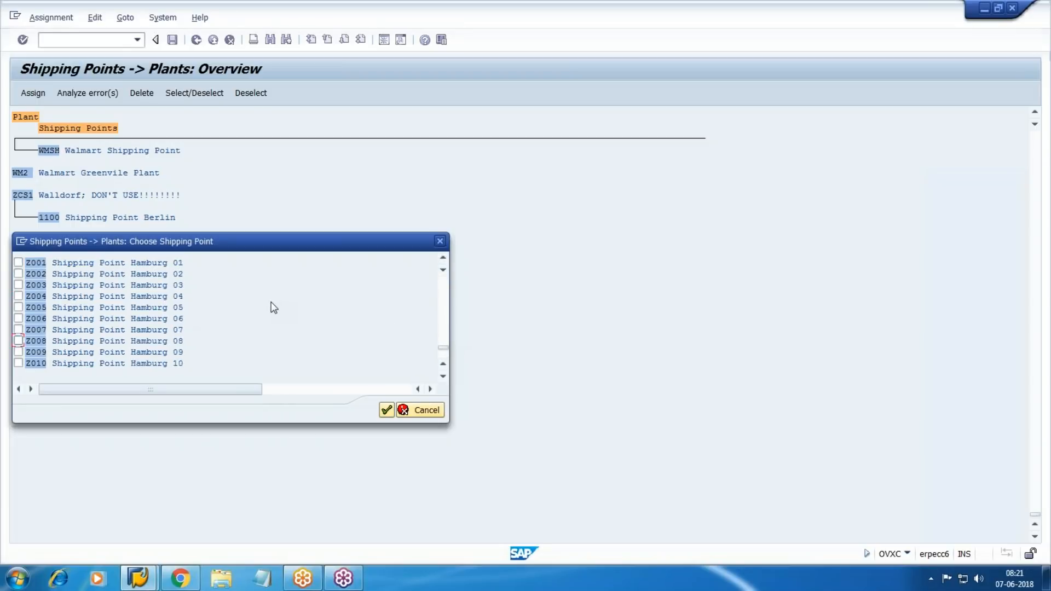
scroll(274, 311, "up", 7)
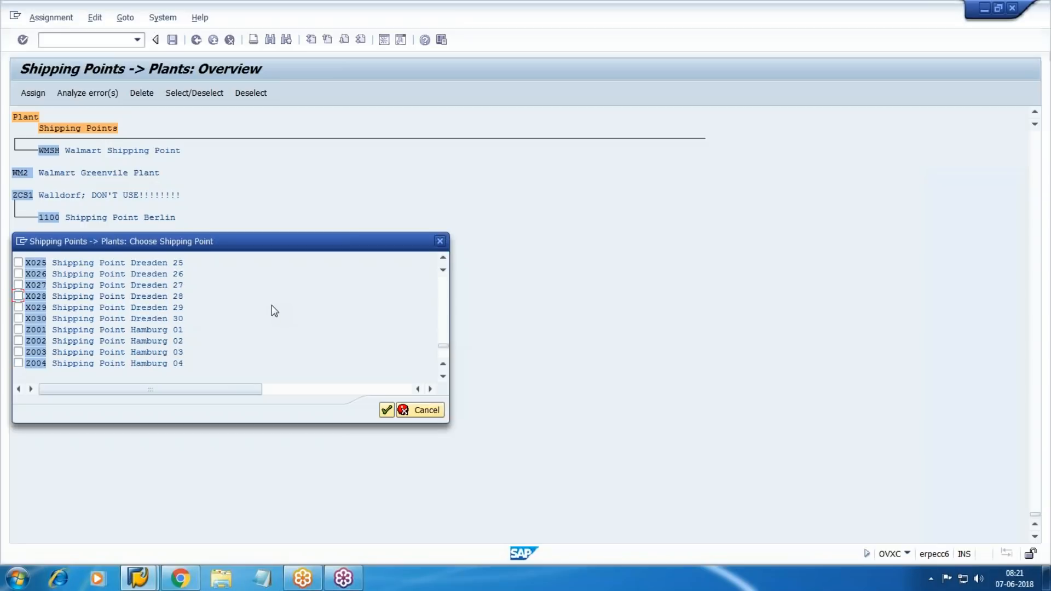
scroll(275, 313, "up", 9)
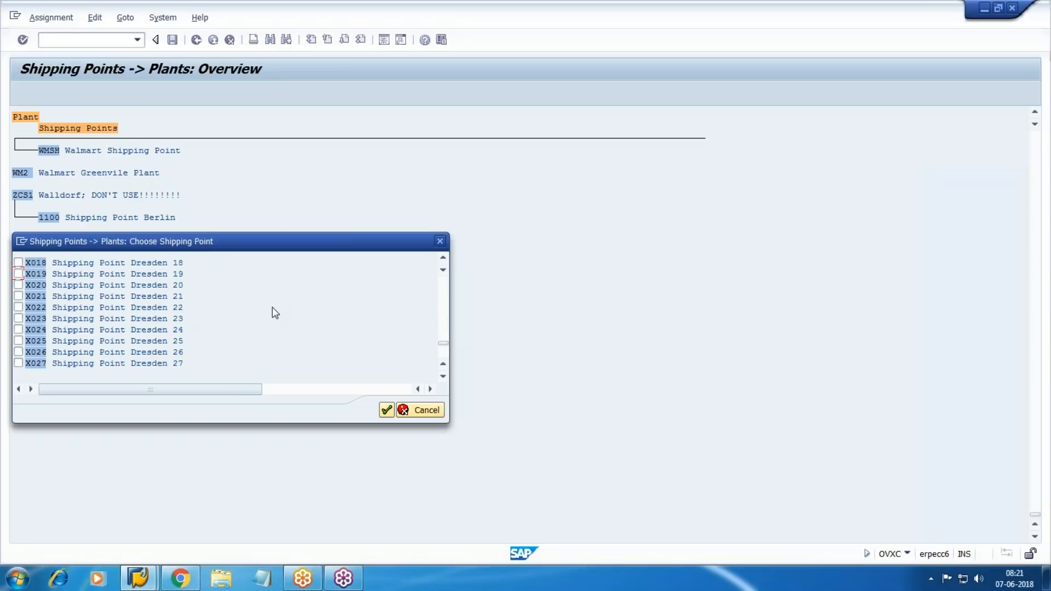
scroll(275, 313, "up", 9)
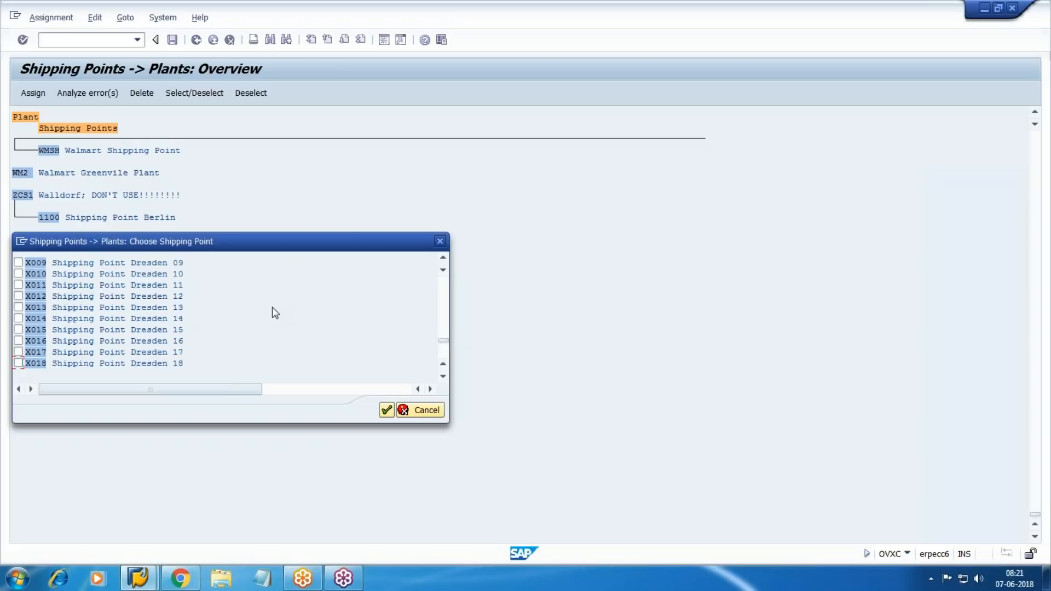
scroll(275, 313, "up", 5)
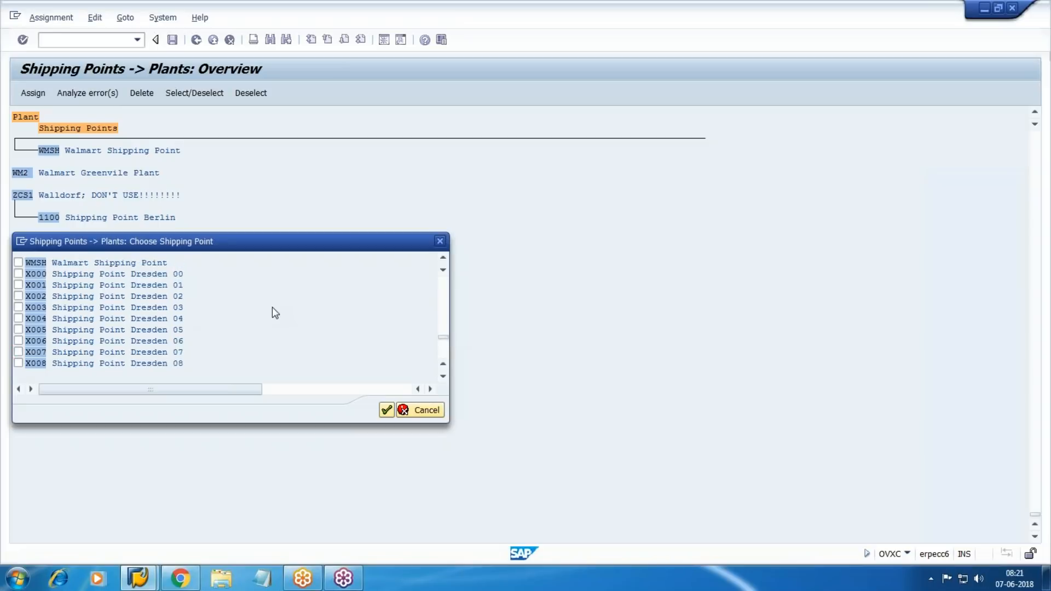
left_click(19, 285)
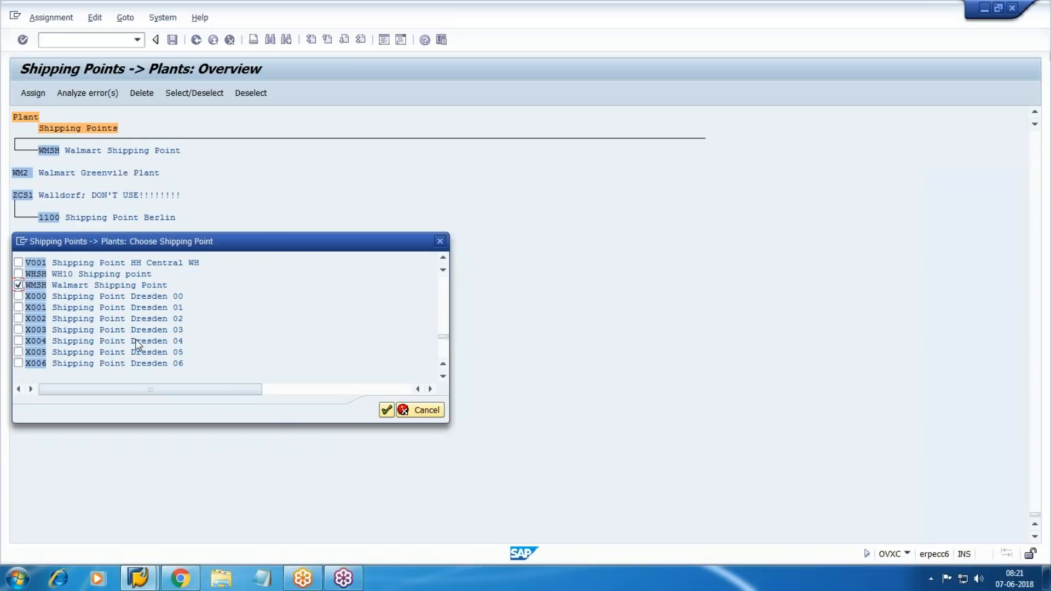
left_click(387, 410)
Save the shipping point assignments under the proposed customizing request and return to the implementation guide
left_click(173, 39)
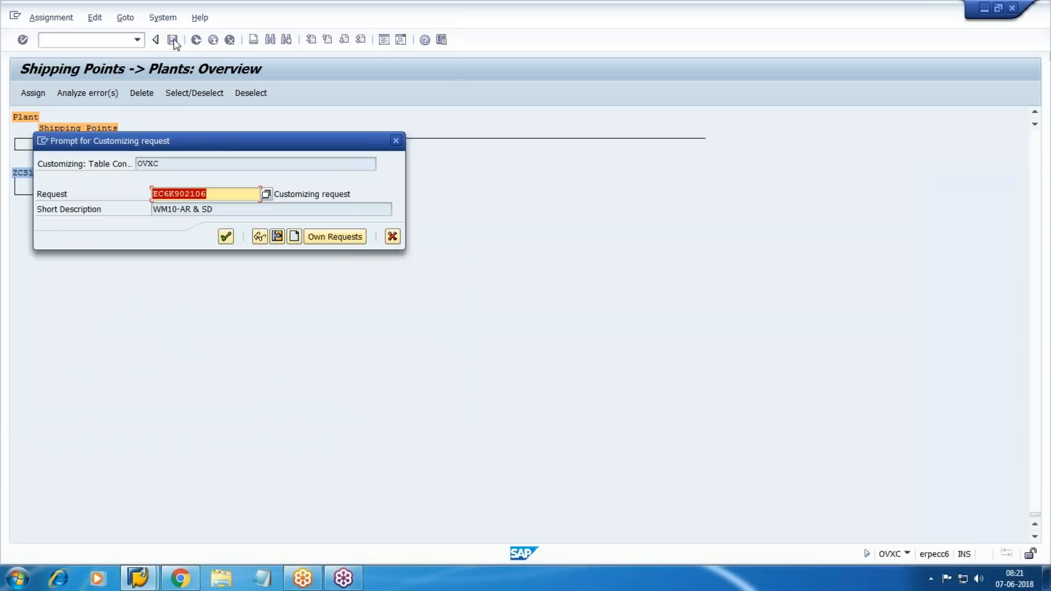
key("Return")
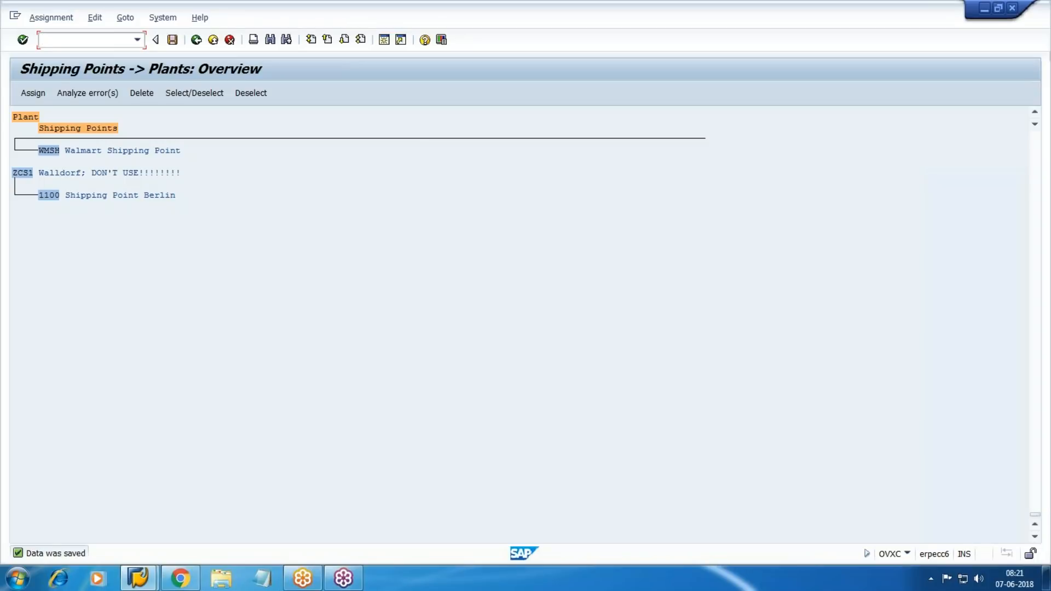
key("F3")
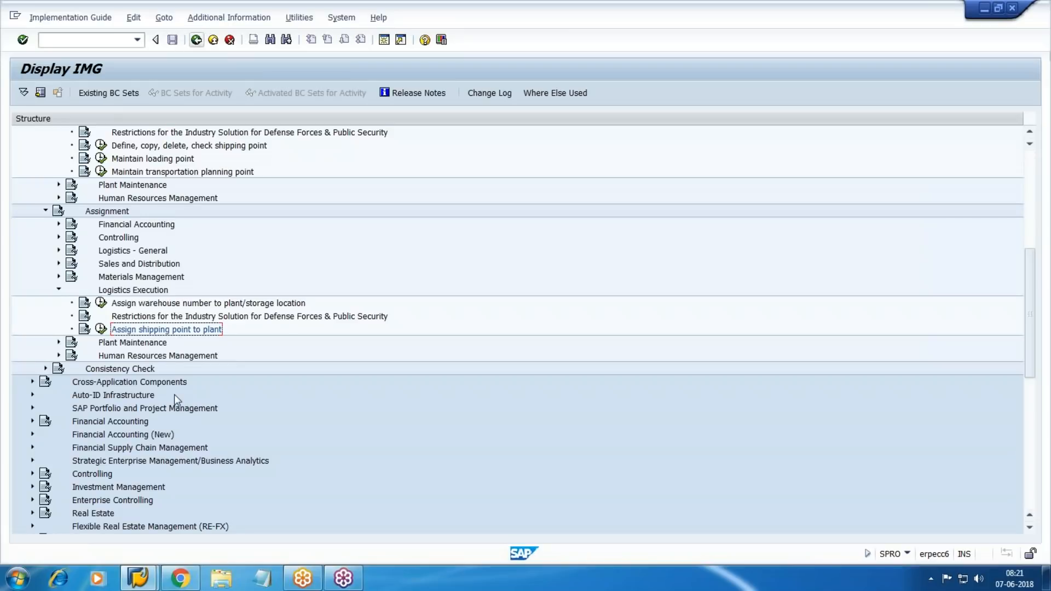
Expand Logistics Execution, Shipping and Basic Shipping Functions in the implementation guide
scroll(180, 404, "down", 5)
scroll(144, 452, "down", 2)
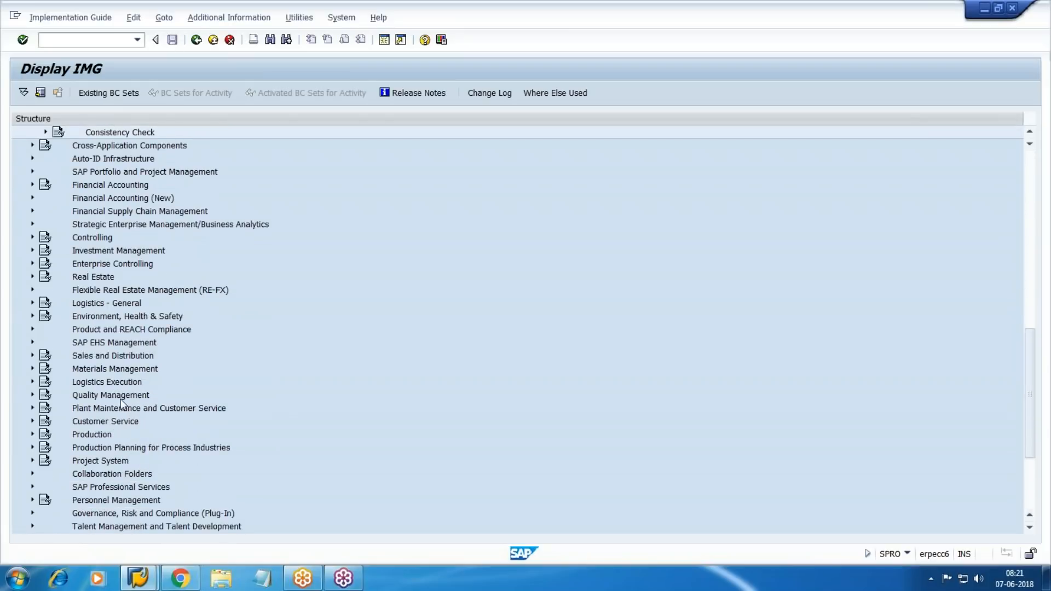
scroll(141, 382, "up", 1)
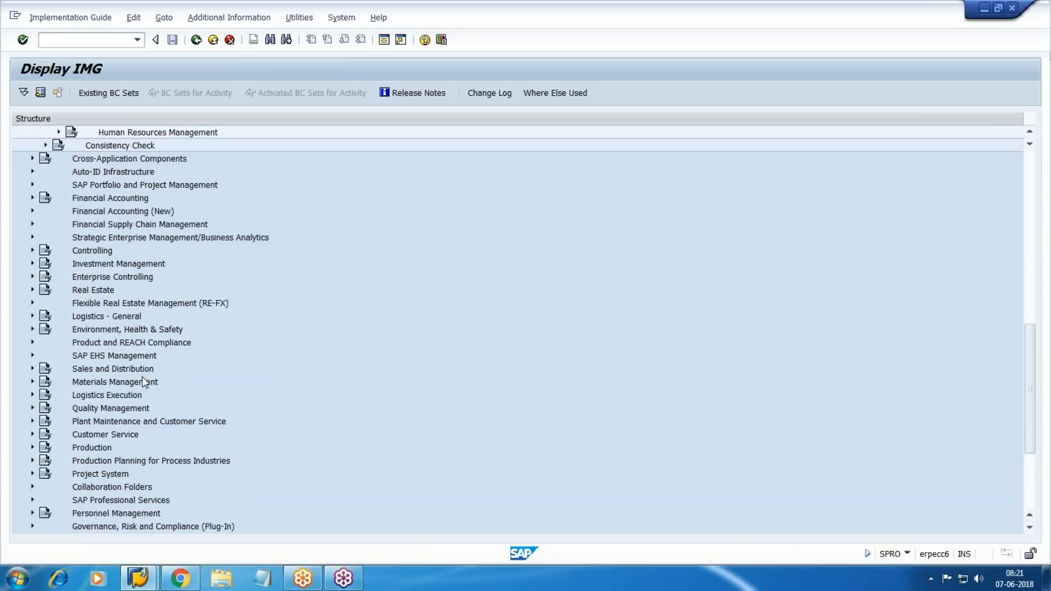
scroll(151, 380, "up", 1)
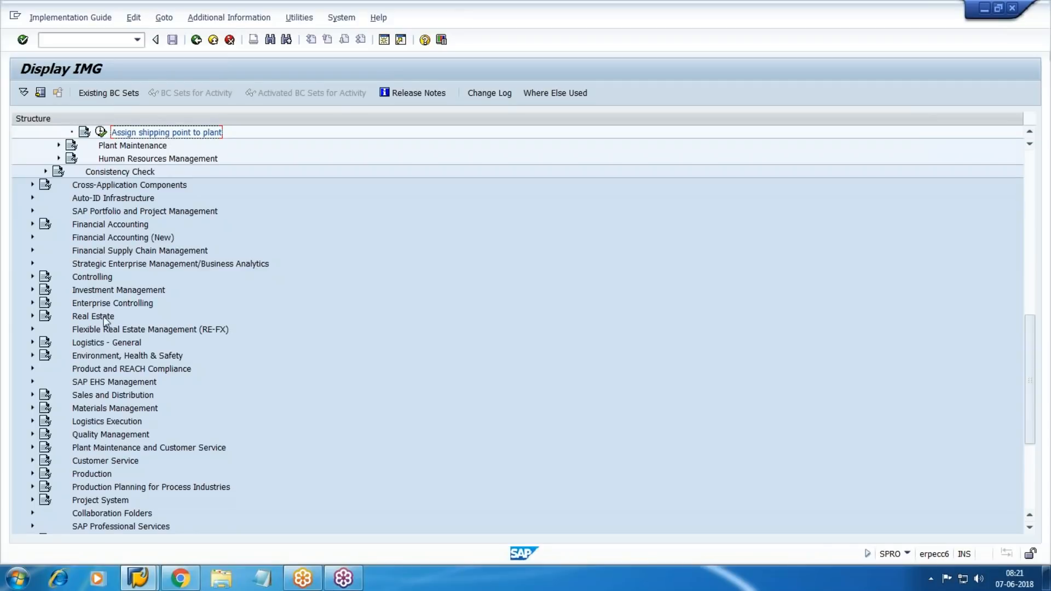
left_click(32, 421)
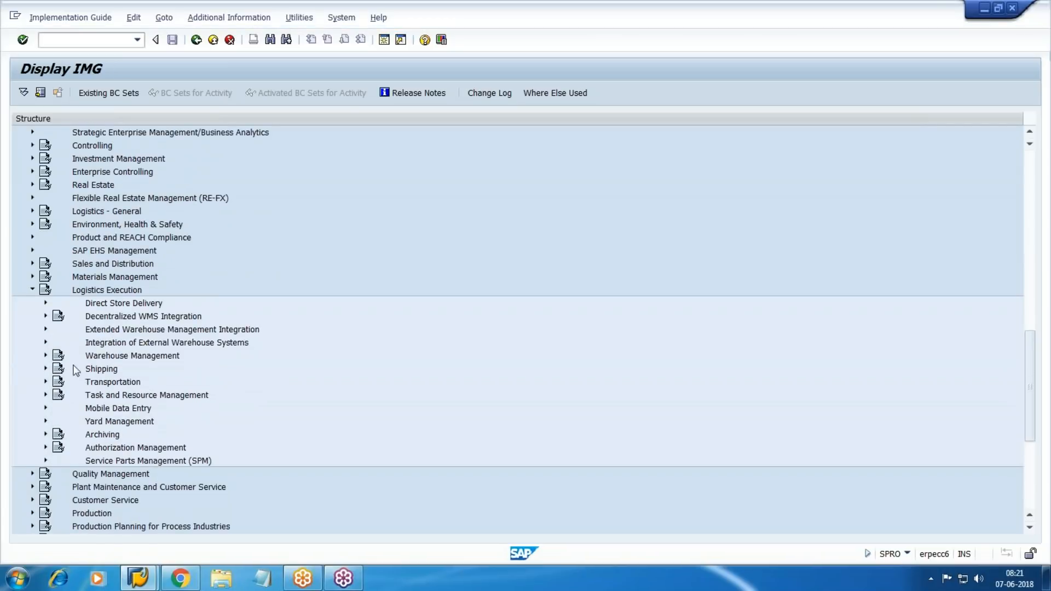
left_click(45, 368)
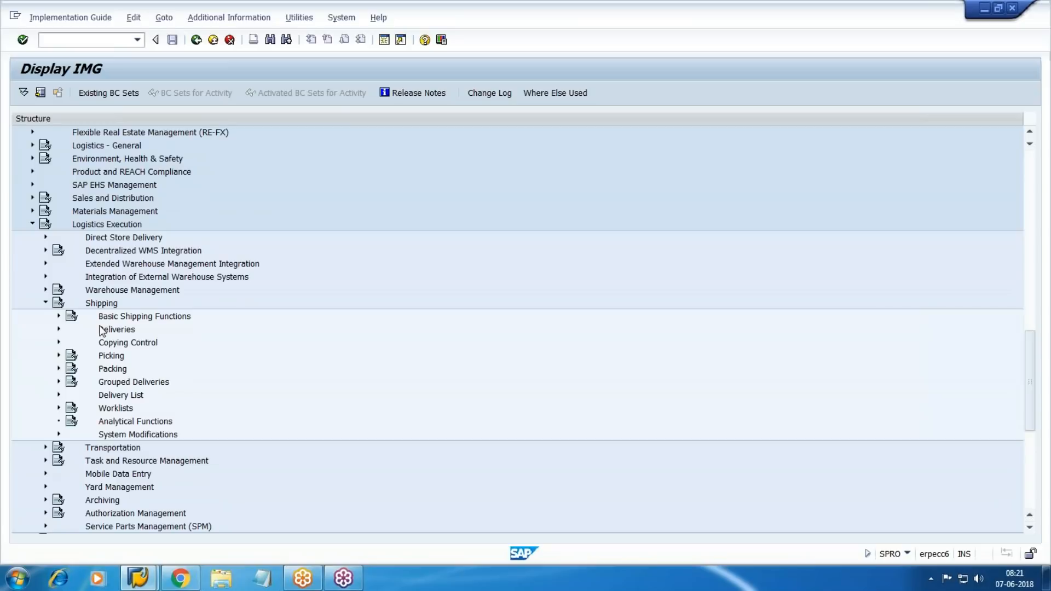
left_click(59, 317)
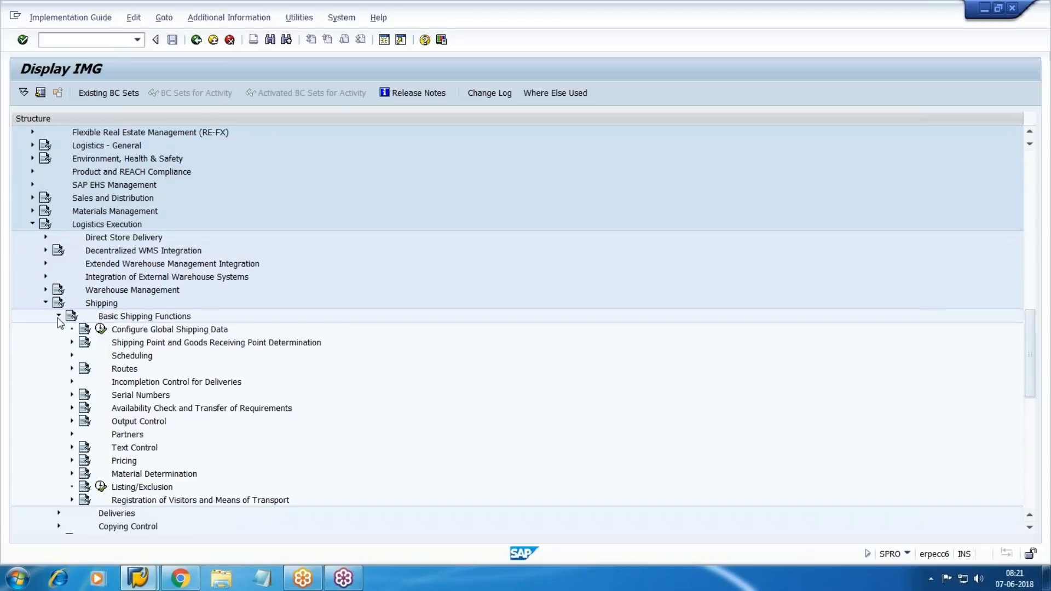
scroll(106, 328, "down", 1)
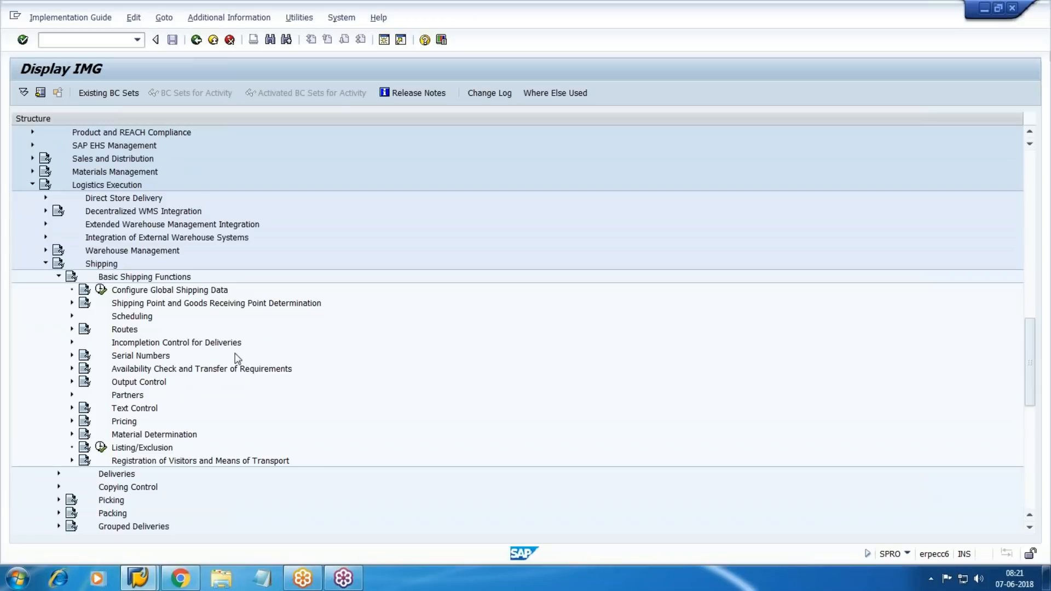
Expand Shipping Point and Goods Receiving Point Determination and open the Assign Shipping Points activity
left_click(183, 307)
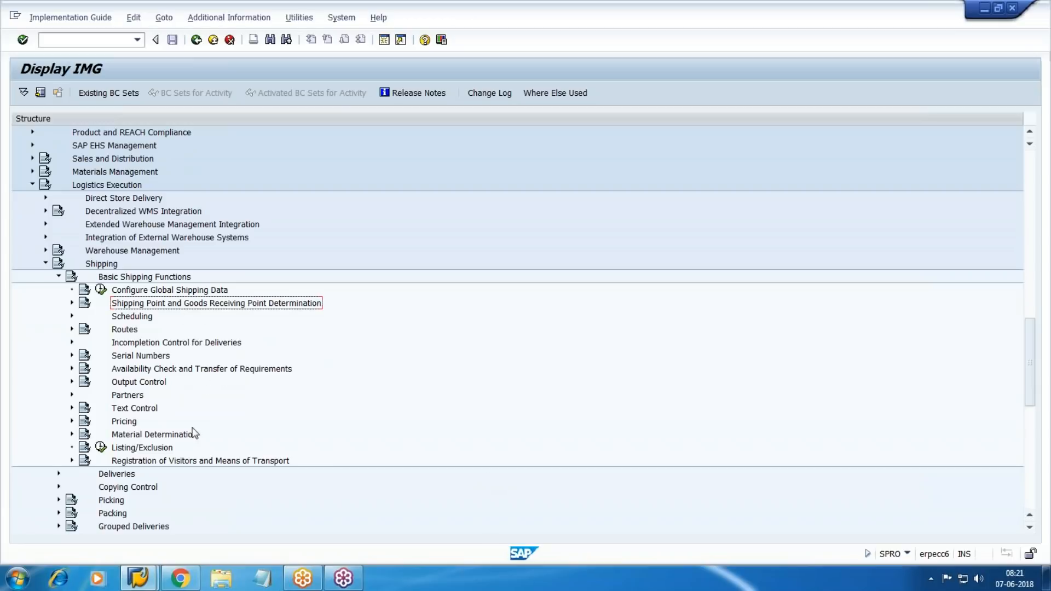
left_click(72, 303)
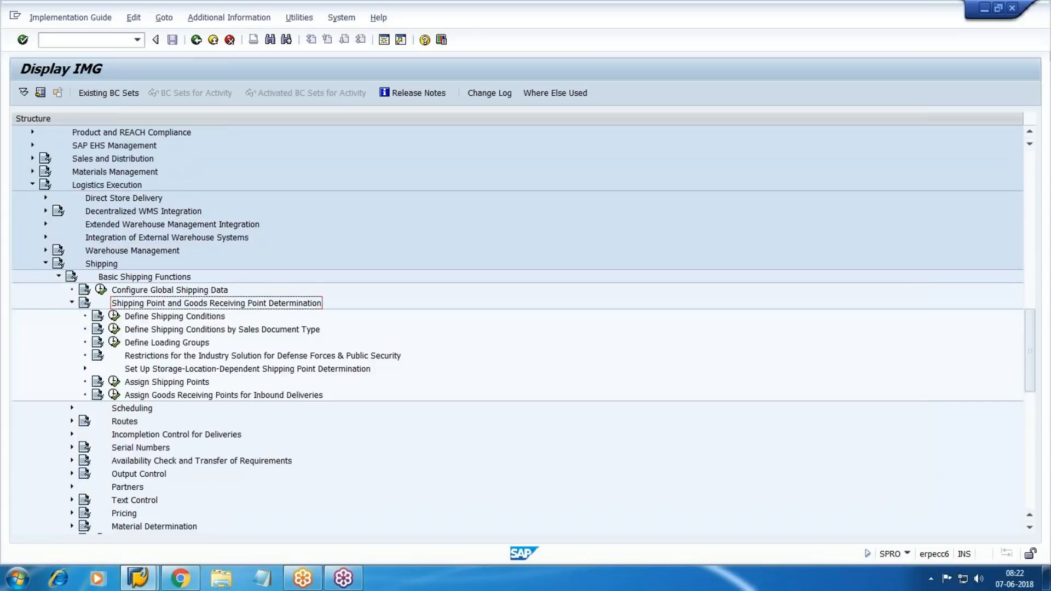
scroll(177, 343, "down", 1)
left_click(177, 344)
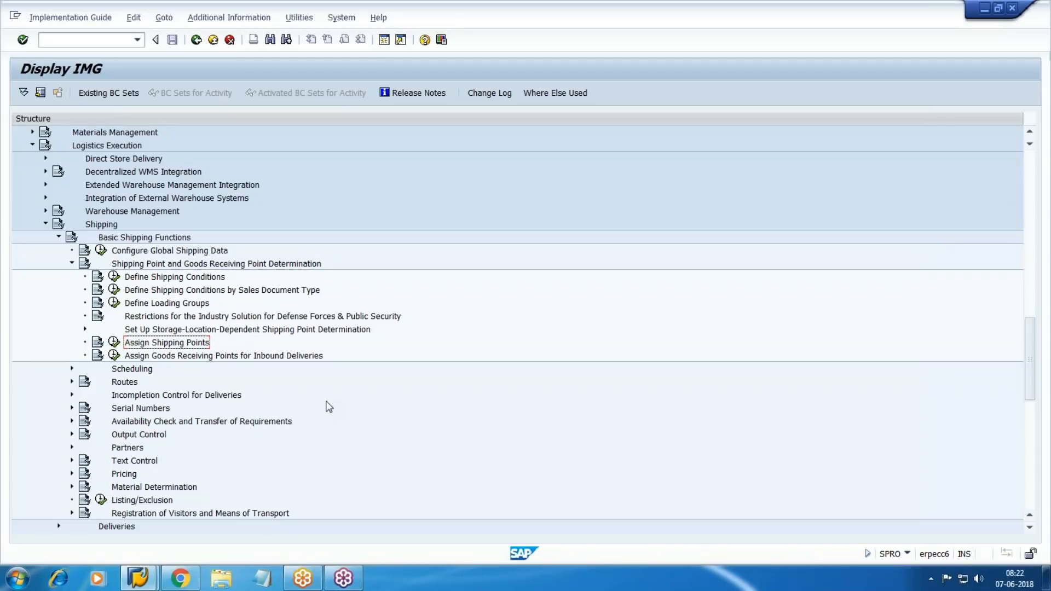
left_click(114, 342)
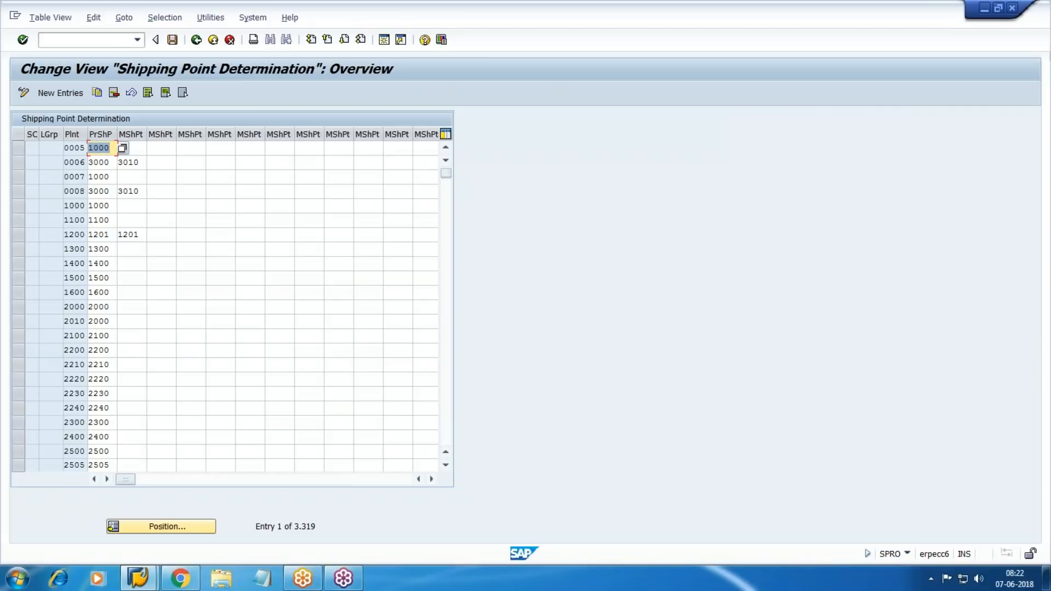
Start a new shipping point determination entry with shipping condition 01 and loading group 0003 (Manual)
left_click(80, 94)
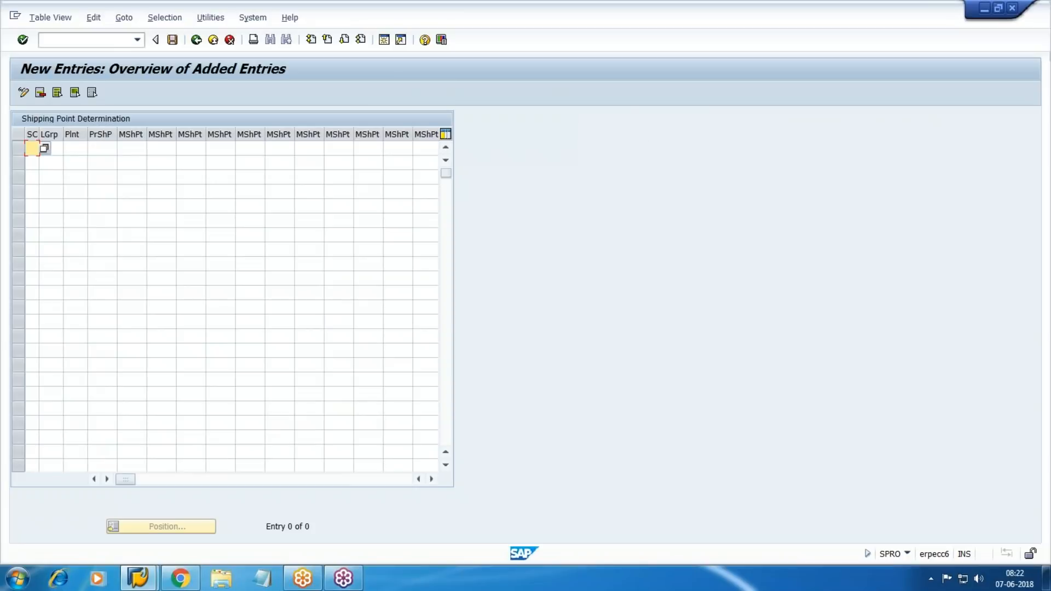
key("F4")
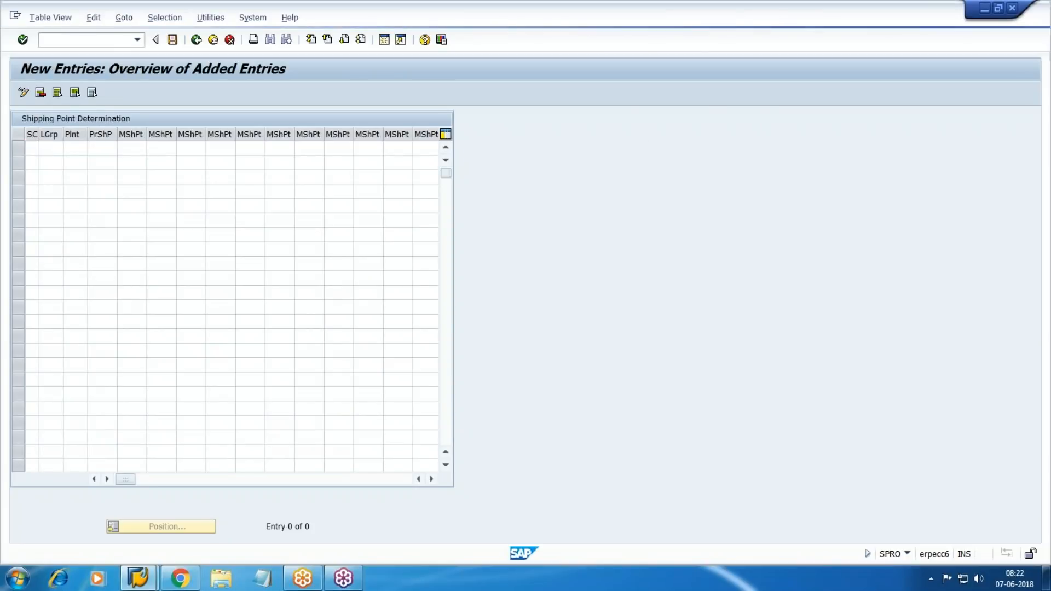
key("Down")
key("Up")
key("Return")
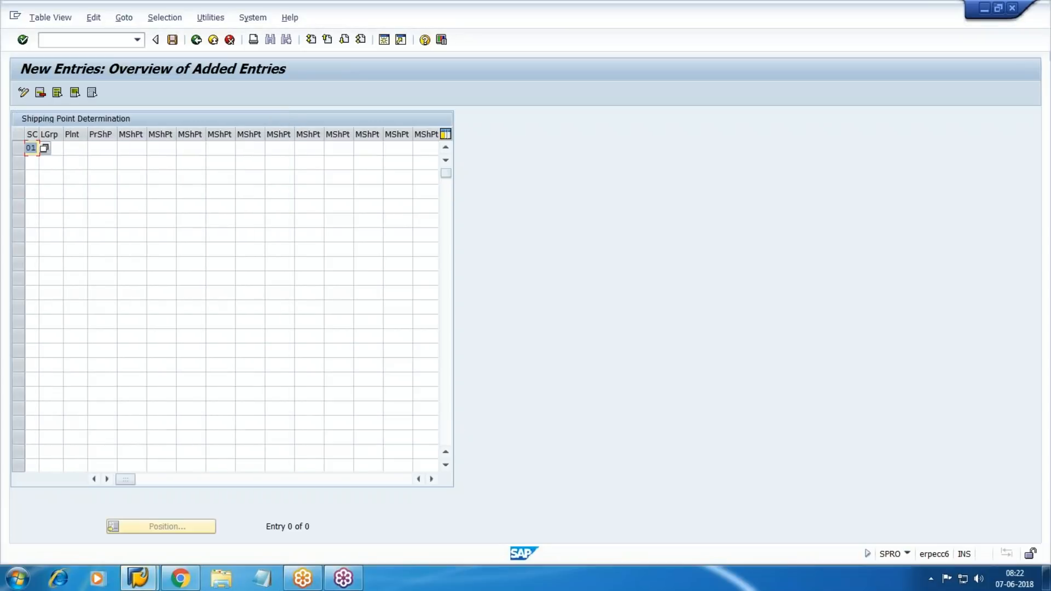
key("Tab")
key("F4")
key("Down")
key("Down")
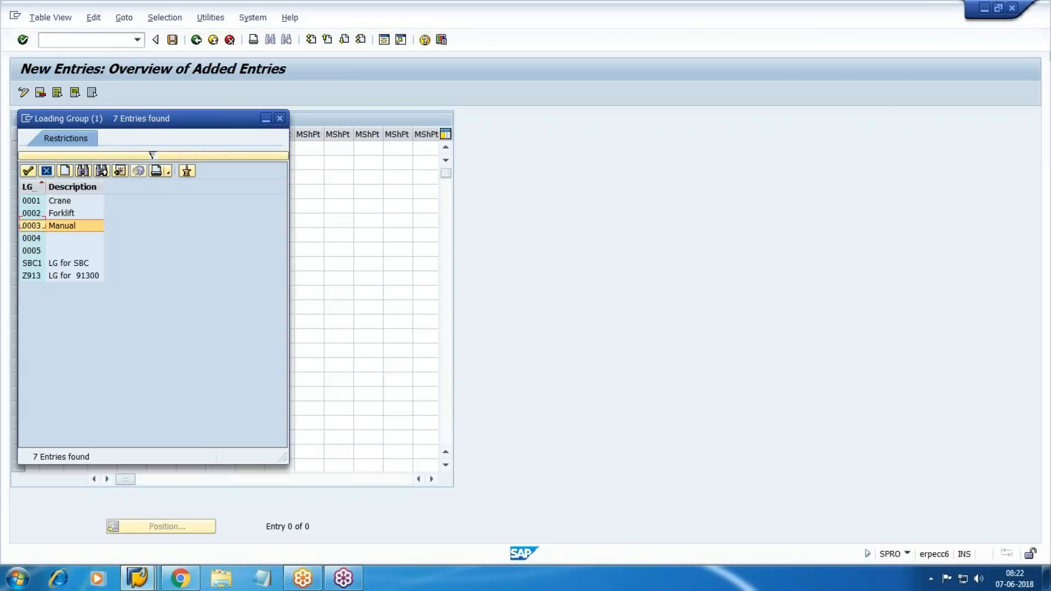
key("Return")
key("Tab")
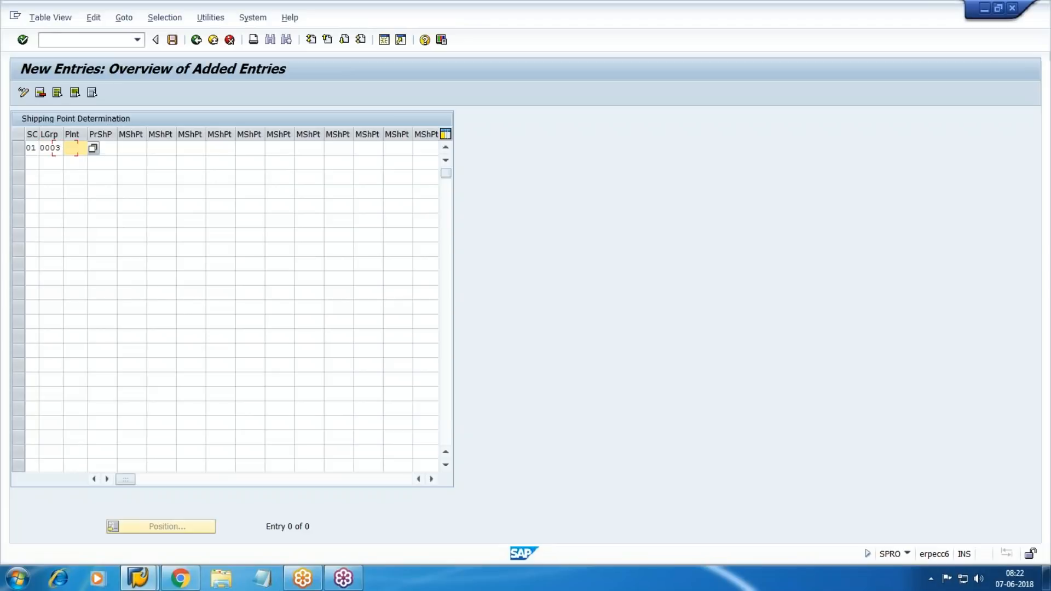
Complete the first entry with plant WM1, proposed shipping point WMSH and manual shipping point WMSH
type("WM1")
key("Tab")
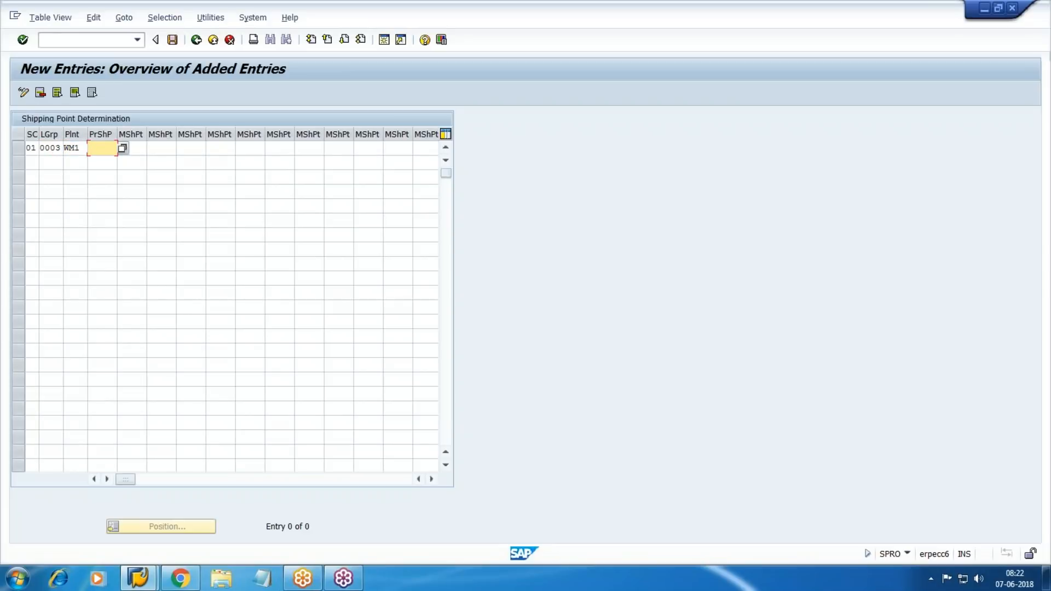
type("WMSH")
key("Tab")
type("WM")
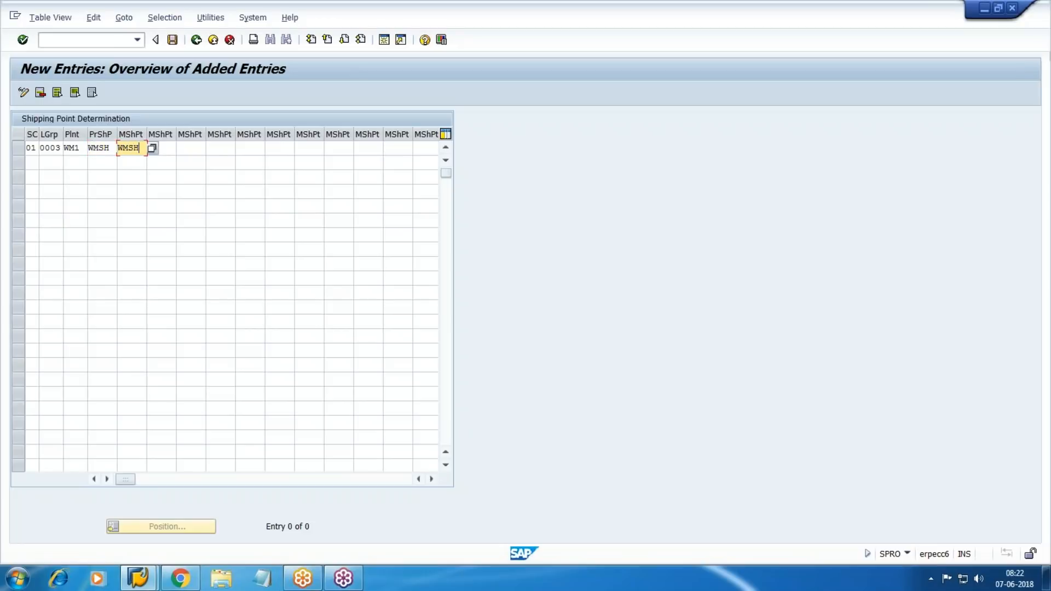
key("Return")
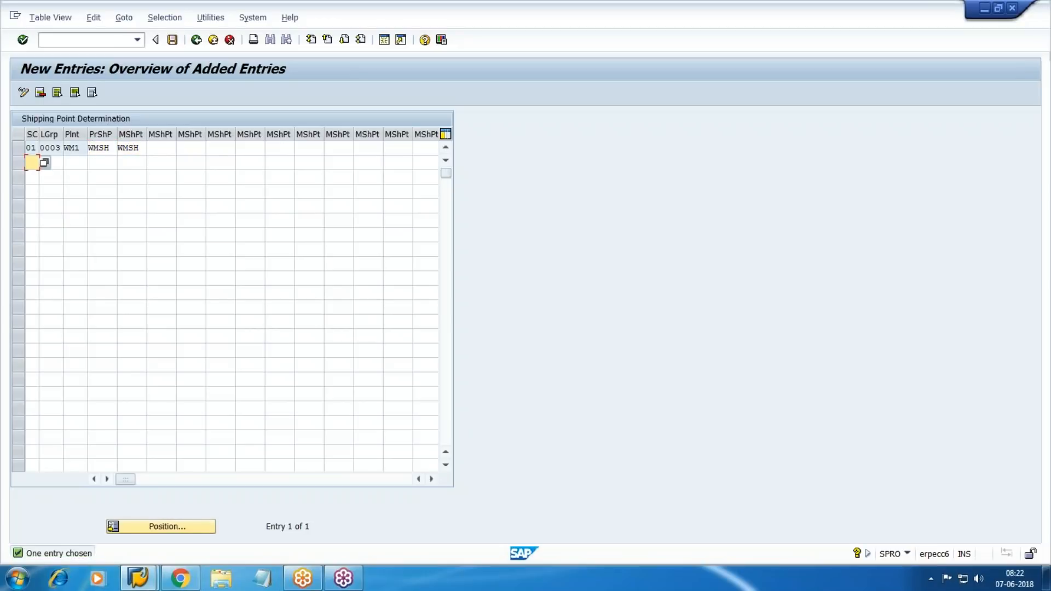
Begin a second determination entry with shipping condition 01, loading group 0003 and plant WM2
type("01")
key("Tab")
type("0003")
key("Tab")
type("WM2")
key("Tab")
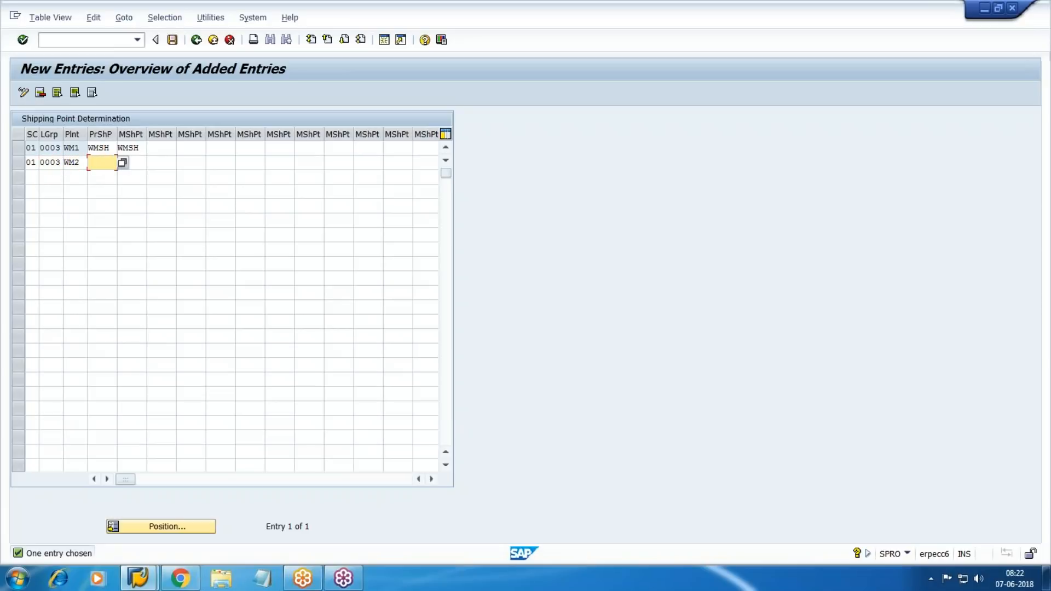
Set WMSH as proposed and manual shipping point for plant WM2 and save the entries under the proposed customizing request
type("WMSH")
key("Tab")
type("WMSH")
key("BackSpace")
type("H")
key("Return")
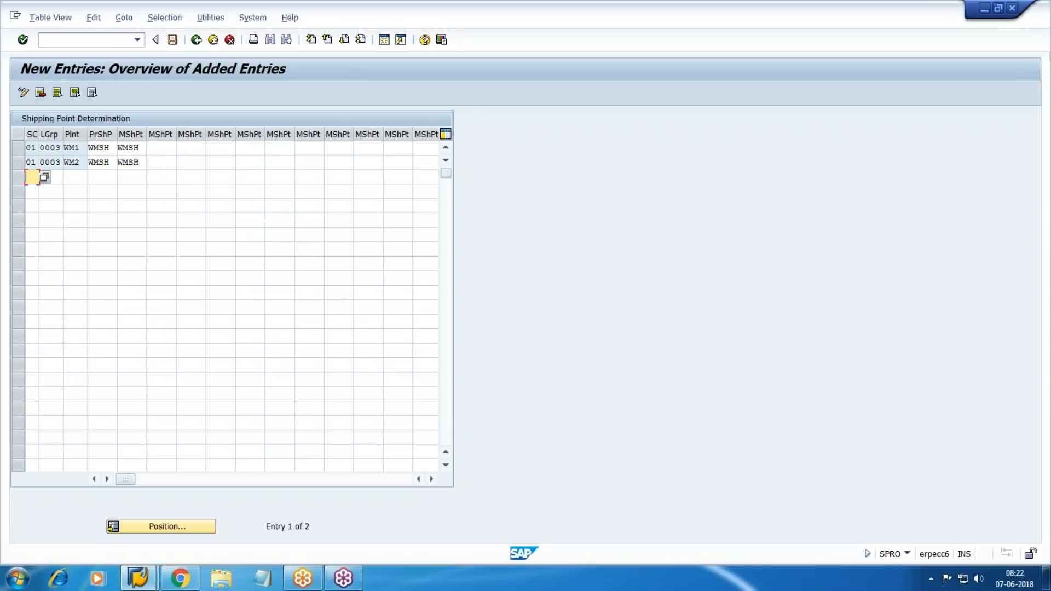
left_click(175, 40)
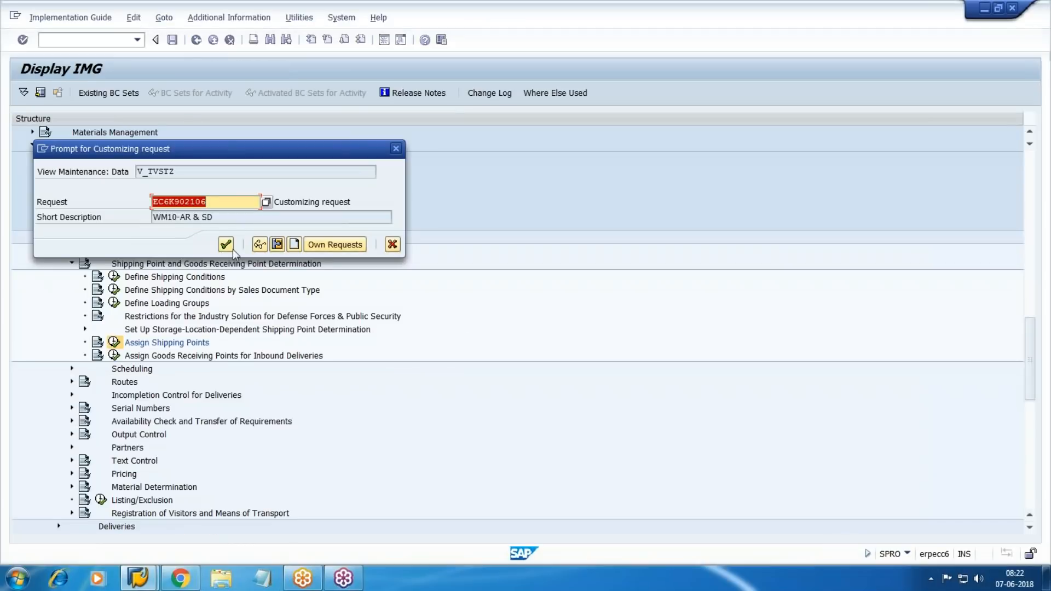
left_click(226, 245)
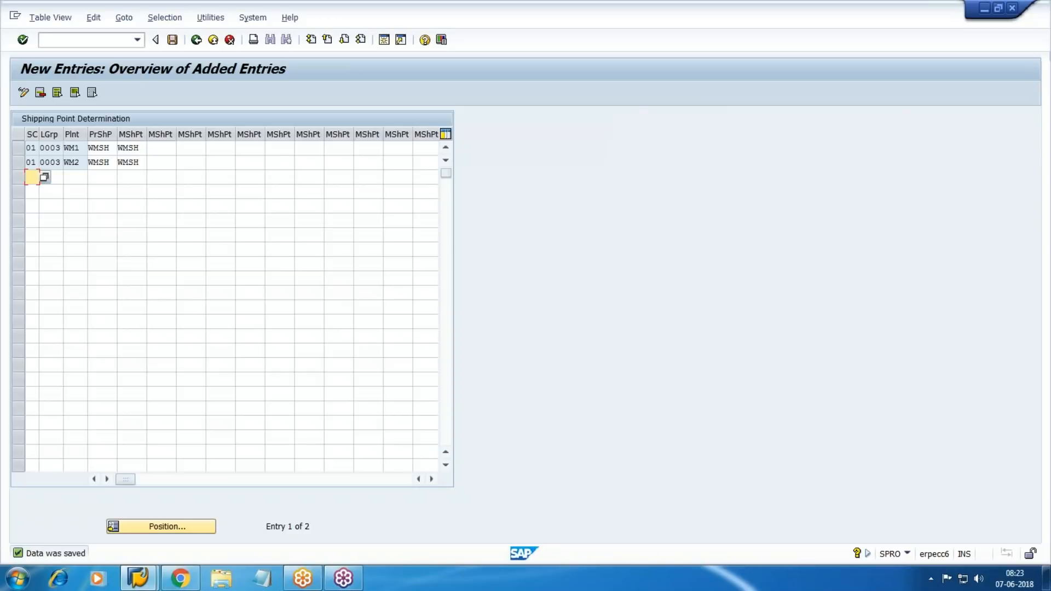
Launch Microsoft Office Excel 2007 and switch back to the SAP window
left_click(16, 579)
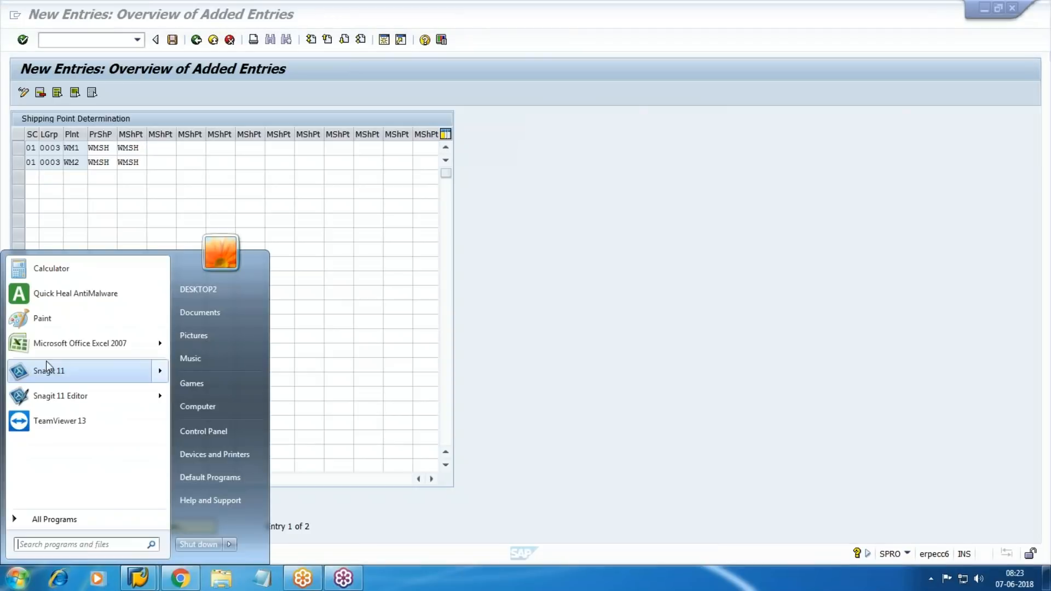
left_click(498, 458)
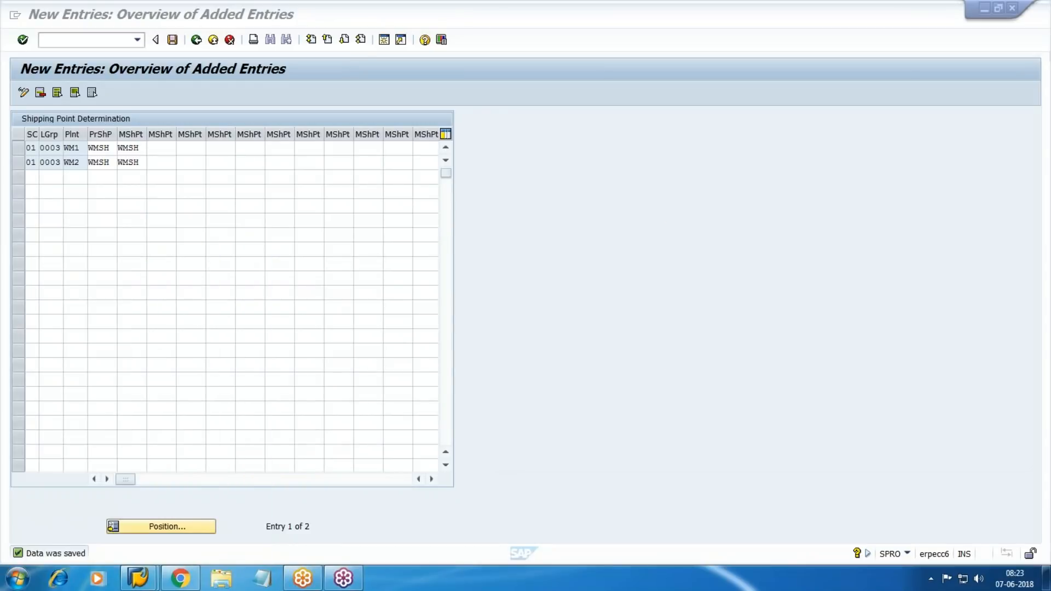
key("alt+Tab")
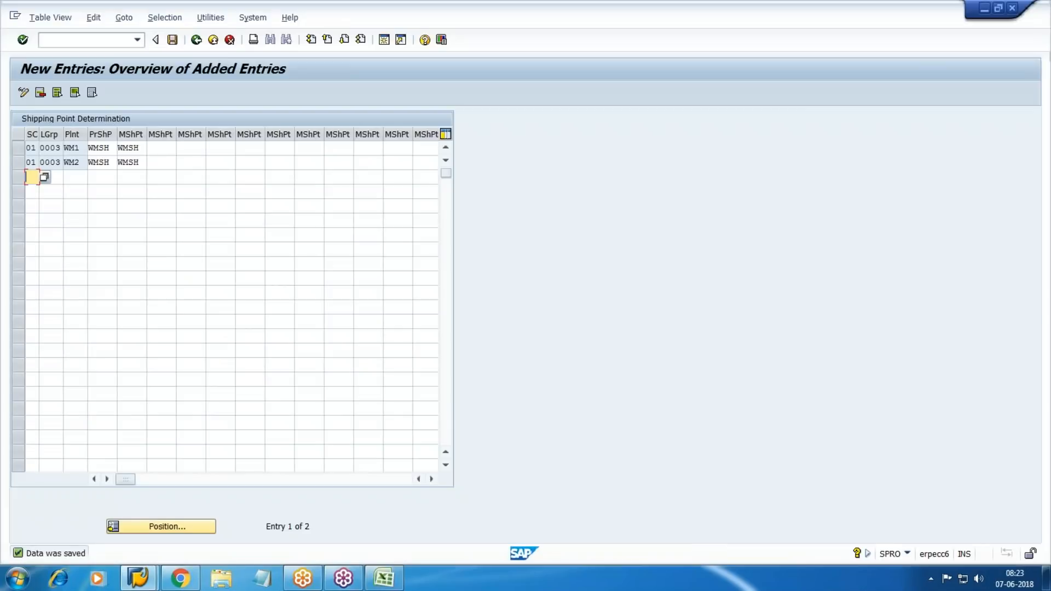
left_click(144, 583)
left_click(230, 504)
Run transaction EC01 and display the structure of the company code organizational object
left_click(75, 40)
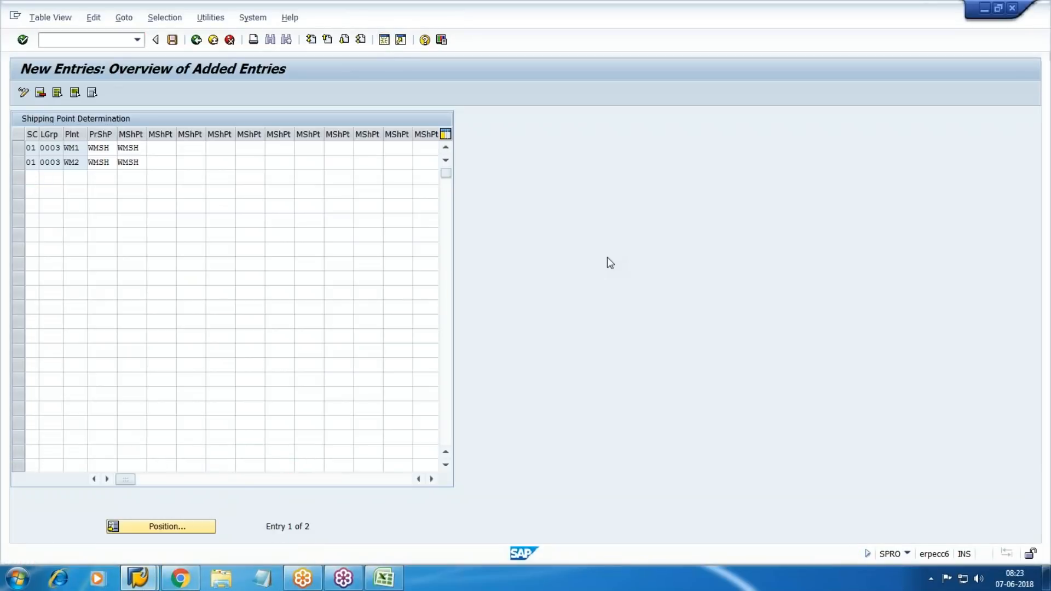
type("EC01")
key("Return")
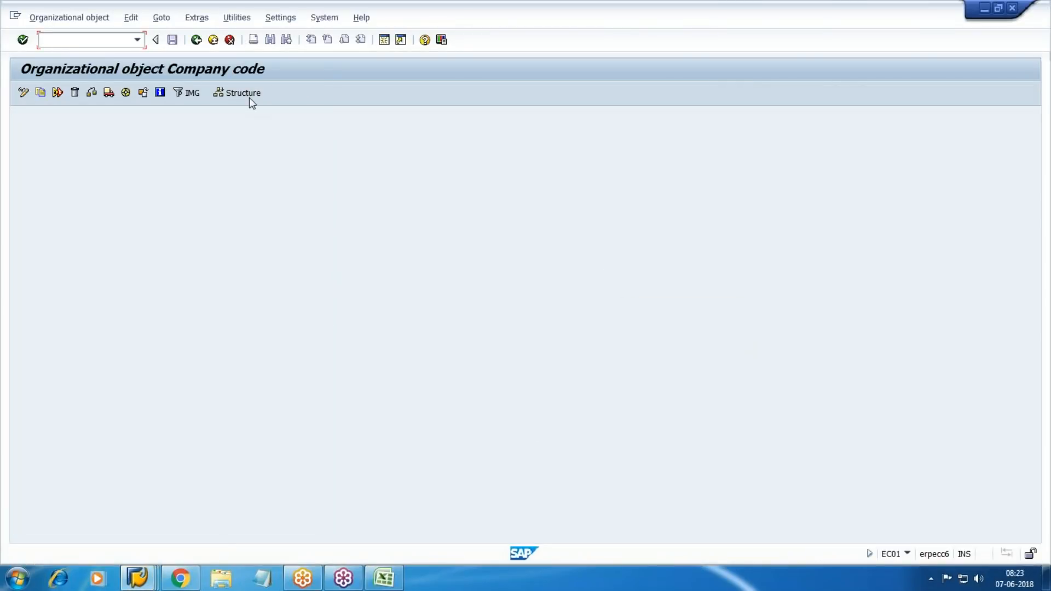
left_click(249, 97)
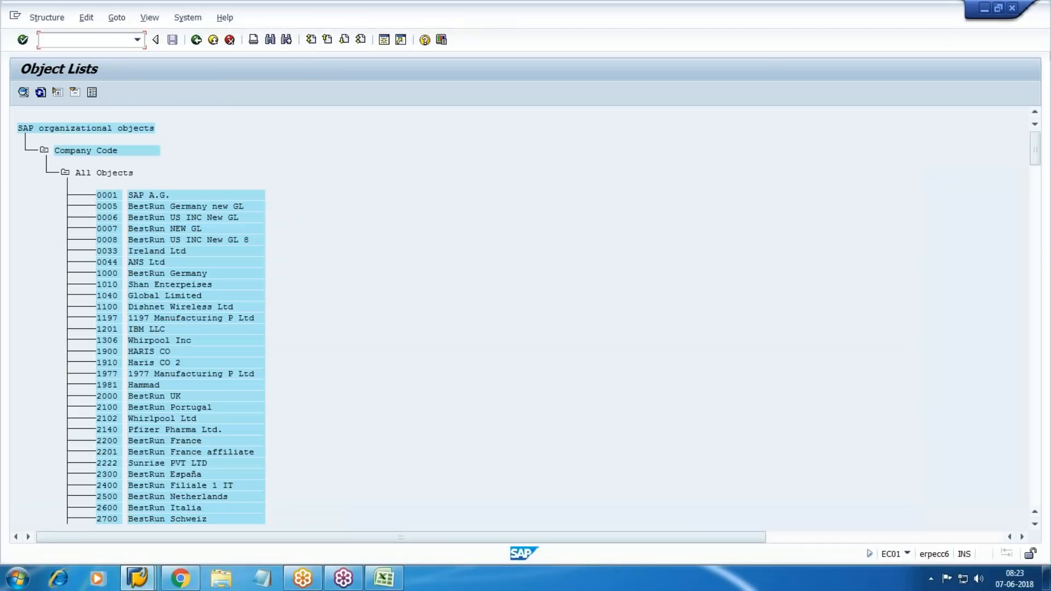
Find company code WM10, Walmart Inc, in the object list and open its navigation view
key("ctrl+f")
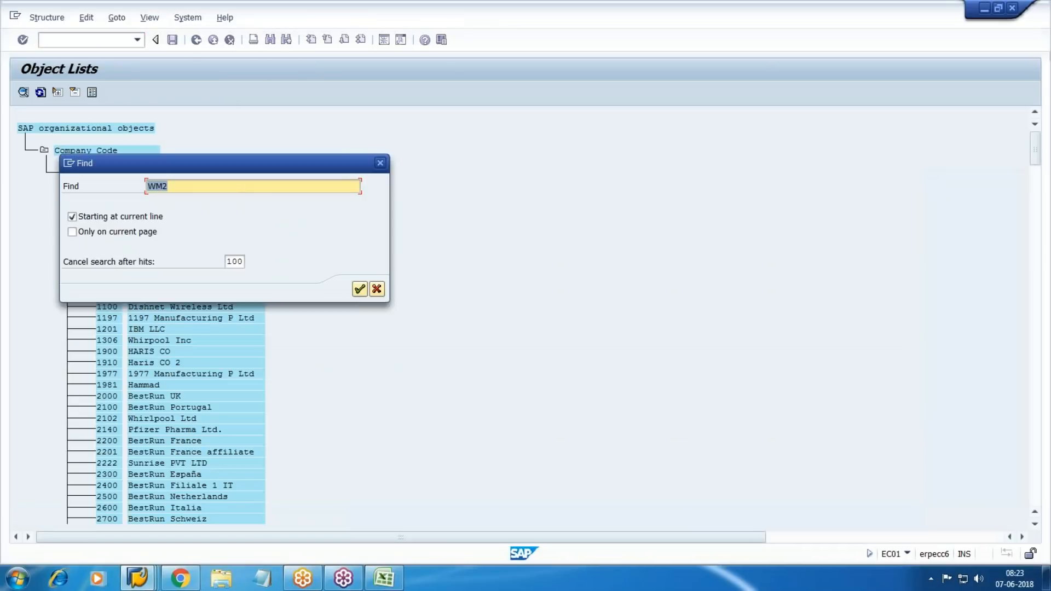
type("WM10")
key("Return")
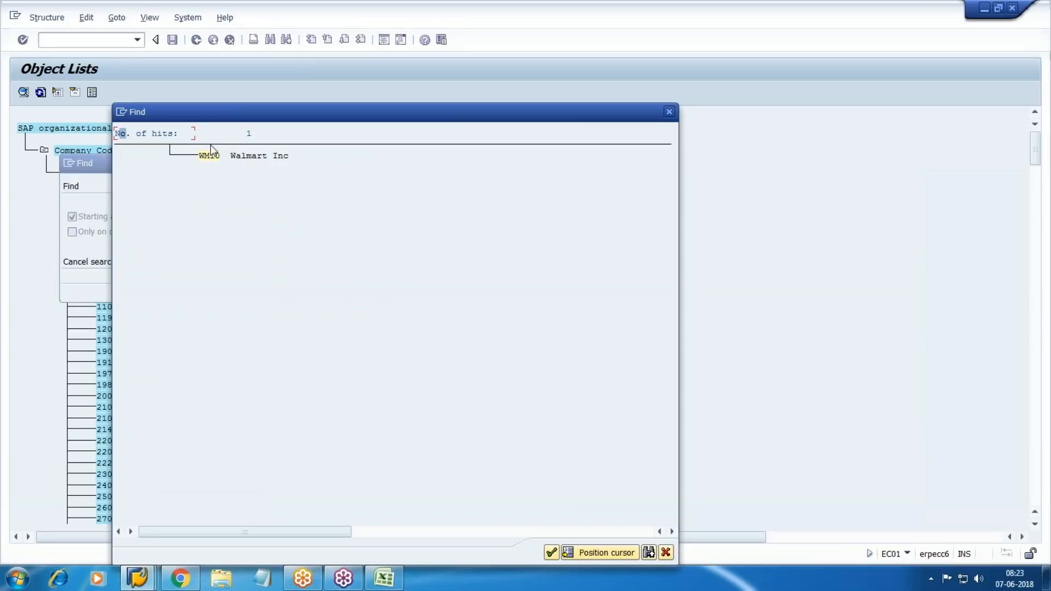
double_click(212, 152)
double_click(102, 116)
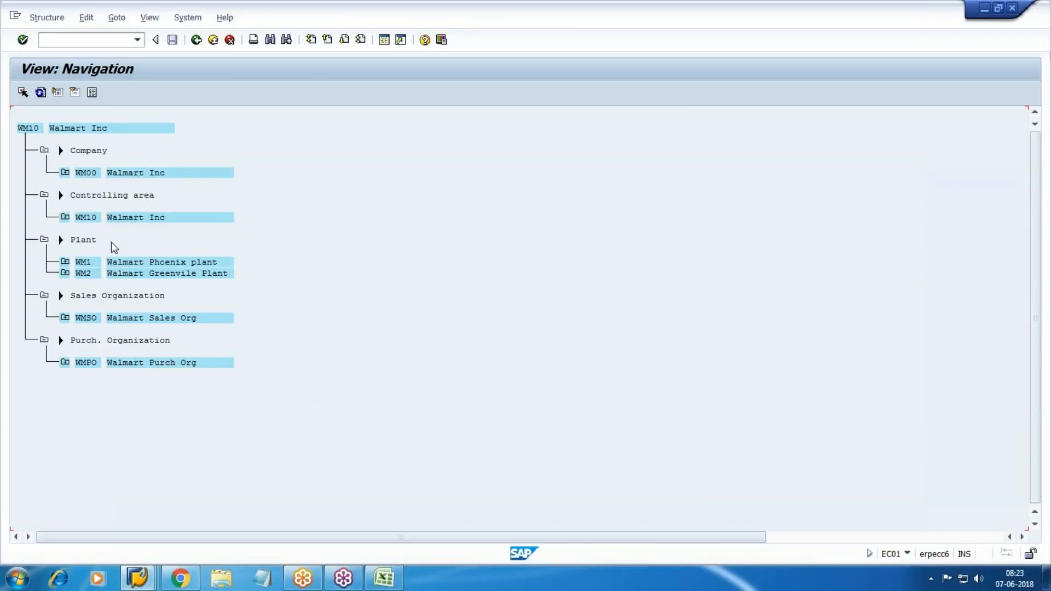
Expand plants WM1 and WM2 and purchasing organization WMPO to examine their assigned organizational units
double_click(64, 273)
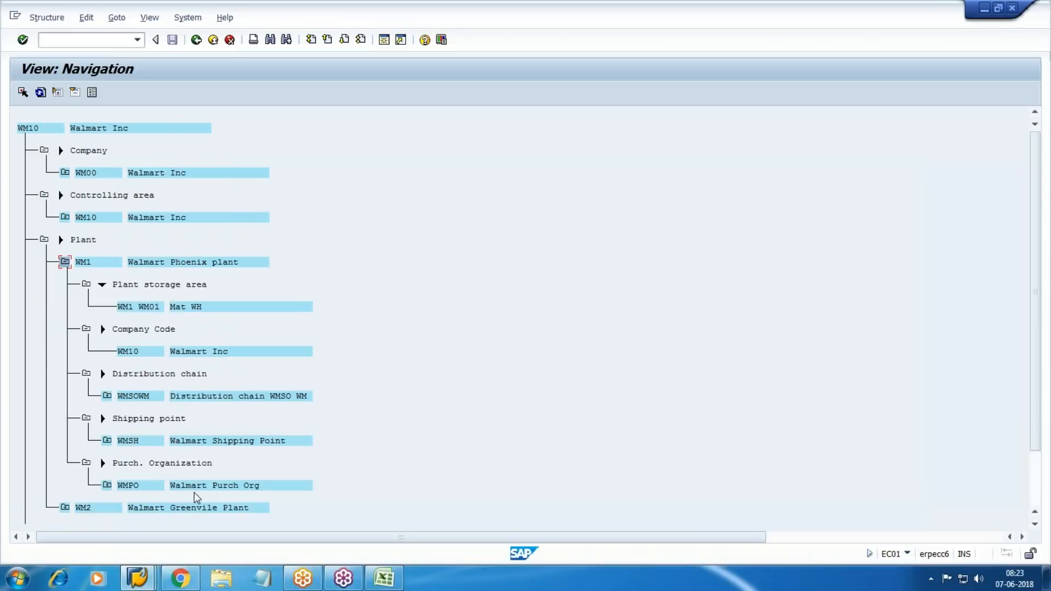
left_click(64, 507)
left_click_drag(1036, 330, 1036, 418)
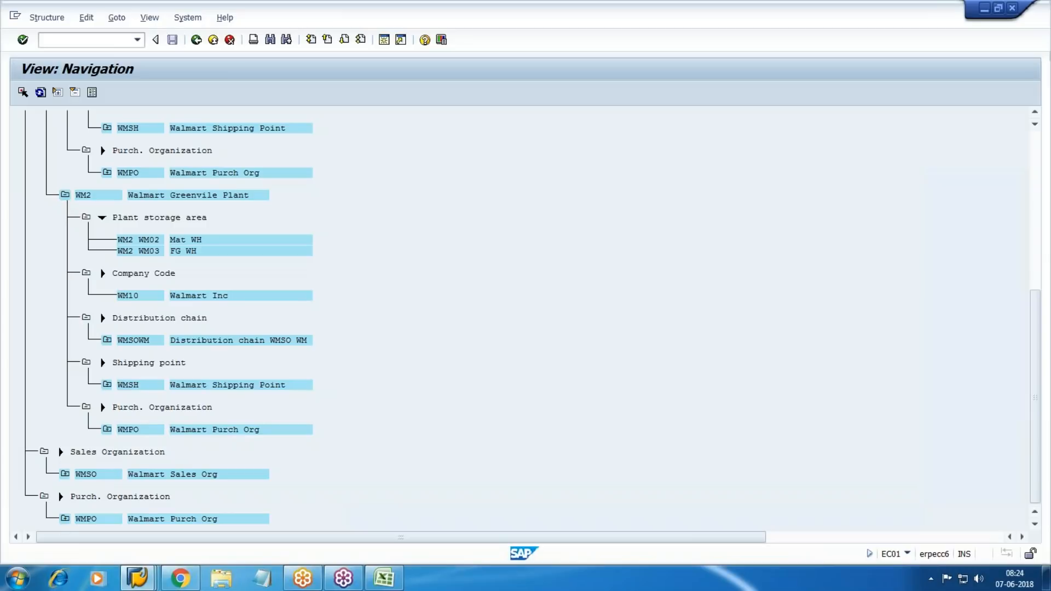
left_click(64, 518)
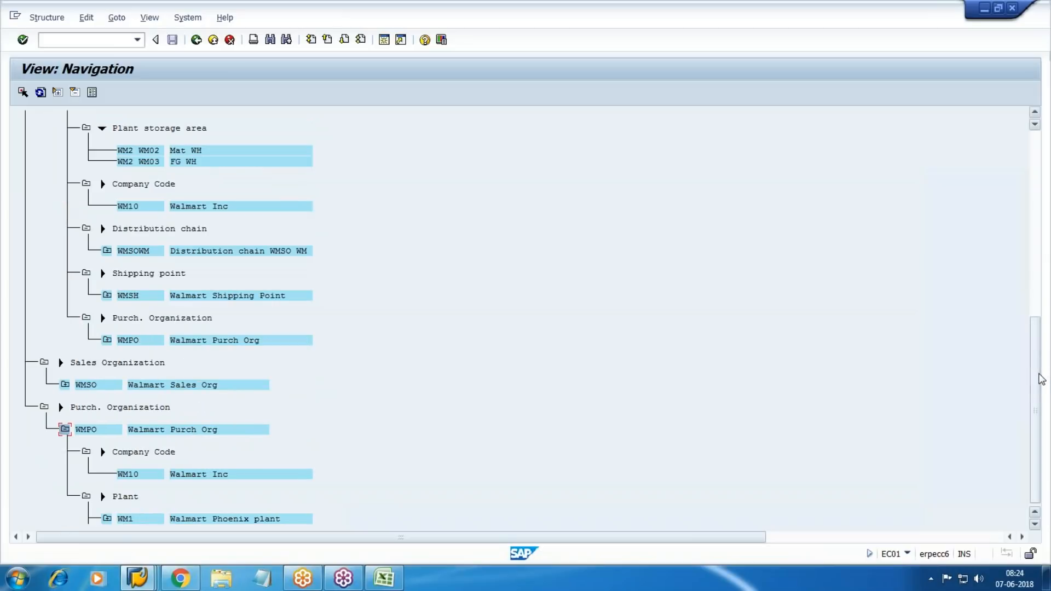
Leave the company code navigation view, run transaction EC02 and open the structure navigation for the plant object
left_click_drag(1038, 379, 1042, 407)
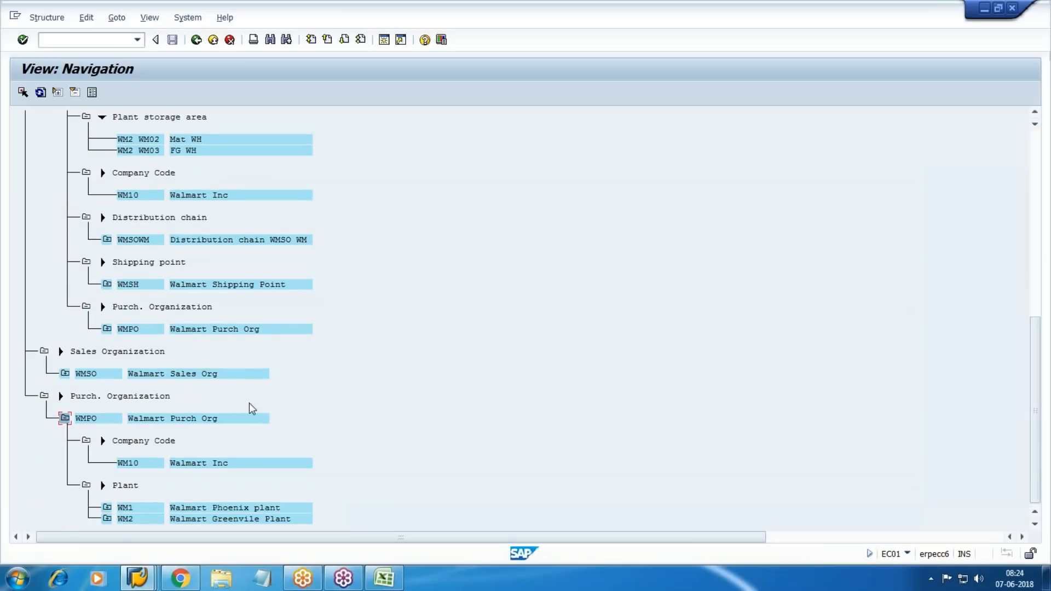
left_click(213, 40)
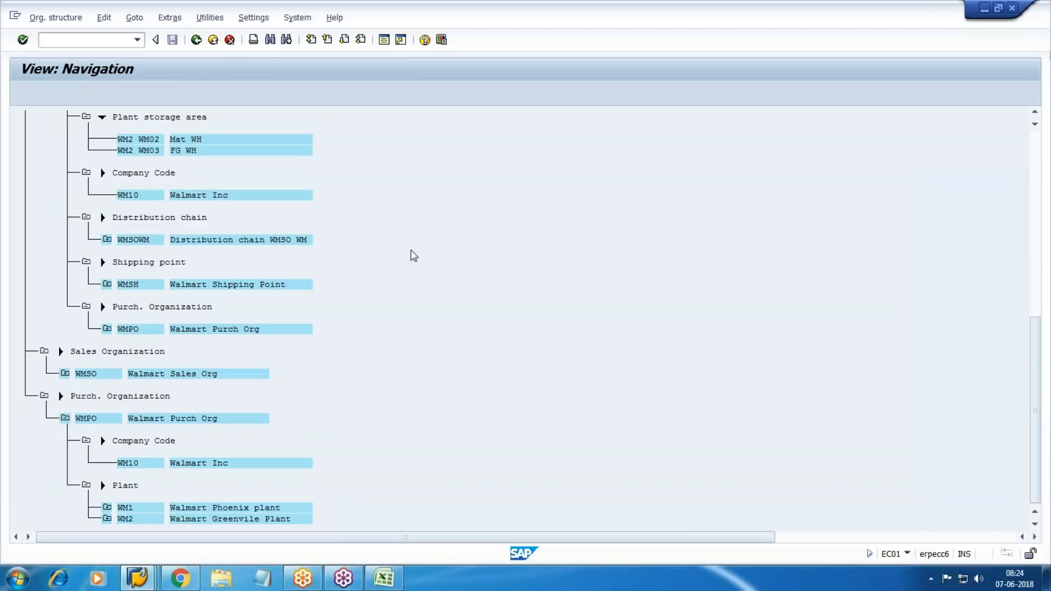
left_click(359, 395)
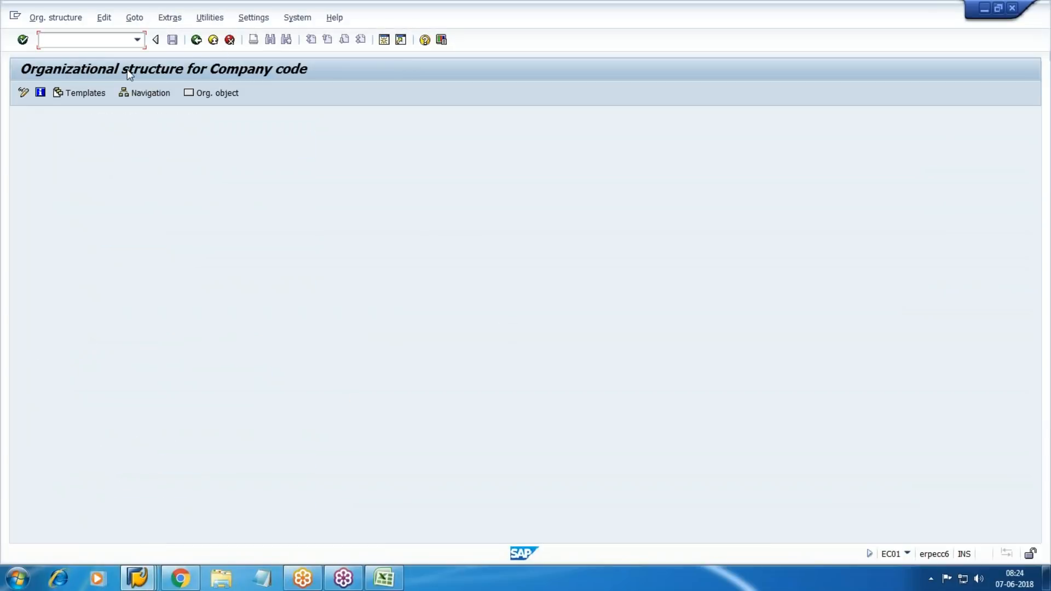
type("/NEC02")
key("Return")
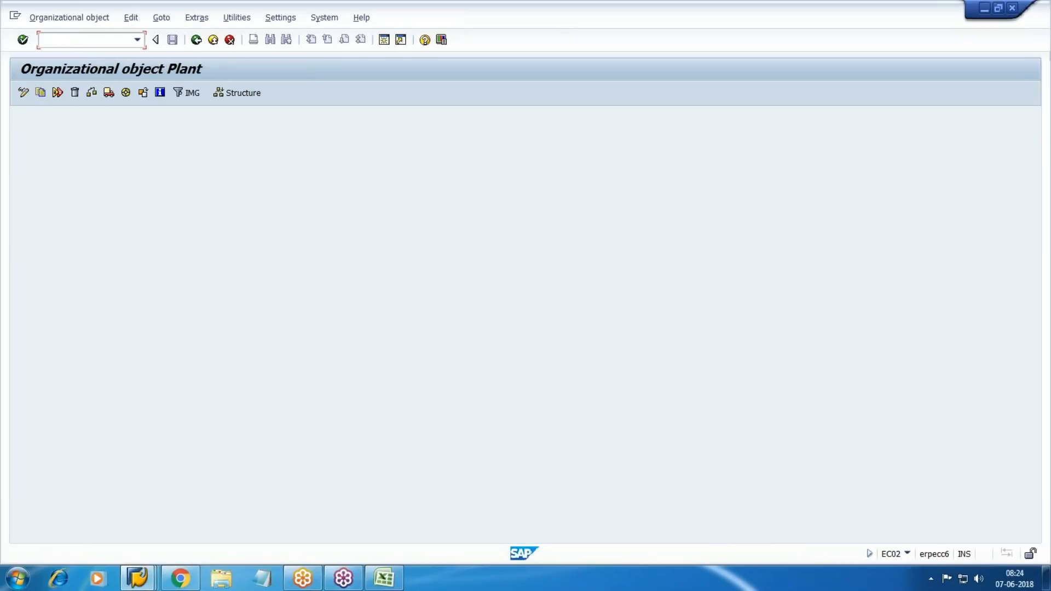
left_click(237, 93)
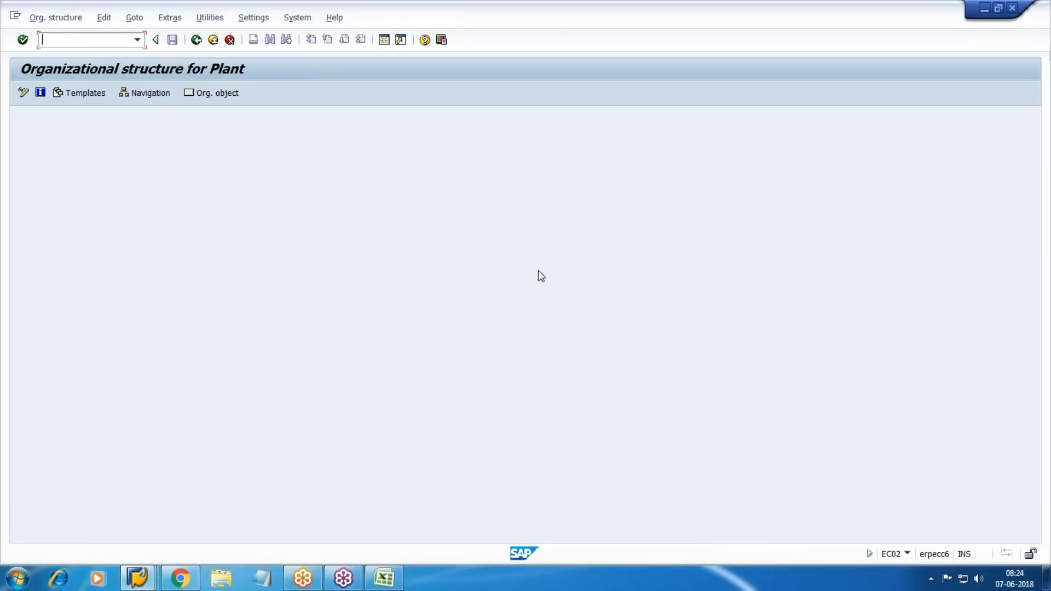
left_click(147, 94)
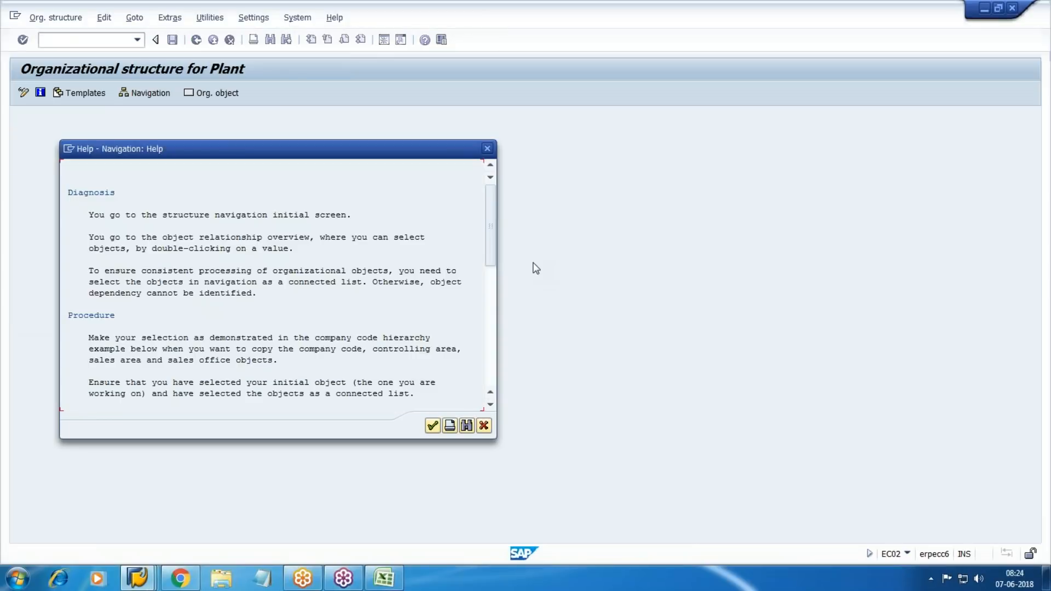
key("Return")
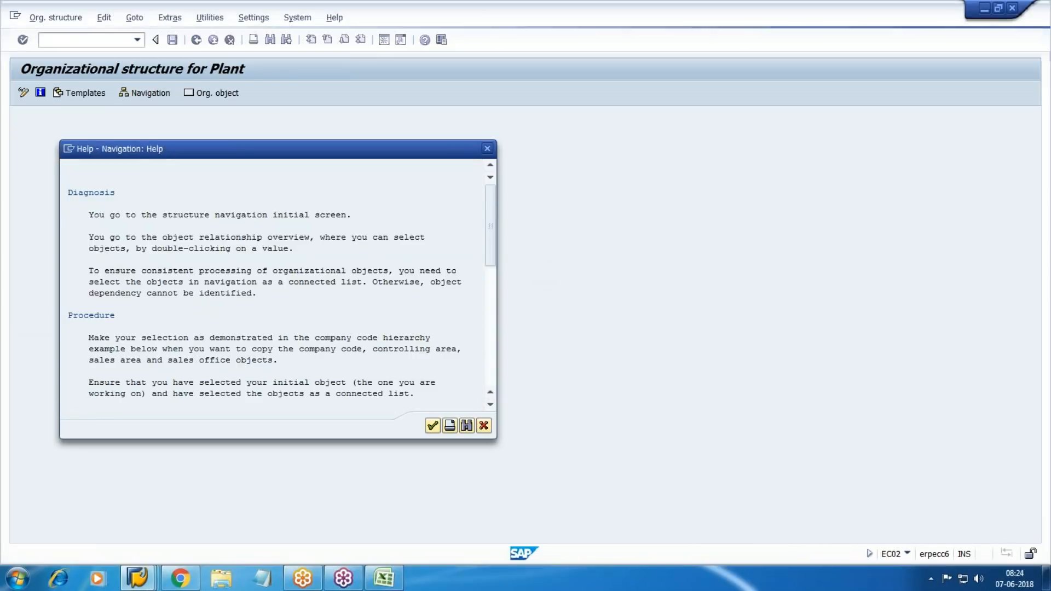
Try to find WM10 in the plant object list
key("ctrl+f")
key("BackSpace")
type("WM10")
key("Return")
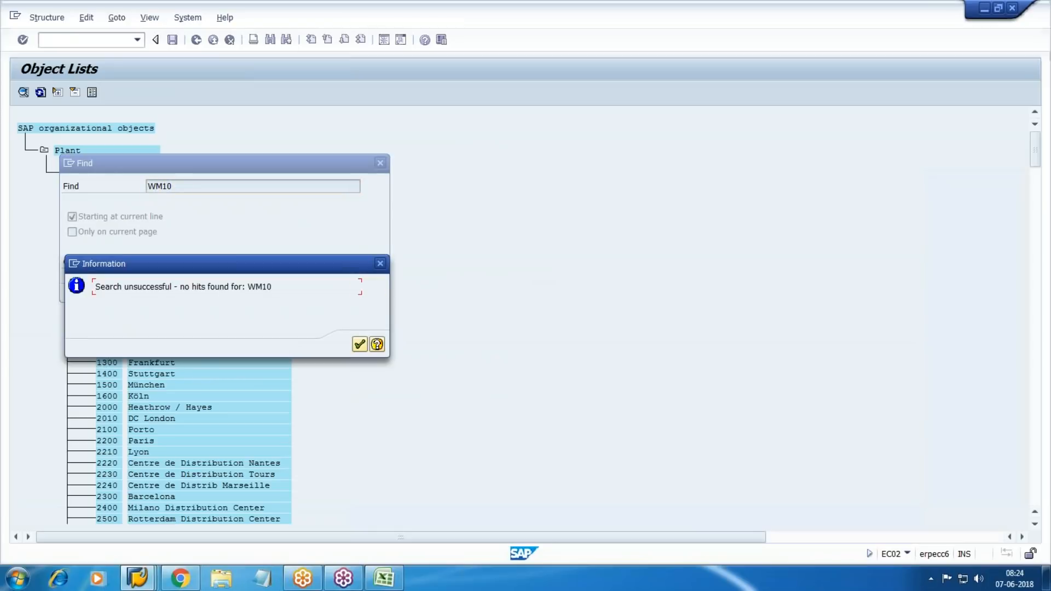
key("Return")
Find plant WM1, Walmart Phoenix plant, in the object list and open its navigation view
key("BackSpace")
type("WM1")
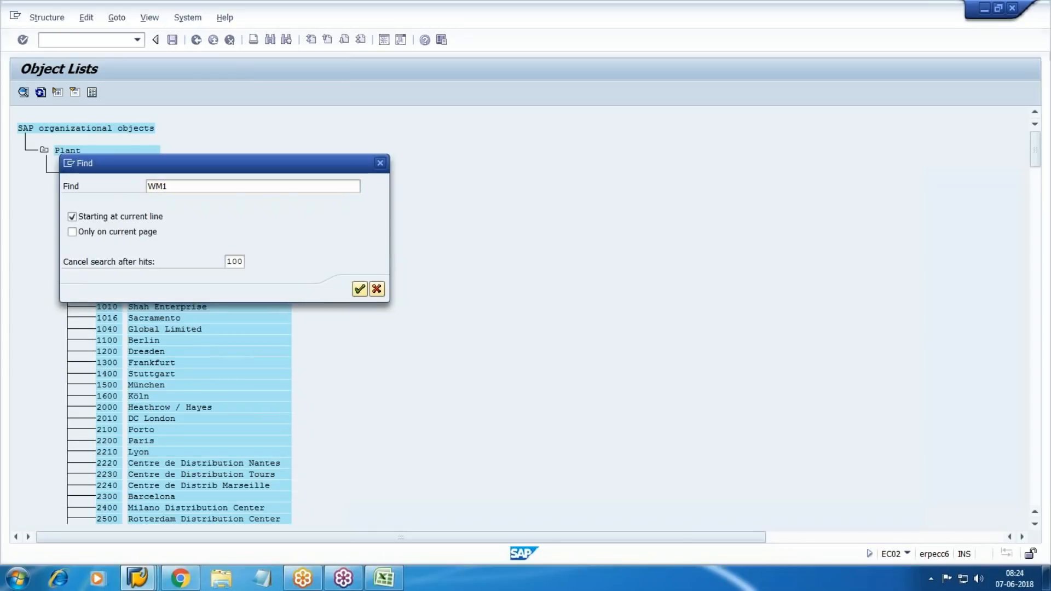
key("Return")
double_click(232, 157)
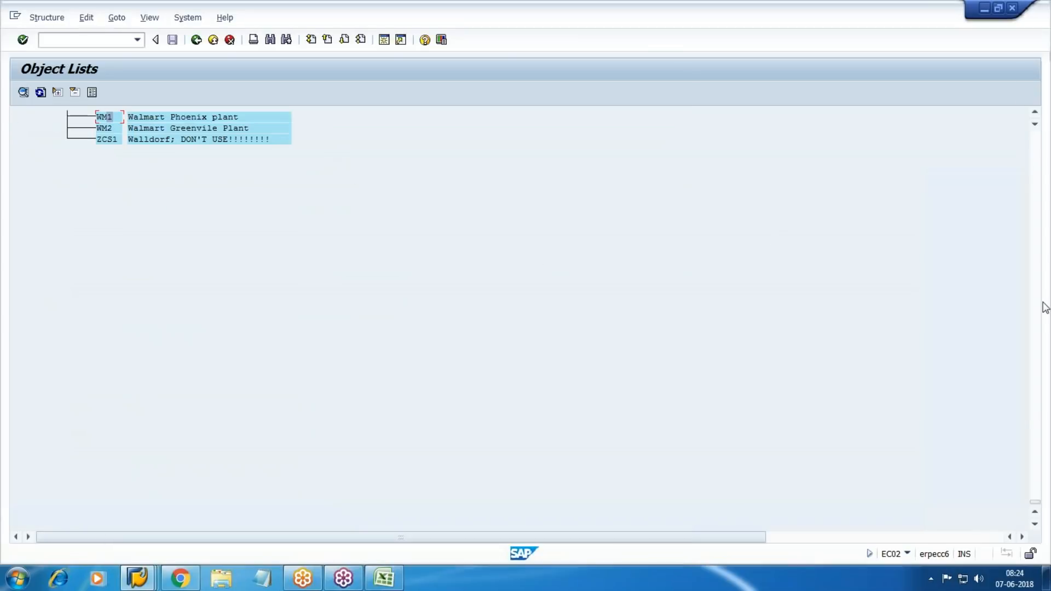
double_click(104, 117)
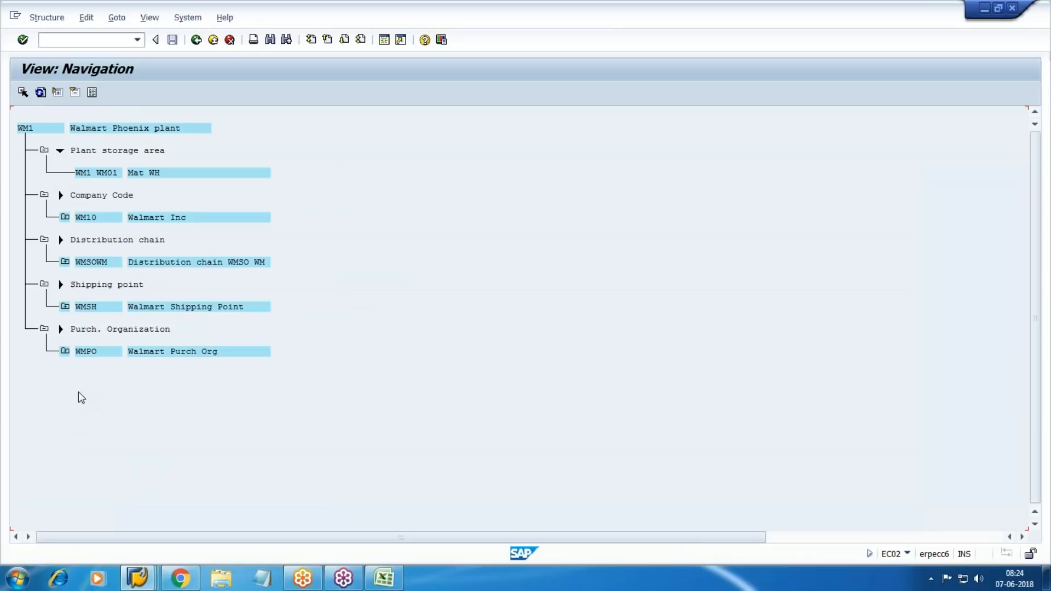
Switch to the Excel workbook and enter the label Rev in H7 with the amount 5000 in K7
left_click(385, 578)
left_click(375, 287)
left_click(344, 208)
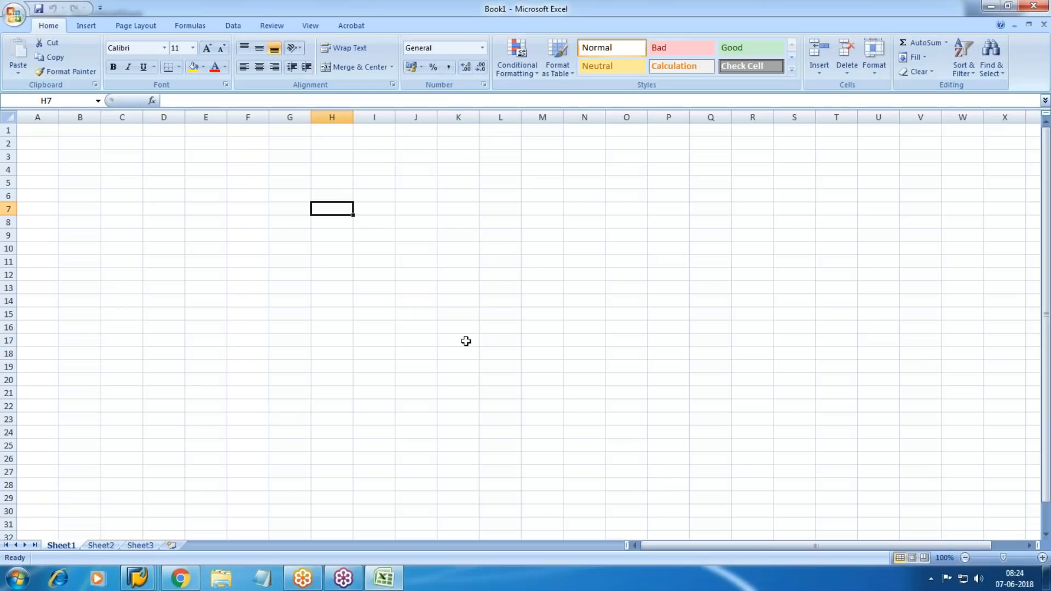
type("Rev")
key("Tab")
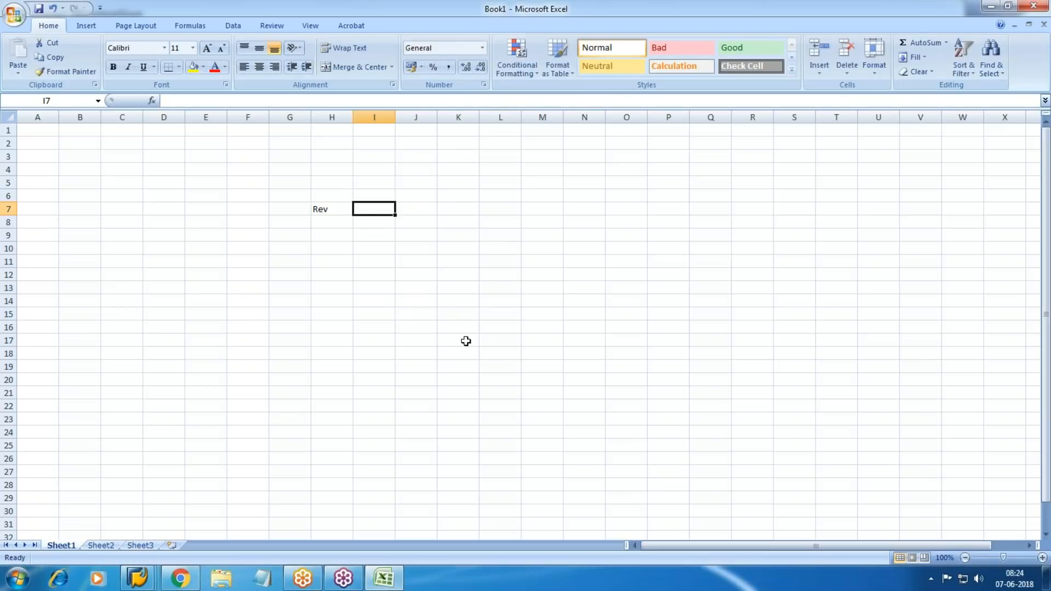
key("Right")
key("Right")
type("5000")
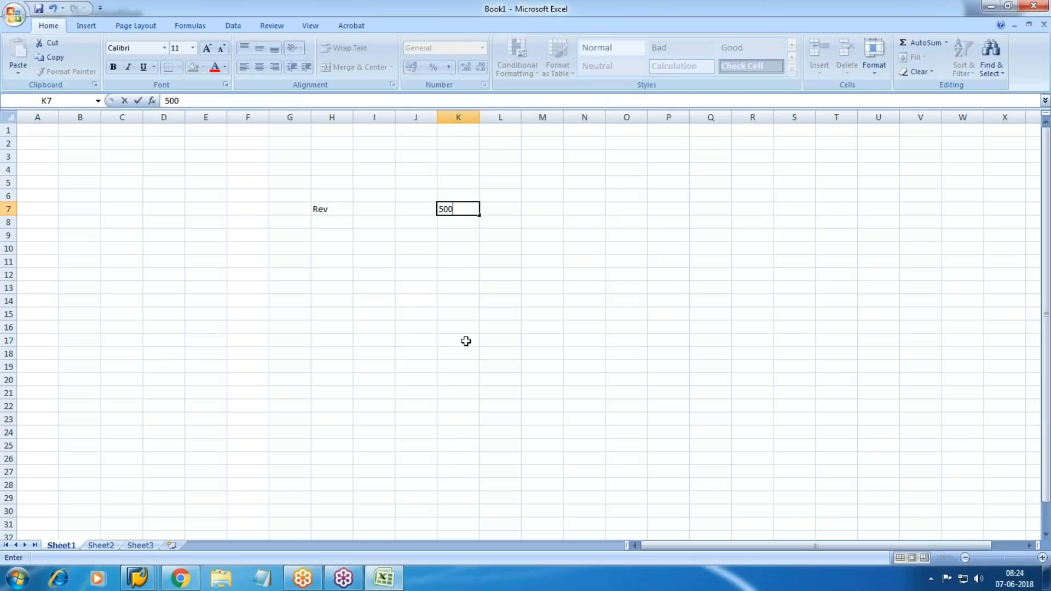
key("Return")
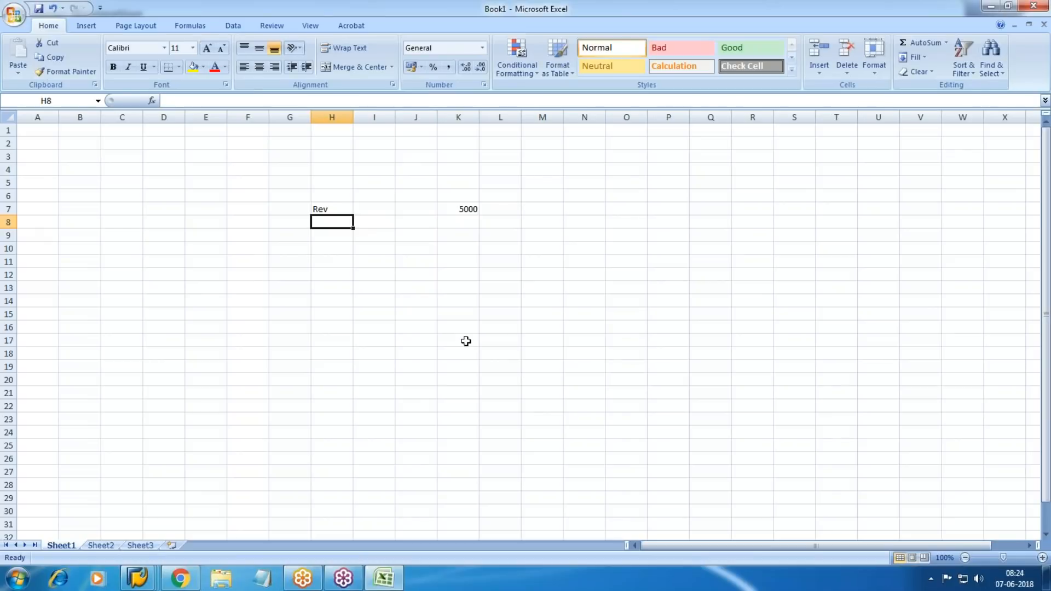
Label H8 as discount and calculate 1% of the revenue in K8 with =K7*1/100
type("discoun")
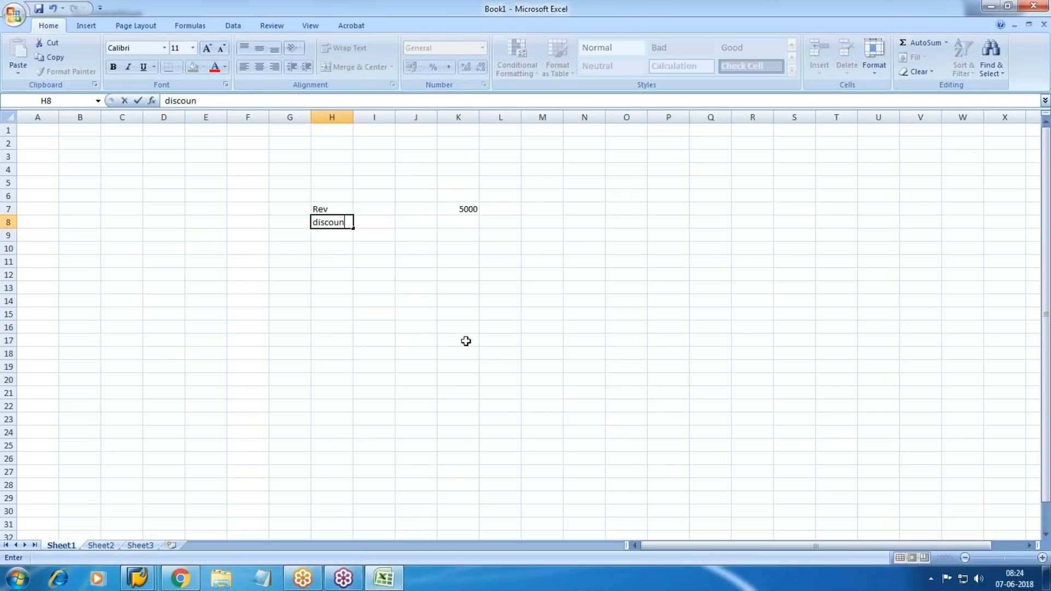
type("t")
key("Right")
key("Right")
key("Right")
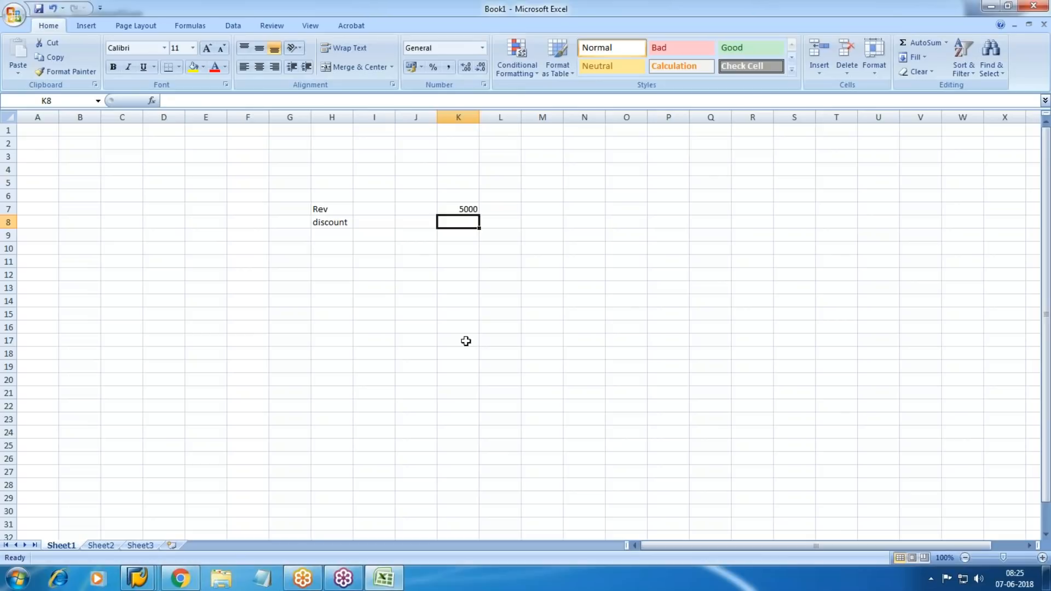
type("=K7*1/100")
key("Return")
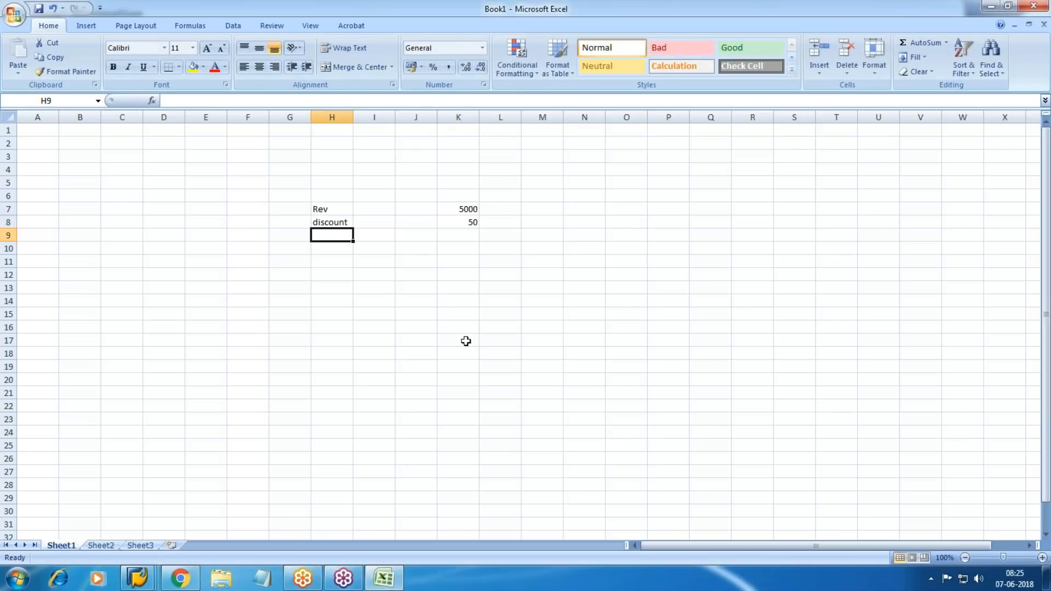
Label H9 as net Sales and subtract the discount from the revenue in K9 with =K7-K8
key("Right")
key("Right")
key("Right")
key("Left")
key("Left")
key("Left")
type("net")
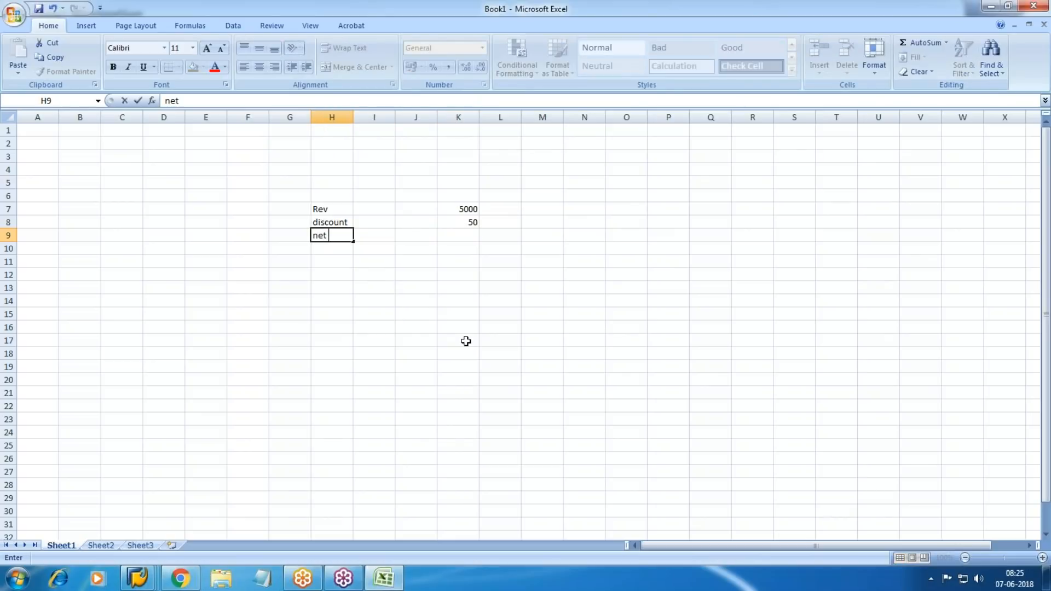
type(" Sales")
key("Right")
key("Right")
key("Right")
type("=")
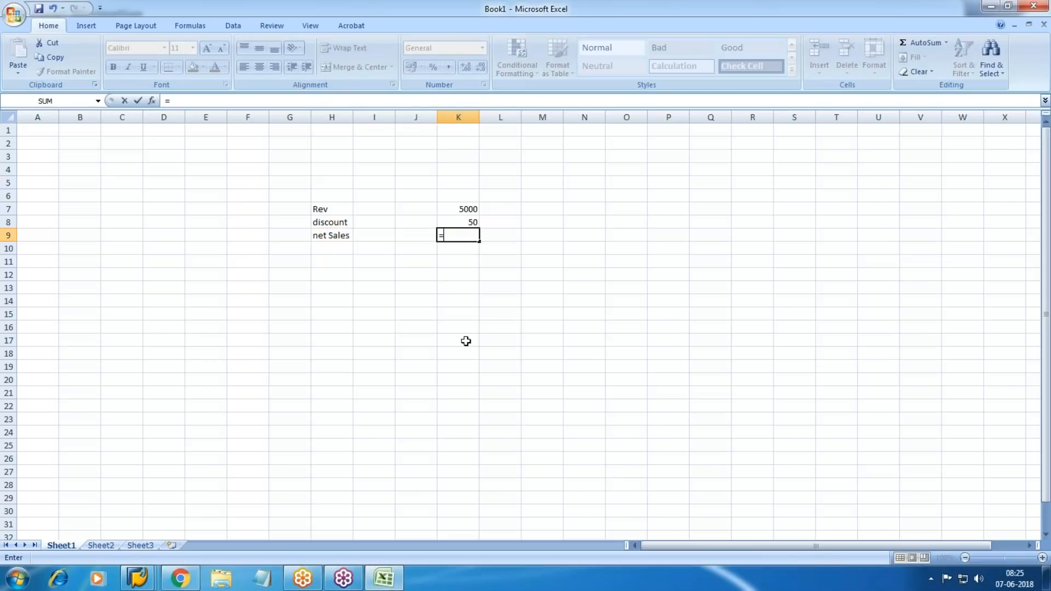
type("K7-K8")
key("Return")
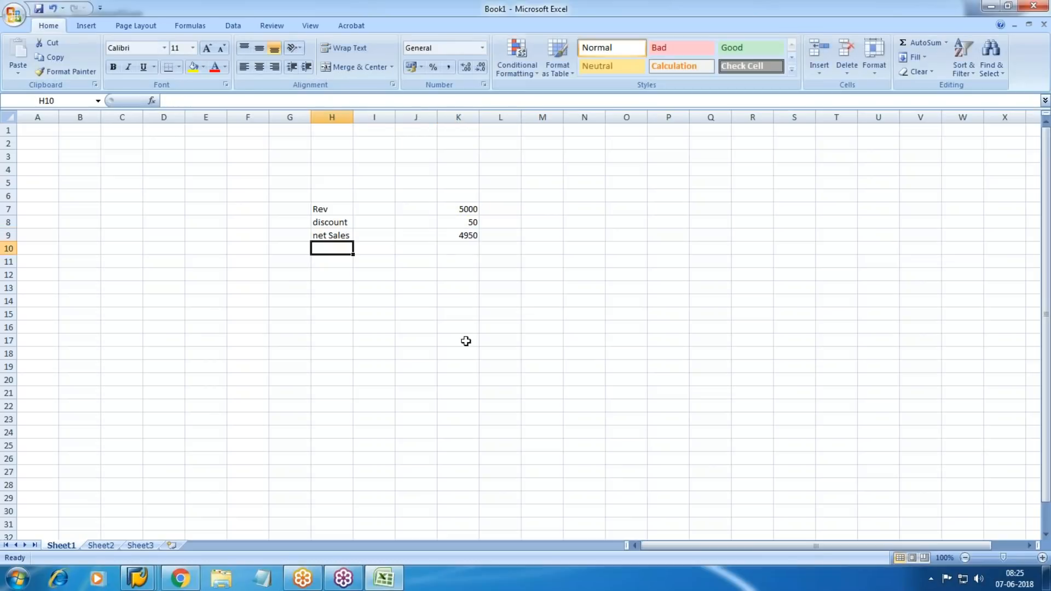
Label H10 as Tax and calculate 8% of the net sales in K10 with =K9*8/100
type("Tax")
key("Right")
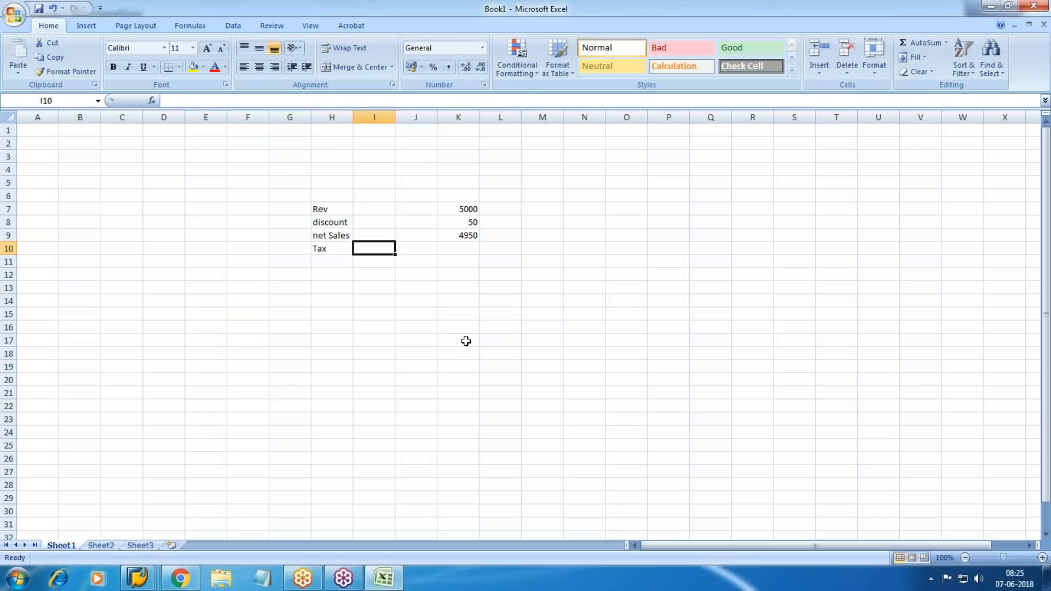
key("Right")
key("Right")
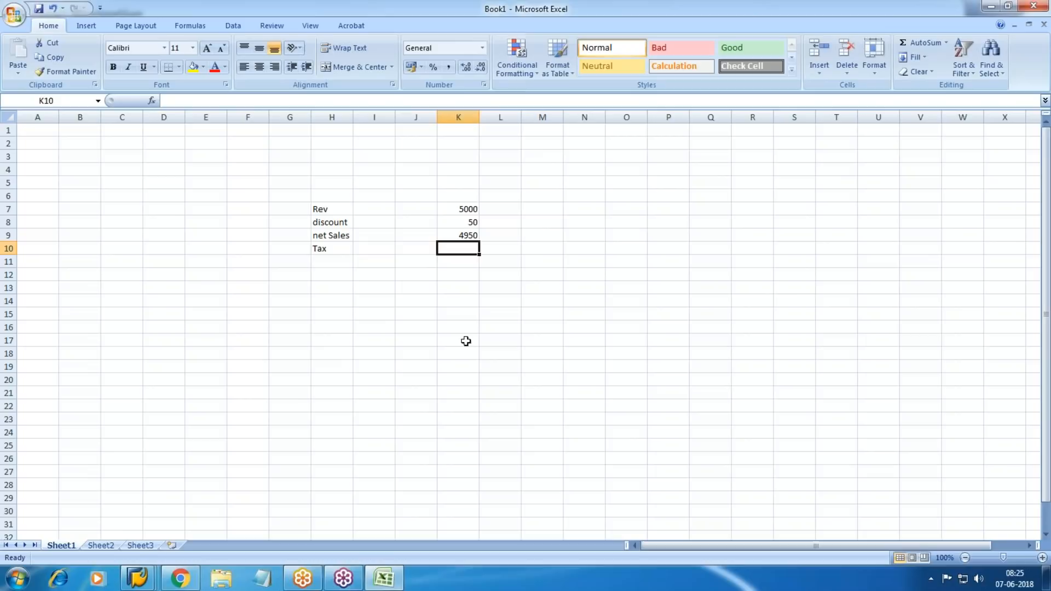
type("=")
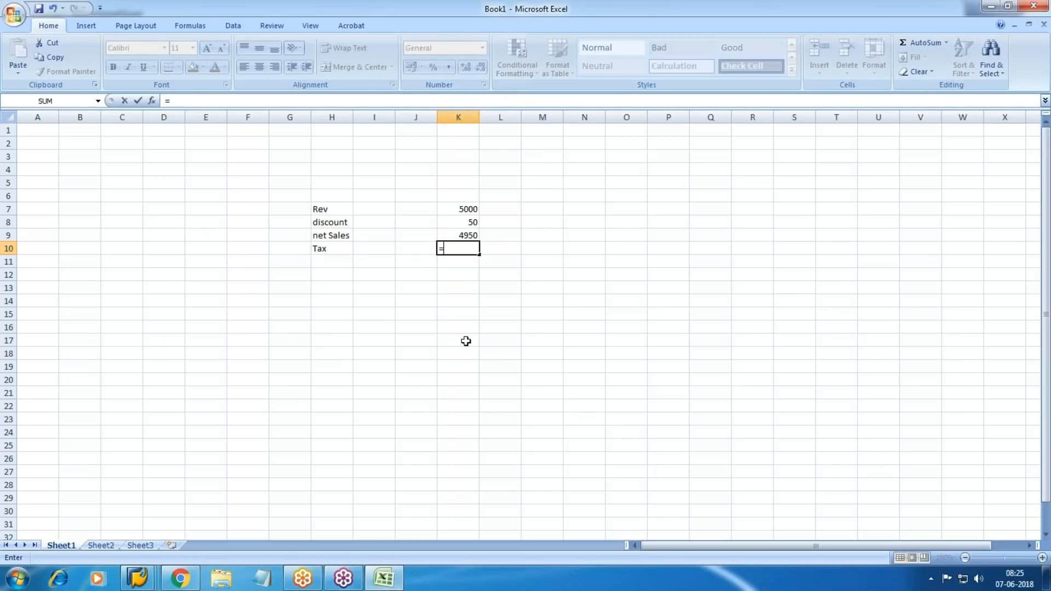
type("K9*8/100")
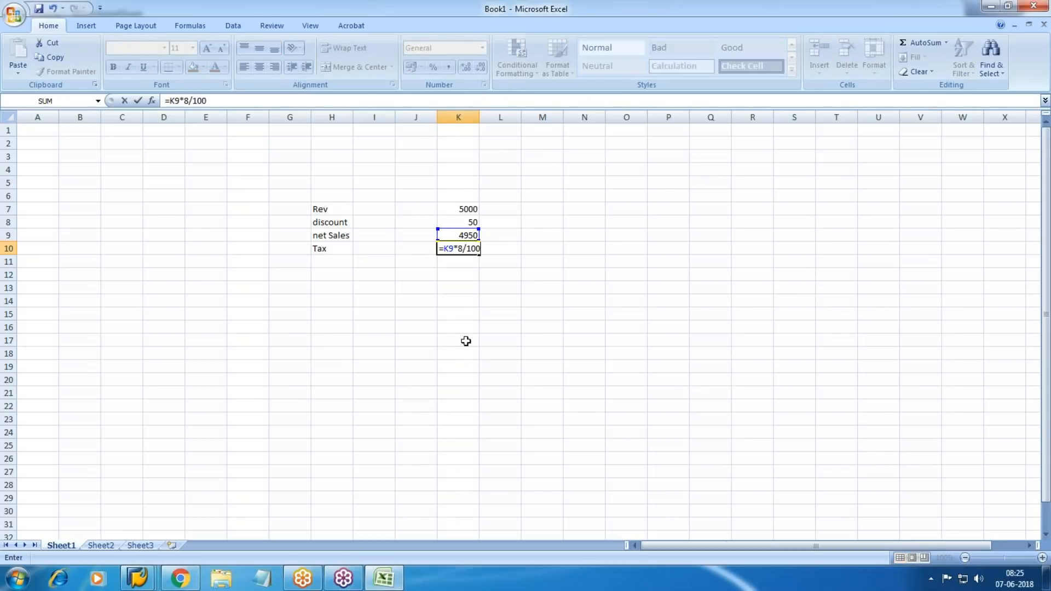
key("Return")
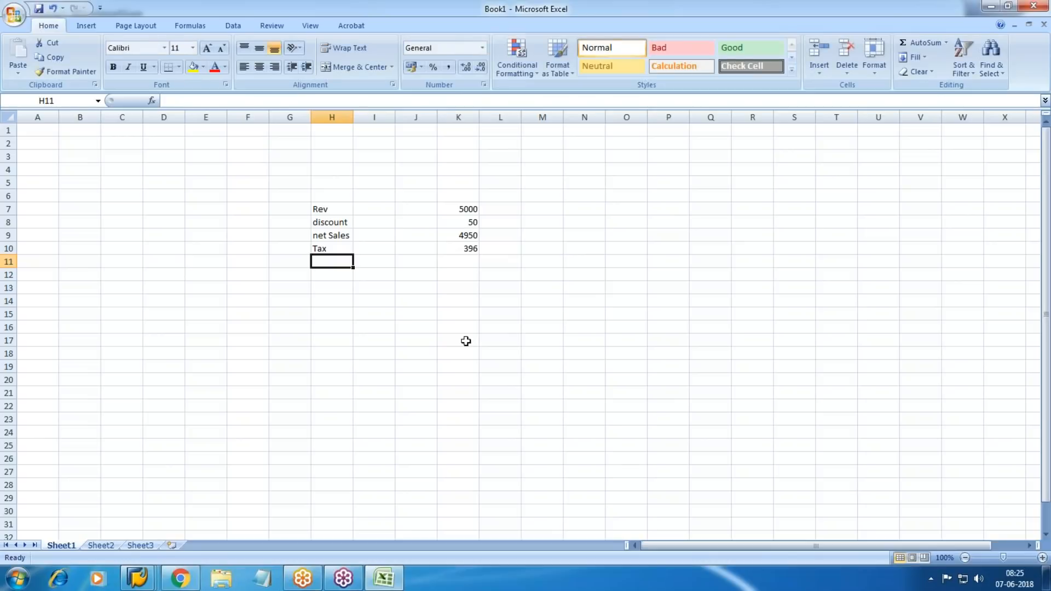
Total the net sales and tax in K11 with a SUM formula over K9:K10
key("Right")
key("Right")
key("Right")
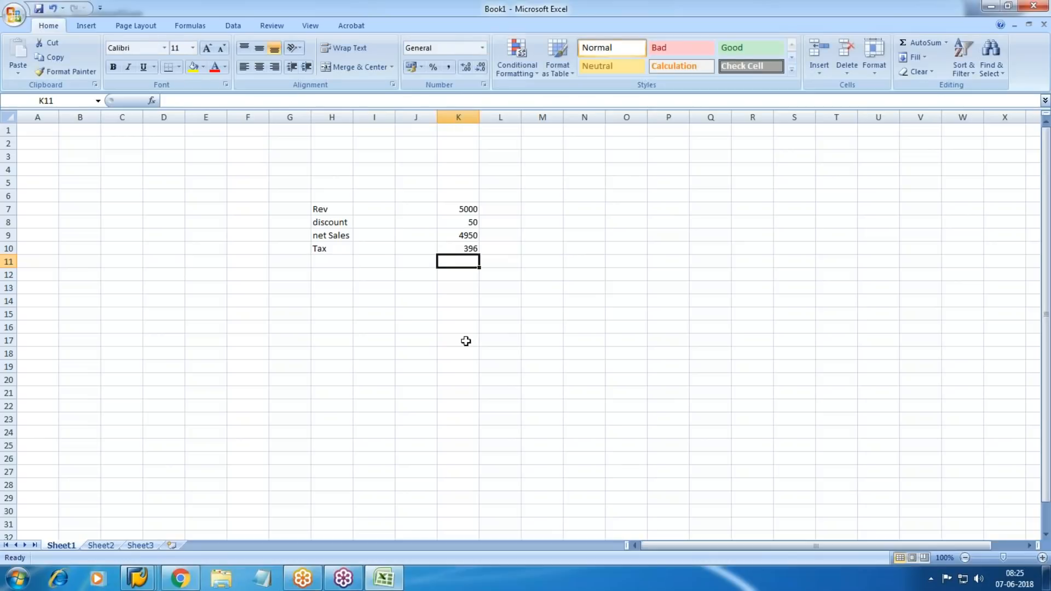
type("=sum(")
key("Up")
key("shift+Up")
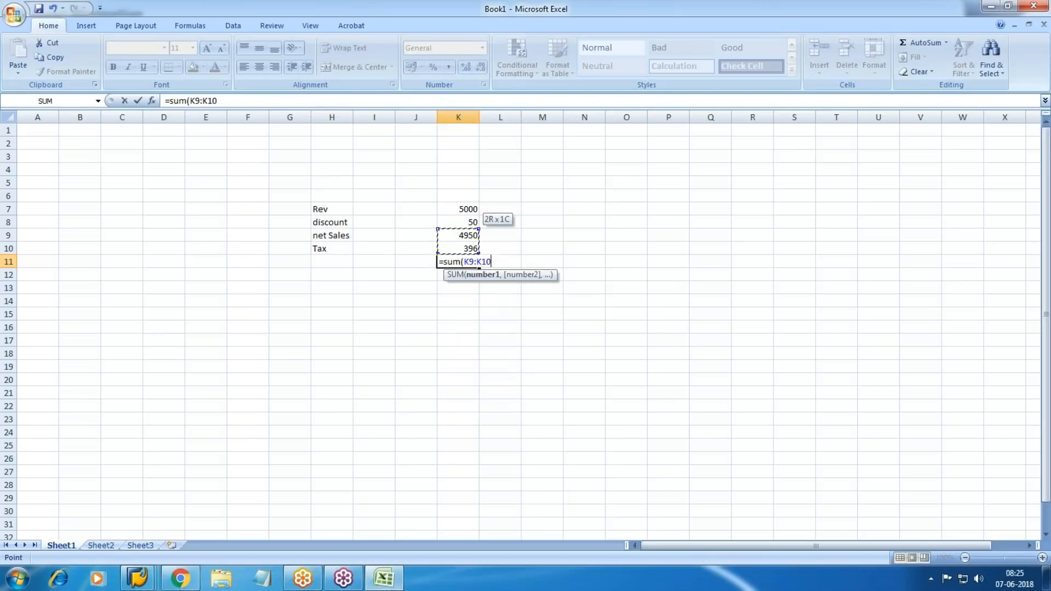
key("Return")
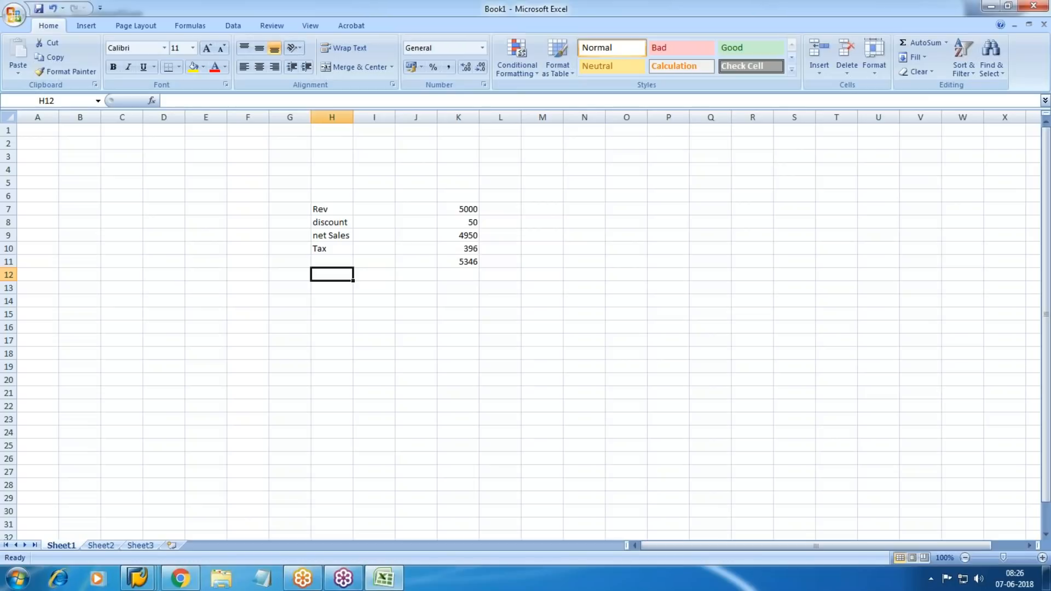
Enter the condition types PR00 for revenue in J7, K007 for discount in J8 and MWST for tax in J10
left_click(426, 209)
left_click(1046, 578)
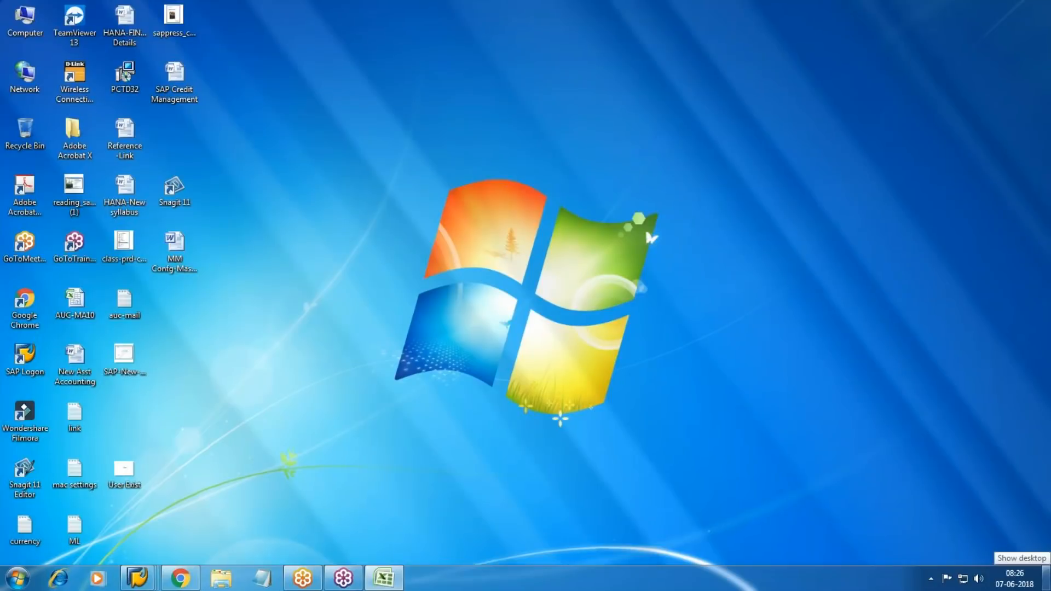
left_click(1047, 578)
type("PR00")
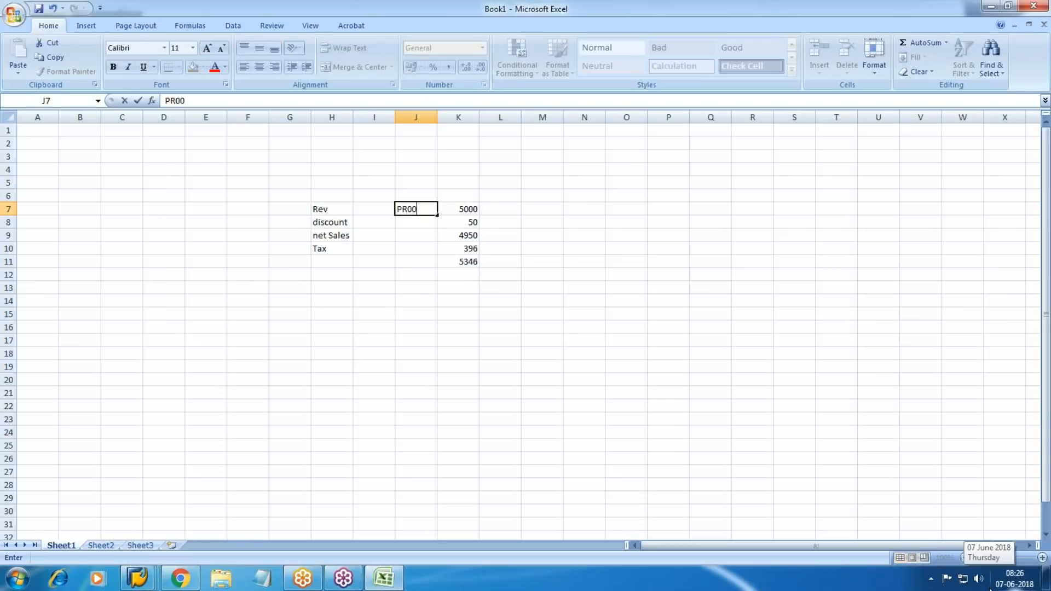
key("Return")
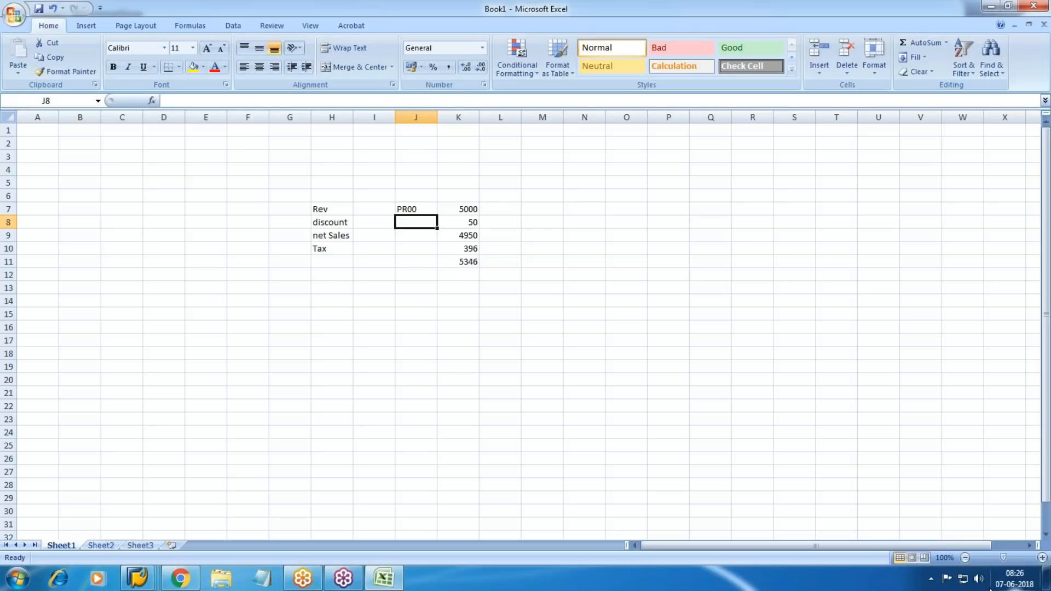
type("K007")
key("Return")
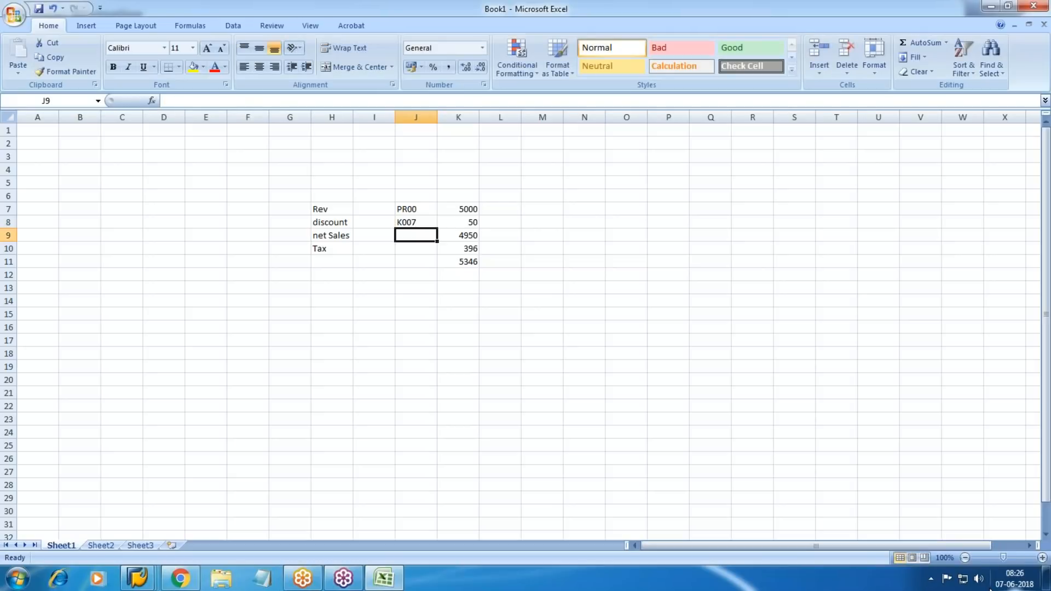
key("Down")
type("MWST")
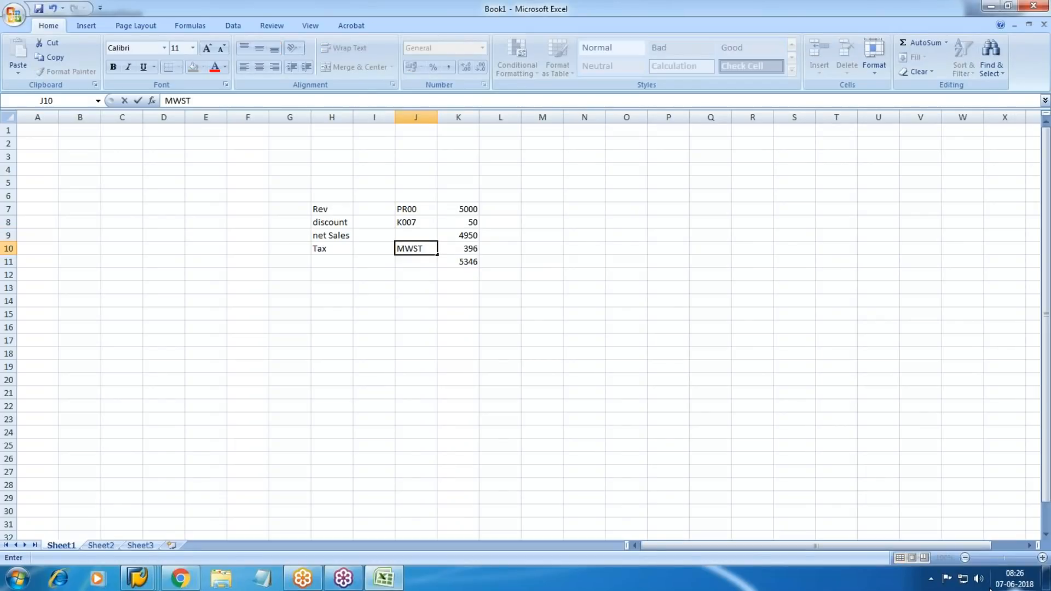
key("Return")
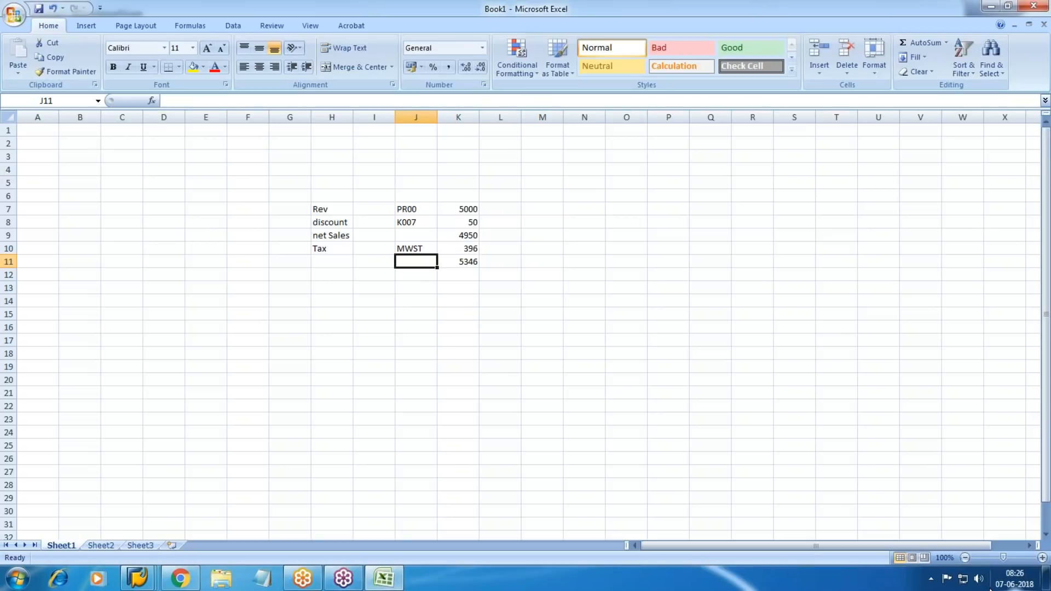
Check the discount calculation in K8 and the revenue amount in K7
key("Up")
key("Up")
key("Up")
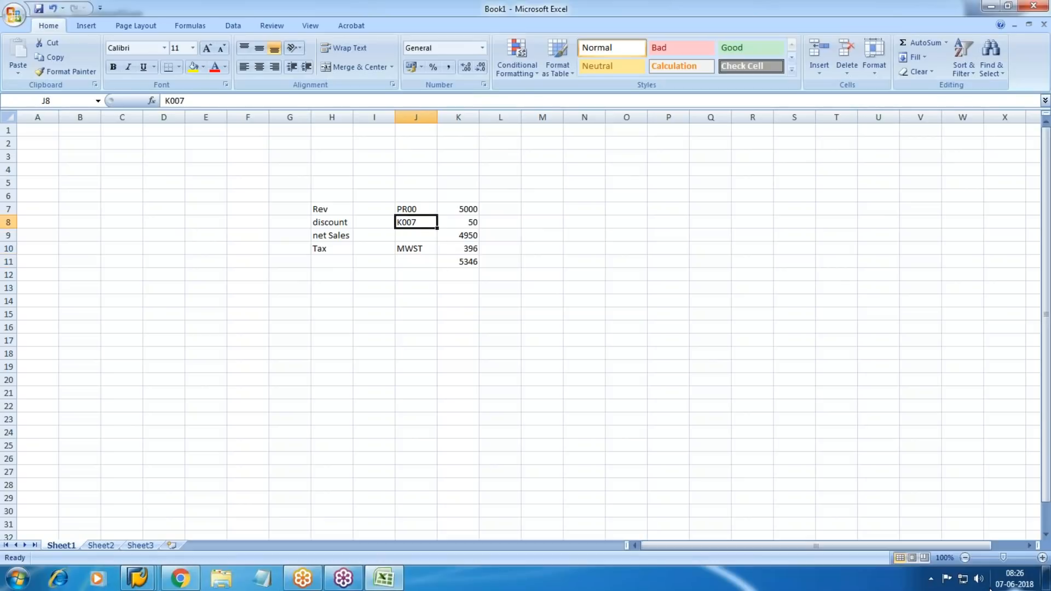
key("Right")
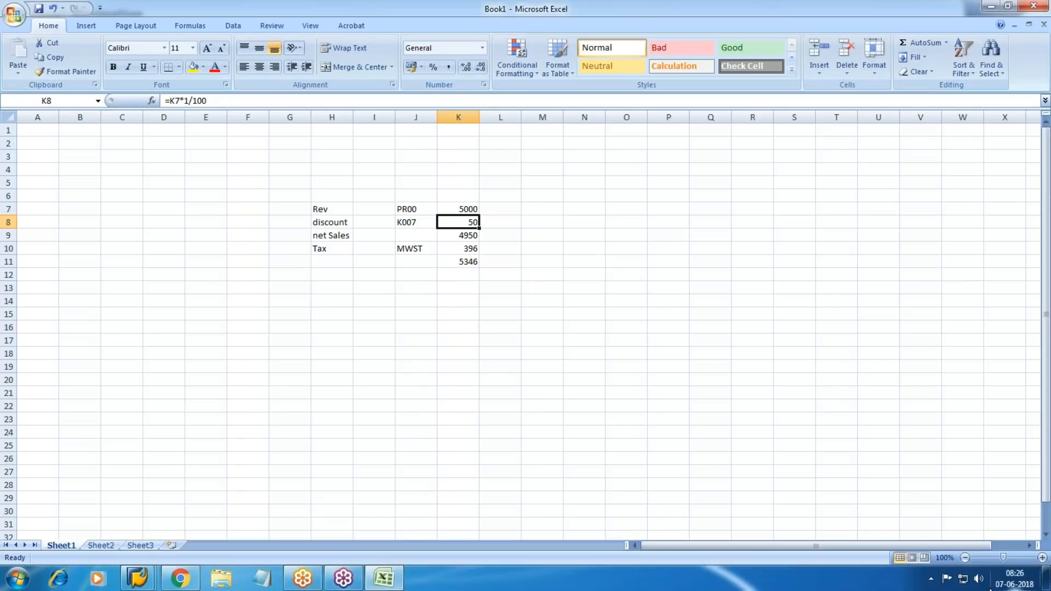
key("Up")
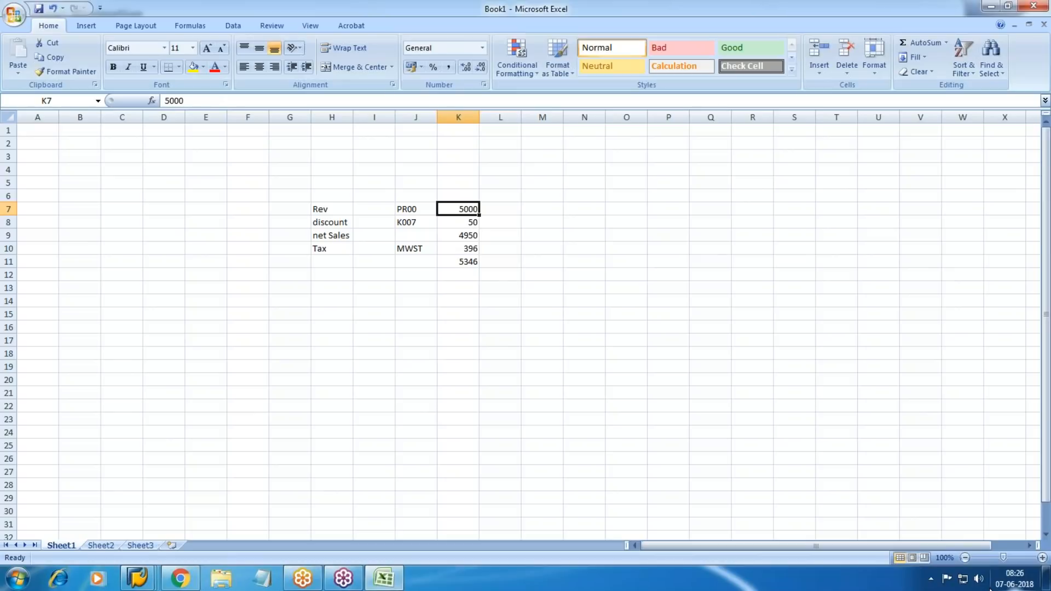
key("Right")
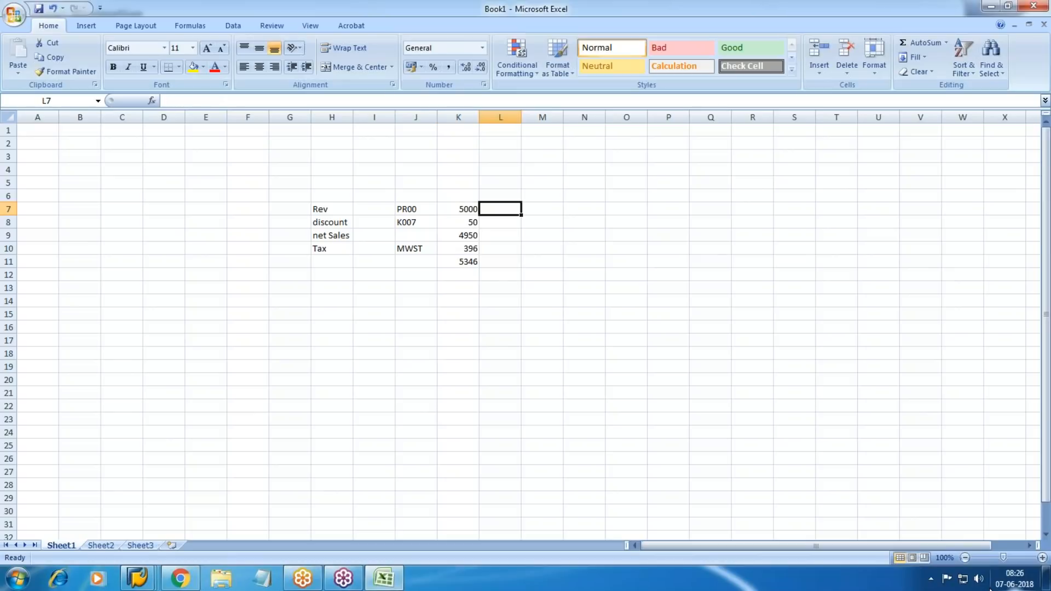
key("Up")
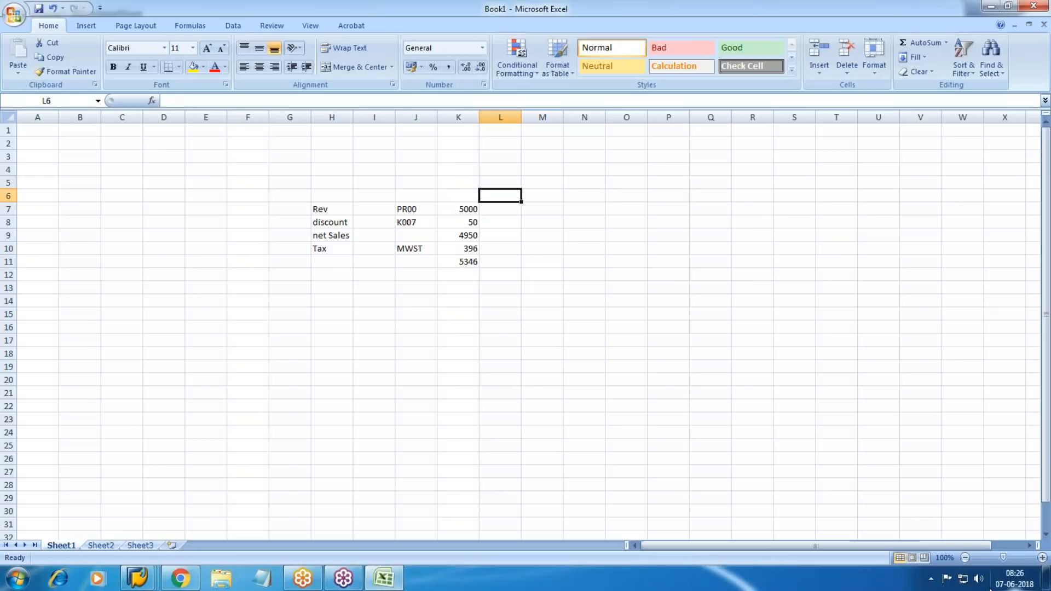
type("ERL")
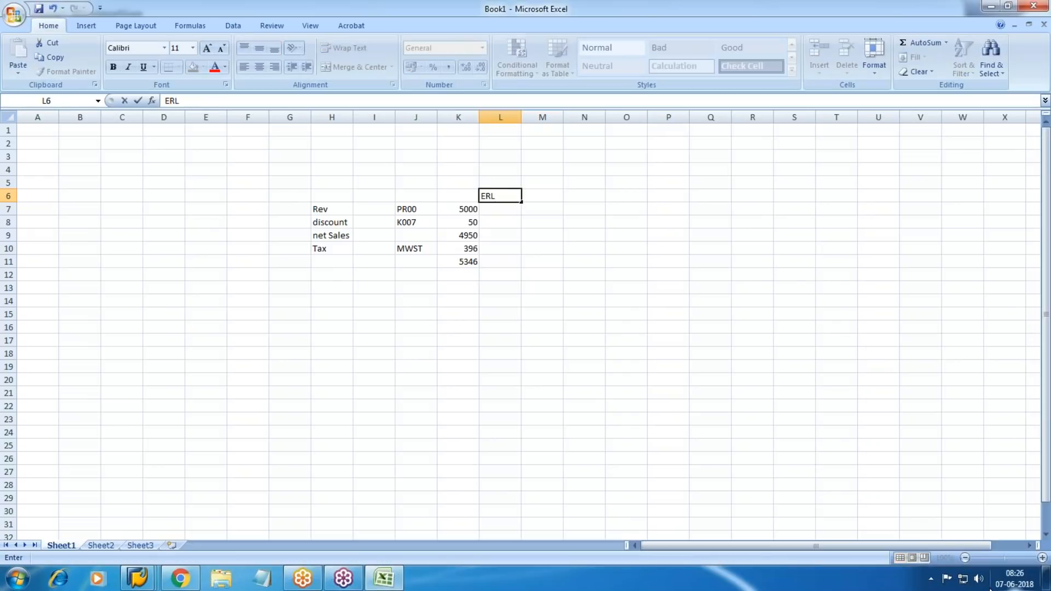
key("Escape")
key("Down")
Enter ERL in L7 and the placeholder XXX in M7 for the revenue row
type("ERL")
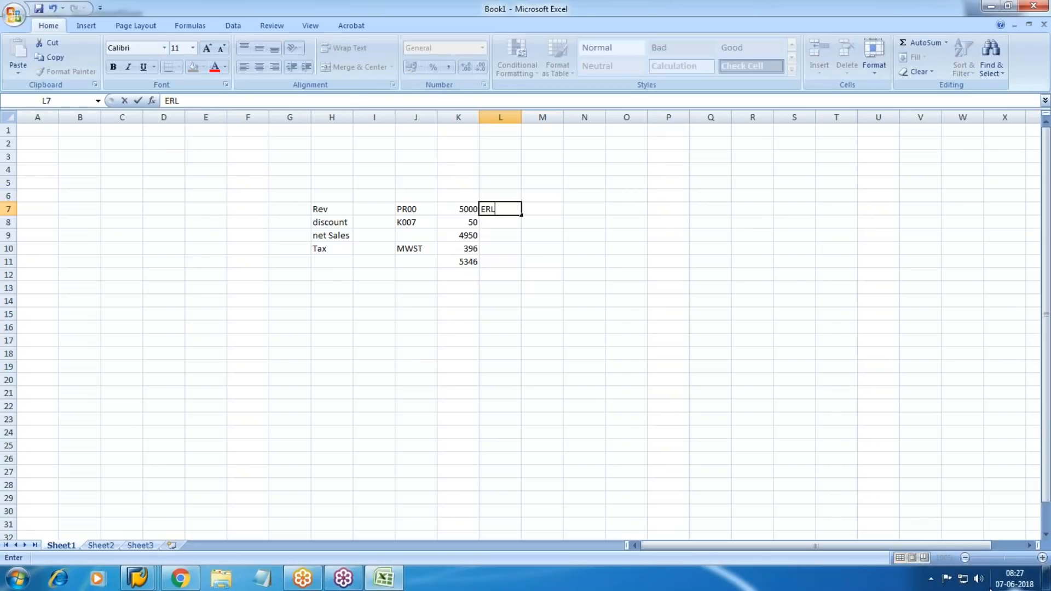
key("Return")
key("Up")
key("Tab")
type("XXX")
key("Return")
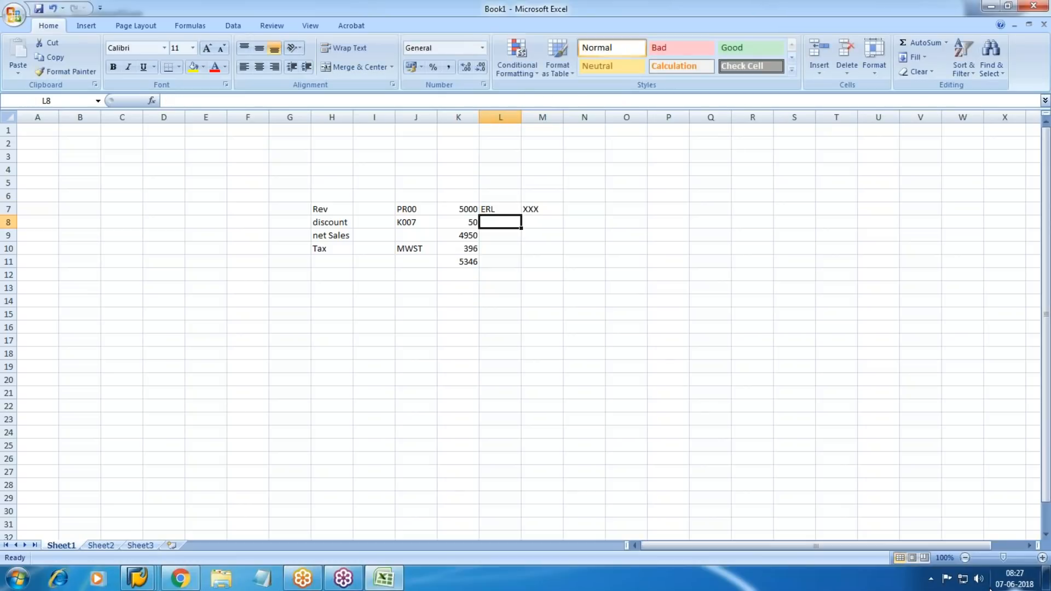
Enter ERS in L8 and the placeholder YYY in M8 for the discount row
type("ERS")
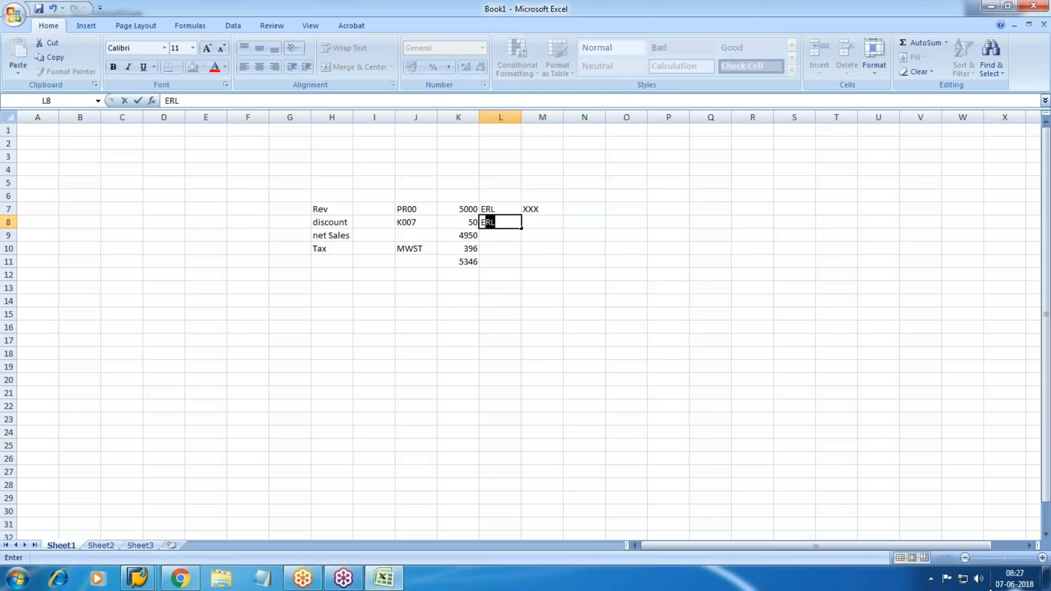
key("Tab")
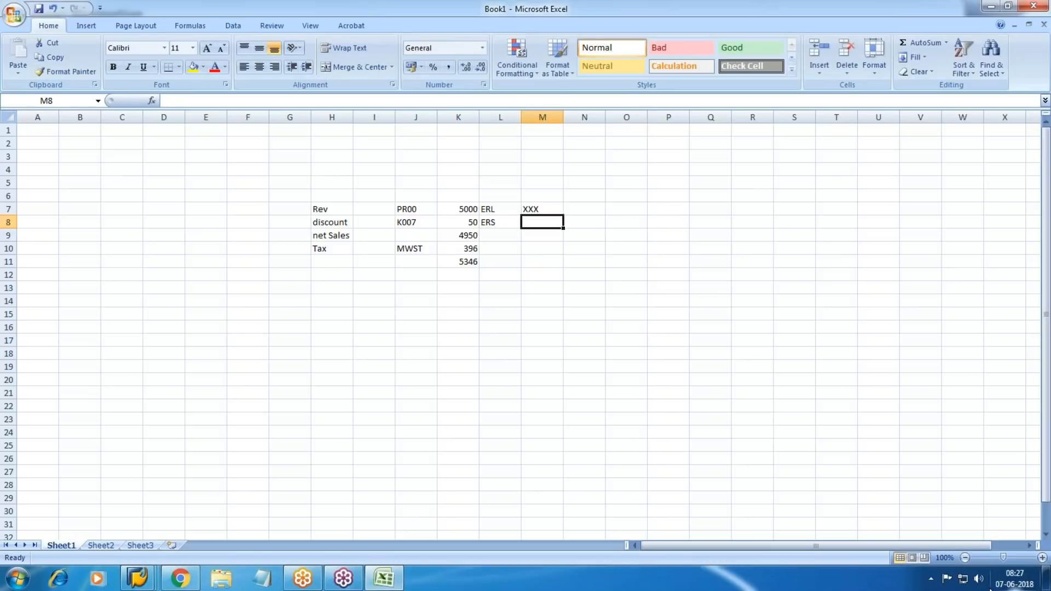
type("YYY")
key("Return")
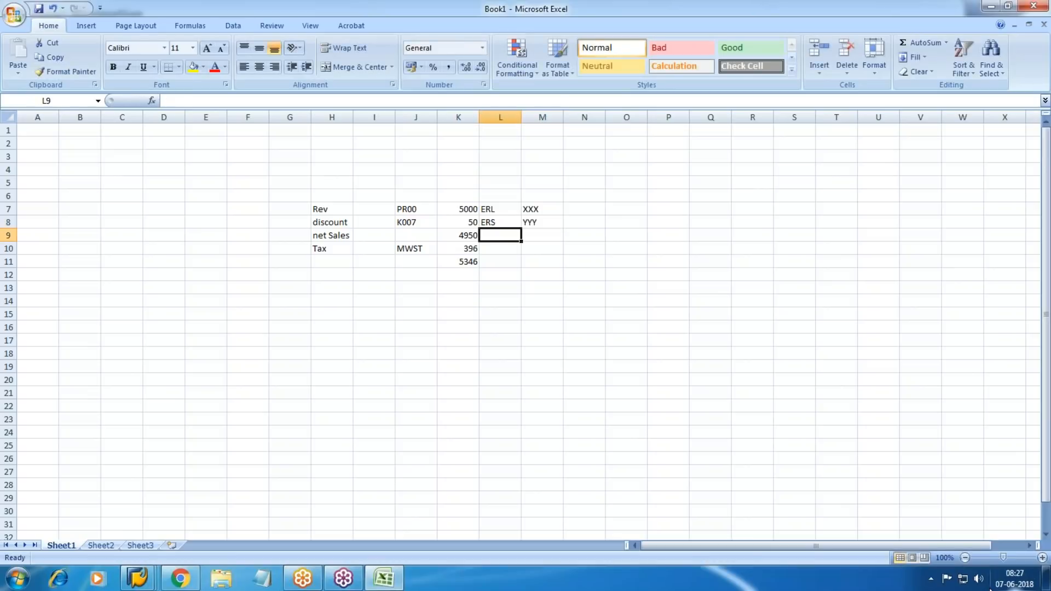
Enter MWS in L10 and the placeholder ZZZ in M10 for the tax row
key("Down")
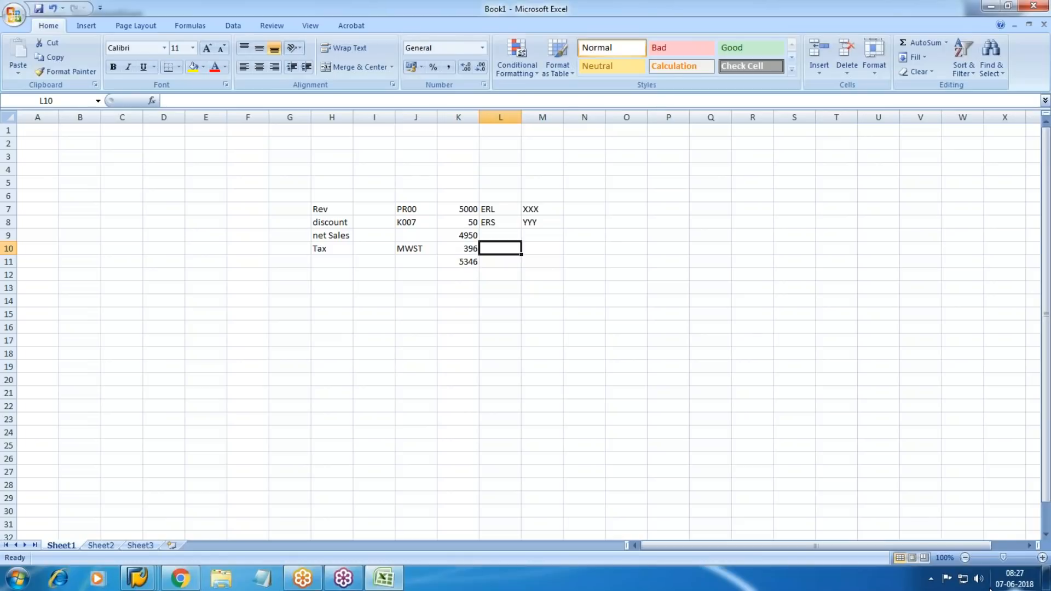
type("MWS")
key("Tab")
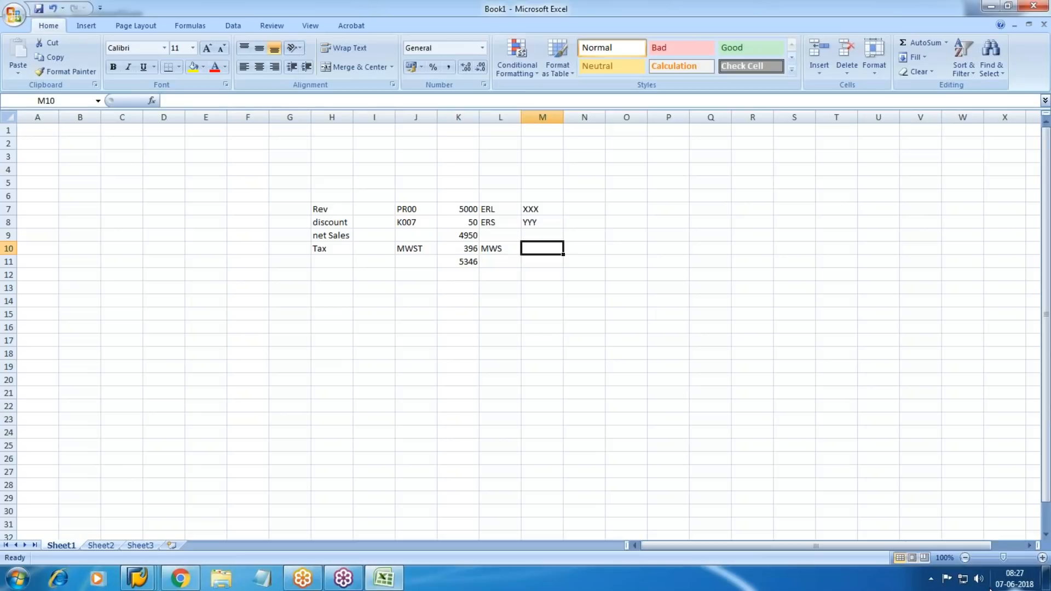
type("ZZZ")
key("Return")
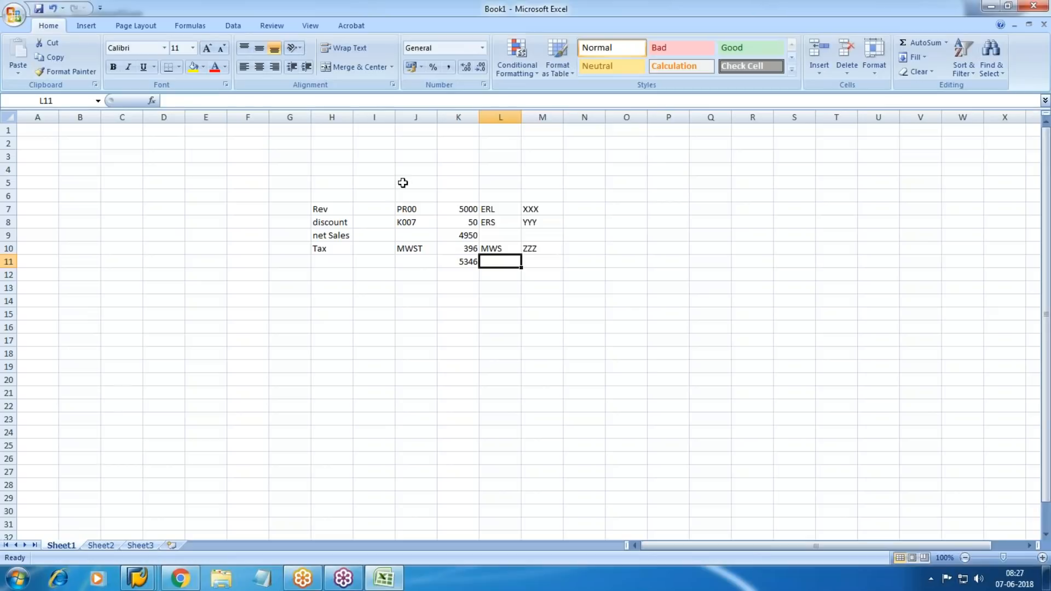
Compare the condition types in column J with the placeholder entries in column M
left_click_drag(416, 183, 404, 261)
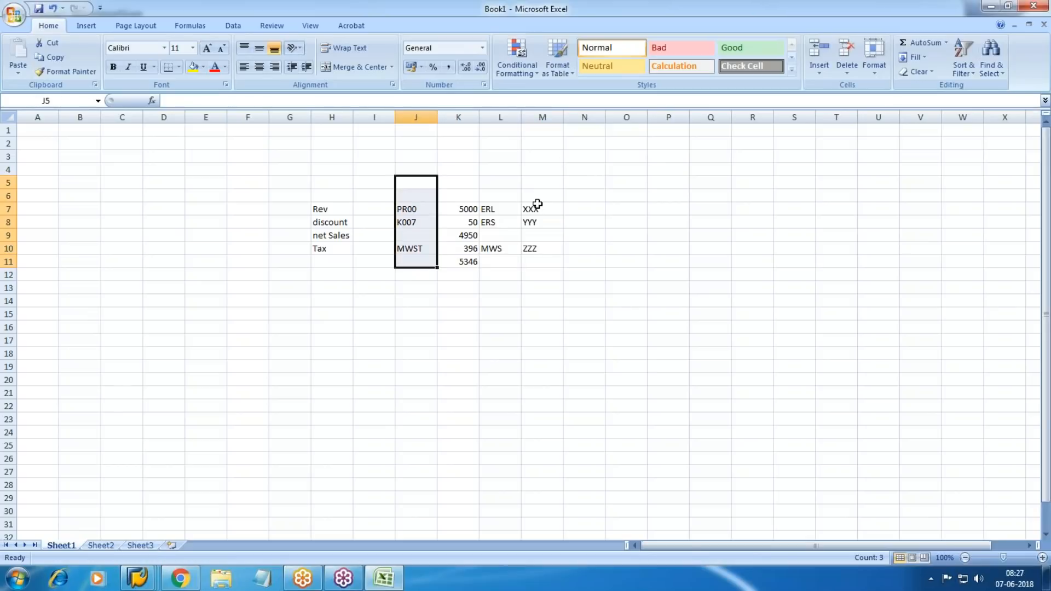
left_click_drag(538, 198, 540, 264)
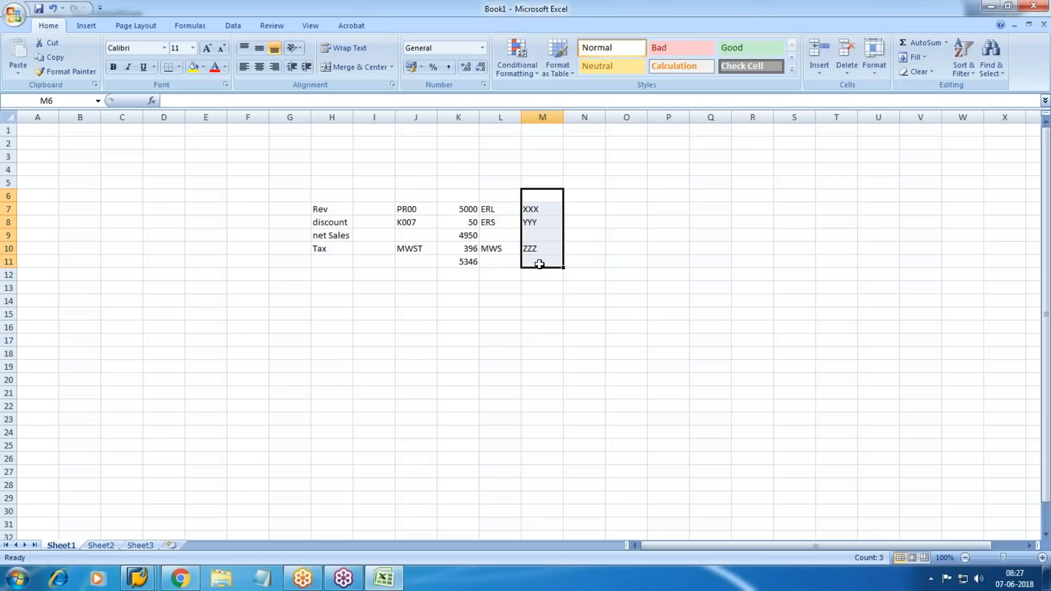
left_click(390, 302)
left_click_drag(399, 208, 420, 252)
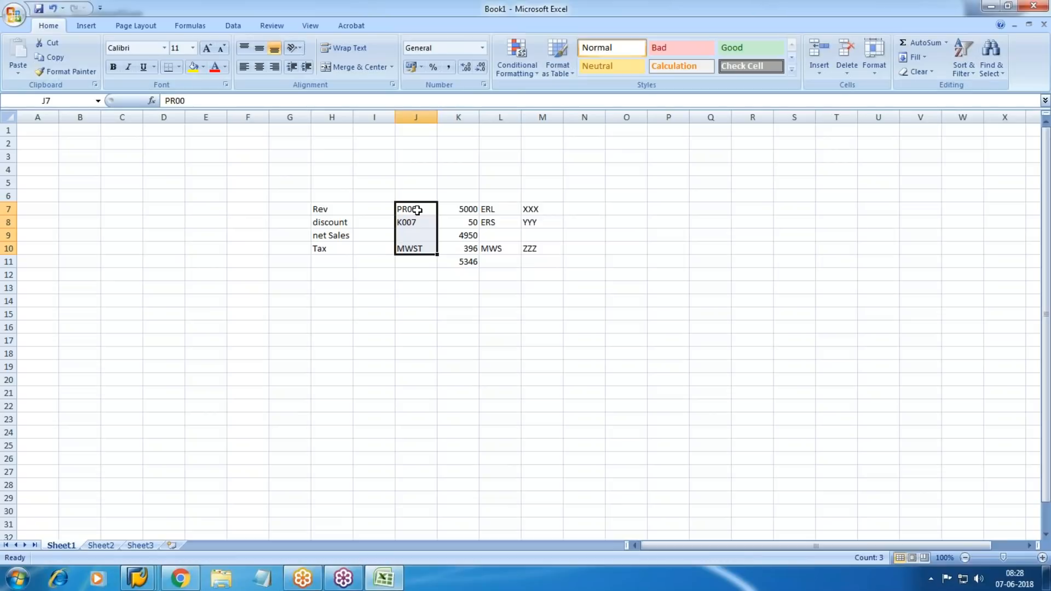
left_click(448, 309)
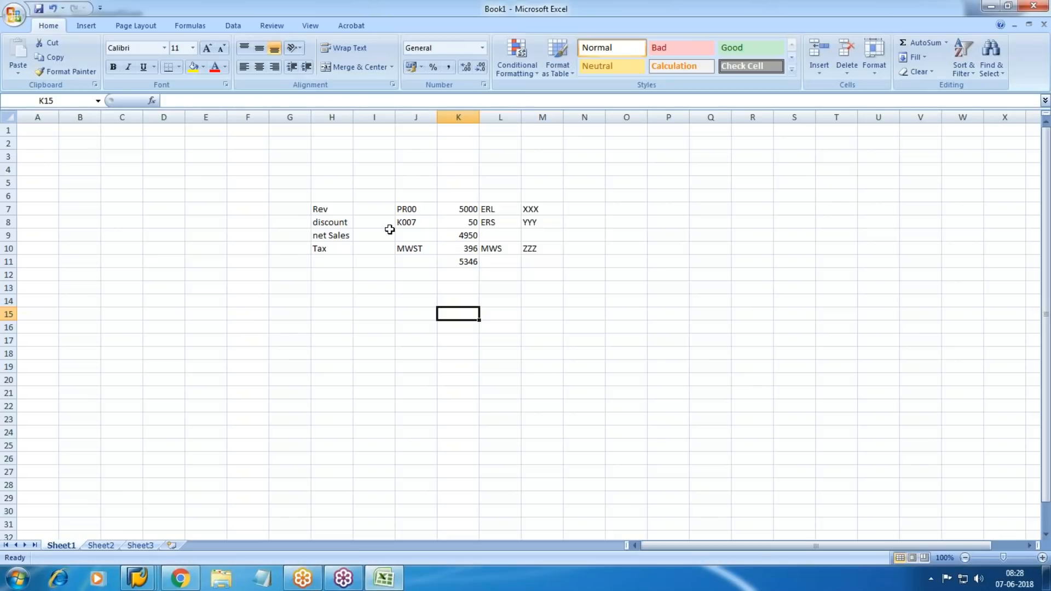
Enter 500 in K4 and 10 in L4 above the revenue row
left_click(465, 208)
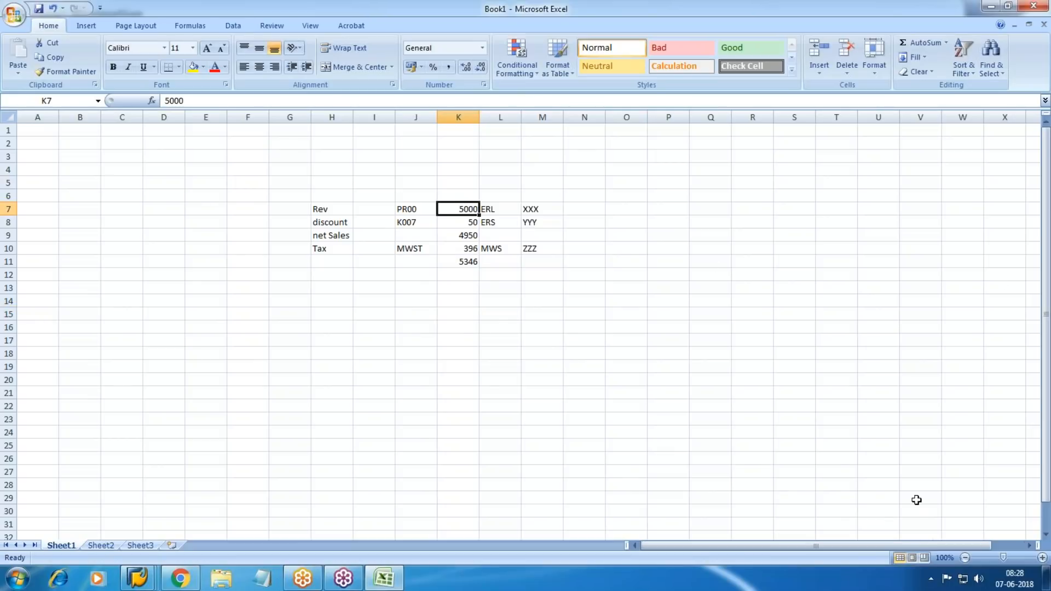
key("Up")
key("Up")
key("Up")
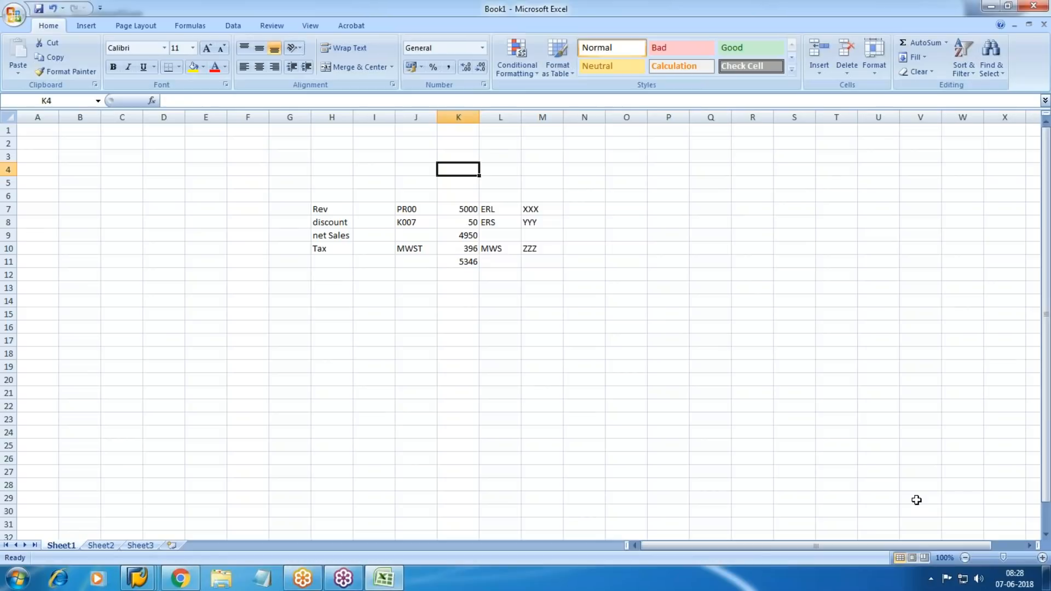
type("60")
key("Escape")
type("500")
key("Return")
key("Up")
key("Right")
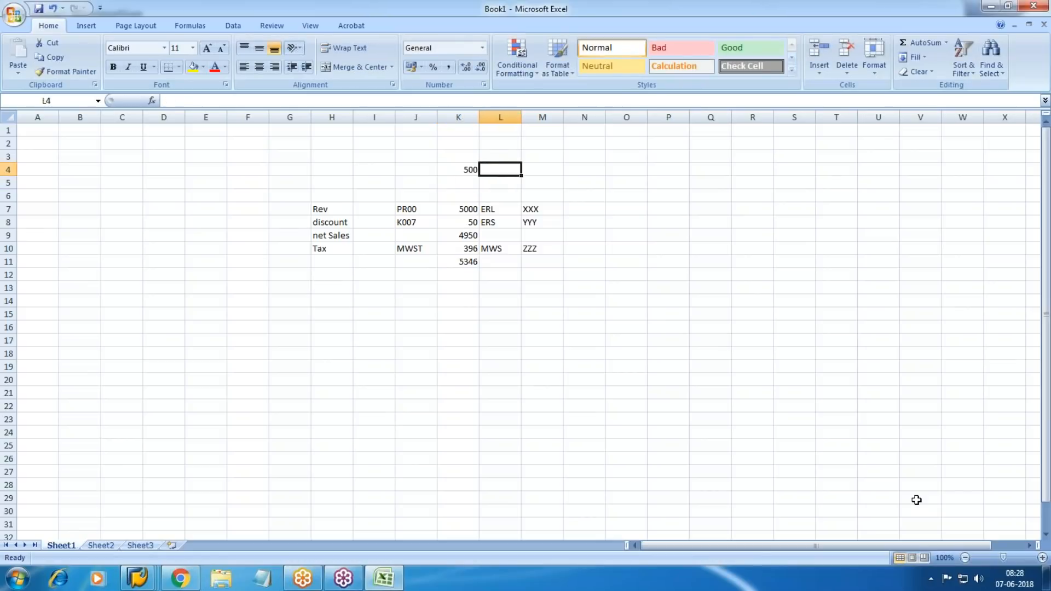
type("10")
key("Return")
key("Down")
key("Down")
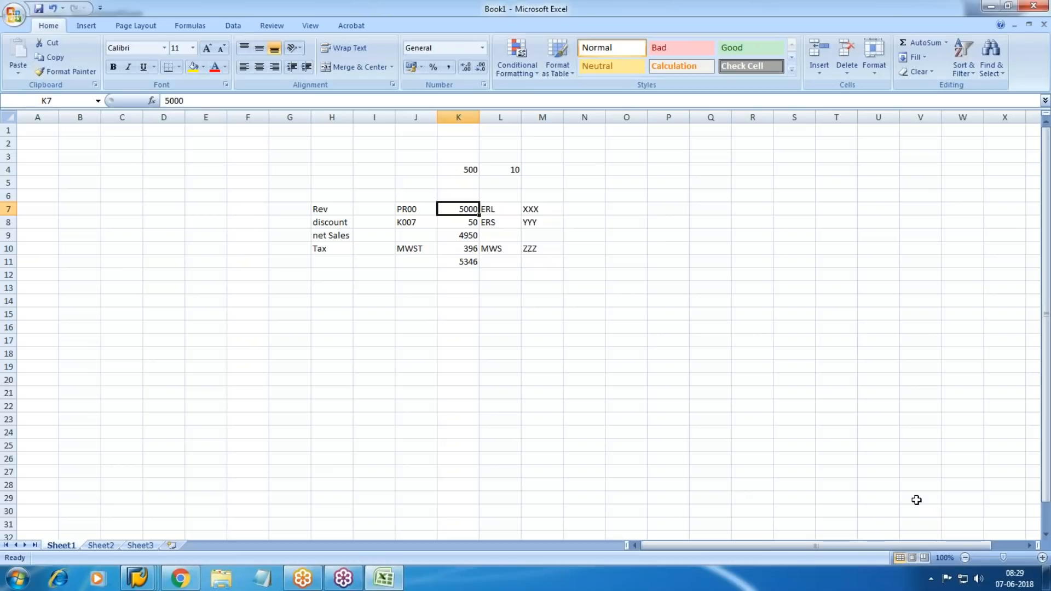
Switch to the SAP Display IMG window and collapse the shipping nodes and the whole Logistics Execution branch
left_click(129, 585)
left_click(265, 510)
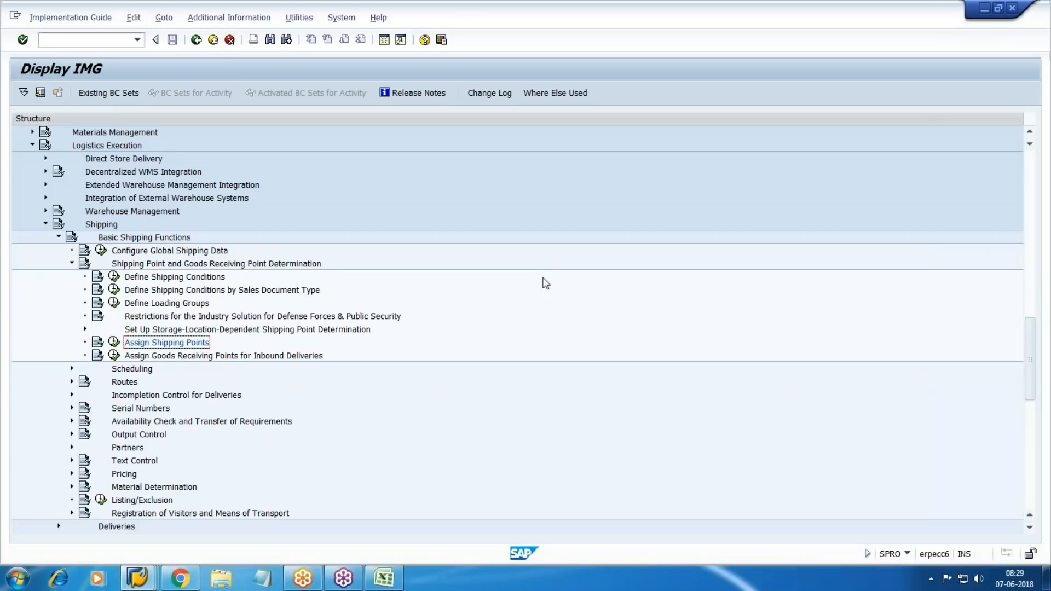
left_click(72, 263)
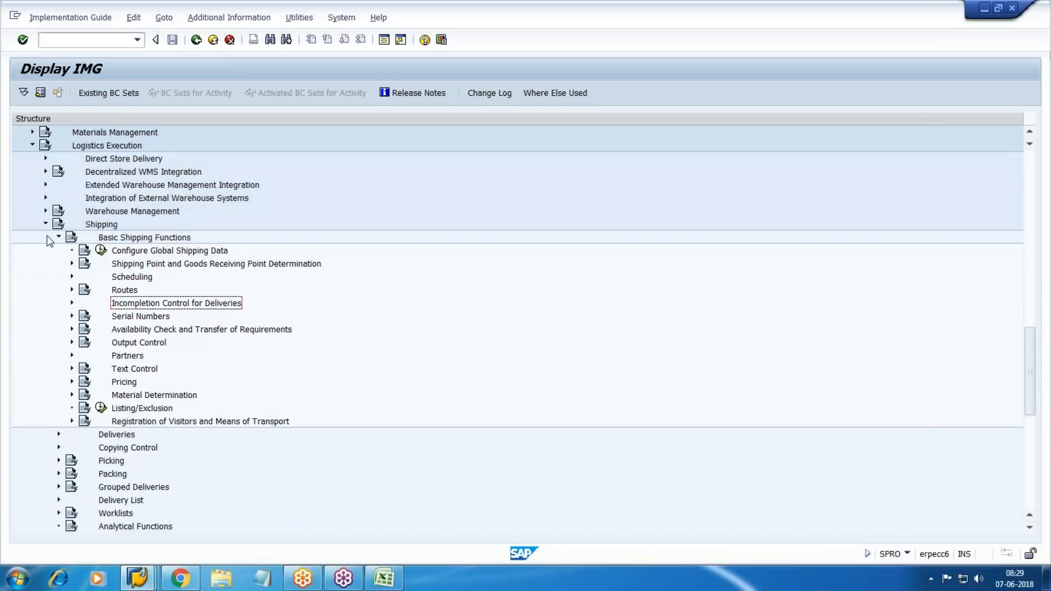
left_click(45, 224)
scroll(47, 230, "up", 3)
left_click(32, 250)
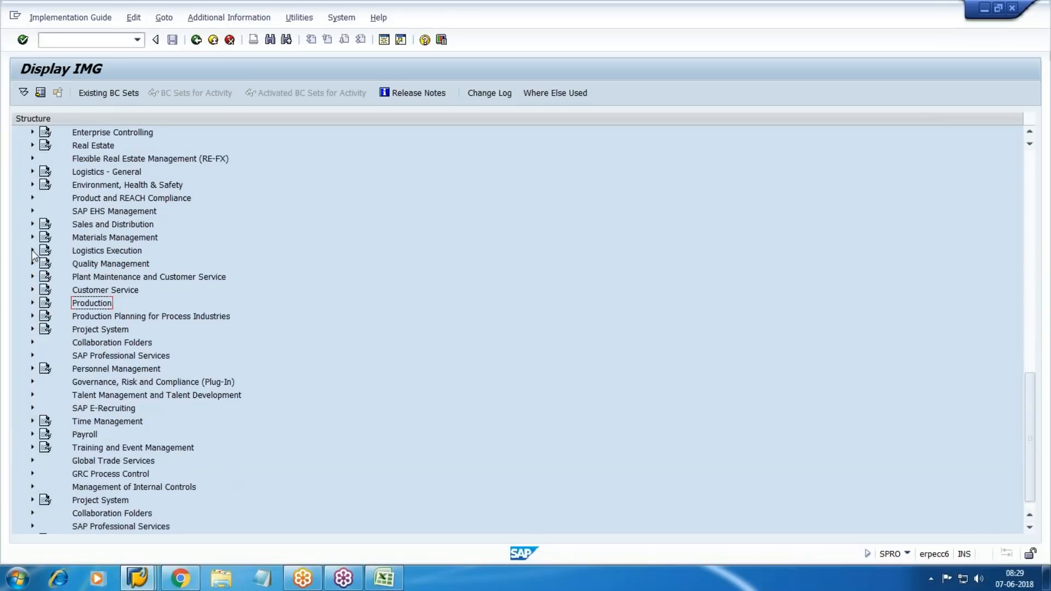
Expand Sales and Distribution, Basic Functions, Pricing and Pricing Control in the implementation guide
scroll(32, 264, "up", 1)
left_click(125, 267)
left_click(32, 264)
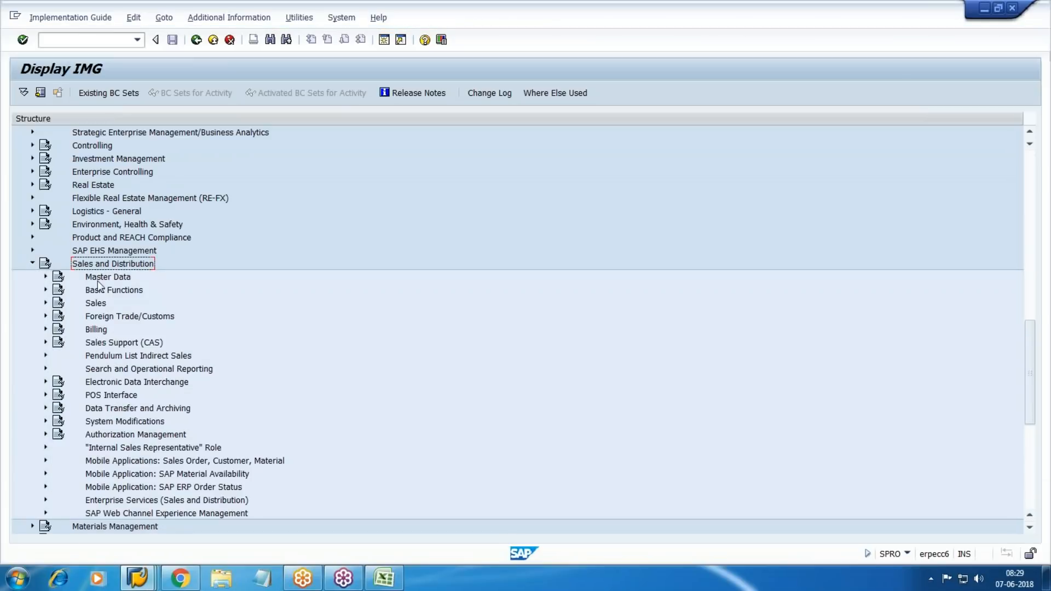
left_click(109, 293)
left_click(46, 290)
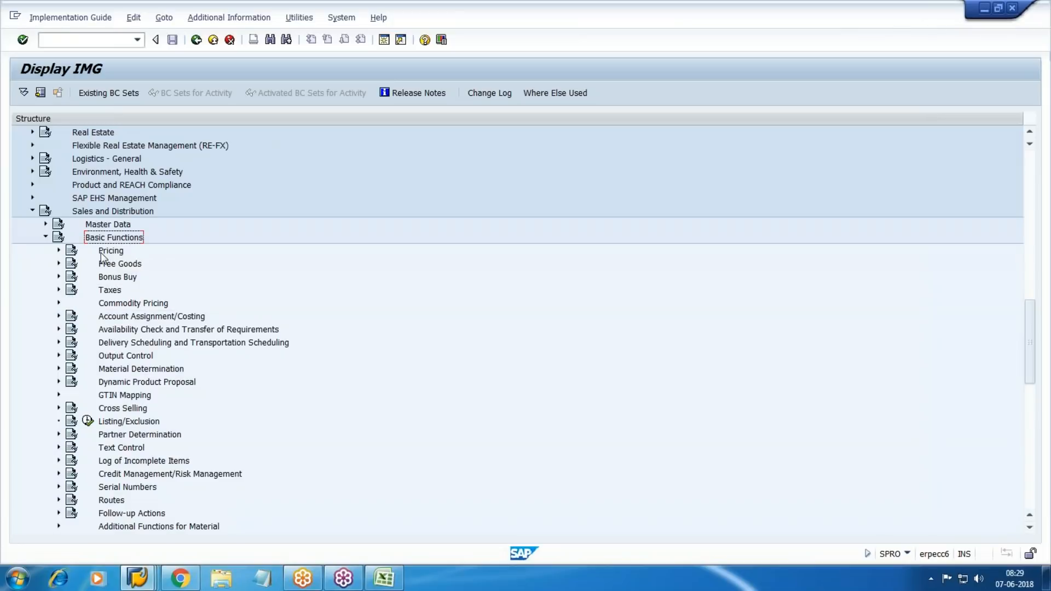
left_click(58, 251)
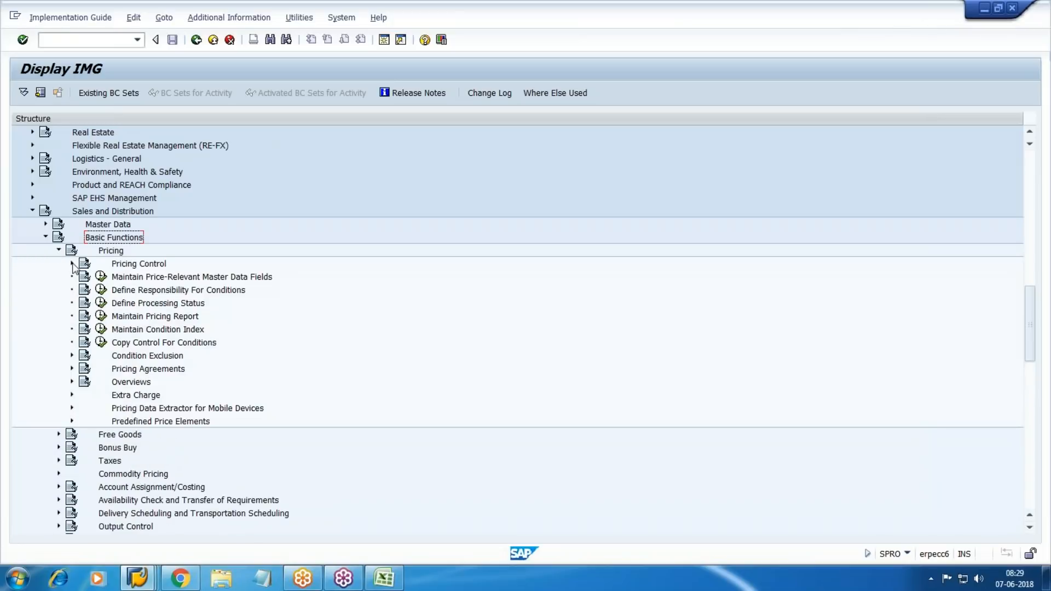
left_click(71, 264)
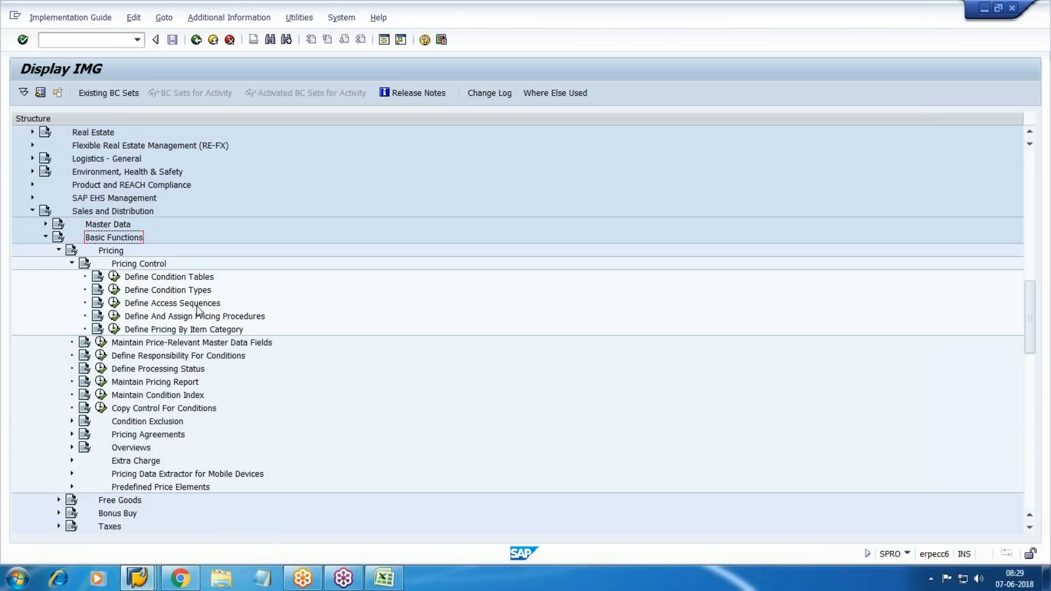
Open Maintain pricing procedures from Define And Assign Pricing Procedures, view the blank new-entries table and return to the procedures overview
left_click(163, 318)
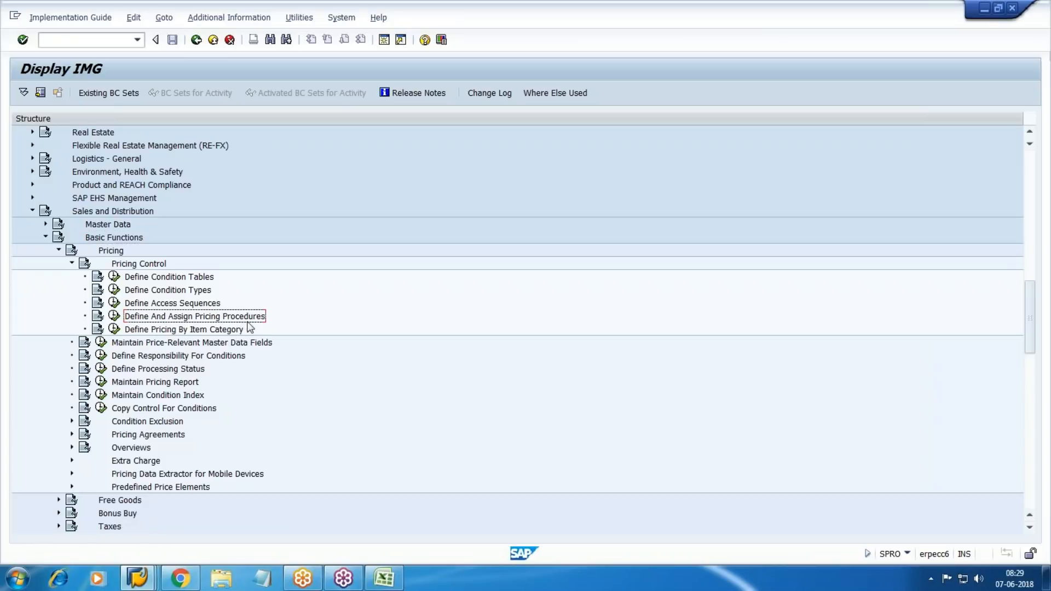
left_click(114, 318)
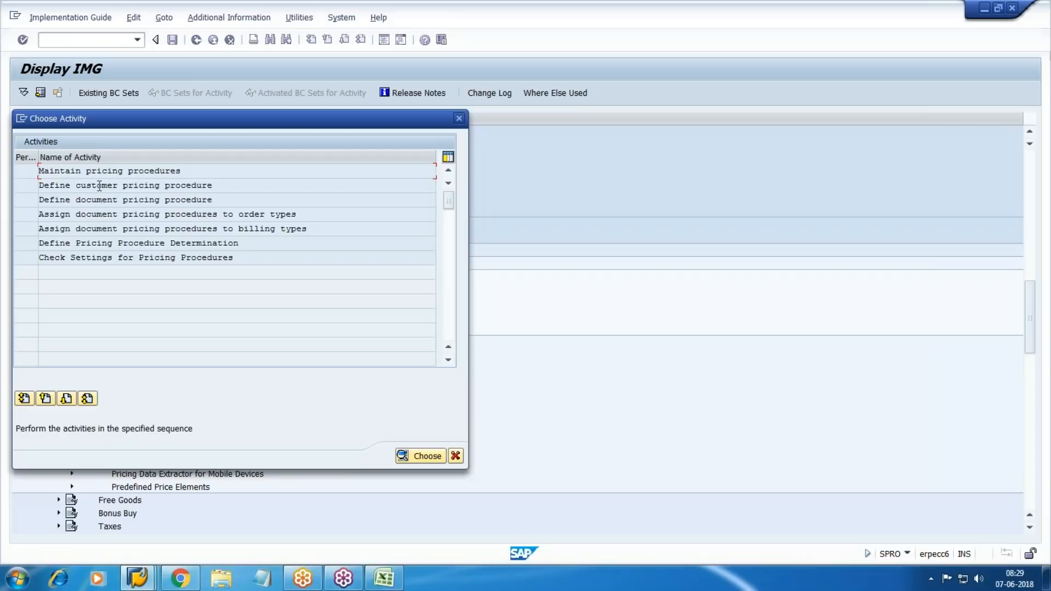
double_click(69, 172)
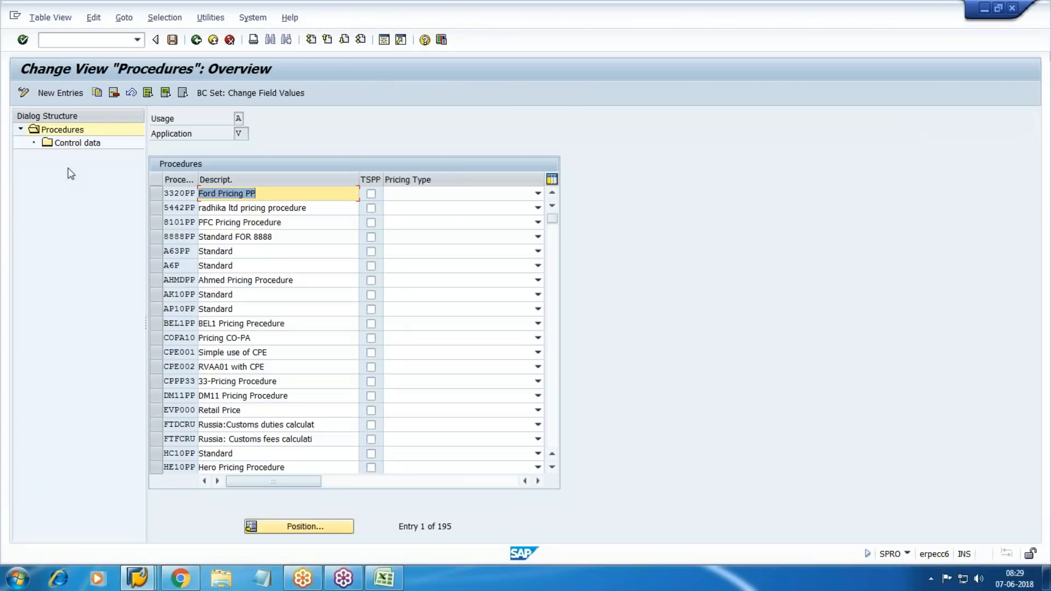
left_click(60, 93)
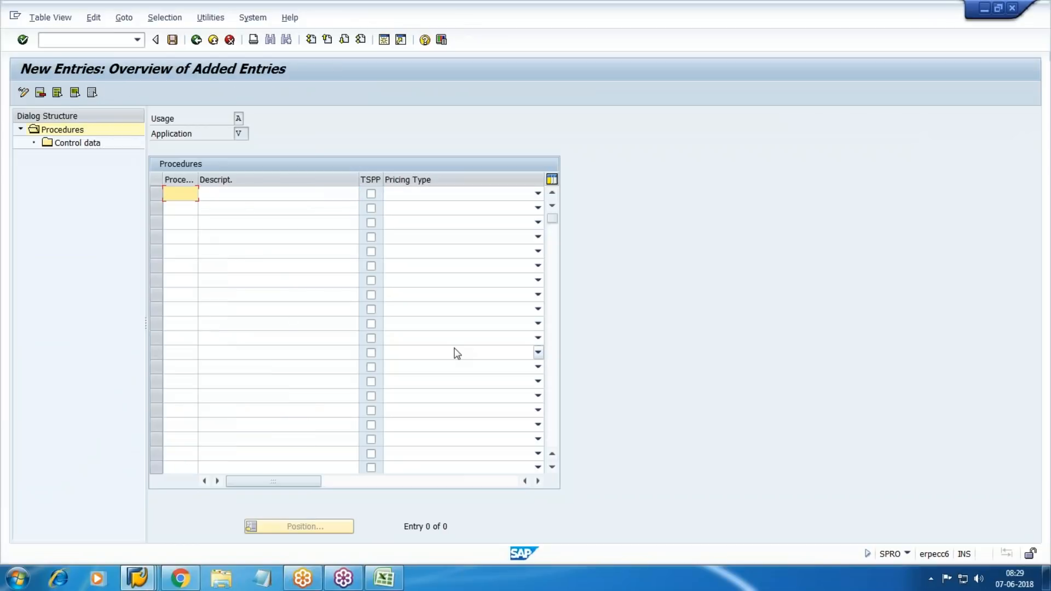
key("F3")
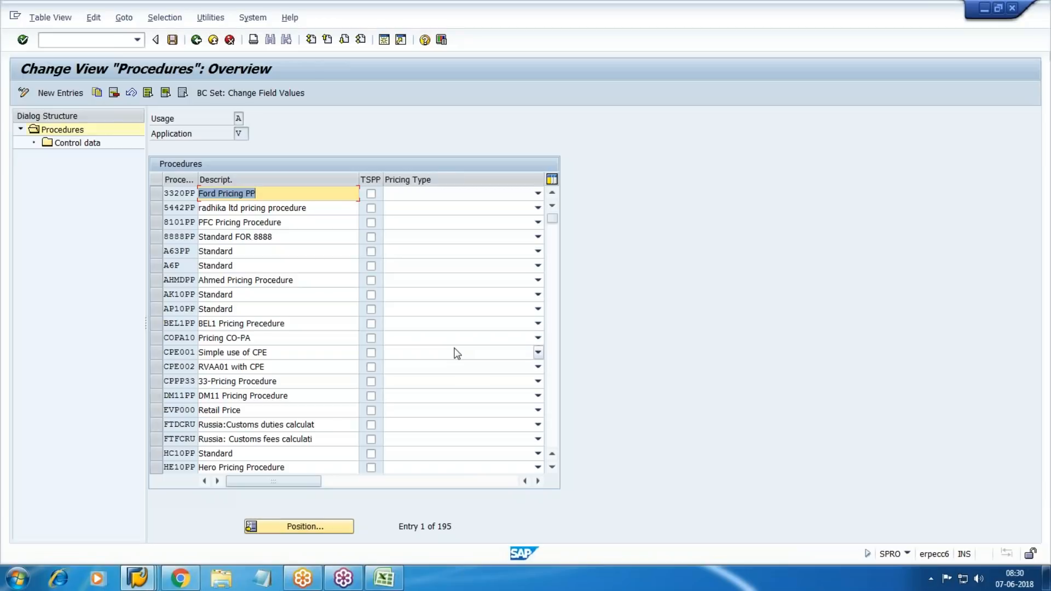
left_click(1043, 171)
left_click(968, 207)
mouse_move(666, 205)
left_mouse_down()
mouse_move(665, 253)
mouse_move(656, 237)
mouse_move(687, 250)
mouse_move(713, 213)
mouse_move(773, 242)
mouse_move(775, 217)
mouse_move(817, 238)
mouse_move(833, 198)
mouse_move(857, 189)
mouse_move(861, 202)
left_mouse_up()
mouse_move(898, 249)
left_mouse_down()
mouse_move(611, 226)
mouse_move(912, 257)
left_mouse_up()
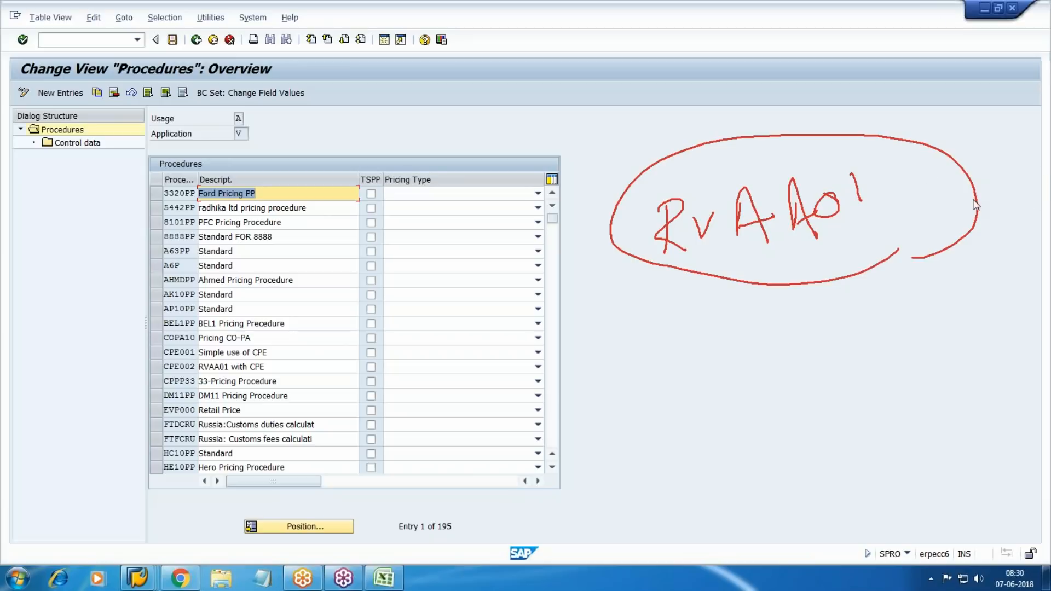
Position the pricing procedures list at procedure ZPP01
left_click(948, 254)
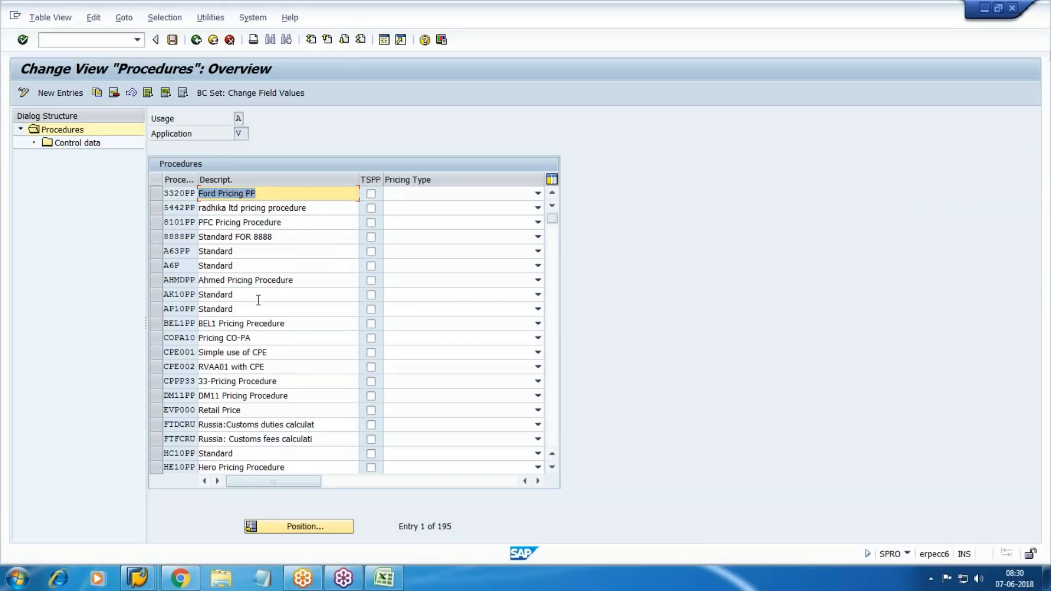
left_click(328, 521)
type("Z")
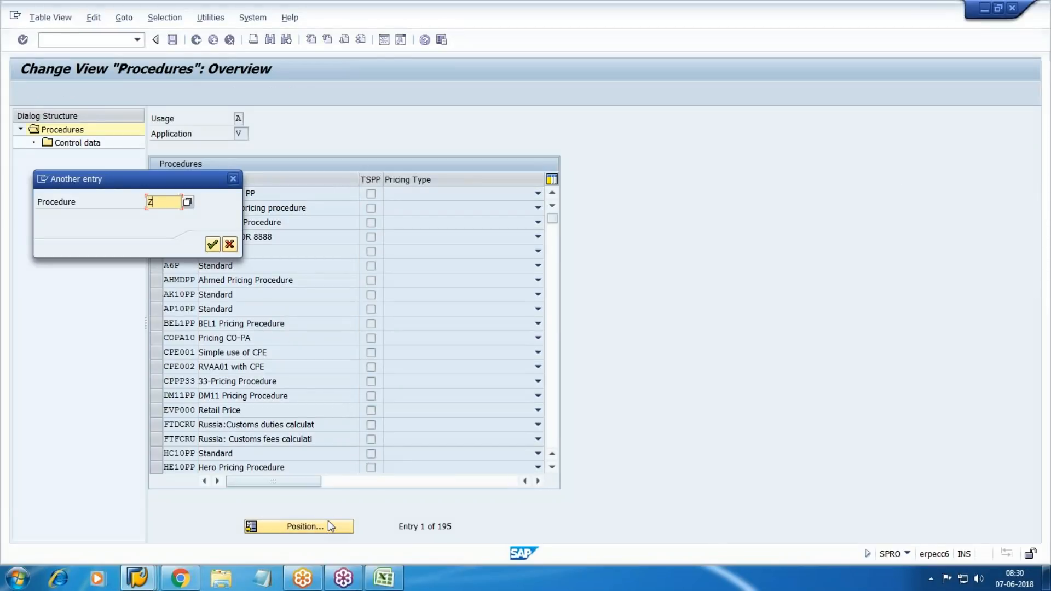
type("PP01")
key("Return")
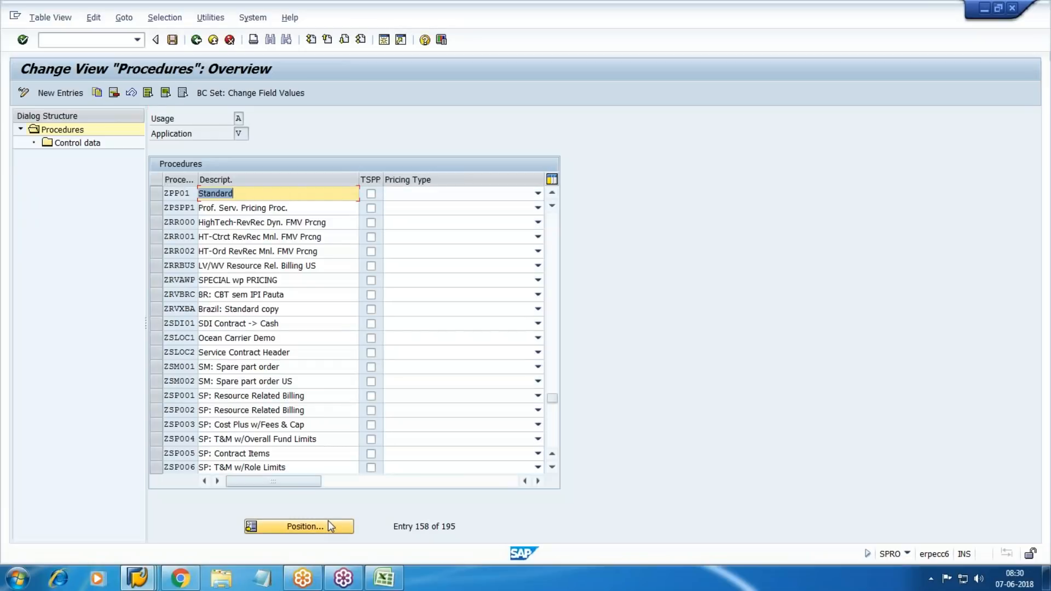
Copy procedure ZPP01 as WM10PP with the description WM10-PP
left_click(156, 194)
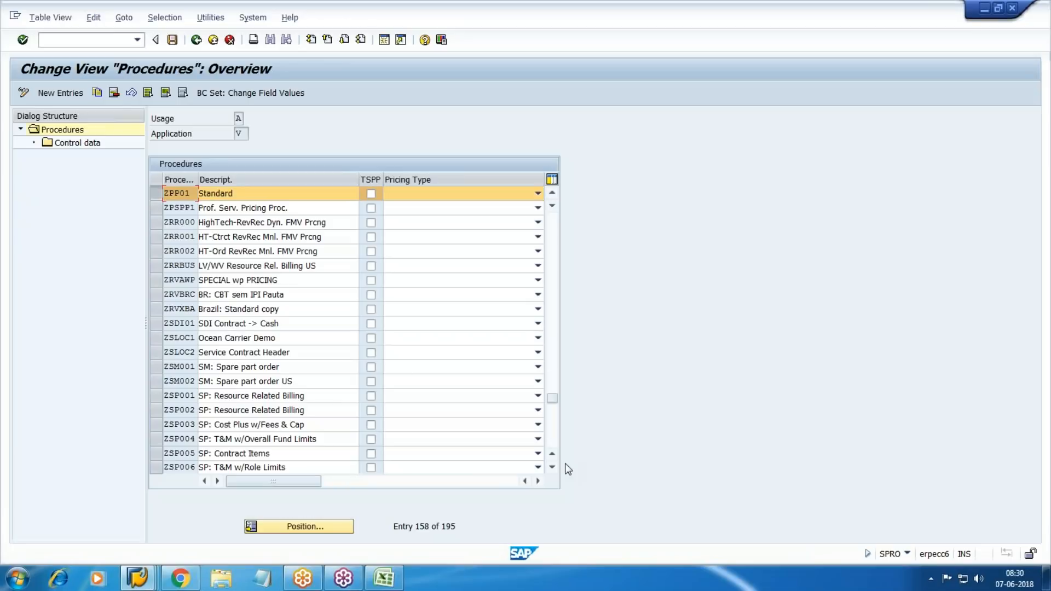
left_click(98, 94)
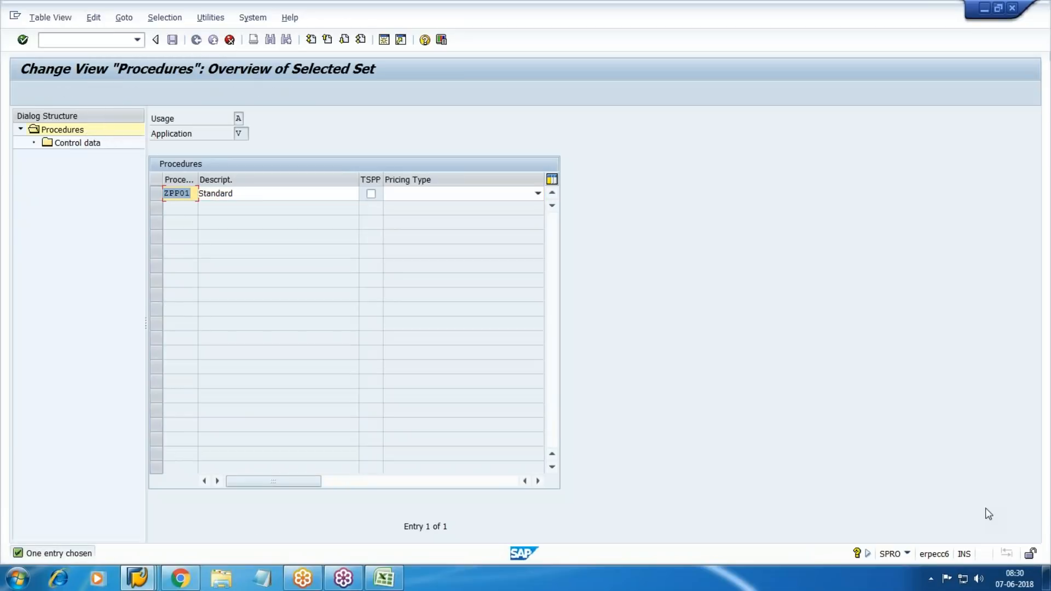
key("BackSpace")
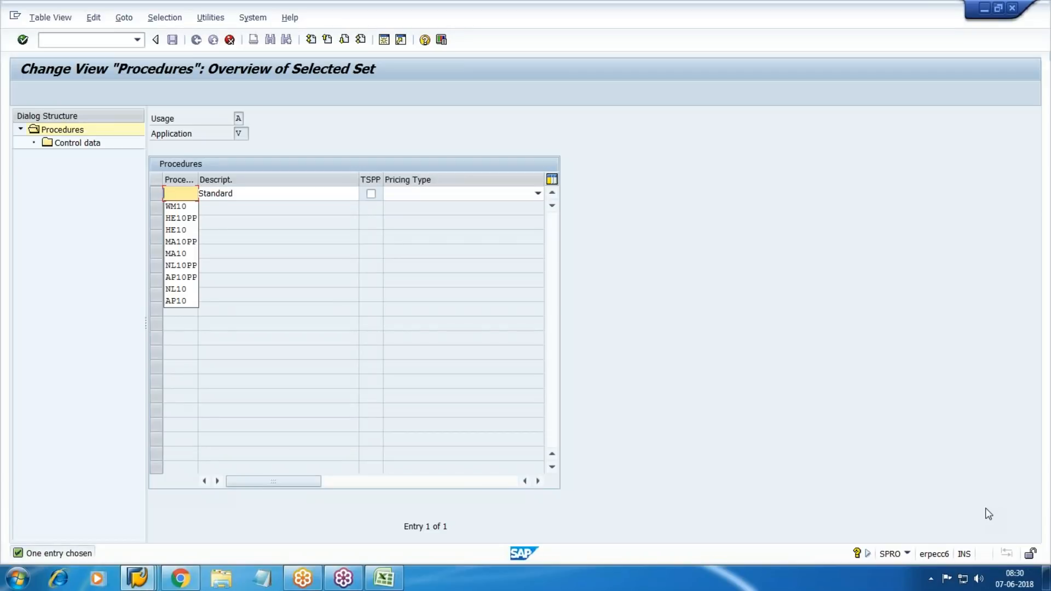
type("WM")
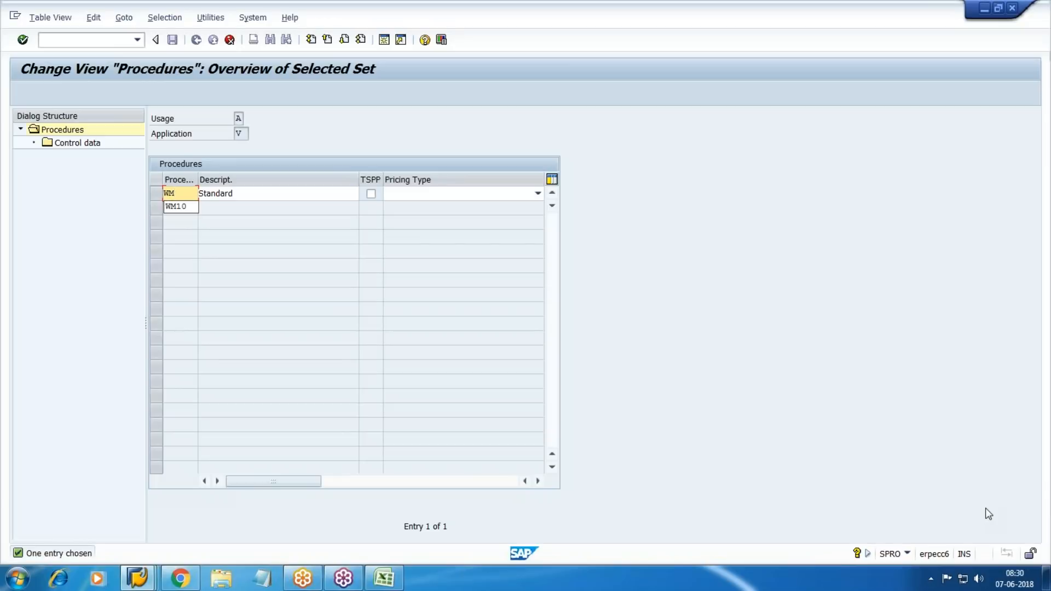
type("10PP")
key("Tab")
type("WM10")
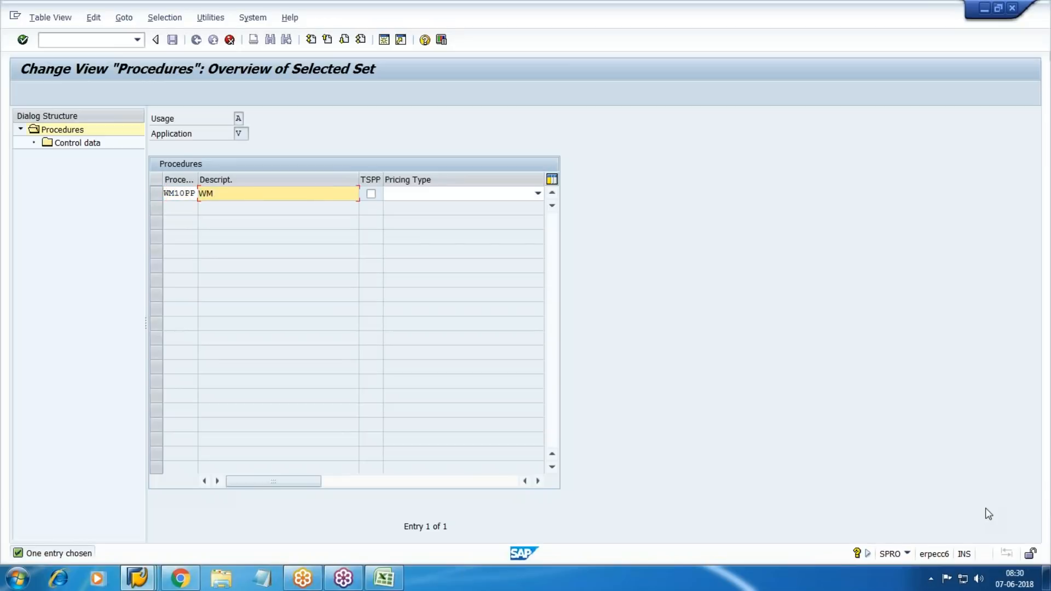
type("-PP")
key("Return")
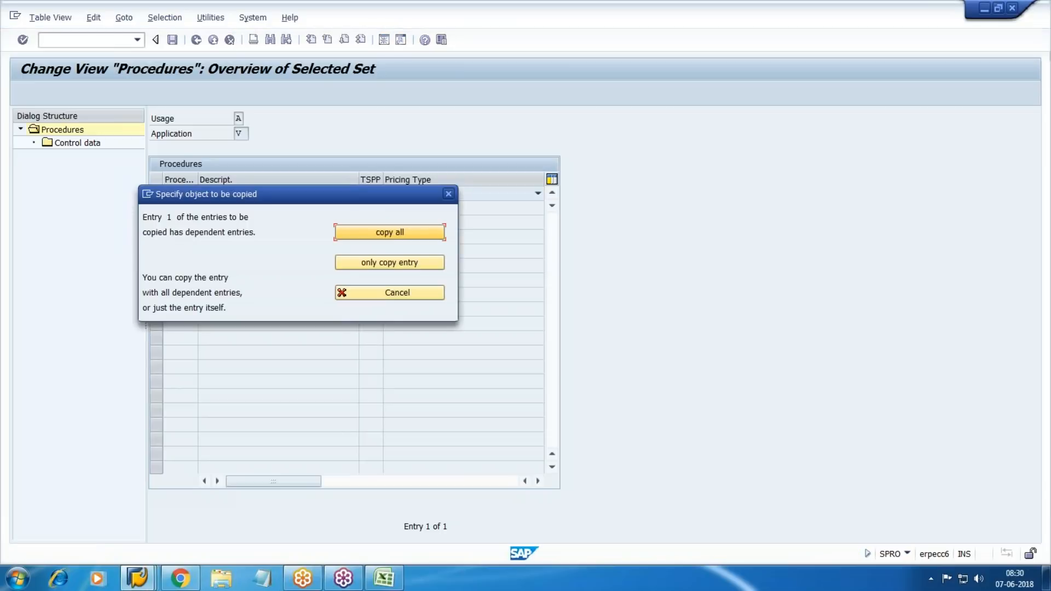
Include all dependent entries in the WM10PP copy and accept the standard proposals for its condition types
left_click(397, 238)
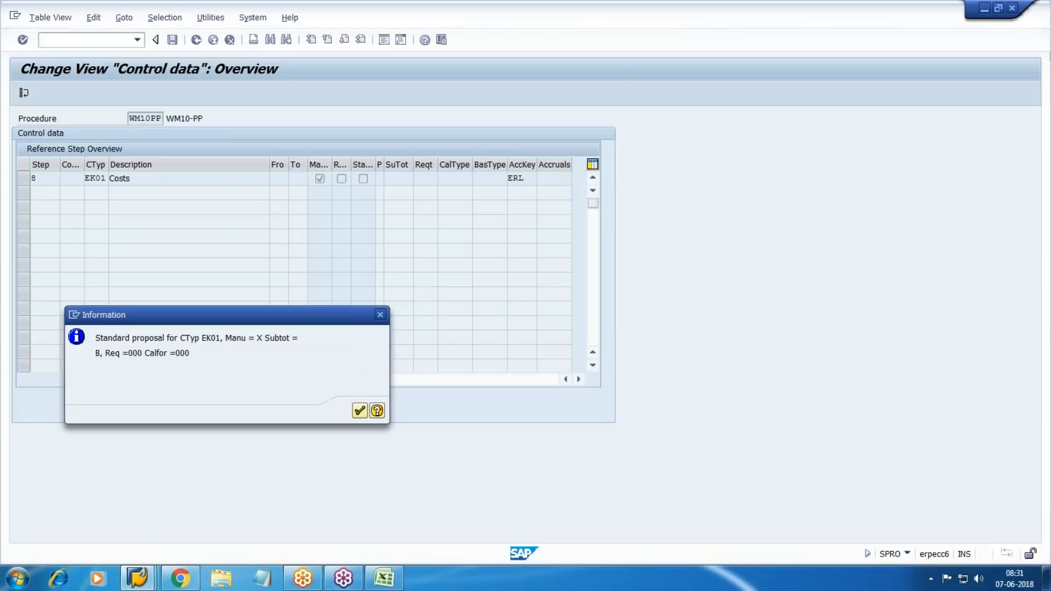
key("Return")
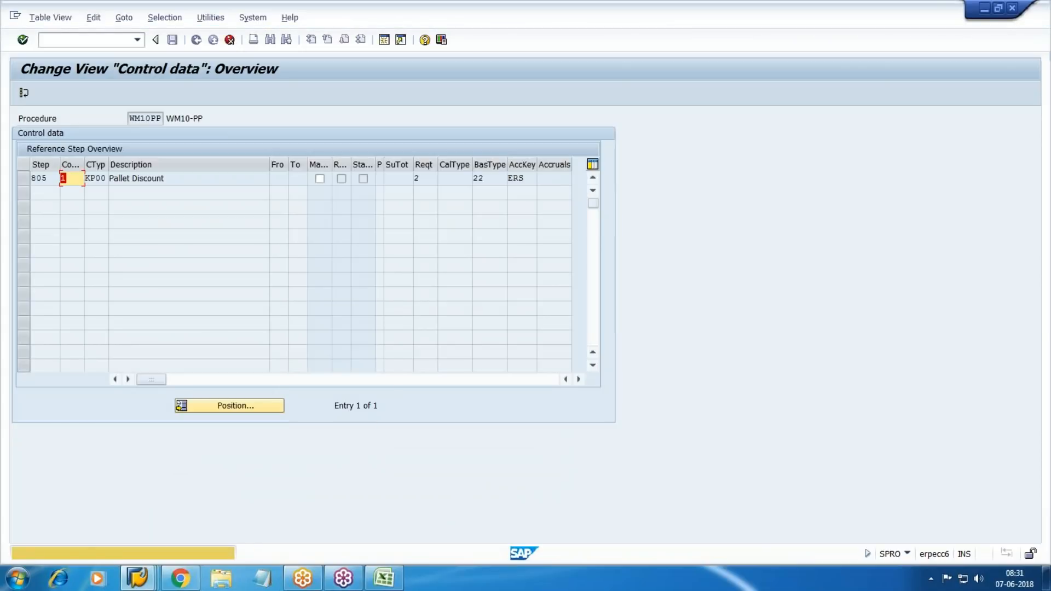
key("Return")
key("Return")
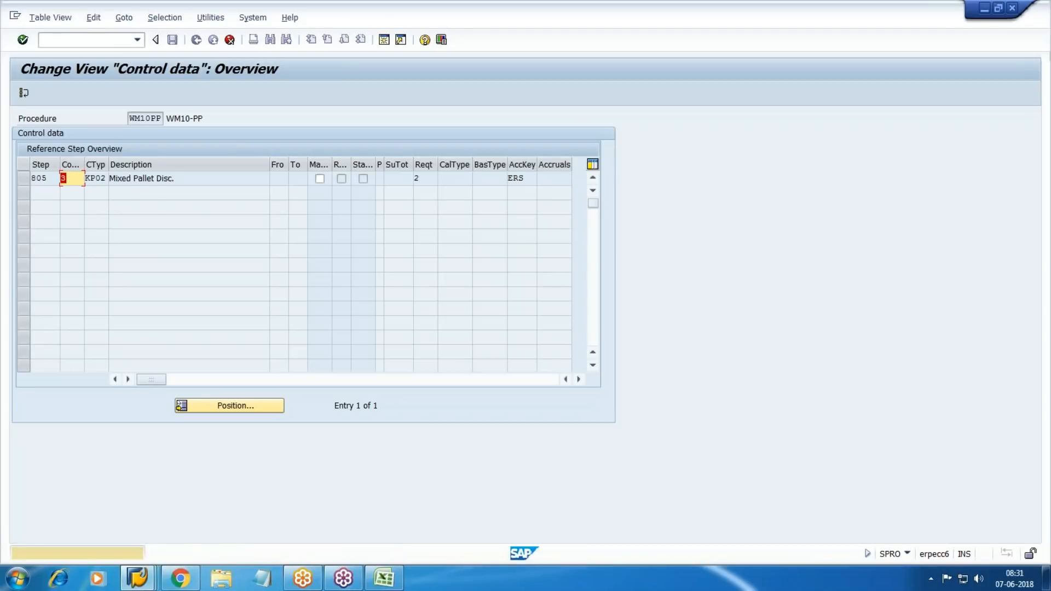
key("Return")
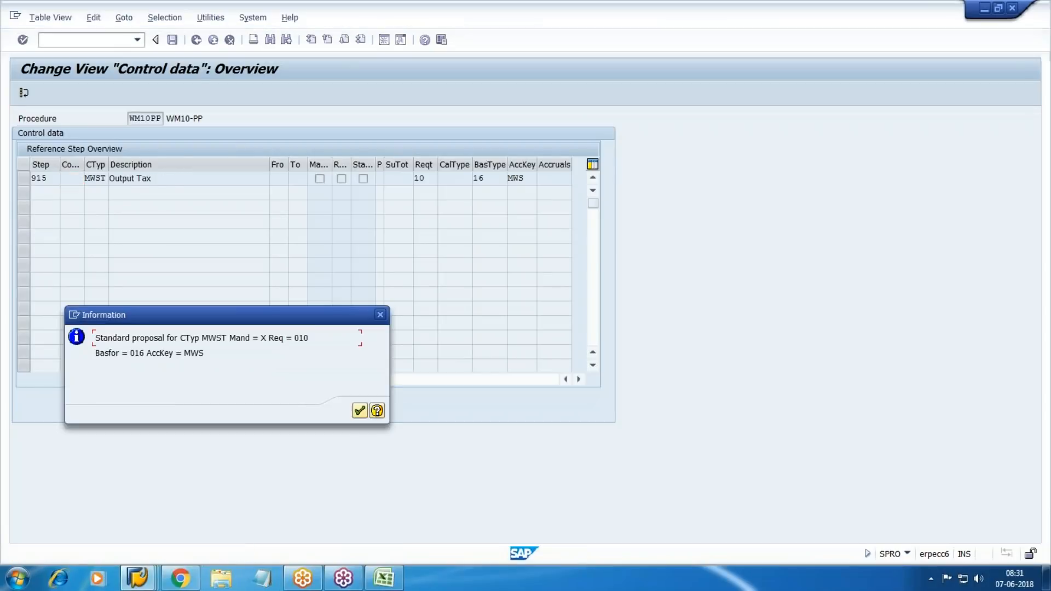
key("Return")
key("Return")
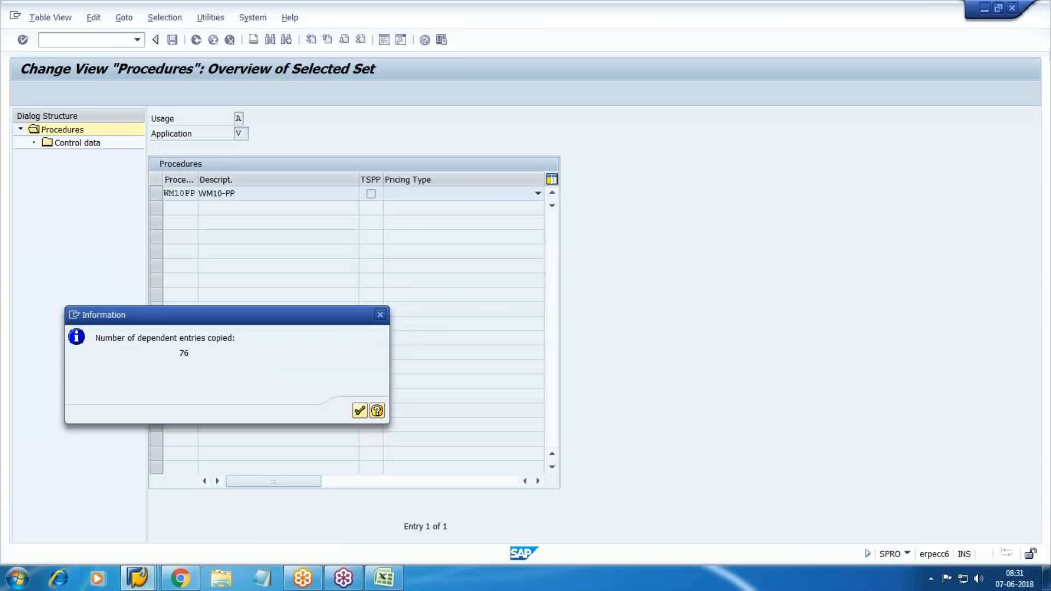
key("Return")
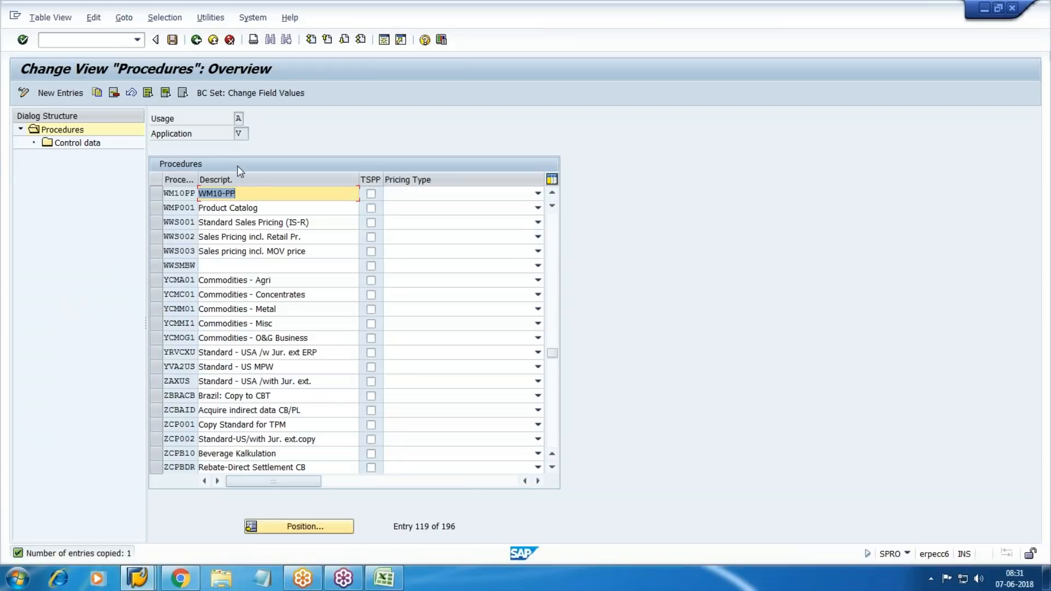
Open the control data of procedure WM10PP and review the account key of the Price step
left_click(157, 194)
double_click(71, 141)
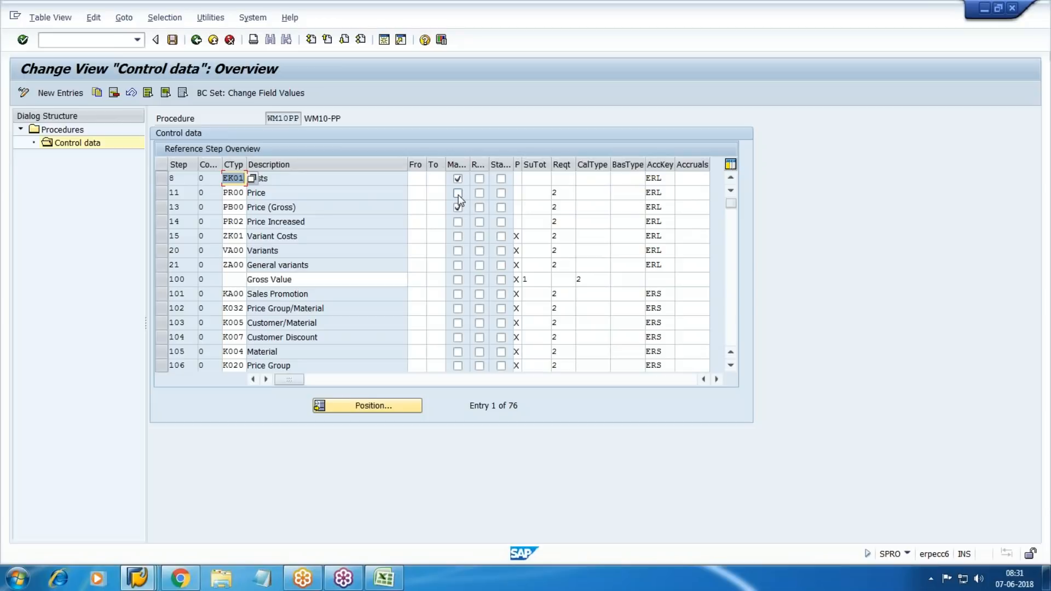
left_click(1038, 168)
left_click(964, 211)
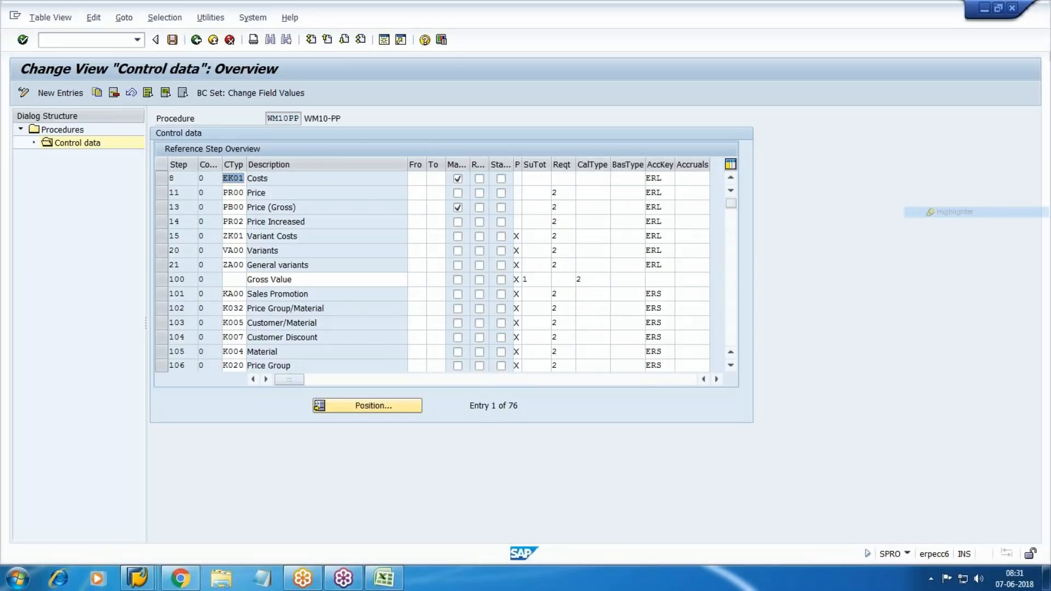
left_click_drag(635, 197, 691, 196)
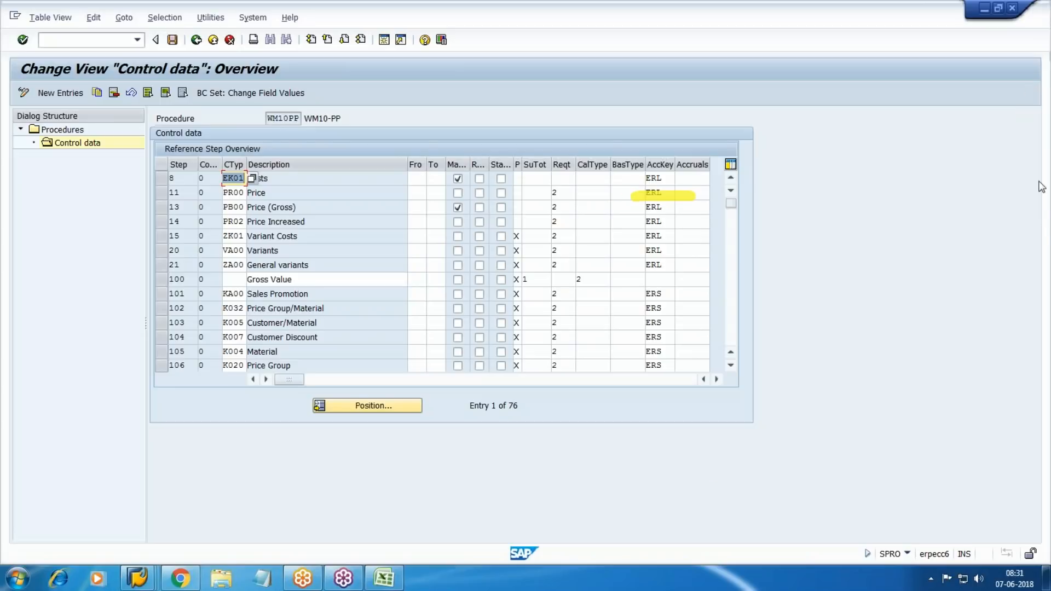
left_click(945, 191)
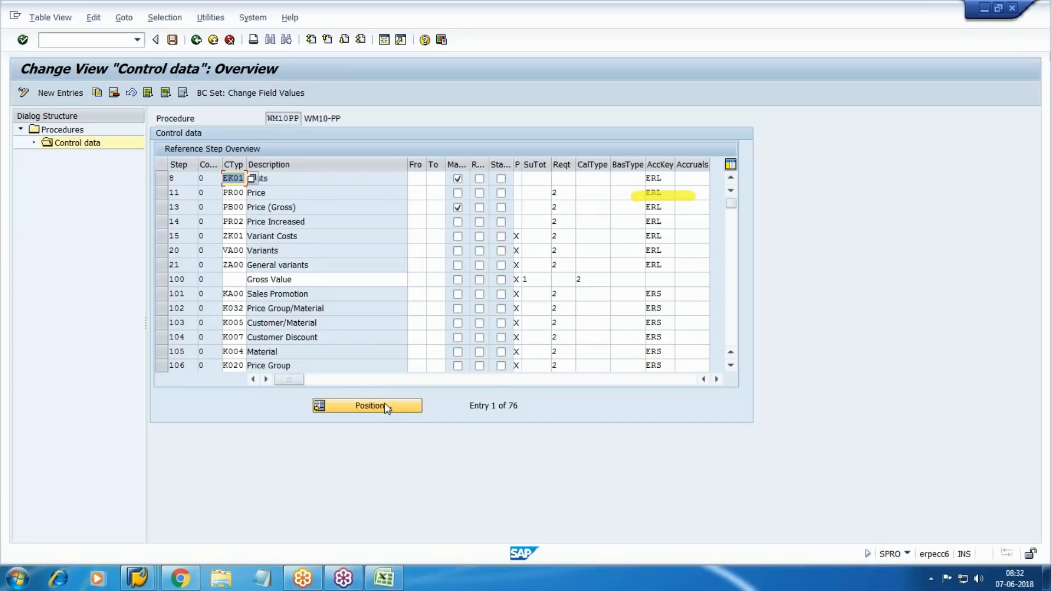
Compare the Customer Discount step K007 with the discount row in the Excel pricing example, returning to the SAP control data
left_click(161, 337)
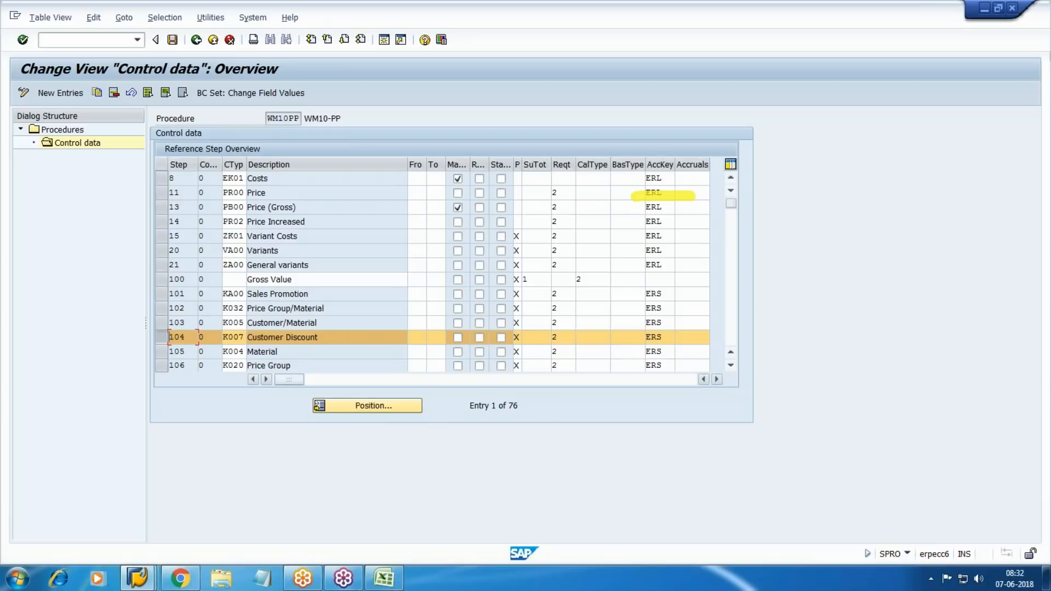
left_click(384, 578)
left_click(495, 229)
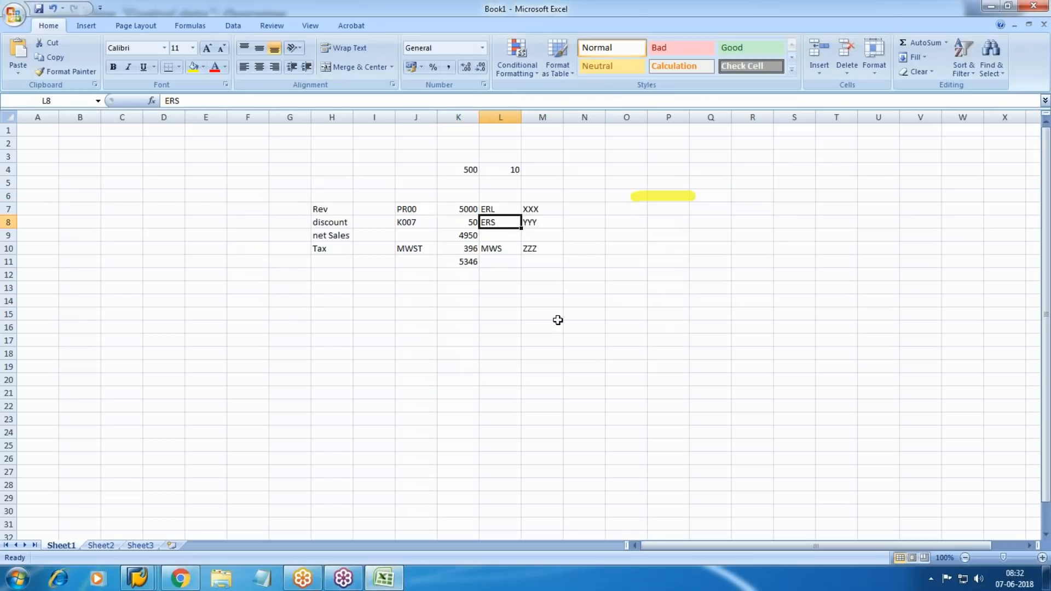
key("Right")
key("alt+Tab")
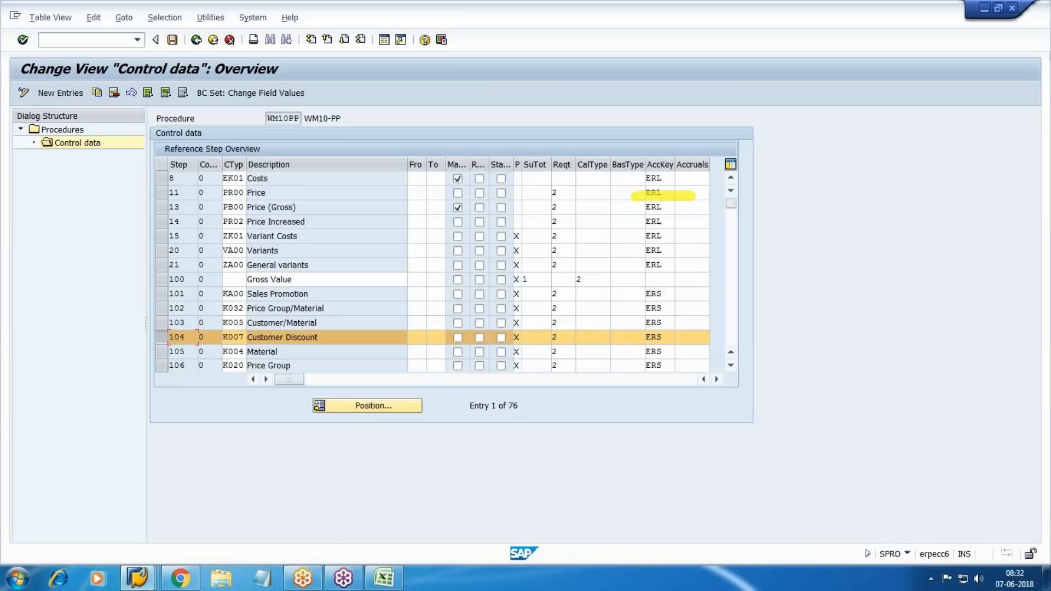
left_click(160, 337)
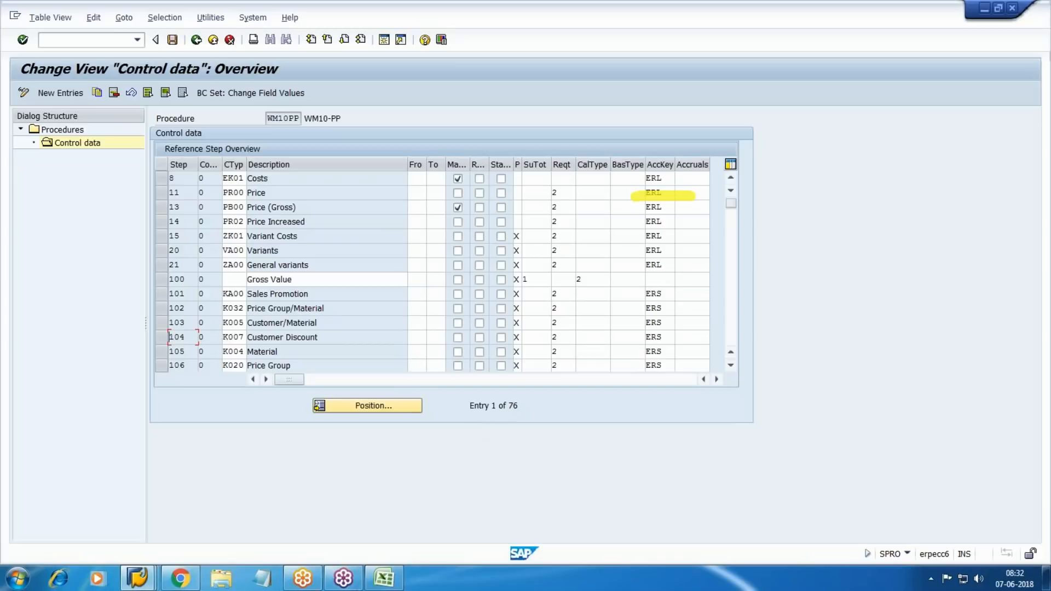
Position the WM10PP control data at step number 915 to view the Output Tax condition
left_click(356, 406)
type("915")
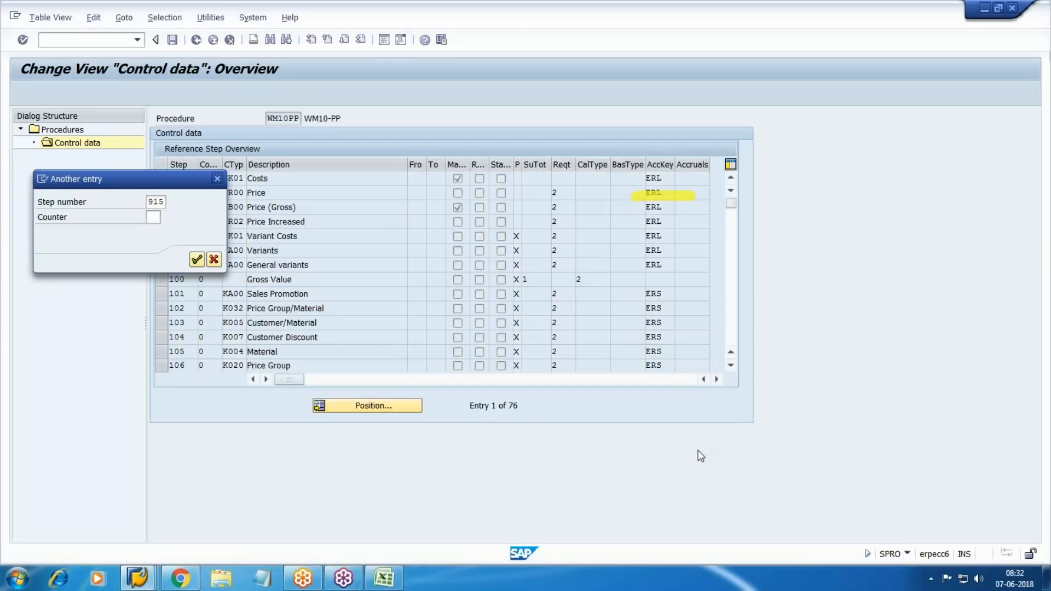
key("Return")
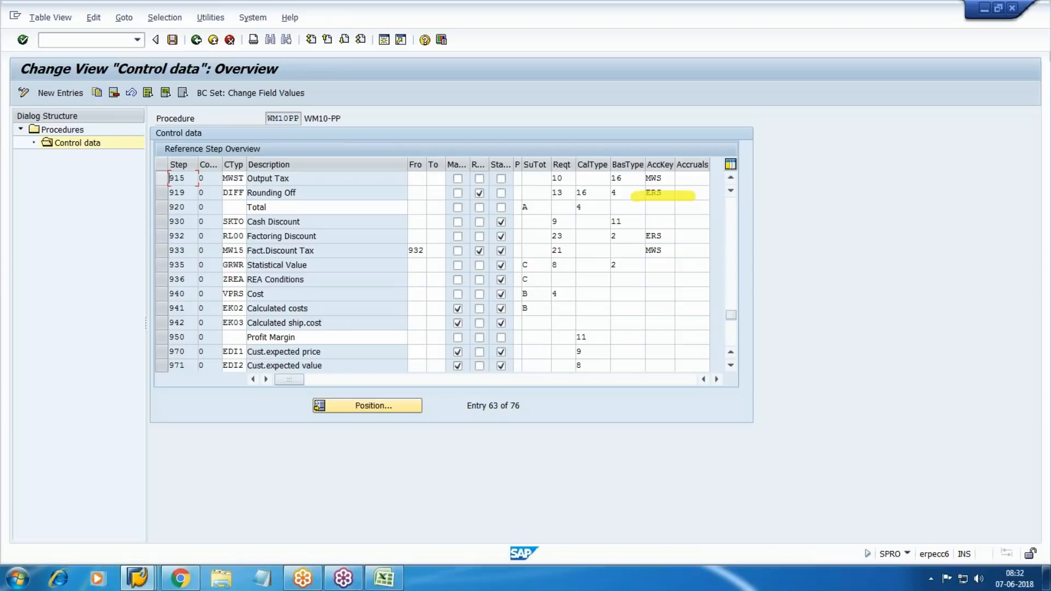
left_click(479, 190)
Switch to the View: Navigation SAP session and start transaction OB40
mouse_move(138, 578)
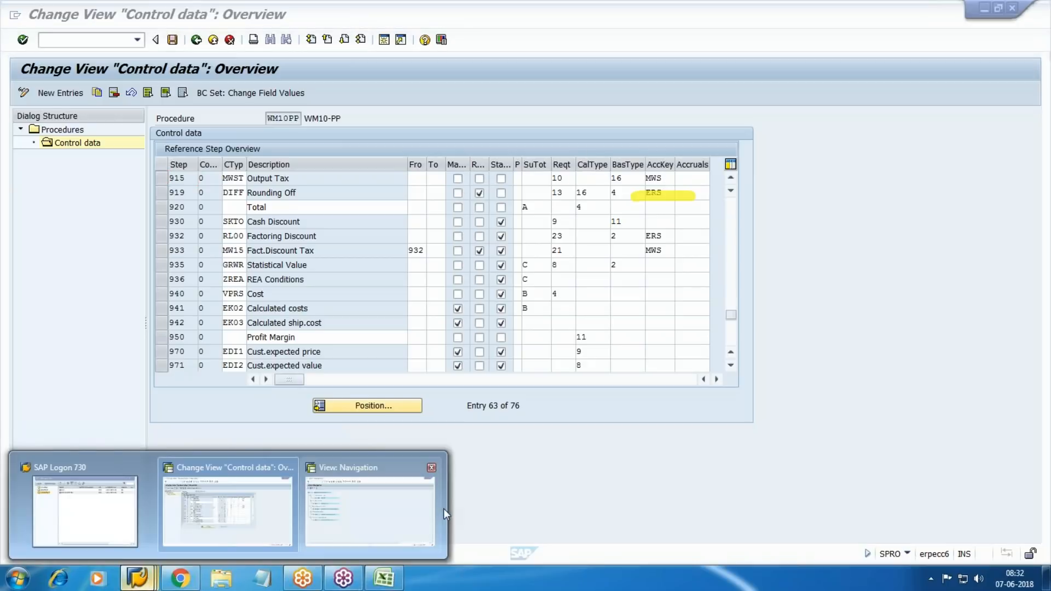
left_click(441, 507)
type("/N")
type("SPRO")
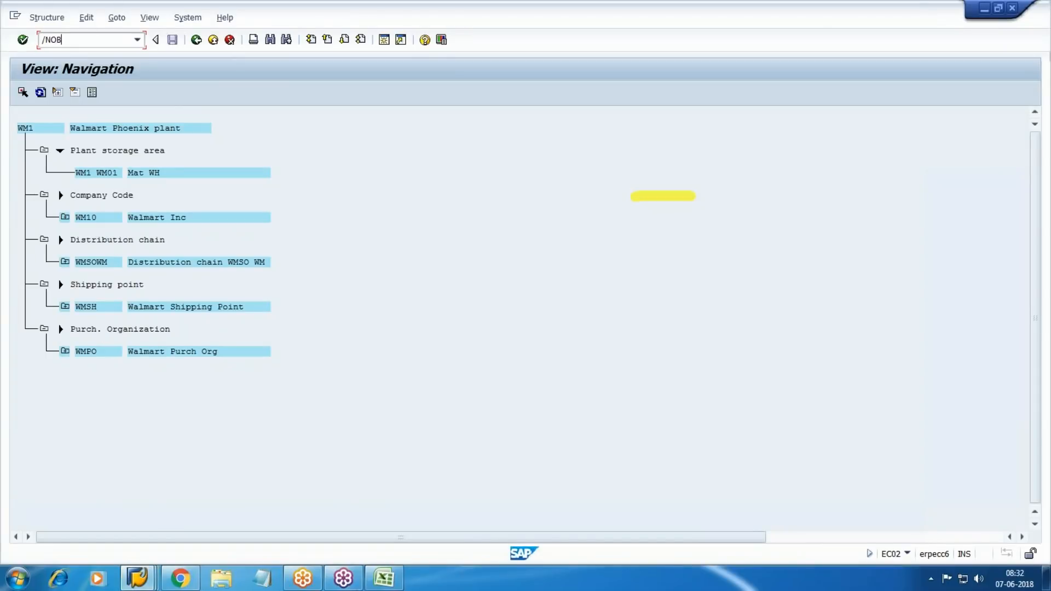
key("Return")
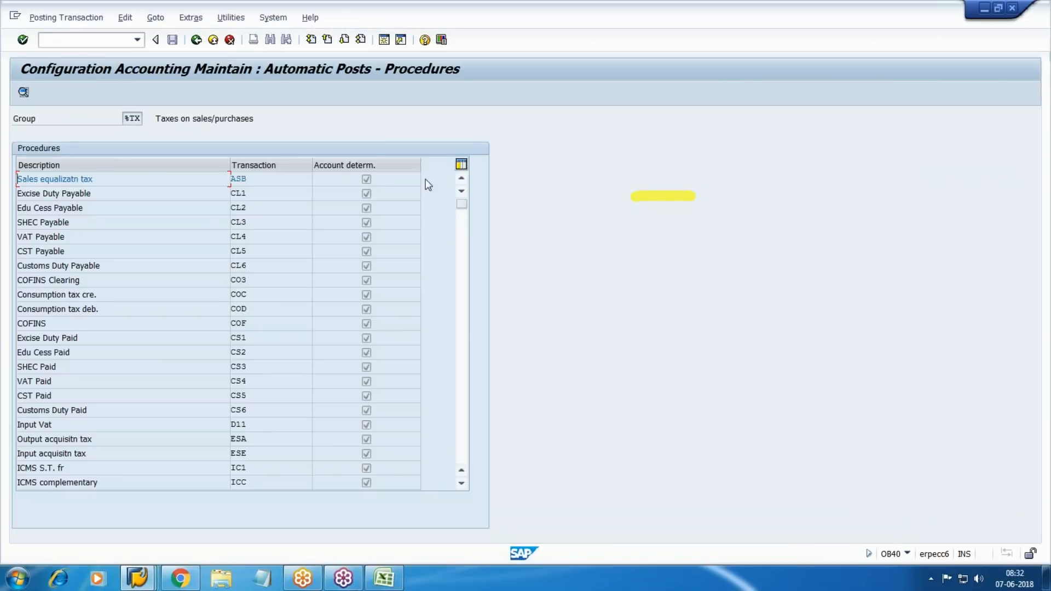
Open the account assignment of Output tax transaction MWS for chart of accounts WM10
left_click_drag(462, 206, 461, 376)
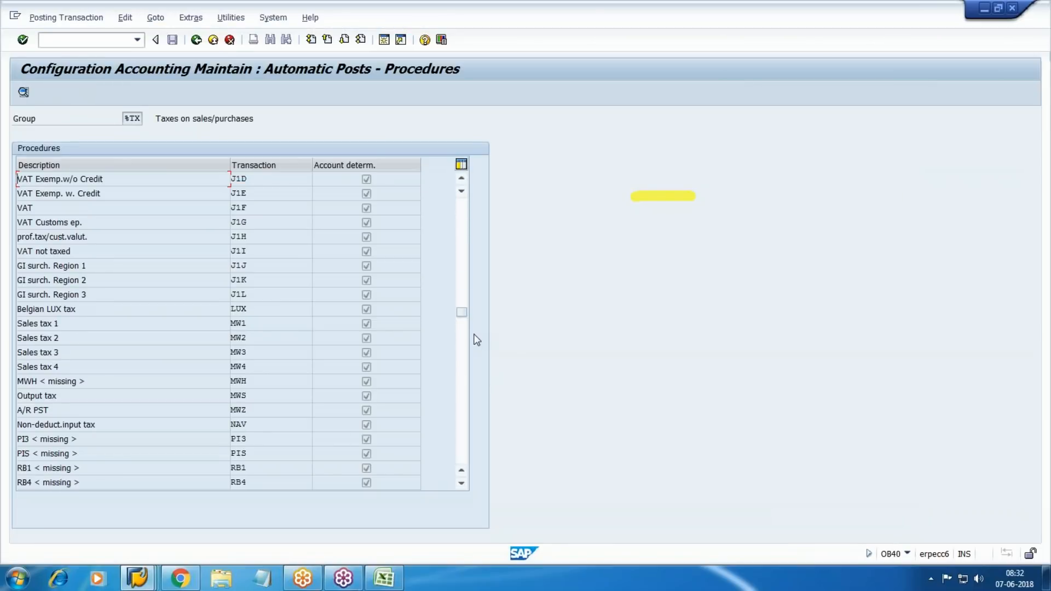
left_click_drag(462, 315, 462, 353)
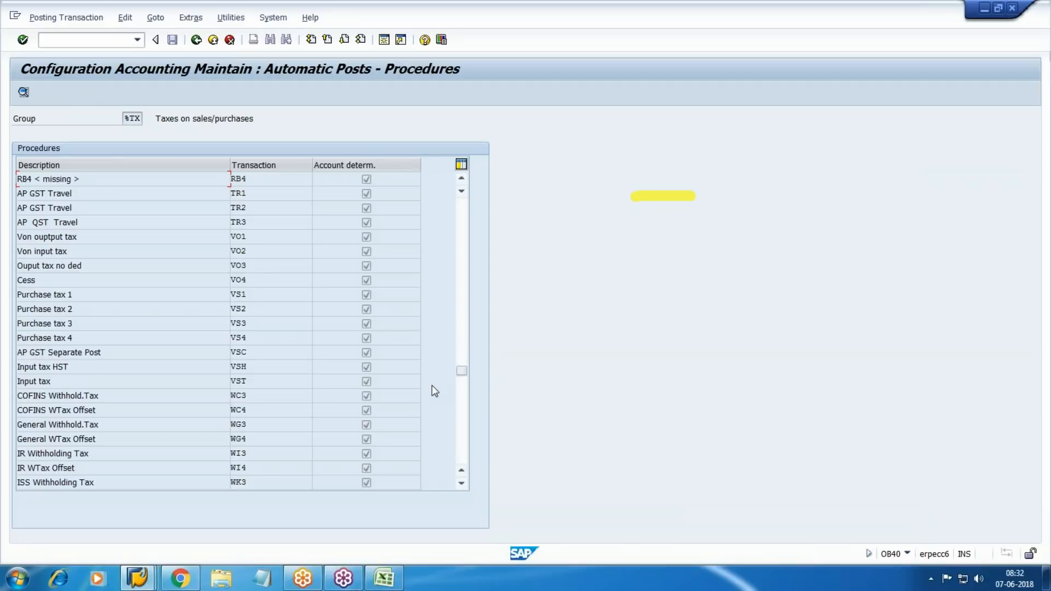
scroll(427, 386, "up", 4)
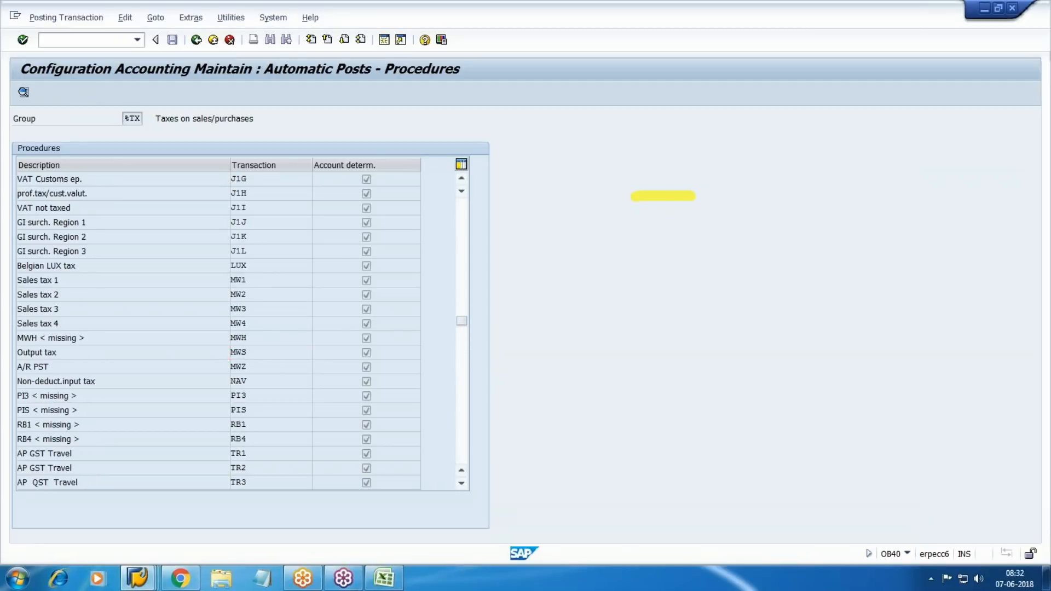
double_click(232, 351)
type("WM10")
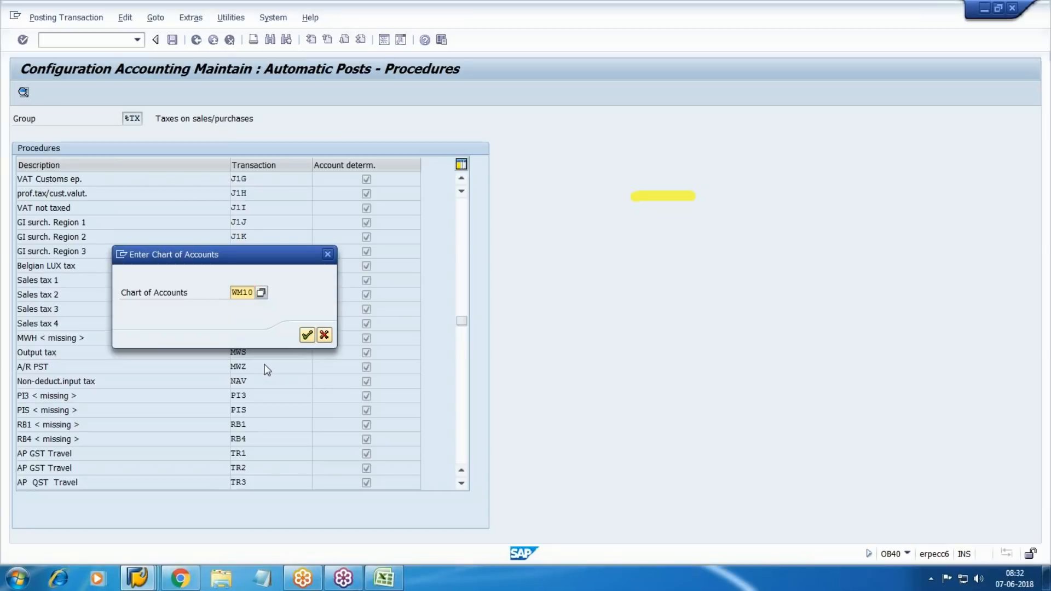
key("Return")
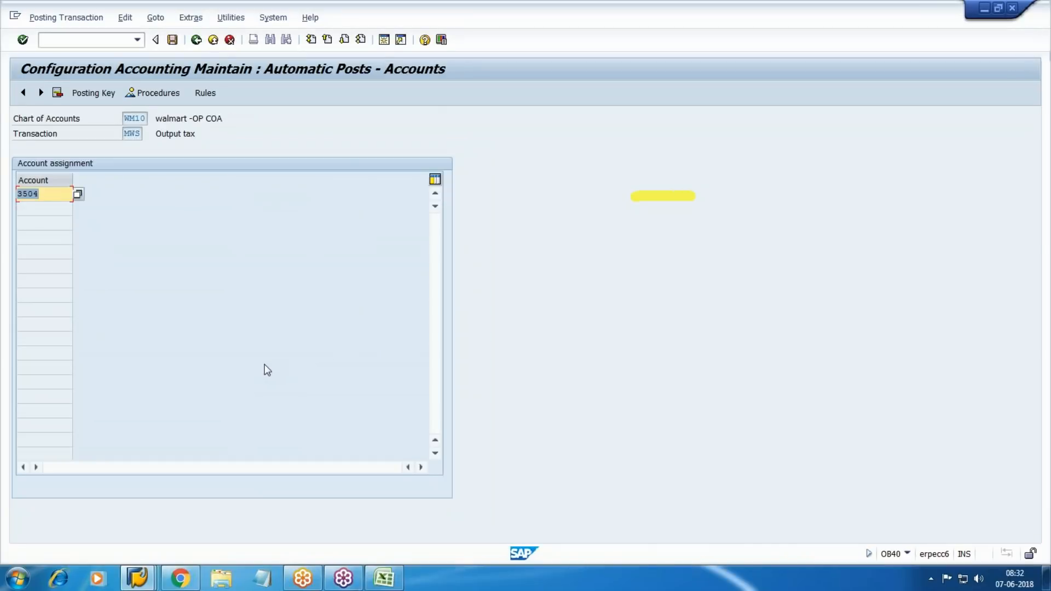
Leave the tax account assignment and select the Cost step 940 (VPRS) in the WM10PP control data
left_click(213, 39)
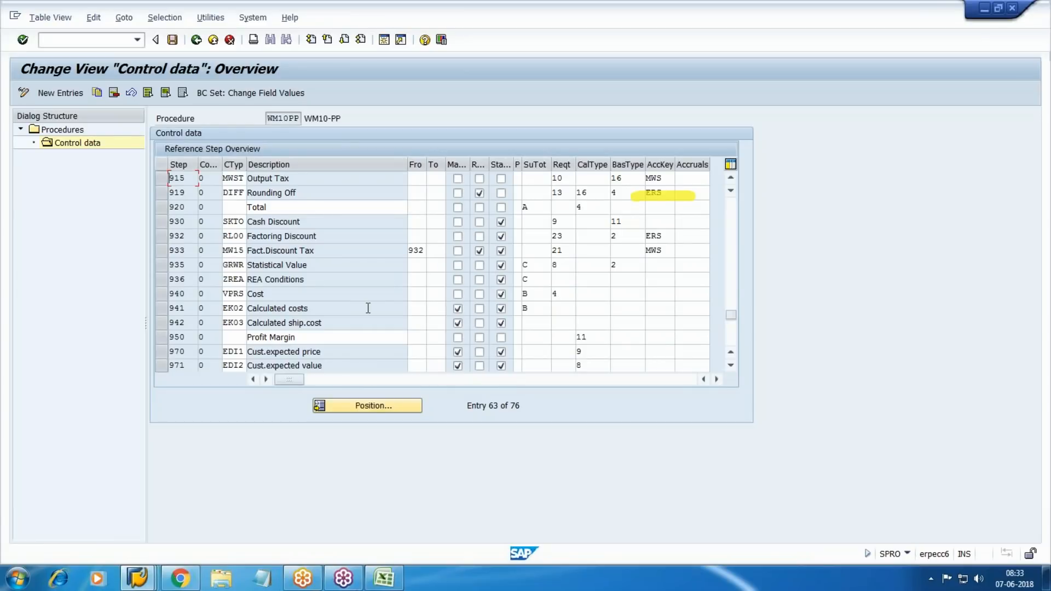
left_click(158, 294)
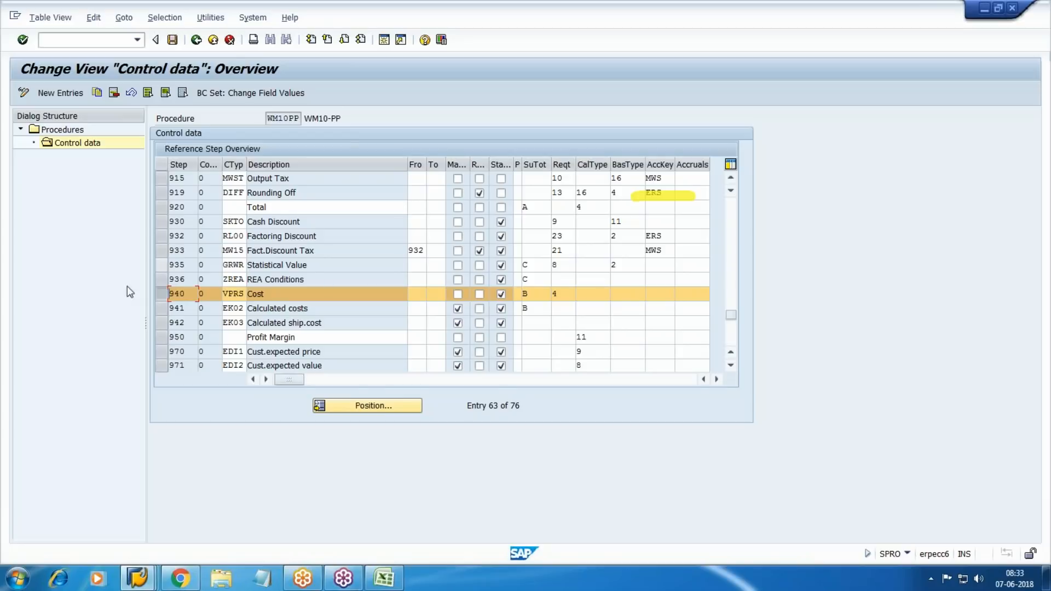
Save the WM10PP control data under customizing request EC6K902106 and return to the list of pricing procedure activities
left_click(161, 294)
left_click(172, 39)
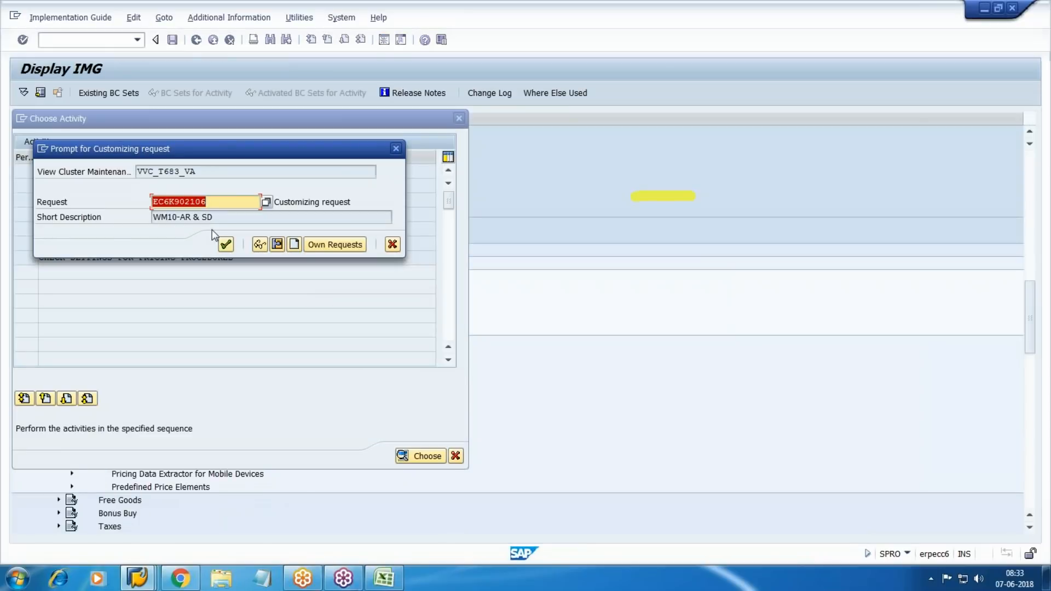
left_click(225, 244)
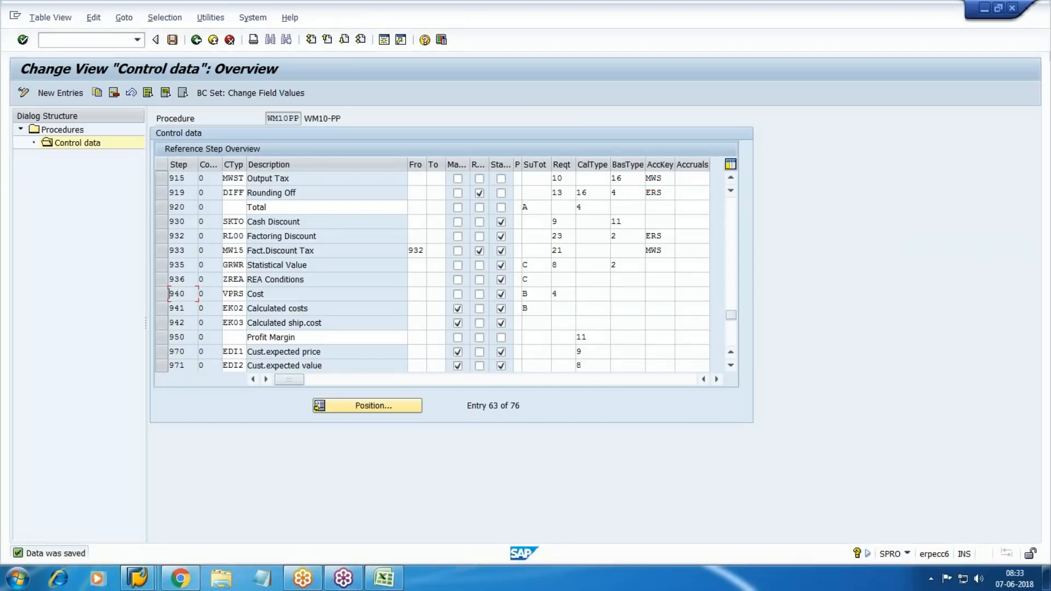
left_click(197, 40)
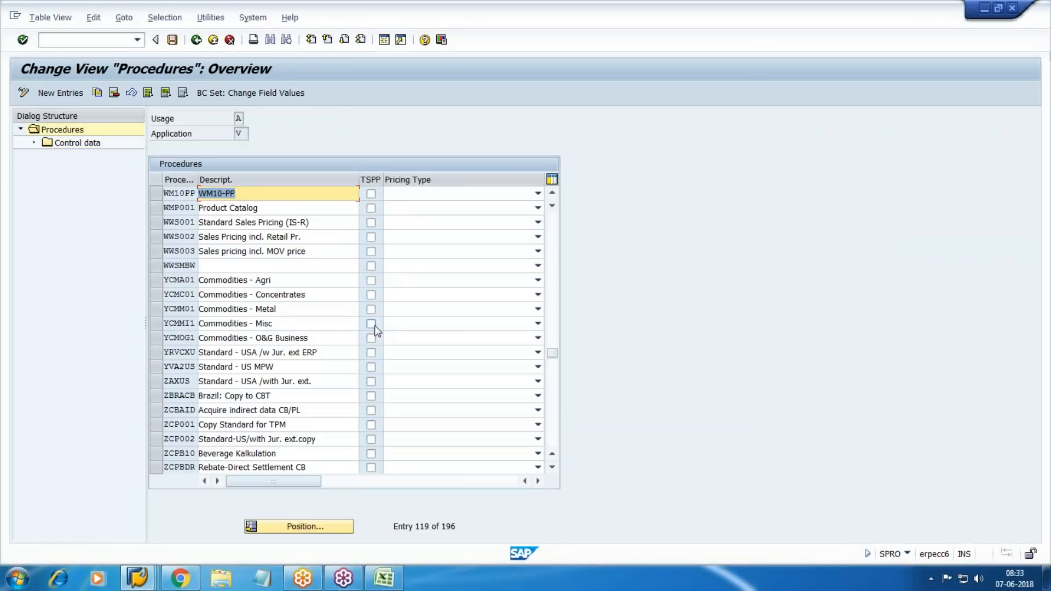
left_click(196, 40)
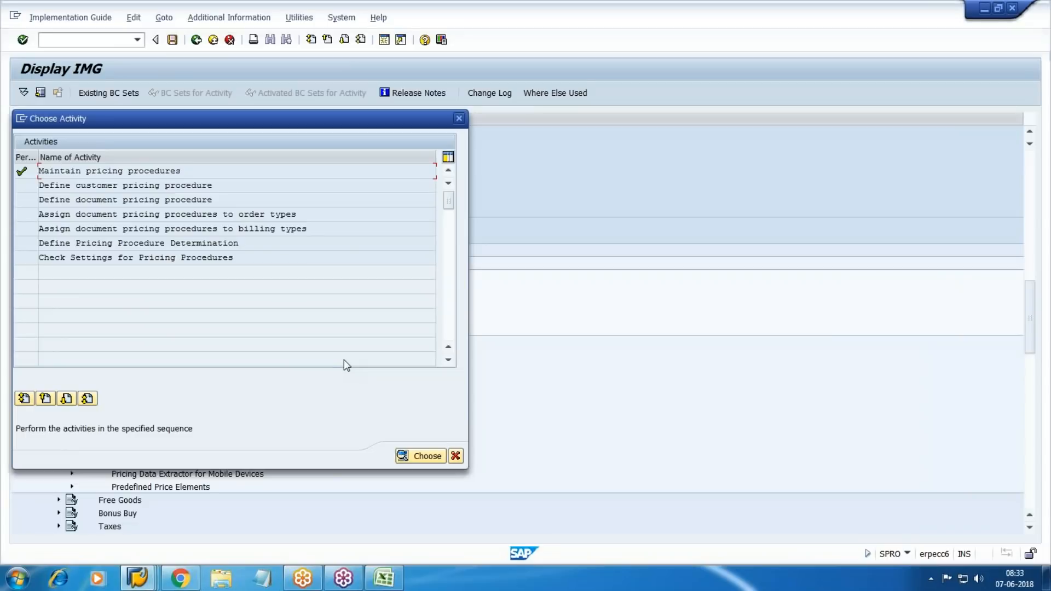
Open the Define Pricing Procedure Determination activity
left_click_drag(49, 244, 394, 245)
left_click(394, 245)
double_click(59, 244)
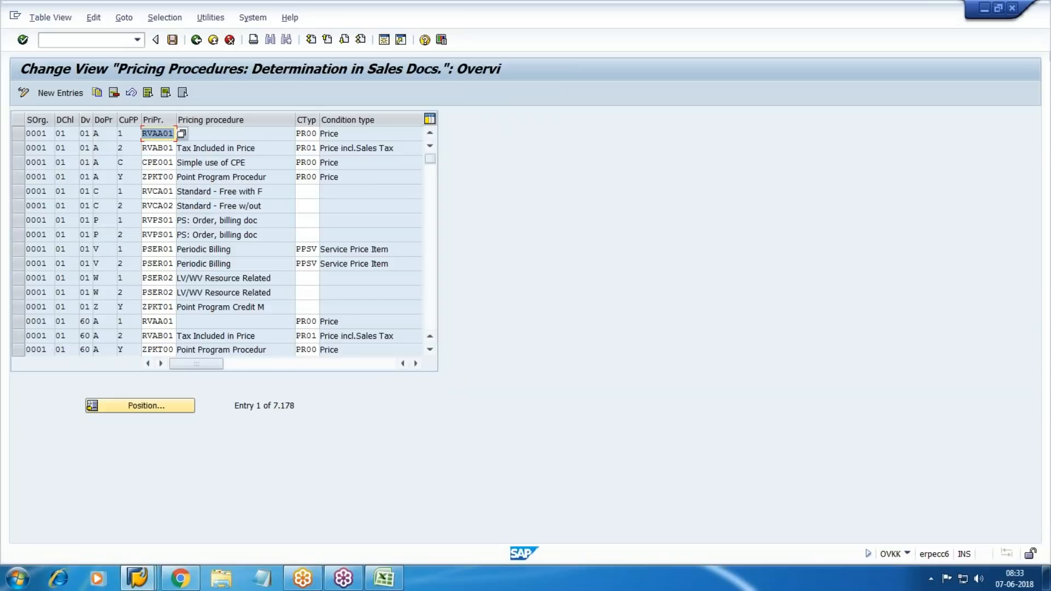
Start a new determination entry for sales organization WMSO, distribution channel WM and division WM
left_click(60, 92)
type("WMSO")
key("Tab")
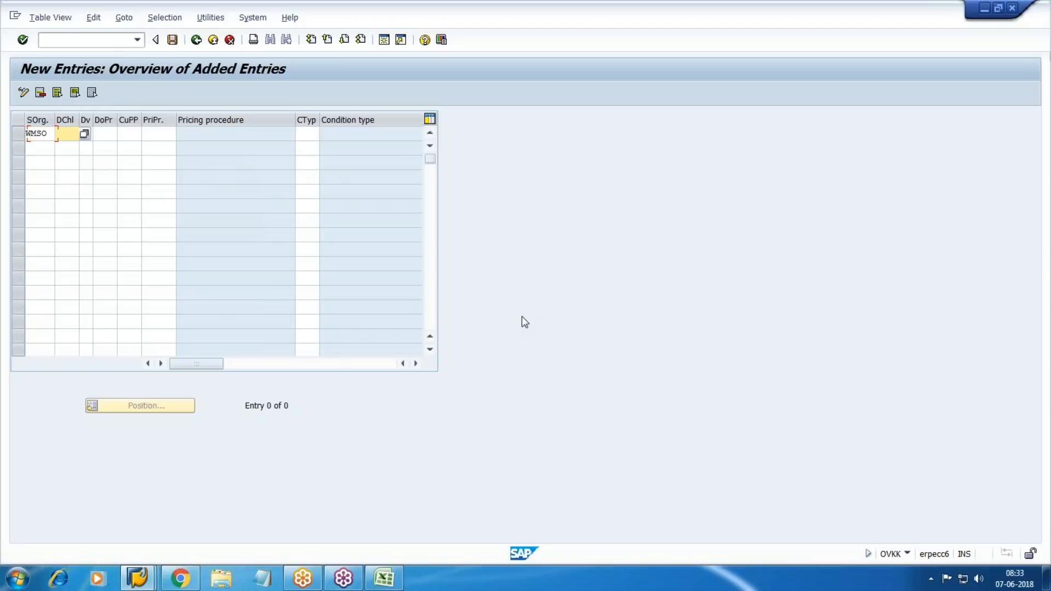
type("WM")
key("Tab")
type("WM")
key("Tab")
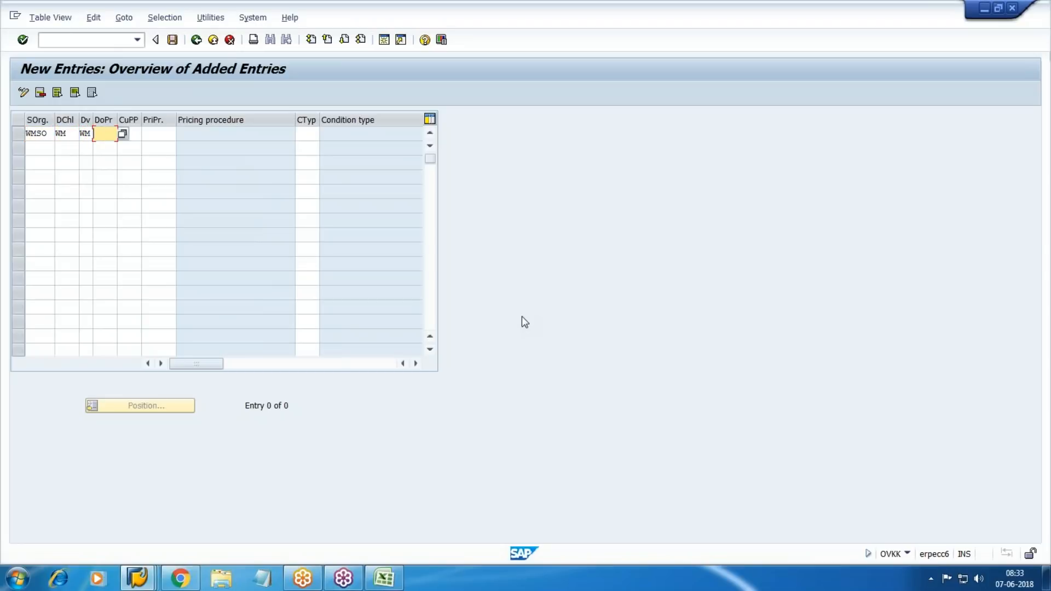
Set the WMSO entry's document pricing procedure to A (Standard) from the list of possible values
key("F4")
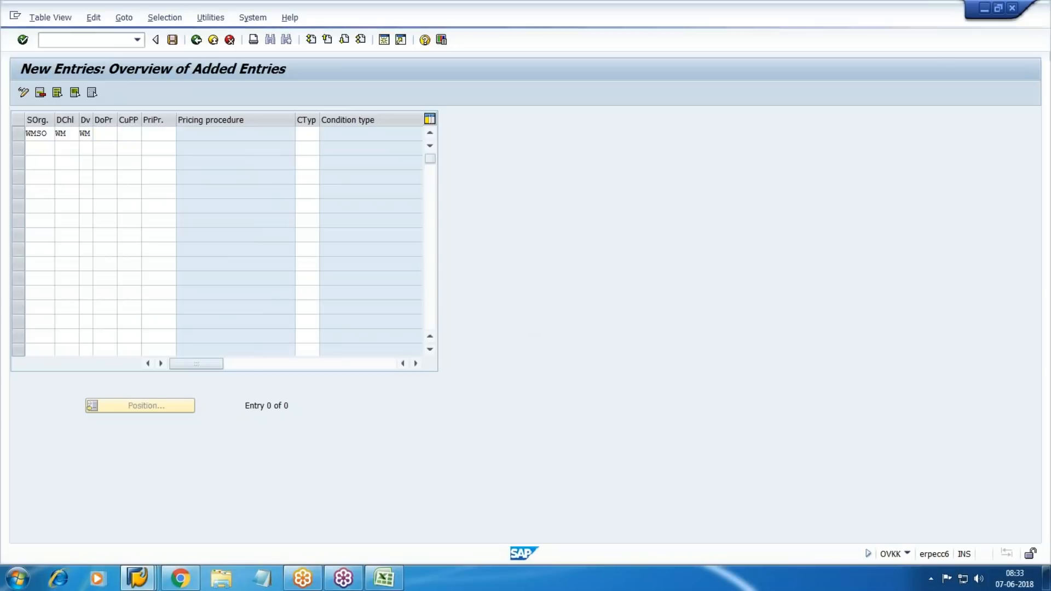
key("Down")
key("Down")
key("Down")
key("Down")
key("Down")
key("Down")
key("Down")
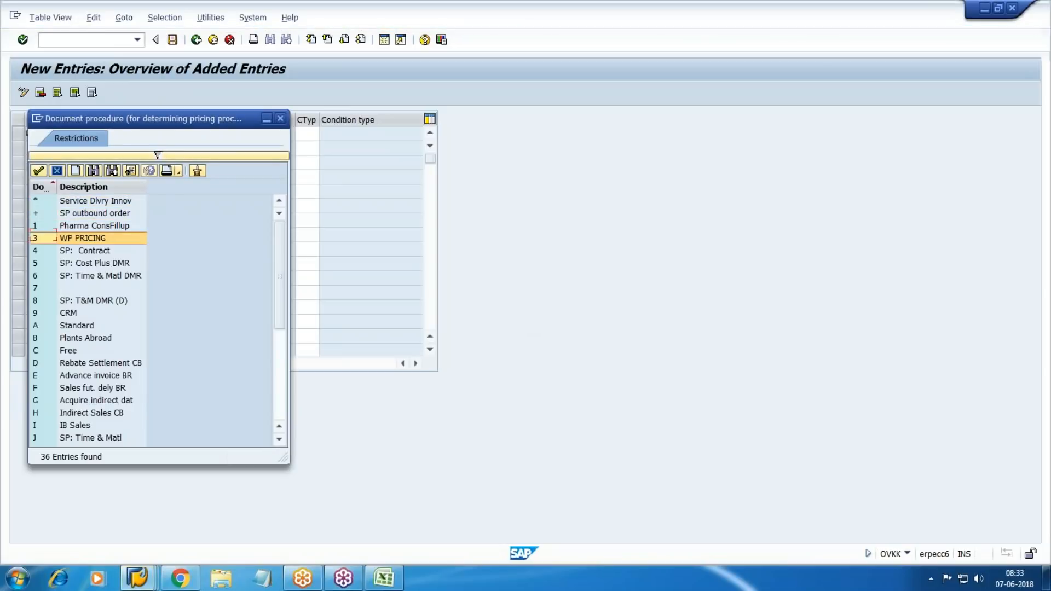
key("Down")
key("Down")
key("Down")
key("Return")
key("Tab")
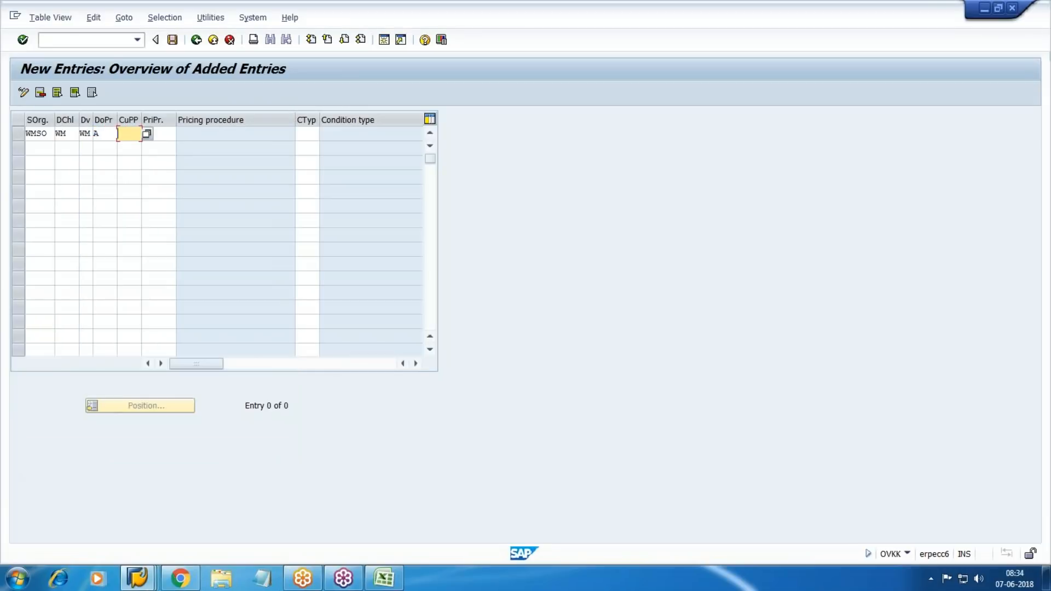
Set the WMSO entry's customer pricing procedure to 1 from the list of possible values
key("F4")
key("Down")
key("Down")
key("Down")
key("Down")
key("Down")
key("Up")
key("Up")
key("Up")
key("Return")
key("Tab")
Assign pricing procedure WM10PP with condition type PR00 to the WMSO entry and save it to the customizing request
type("WM")
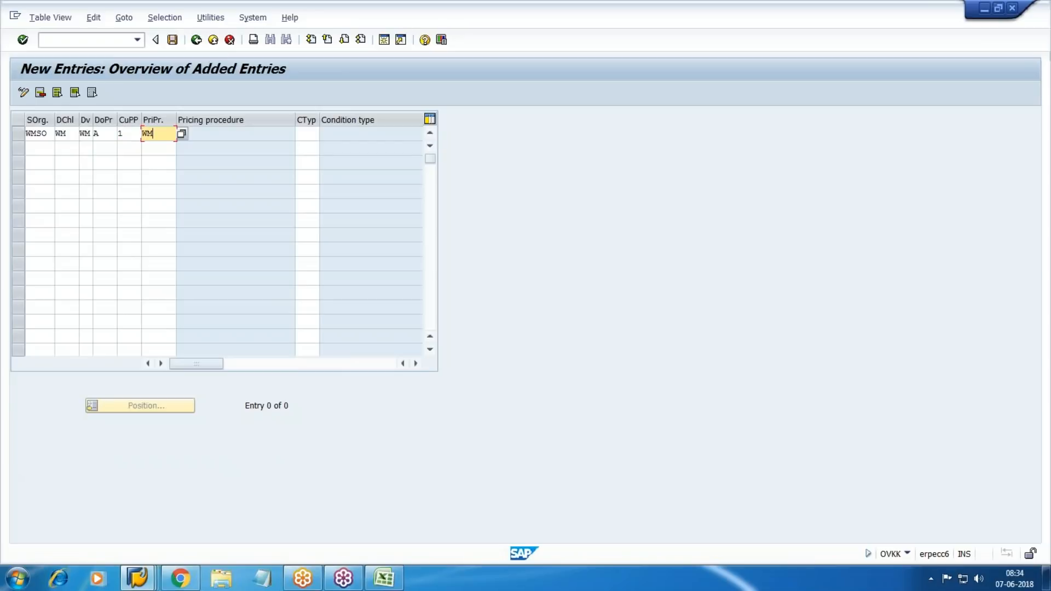
type("10PP")
key("Tab")
type("PR00")
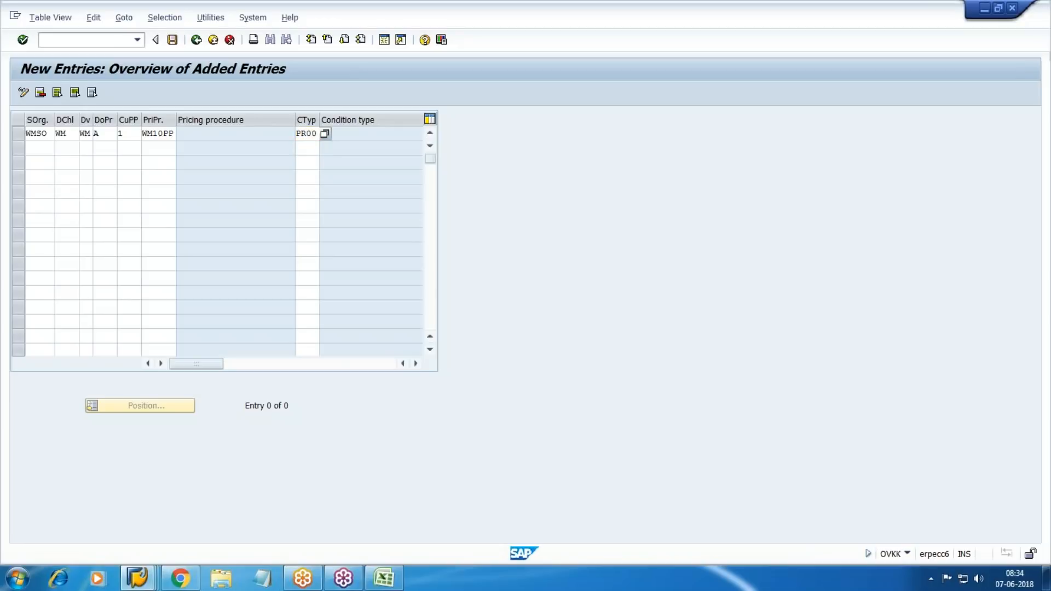
key("Return")
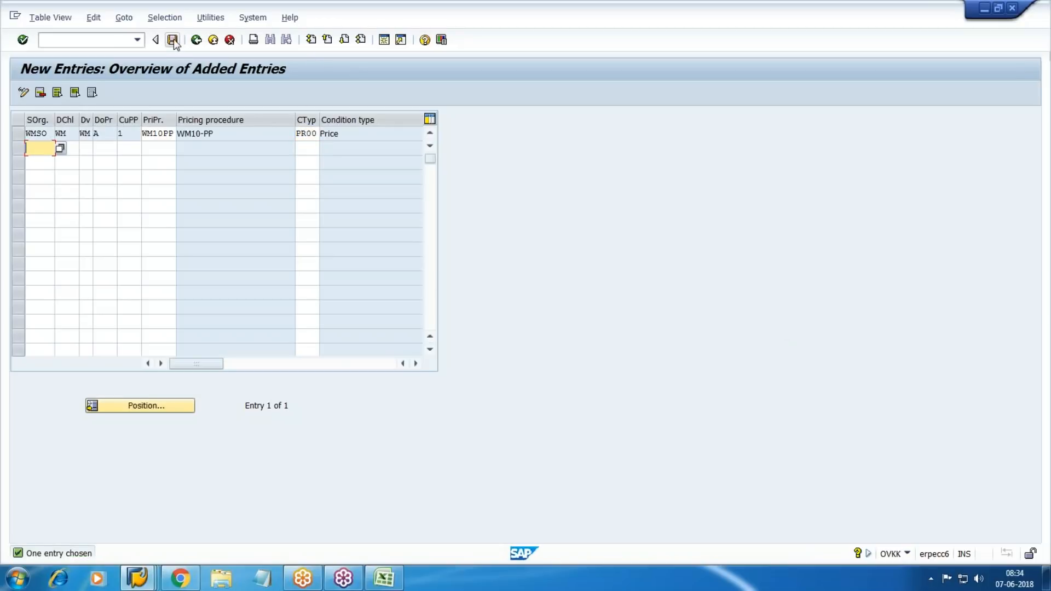
left_click(172, 39)
left_click(226, 245)
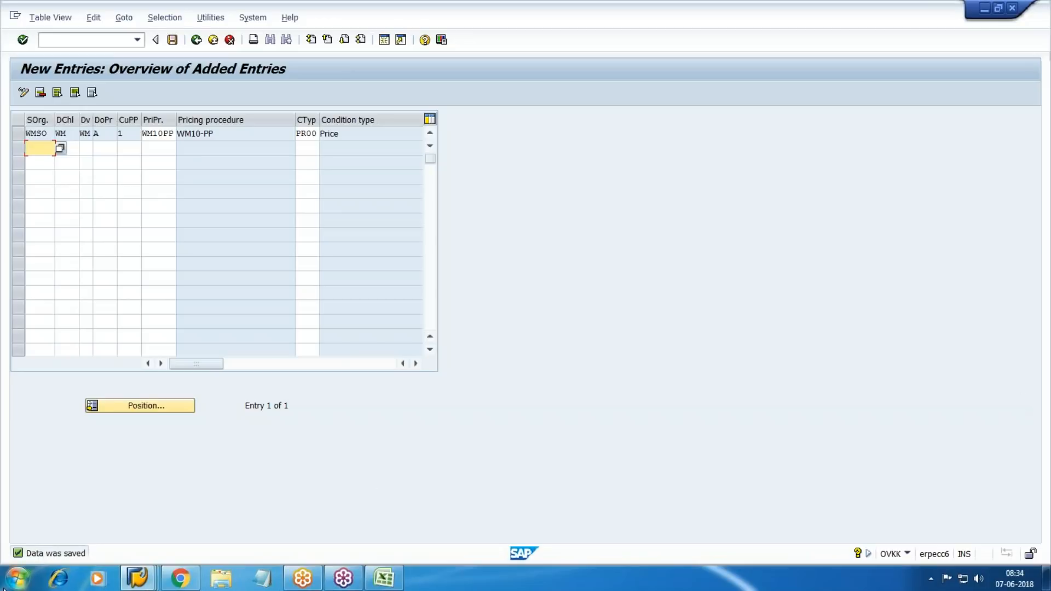
Switch to Paint and draw a rectangle about 406 × 604 px, divided into three sections by two horizontal lines
left_click(18, 578)
left_click(50, 318)
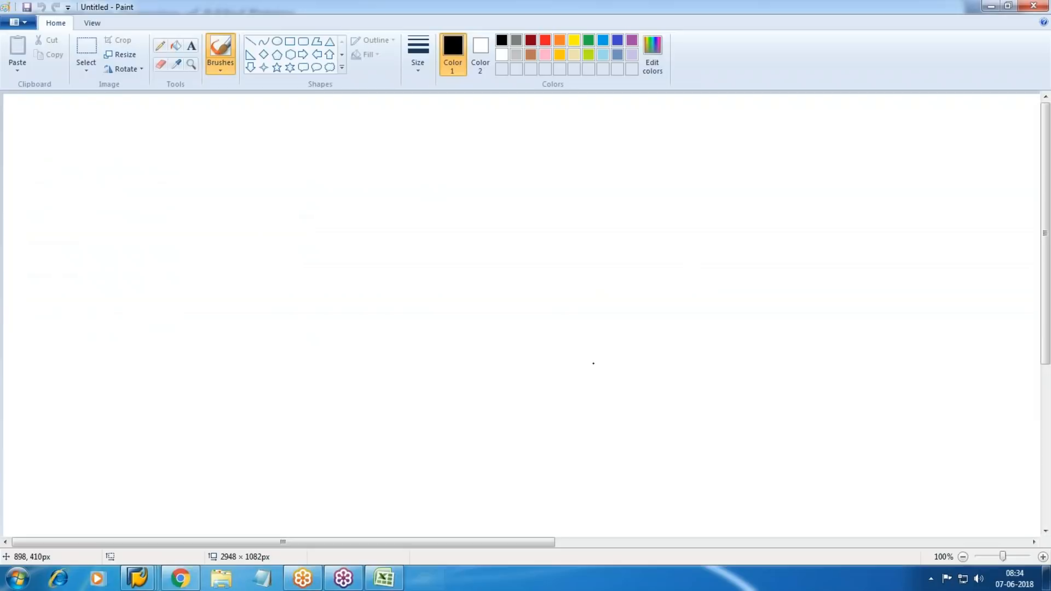
left_click(289, 41)
mouse_move(311, 112)
left_mouse_down()
mouse_move(573, 456)
mouse_move(579, 508)
left_mouse_up()
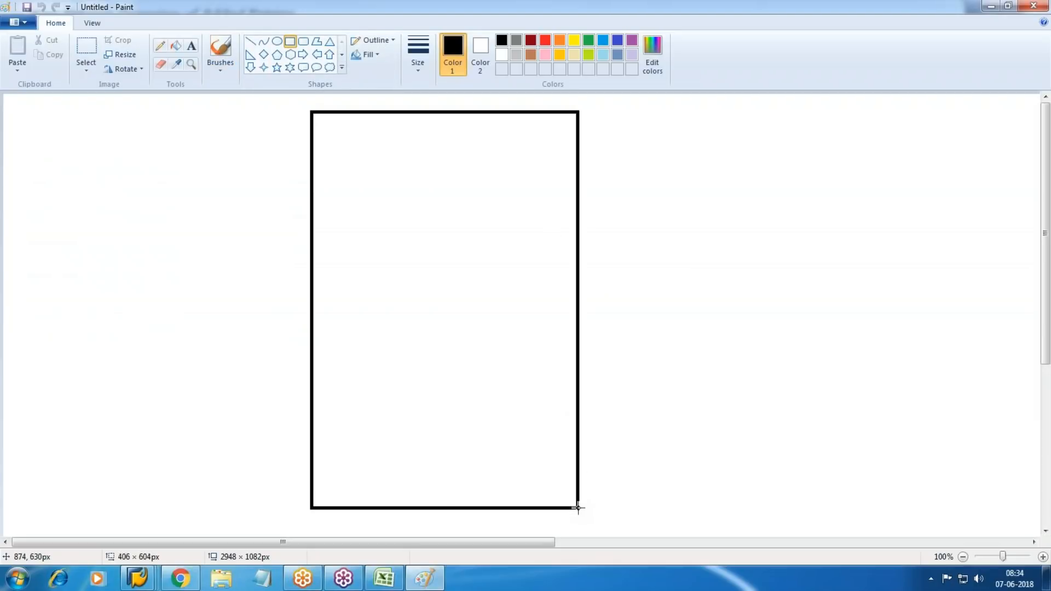
left_click(255, 45)
left_click_drag(314, 222, 587, 219)
left_click_drag(313, 360, 574, 359)
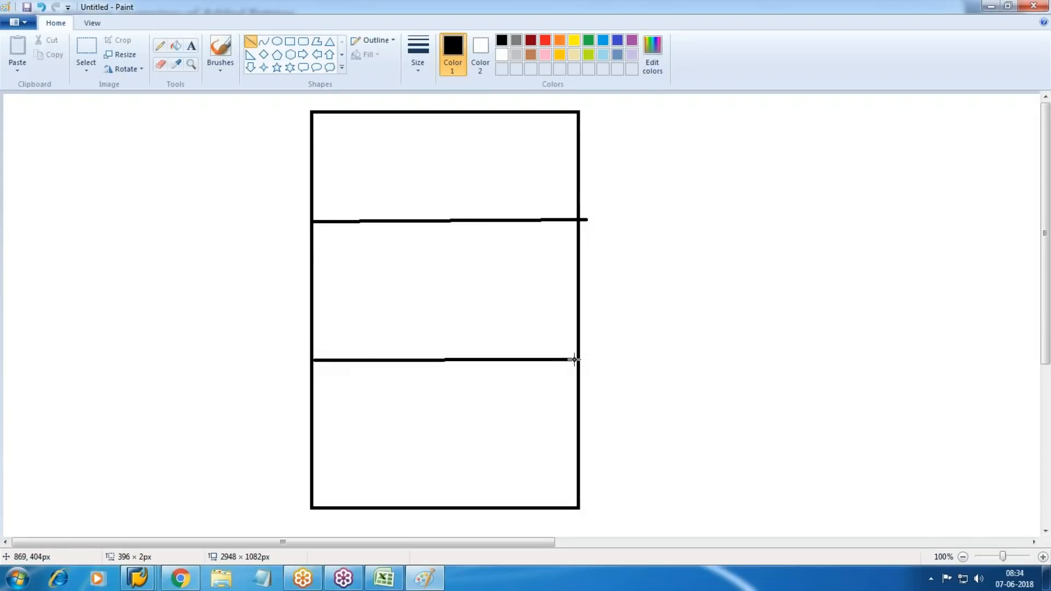
Label the rectangle's sections from top to bottom "Gen Data", "comp code" and "Sales Org" beside its left edge
left_click(192, 46)
left_click_drag(176, 403, 300, 432)
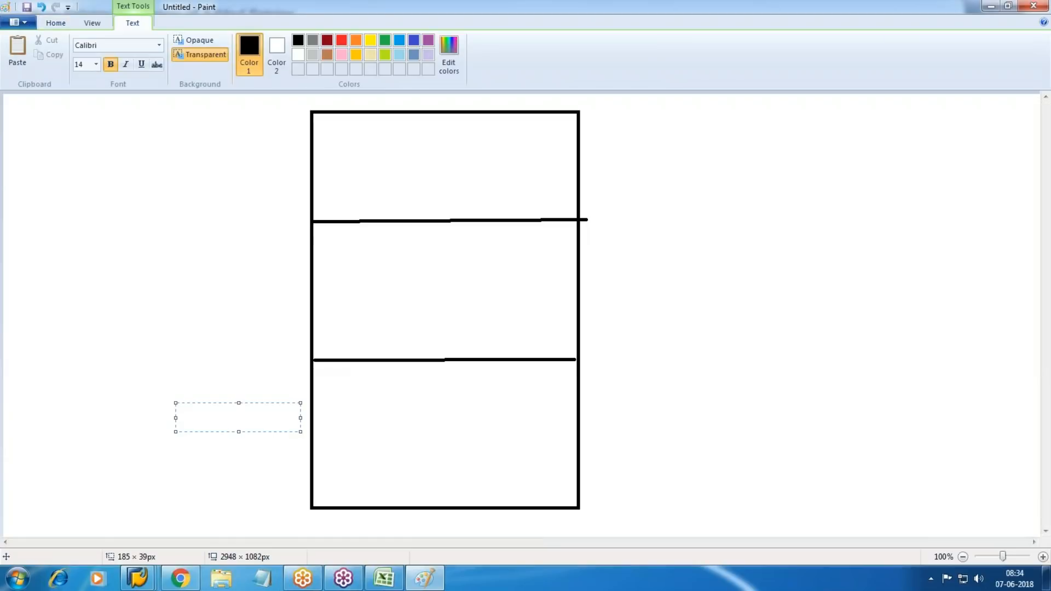
type("Sales Org")
left_click_drag(150, 136, 258, 167)
type("Gen Data")
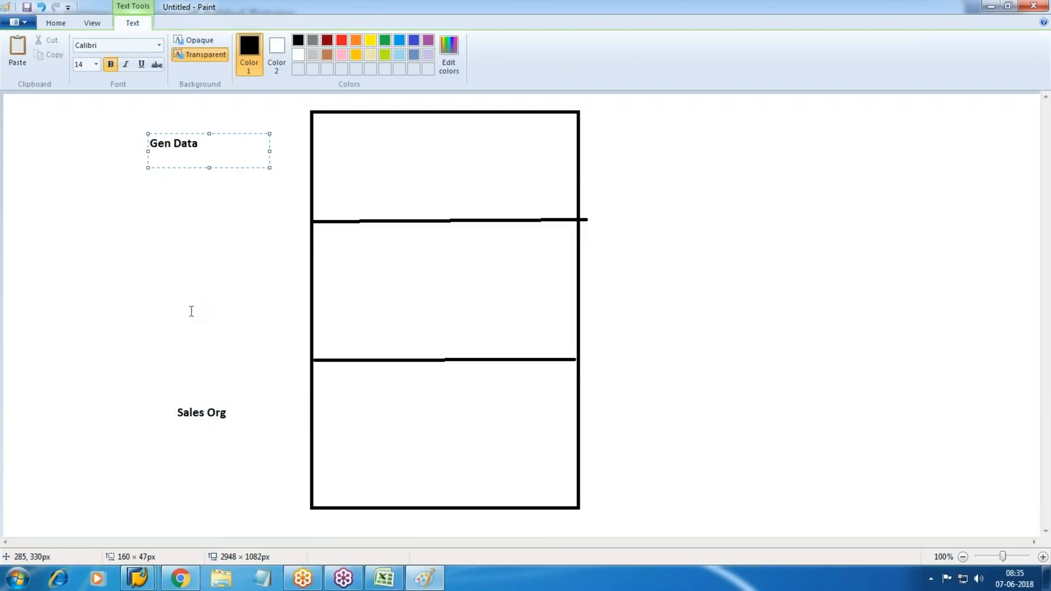
left_click_drag(142, 266, 264, 290)
type("comp code")
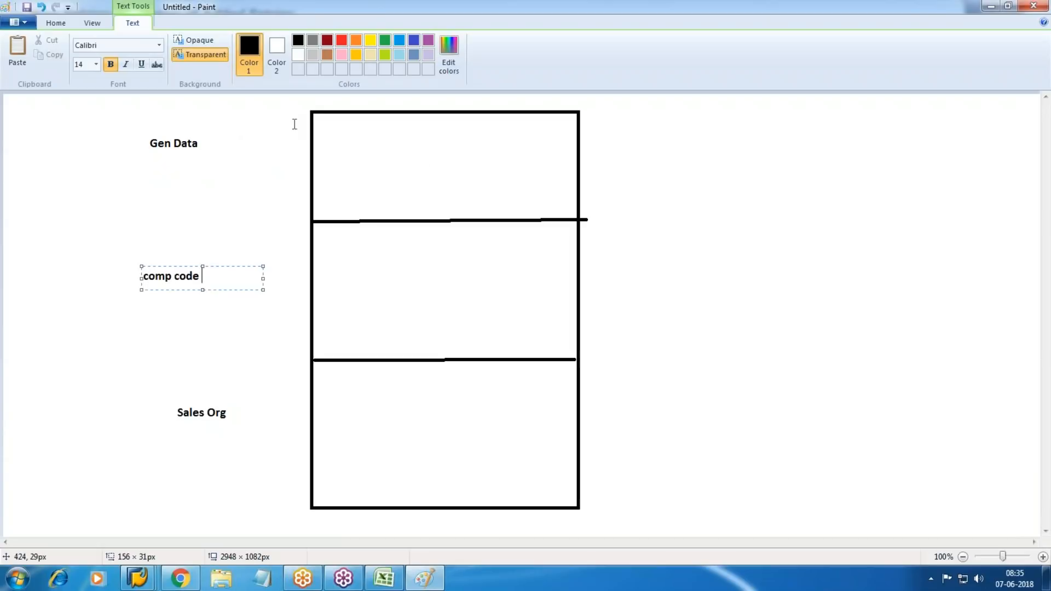
left_click(183, 105)
left_click(183, 105)
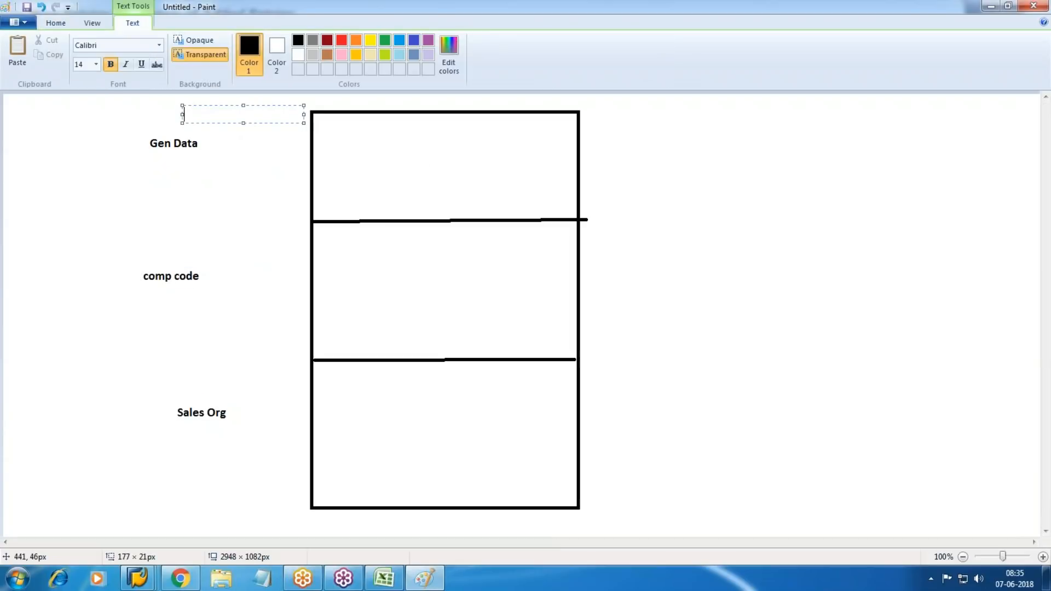
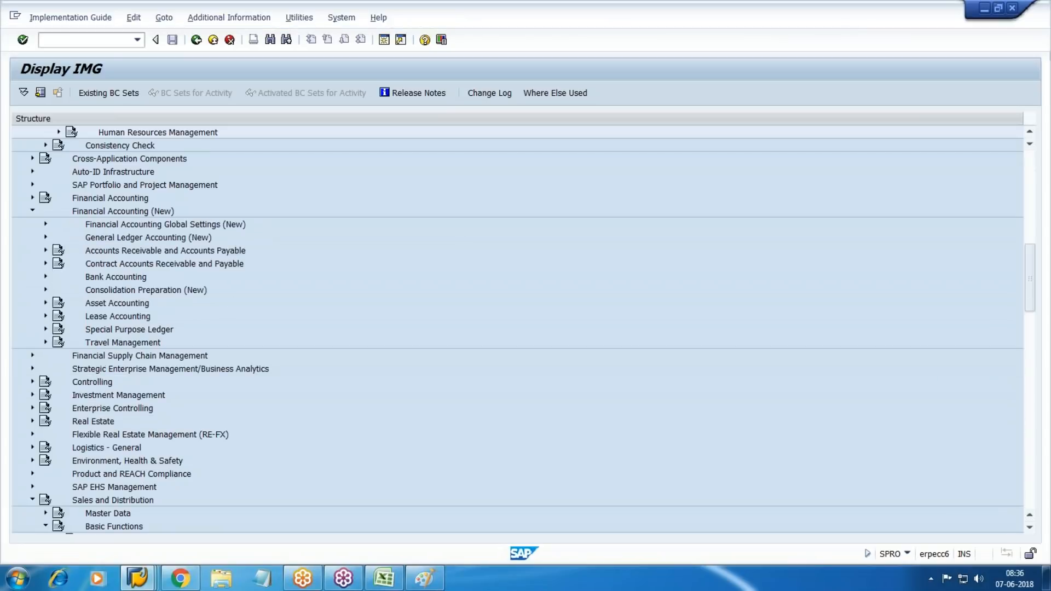
In the SAP IMG, open the customer account groups activity under Accounts Receivable and Accounts Payable, within Preparations for Creating Customer Master Data
left_click(45, 250)
left_click(59, 263)
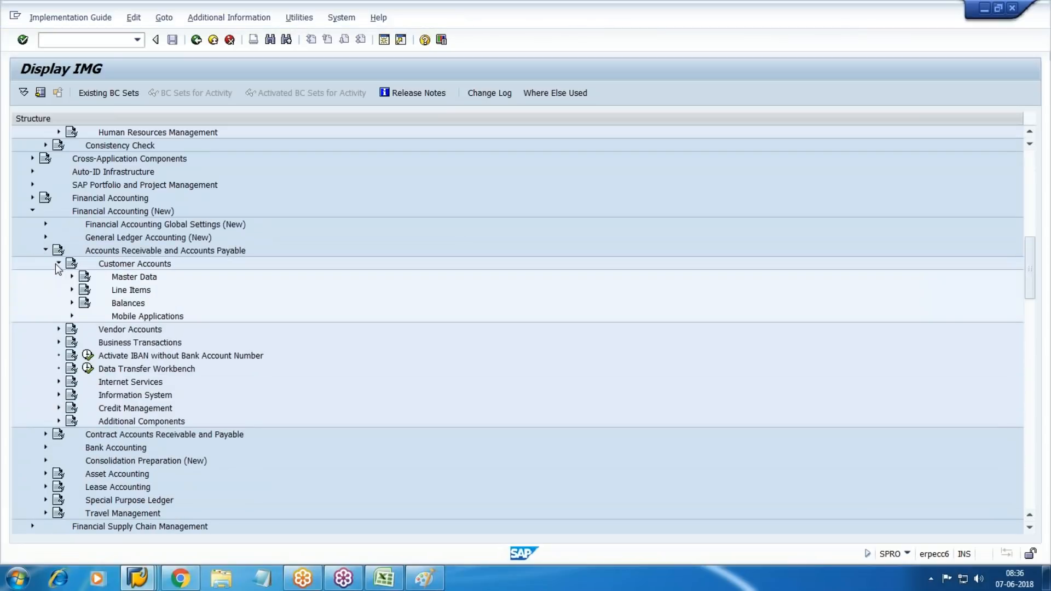
left_click(72, 277)
left_click(165, 292)
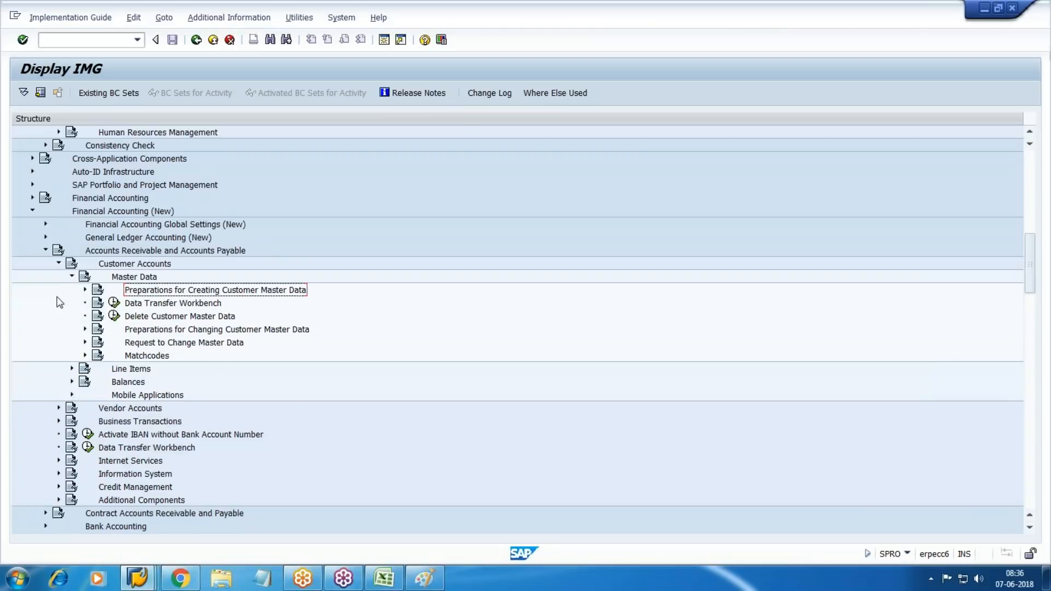
left_click(85, 290)
left_click(192, 304)
left_click(127, 303)
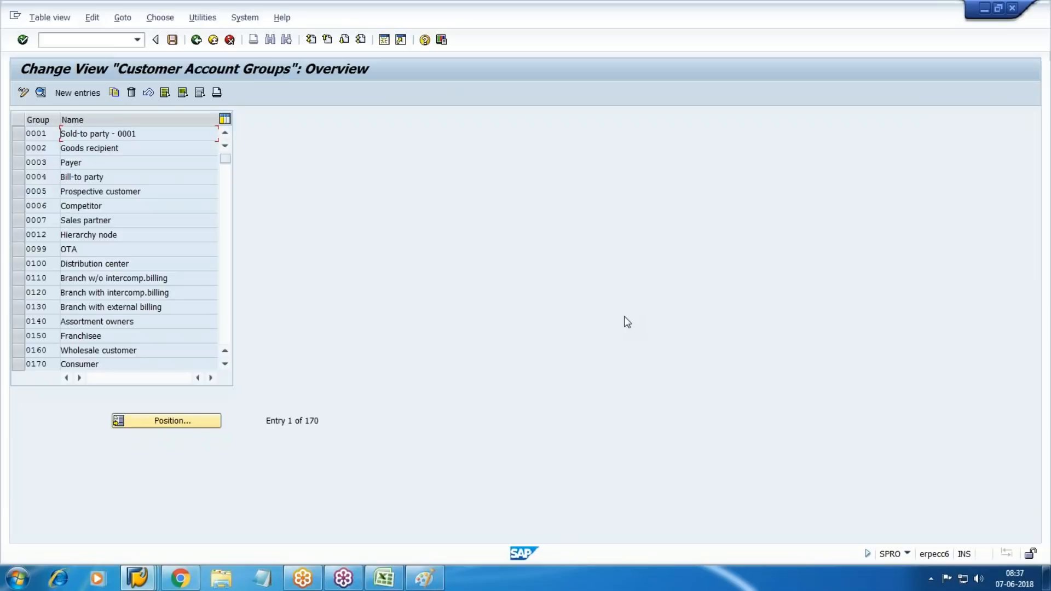
Try to create customer account group W100 with the meaning "Walmart Domestic Customers"
left_click(65, 96)
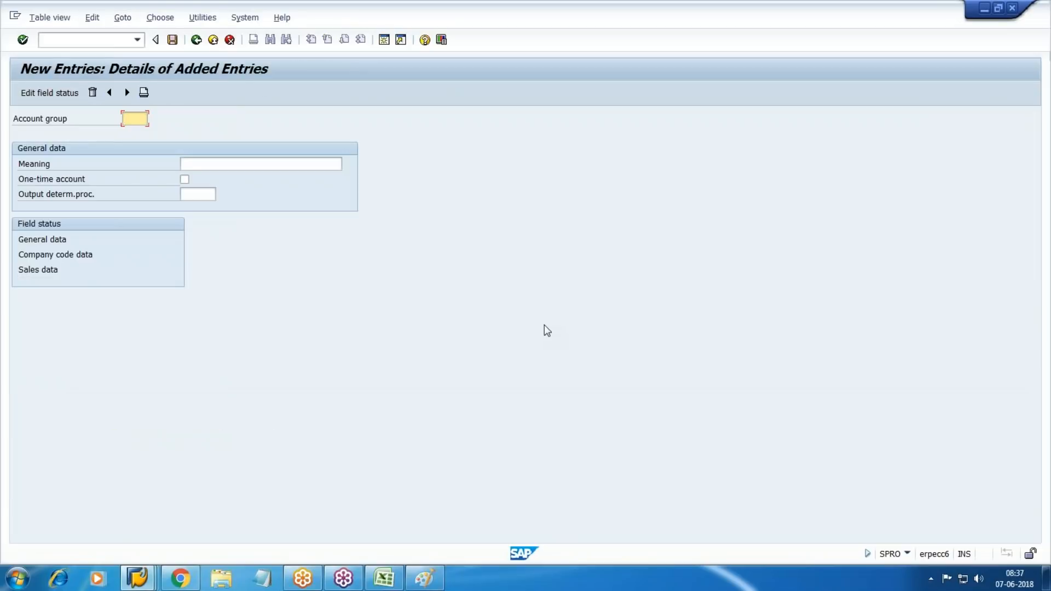
type("W100")
key("Tab")
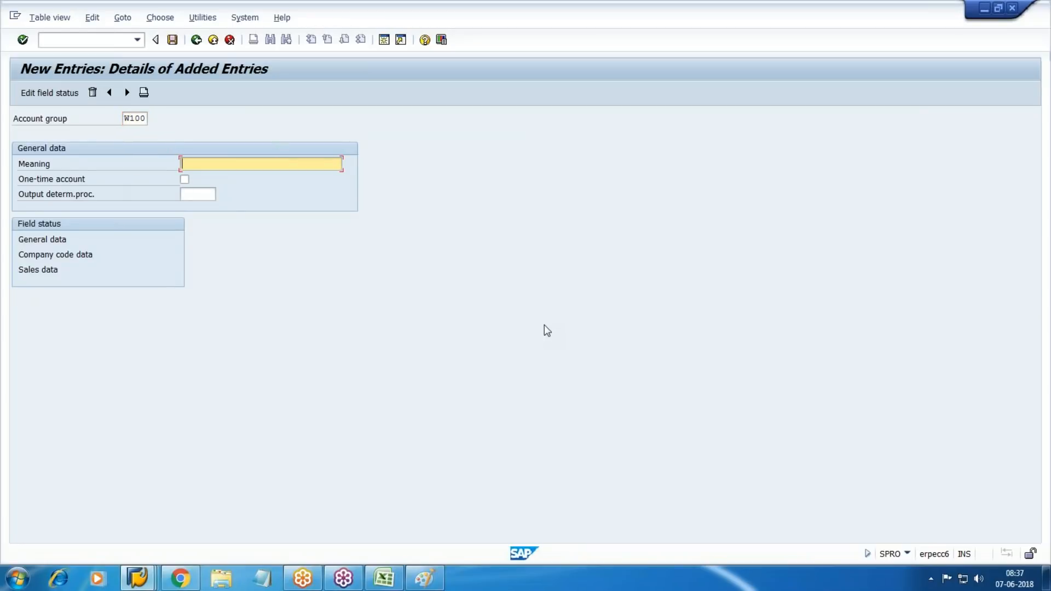
type("Walmart Domestic Customers")
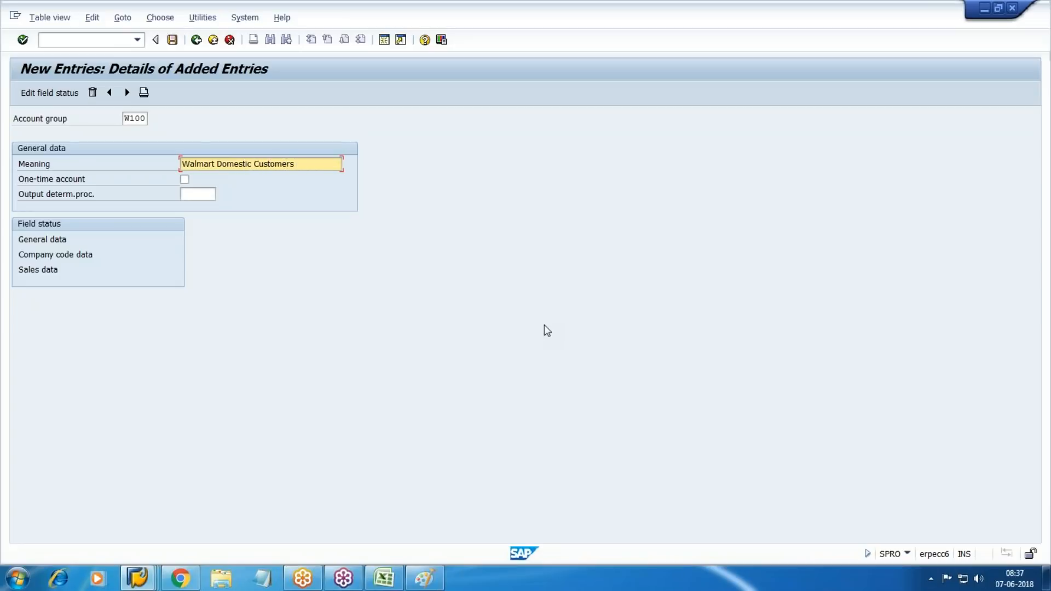
Make "Postal code, city" a required entry in the new group's general address data, and discard the new account group
double_click(46, 242)
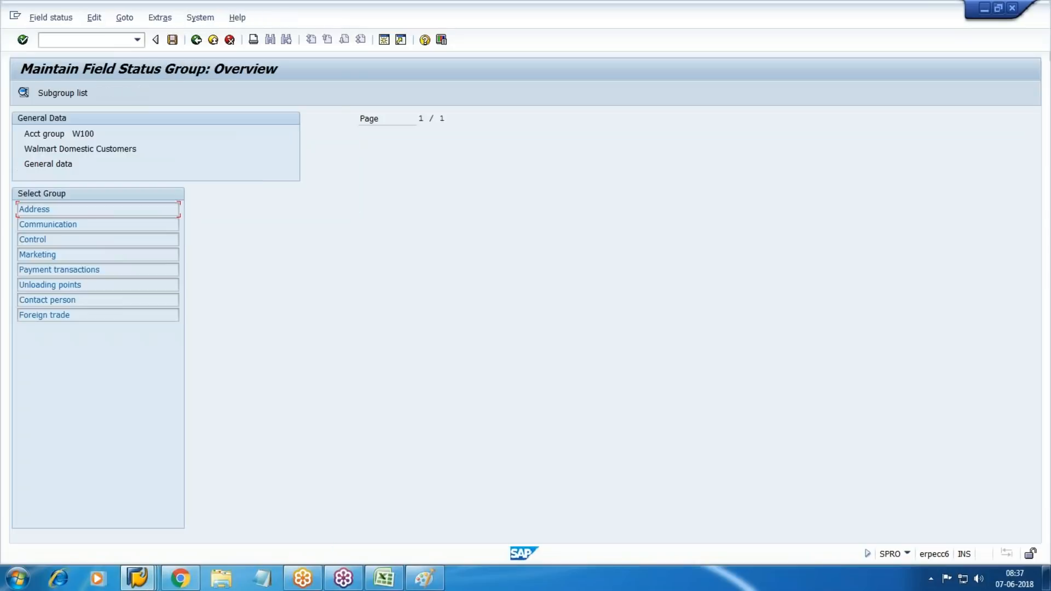
double_click(42, 211)
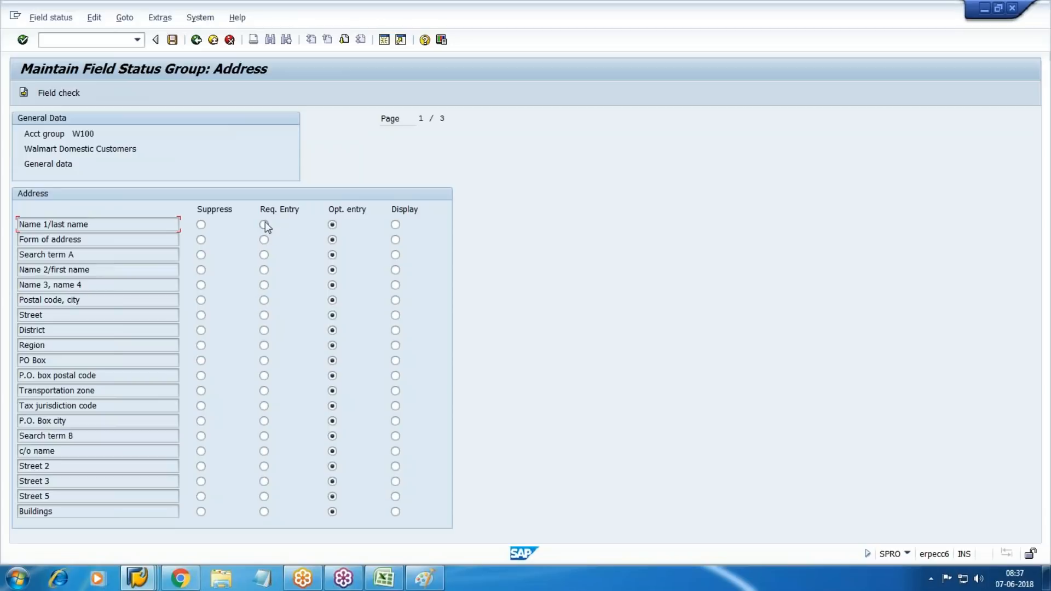
left_click(264, 300)
key("F3")
key("F3")
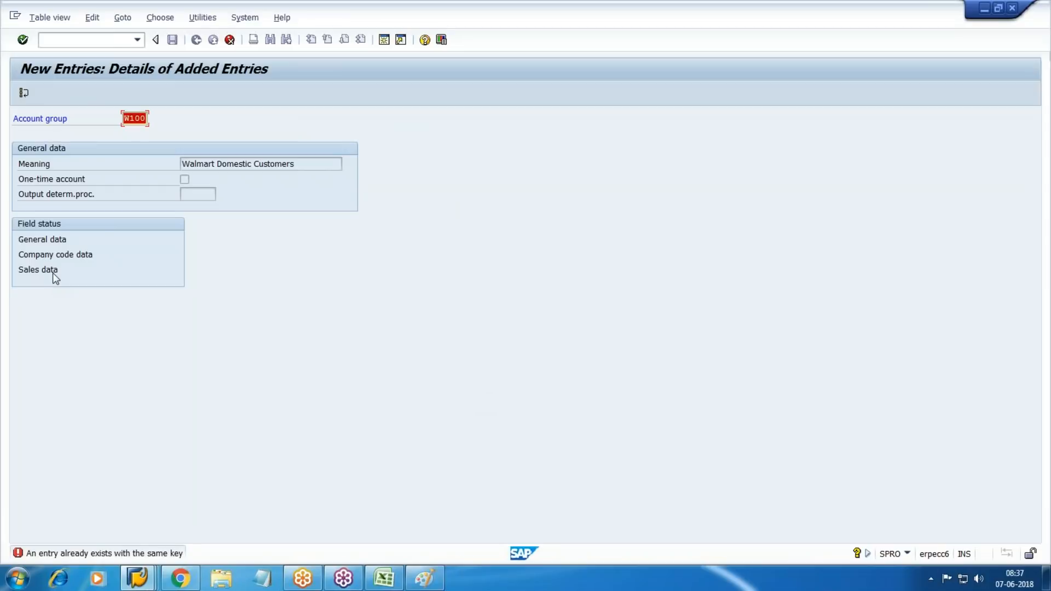
left_click(229, 40)
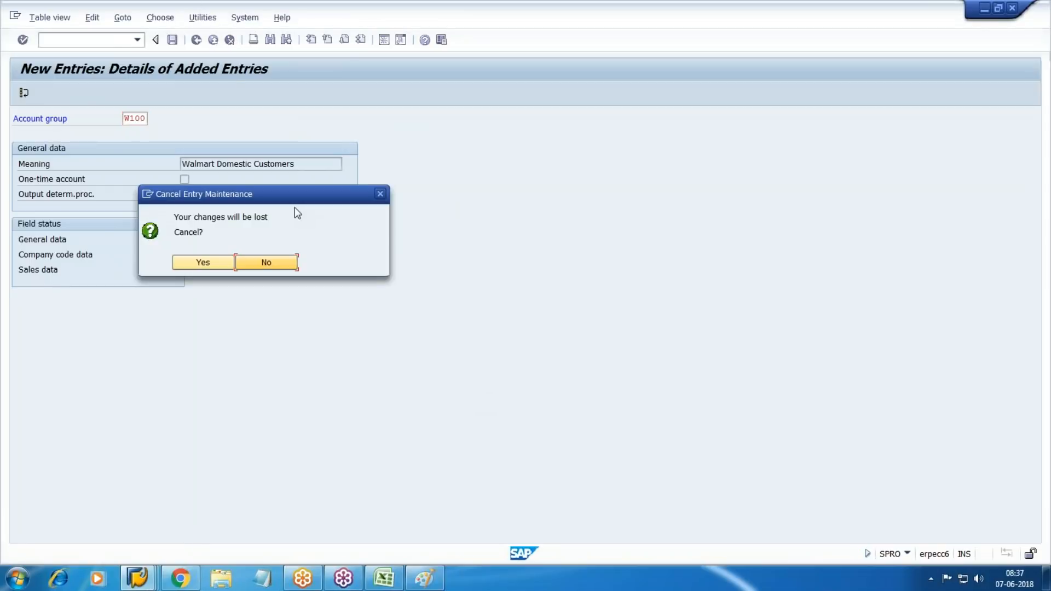
left_click(211, 261)
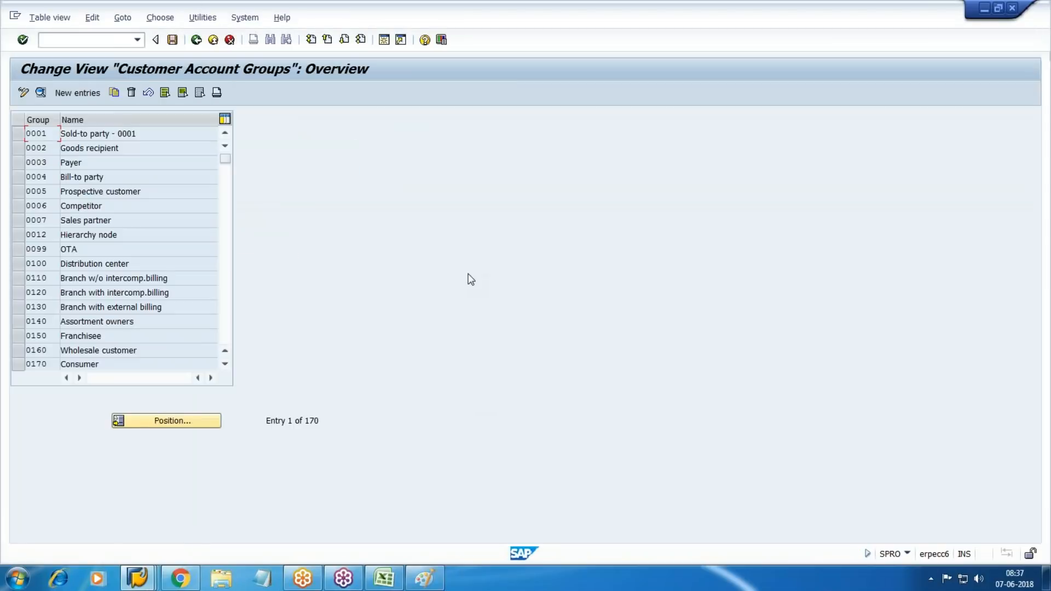
Locate the existing customer account group W100 and open its field status for company code data
left_click(189, 427)
type("W100")
key("Return")
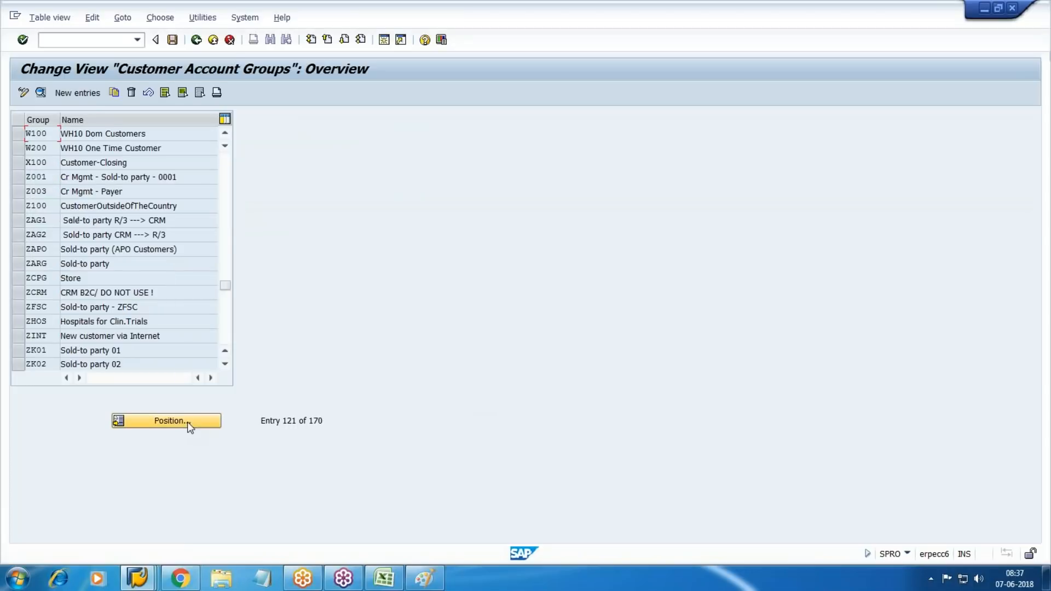
double_click(42, 133)
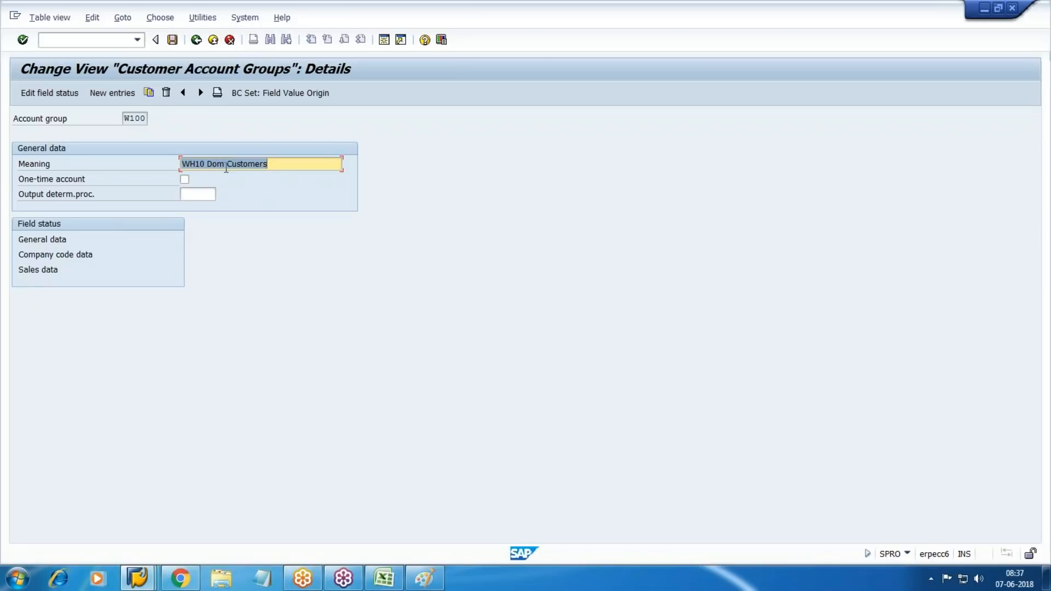
left_click(208, 166)
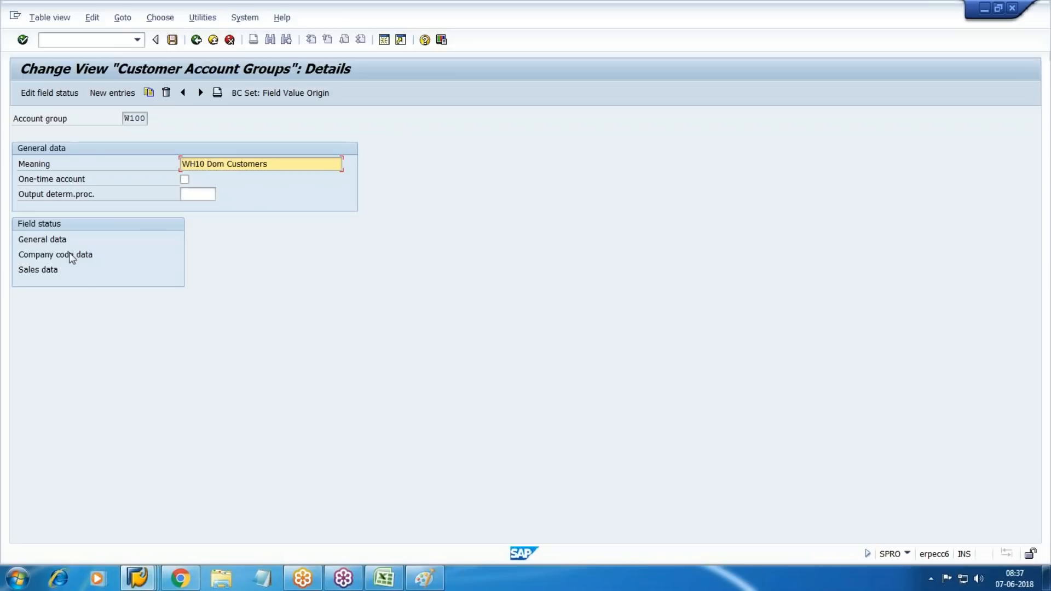
double_click(47, 258)
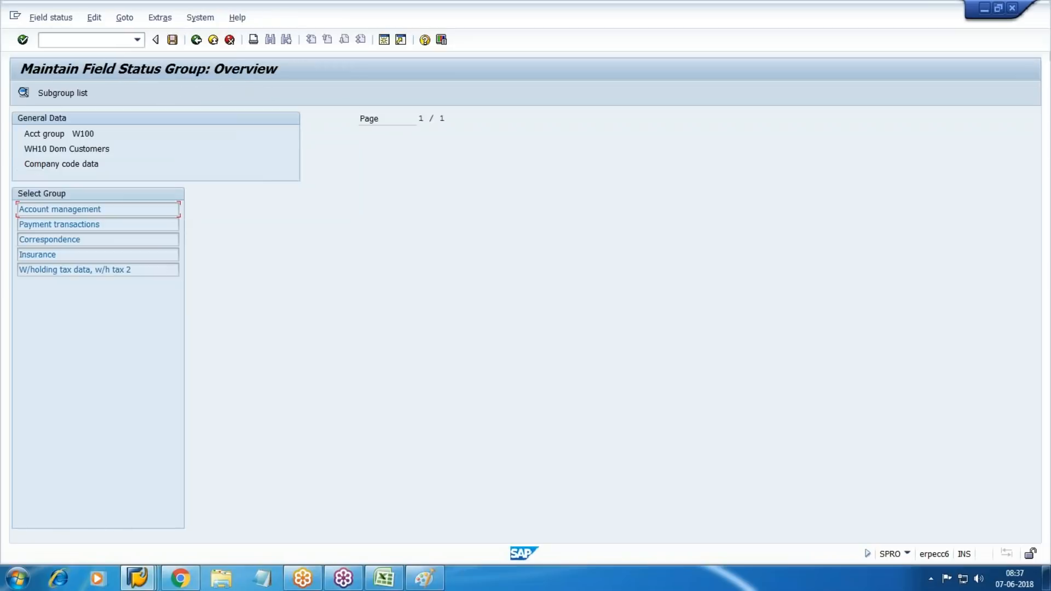
Review the account management field status in the company code data of account group W100, and return to the IMG structure
double_click(48, 210)
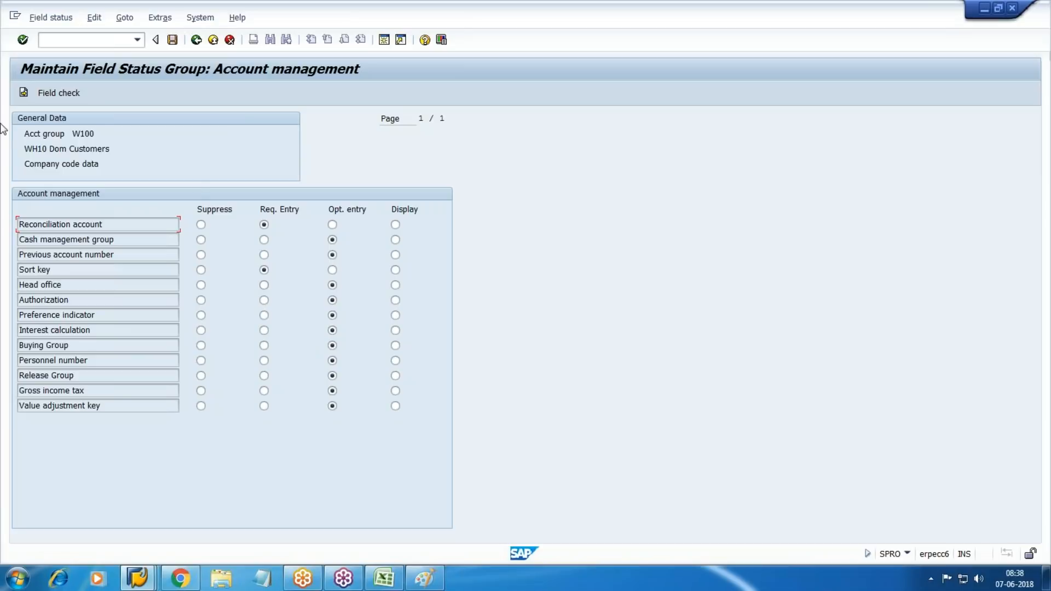
left_click(201, 43)
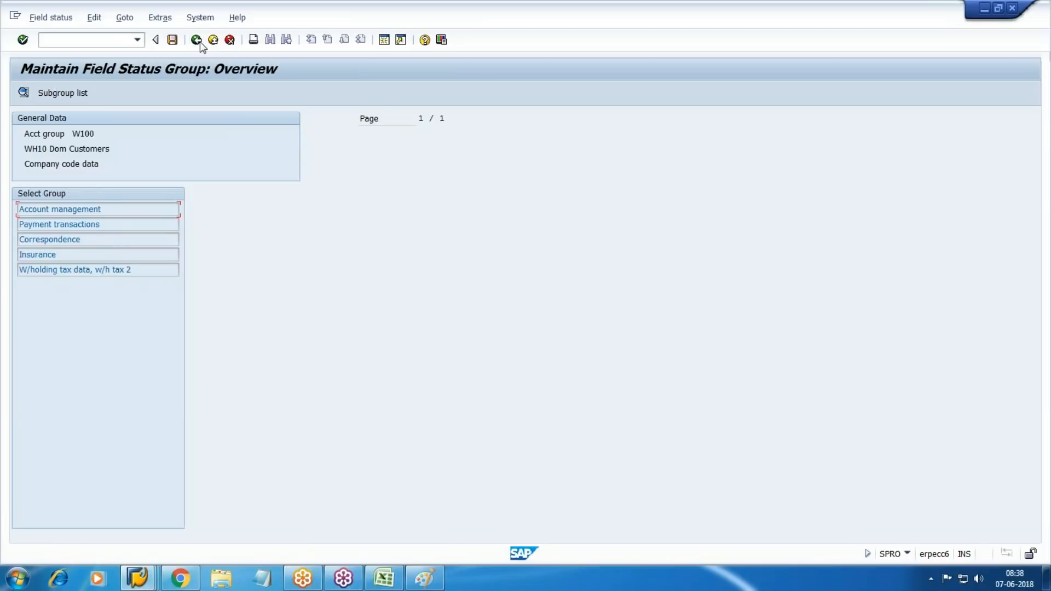
left_click(200, 43)
left_click(200, 42)
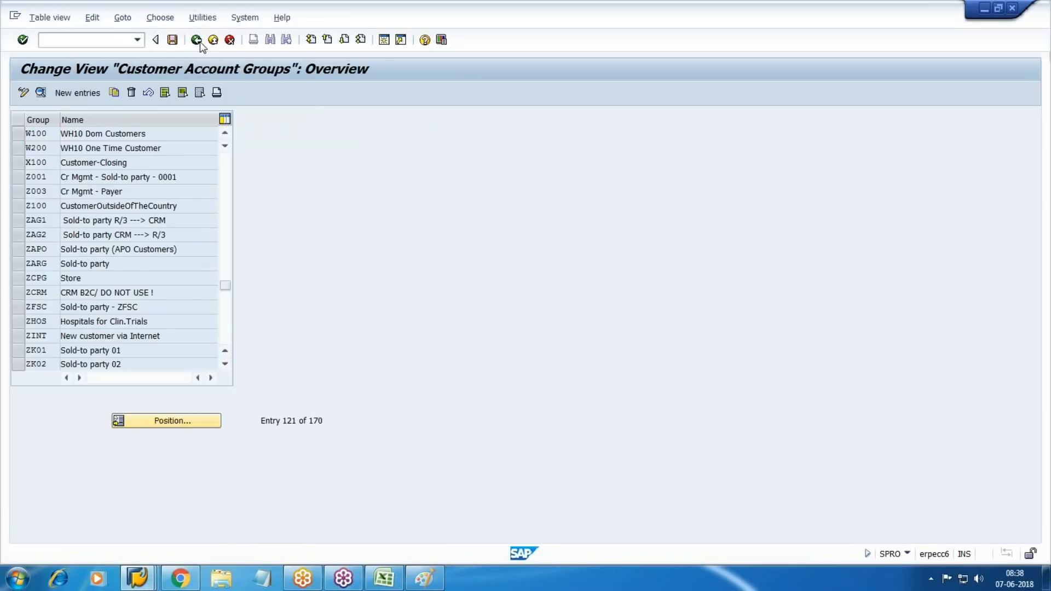
left_click(201, 43)
Examine the customer number range intervals in Create Number Ranges for Customer Accounts, and return to the IMG structure
scroll(173, 368, "down", 2)
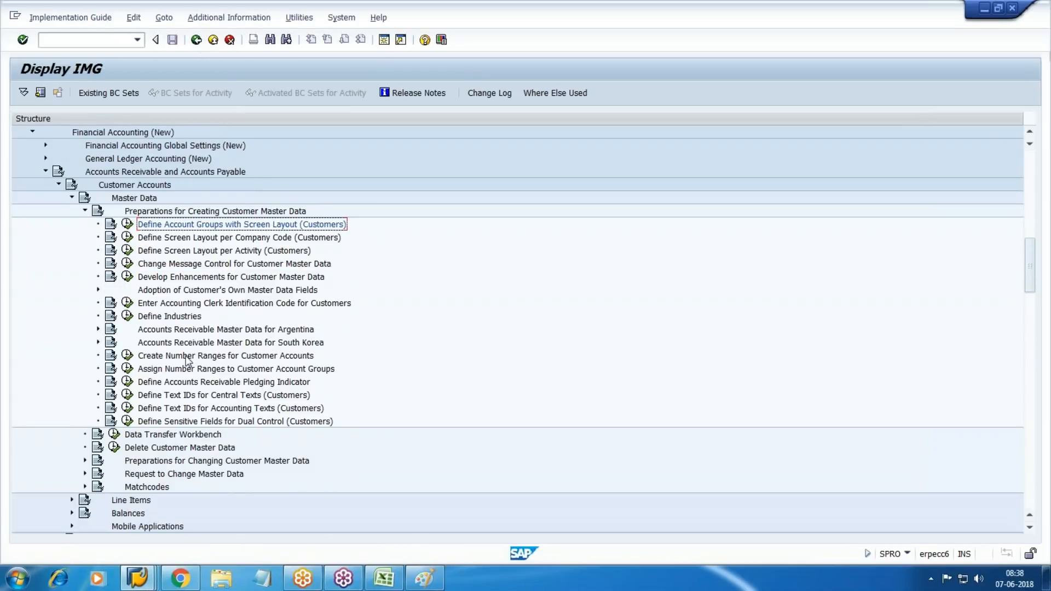
left_click(127, 355)
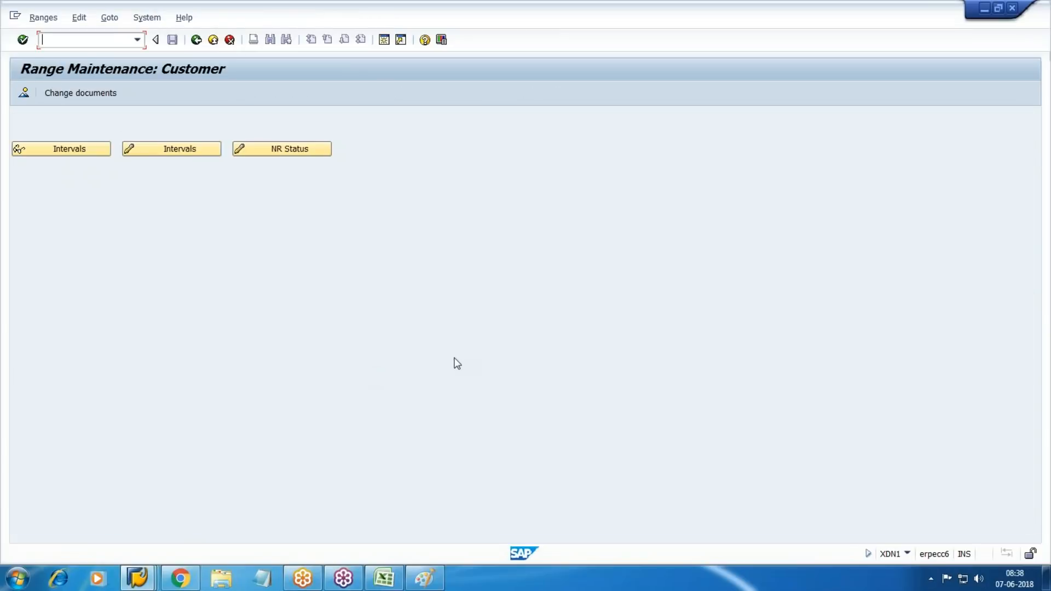
left_click(176, 150)
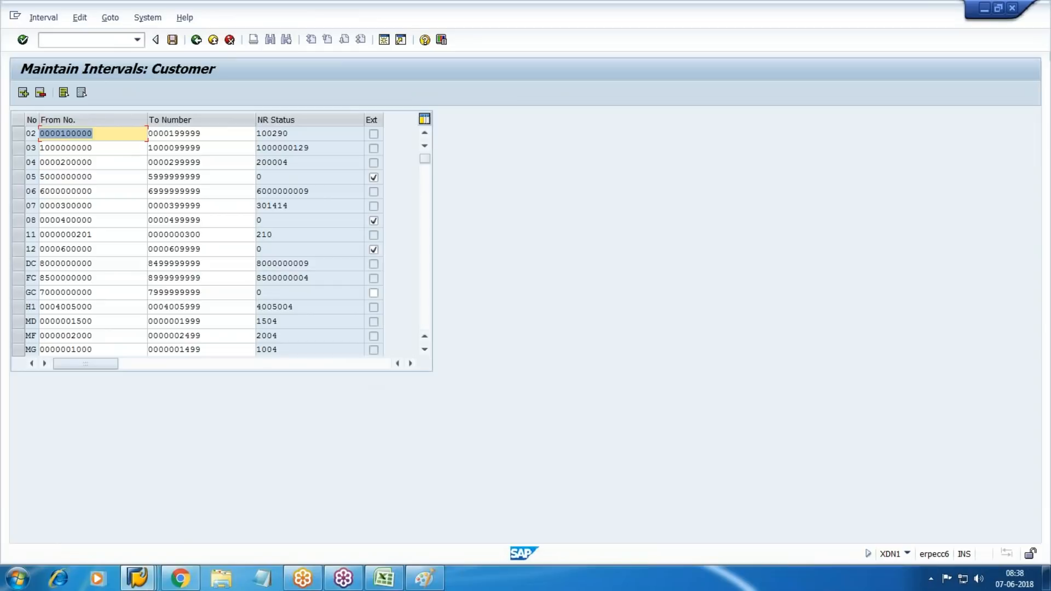
key("F3")
key("F3")
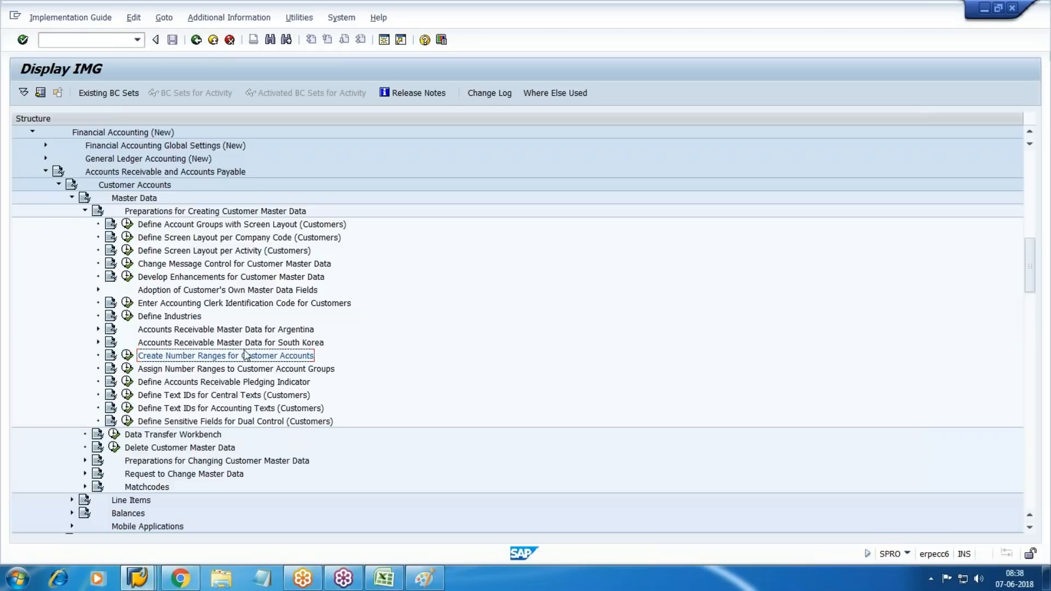
Look up the number range assigned to customer account group W100, and return to the IMG structure
left_click(127, 371)
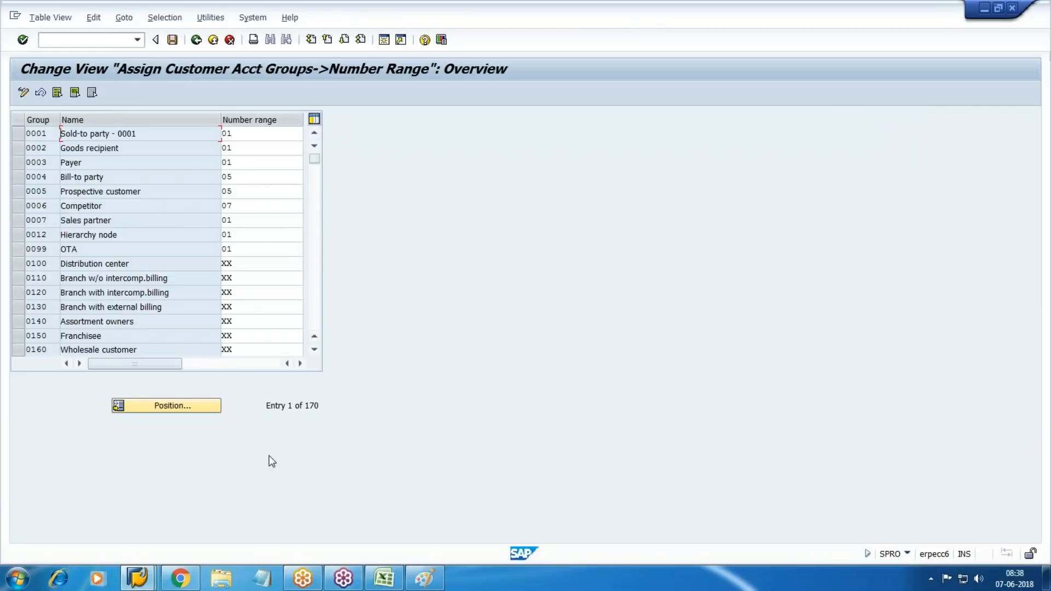
left_click(164, 408)
type("W100")
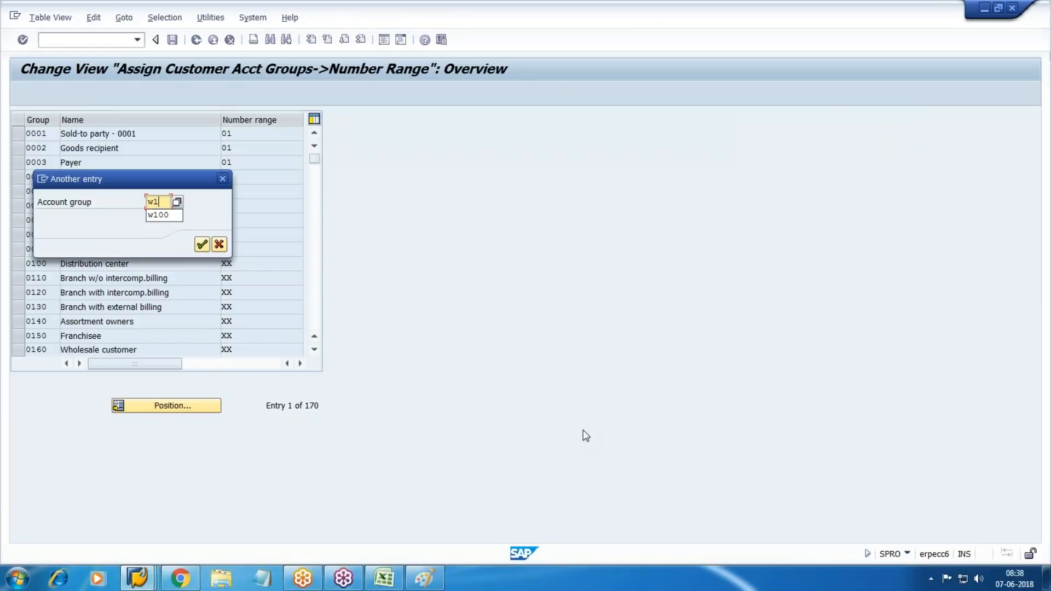
key("Return")
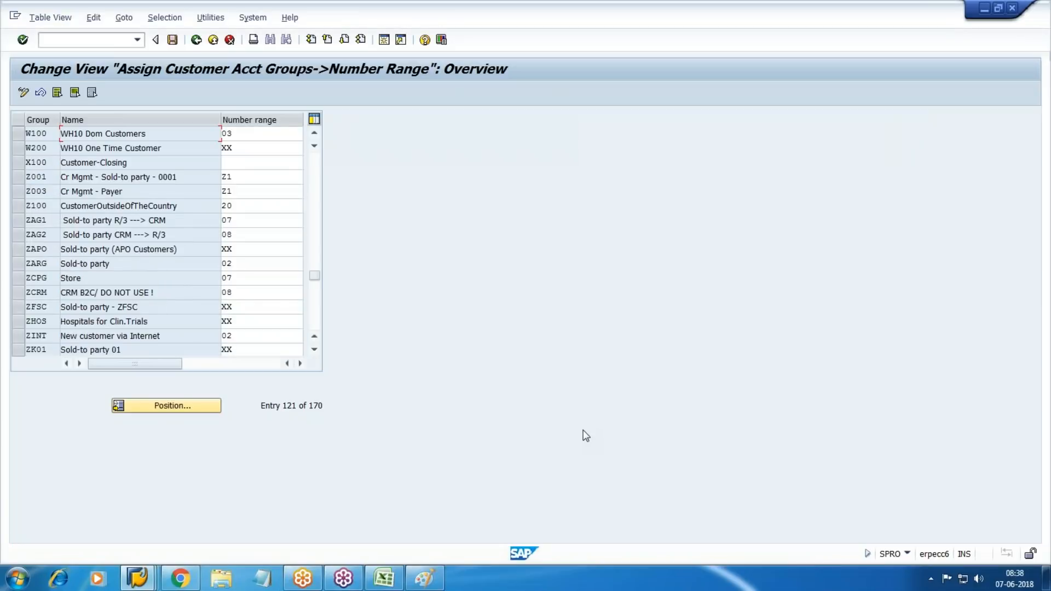
left_click(213, 40)
Start a new customer account group entry W200 with the meaning Walmart Domestic Customers
left_click(128, 224)
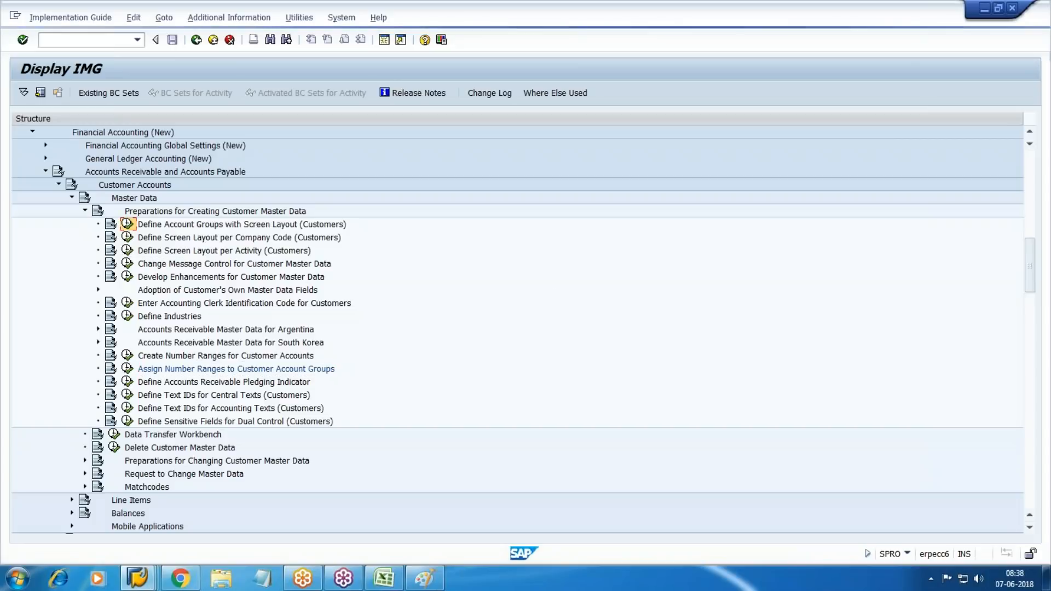
key("F5")
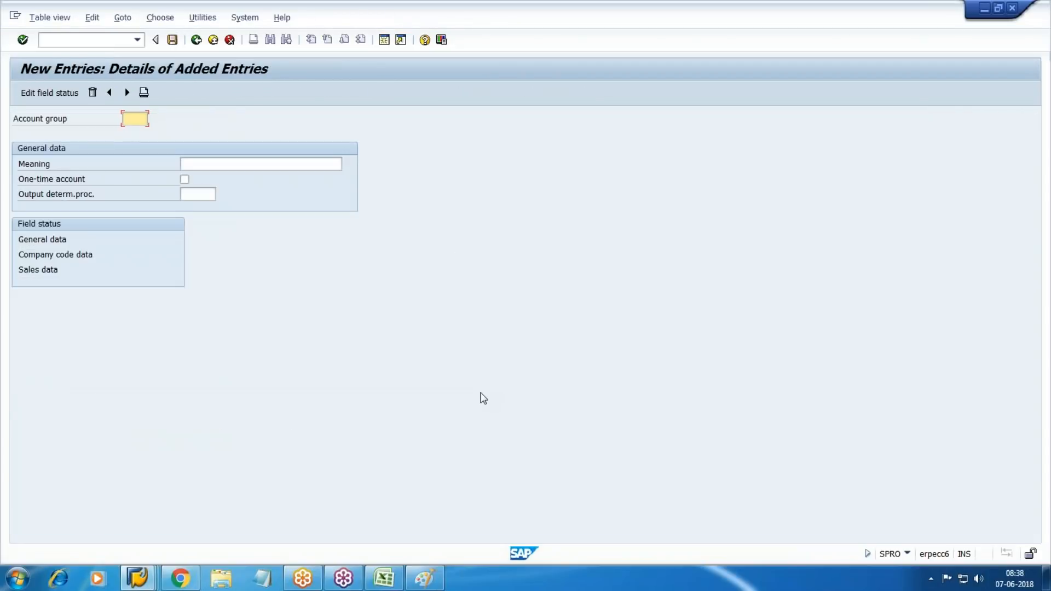
type("W200")
key("Tab")
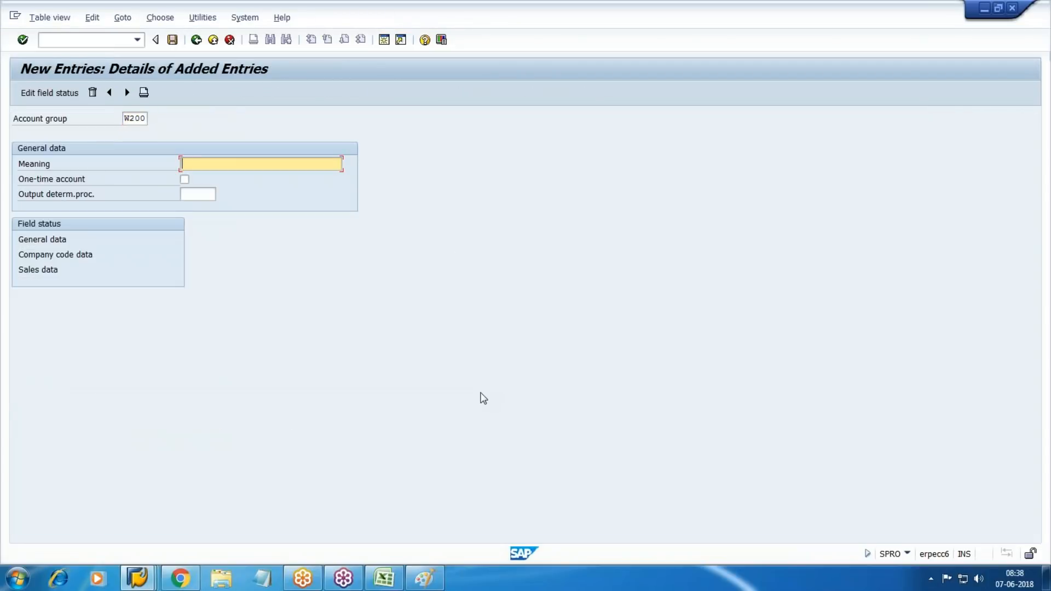
type("Wal")
key("Down")
key("Return")
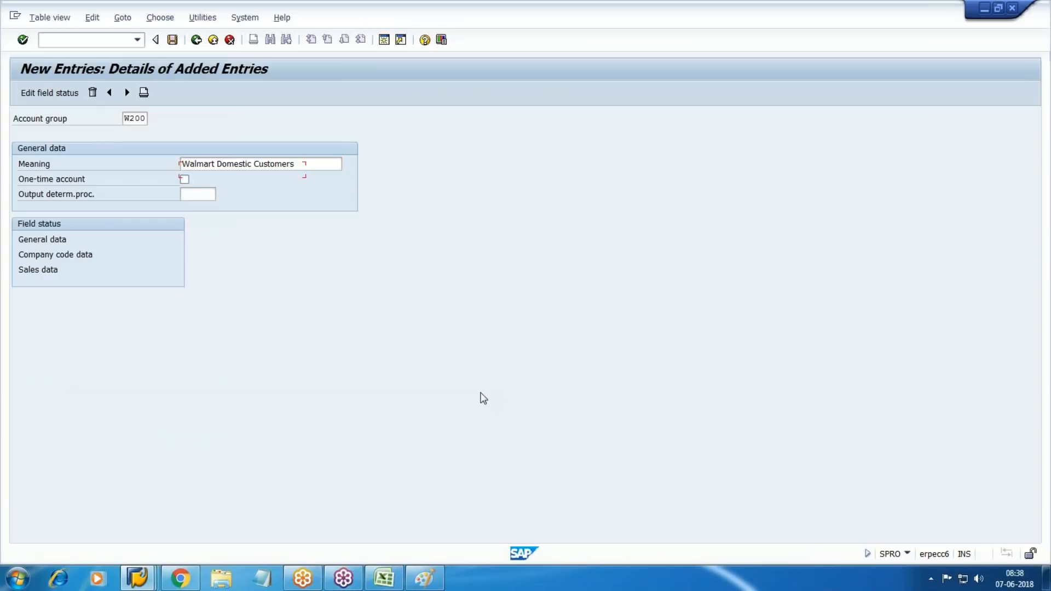
Make Reconciliation account and Sort key required entries in the company code data's account management field status
double_click(63, 255)
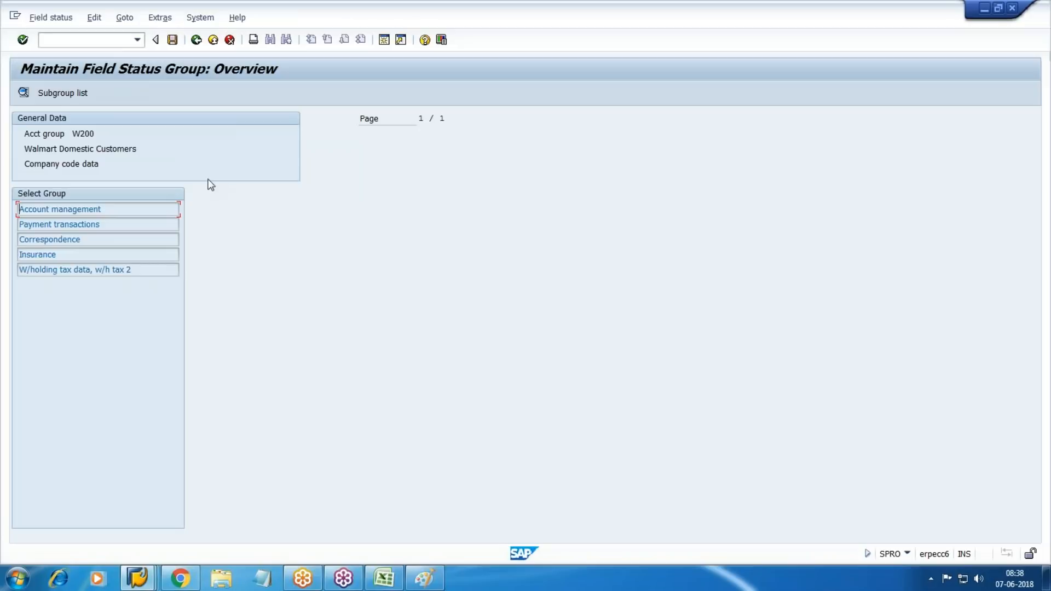
double_click(70, 209)
left_click(263, 225)
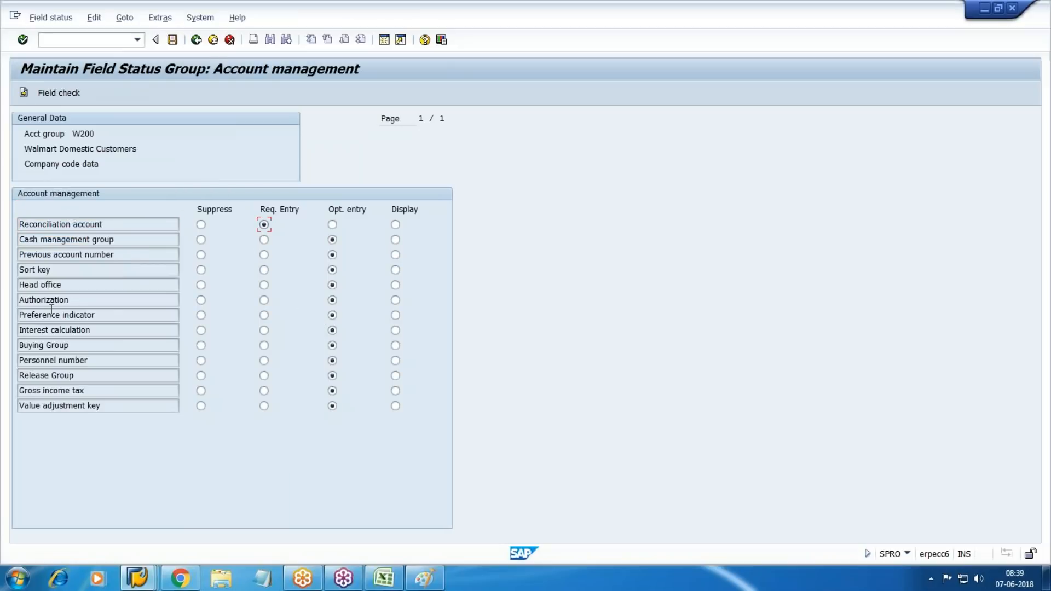
left_click(264, 270)
key("F3")
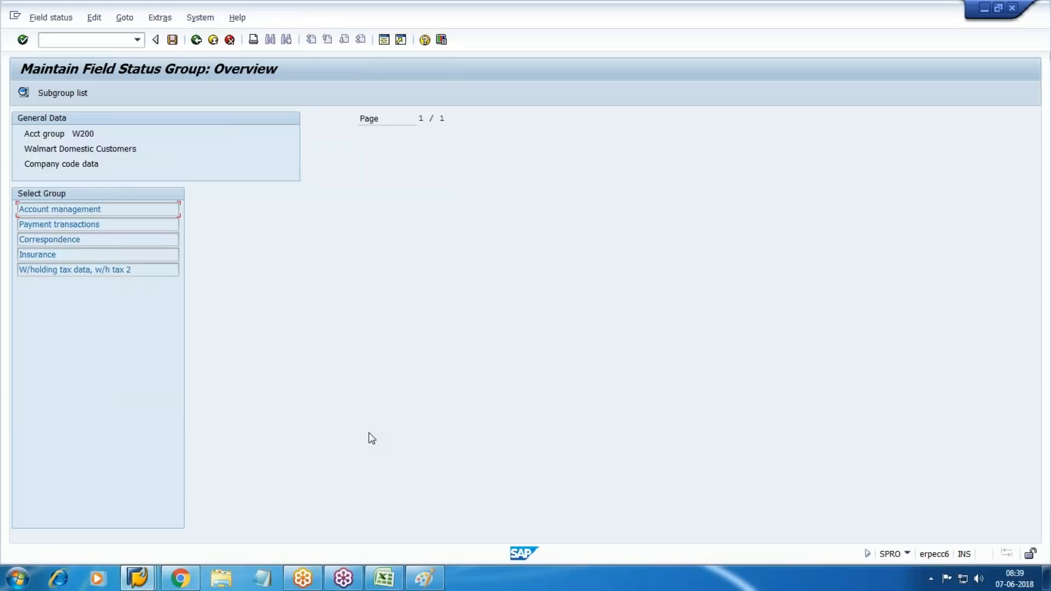
Make Terms of payment and Tolerance group required entries in the company code data's payment transactions field status
double_click(46, 222)
left_click(264, 225)
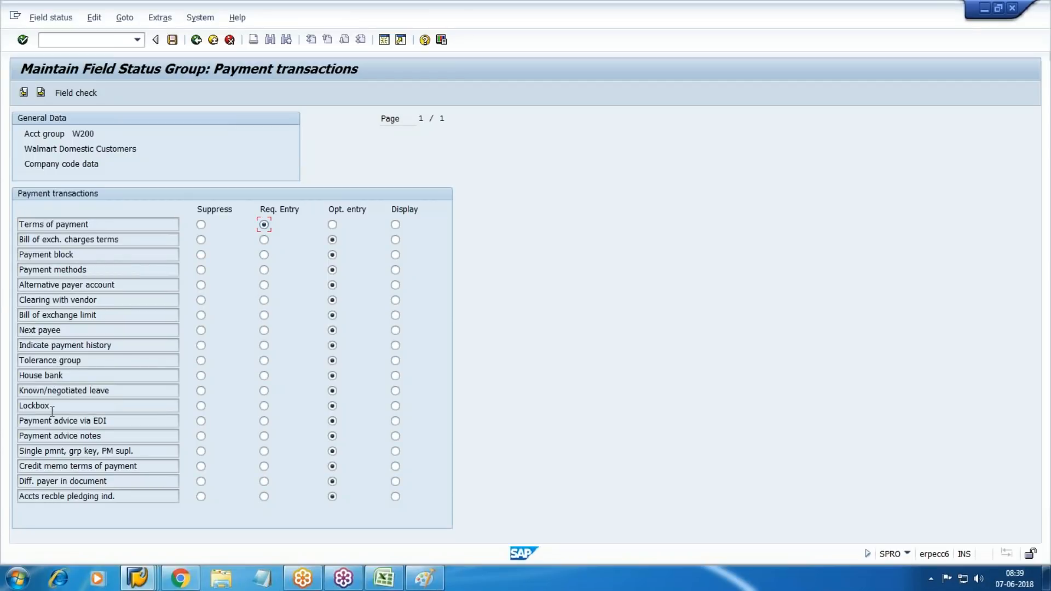
left_click(267, 361)
key("F3")
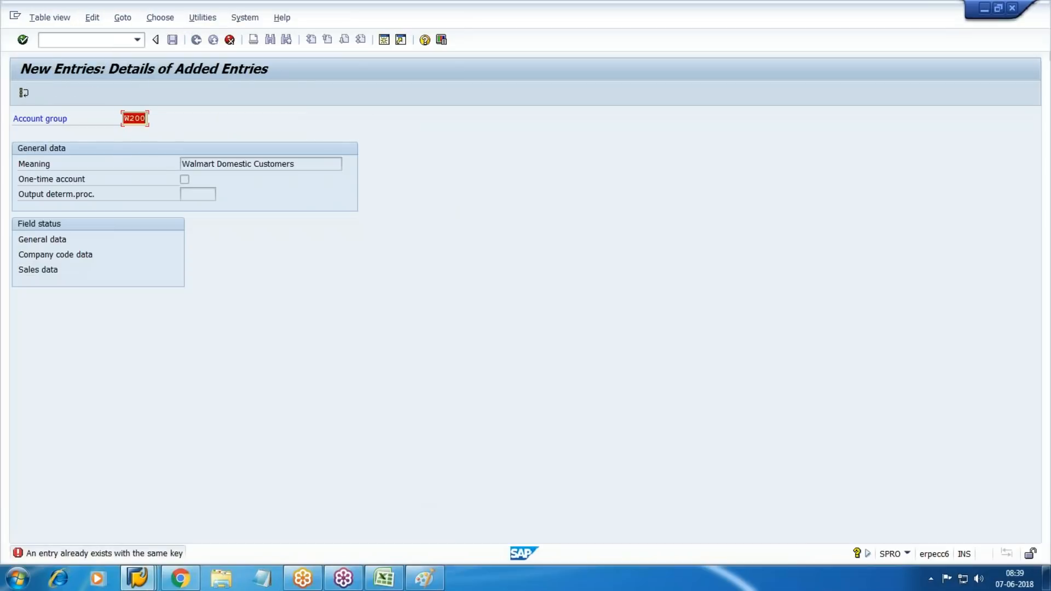
Change the new account group's key to W300, save it under the proposed customizing request, and return to the IMG structure
left_click(136, 119)
type("3")
key("Return")
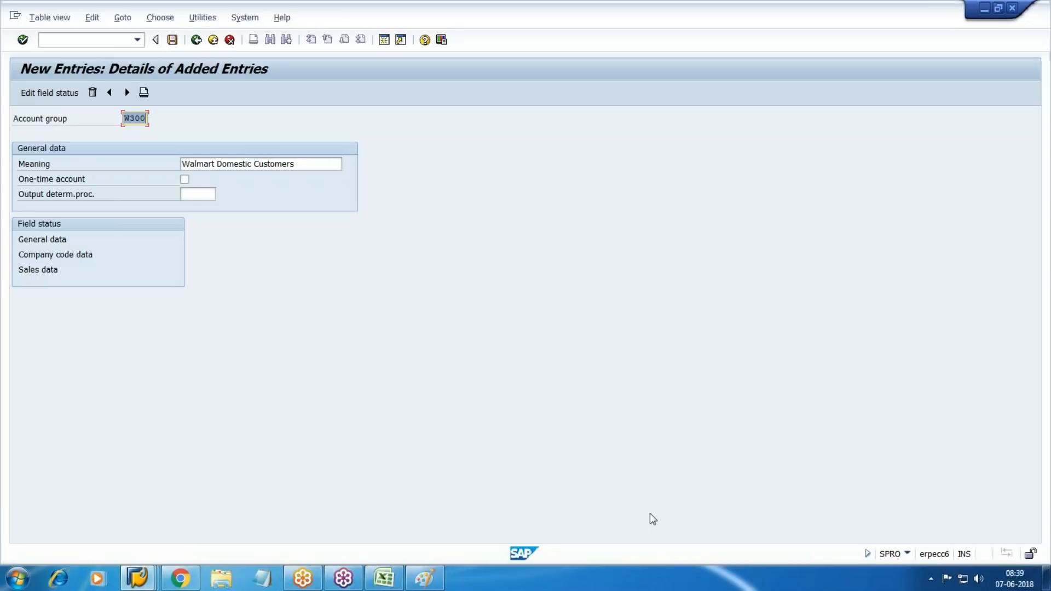
left_click(172, 39)
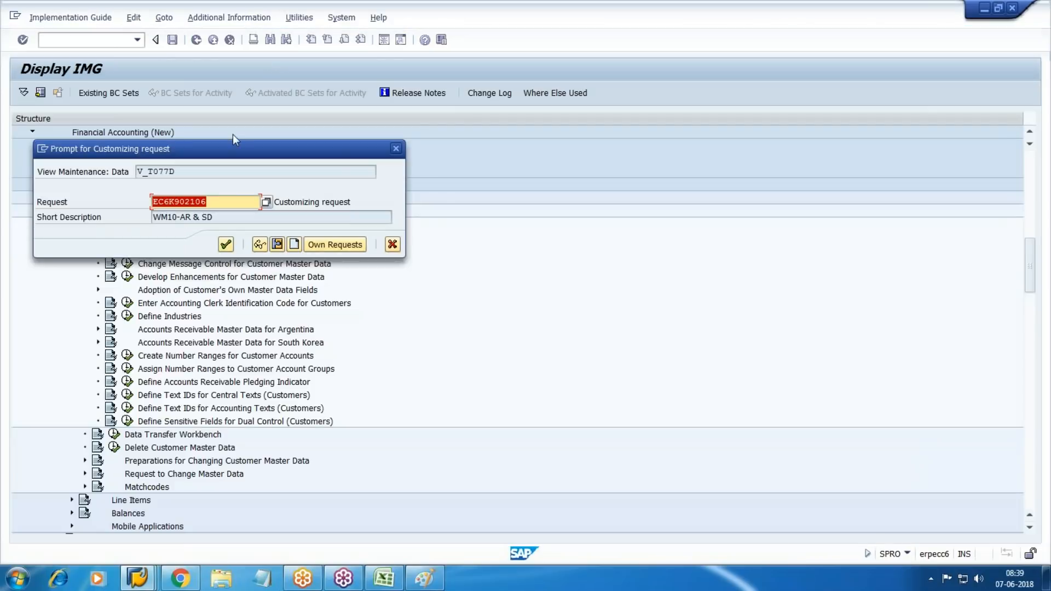
left_click(225, 244)
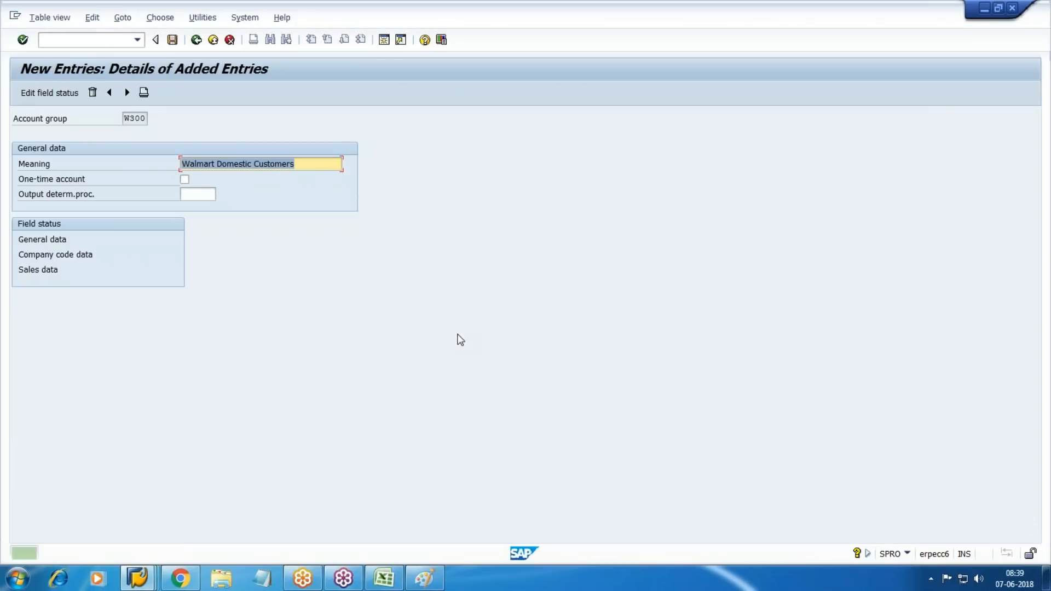
key("F3")
key("F3")
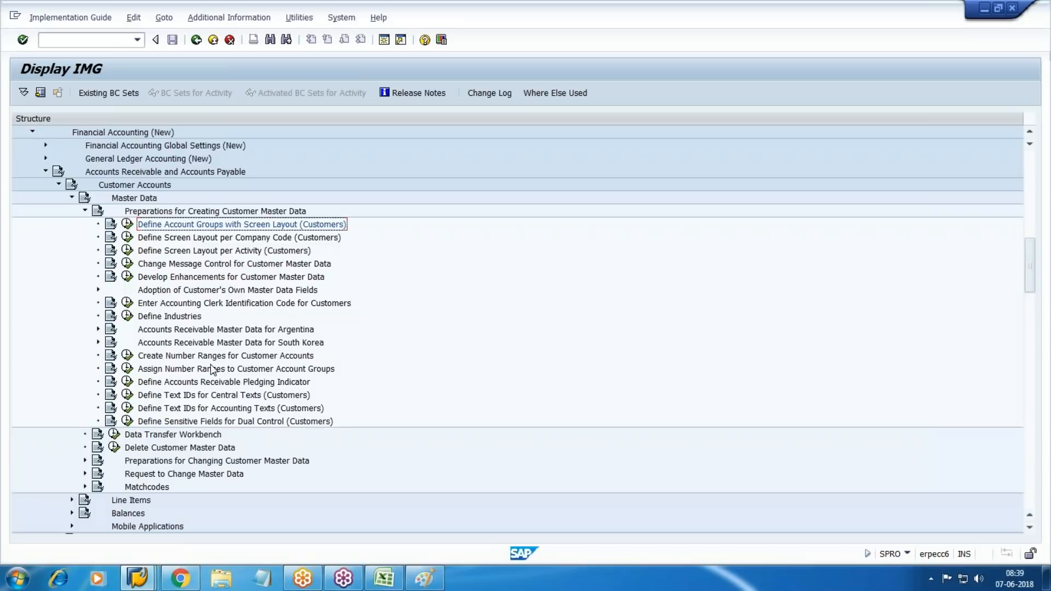
Assign number range 03 to customer account group W300
scroll(151, 447, "down", 1)
scroll(199, 440, "up", 1)
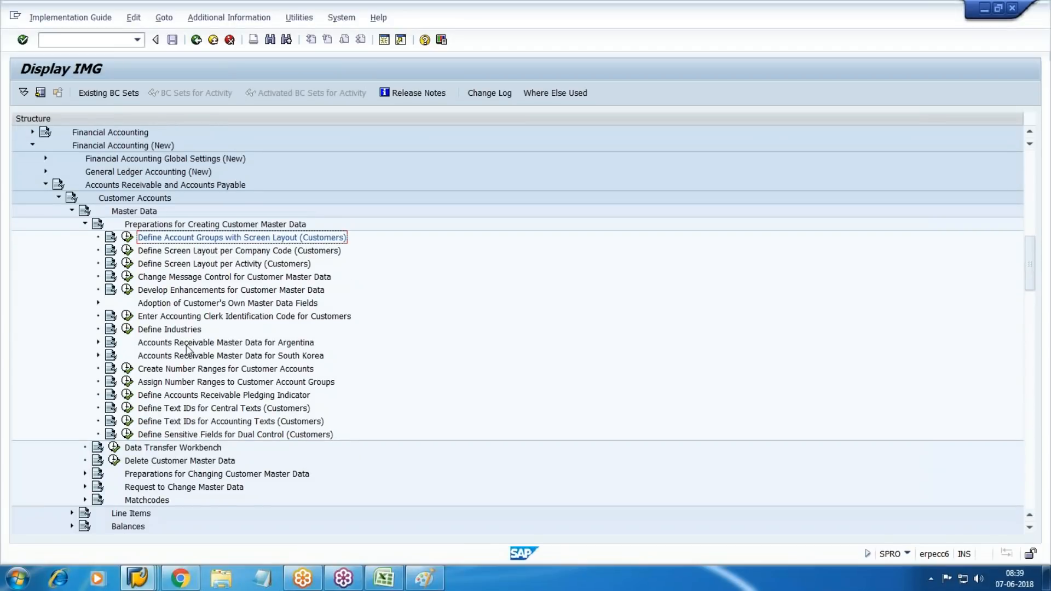
scroll(187, 353, "down", 1)
left_click(128, 342)
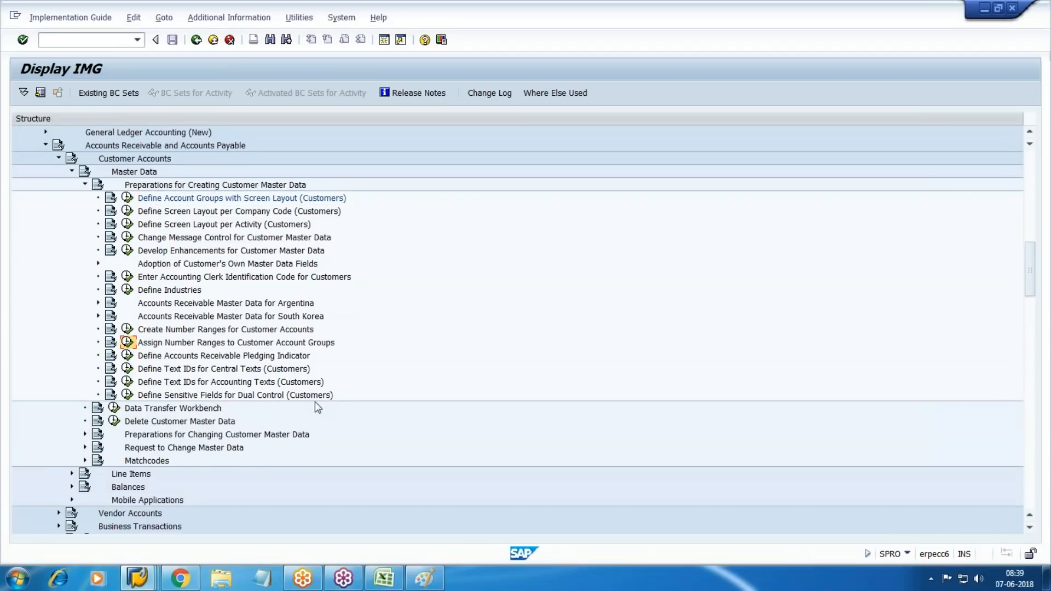
left_click(176, 410)
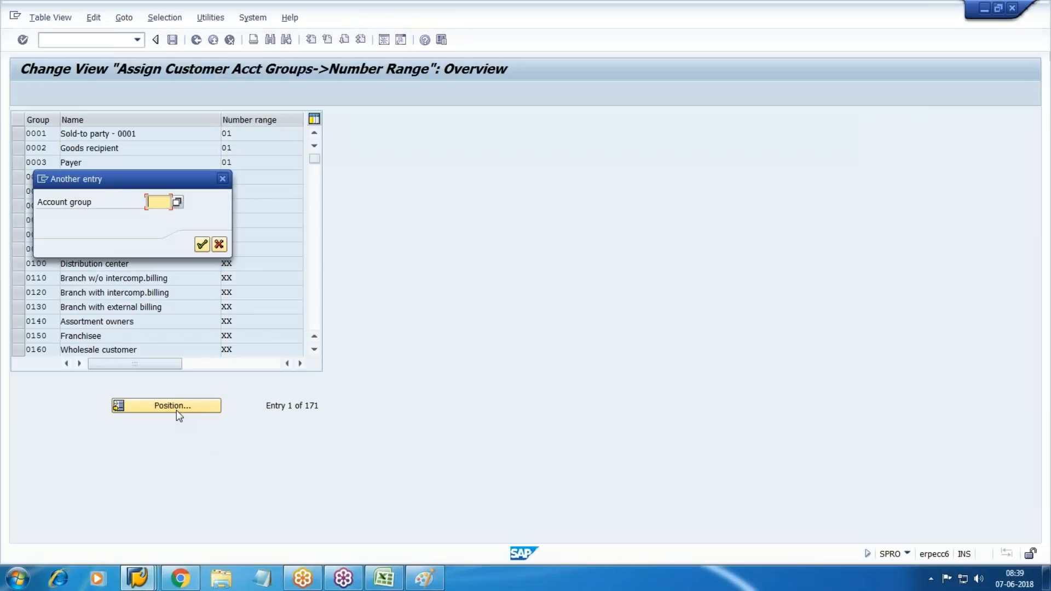
type("abcd")
key("Return")
type("03")
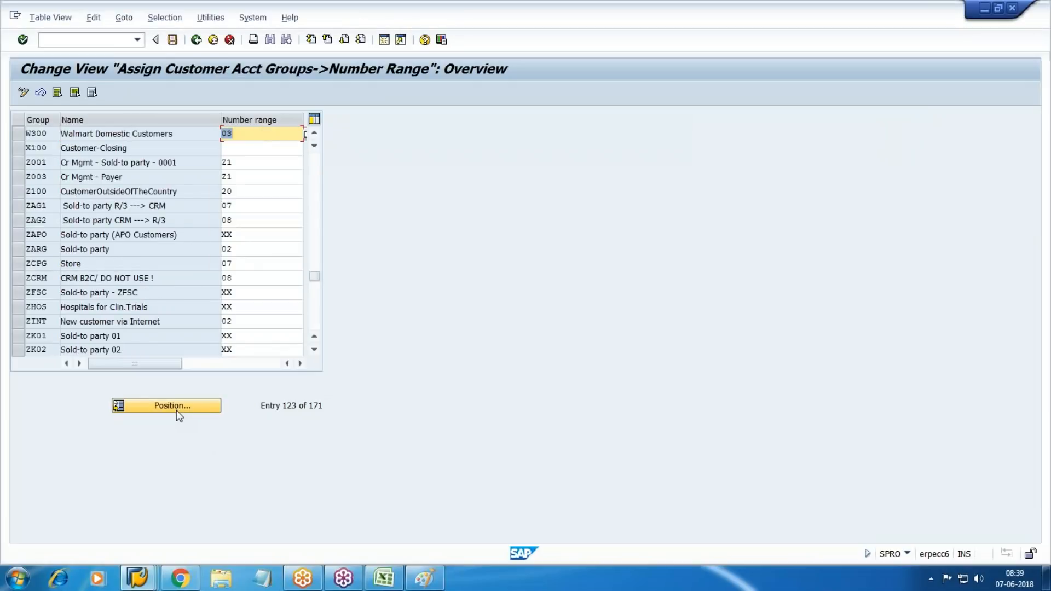
Save the number range assignment under the proposed customizing request and return to the IMG structure
left_click(196, 40)
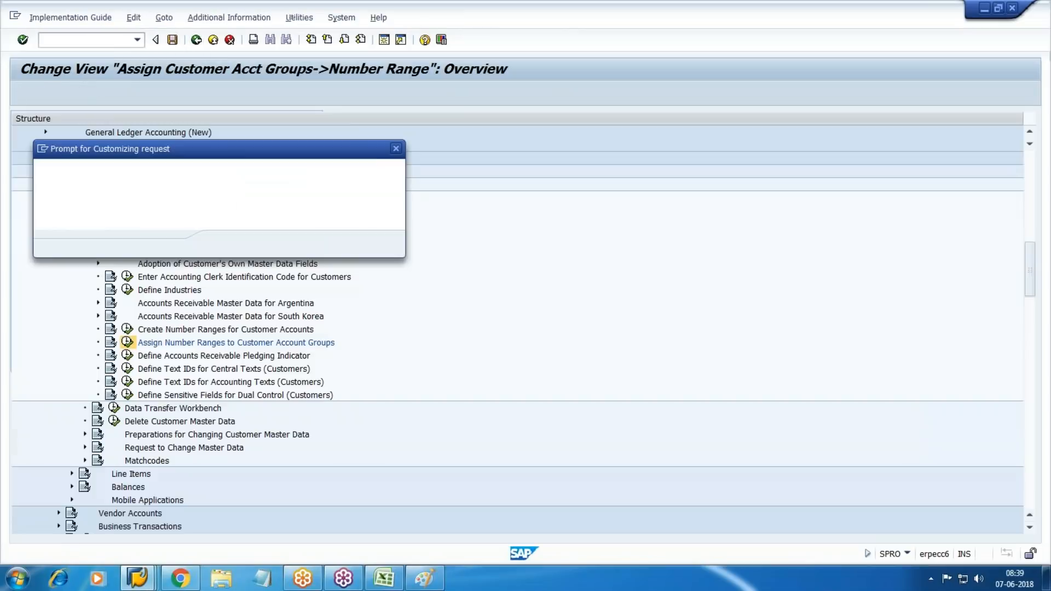
left_click(227, 245)
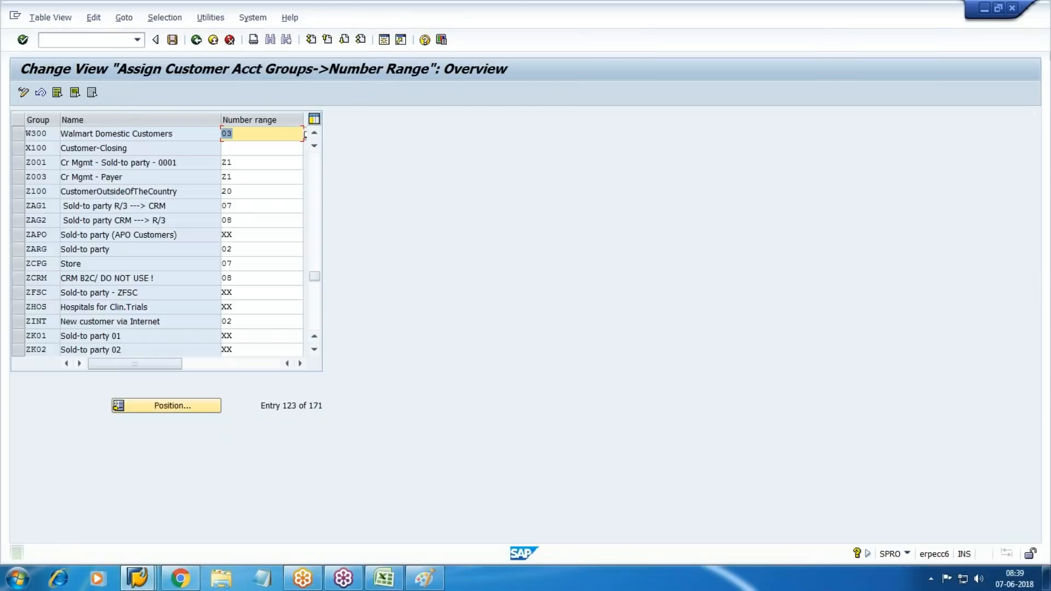
left_click(213, 39)
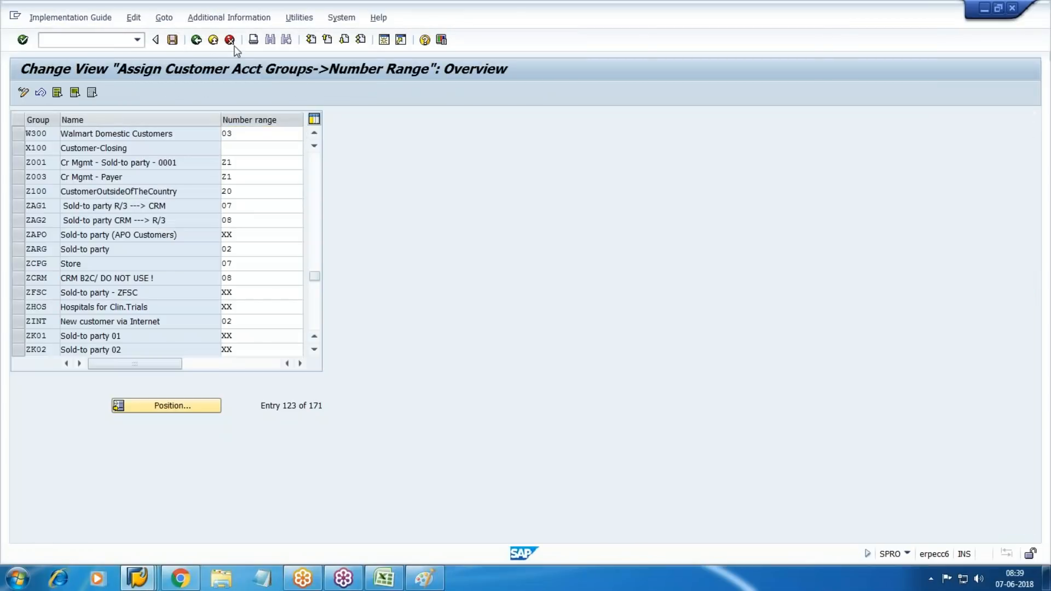
scroll(14, 334, "up", 2)
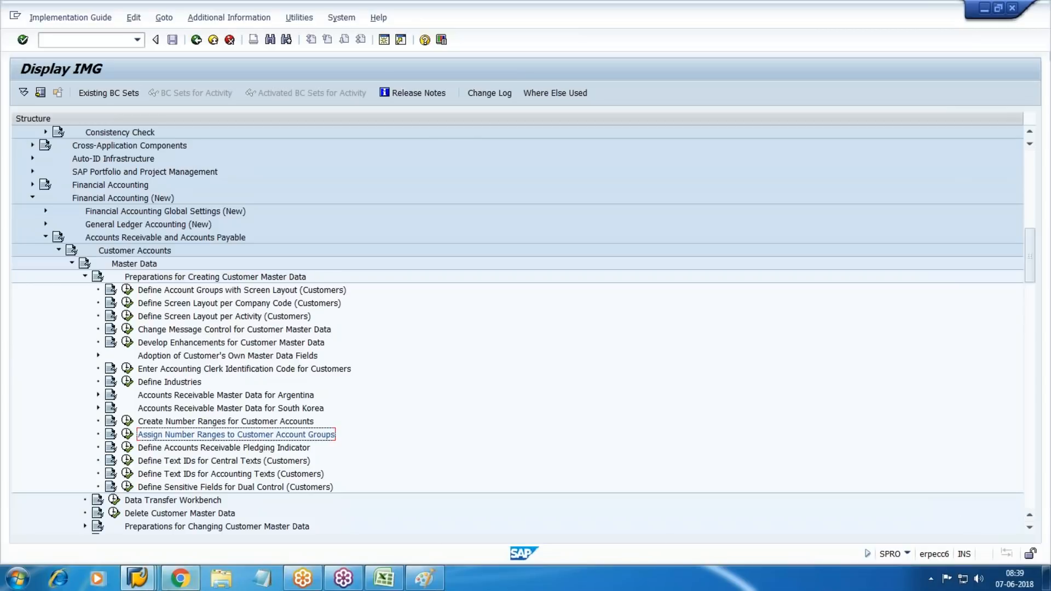
Switch to the working notes in Google Docs and insert a 3 x 3 table below the Dist Channel-WM line
left_click(180, 578)
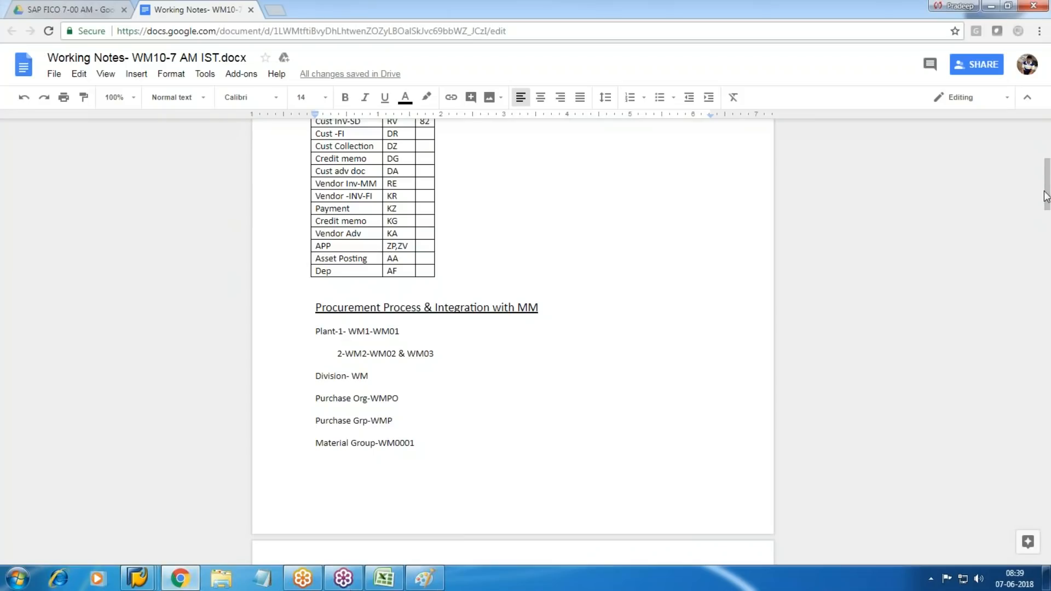
left_click_drag(1047, 203, 1049, 532)
left_click(457, 351)
key("Return")
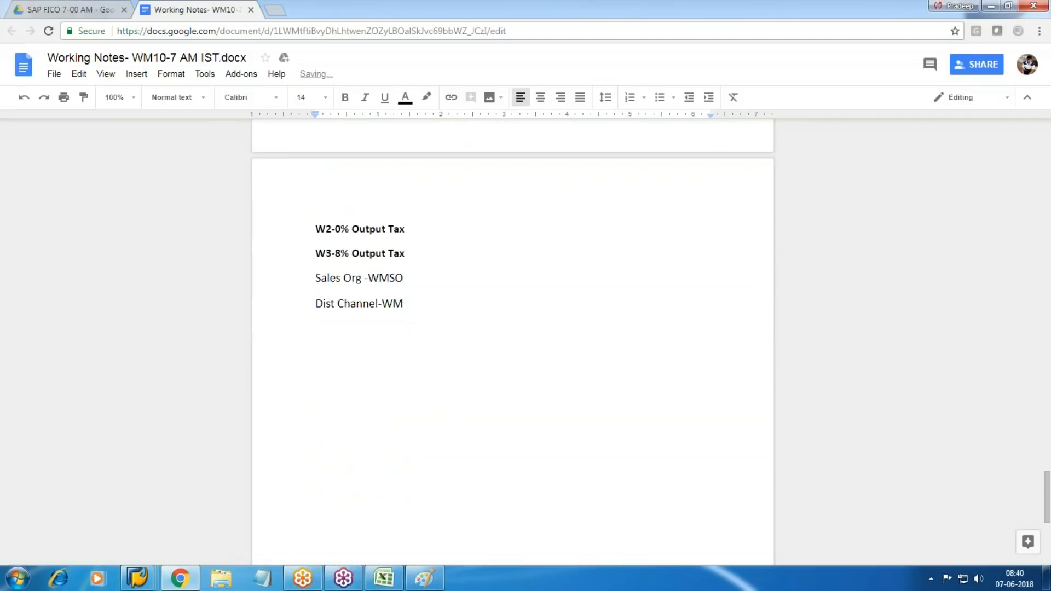
left_click(137, 75)
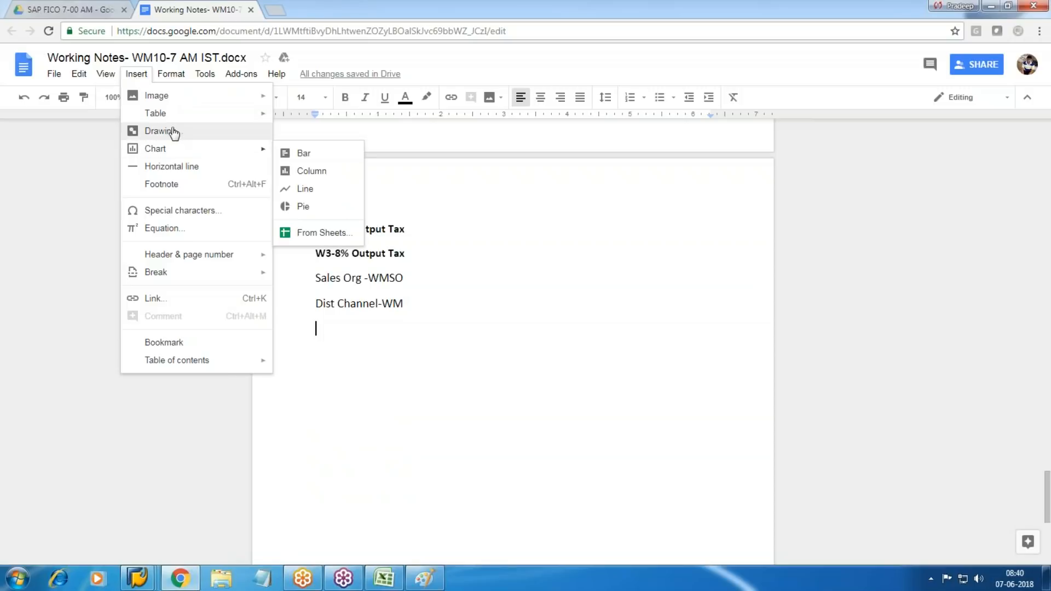
mouse_move(174, 120)
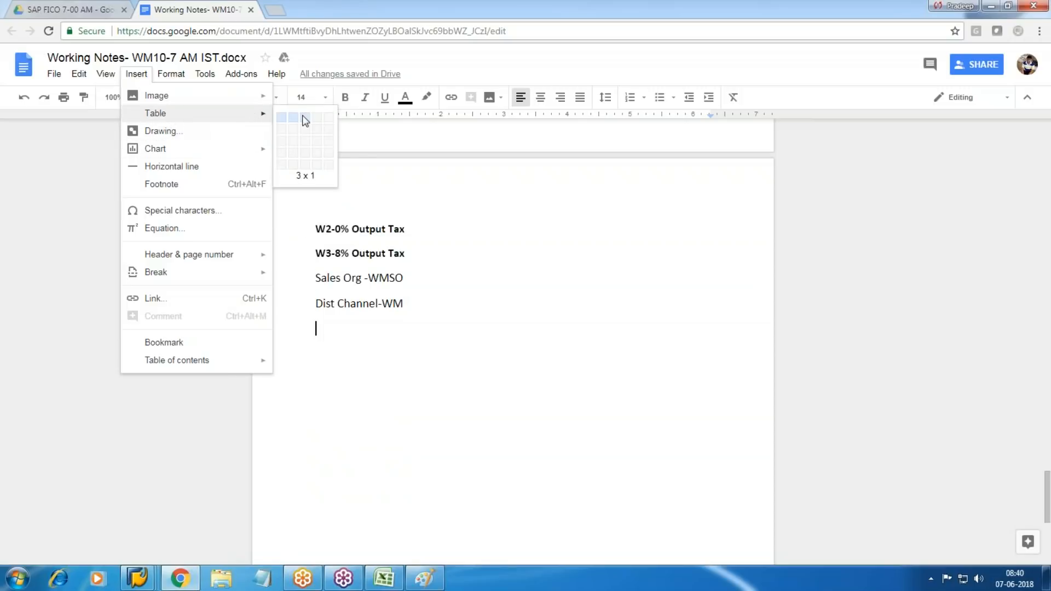
left_click(306, 142)
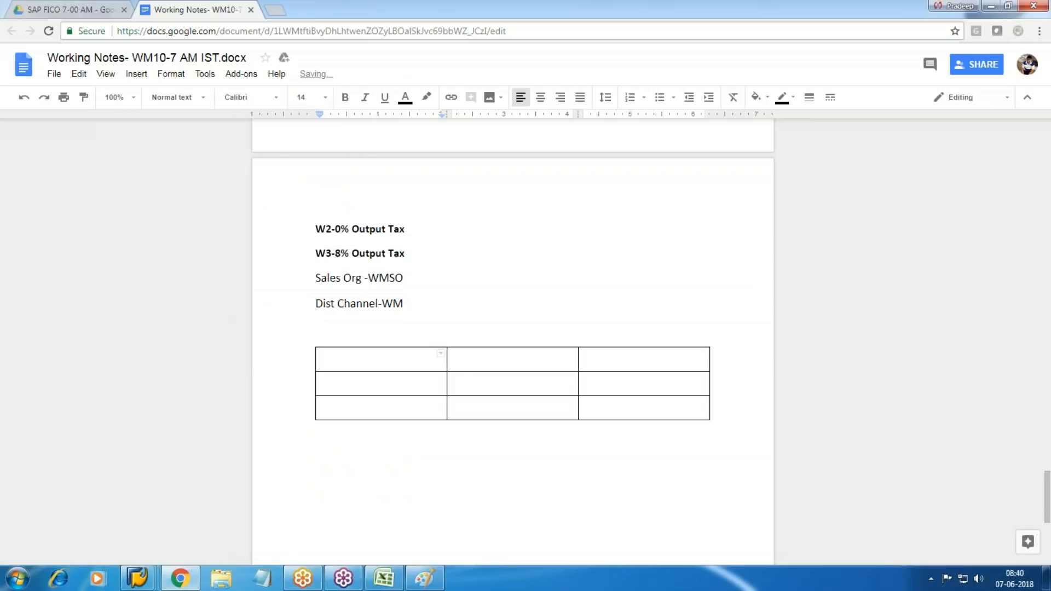
Head the table's first two columns Customer and Partner Role
type("Customer")
key("Tab")
type("Part")
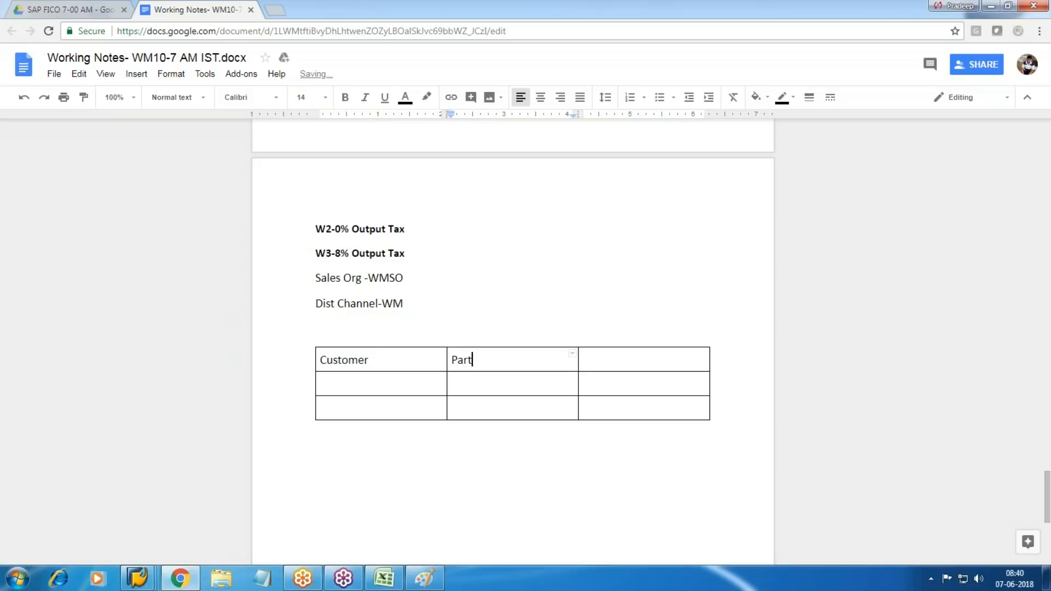
type("ner Role")
key("Tab")
double_click(344, 359)
left_click(452, 384)
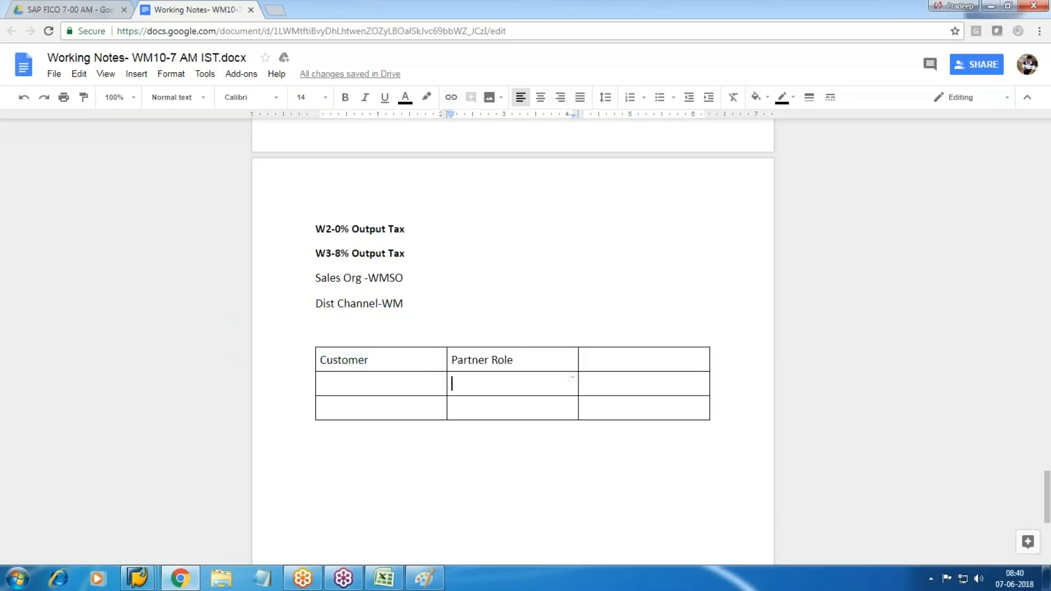
Fill the table's second row with Customer's HO, Sold to Customer and Sales to Party
left_click(321, 384)
type("Customer")
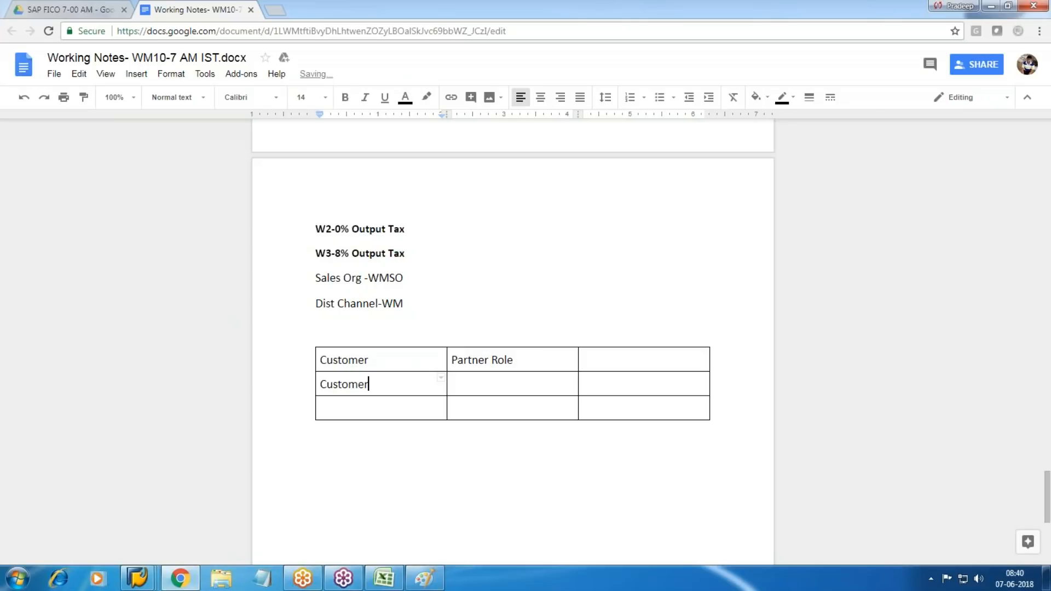
type("'s HO")
left_click(453, 384)
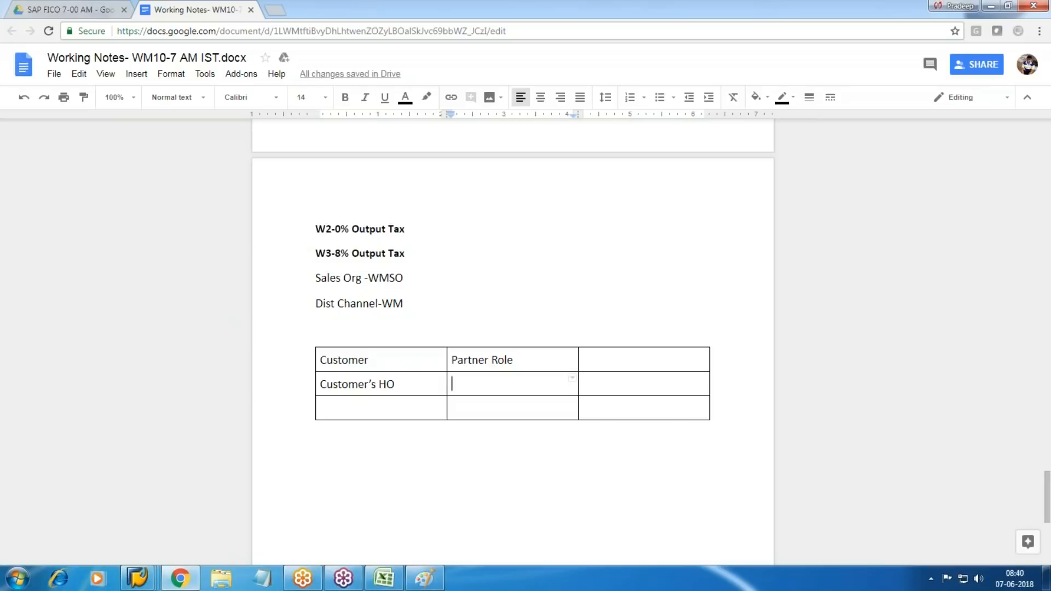
type("So")
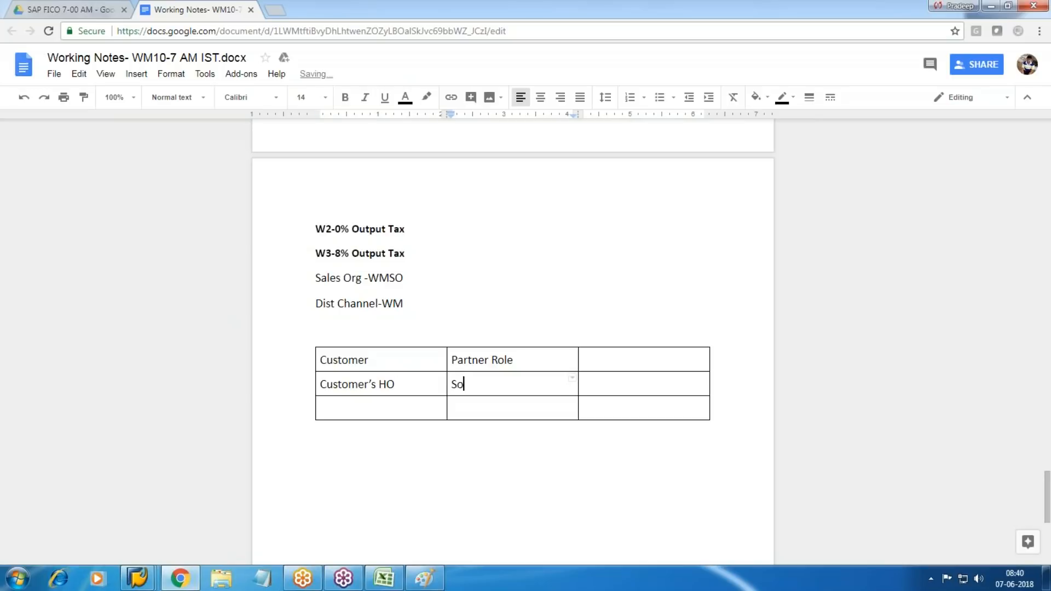
type("ld to Customer")
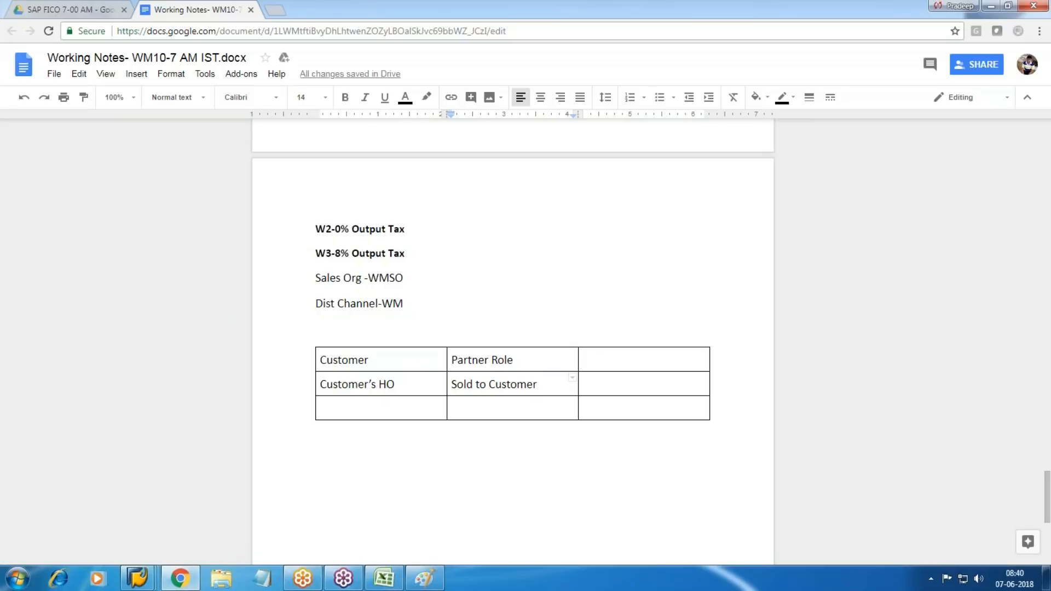
key("Tab")
type("Sales ")
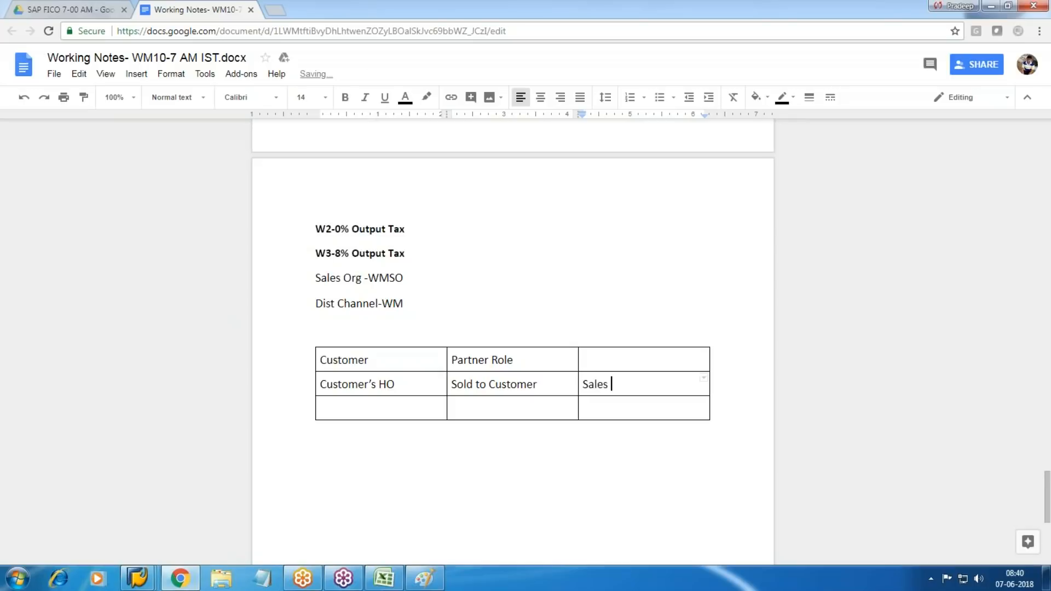
type("to Party")
In the table's third row, enter Payer as the partner role and HO will settle Bill in the third column
key("Tab")
key("Tab")
key("Tab")
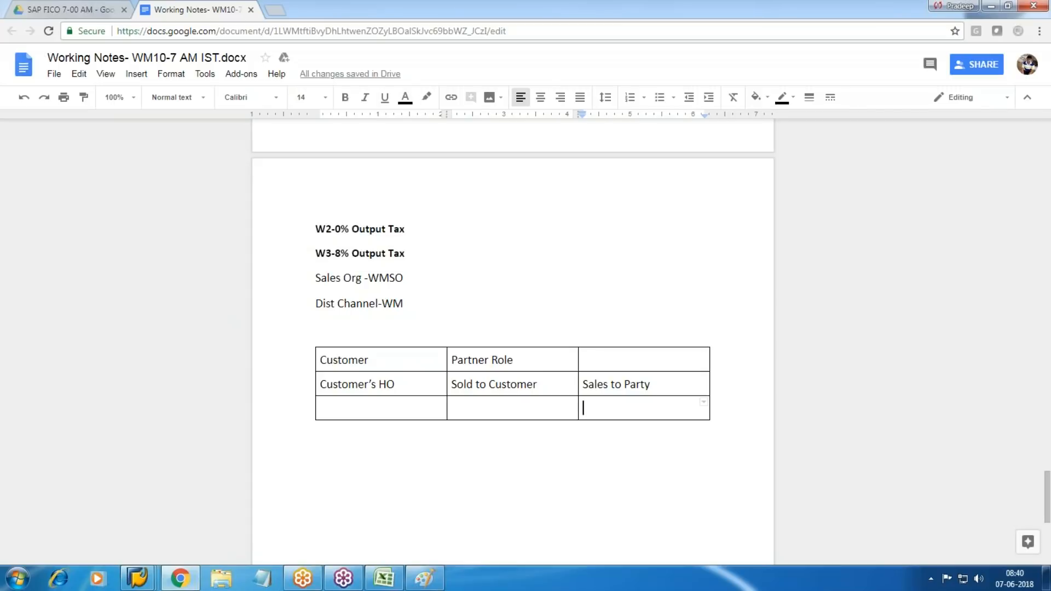
key("Left")
key("Right")
type("HO ")
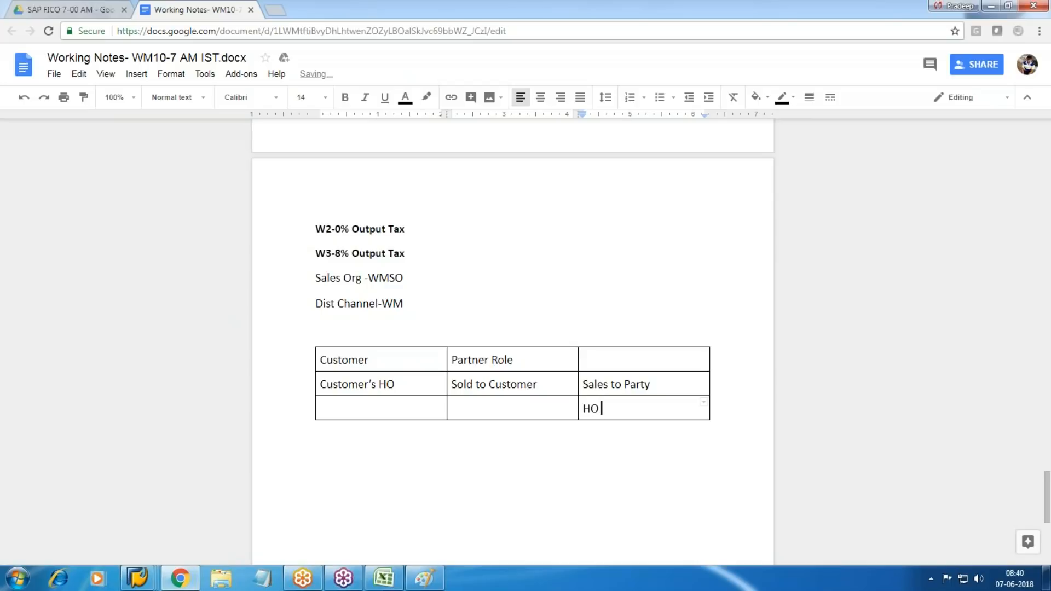
type("will settle Bill")
left_click(453, 409)
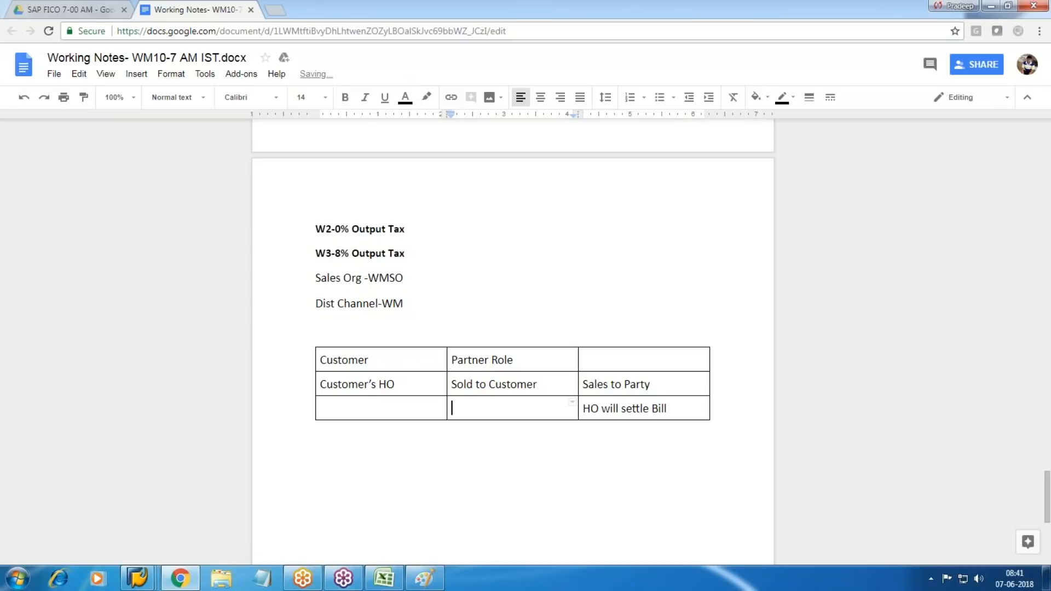
type("Payer")
Merge the Customer's HO cell with the empty cell below it
left_click(322, 386)
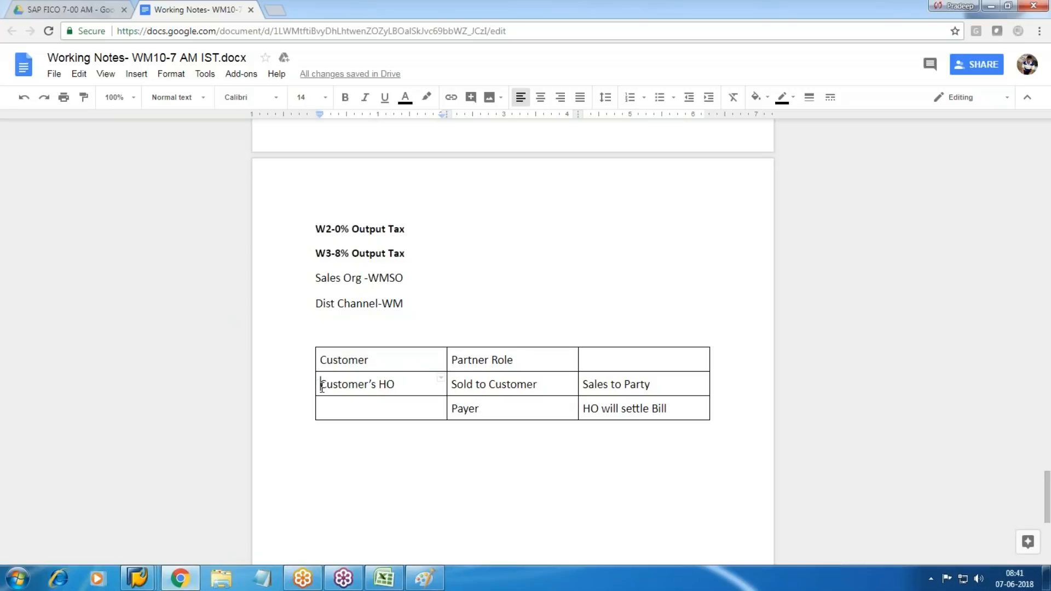
key("shift+Down")
right_click(351, 386)
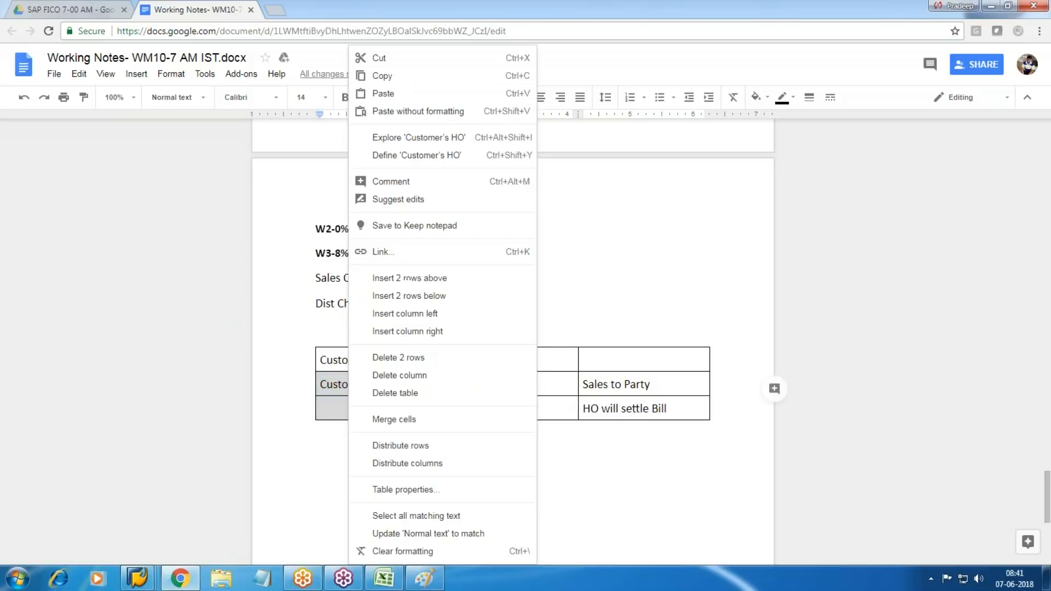
left_click(394, 420)
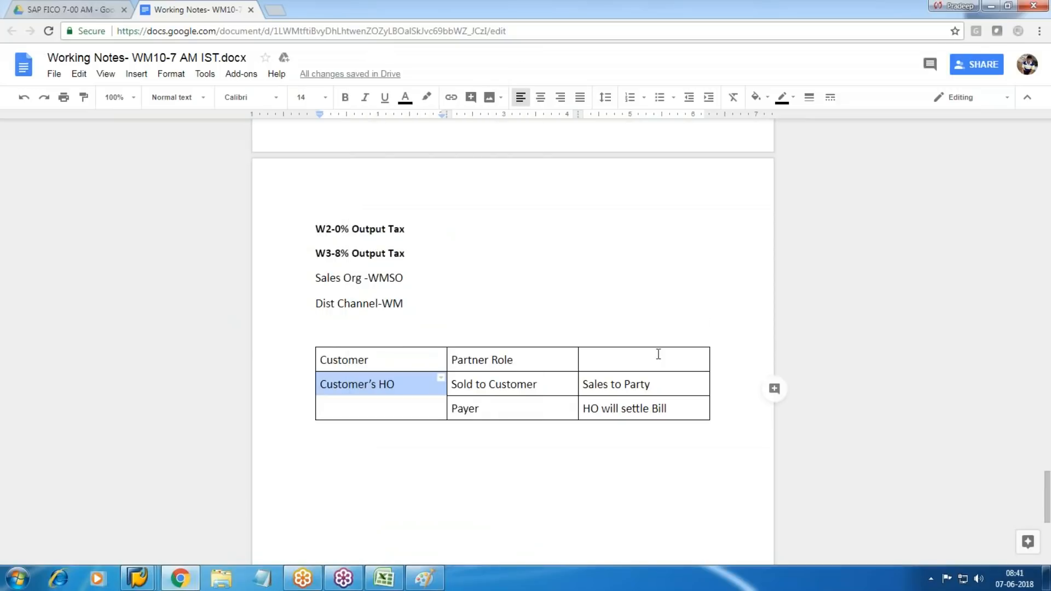
Append a table row with the partner role Ship to Party and the description Send goods as per Direction
left_click(641, 408)
key("Tab")
key("Tab")
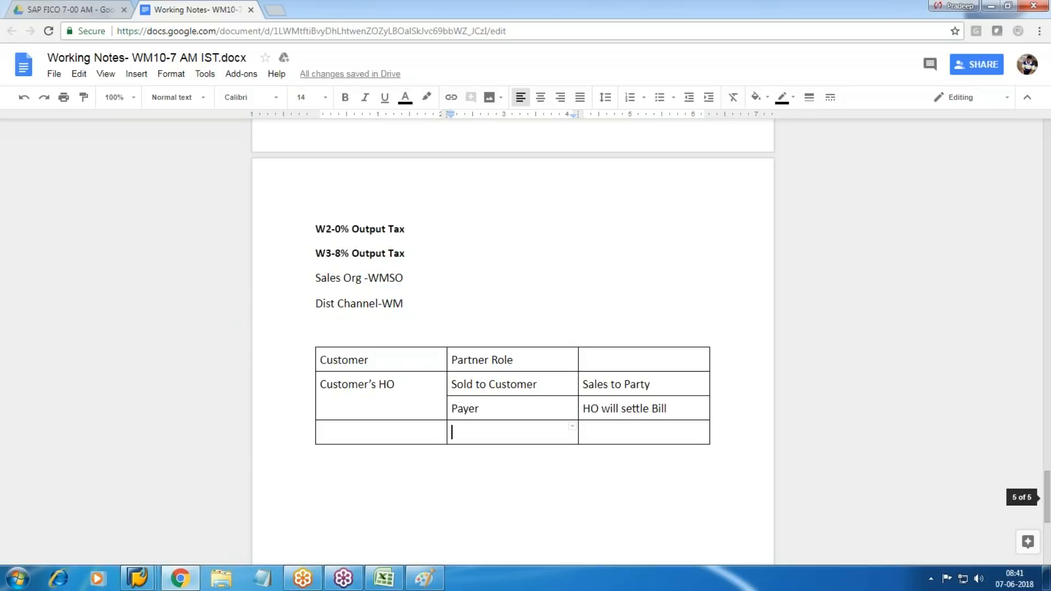
type("Ship")
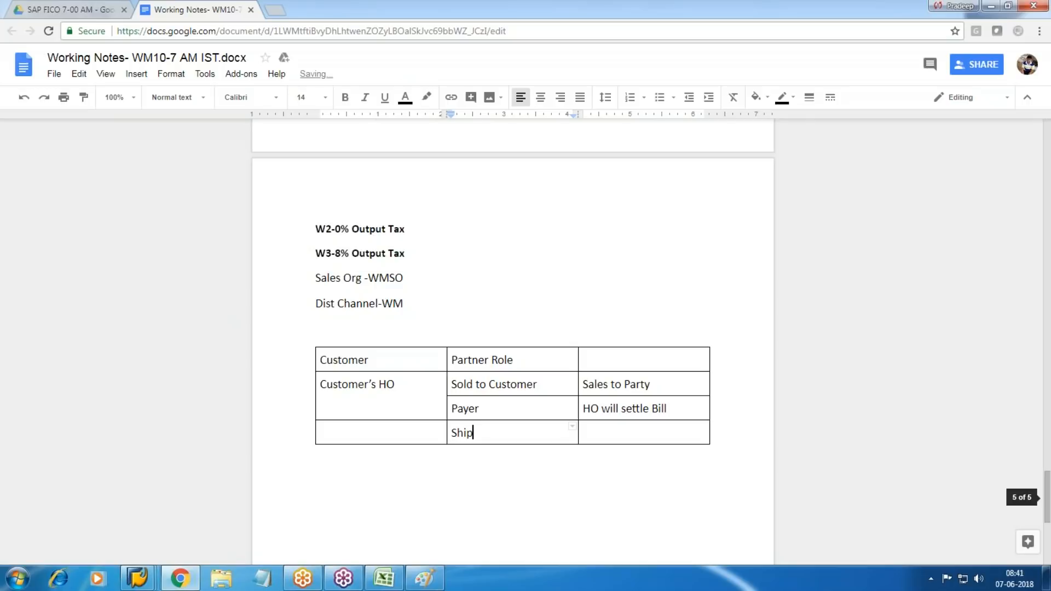
type(" to Party")
key("Tab")
type("Send g")
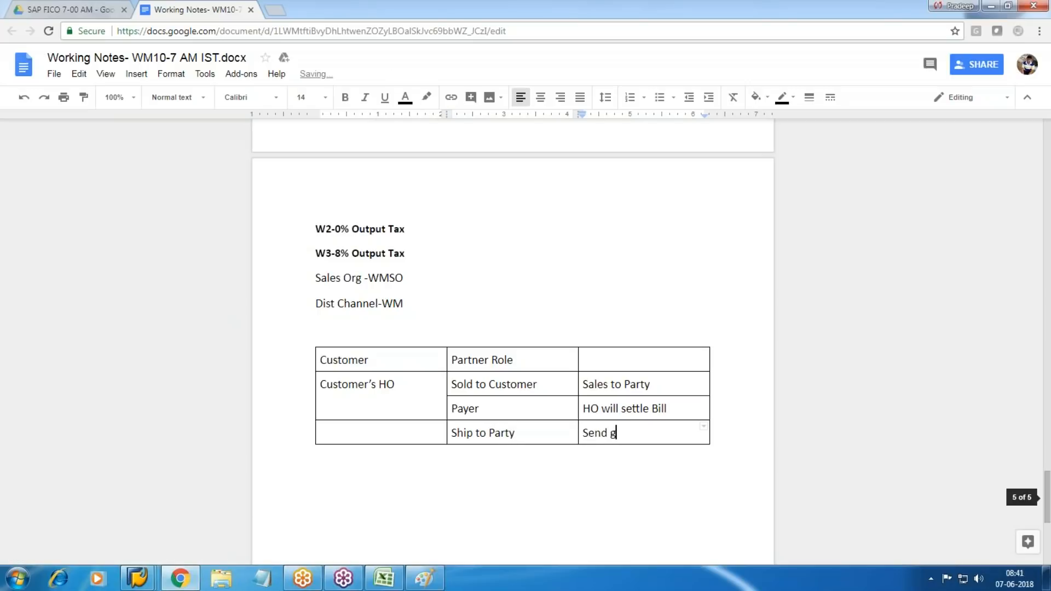
type("oods as per Direction")
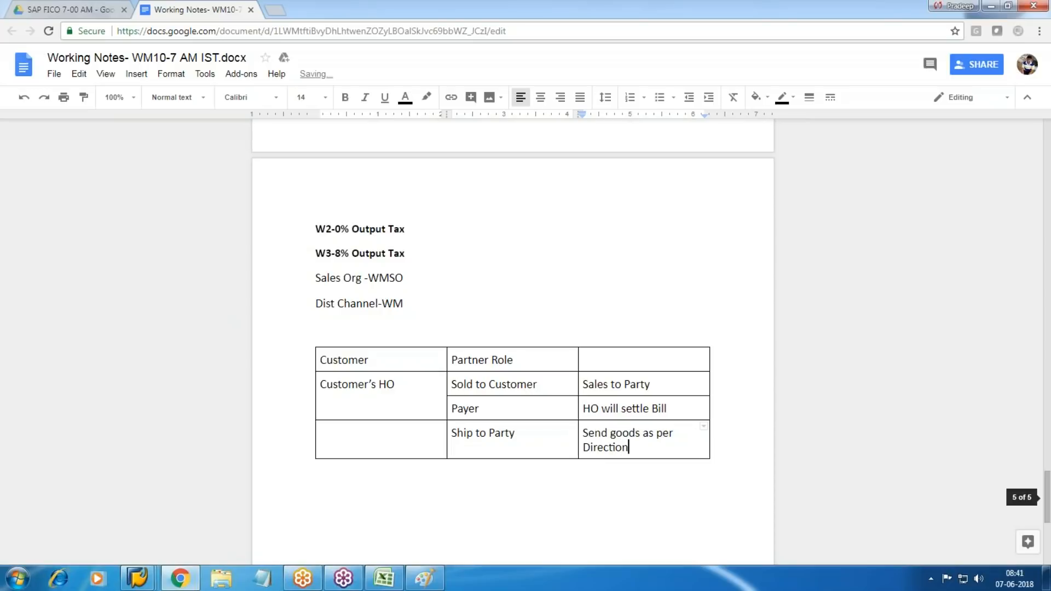
Append another table row and enter Customer's plant as the customer for the Ship to Party row
key("Tab")
key("Tab")
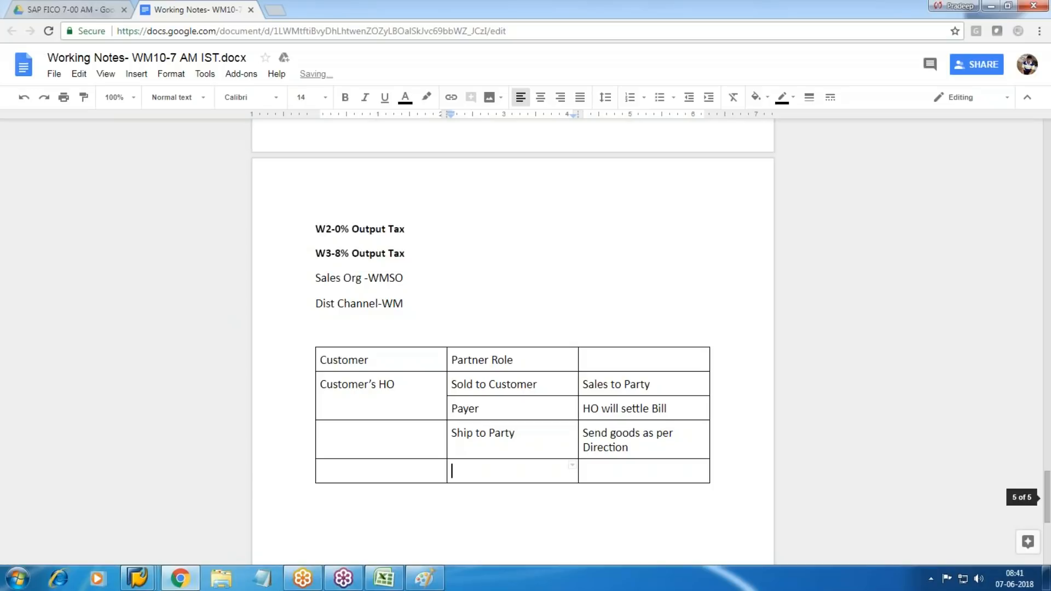
key("shift+Tab")
key("shift+Tab")
key("shift+Tab")
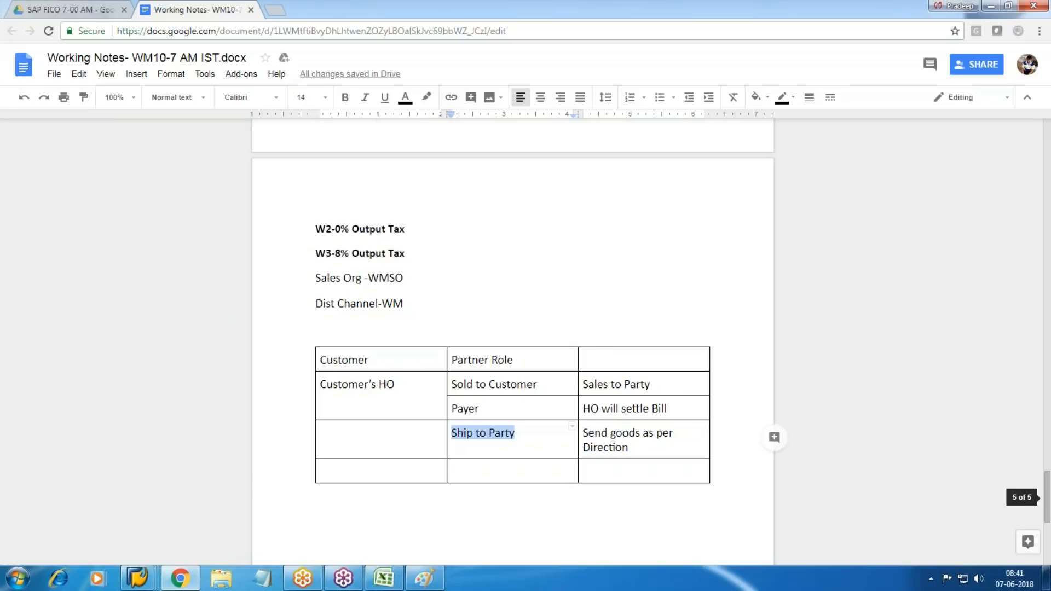
key("shift+Tab")
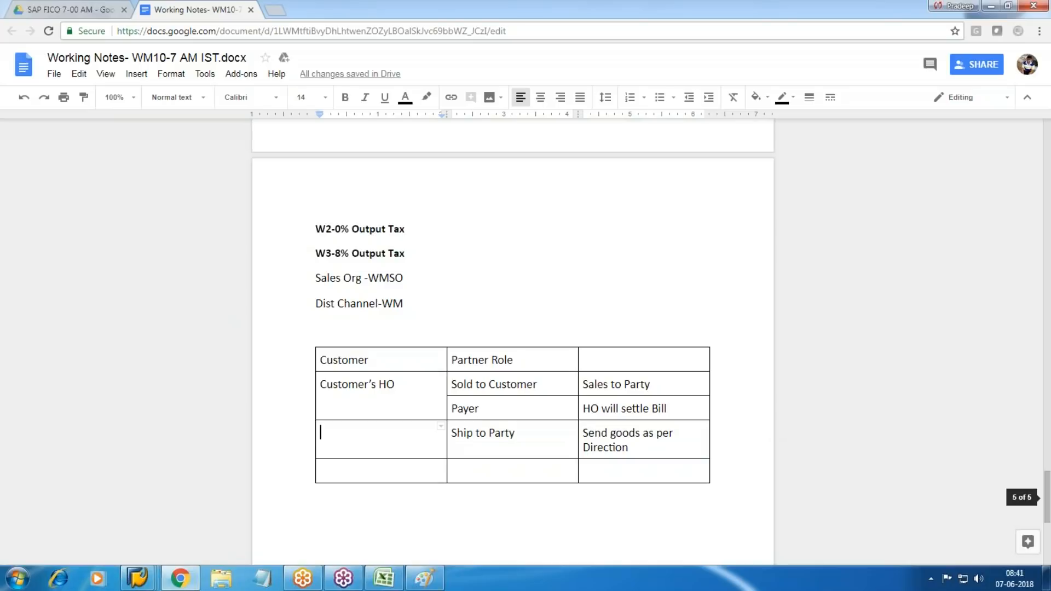
type("Custome")
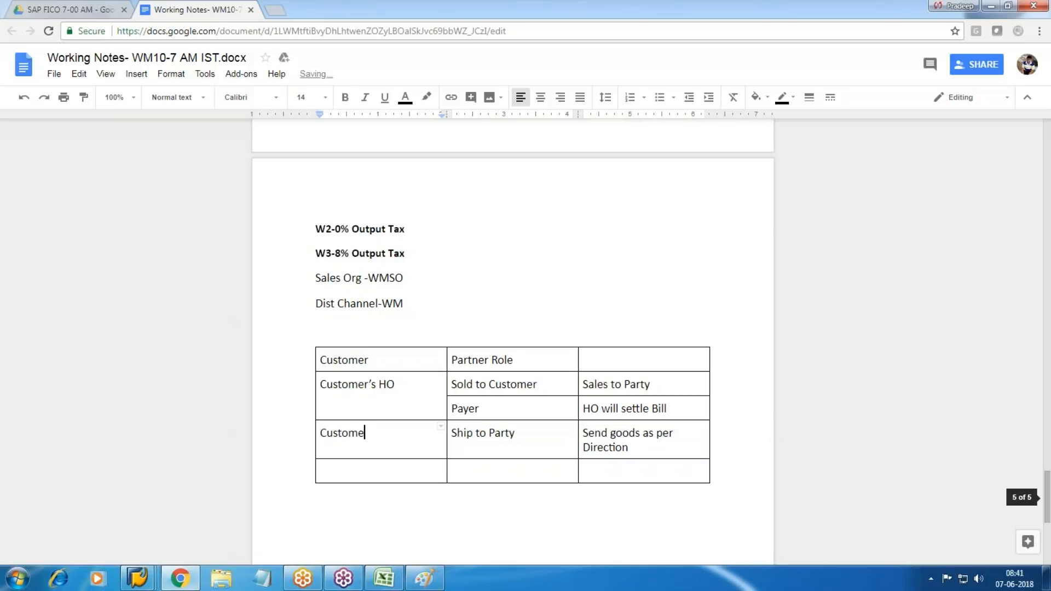
type("r's plant")
Fill the table's last row with Customer's Branch, Bill to Party and Send Bill to Branch
key("Tab")
key("Tab")
key("Tab")
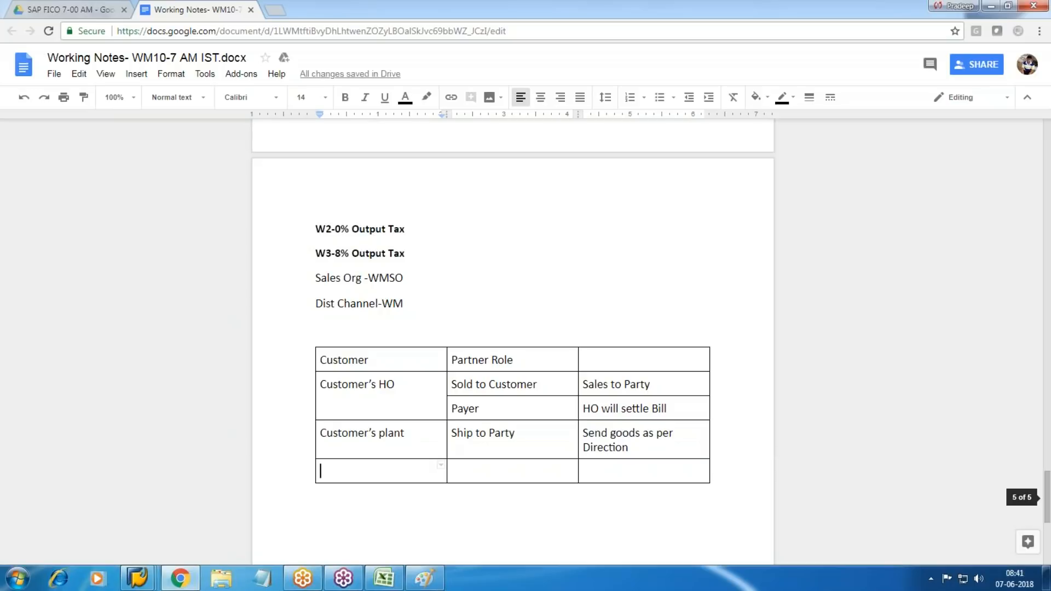
type("Cu")
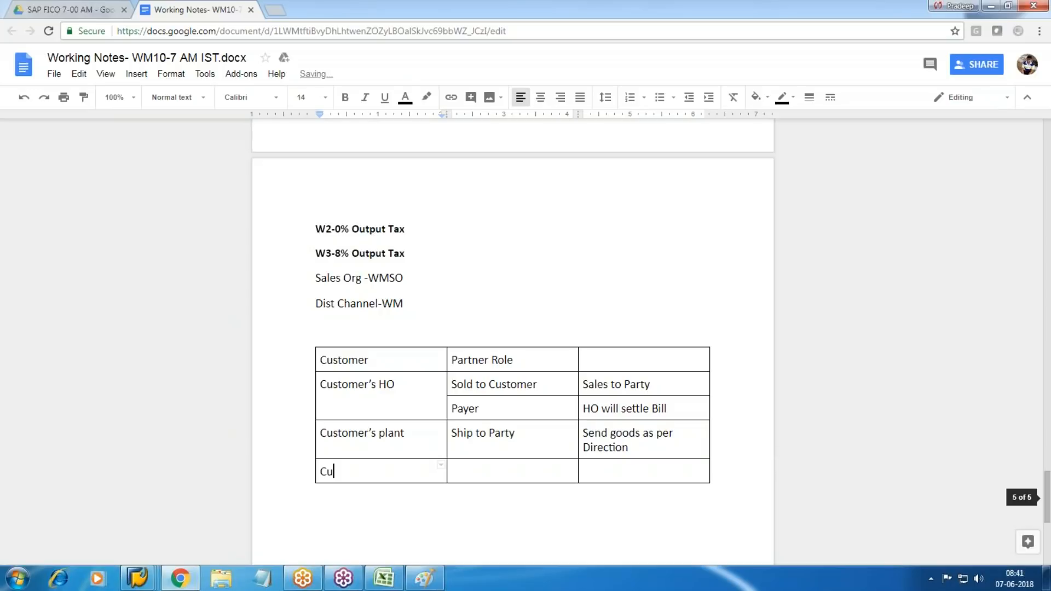
type("stomer")
type("'s Brand")
type("h")
key("Tab")
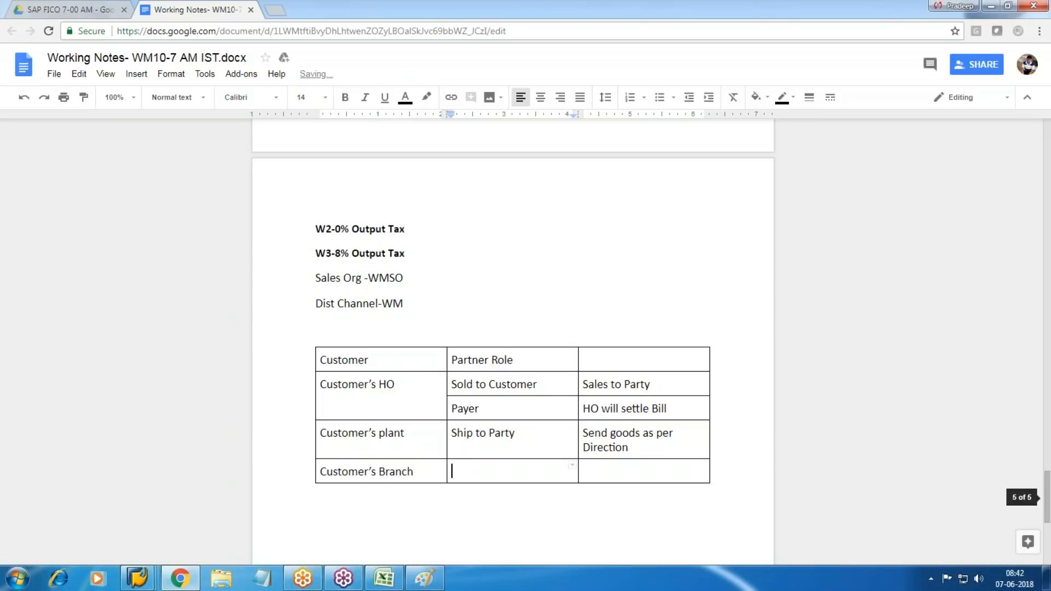
type("Bill to Party")
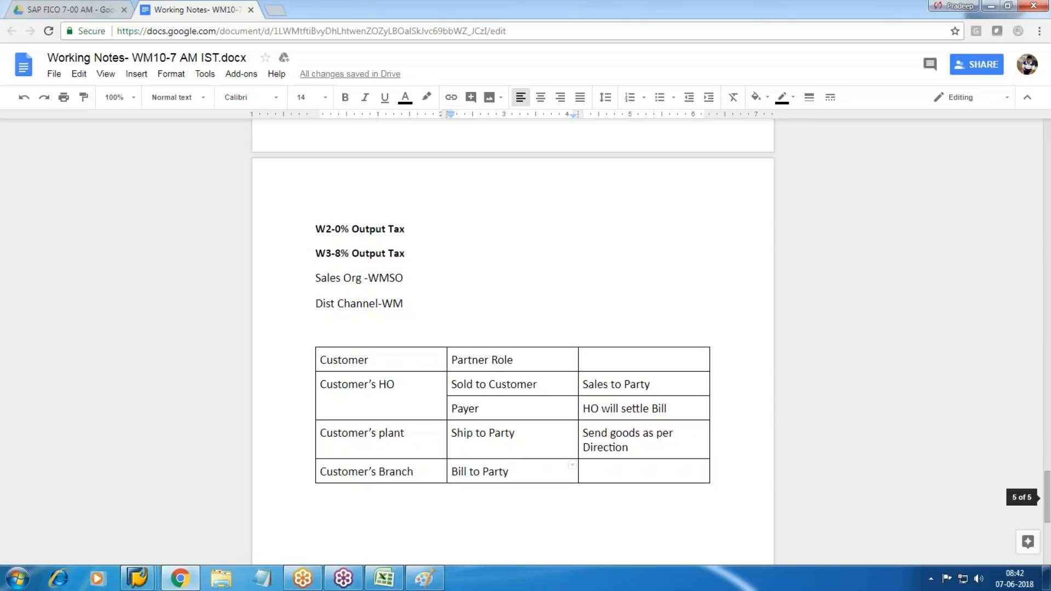
left_click(584, 471)
type("Se")
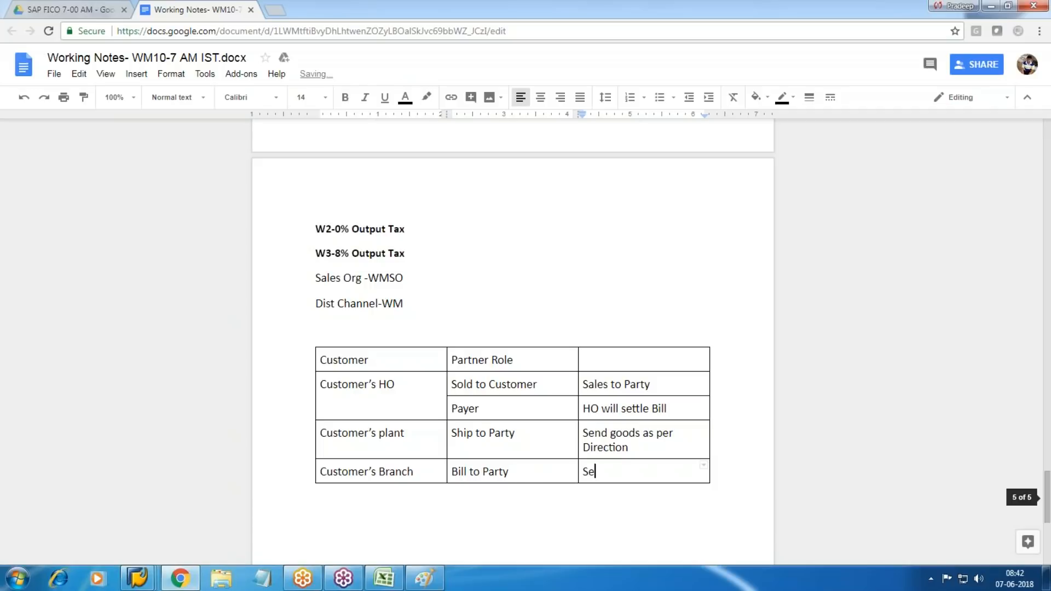
type("nd Bill to Branch")
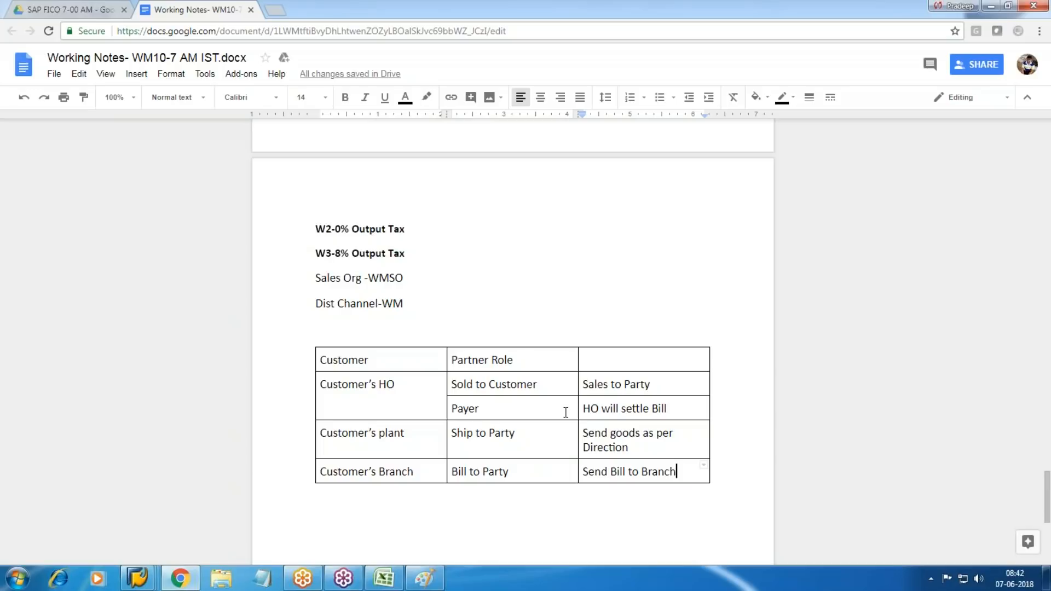
Add the line Customer Grp-W300 below Dist Channel-WM in the notes and switch back to the SAP IMG window
left_click(479, 288)
left_click(422, 306)
key("Return")
type("Cu")
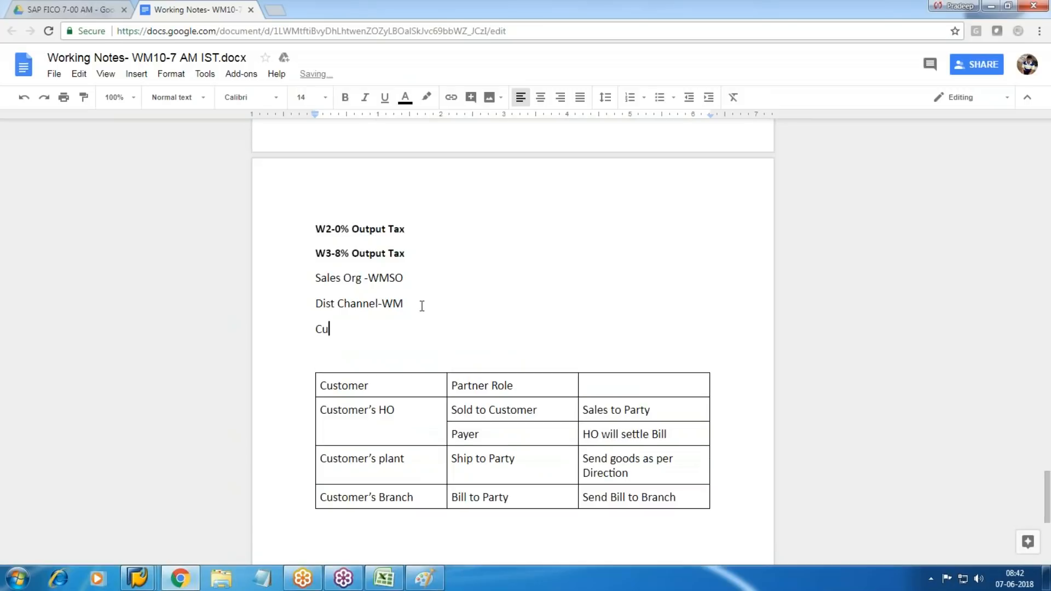
type("stomer Grp-W300")
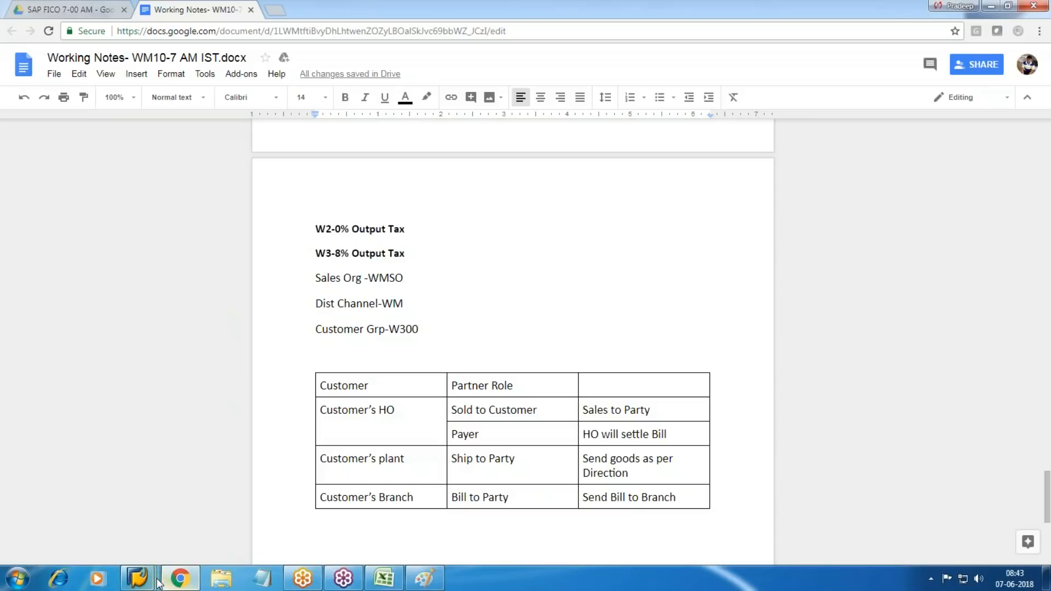
mouse_move(137, 579)
left_click(262, 542)
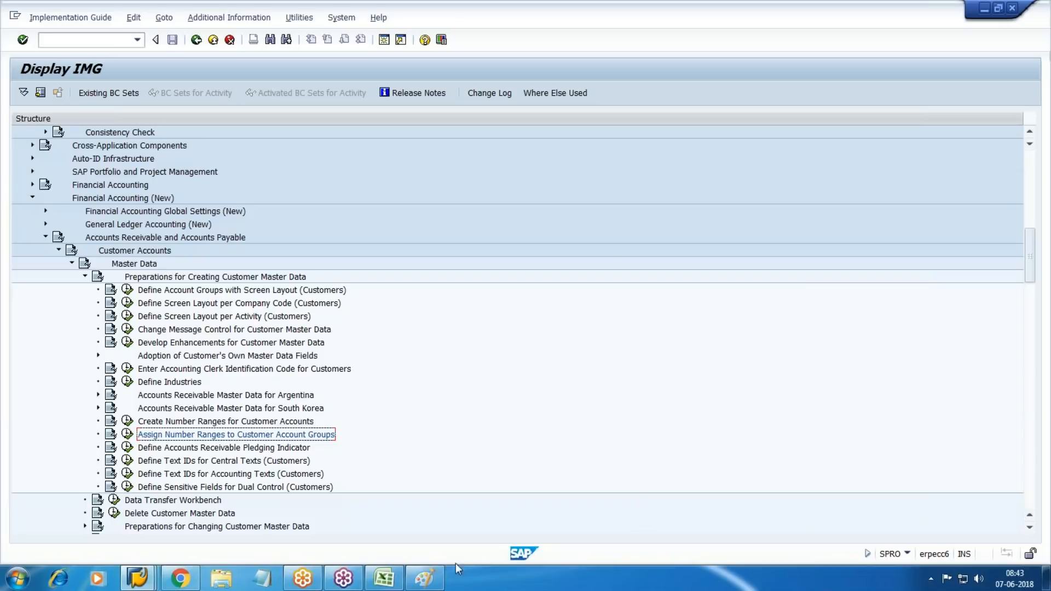
Check the partner role table in the working notes and collapse the Accounts Receivable and Accounts Payable branch in the SAP IMG
left_click(194, 577)
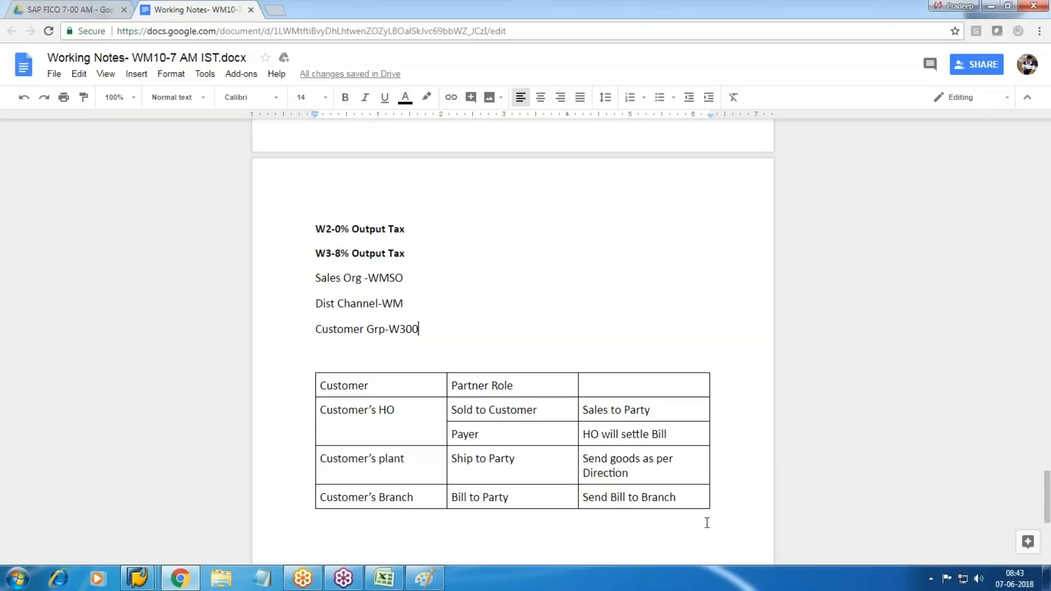
key("alt+Tab")
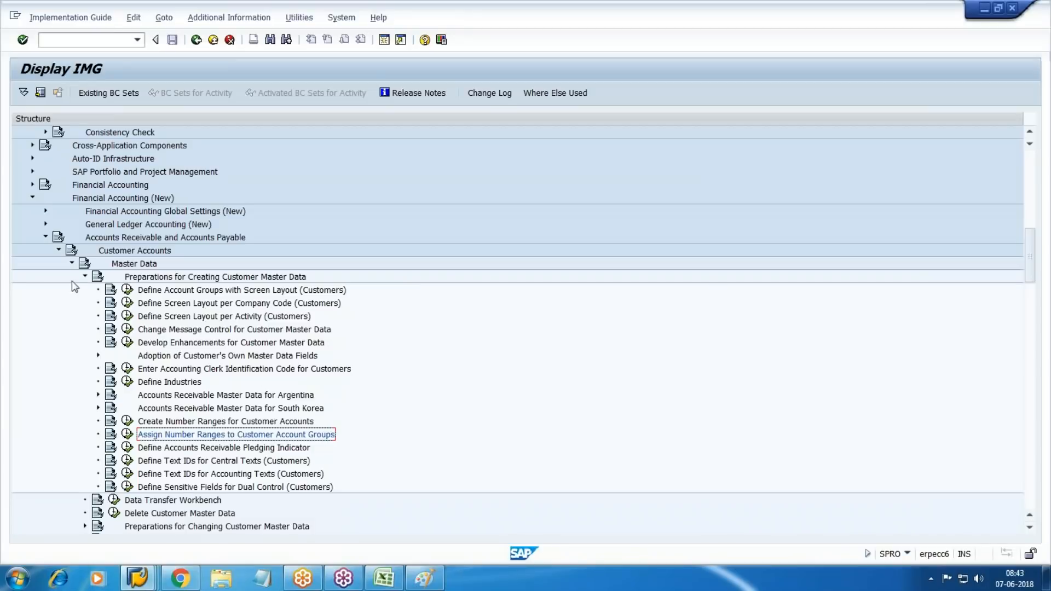
left_click(85, 277)
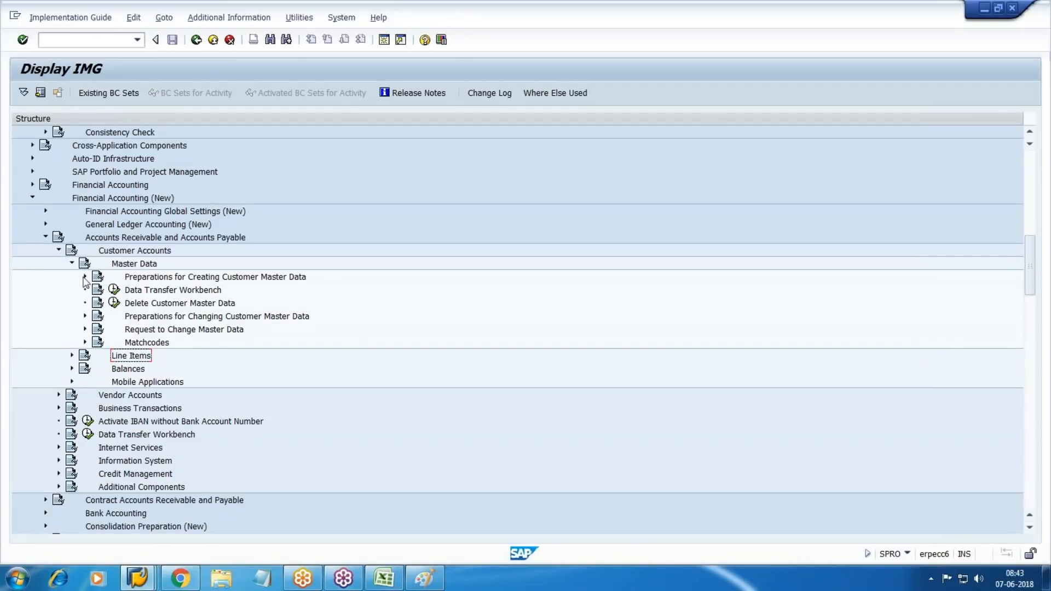
left_click(72, 264)
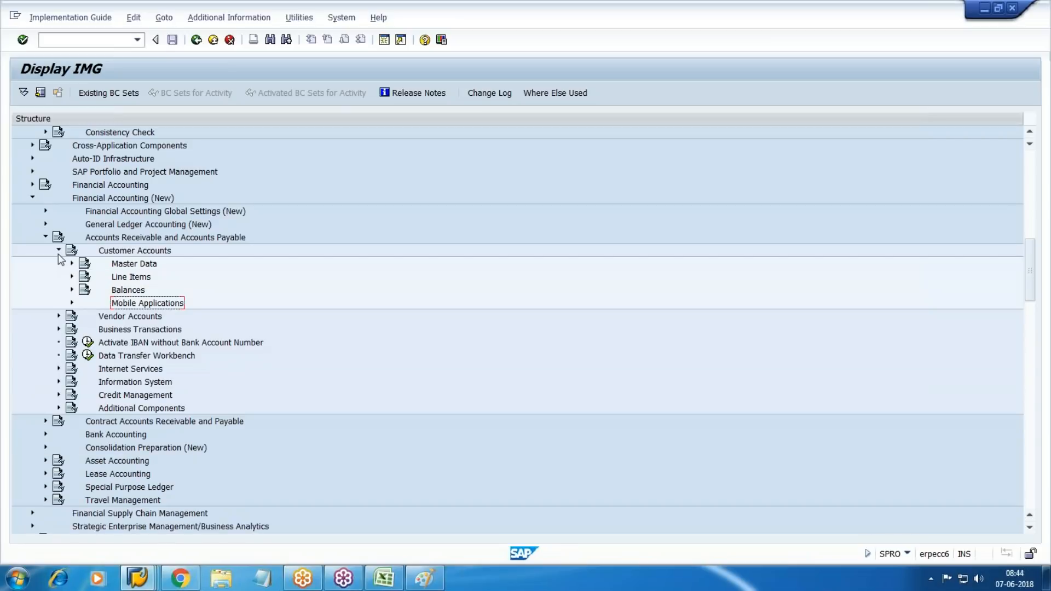
left_click(46, 238)
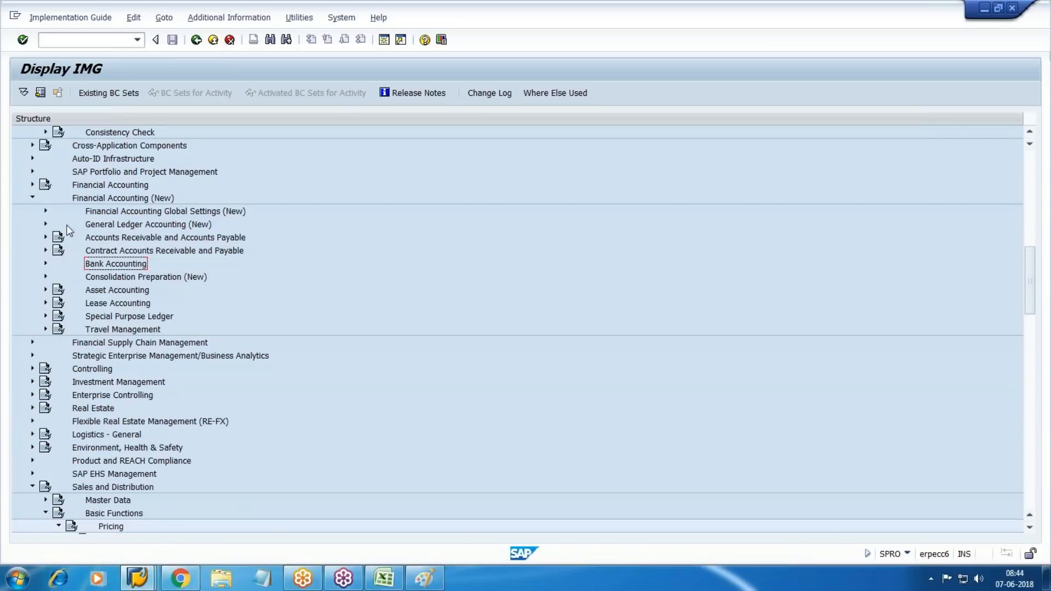
Open the Set Up Partner Determination activity in the IMG under Sales and Distribution, Basic Functions, Partner Determination
scroll(80, 258, "down", 7)
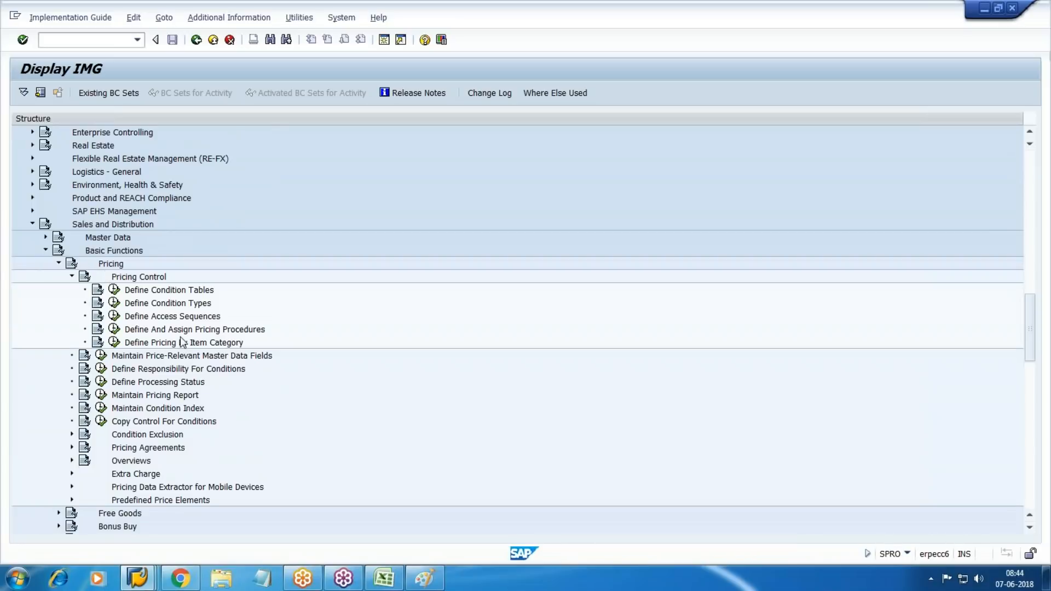
left_click(72, 277)
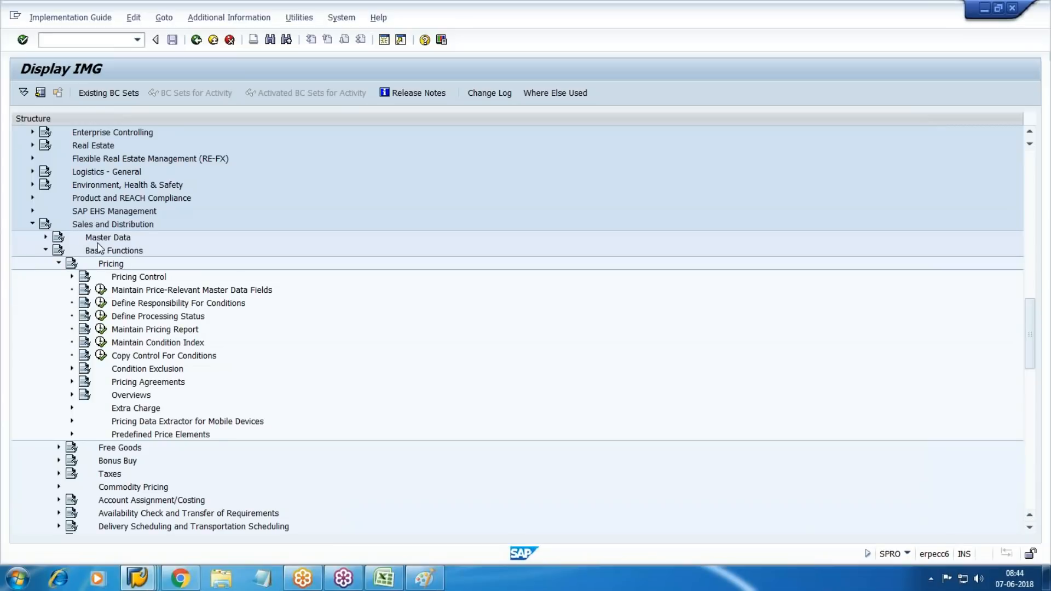
left_click(46, 251)
left_click(46, 251)
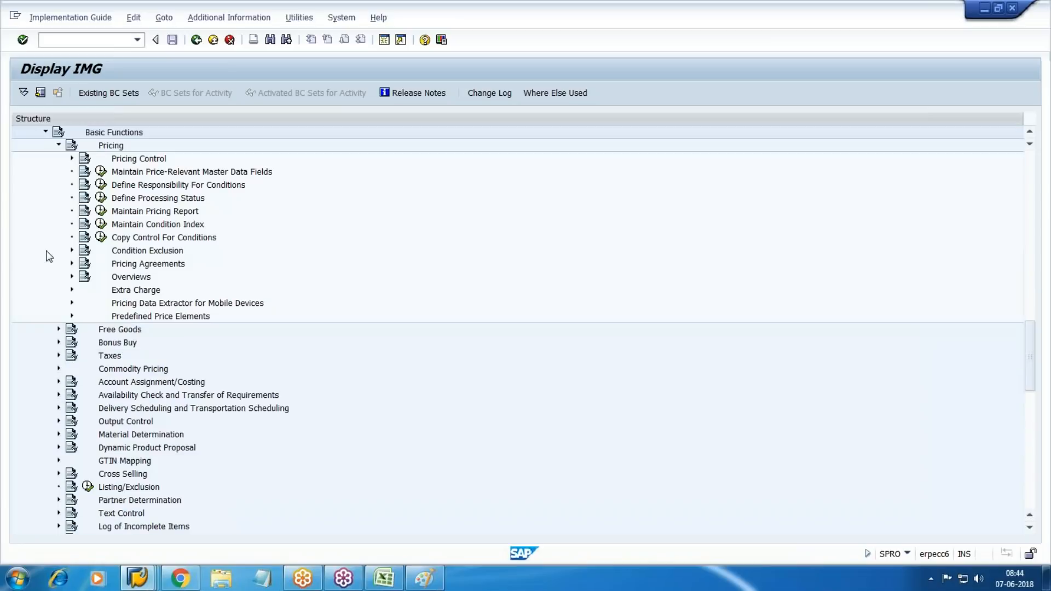
scroll(50, 230, "up", 1)
left_click(58, 186)
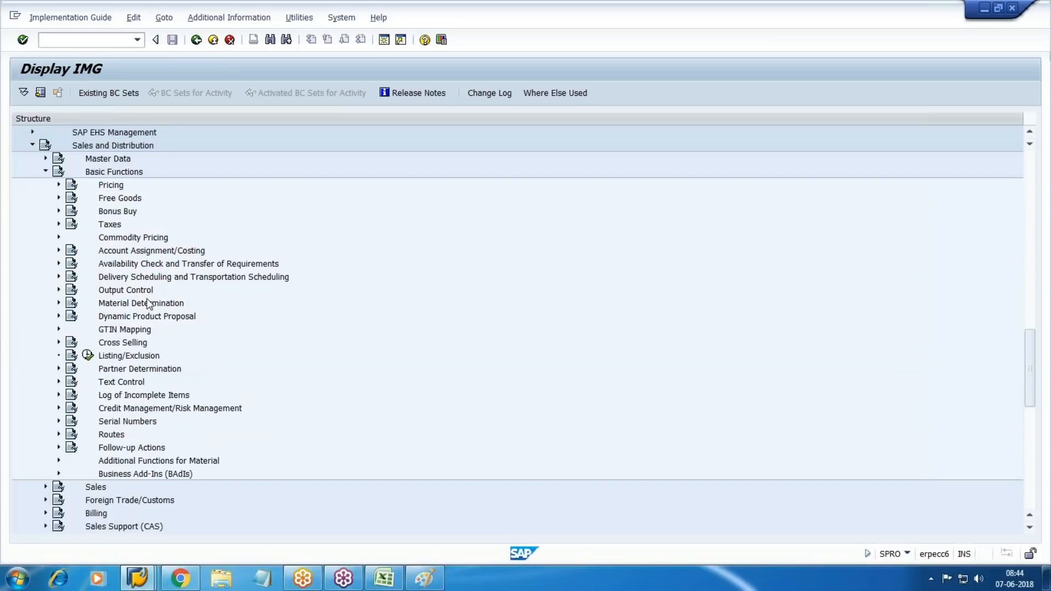
scroll(137, 301, "up", 2)
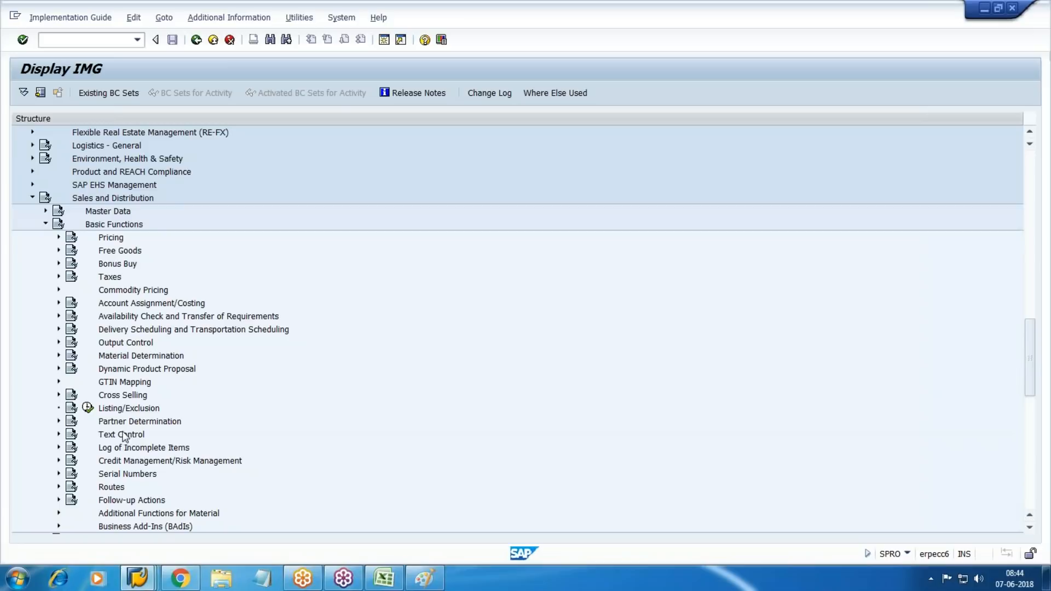
left_click(59, 421)
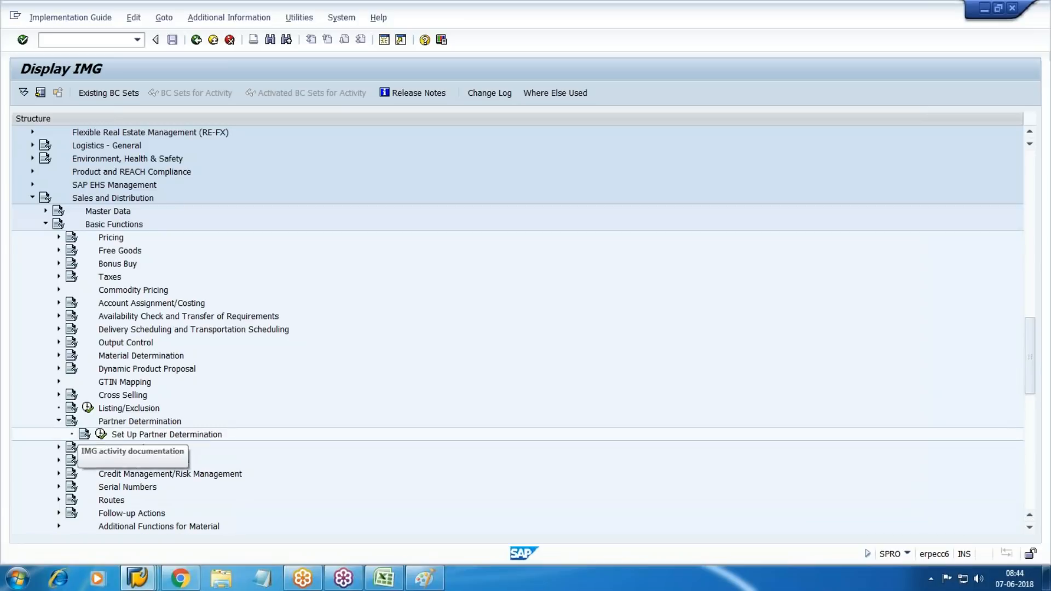
left_click(102, 434)
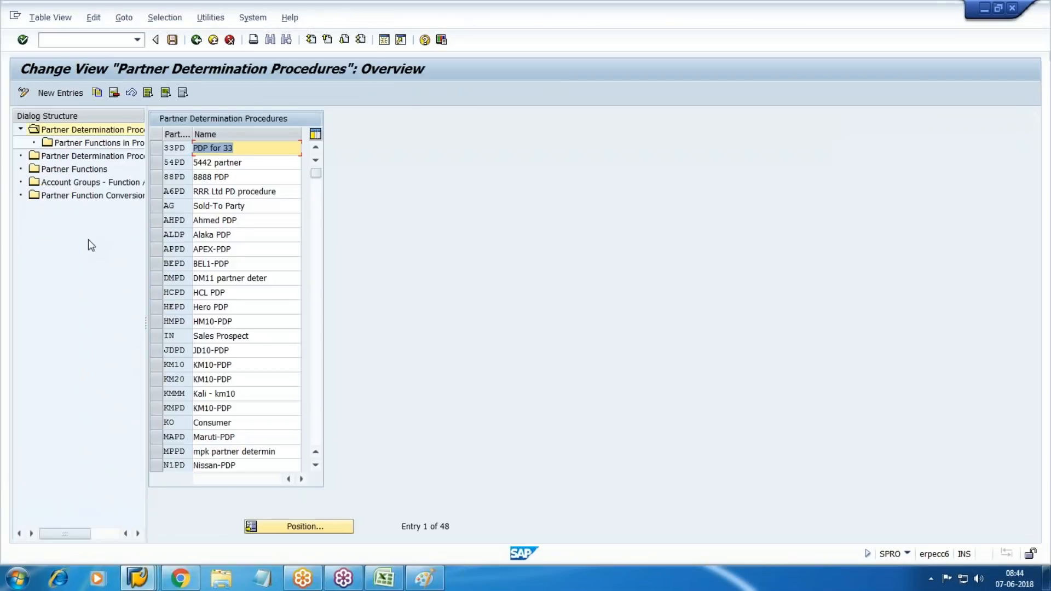
Start new entries in Account Groups - Function Assignment and assign partner function SP to account group W300
left_click_drag(144, 324, 212, 329)
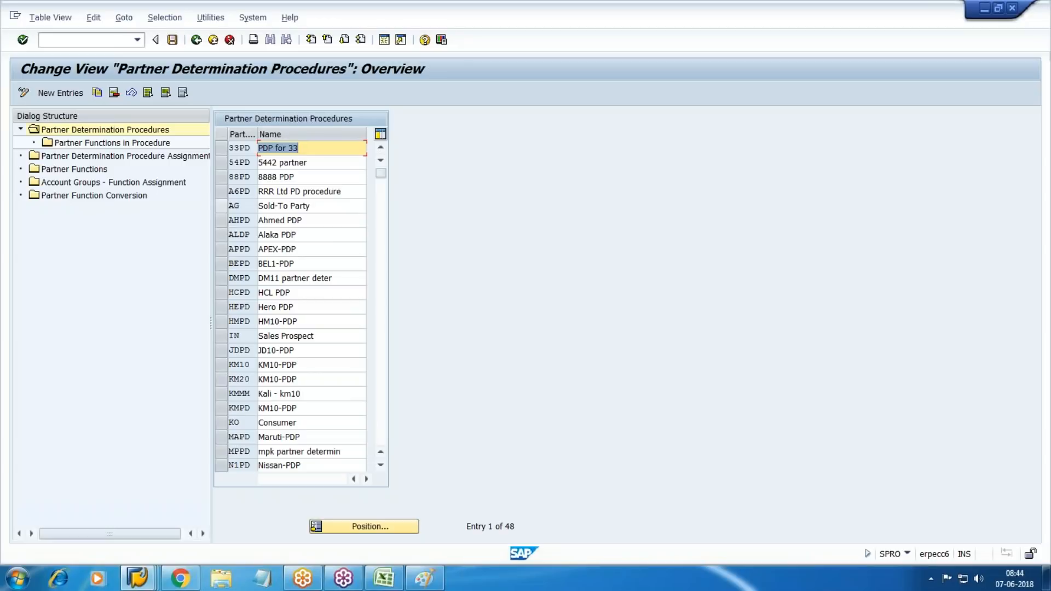
left_click(152, 186)
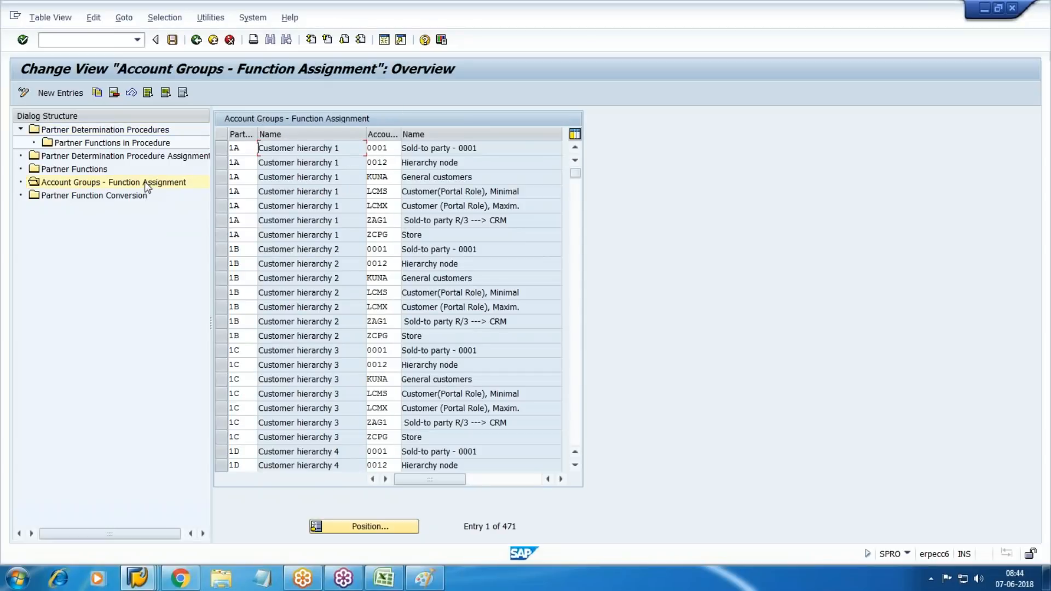
key("F5")
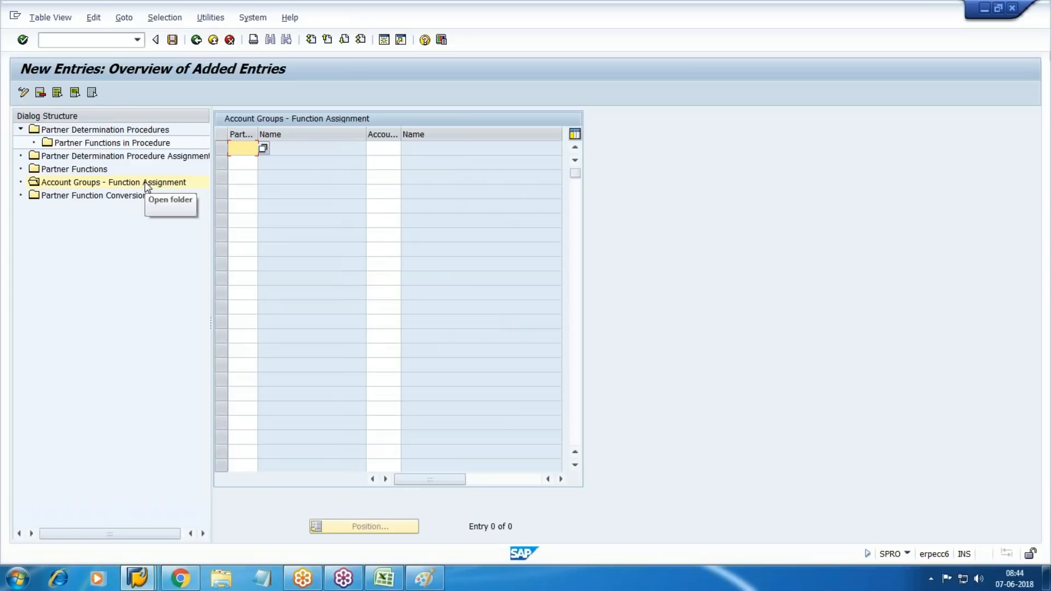
type("SP")
key("Tab")
type("W300")
key("Tab")
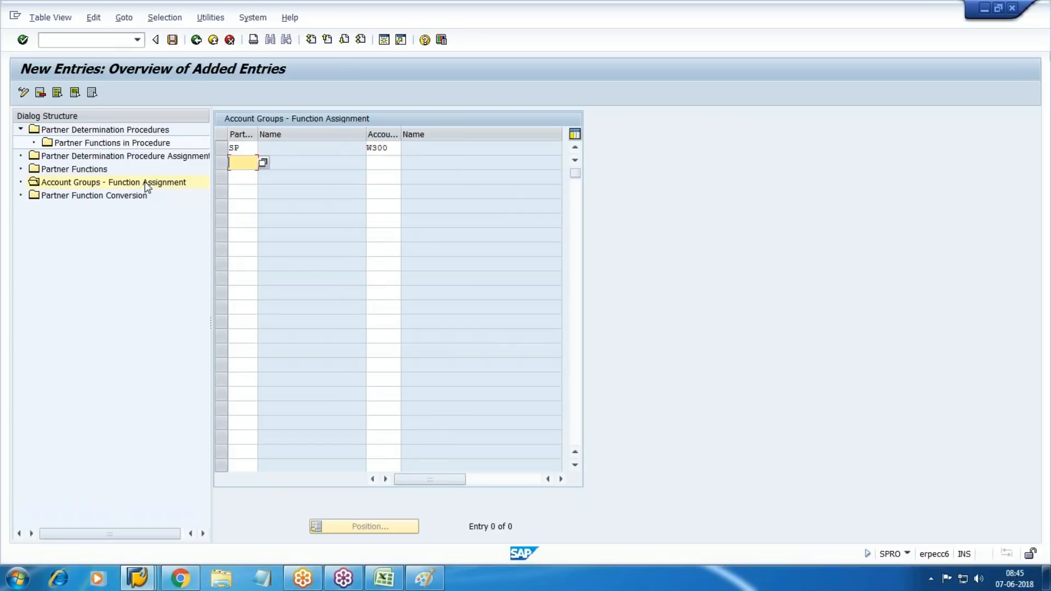
Add function assignment entries linking partner functions SH and BP to account group W300
type("SH")
key("Tab")
type("W300")
key("Tab")
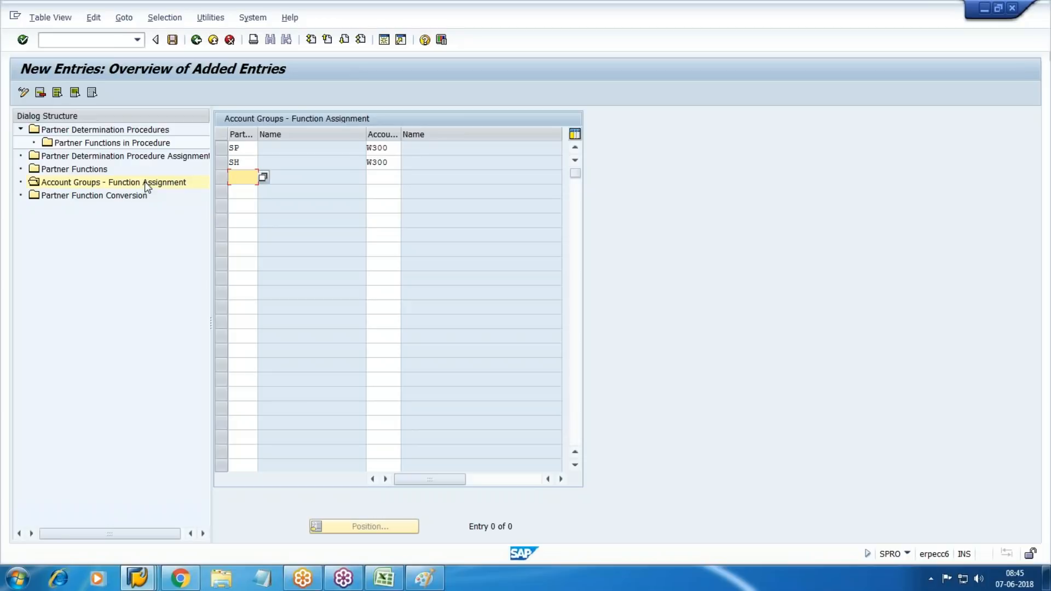
type("BP")
key("Tab")
type("W")
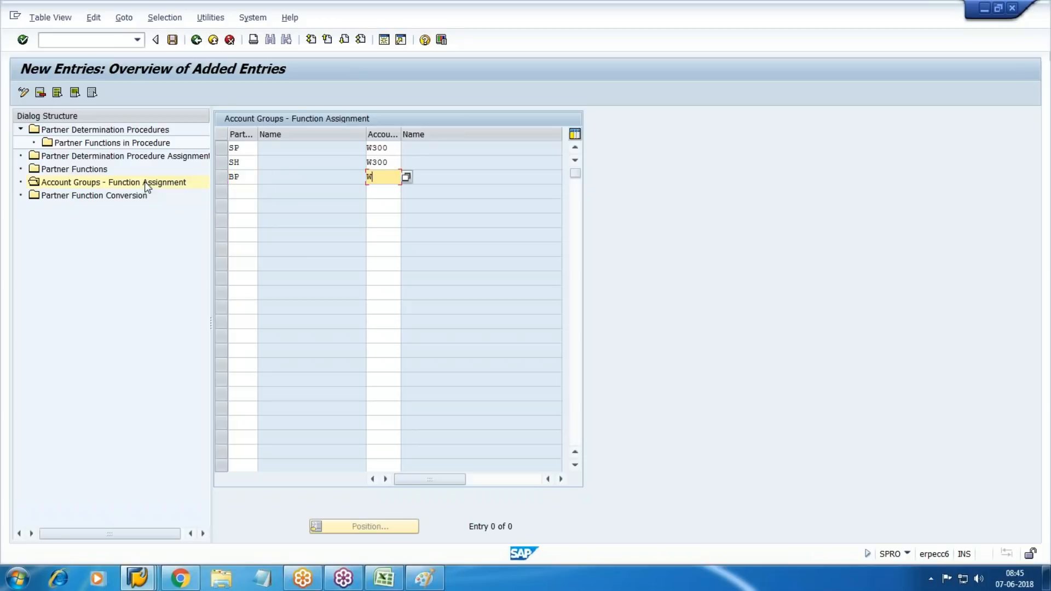
type("300")
key("Tab")
Assign partner function PY to account group W300 and save the function assignments
type("PY")
key("Tab")
type("W300")
key("Return")
key("Return")
key("Return")
key("Return")
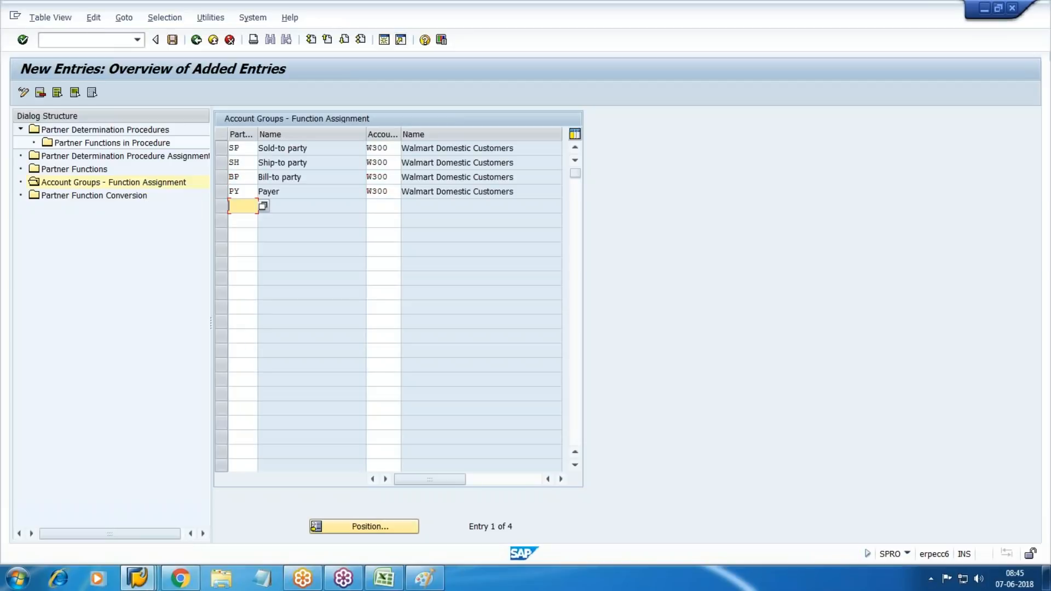
left_click(172, 40)
left_click(222, 242)
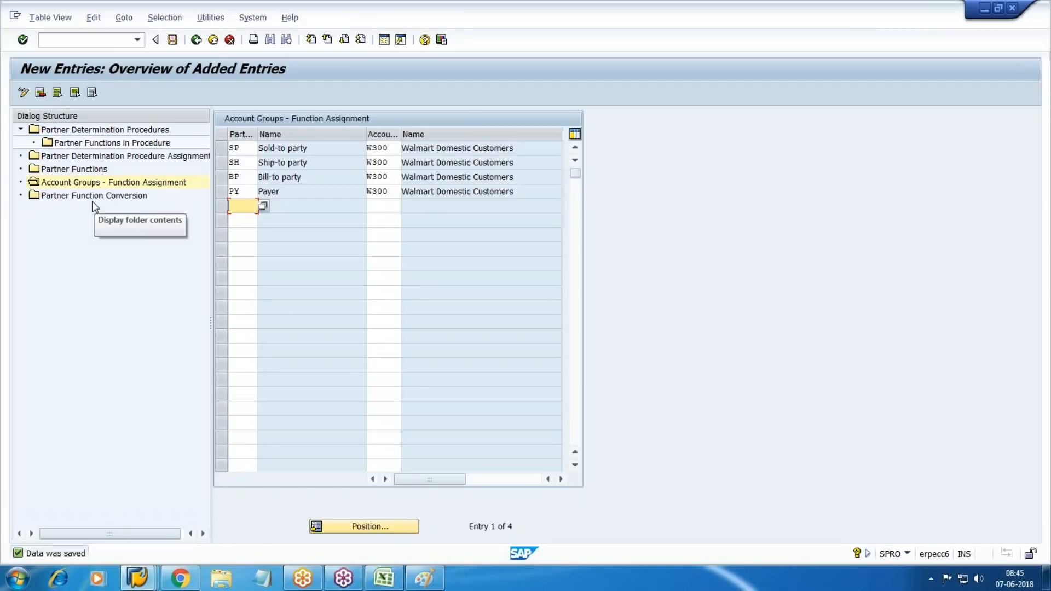
Create partner determination procedure WMPD named WM10-PDP for Walmart and save it
left_click(88, 131)
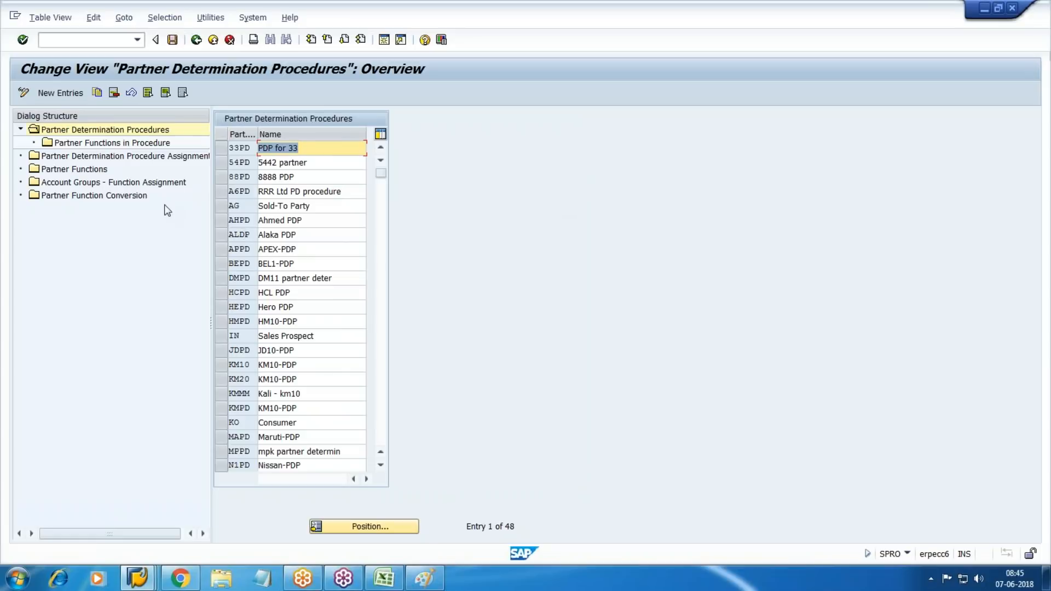
left_click(52, 93)
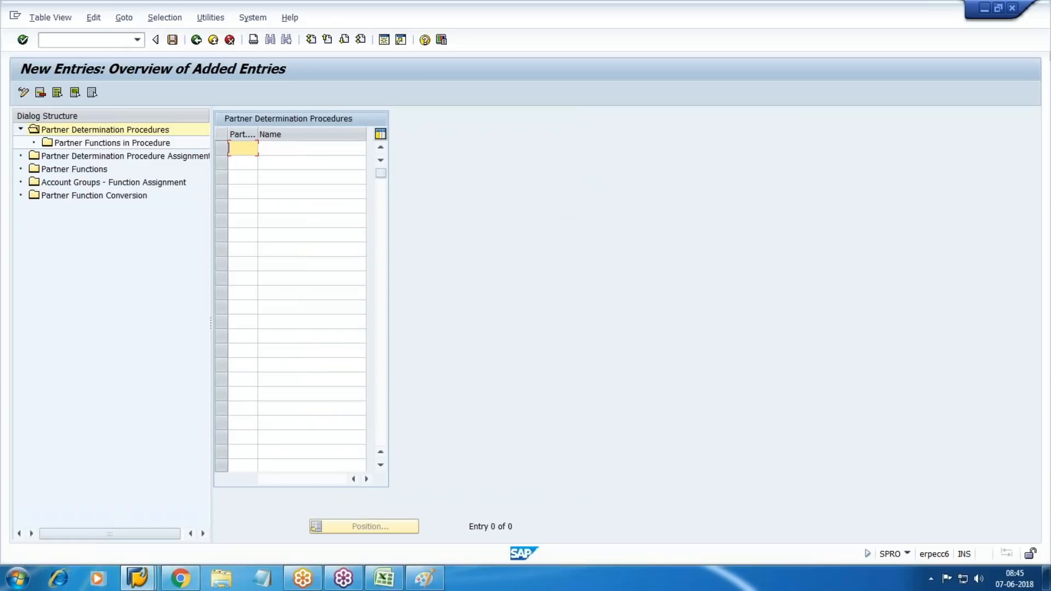
type("WMPD")
key("Tab")
type("WM10")
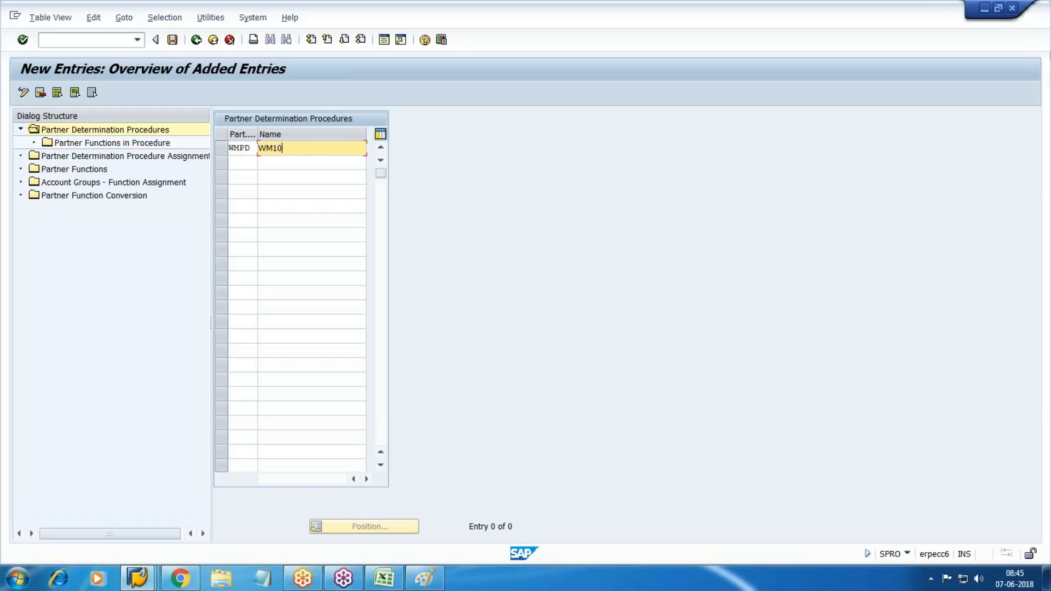
type("-PDP for Walmart")
left_click(173, 40)
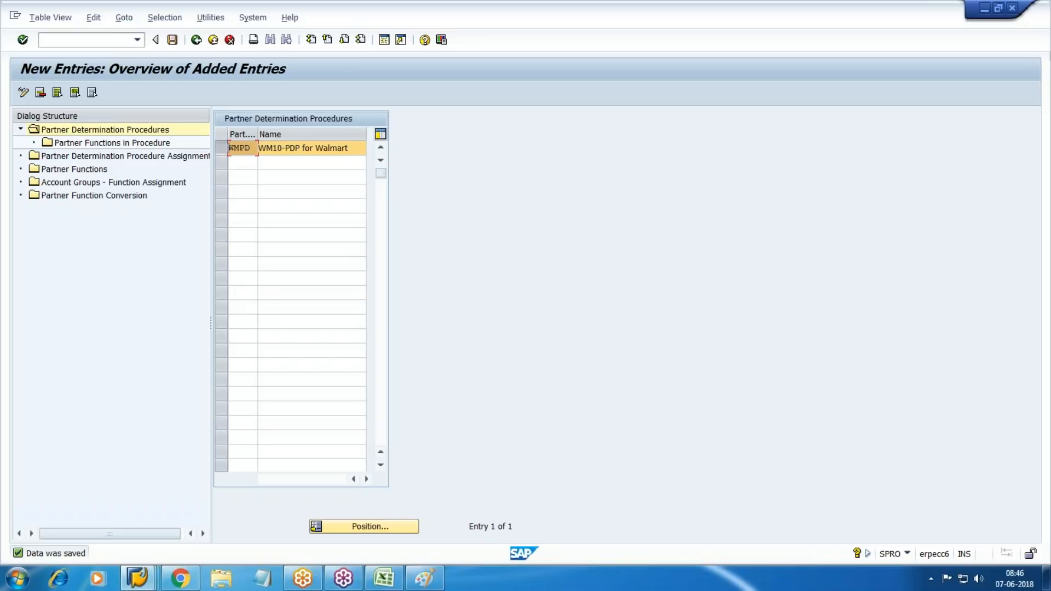
Start new entries in Partner Functions in Procedure for WMPD and add SP flagged as not modifiable (N) and mandatory (M)
double_click(99, 143)
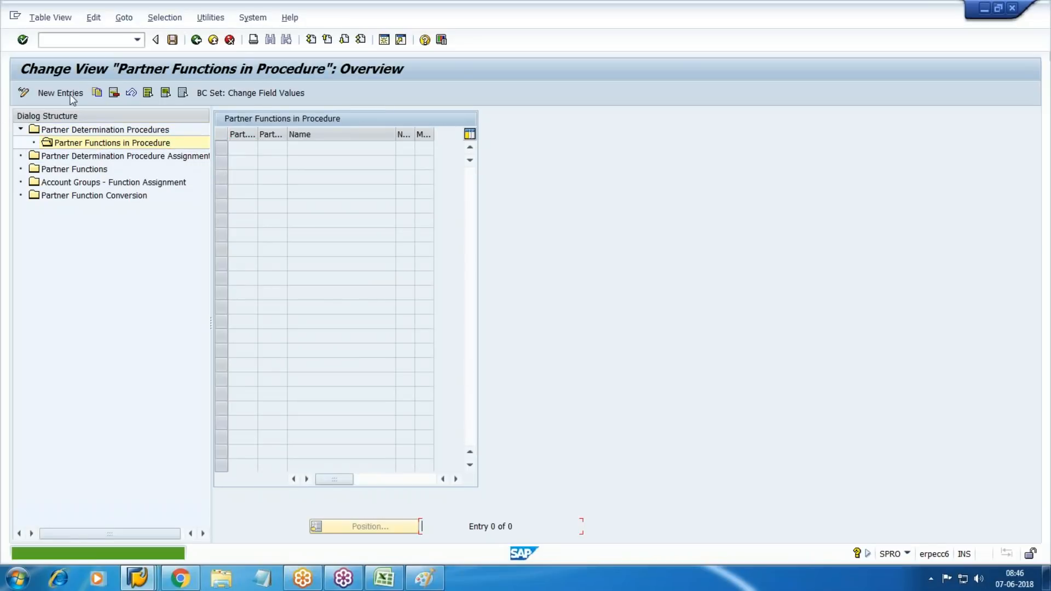
left_click(61, 93)
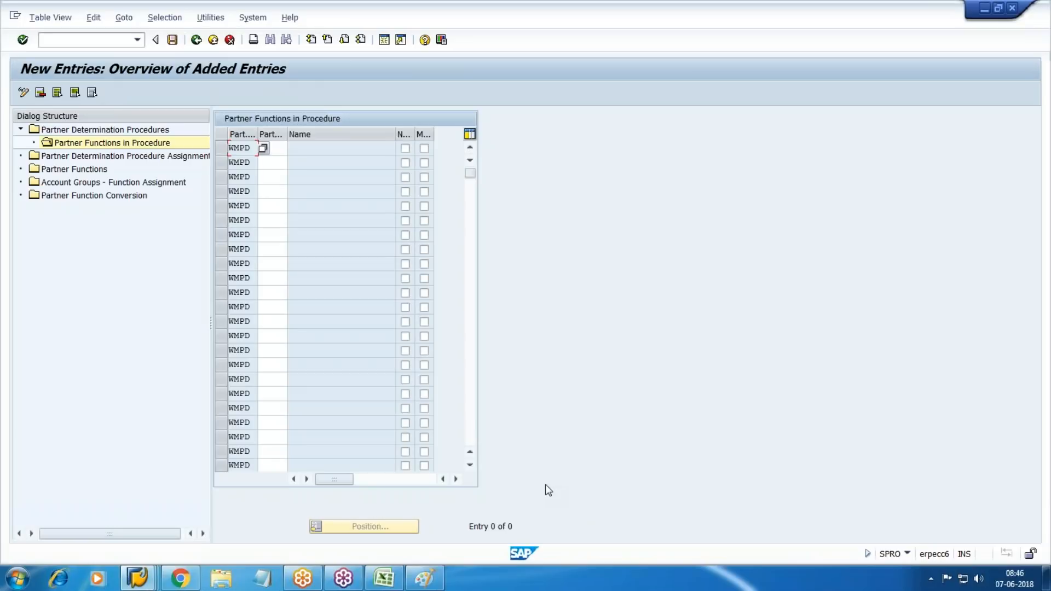
key("Tab")
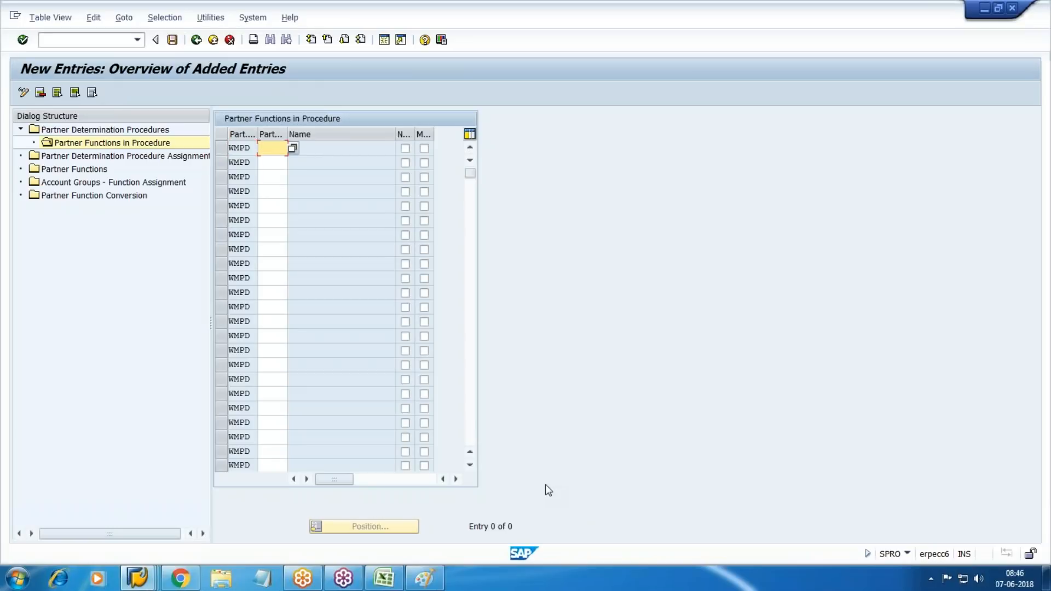
type("sp")
key("Tab")
key("space")
key("Tab")
key("space")
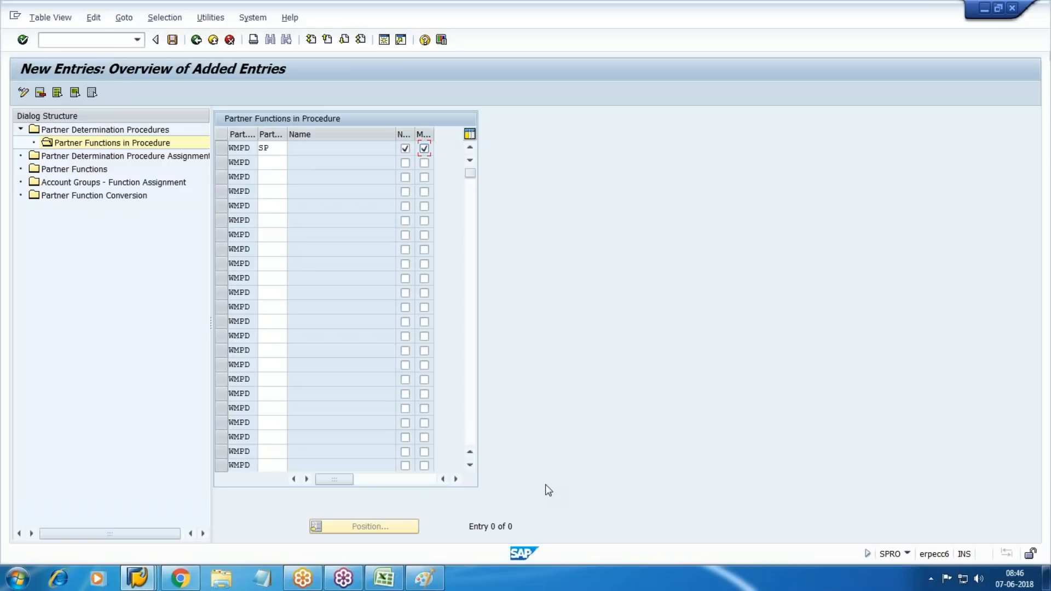
Add partner functions BP and SH to procedure WMPD, setting only the mandatory (M) flag on each
key("Tab")
type("bp")
key("Tab")
key("Tab")
key("space")
key("Tab")
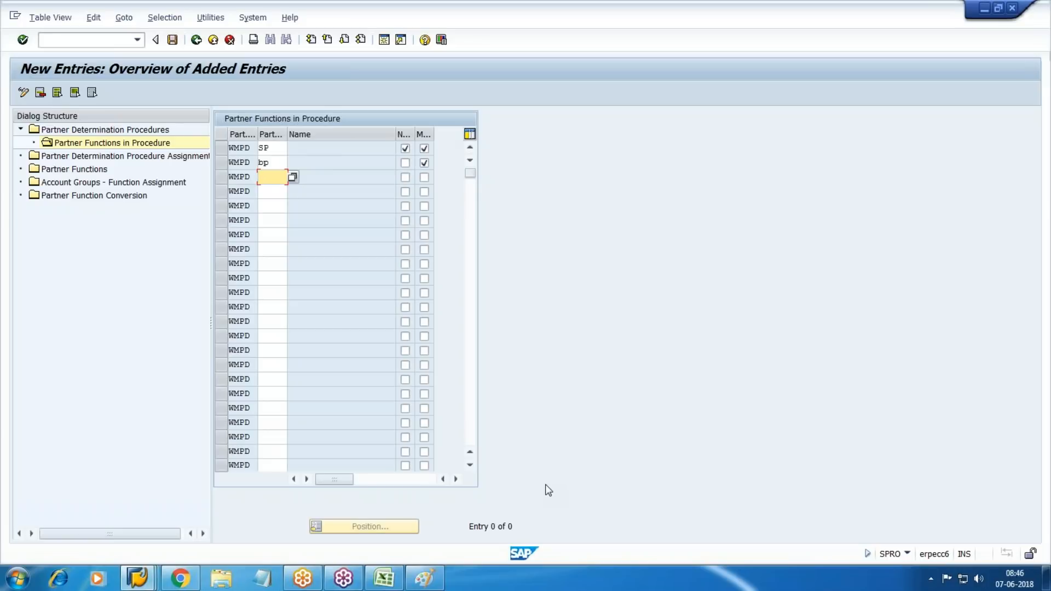
type("sh")
key("Tab")
key("Tab")
key("space")
key("Tab")
Add partner function PY to procedure WMPD with the mandatory (M) flag and save the entries
type("py")
key("Tab")
key("Tab")
key("Tab")
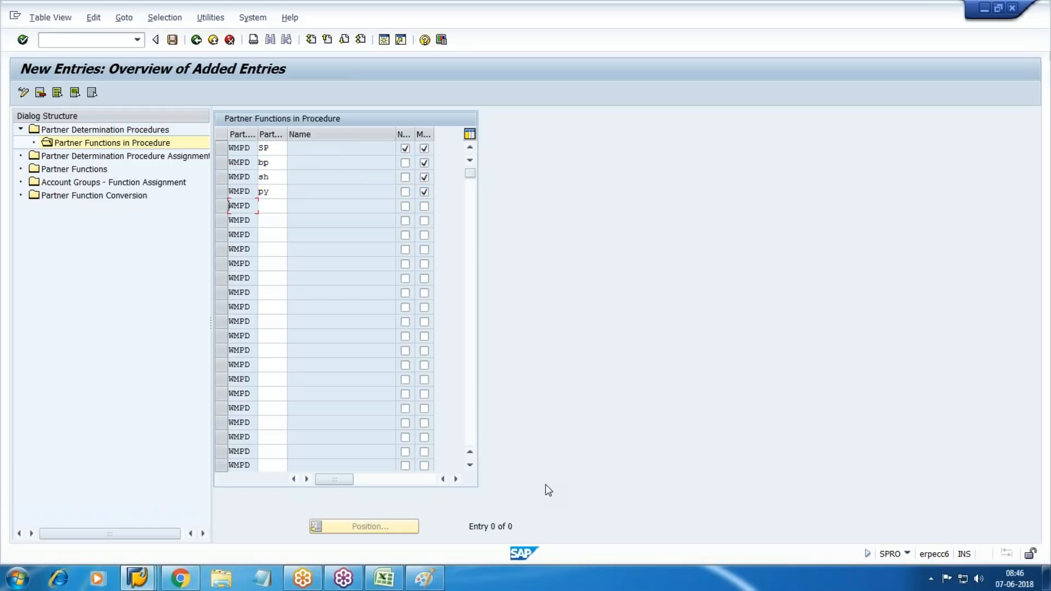
key("Return")
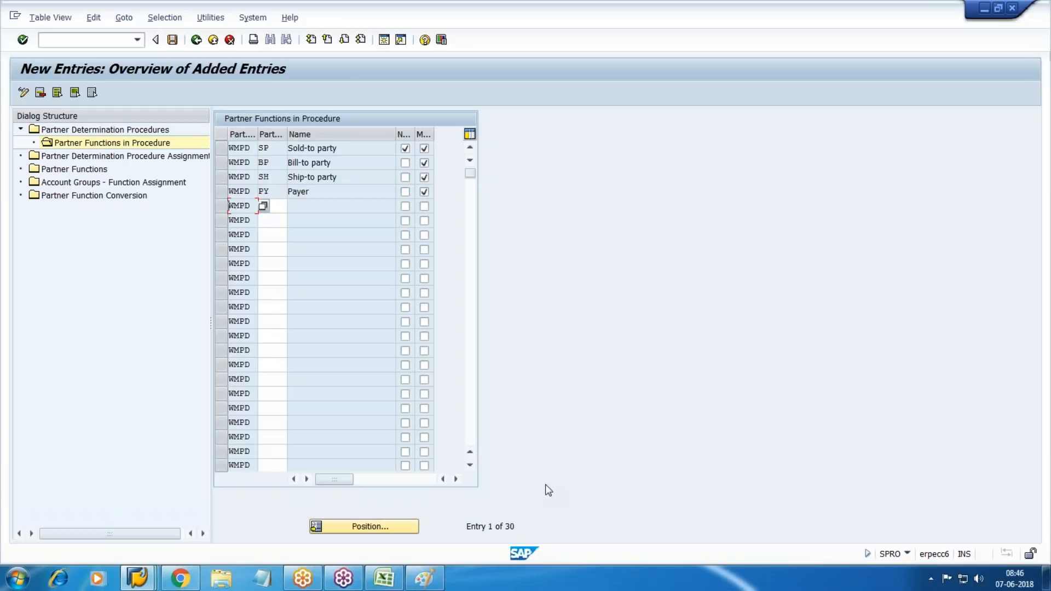
left_click(173, 39)
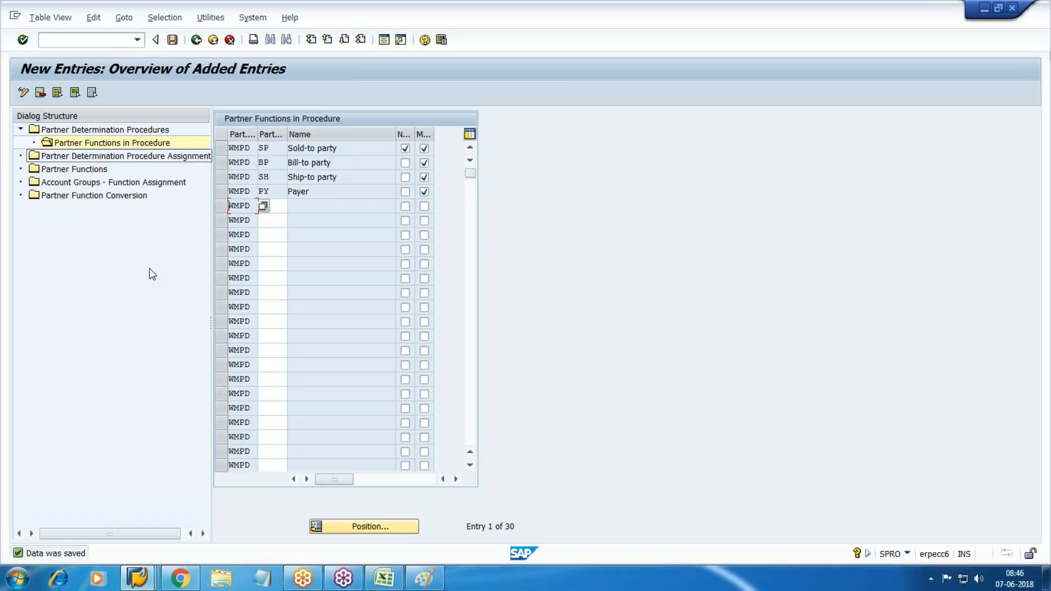
Assign partner determination procedure WMPD to account group W300 (Walmart Domestic Customers) and save the assignment
left_click(121, 156)
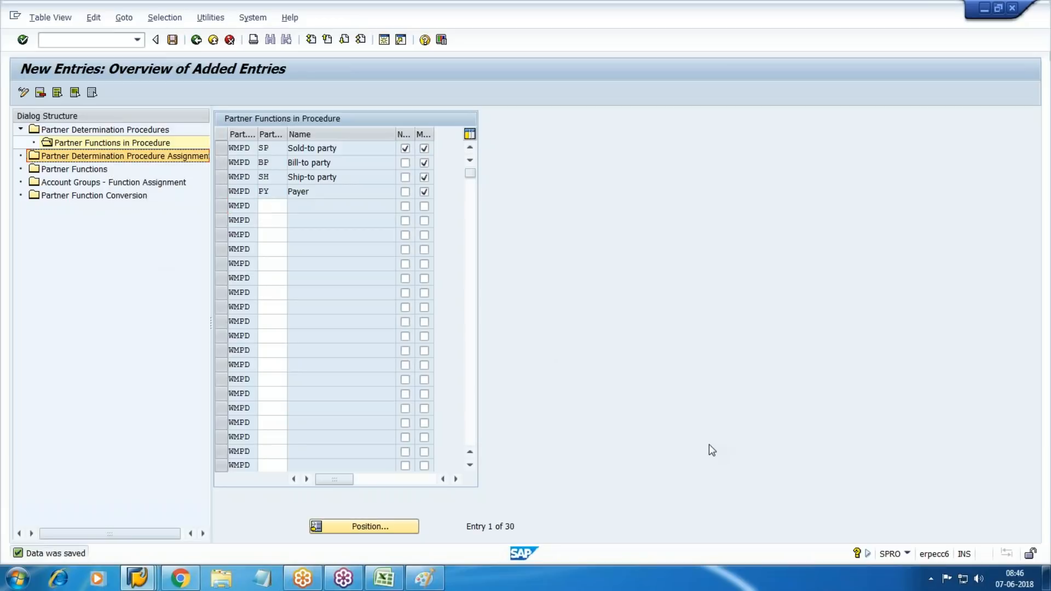
left_click(34, 156)
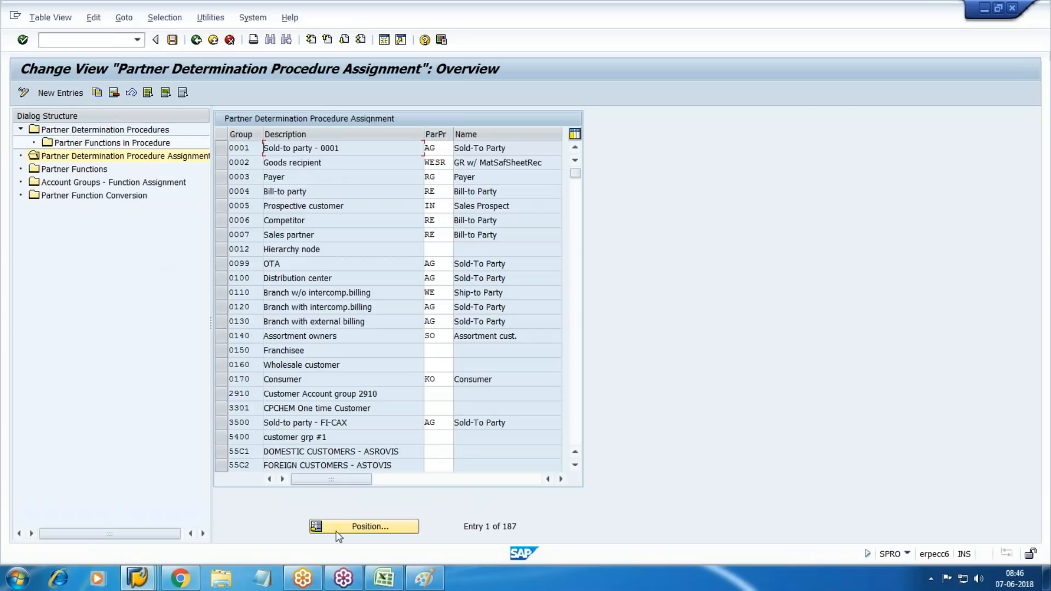
left_click(389, 523)
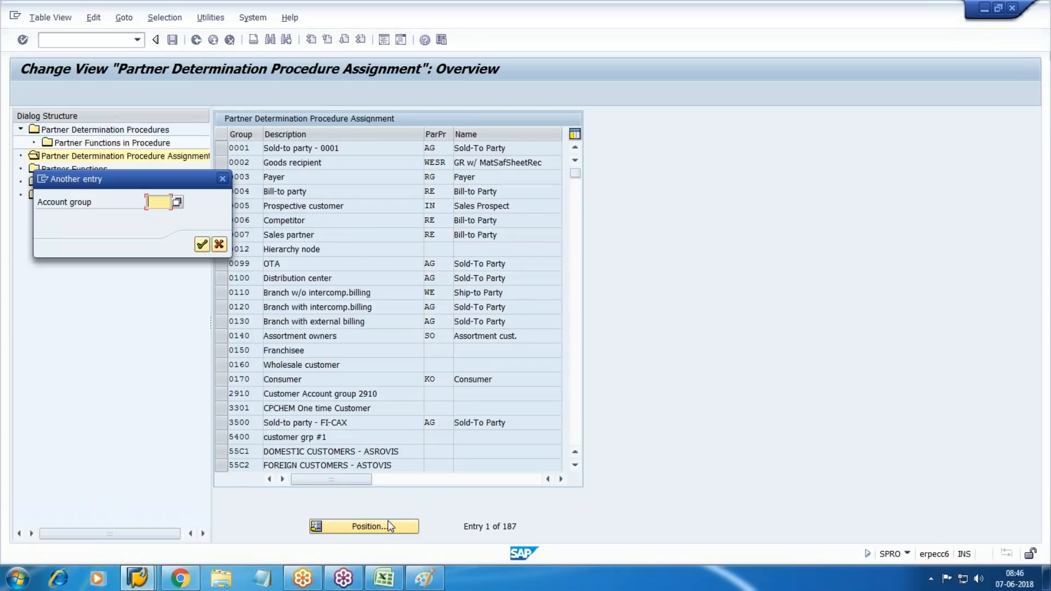
type("w")
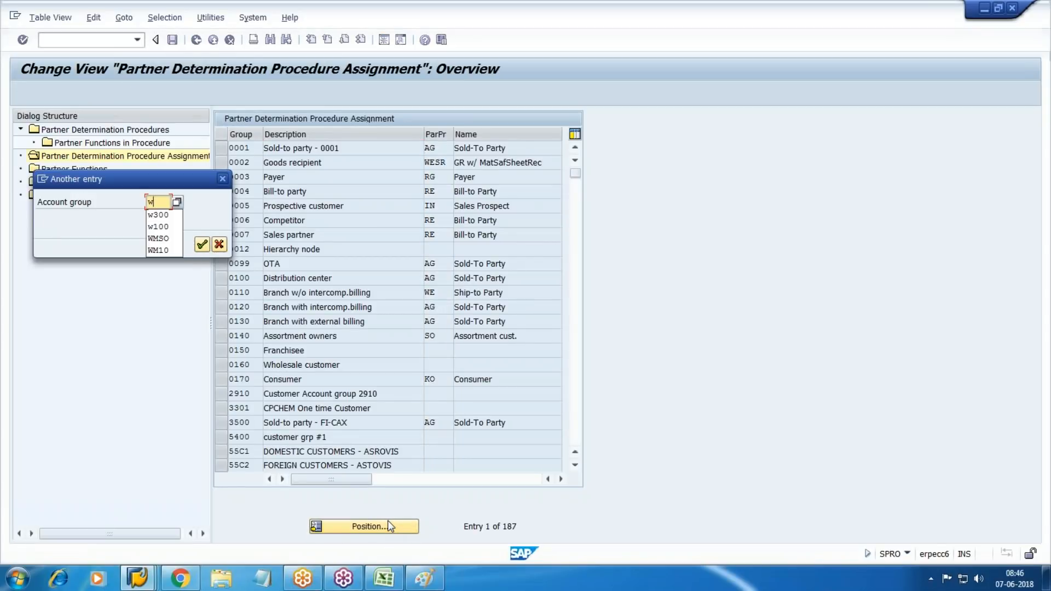
type("300")
key("Return")
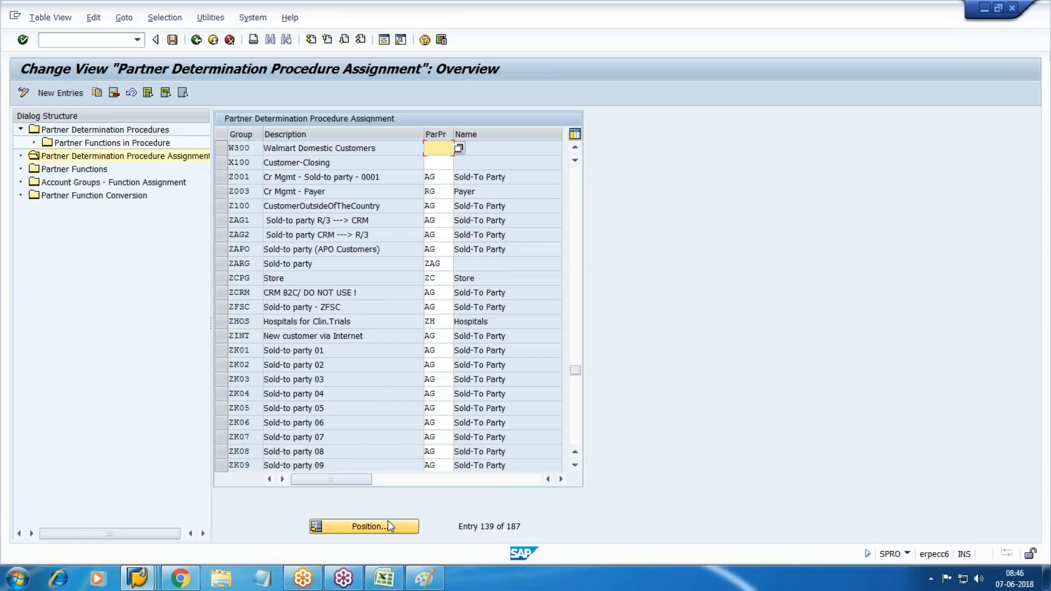
type("wmPD")
key("Return")
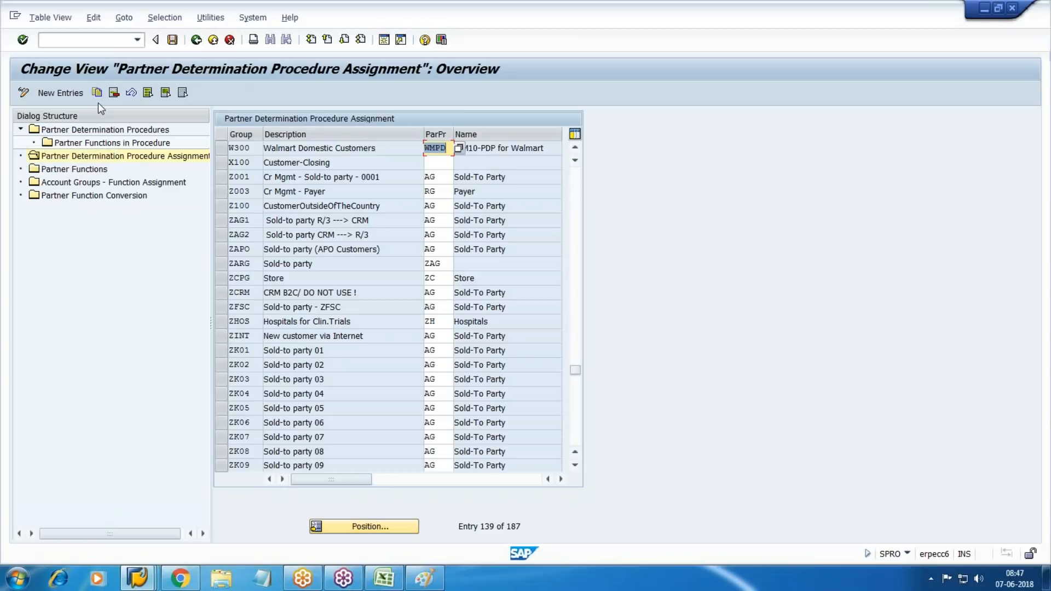
left_click(172, 39)
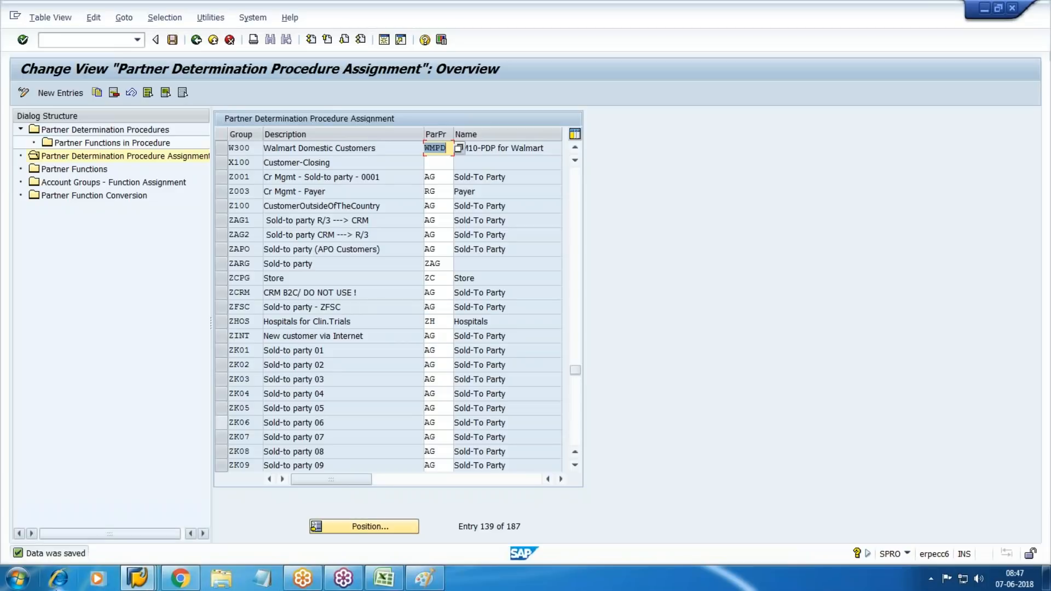
Switch to the SAP Easy Access session, open central G/L account maintenance (FS00) and change the company code to WM10
left_click(137, 579)
left_click(366, 504)
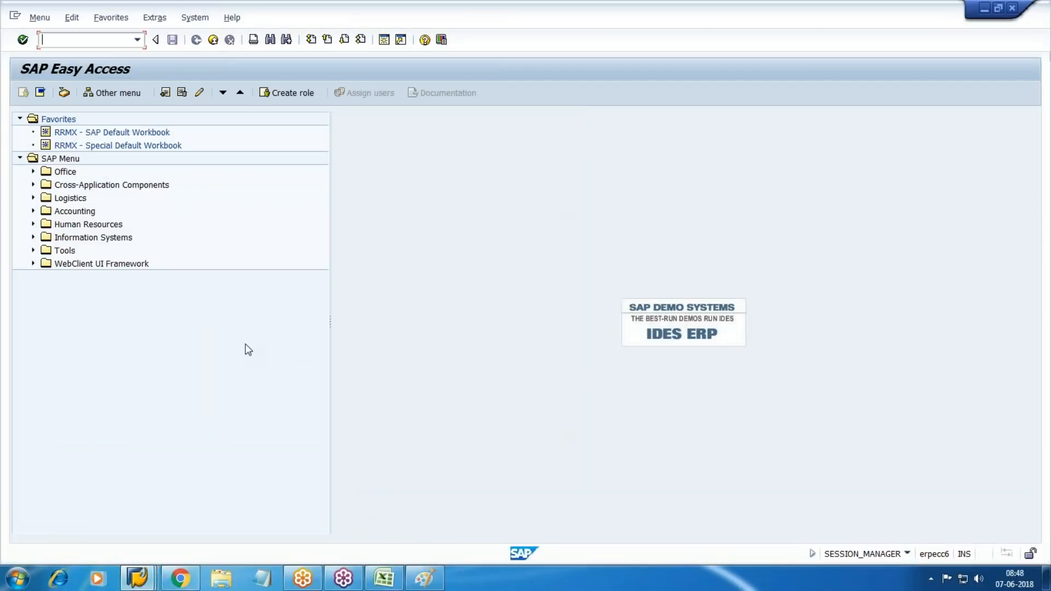
type("FS00")
key("Return")
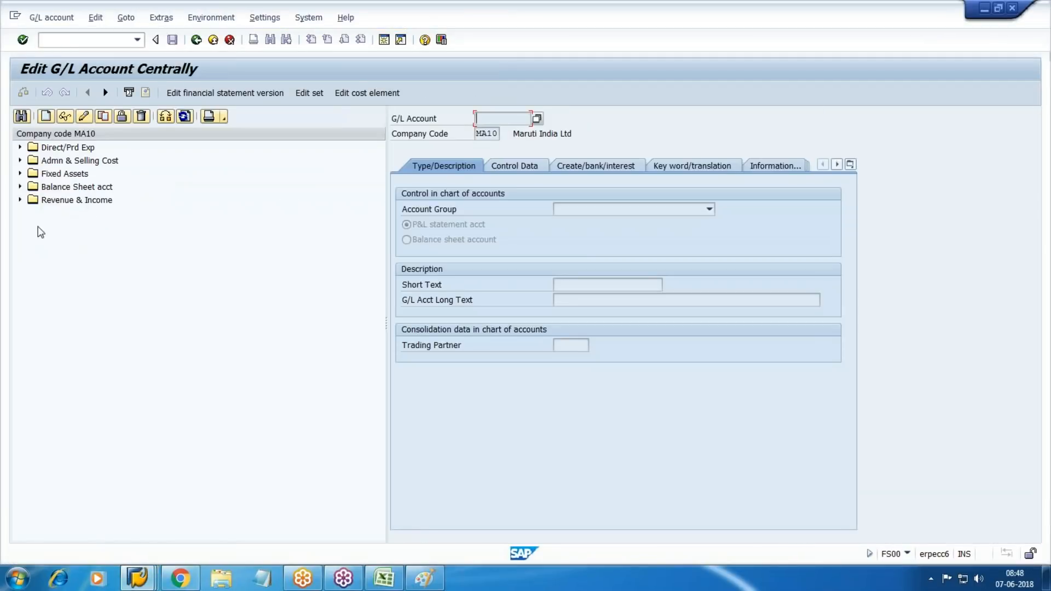
left_click(140, 117)
type("WM10")
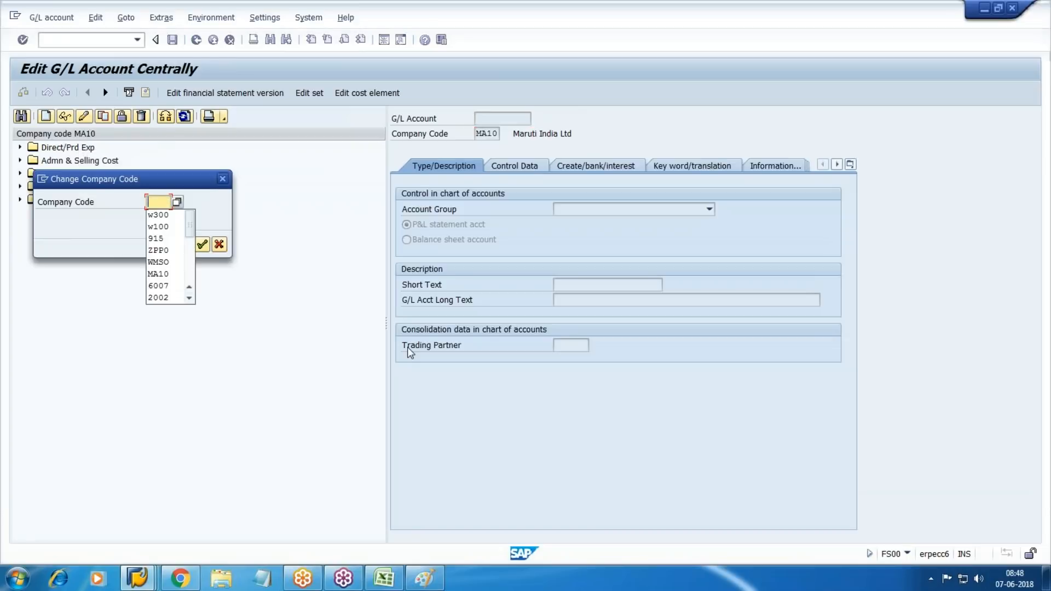
key("Return")
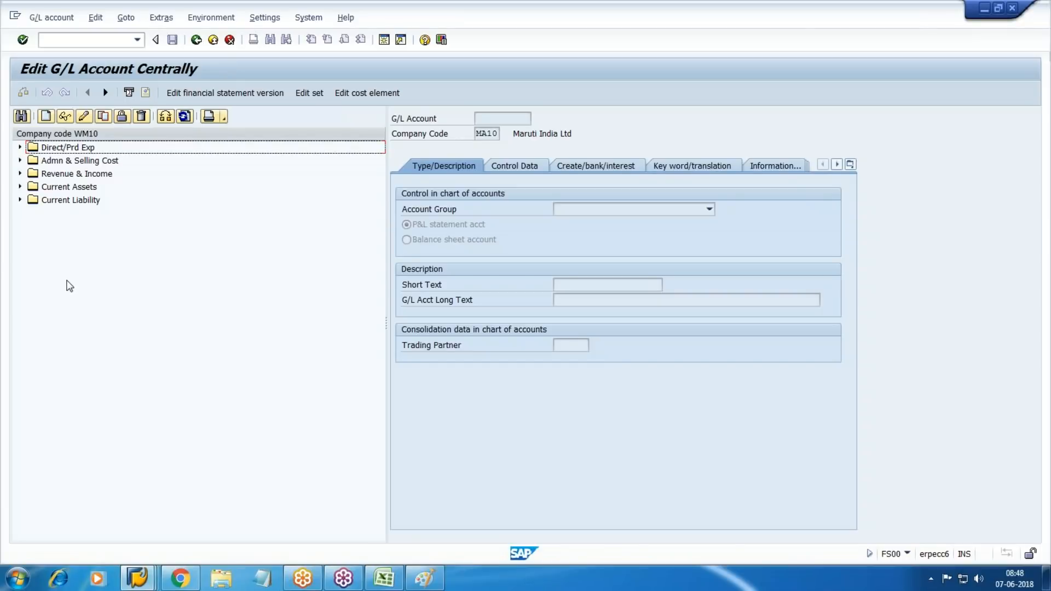
Expand the Revenue & Income accounts and start creating G/L account 2003 in company code WM10
left_click(20, 173)
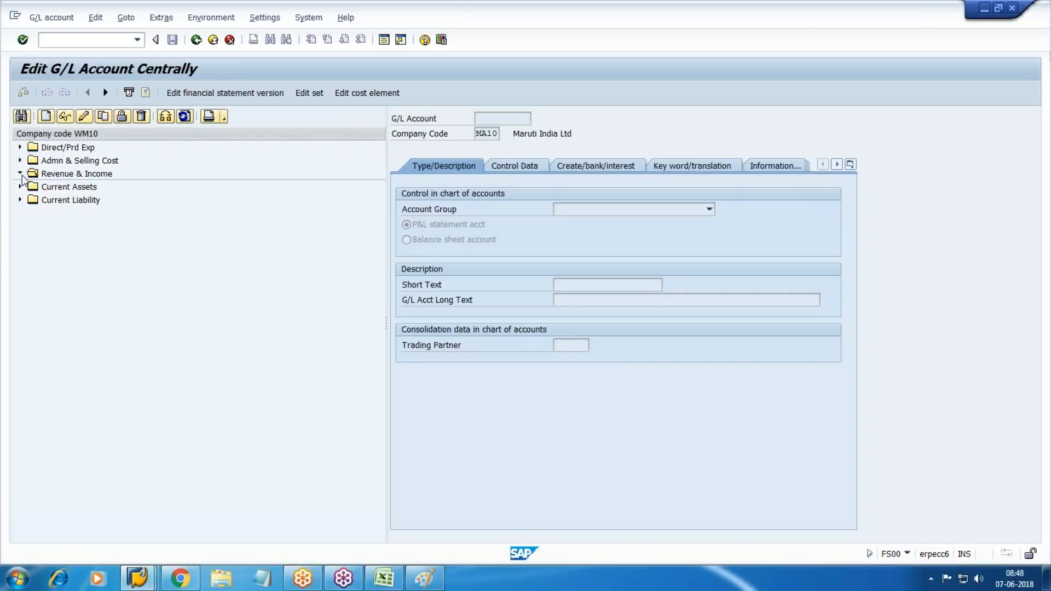
left_click(45, 116)
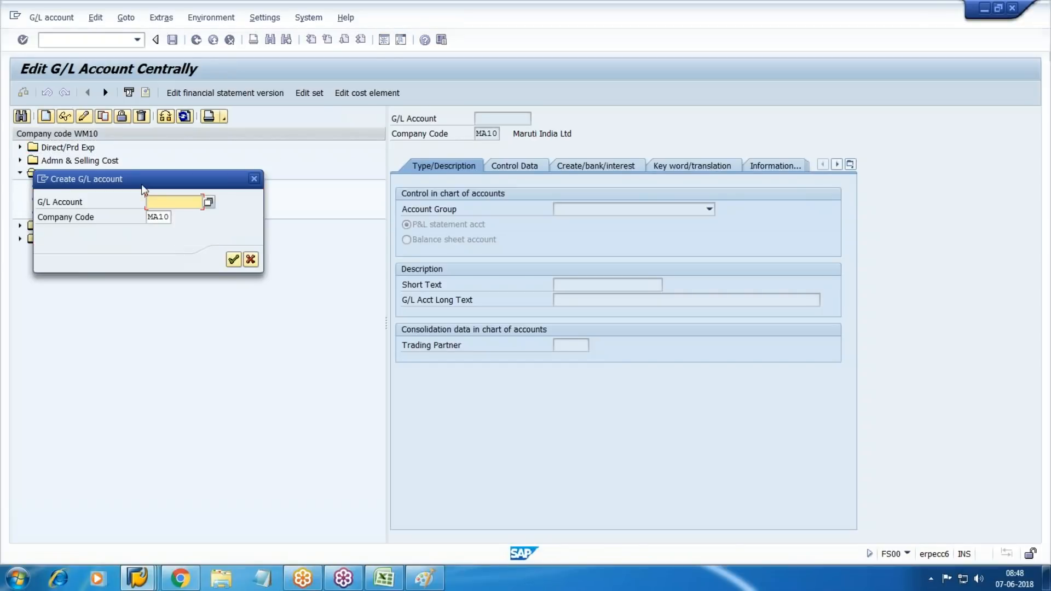
left_click_drag(141, 184, 298, 290)
type("200")
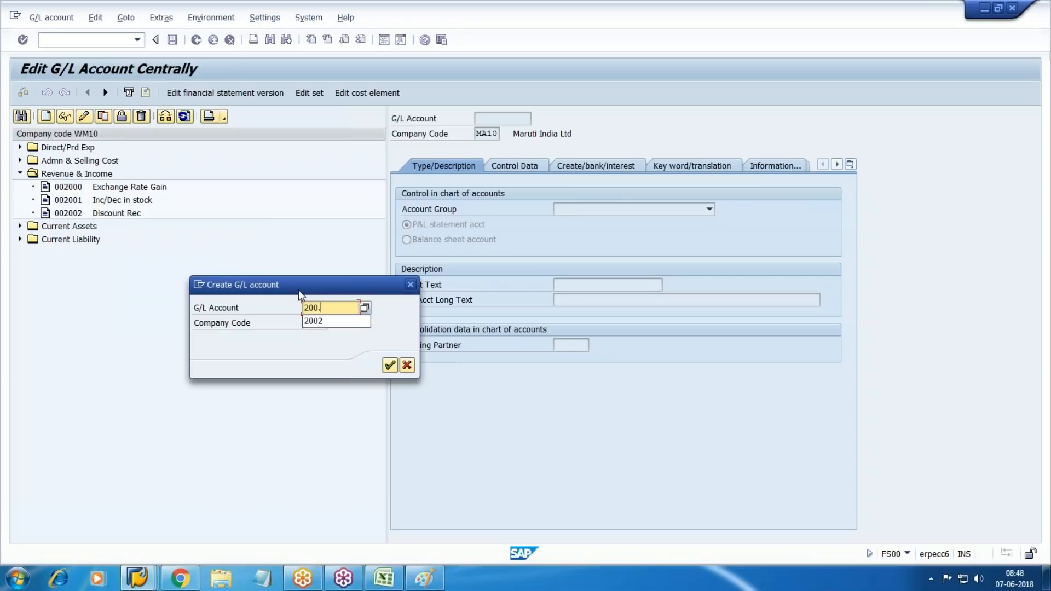
type("3")
key("Tab")
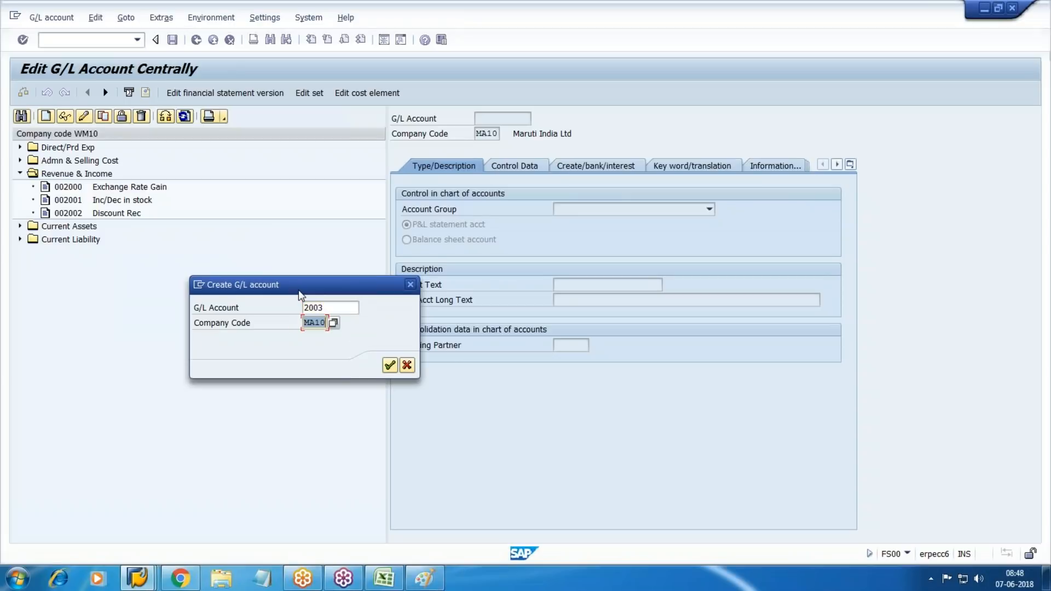
type("WM10")
key("Return")
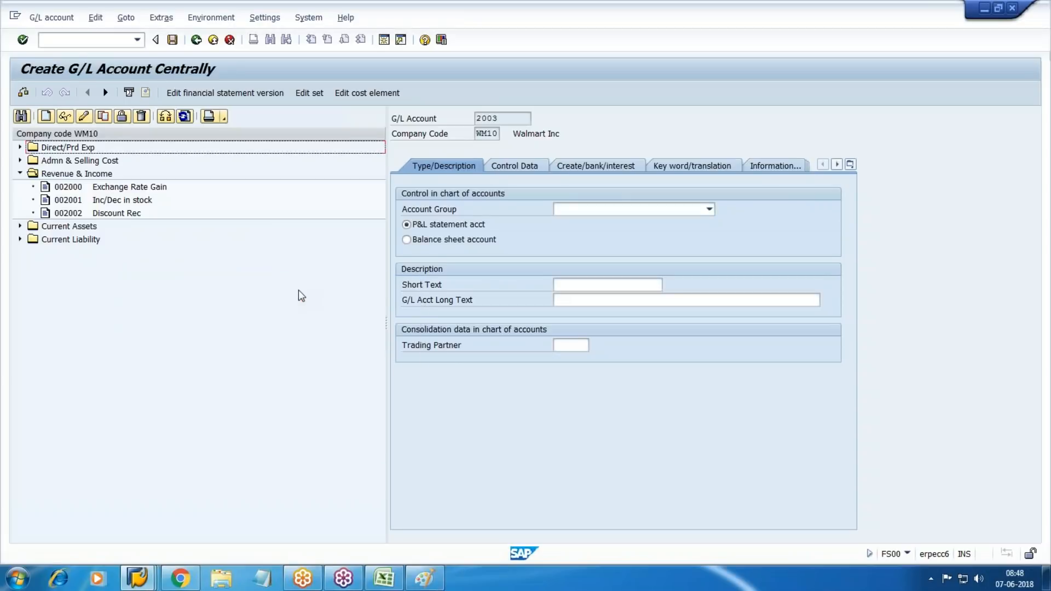
Assign account 2003 to account group Revenue & Income and enter Sales as both its short and long text
left_click(702, 214)
left_click(701, 214)
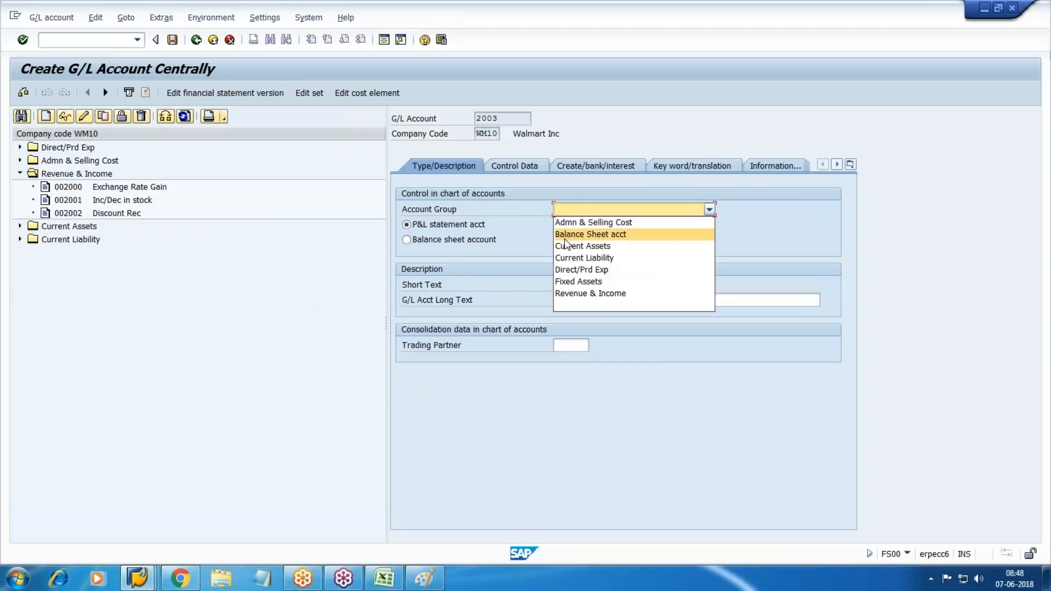
left_click(581, 294)
left_click(606, 285)
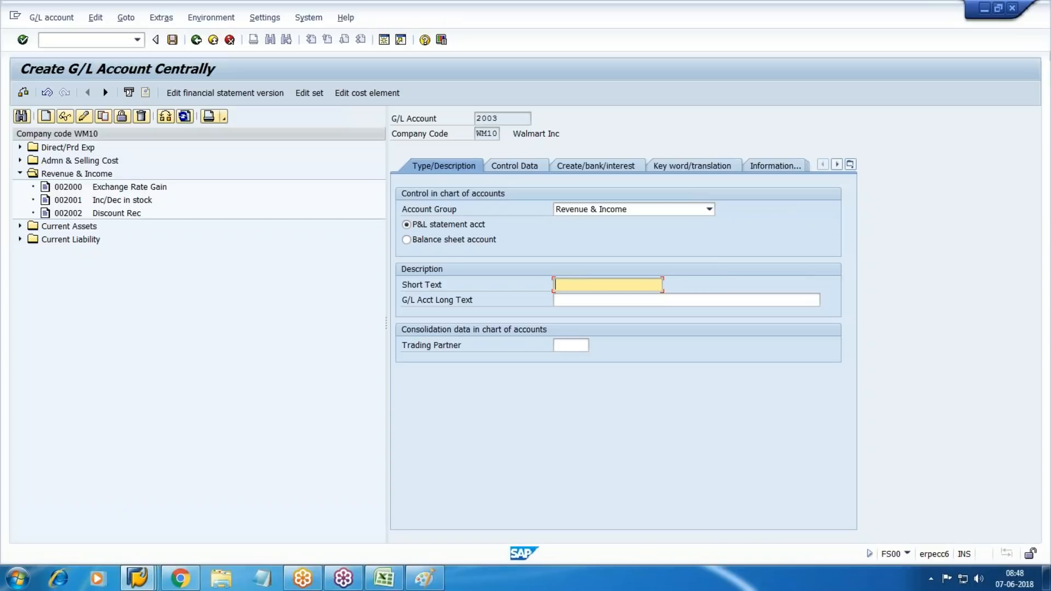
type("Sales")
key("Tab")
type("Sales")
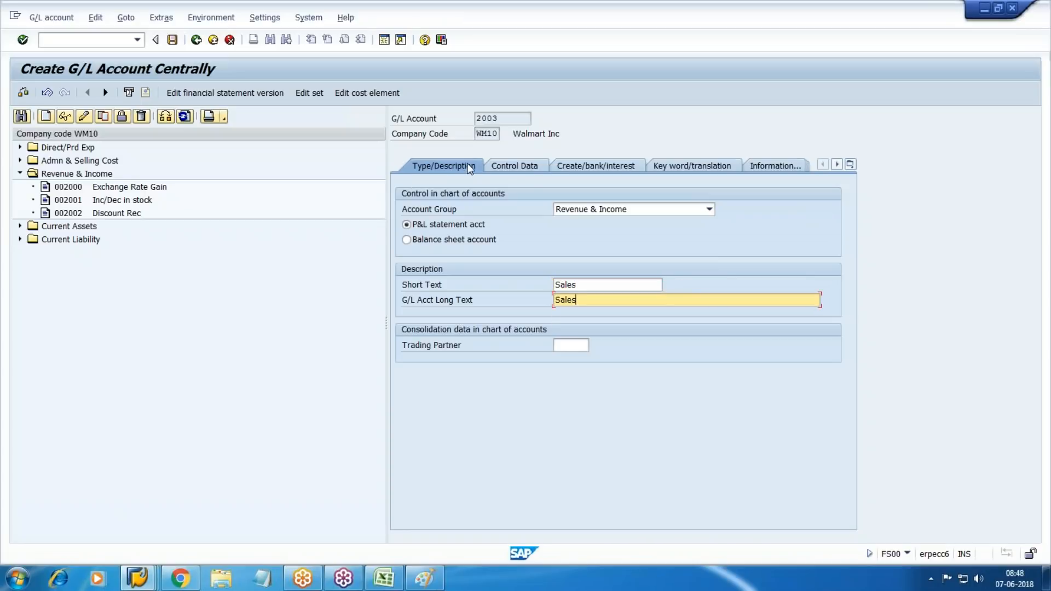
In account 2003's control data, enable only balances in local currency, set tax category + (only output tax) and allow posting without tax
left_click(501, 167)
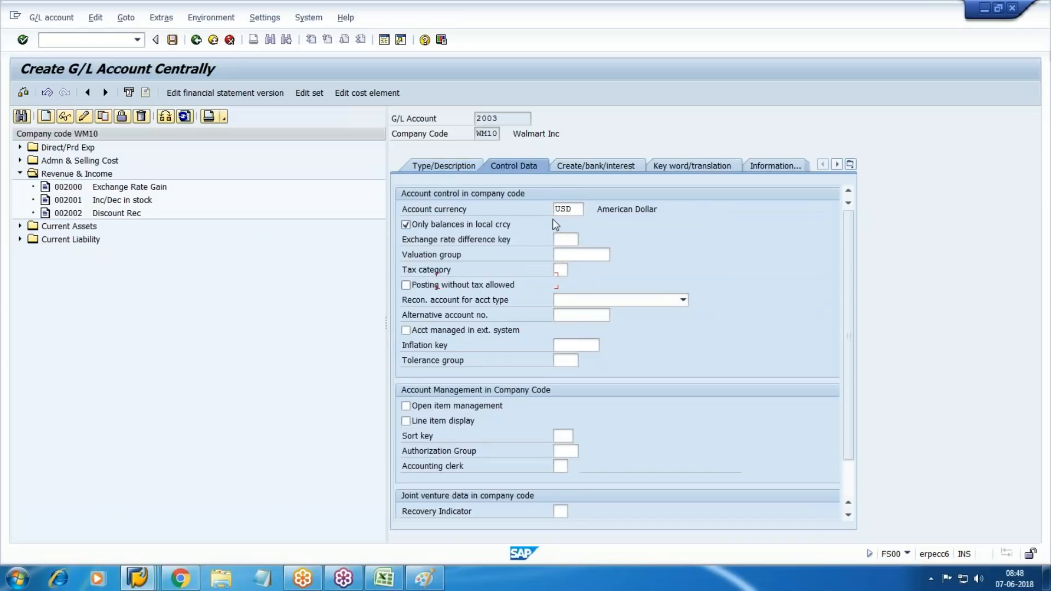
key("shift+Tab")
key("F4")
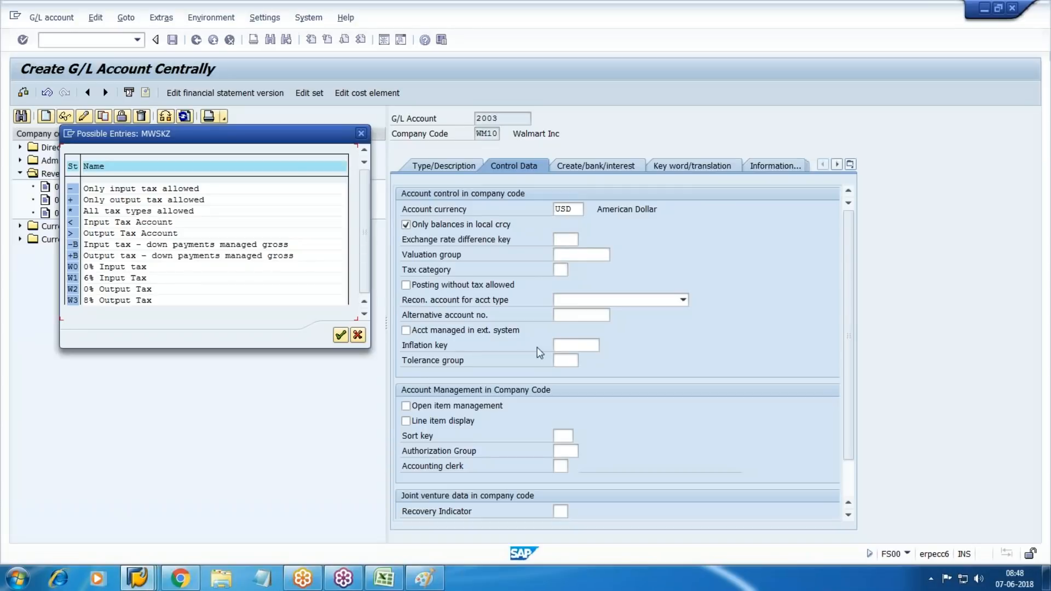
left_click(89, 203)
double_click(99, 206)
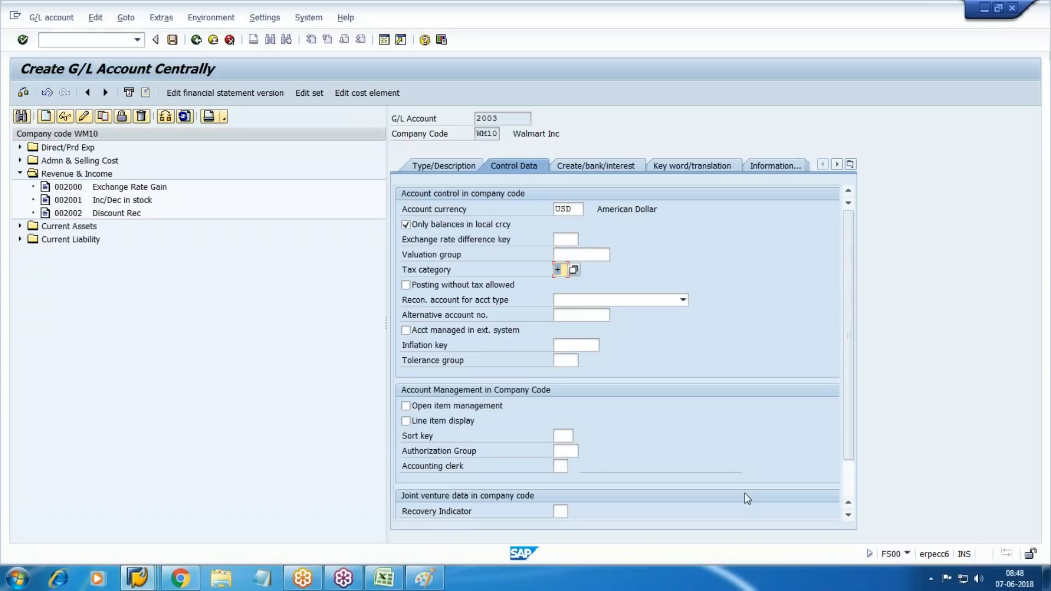
key("Tab")
key("space")
Enable line item display for account 2003 and set its sort key to 001
key("Tab")
key("Tab")
key("Tab")
key("Tab")
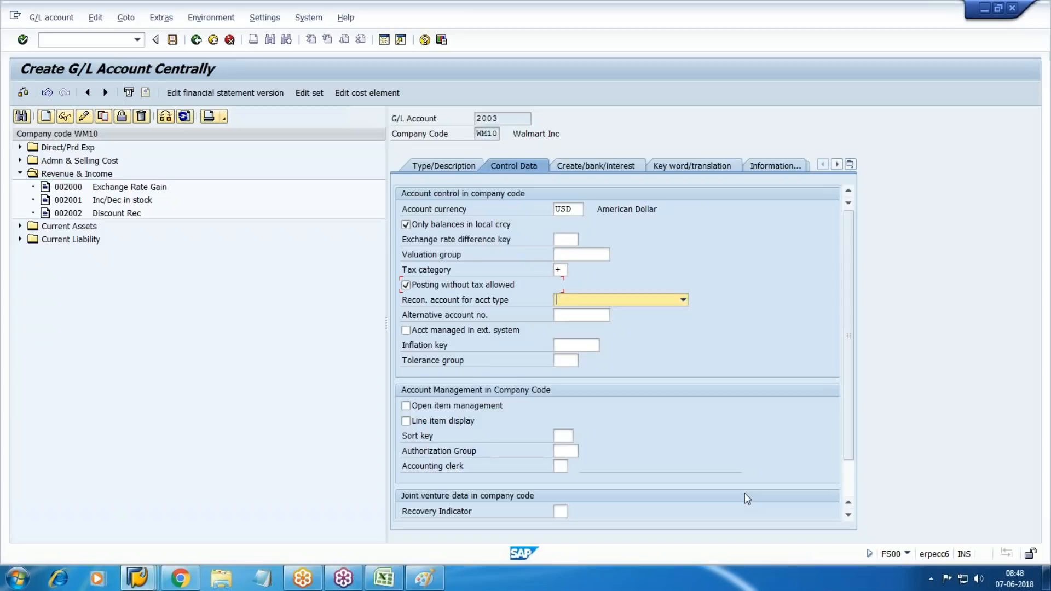
key("Tab")
key("Tab")
key("Tab")
key("Tab")
key("space")
key("Tab")
type("0")
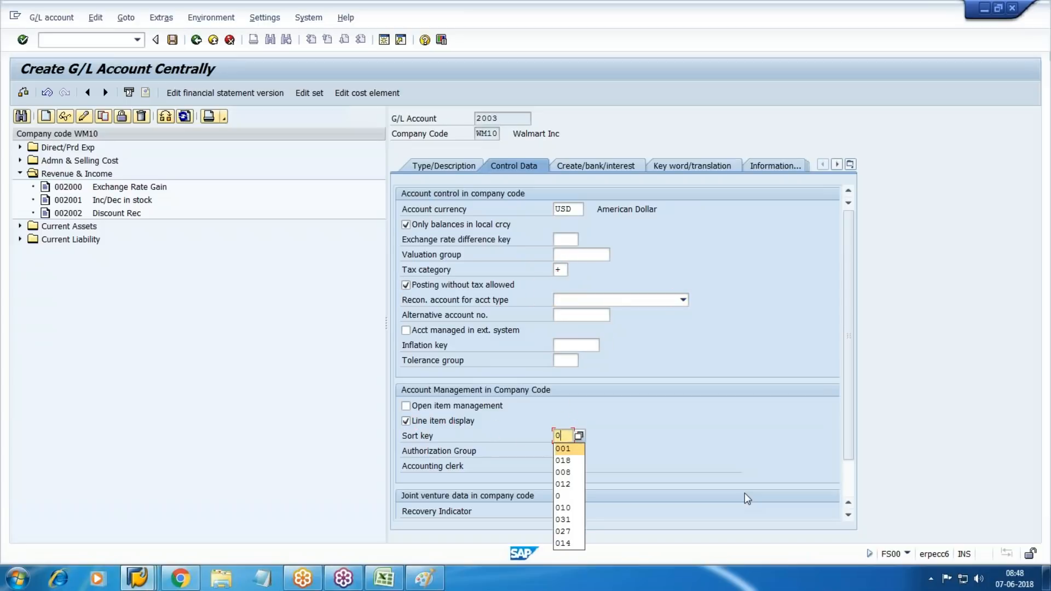
key("Return")
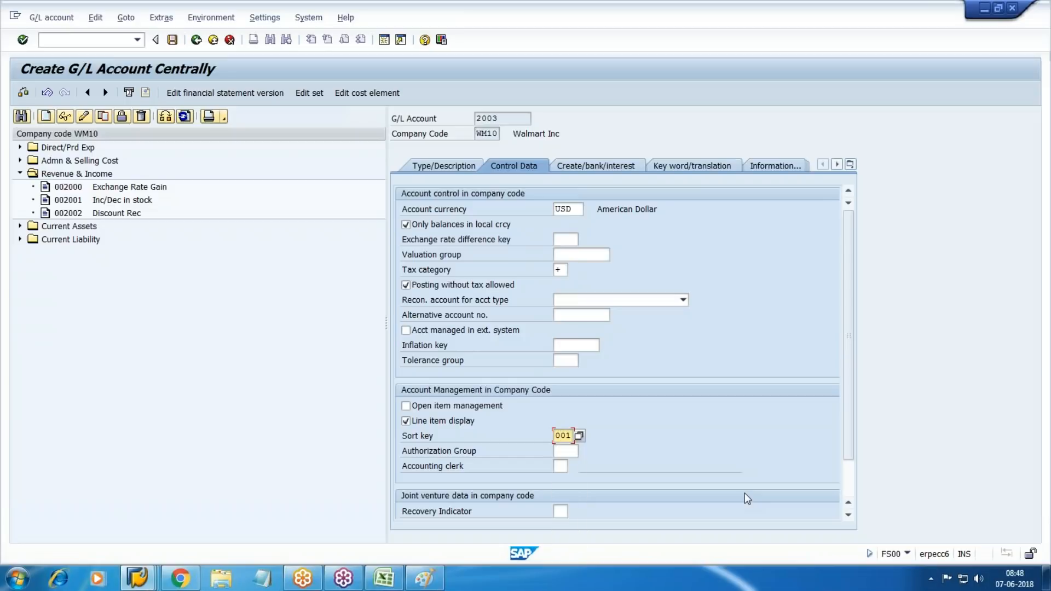
Set account 2003's field status group to G029 (Revenue accounts), save the account and review its control data
left_click(613, 171)
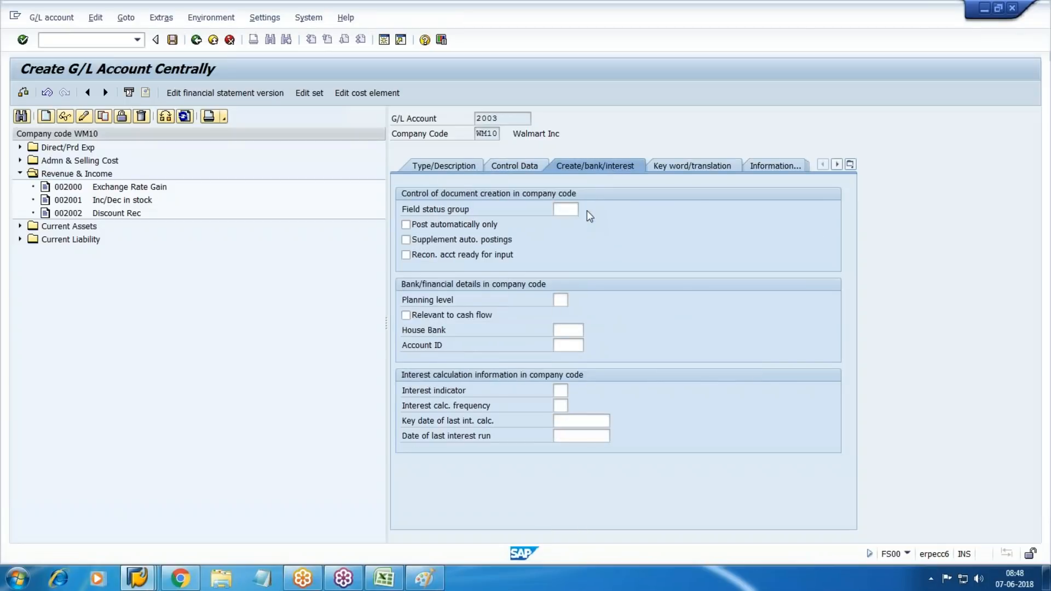
key("F4")
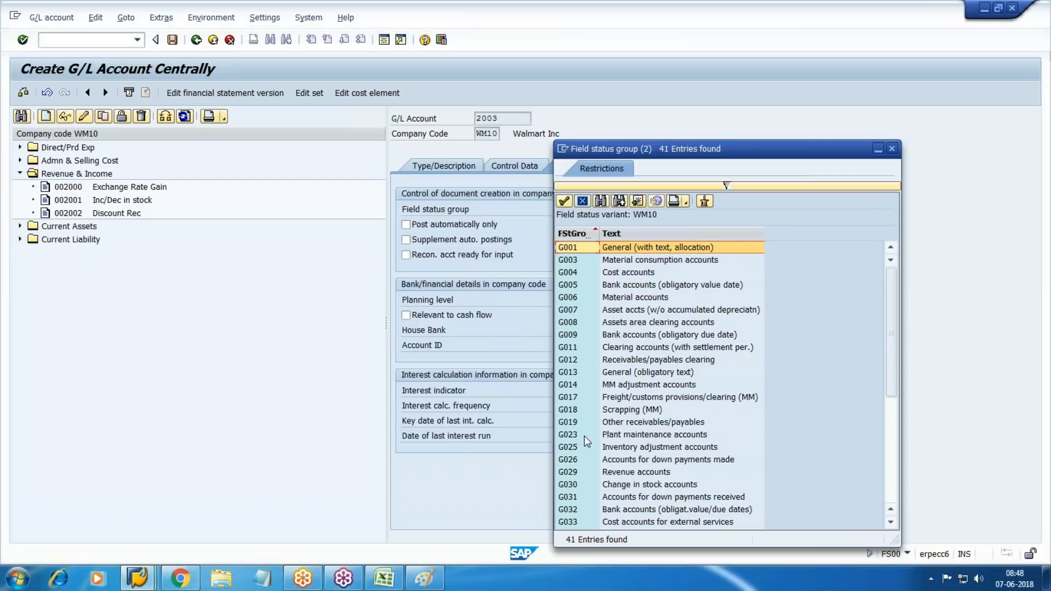
double_click(635, 472)
key("ctrl+s")
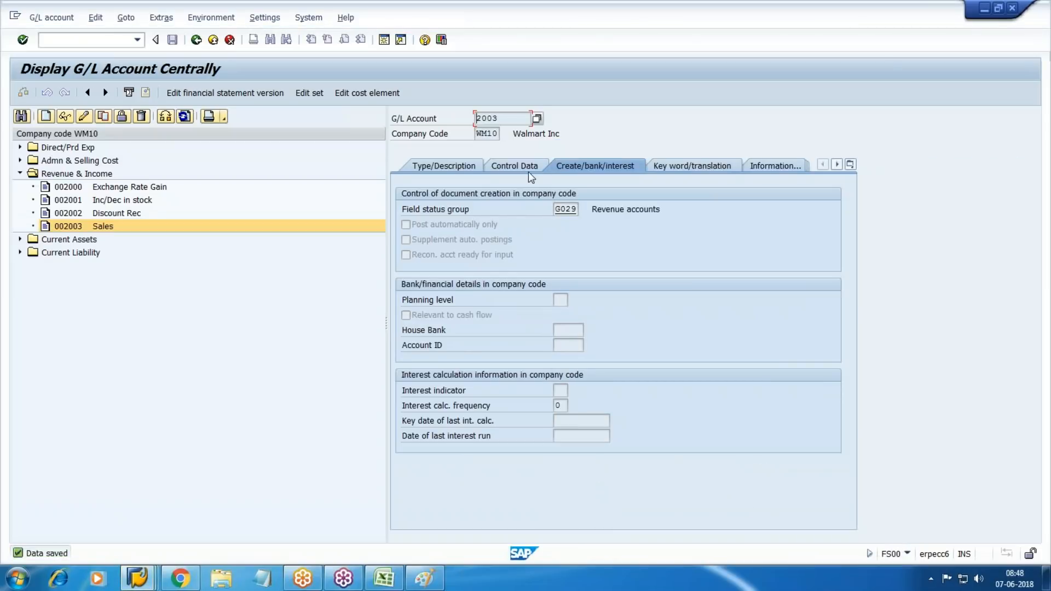
left_click(526, 170)
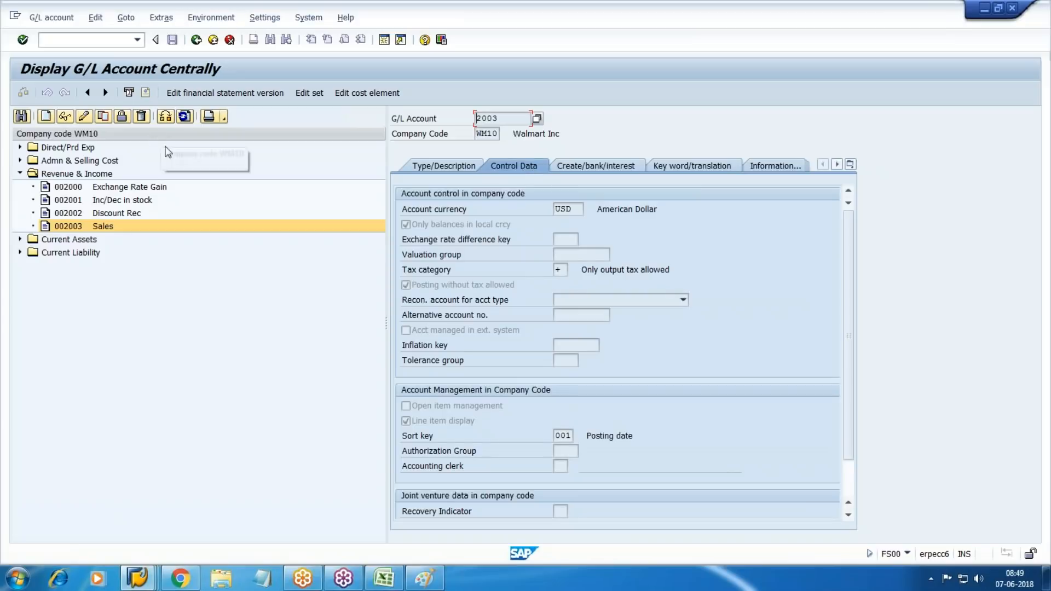
Expand the Admn & Selling Cost accounts and start creating G/L account 1506 in company code WM10
left_click(20, 174)
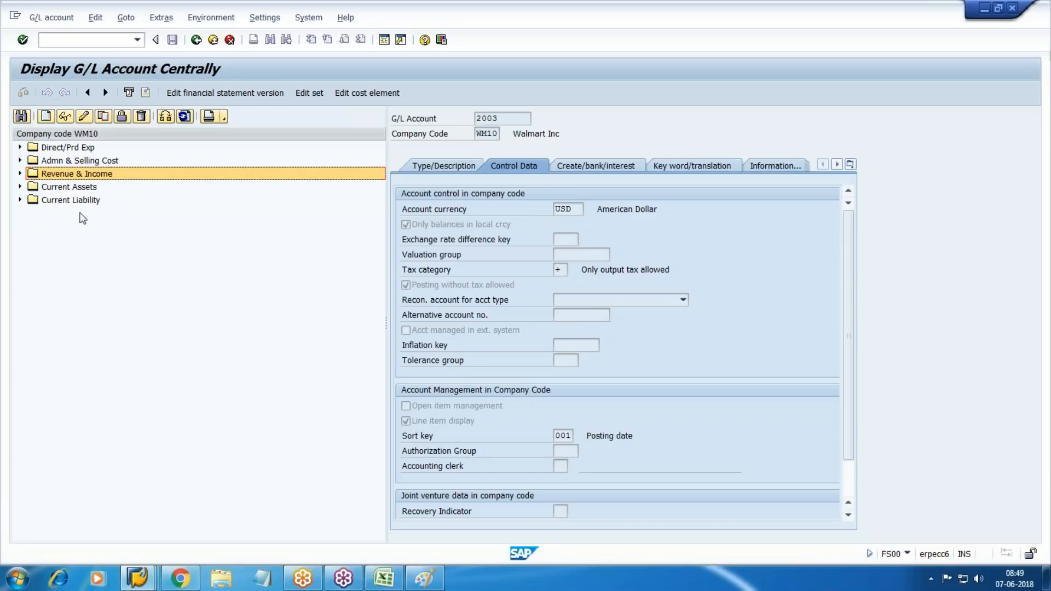
double_click(33, 162)
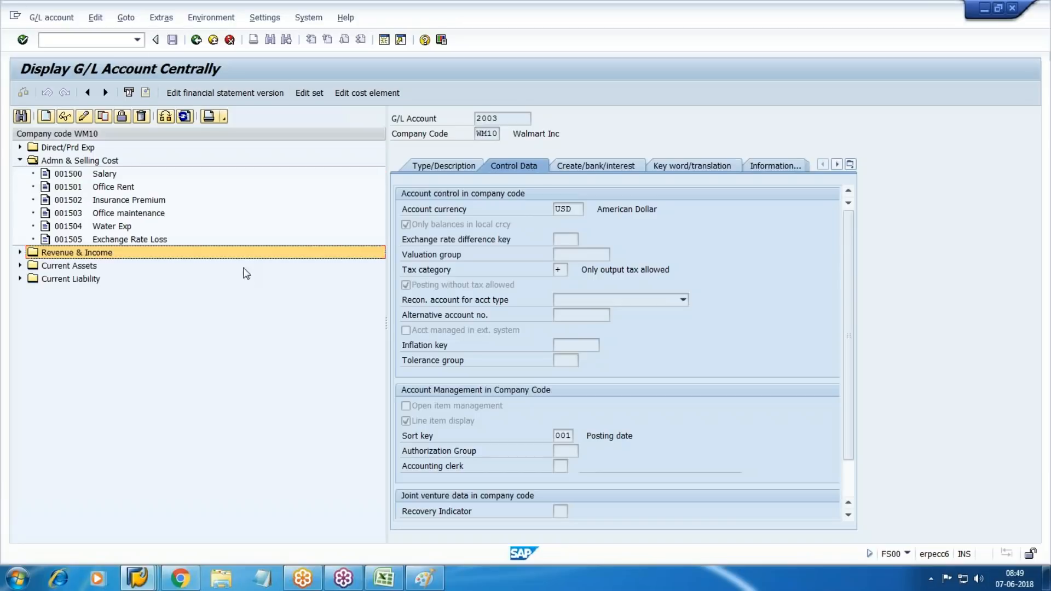
left_click(45, 116)
left_click_drag(213, 187, 405, 216)
type("1506")
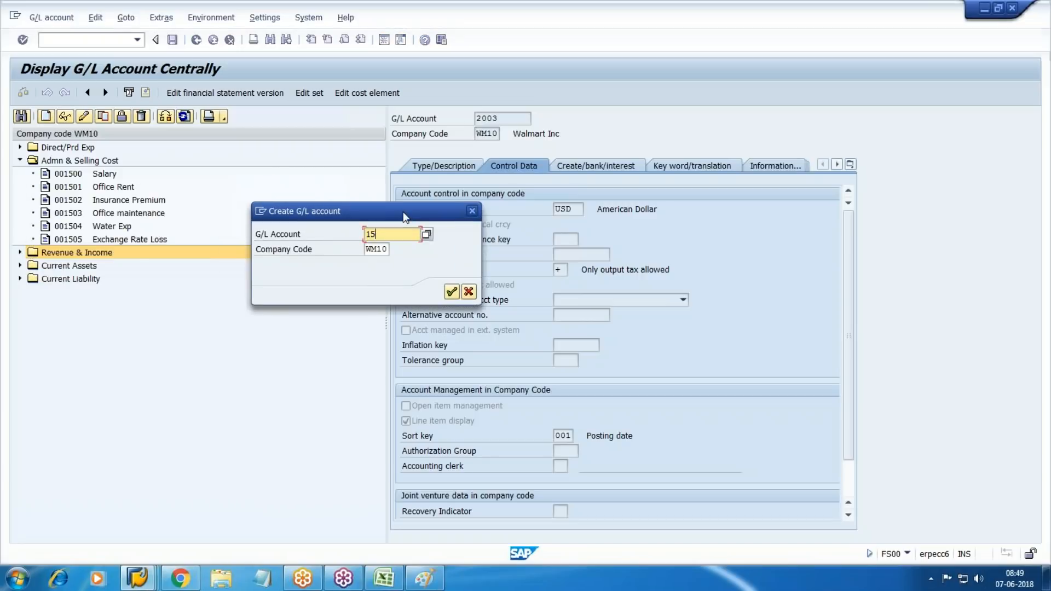
key("Return")
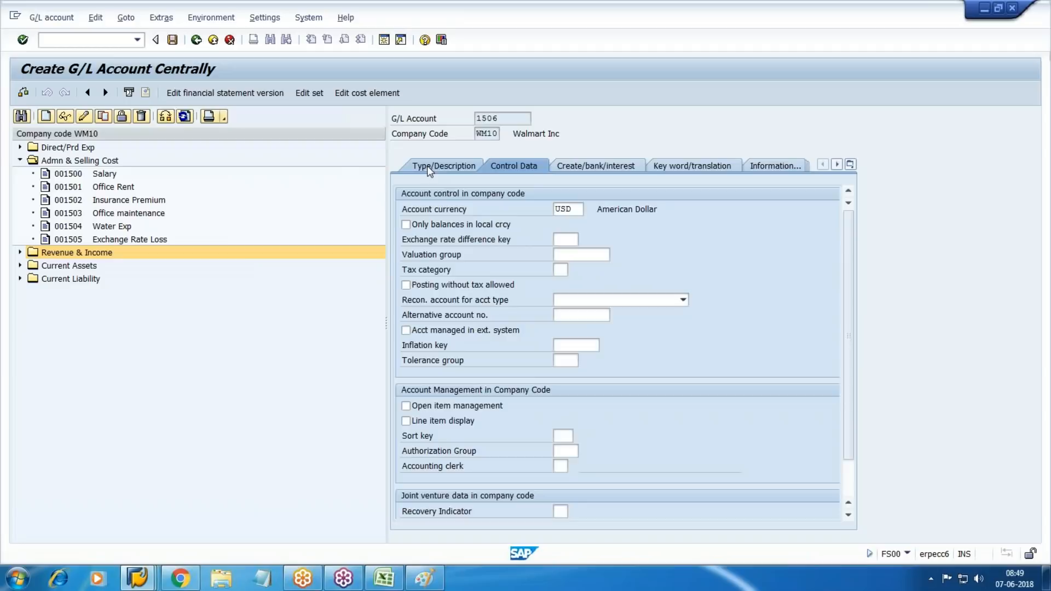
Assign G/L account 1506 to the Admn & Selling Cost account group
left_click(427, 166)
left_click(678, 211)
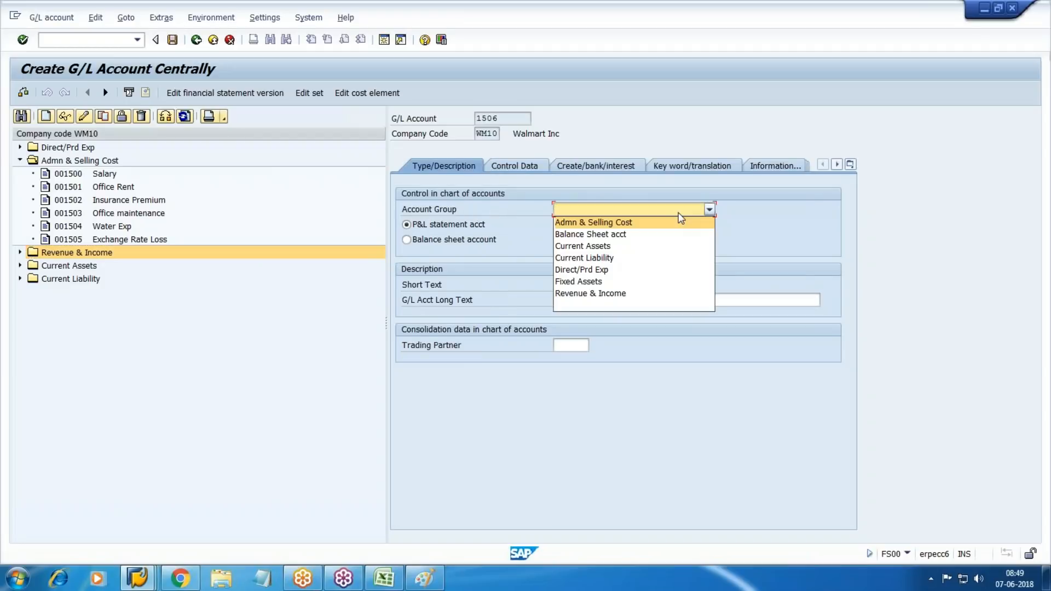
left_click(577, 218)
Describe account 1506 with short text "Sales Deduction" and long text "Sales Deduction-Discount"
left_click(579, 283)
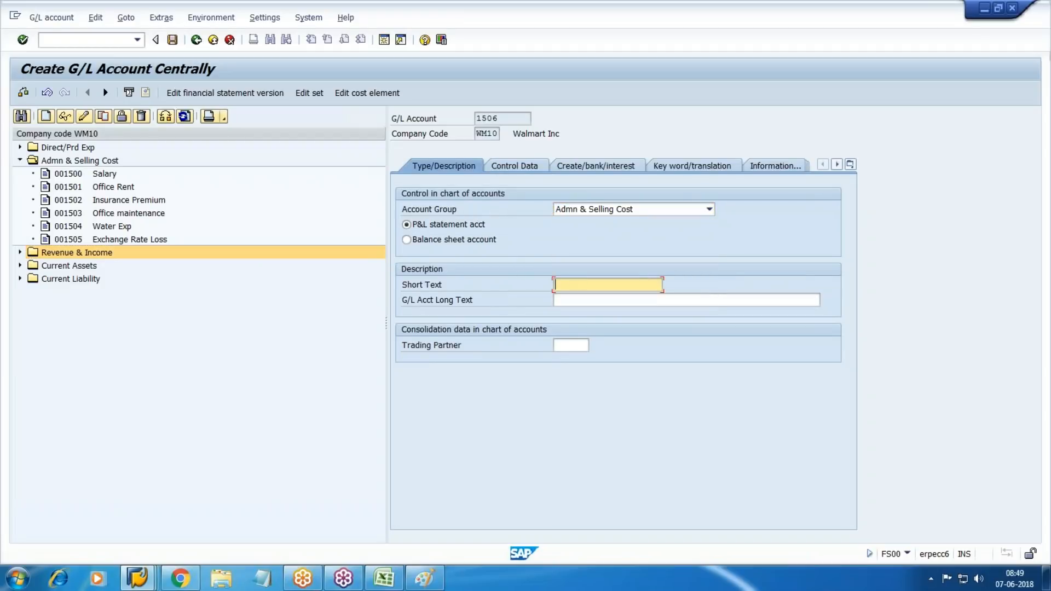
type("Sales")
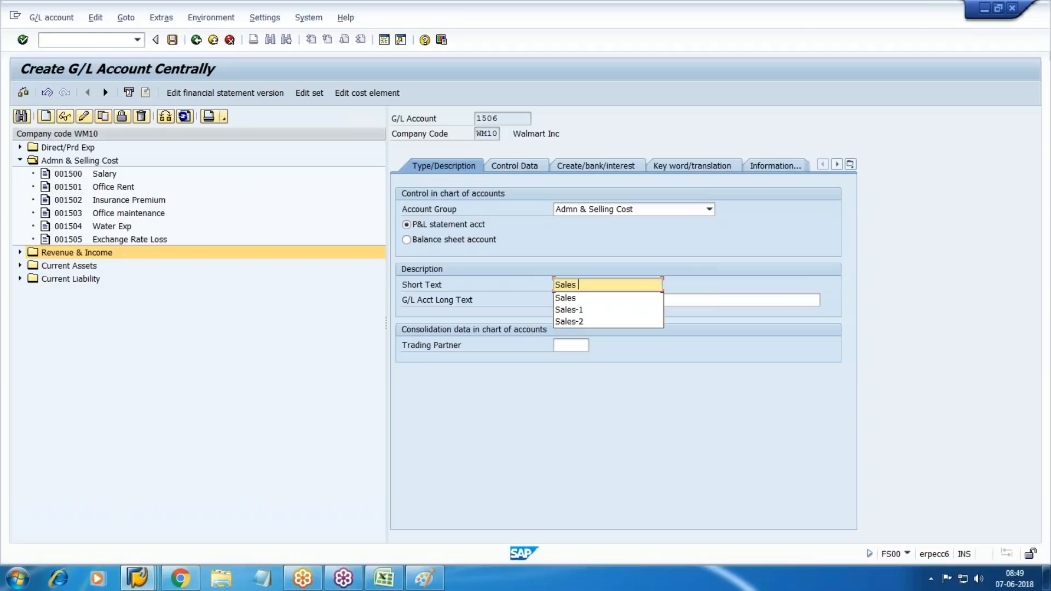
type(" Deduction")
key("Tab")
key("shift+Tab")
key("ctrl+c")
key("End")
key("Tab")
key("ctrl+v")
type("-Discount")
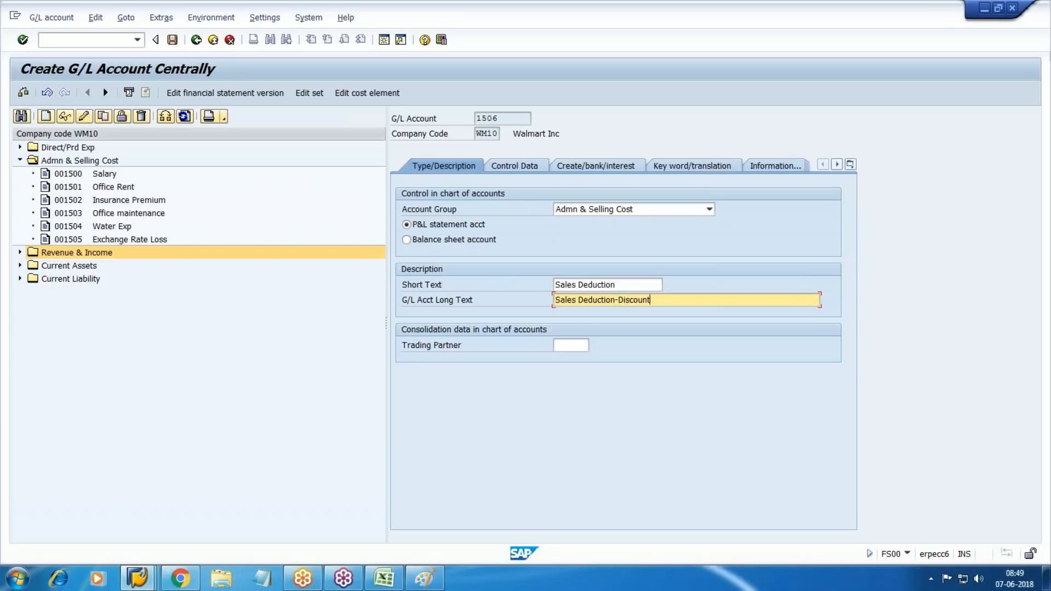
In account 1506's control data, enable only balances in local currency, set tax category + (only output tax) and allow posting without tax
left_click(515, 163)
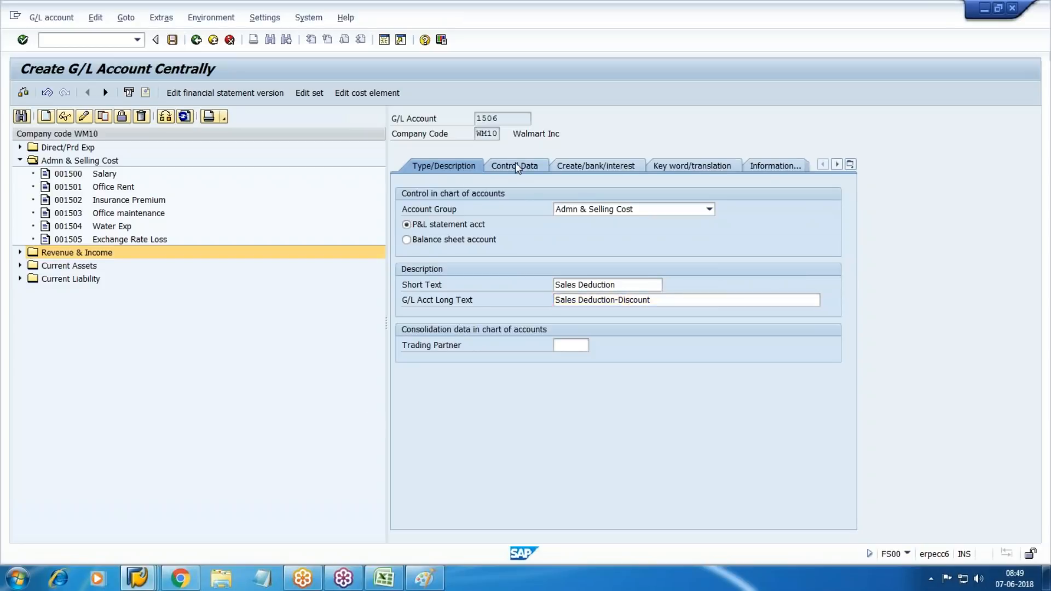
key("shift+Tab")
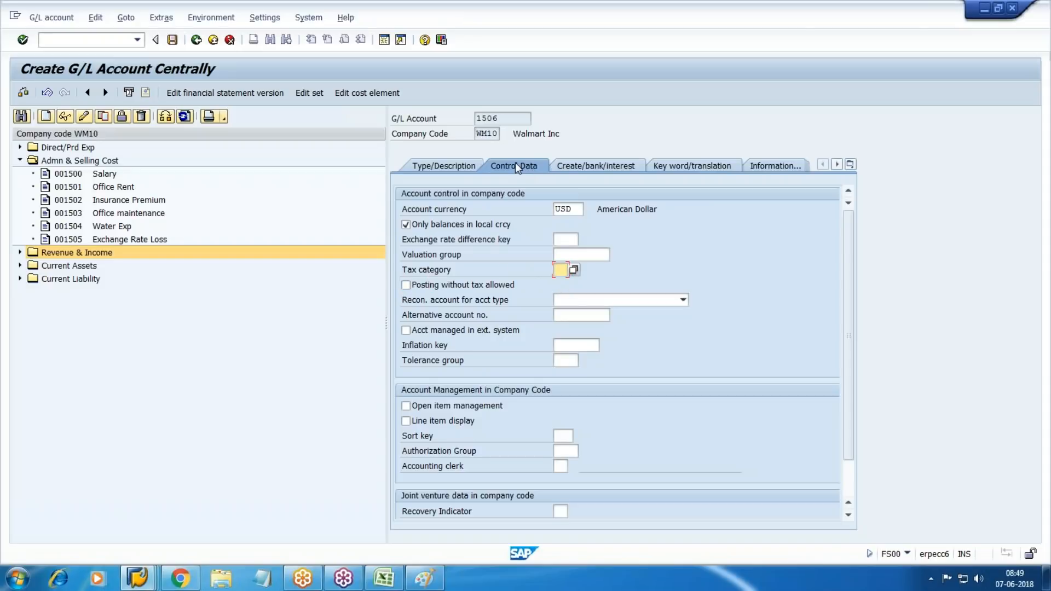
key("F4")
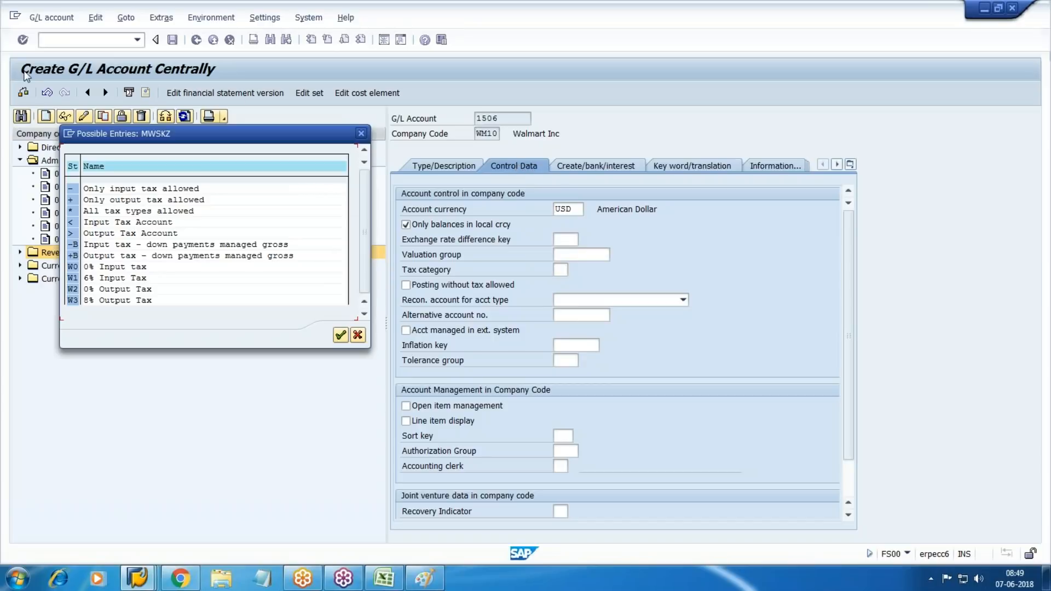
double_click(112, 200)
key("Tab")
key("space")
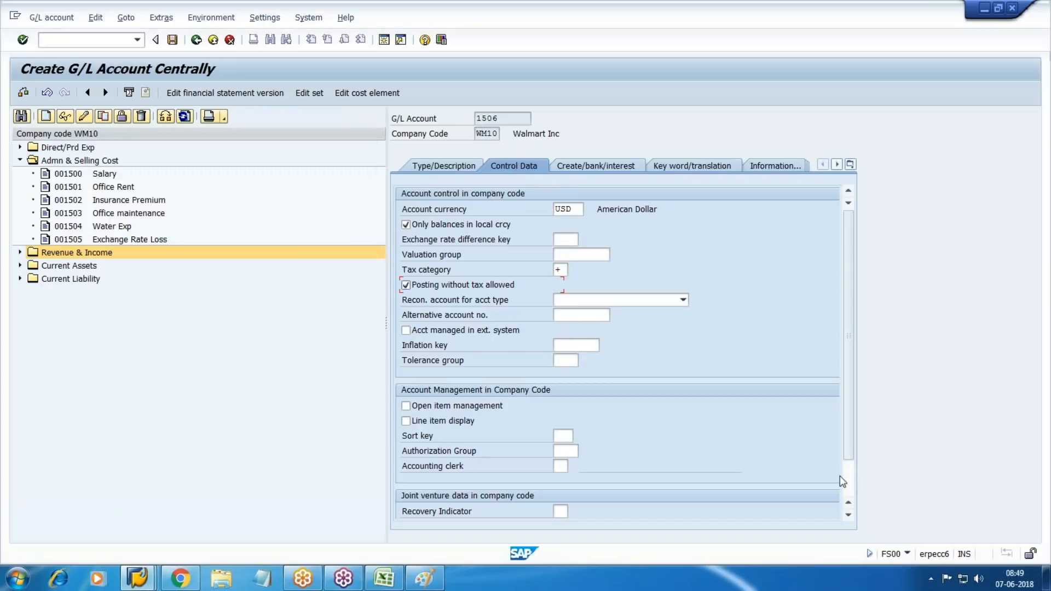
Enable line item display for account 1506 and set its sort key to 001
key("Tab")
key("Tab")
key("Tab")
key("Tab")
key("Tab")
key("Tab")
key("Tab")
key("space")
key("Tab")
type("0")
key("Down")
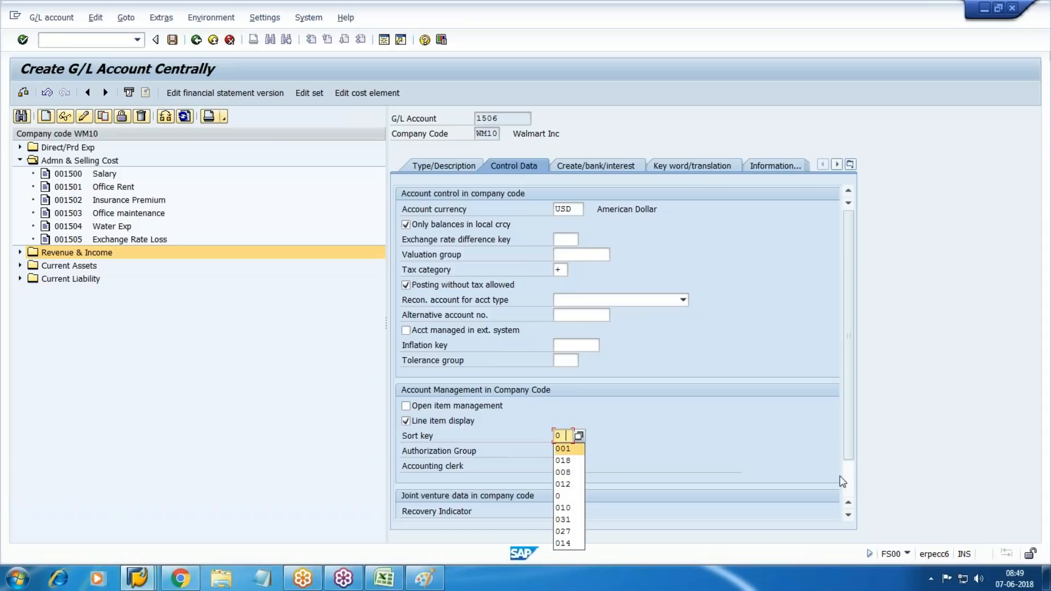
key("Return")
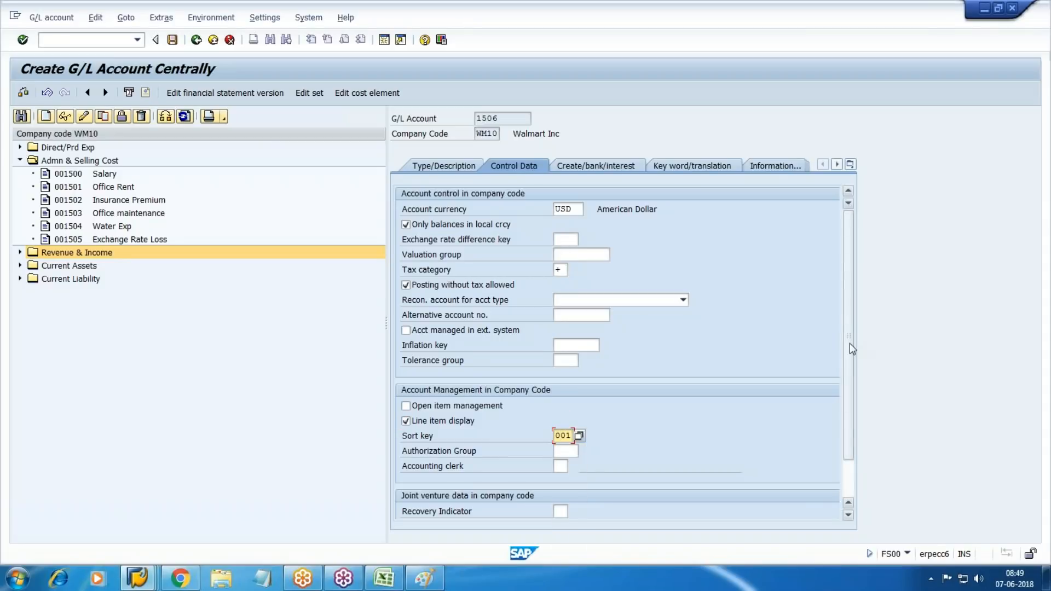
Set account 1506's field status group to G001 and save the account
left_click(614, 168)
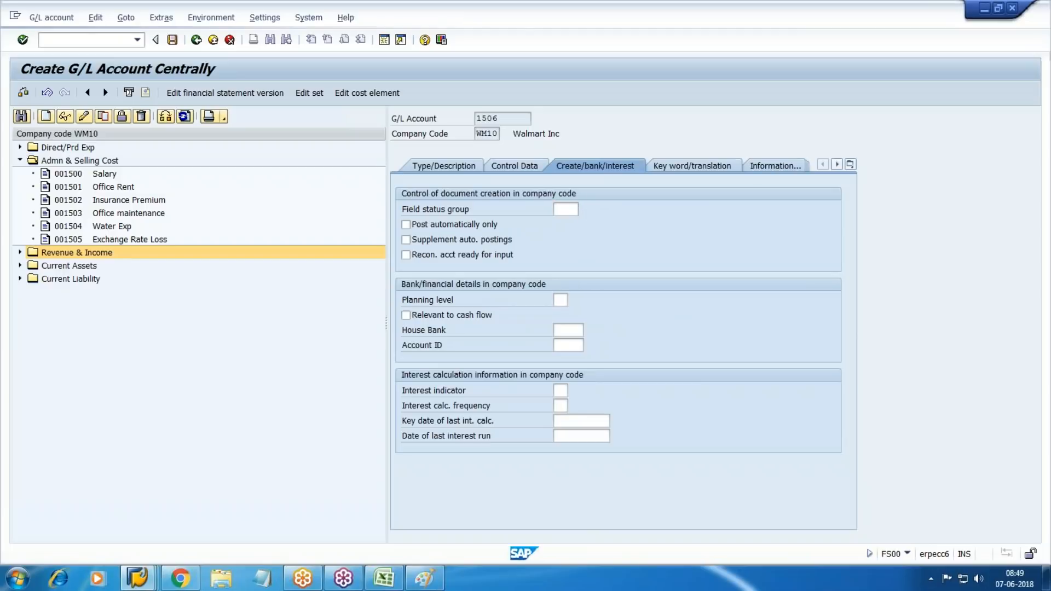
left_click(583, 211)
key("Return")
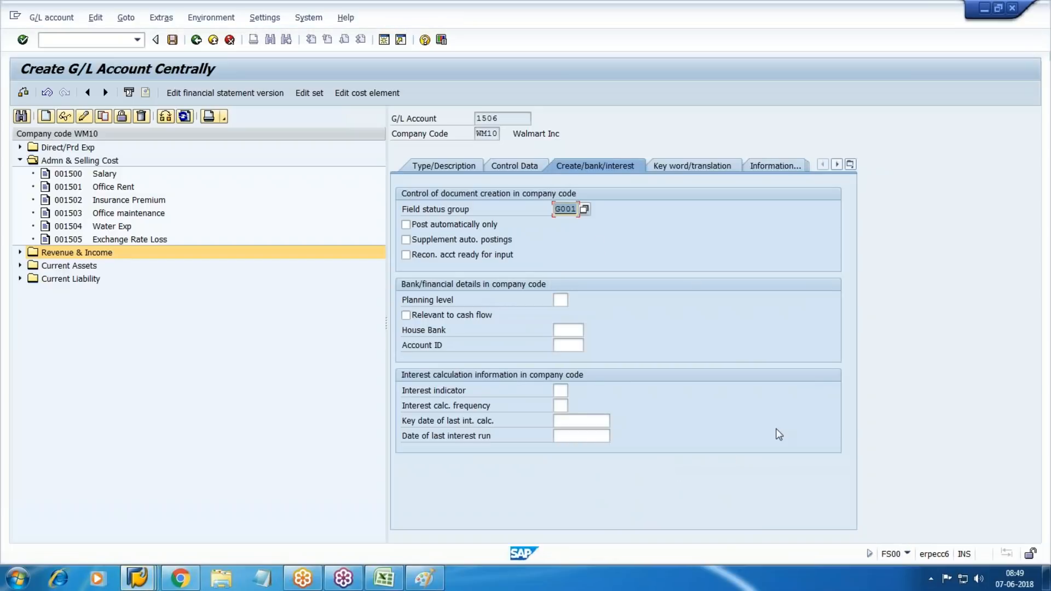
key("ctrl+s")
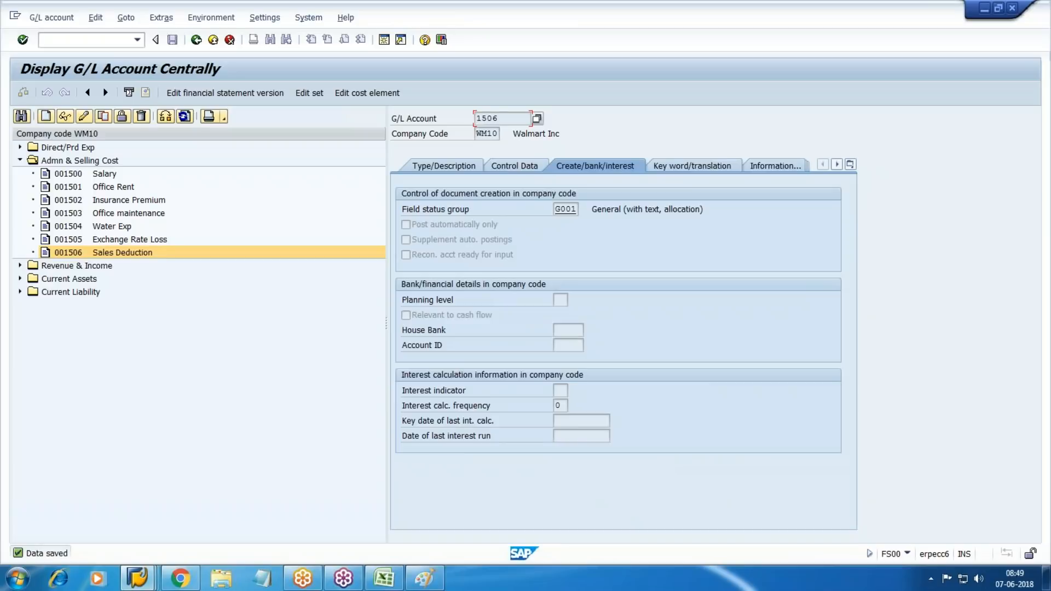
Exit G/L account maintenance and save the partner determination procedure assignment
key("F3")
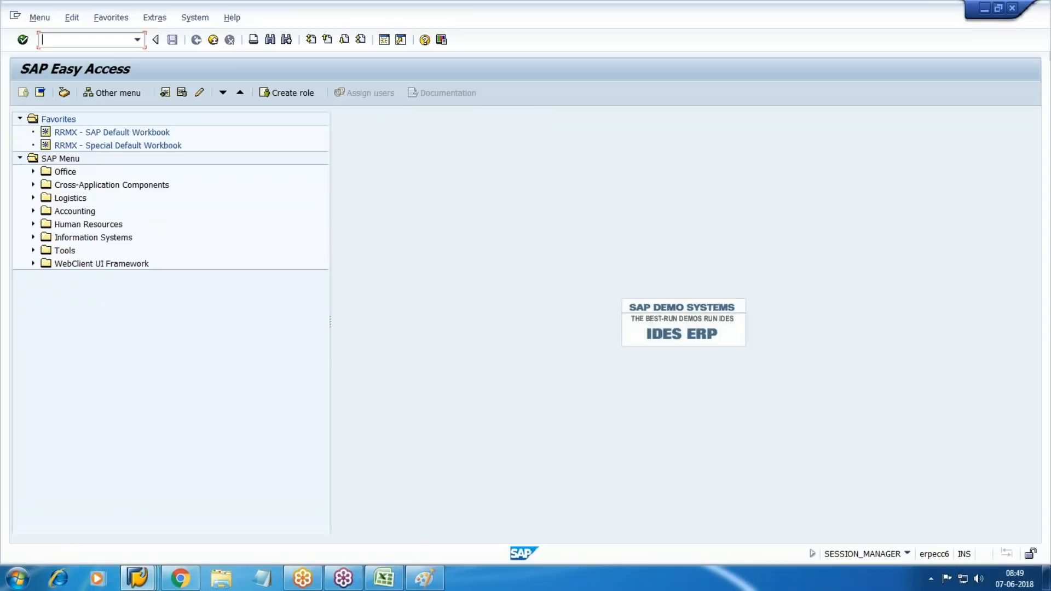
left_click(213, 40)
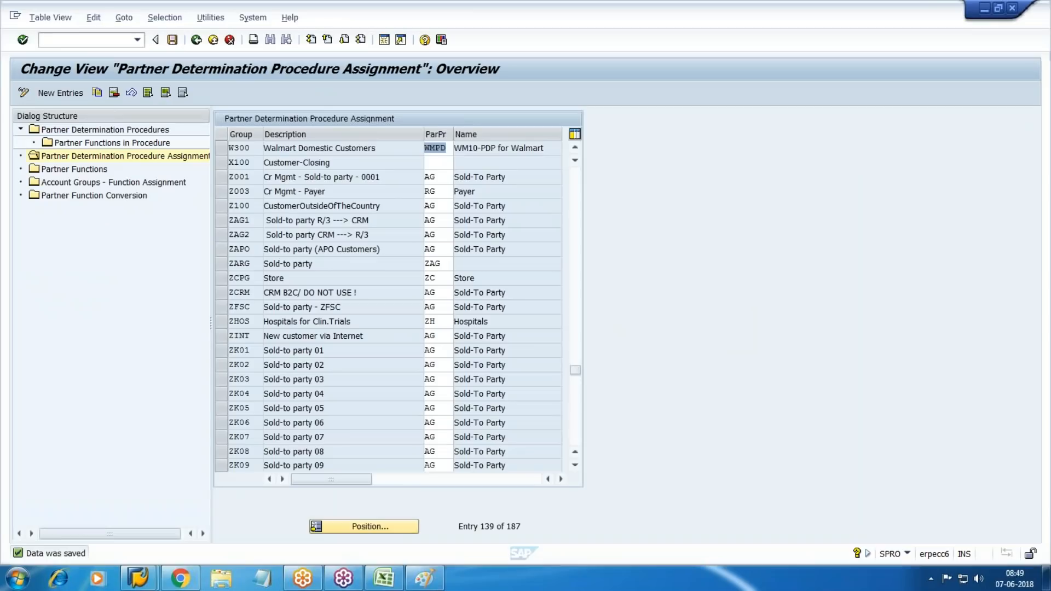
left_click(177, 40)
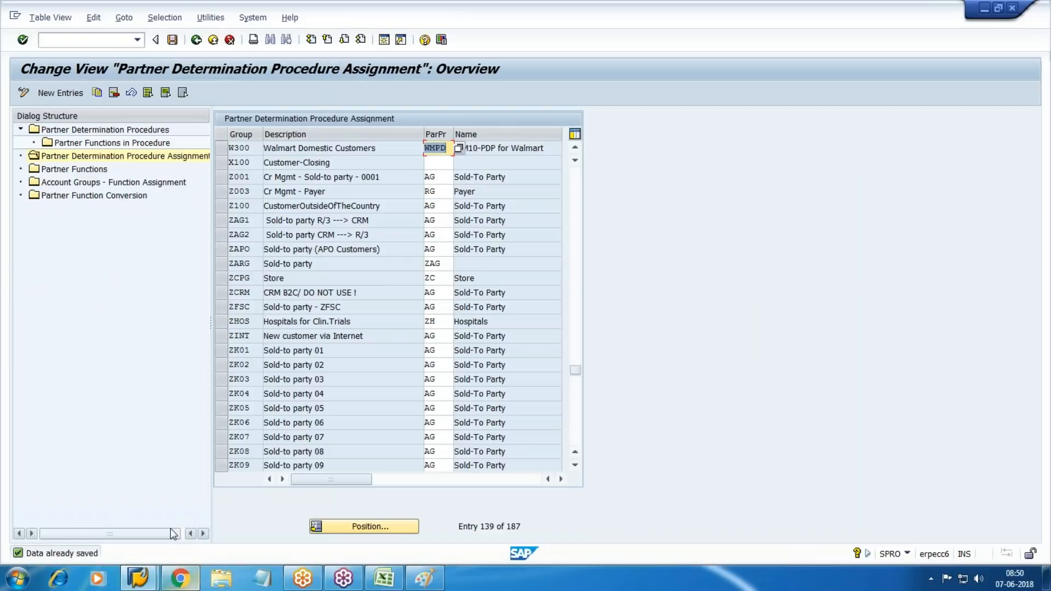
Leave the partner determination settings for the customer master and return to the IMG structure
left_click(139, 578)
left_click(249, 528)
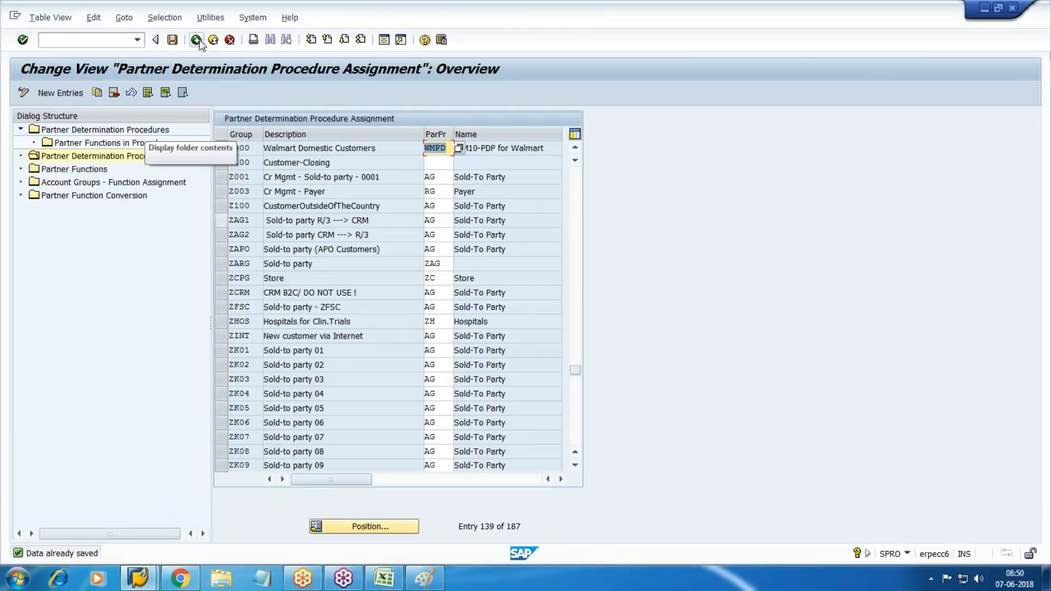
double_click(143, 131)
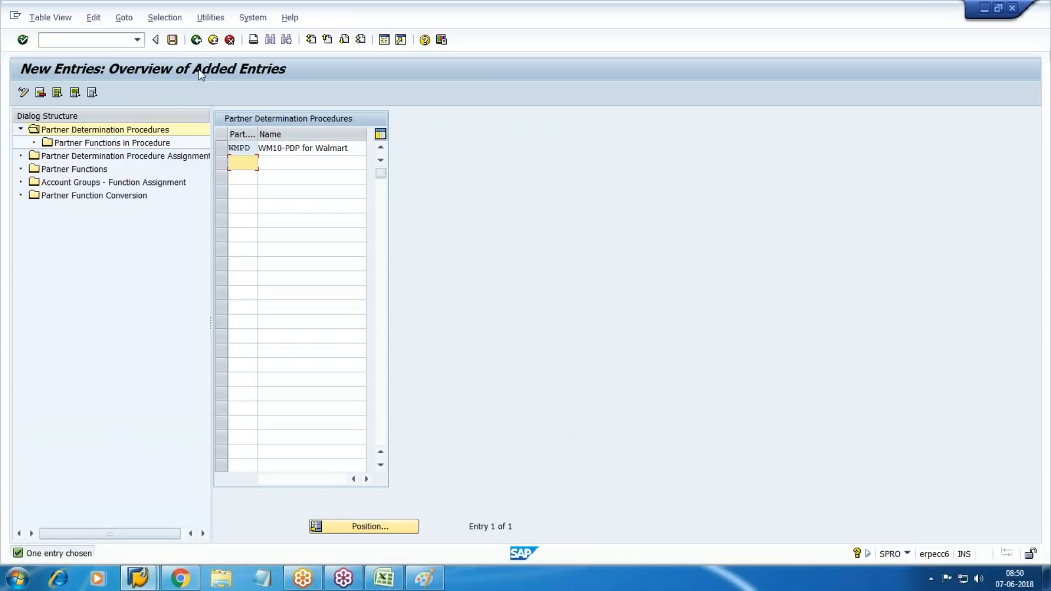
left_click(197, 41)
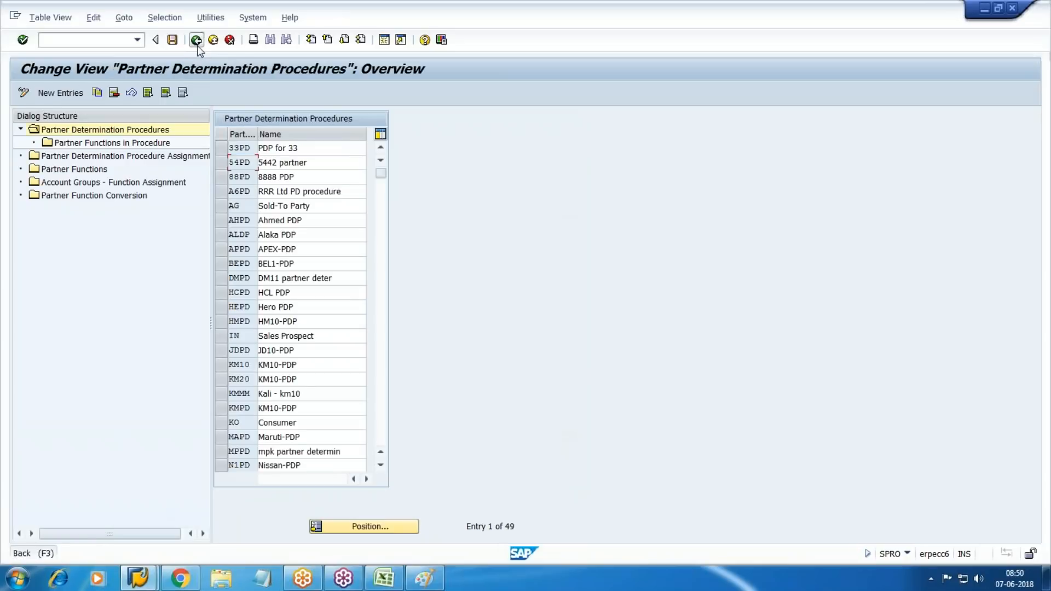
key("F3")
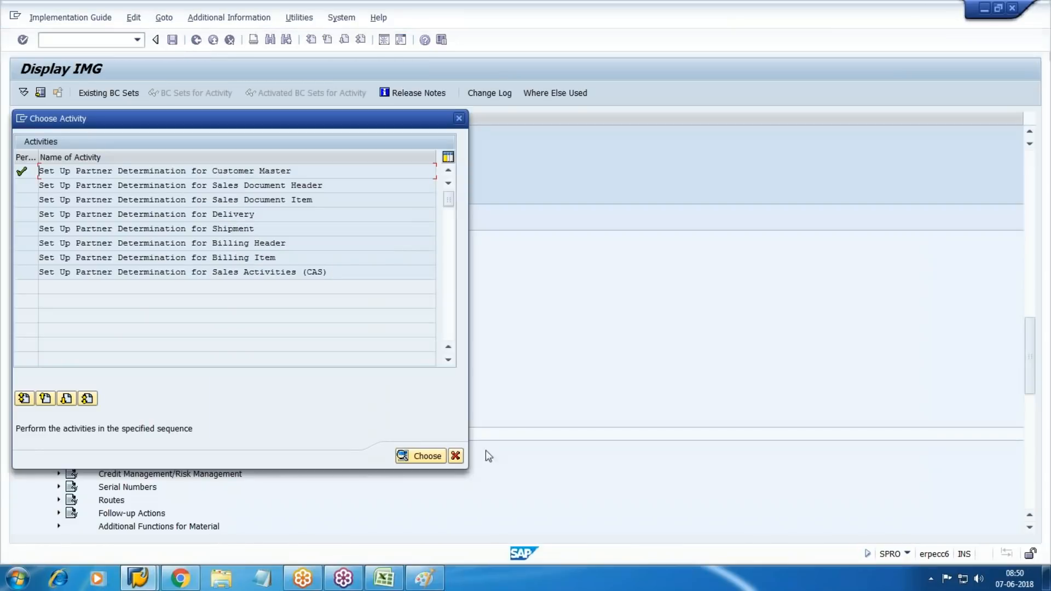
left_click(458, 454)
Collapse Partner Determination, expand Revenue Account Determination under Account Assignment/Costing and open the Assign G/L Accounts activity
scroll(150, 327, "up", 1)
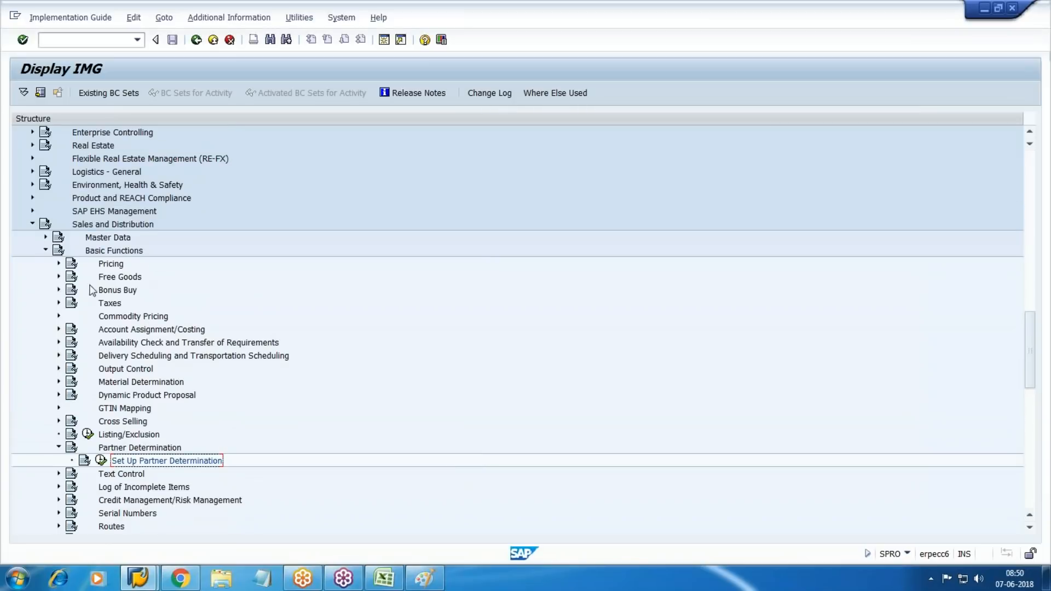
scroll(117, 315, "down", 1)
left_click(58, 422)
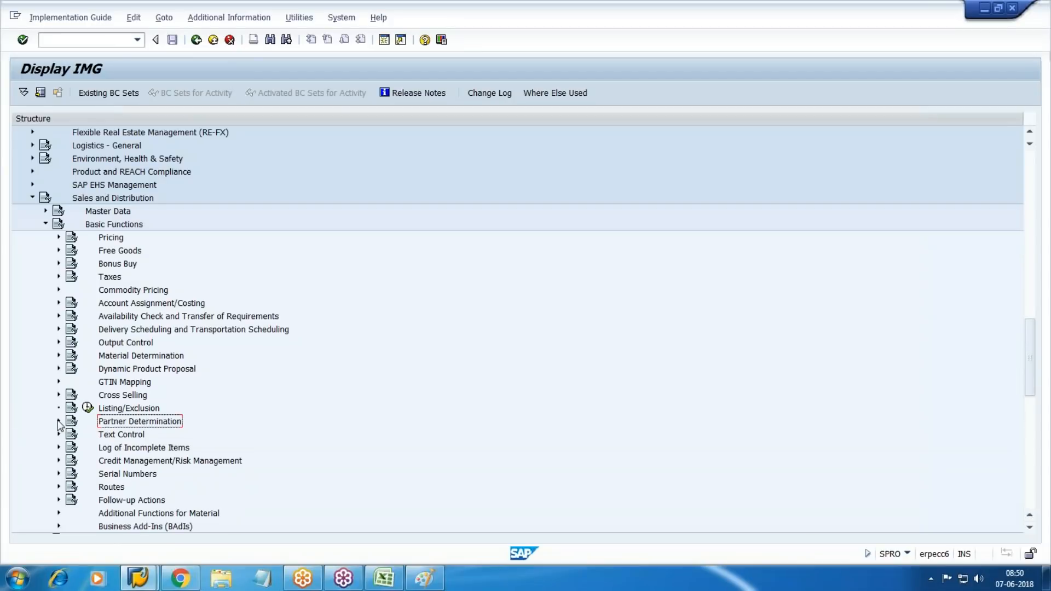
left_click(136, 303)
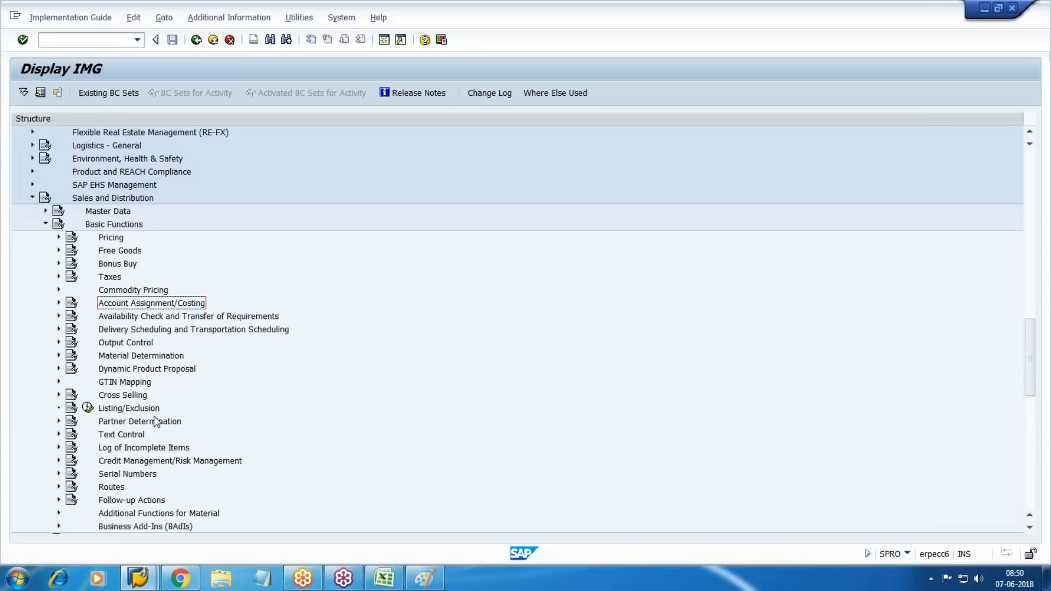
left_click(58, 303)
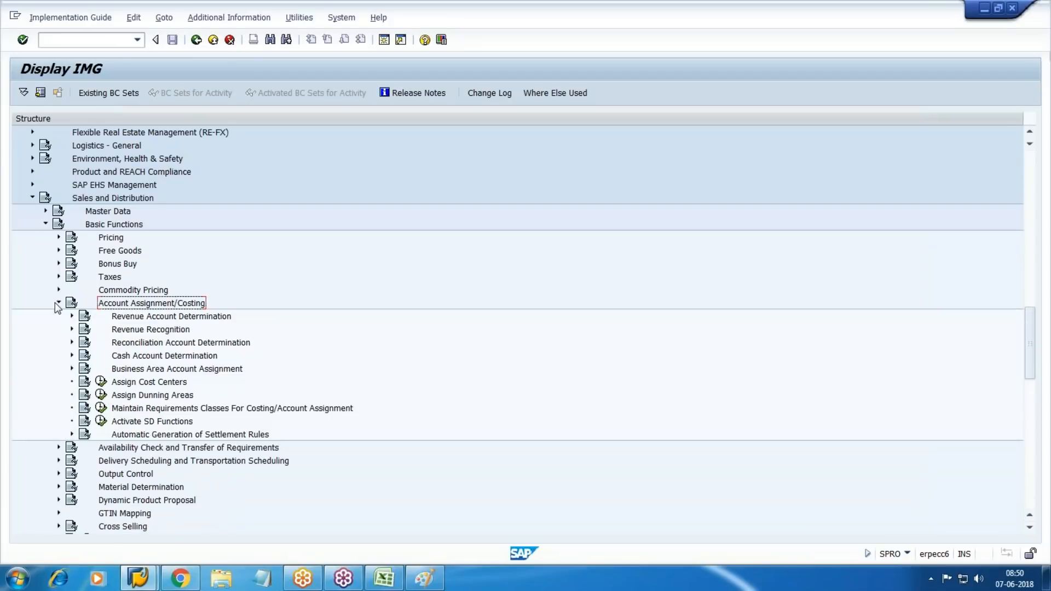
left_click(169, 318)
left_click(72, 316)
left_click(169, 396)
double_click(169, 395)
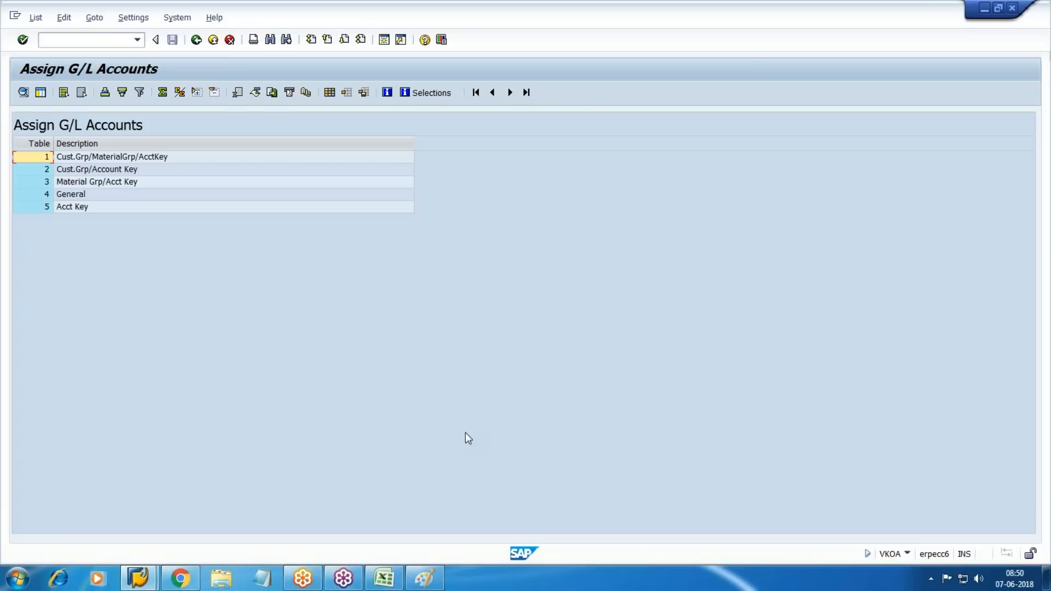
Open table 1, Cust.Grp/MaterialGrp/AcctKey, and start adding new entries
left_click(47, 157)
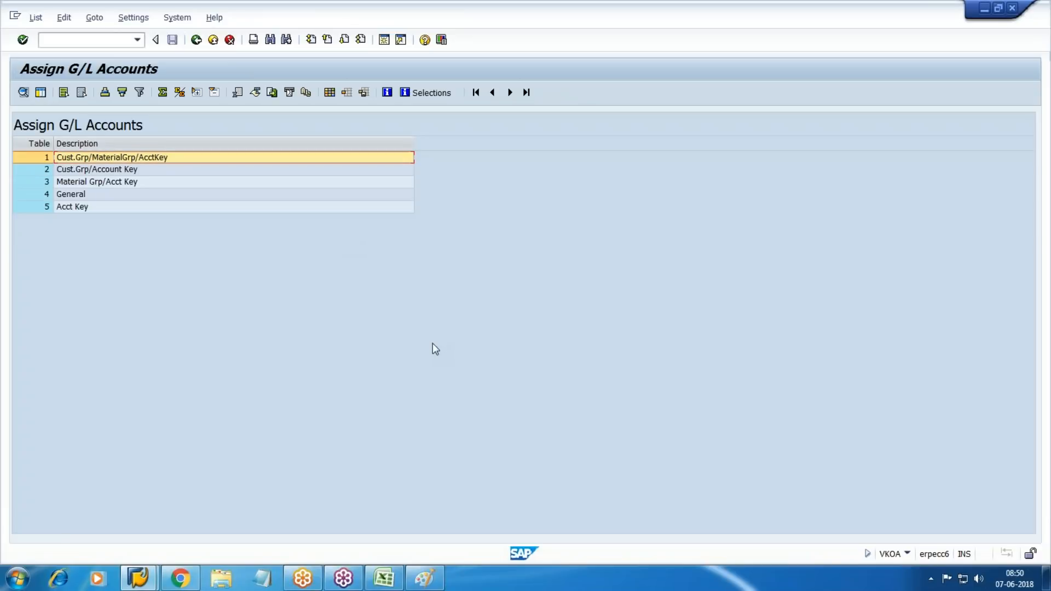
left_click(23, 92)
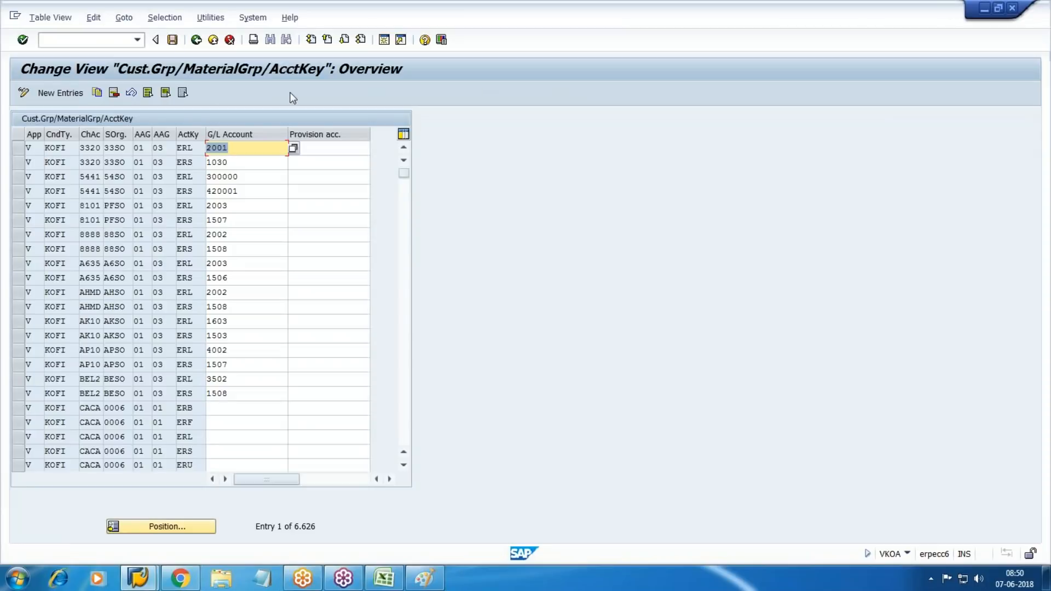
left_click(61, 93)
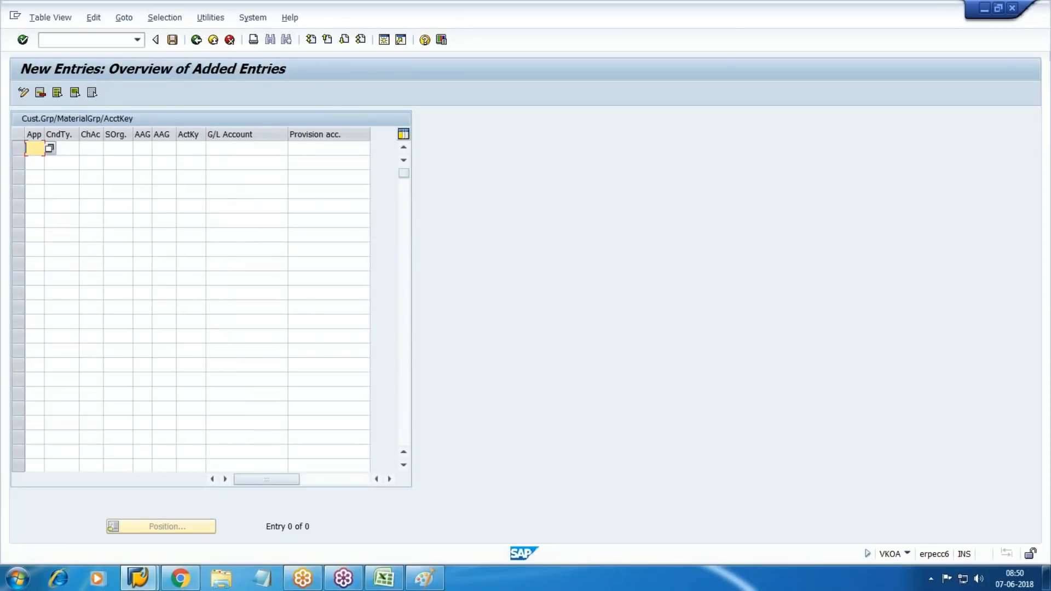
Set the first new entry's application to V and its condition type to KOFI
key("F4")
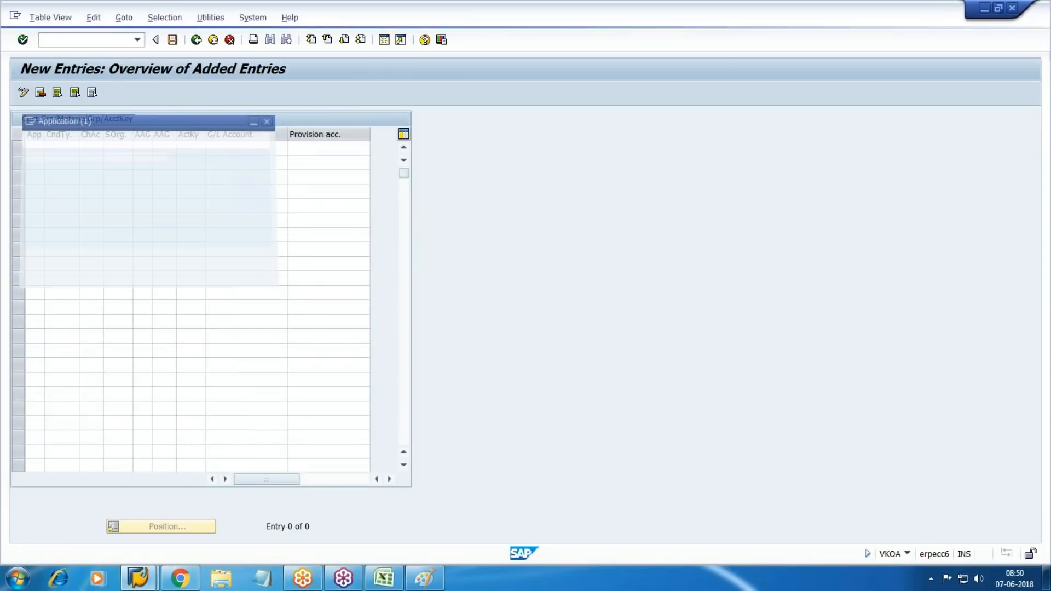
key("Down")
key("Down")
key("Return")
key("Tab")
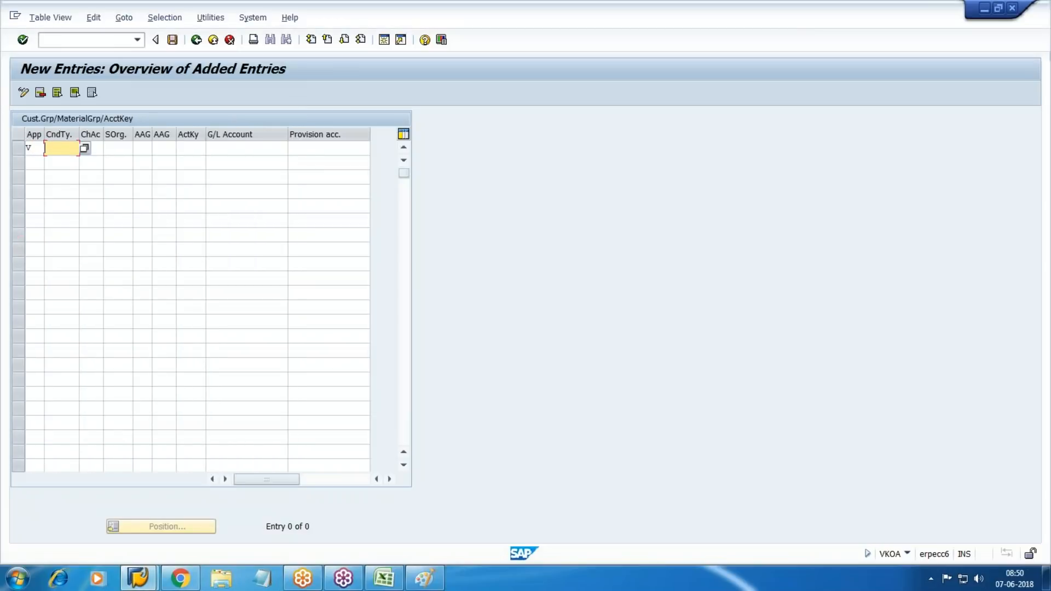
key("F4")
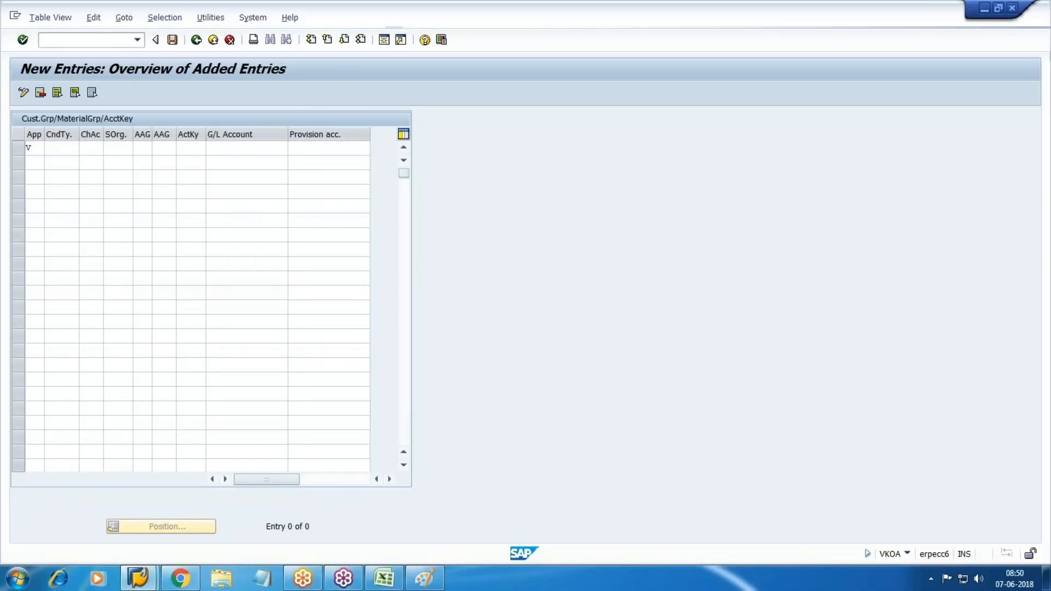
key("Down")
key("Up")
key("Return")
key("Tab")
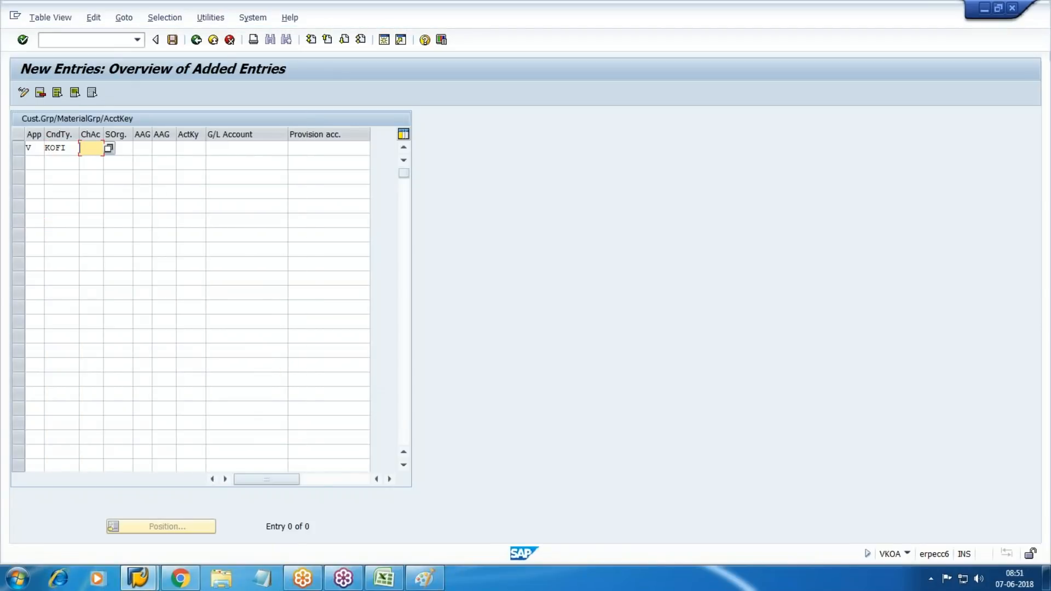
Enter chart of accounts WM10 and sales organization WMSO for the new entry
type("EM10")
key("Tab")
key("shift+Tab")
type("WM10")
key("Tab")
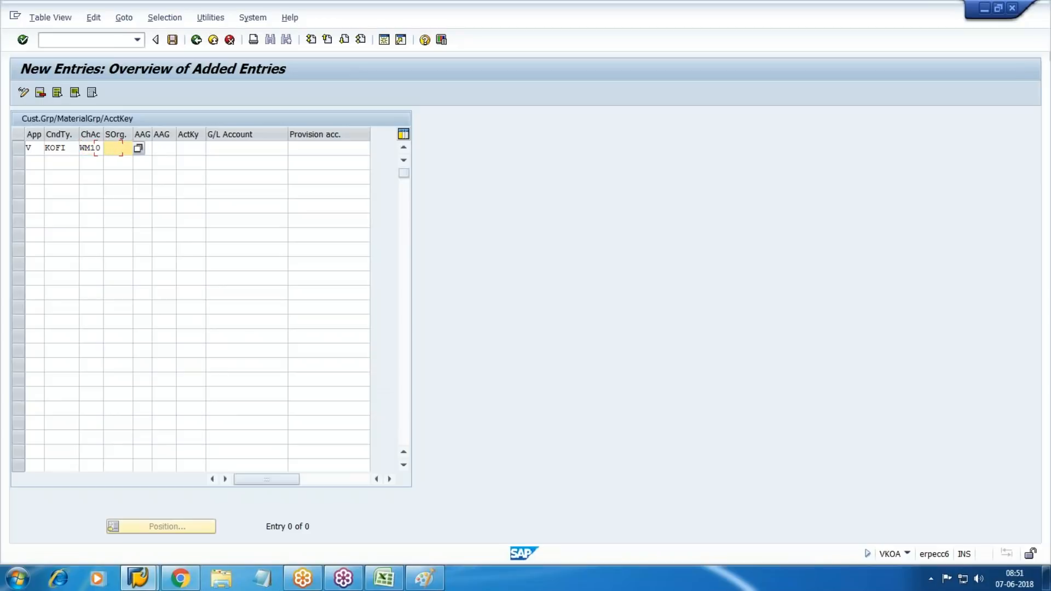
type("WMSO")
key("Tab")
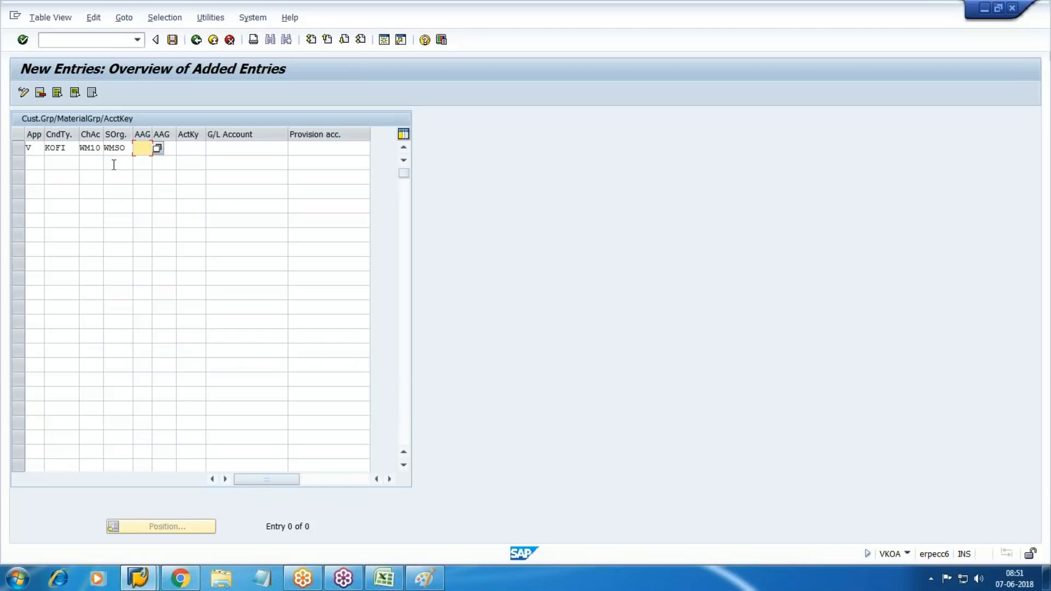
Set the first entry's customer account assignment group to 01, Domestic revenues
key("F4")
key("Down")
key("Down")
key("Up")
key("Up")
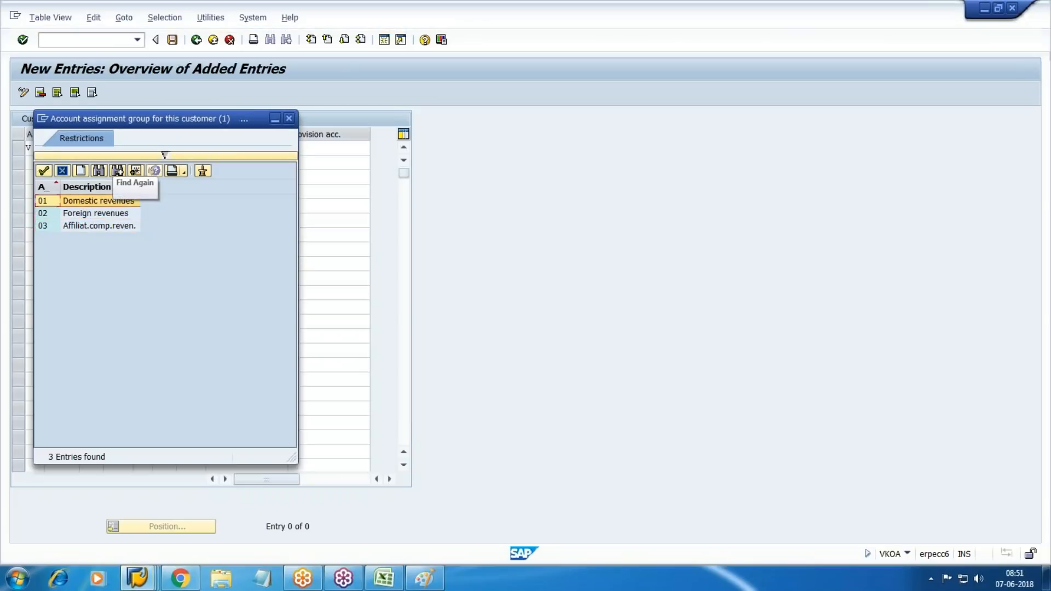
key("Return")
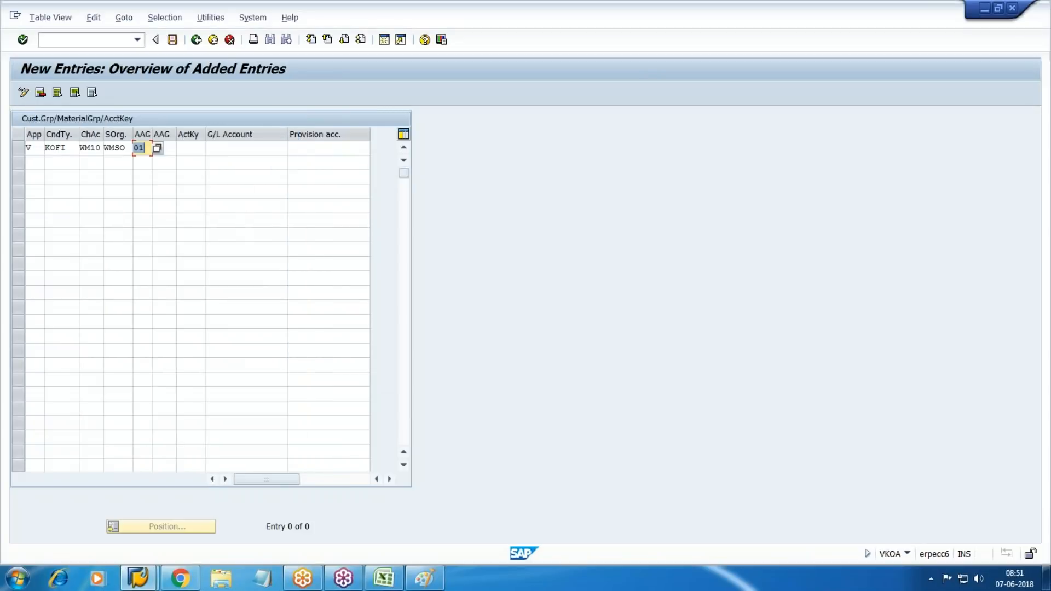
key("Tab")
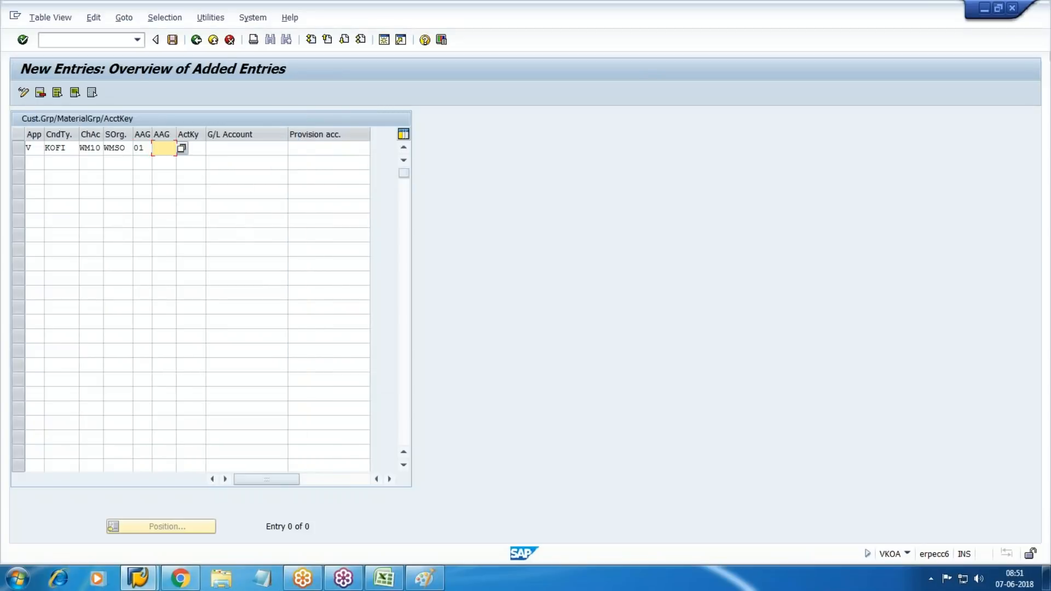
Set the first entry's material account assignment group to 03, Finished goods
key("F4")
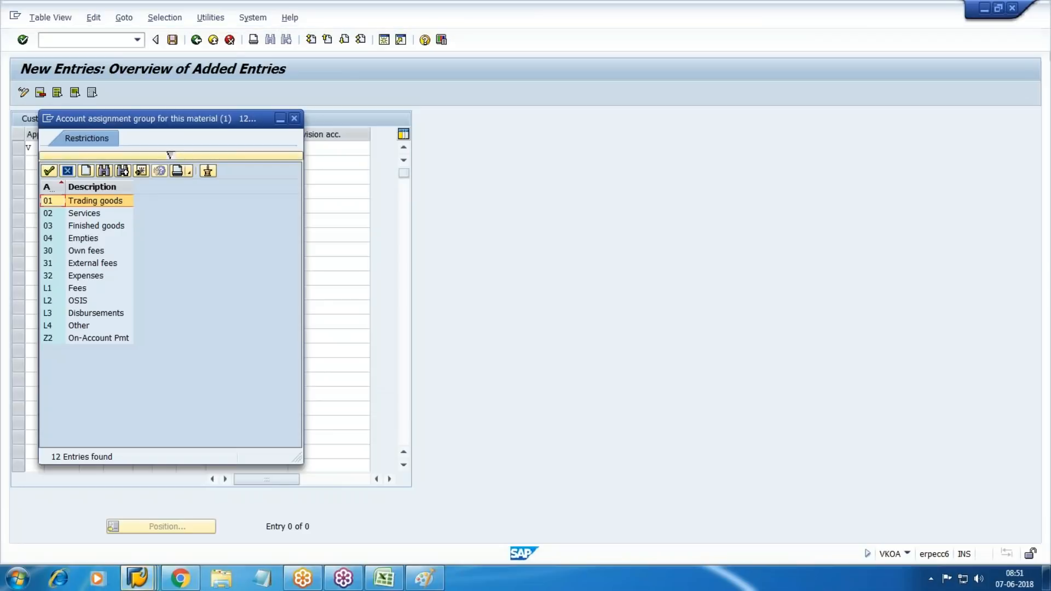
key("Down")
key("Down")
key("Down")
key("Up")
key("Up")
key("Up")
key("Down")
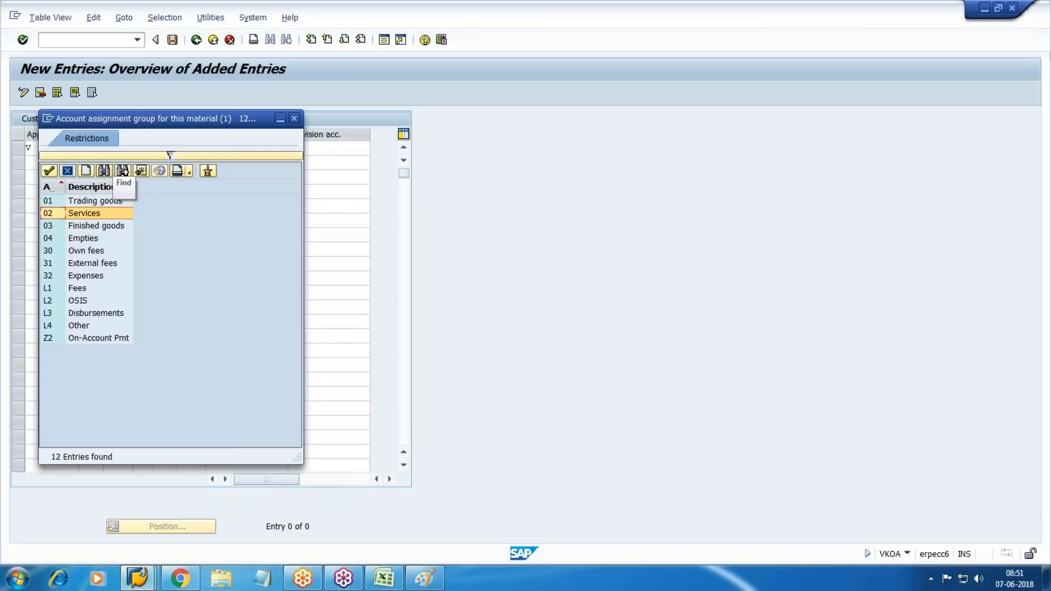
key("Down")
key("Down")
key("Up")
key("Return")
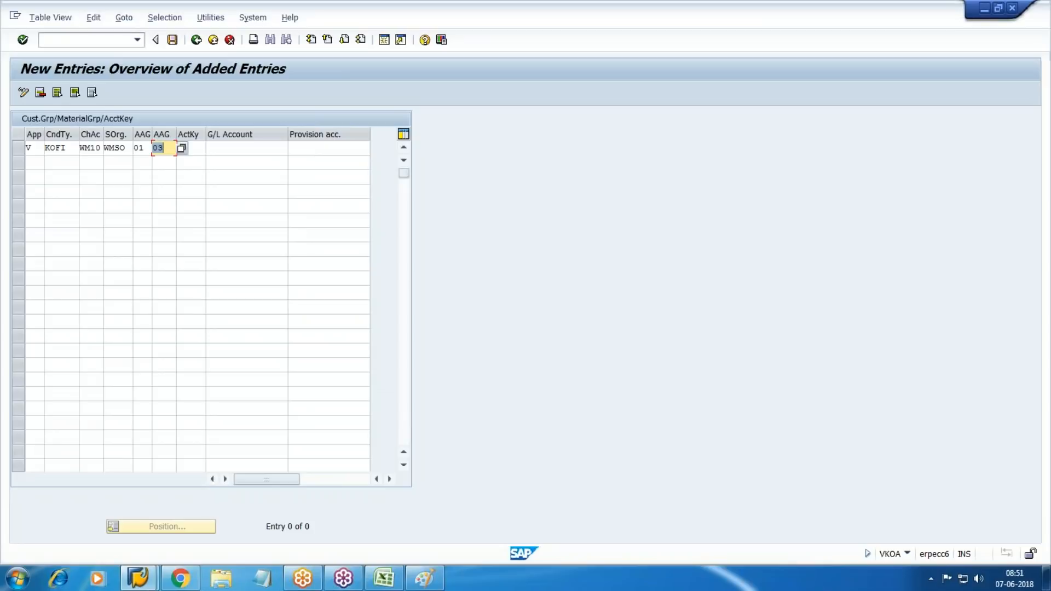
key("Tab")
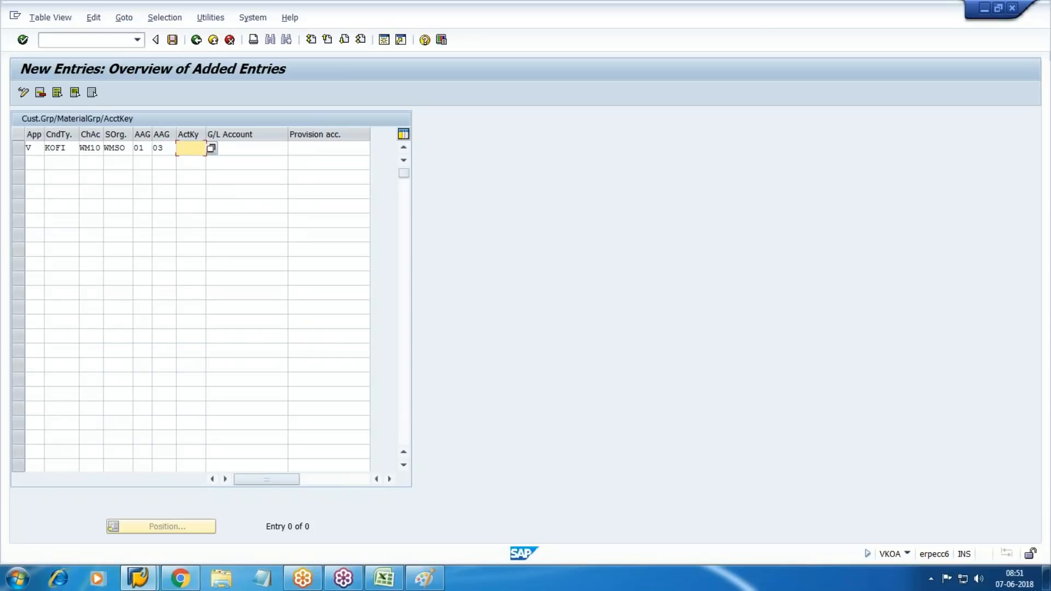
Check the account key in the Excel workbook and enter ERL as the first entry's account key
left_click(390, 582)
left_click(502, 212)
key("alt+Tab")
type("ERL")
key("Tab")
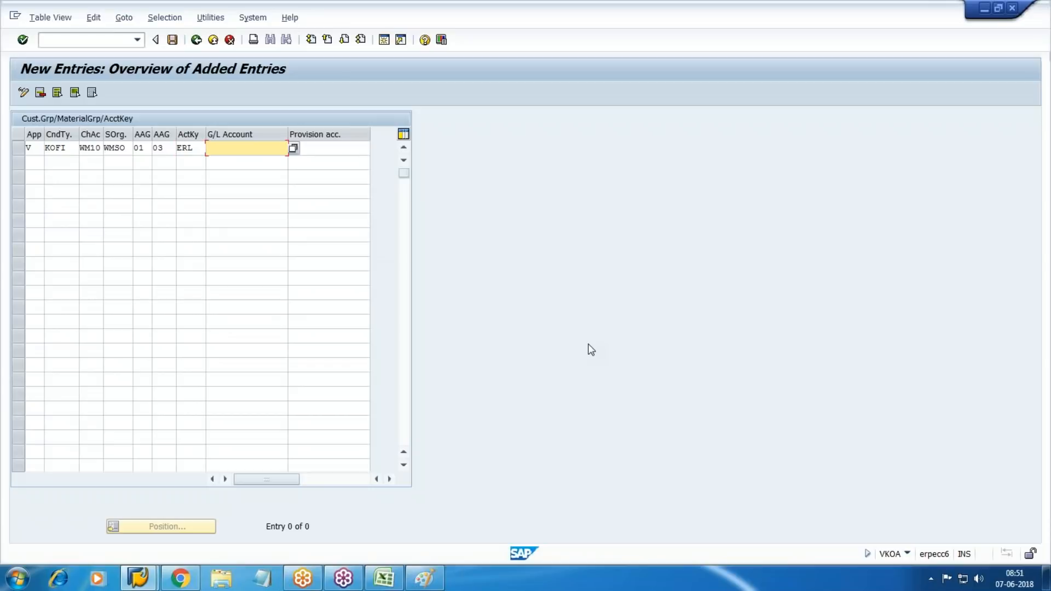
Look up the Sales account under Revenue & Income with FS00 in the other session and enter 2003 as the ERL entry's G/L account
left_click(138, 579)
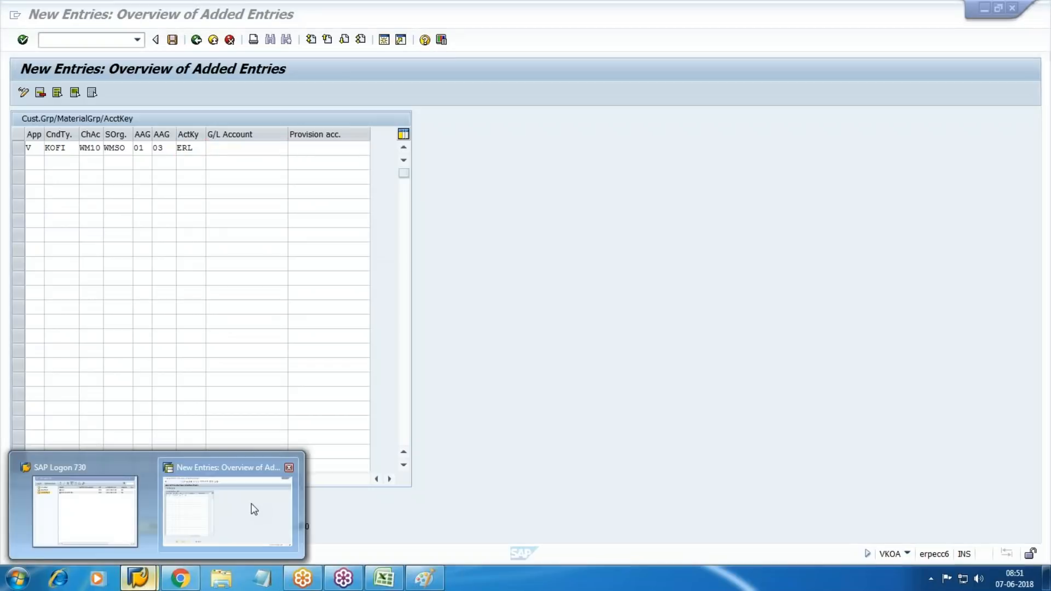
left_click(248, 529)
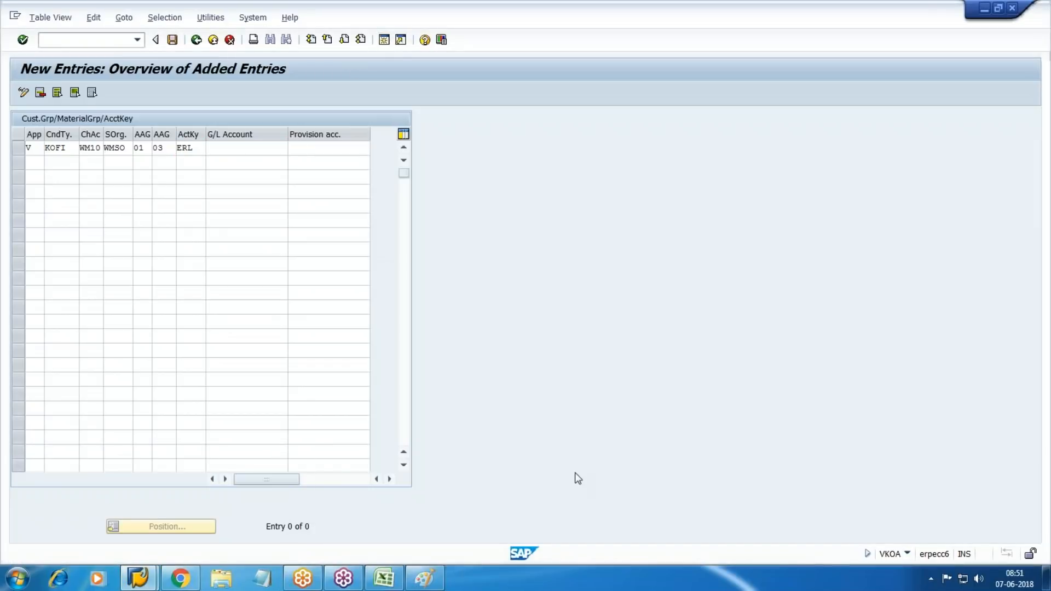
key("alt+Tab")
type("FS00")
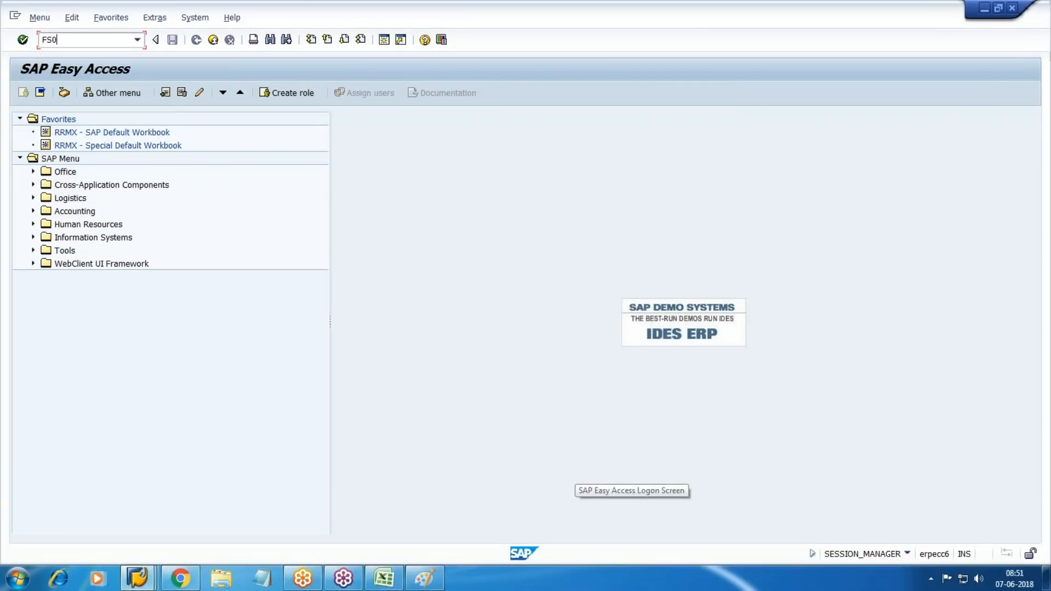
key("Return")
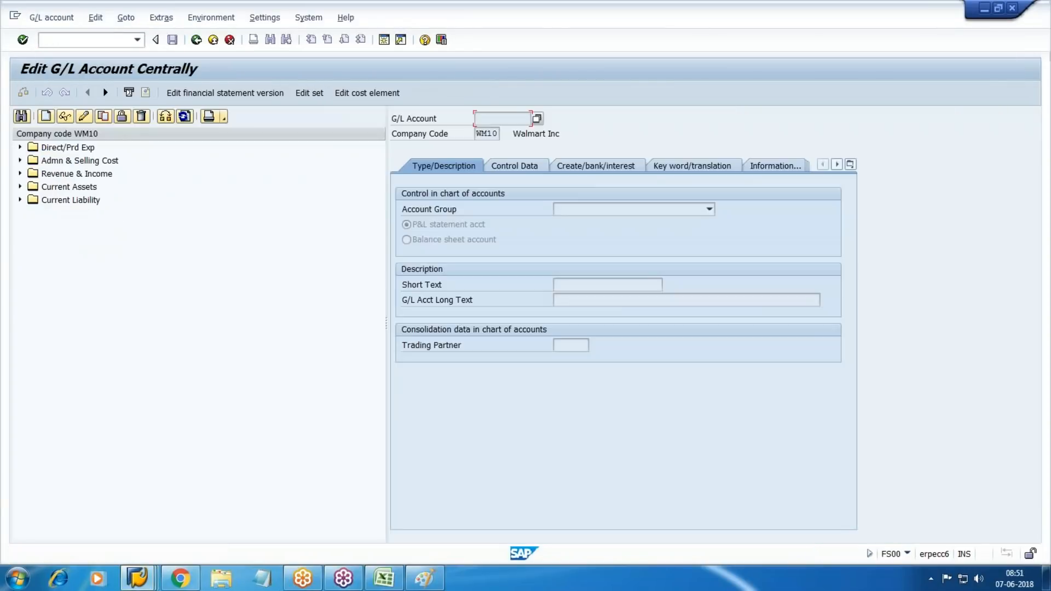
left_click(21, 173)
left_click(103, 226)
key("alt+Tab")
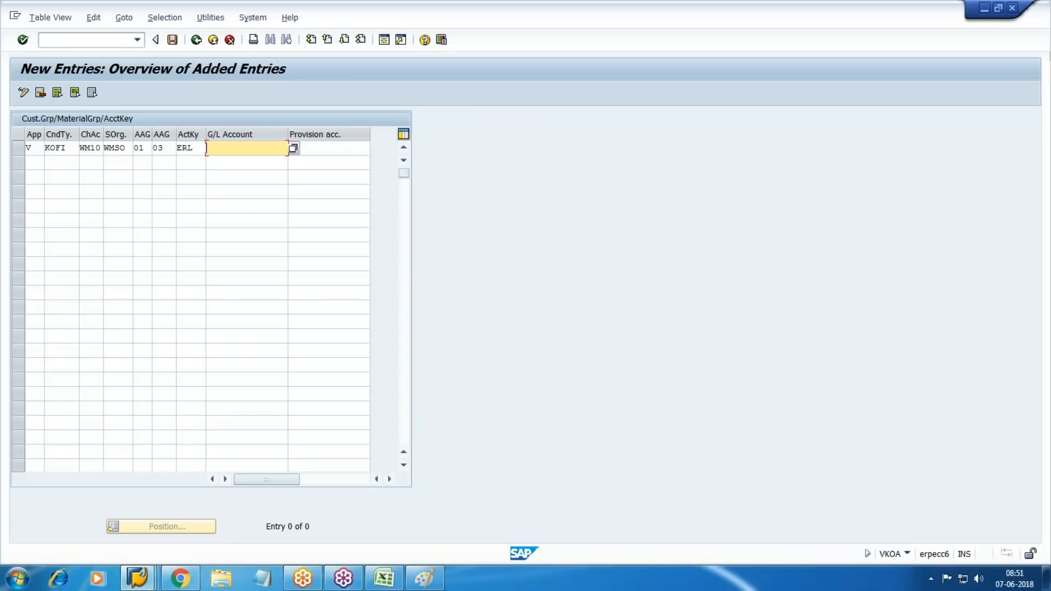
type("2003")
key("Tab")
key("Tab")
Start a second entry with application V, condition type KOFI, chart of accounts WM10 and sales organization WMSO
type("V")
key("Tab")
type("KOFI")
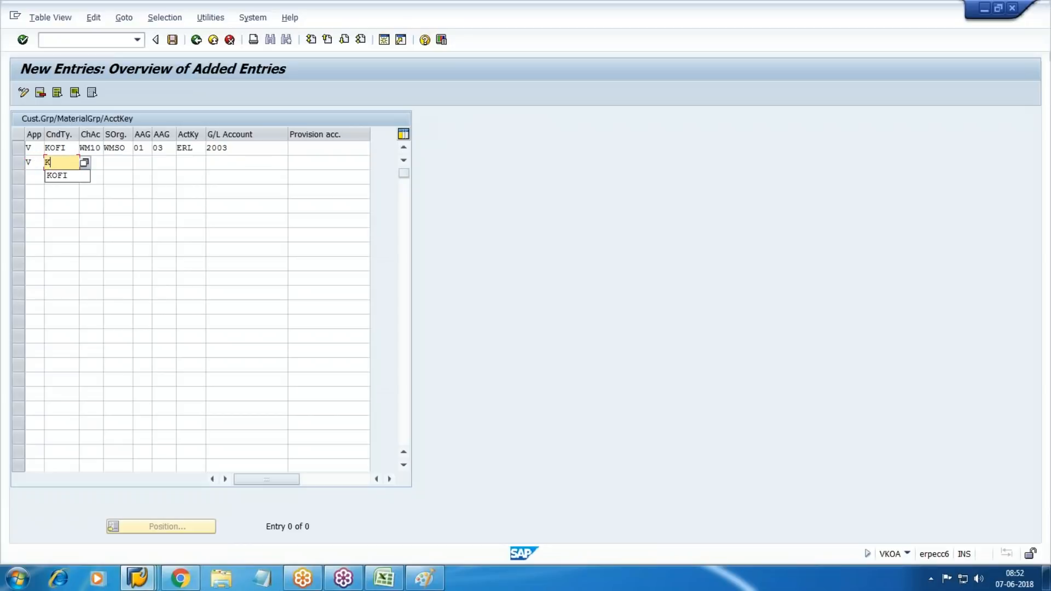
key("Tab")
type("WM10")
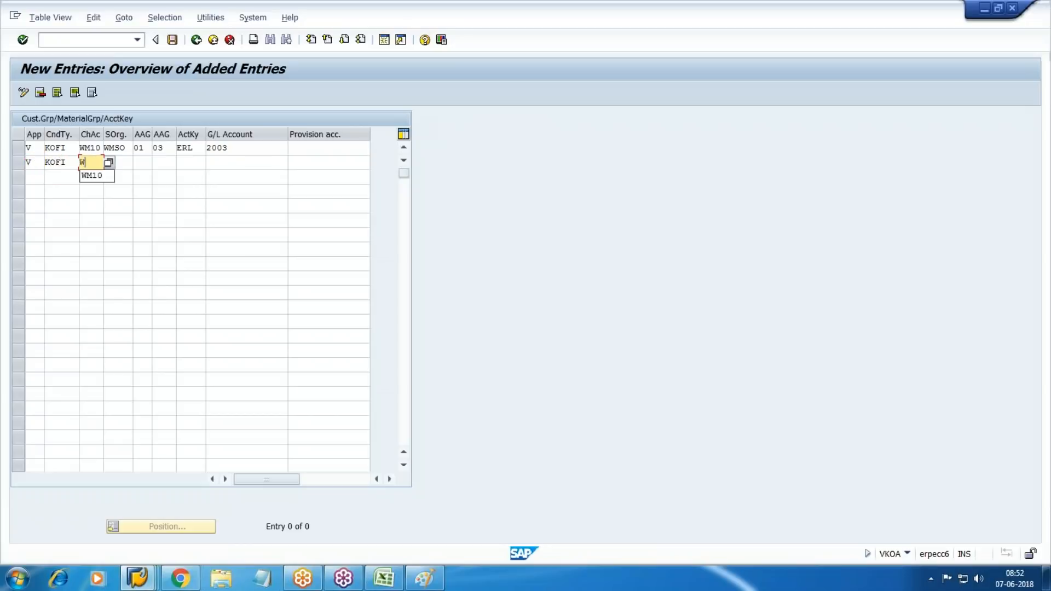
key("Tab")
type("WMSO")
key("Tab")
Set the second entry's customer account assignment group to 01, material group to 03 and account key to ERS
type("01")
key("Tab")
type("03")
key("Tab")
type("ERS")
key("Tab")
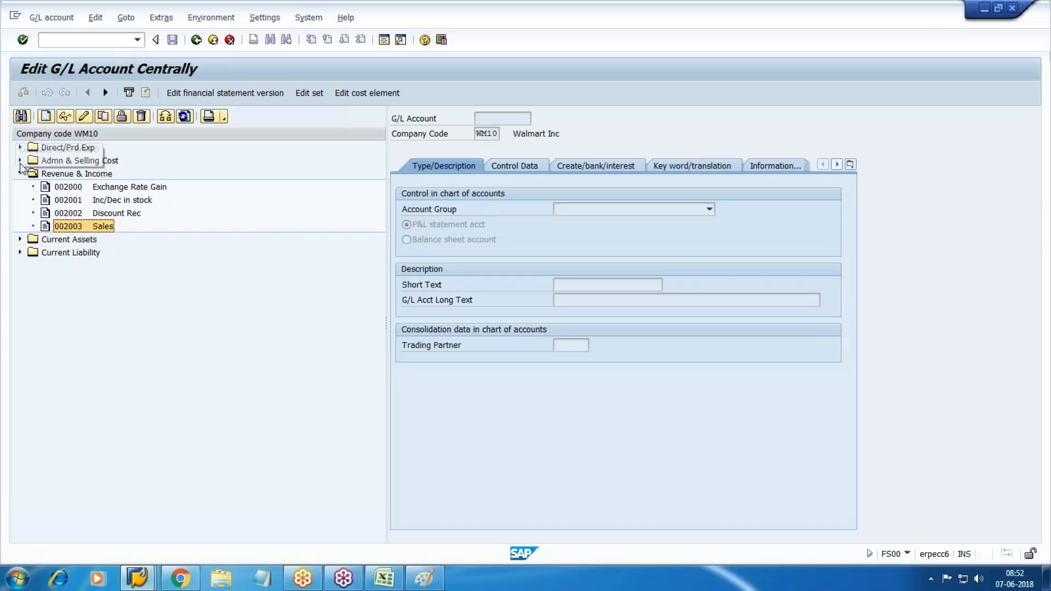
Look up the Sales Deduction account under Admn & Selling Cost and enter 1506 as the ERS entry's G/L account
left_click(19, 160)
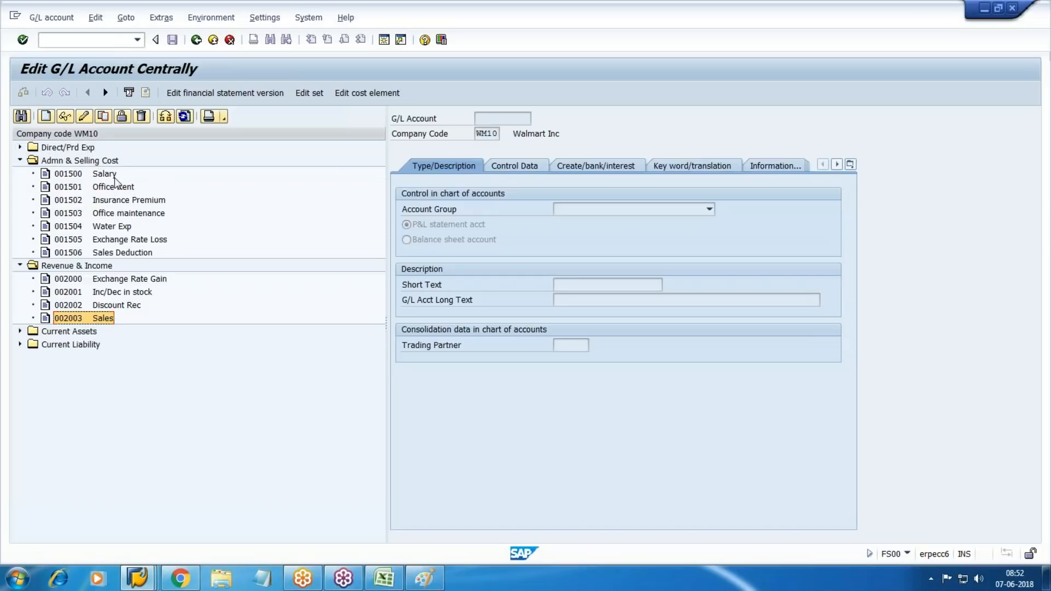
left_click(113, 252)
key("alt+Tab")
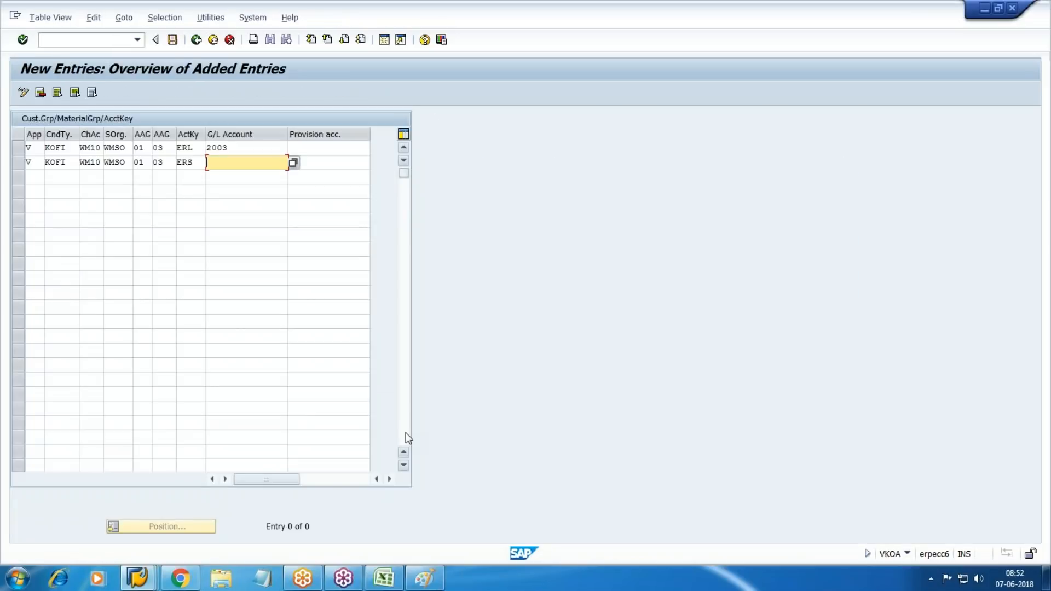
type("1506")
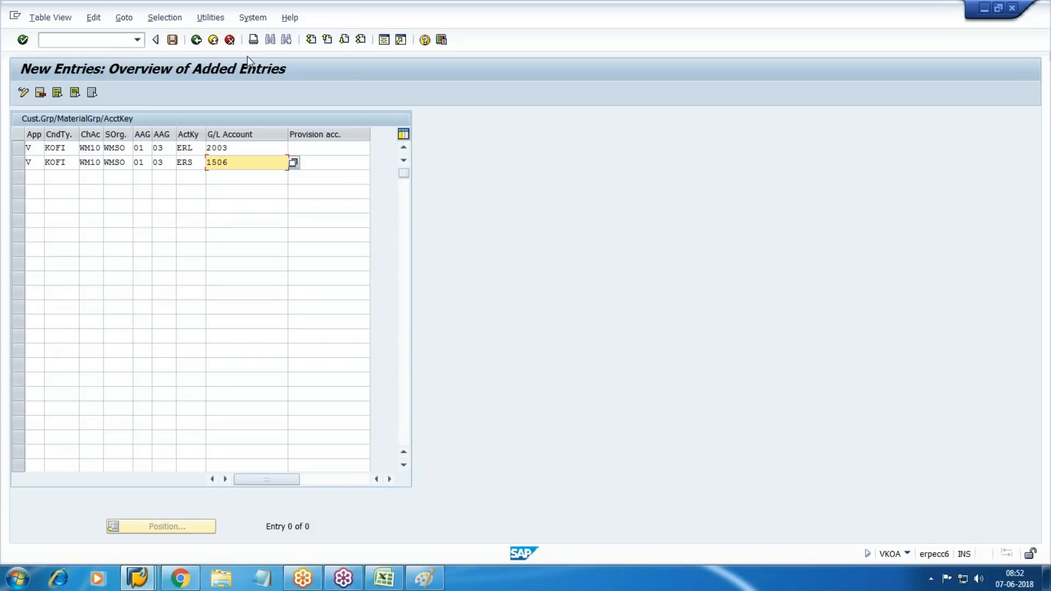
Save the G/L account assignments in the WM10-AR & SD customizing request and return to the SAP Easy Access screen
left_click(173, 40)
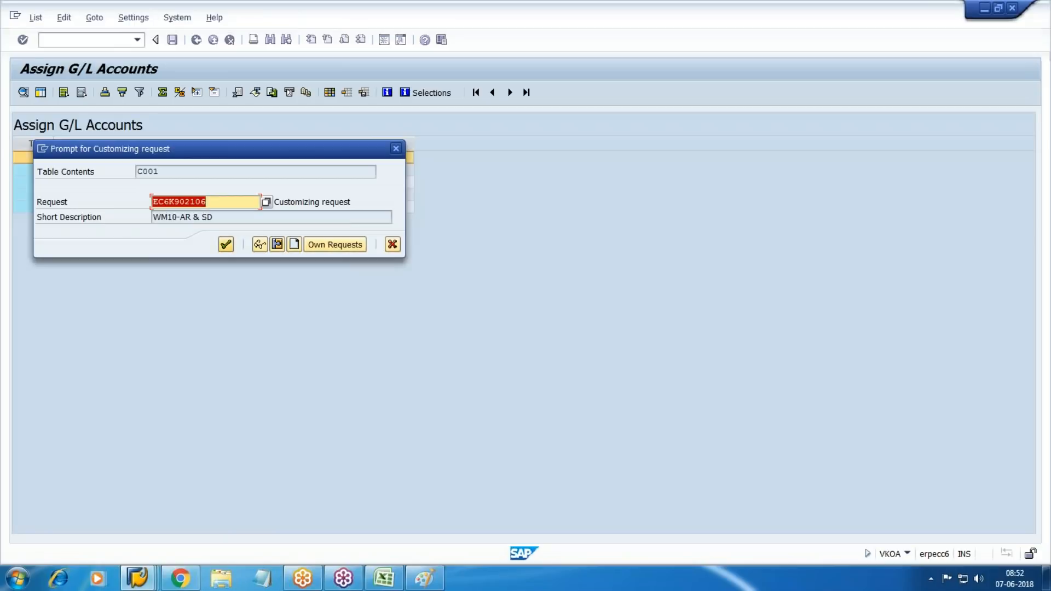
left_click(226, 245)
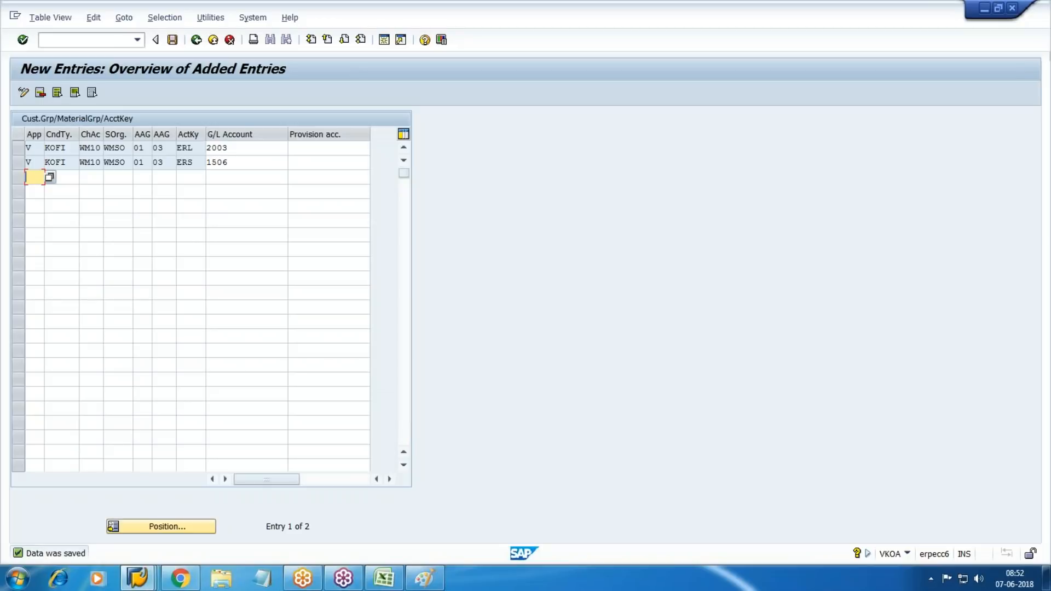
left_click(90, 42)
type("/n")
key("Return")
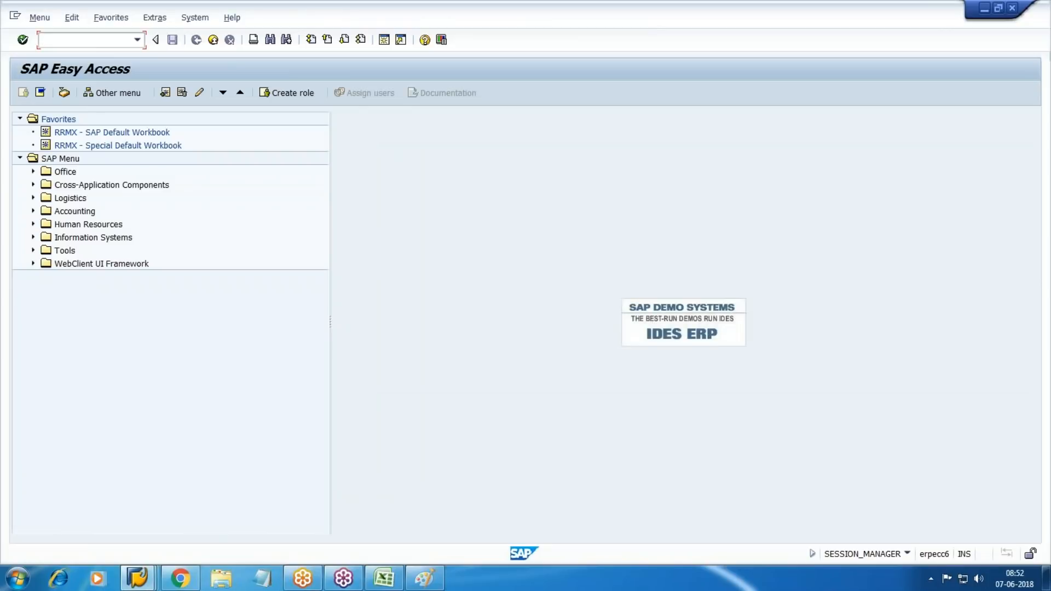
Start XD01 - Create from Maintain Centrally in the Accounts Receivable master records under Financial Accounting
left_click(33, 211)
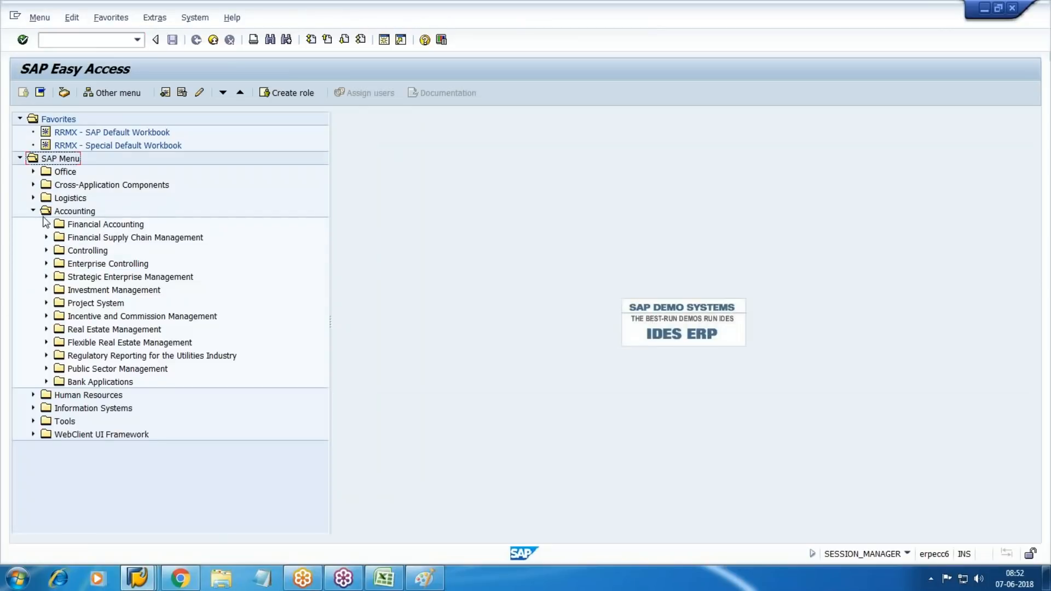
left_click(46, 223)
left_click(59, 252)
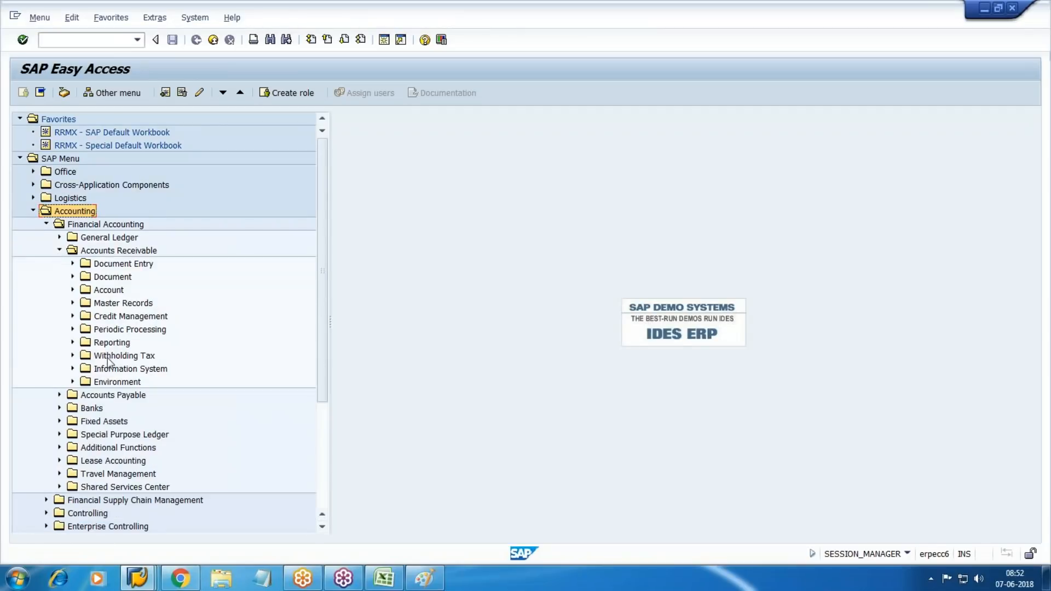
left_click(72, 304)
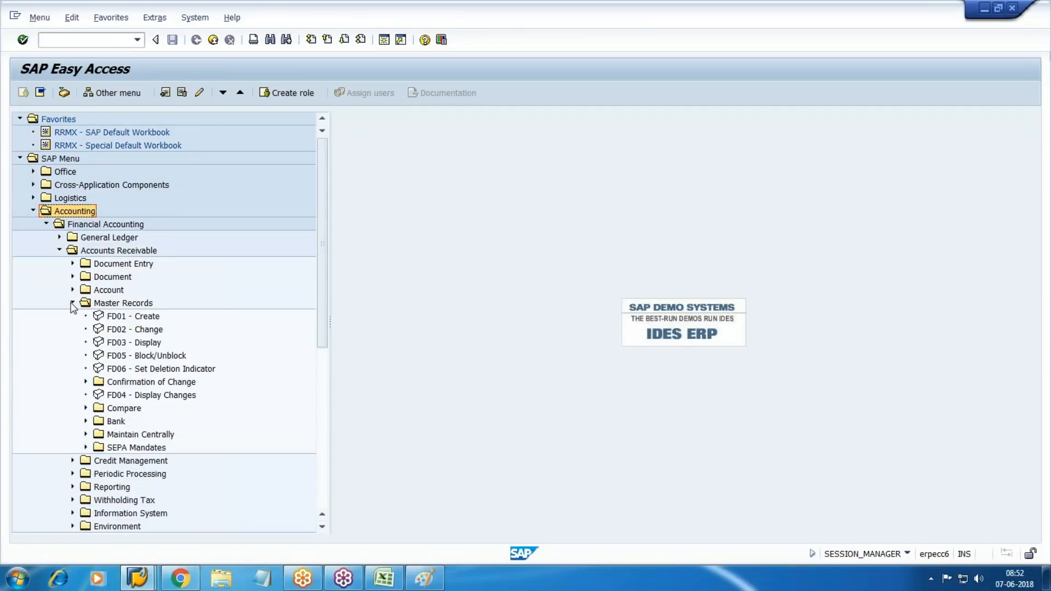
left_click(123, 319)
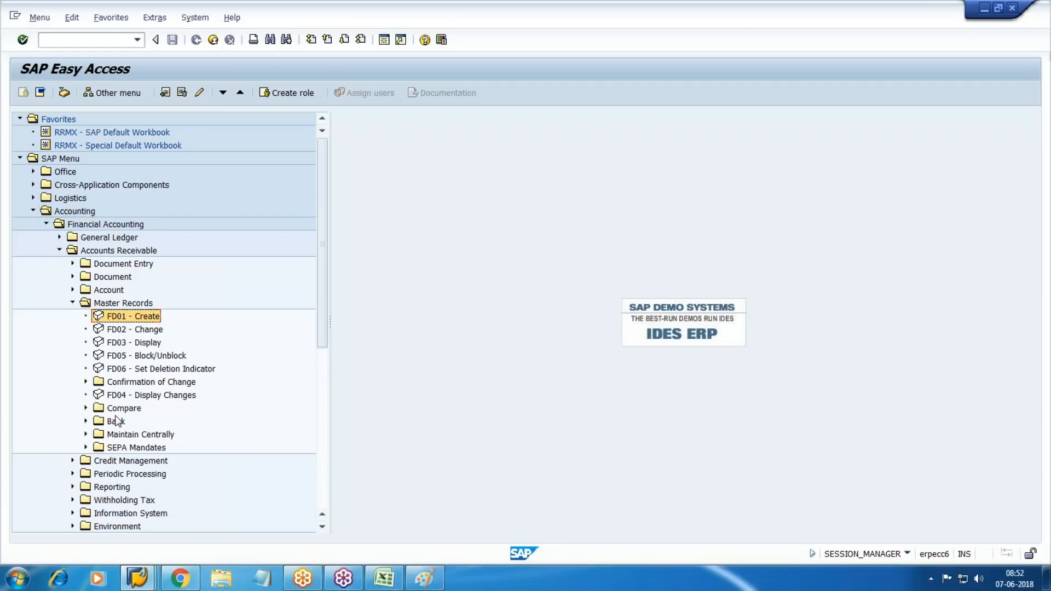
left_click(85, 435)
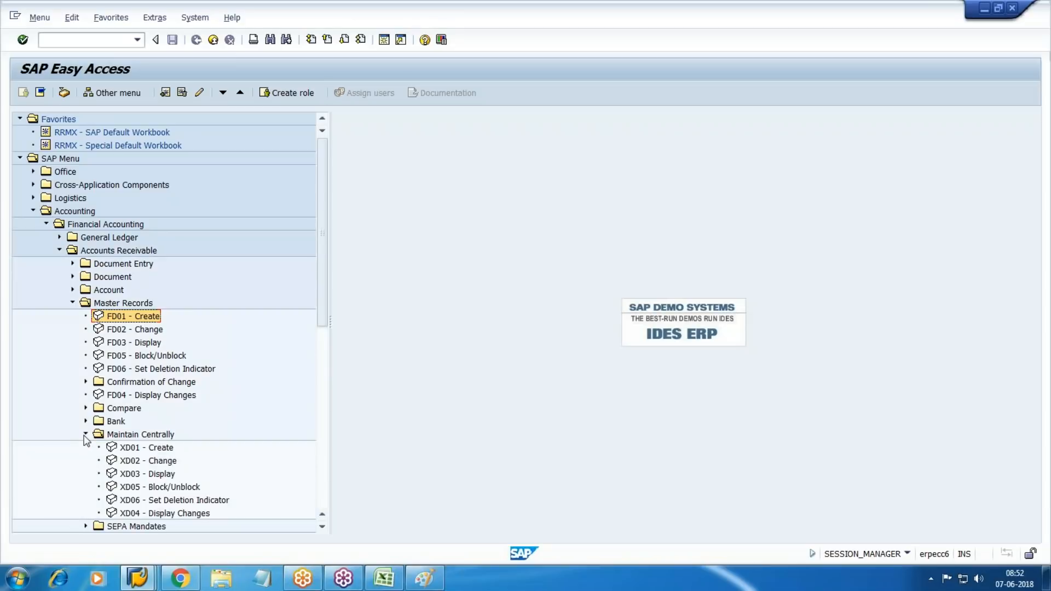
double_click(127, 448)
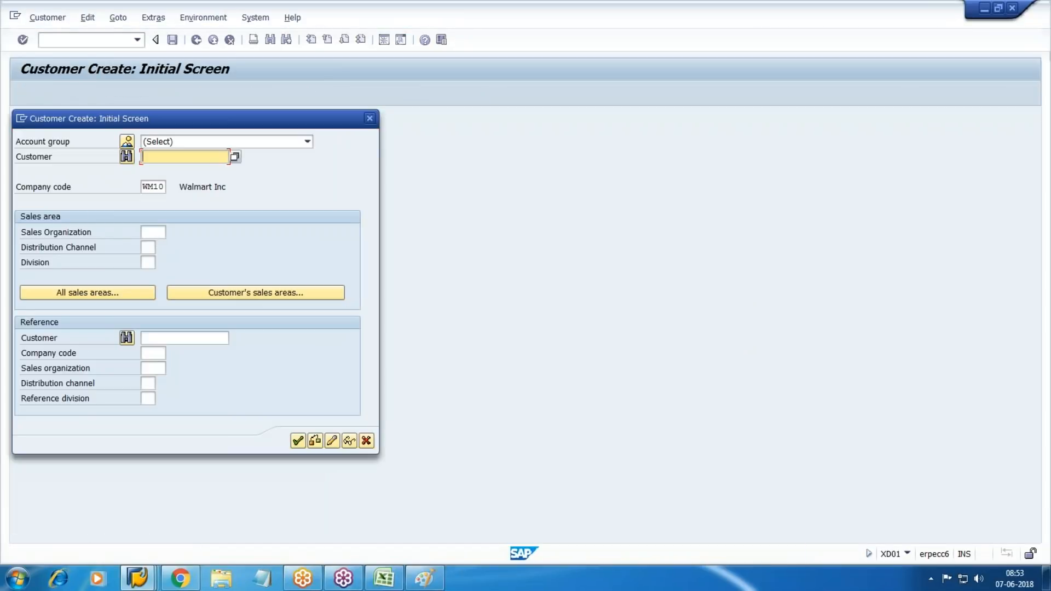
Enter the new customer's sales area with sales organization WMSO, distribution channel WM and division WM
left_click(157, 234)
type("WMSO")
key("Tab")
type("WM")
key("Tab")
type("WM")
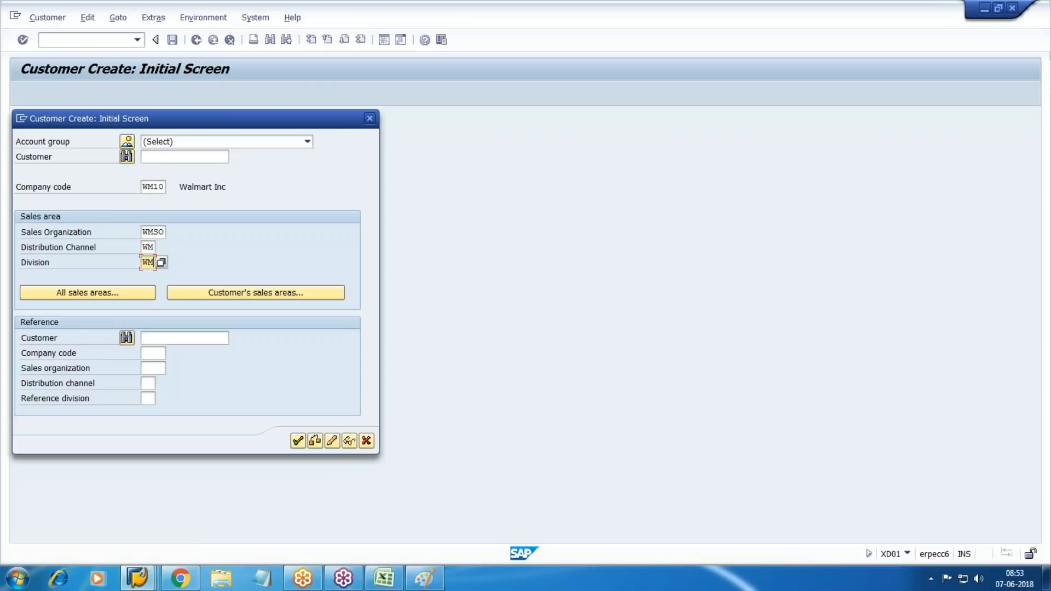
Choose account group W300, Walmart Domestic Customers, for the new customer and continue to the general data
left_click(129, 142)
type("W100")
key("Return")
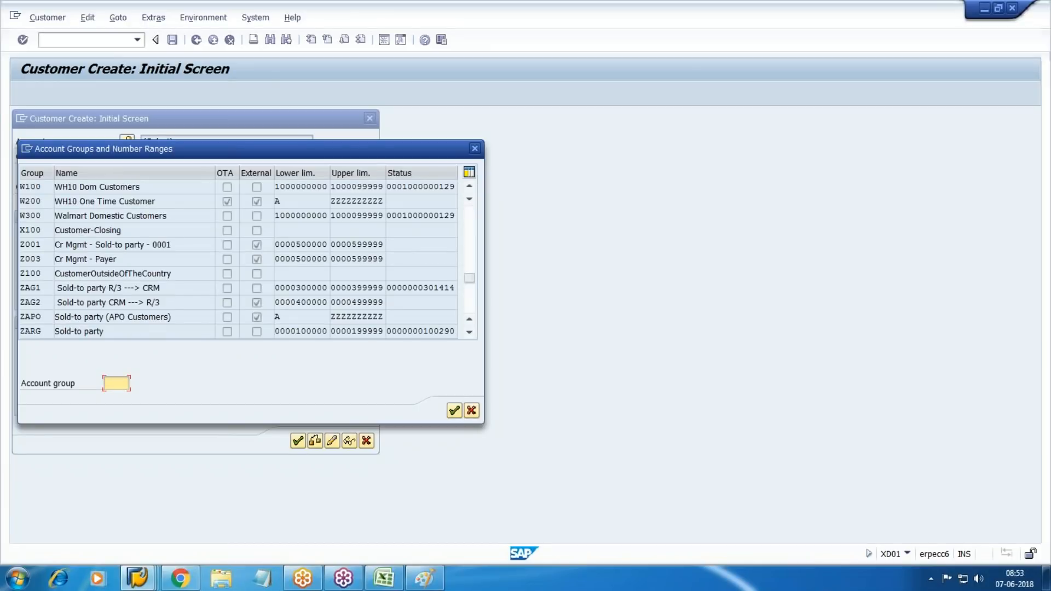
left_click(71, 216)
double_click(71, 216)
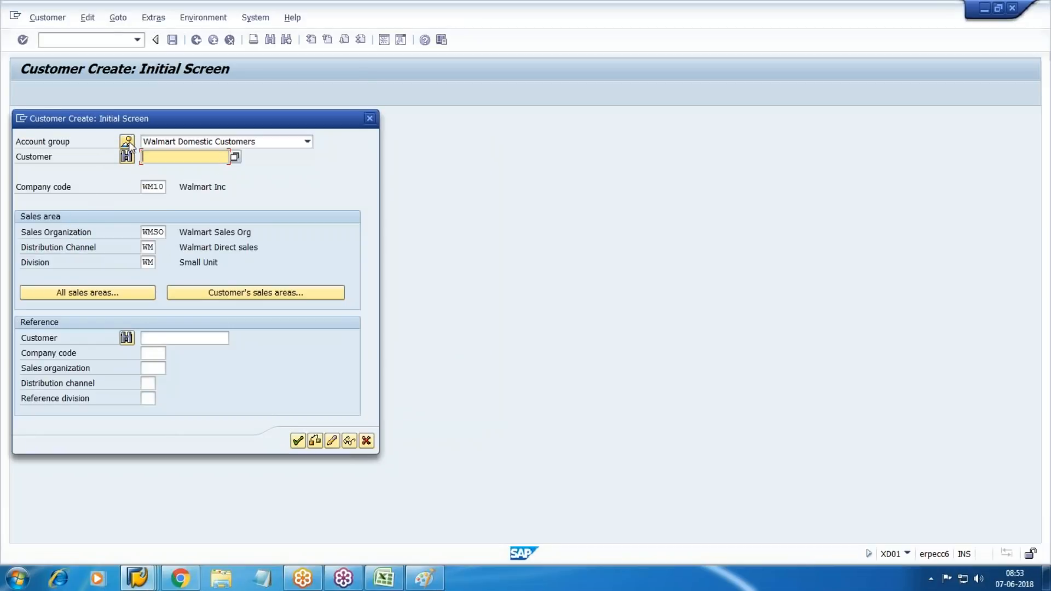
left_click(297, 441)
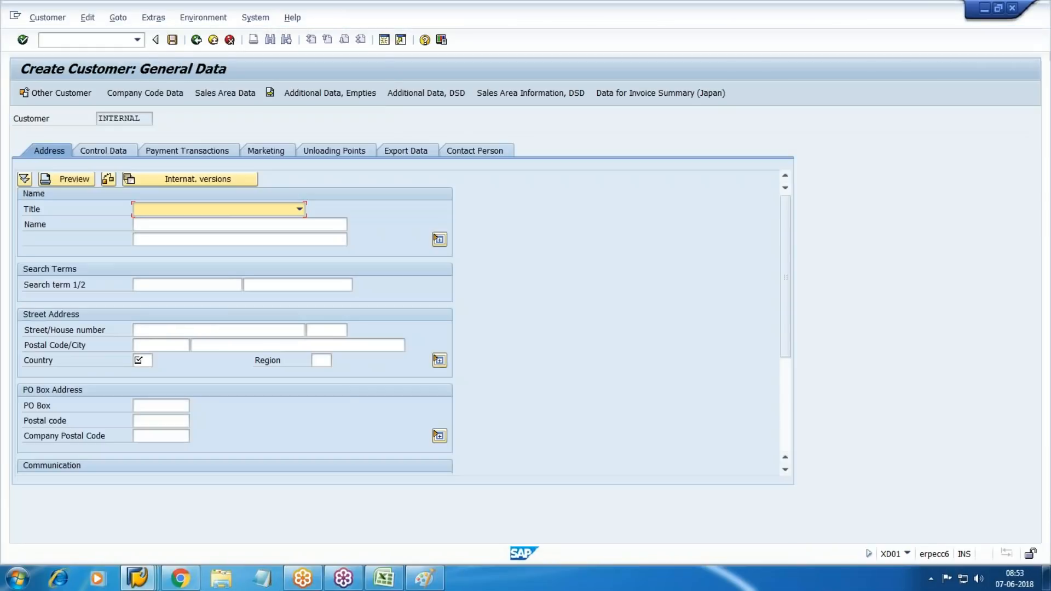
Set the new customer's title to Company and its name to Walmart SD Test Customer #1
key("c")
key("Tab")
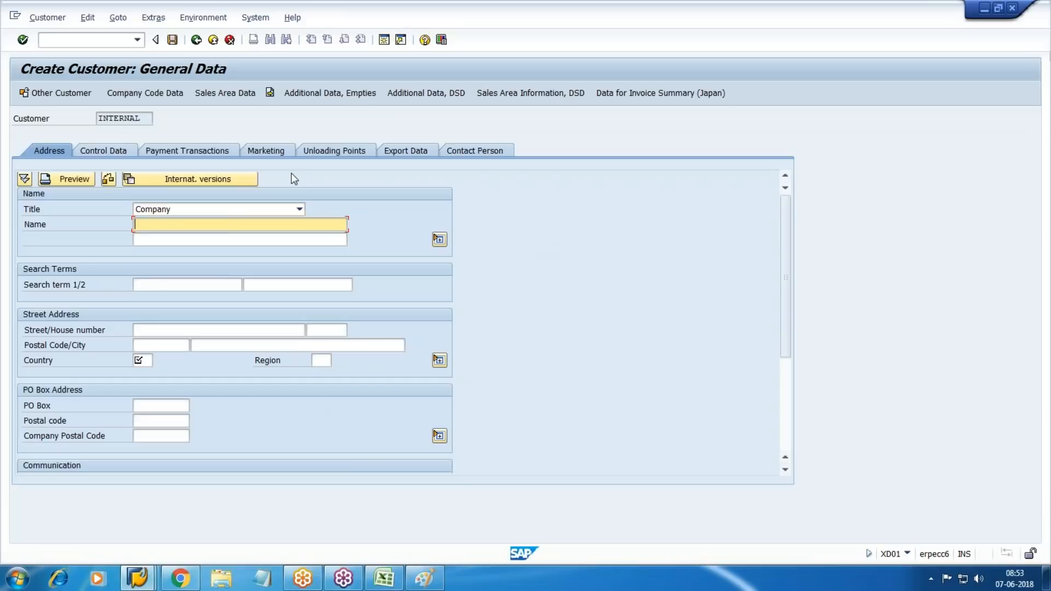
type("Walmart")
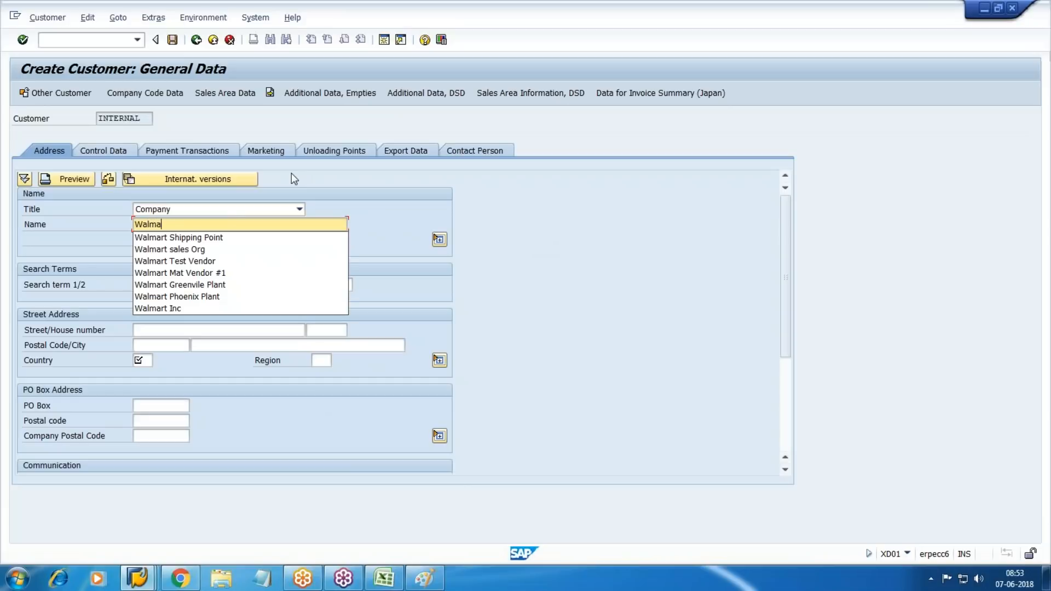
key("Down")
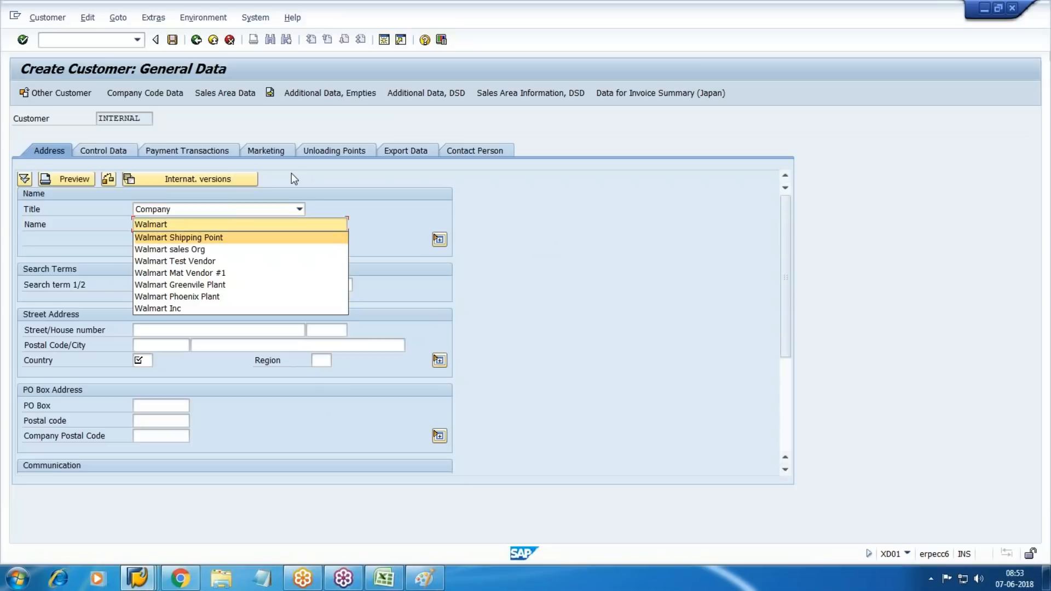
key("Return")
key("BackSpace")
key("BackSpace")
key("BackSpace")
key("BackSpace")
key("BackSpace")
key("BackSpace")
key("BackSpace")
key("BackSpace")
key("BackSpace")
key("BackSpace")
key("BackSpace")
key("BackSpace")
key("BackSpace")
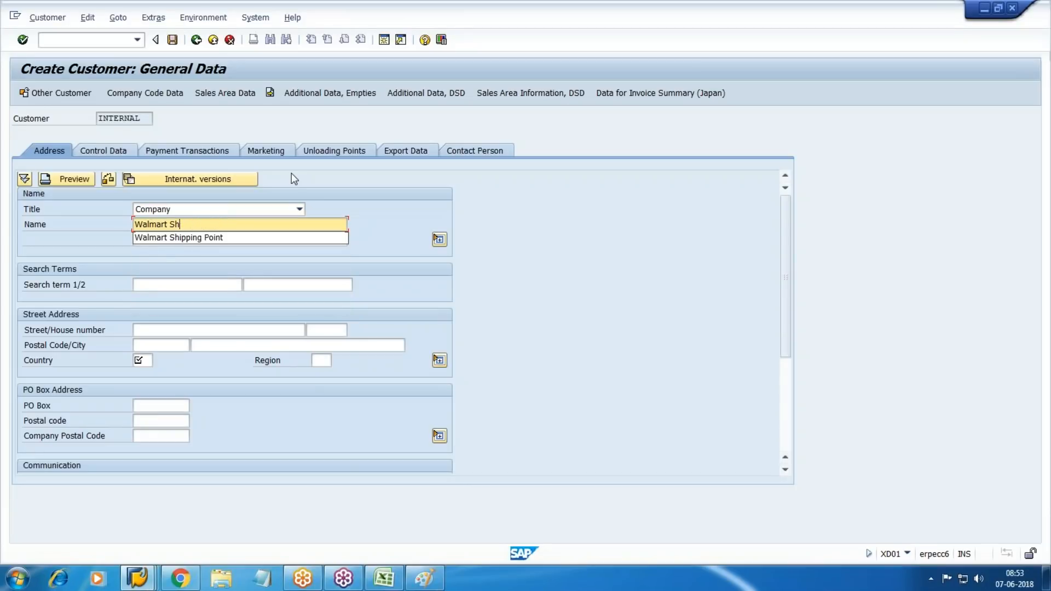
type("D Test Cust")
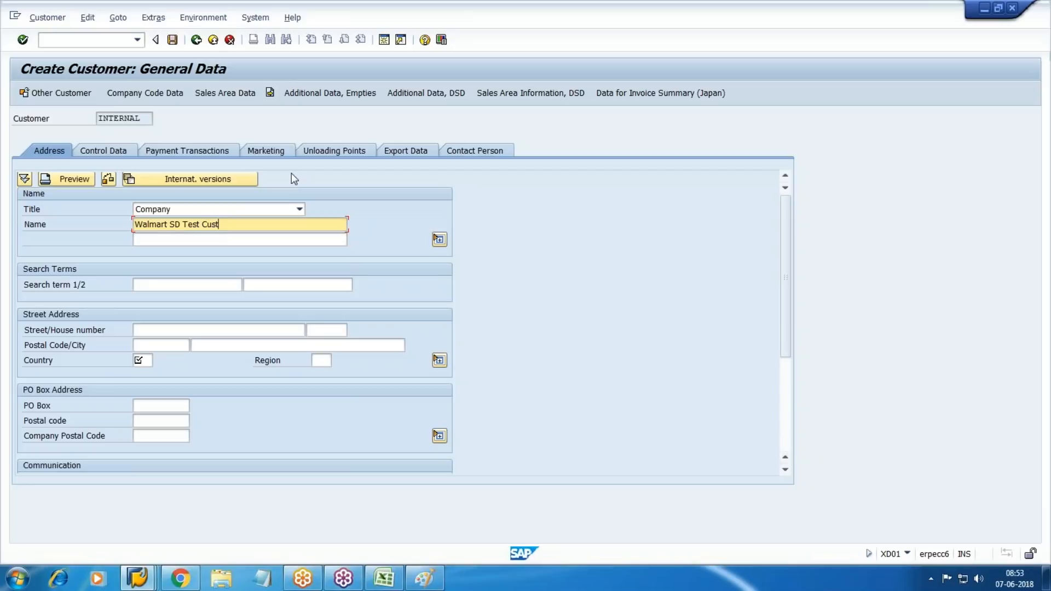
type("omer #1")
Fill in the customer's street and house number in the street address
key("Tab")
key("Tab")
key("Tab")
key("Tab")
key("Tab")
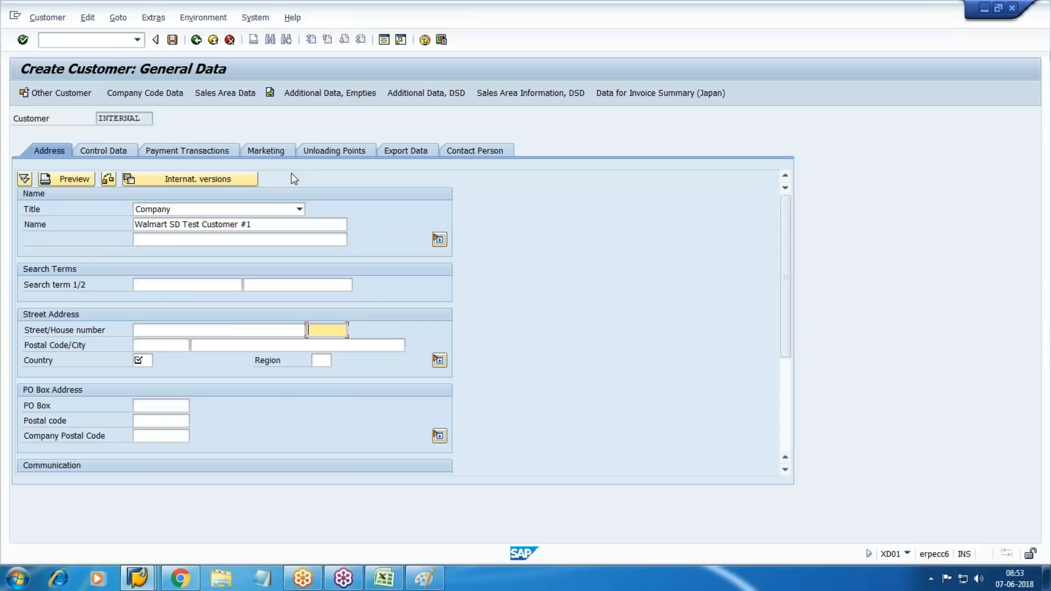
key("shift+Tab")
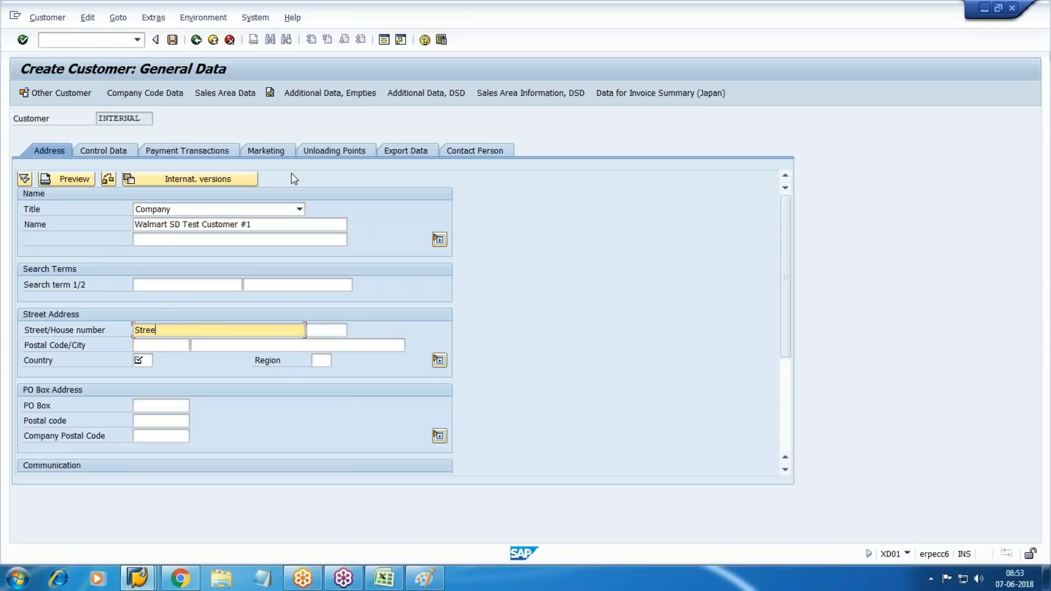
type("Street #5")
key("Tab")
type("11")
key("Tab")
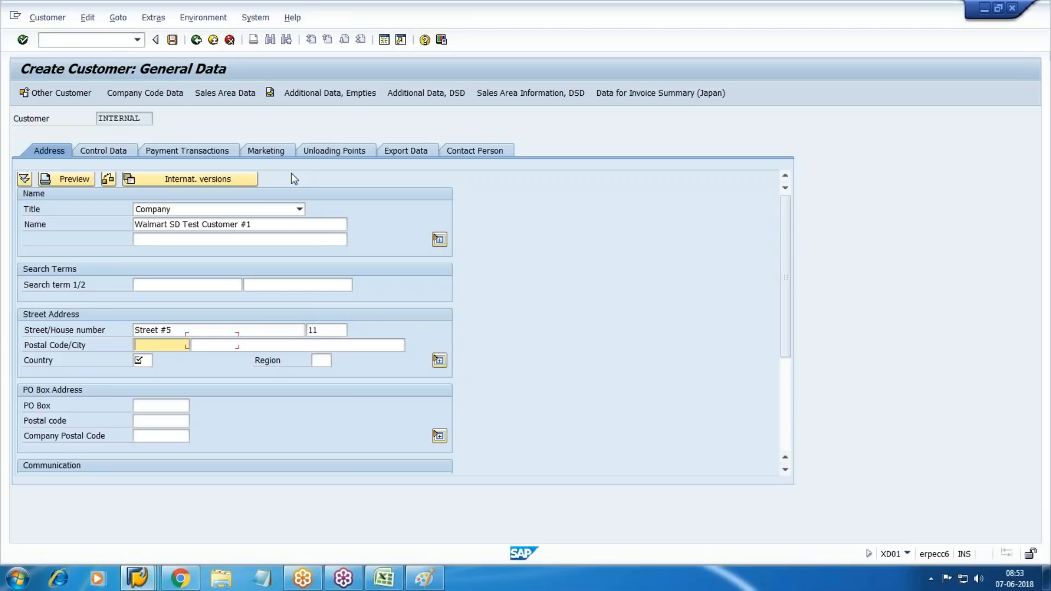
Complete the street address with the customer's postal code and city, country US and region AZ
type("12")
key("Down")
key("Tab")
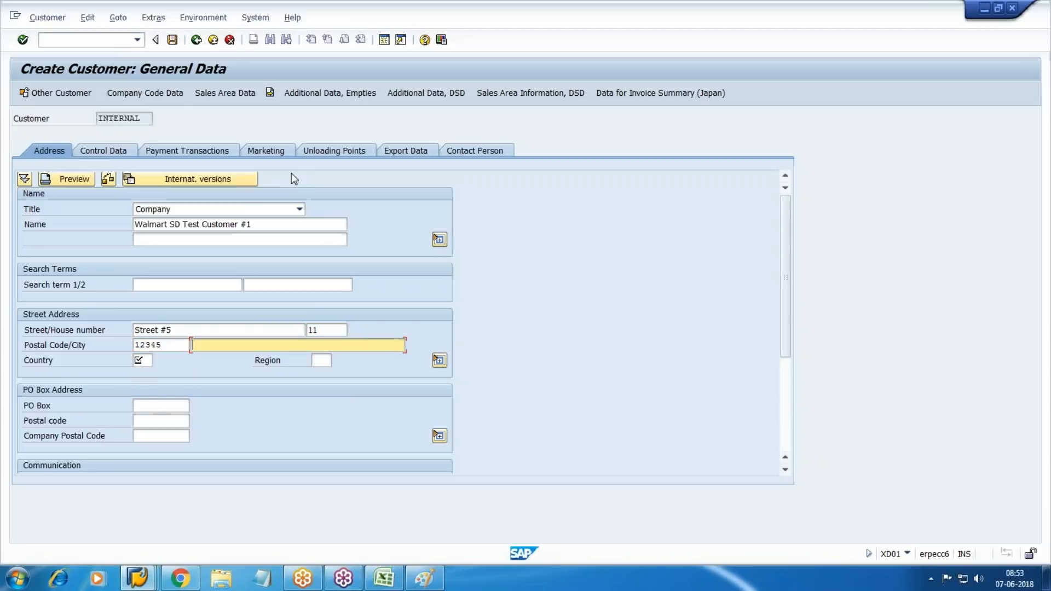
type("P")
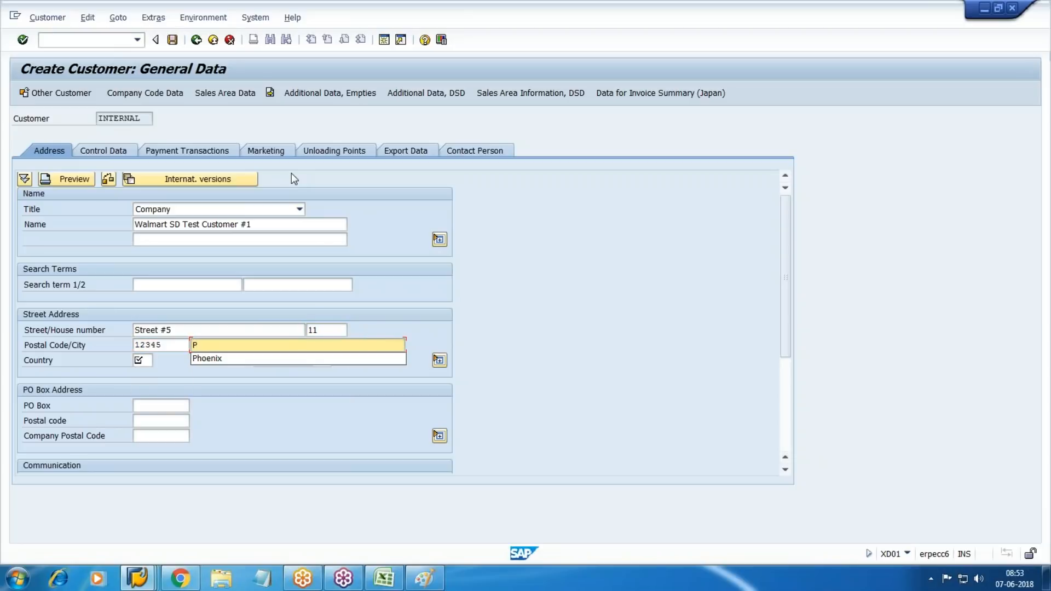
key("Down")
key("Tab")
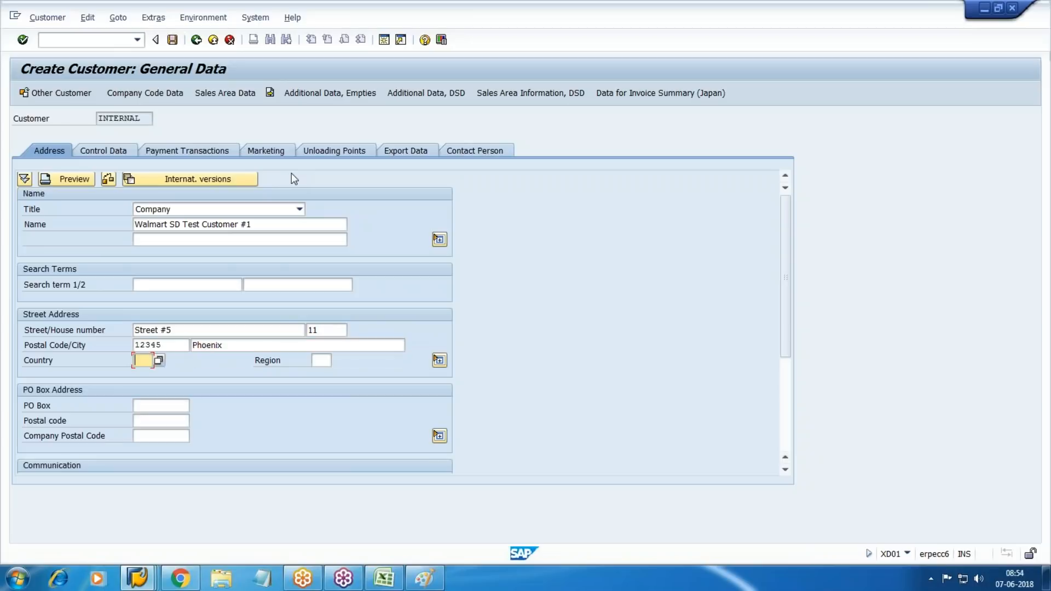
type("US")
key("Tab")
type("AZ")
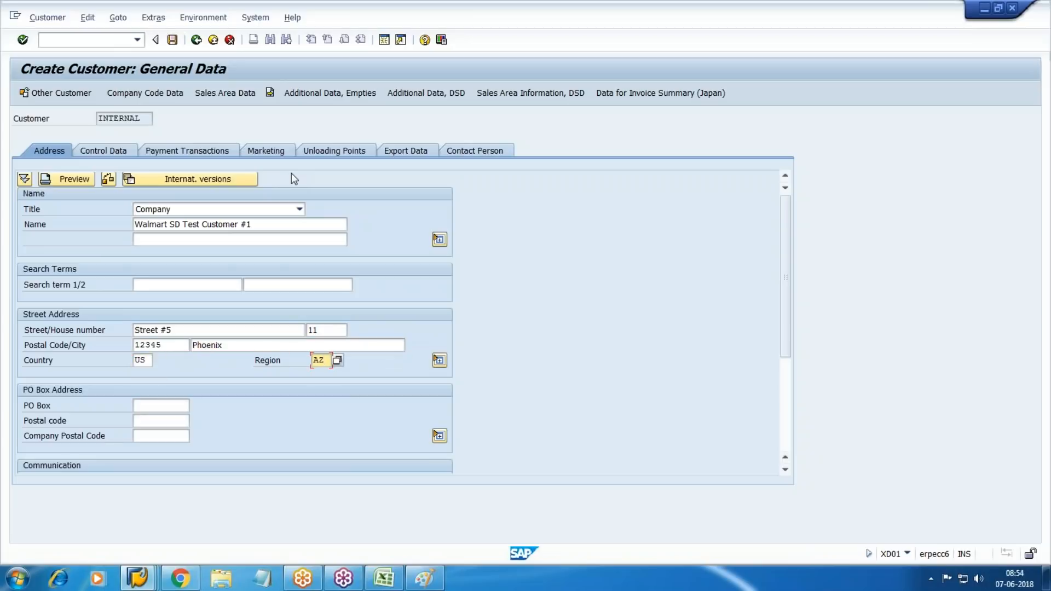
key("Return")
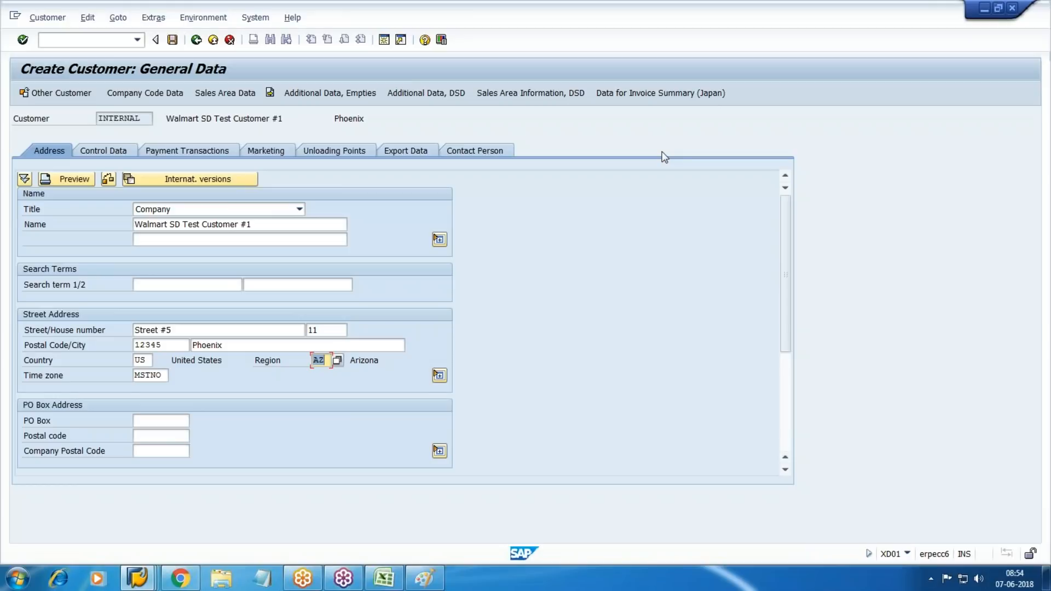
Open the customer's company code data and look up the available reconciliation accounts
left_click(150, 92)
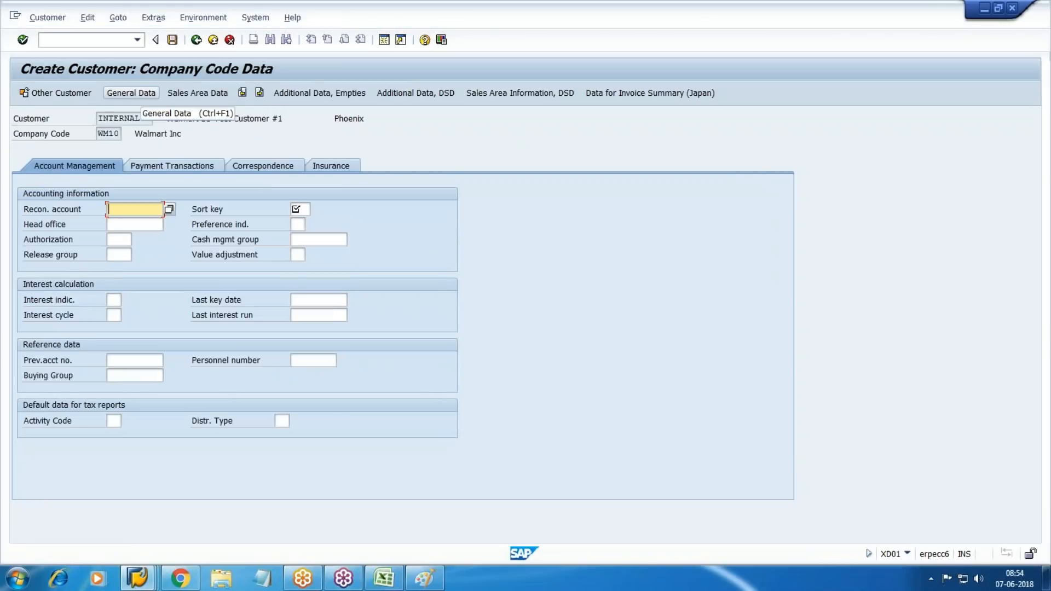
key("F4")
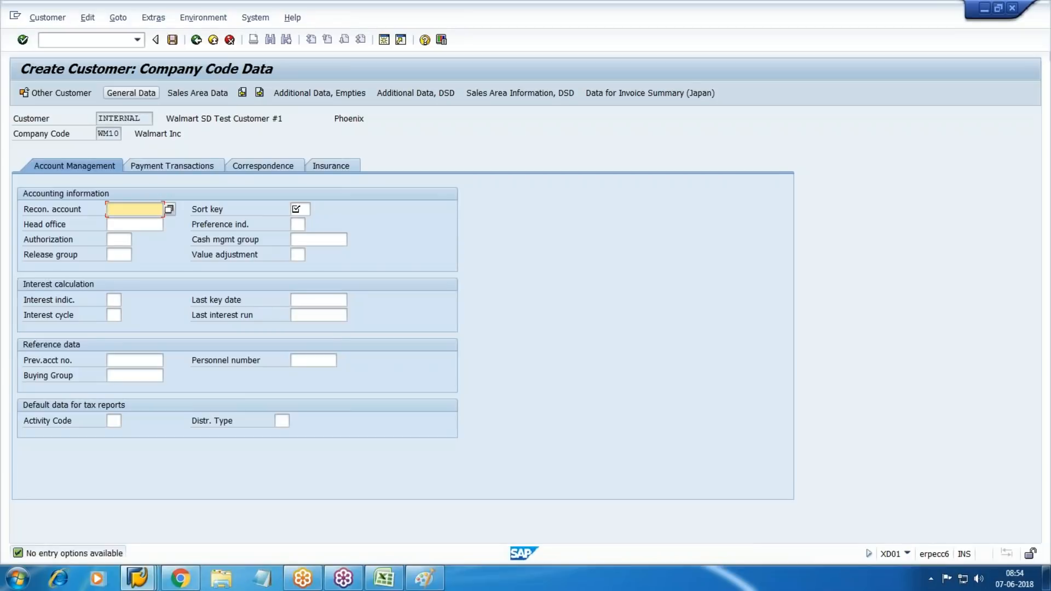
Switch to the Edit G/L Account Centrally session and start creating G/L account 3006 in company code WM10
left_click(137, 578)
left_click(417, 521)
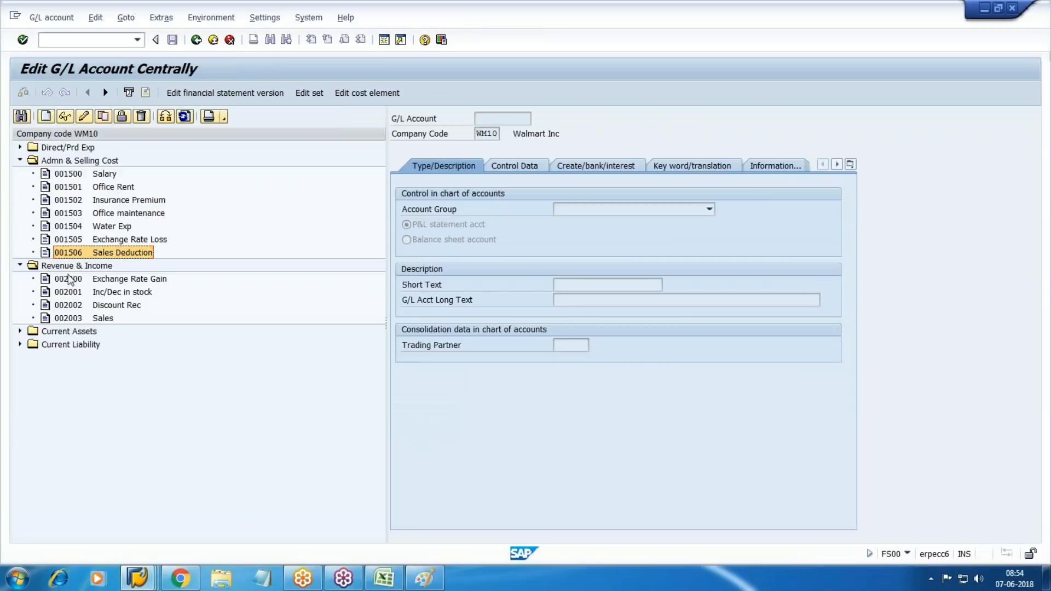
left_click(18, 331)
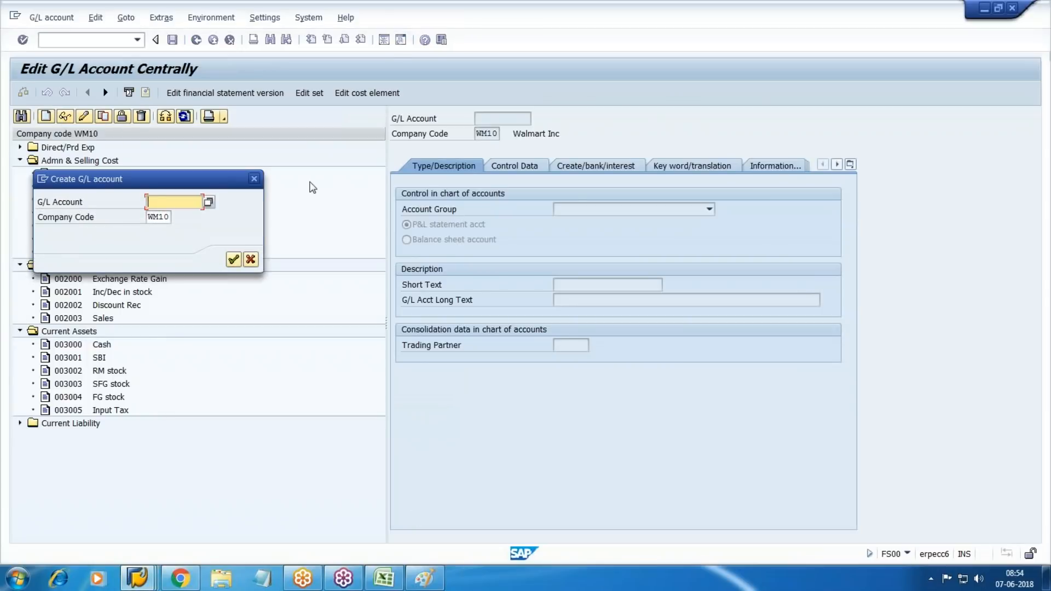
type("3006")
key("Return")
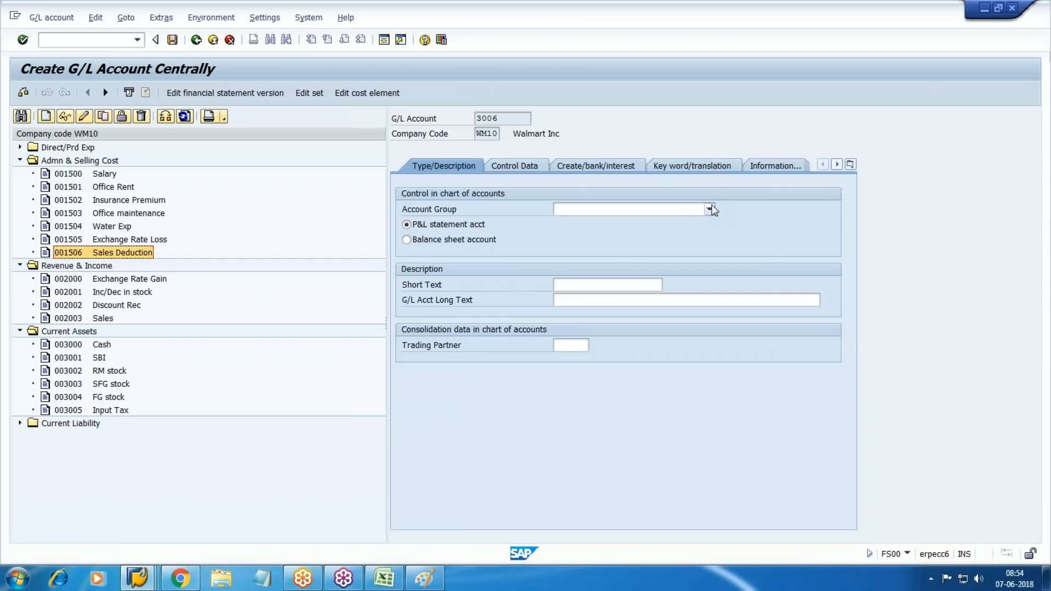
Define account 3006 as a Current Assets balance sheet account with short and long text Accounts Rcvbl
left_click(711, 208)
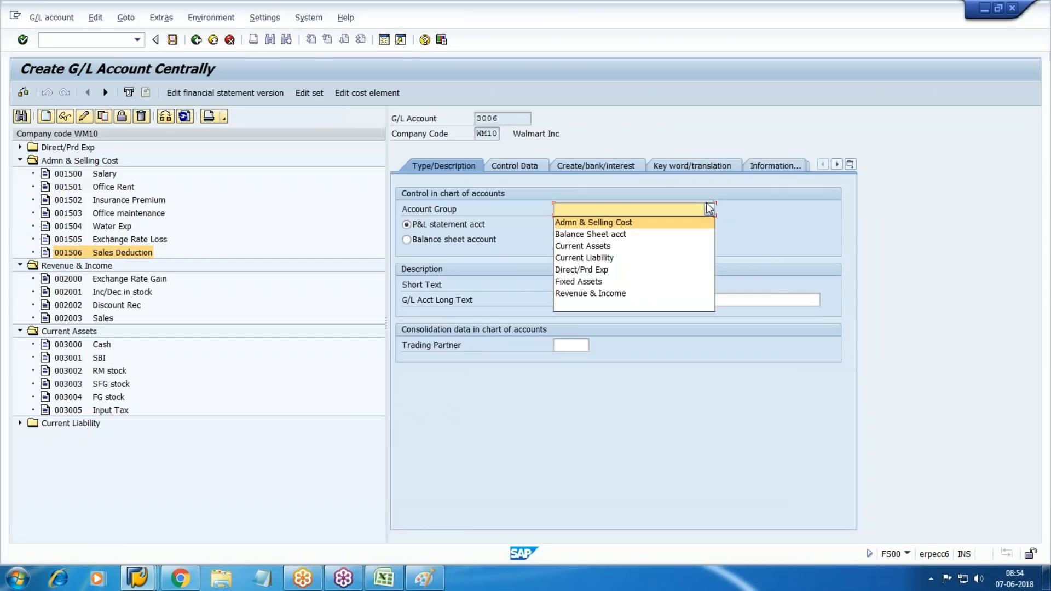
left_click(597, 246)
left_click(441, 241)
left_click(611, 286)
type("Accounts")
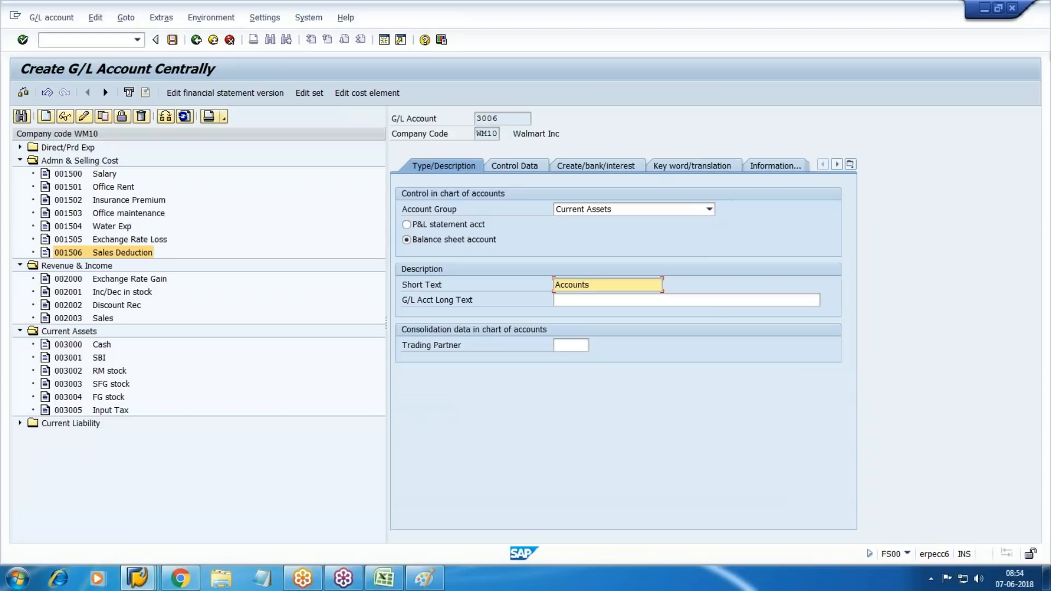
key("Return")
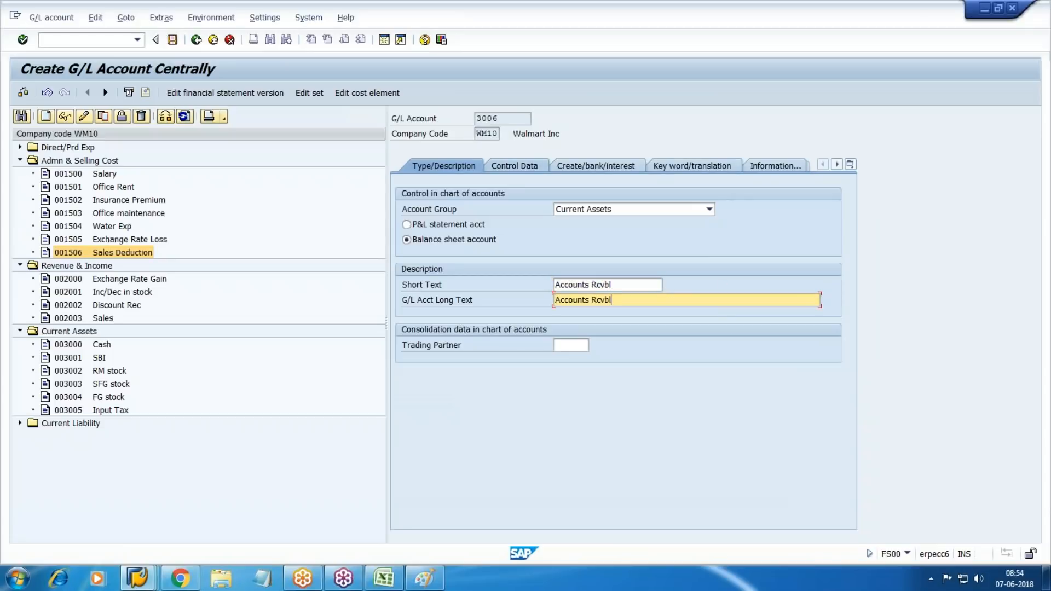
In the control data of account 3006, set the reconciliation account type to Customers and enable line item display
left_click(504, 166)
key("Tab")
key("Tab")
key("Tab")
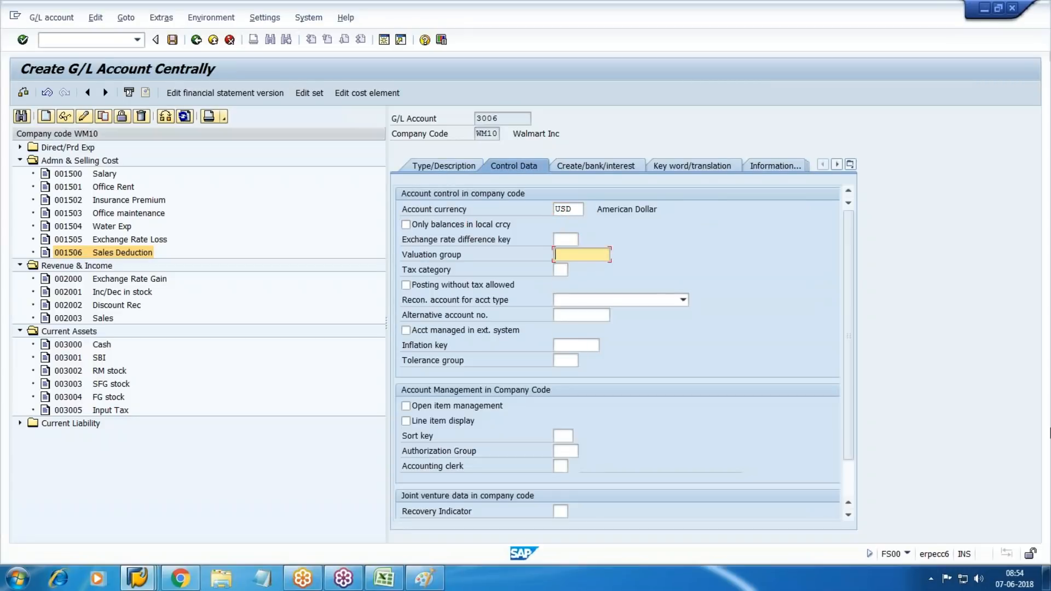
key("Tab")
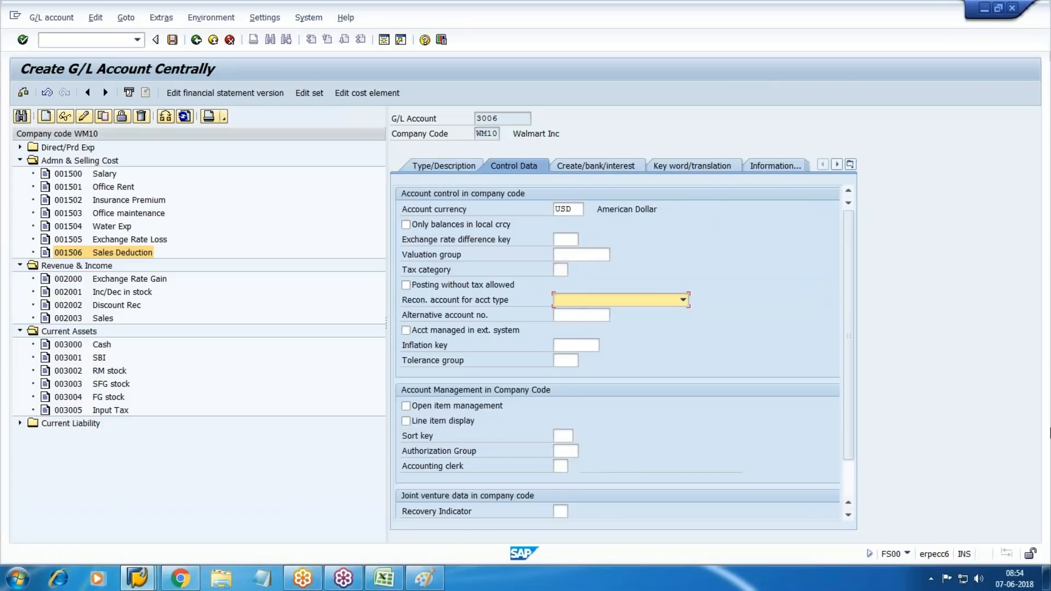
key("c")
key("Tab")
key("Tab")
key("Tab")
key("Tab")
key("Tab")
key("Tab")
key("Tab")
key("shift+Tab")
key("Tab")
key("shift+Tab")
key("space")
key("Tab")
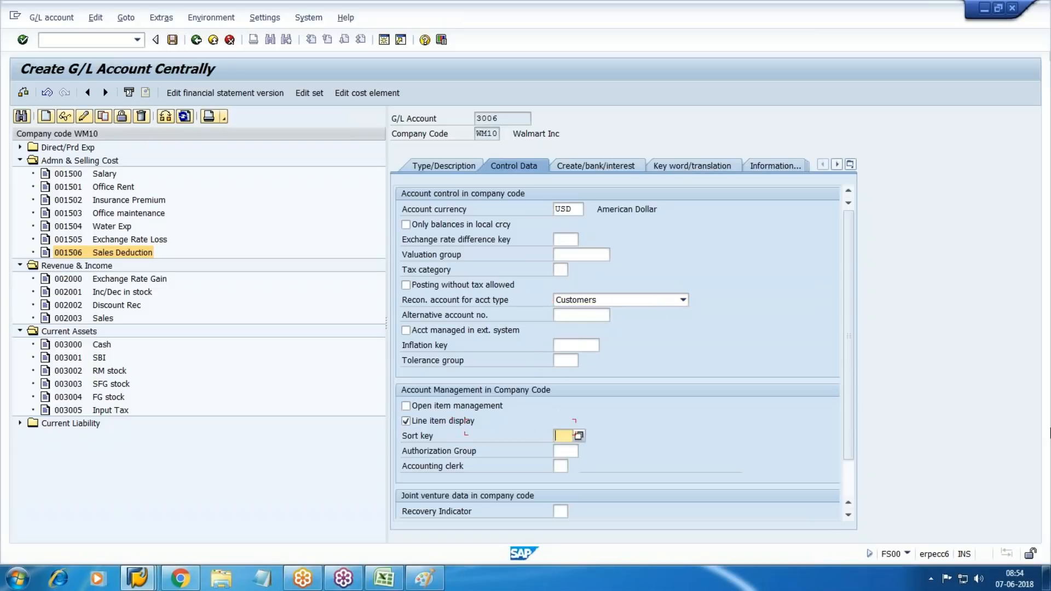
Choose a sort key for account 3006 from the list of assignment number sort keys
type("0")
key("F4")
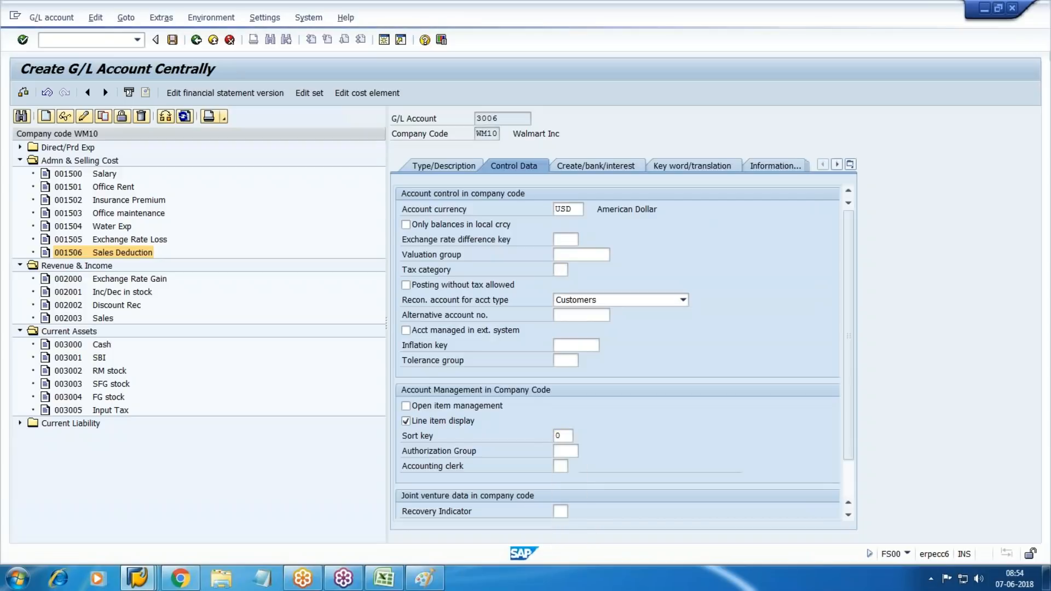
key("Down")
key("Down")
key("Down")
key("Down")
key("Down")
key("Down")
key("Down")
key("Down")
key("Down")
key("Down")
key("Down")
key("Down")
key("Down")
key("Down")
key("Down")
key("Down")
key("Down")
key("Down")
key("Down")
key("Down")
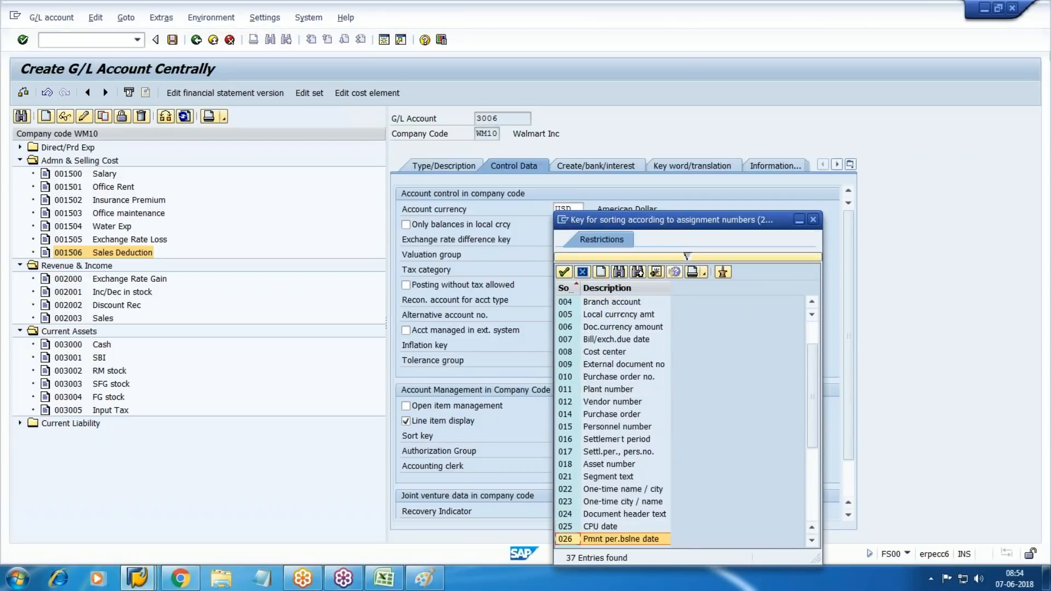
key("Return")
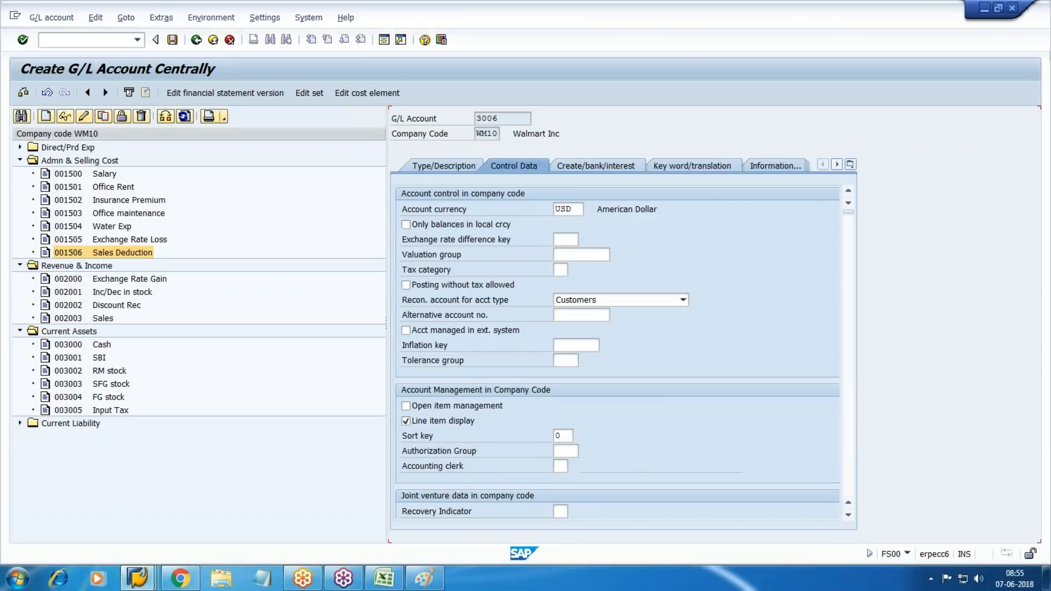
Assign field status group G067, Reconciliation accounts, to account 3006 and save the account
left_click(572, 164)
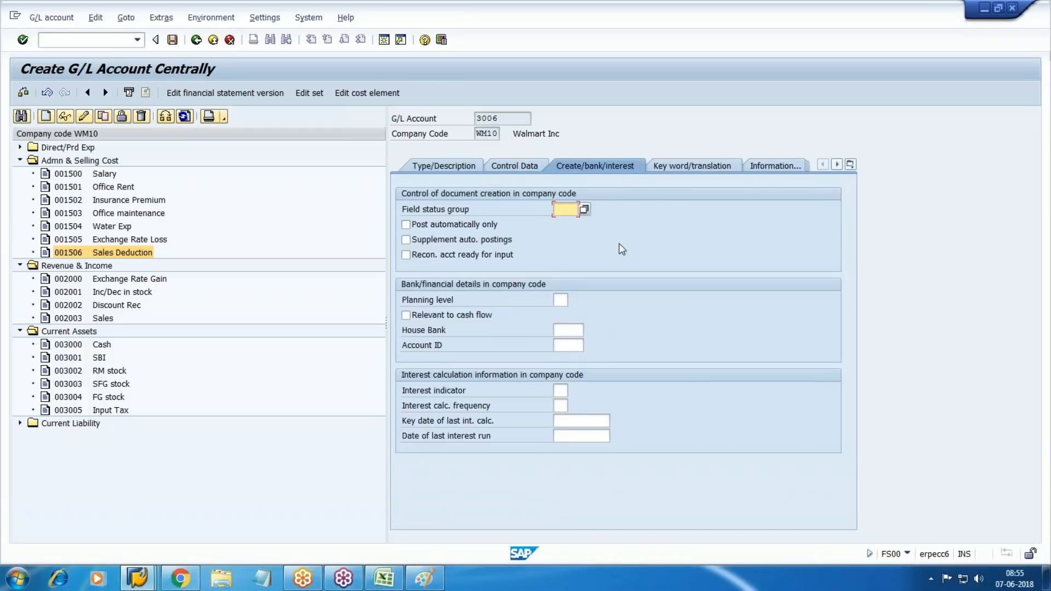
left_click(585, 209)
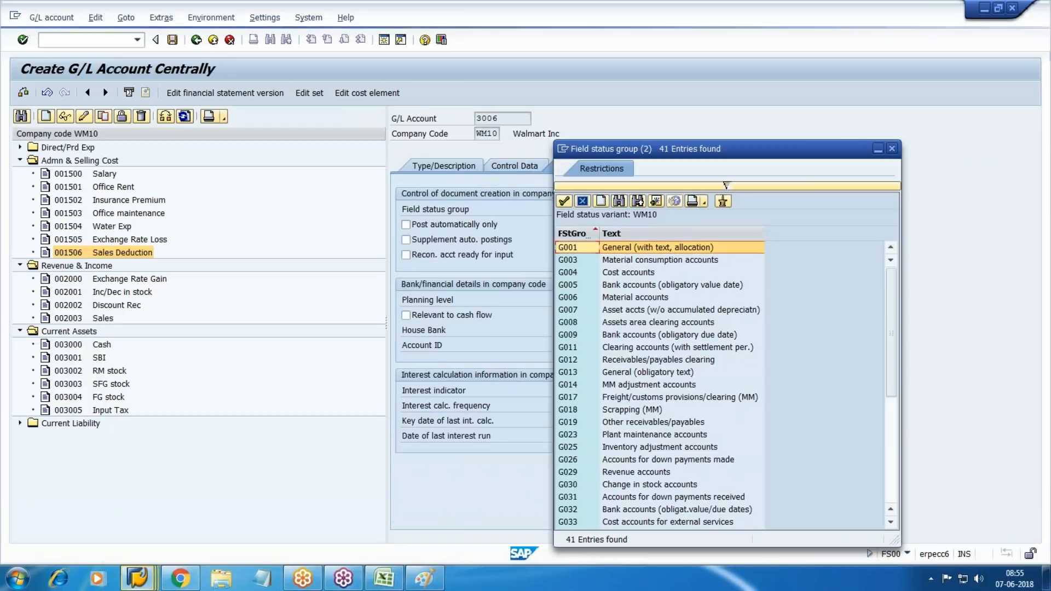
scroll(590, 323, "down", 3)
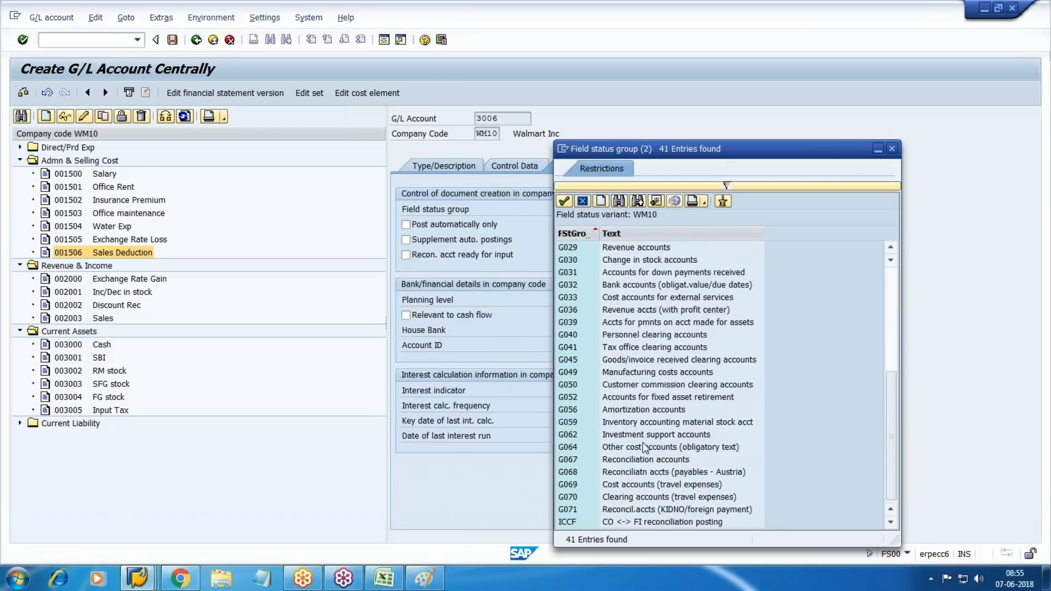
double_click(612, 461)
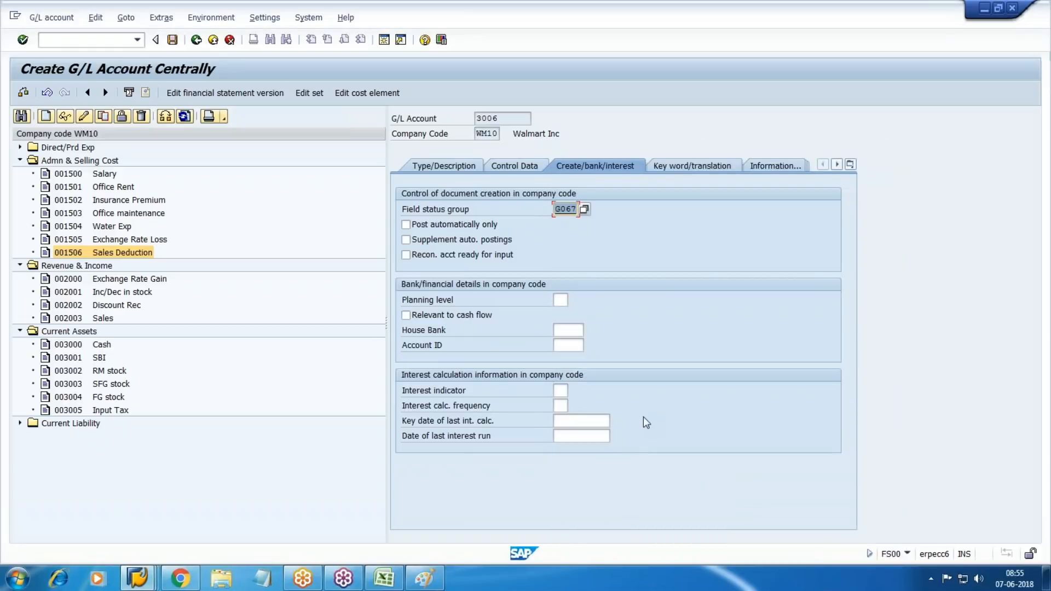
left_click(172, 40)
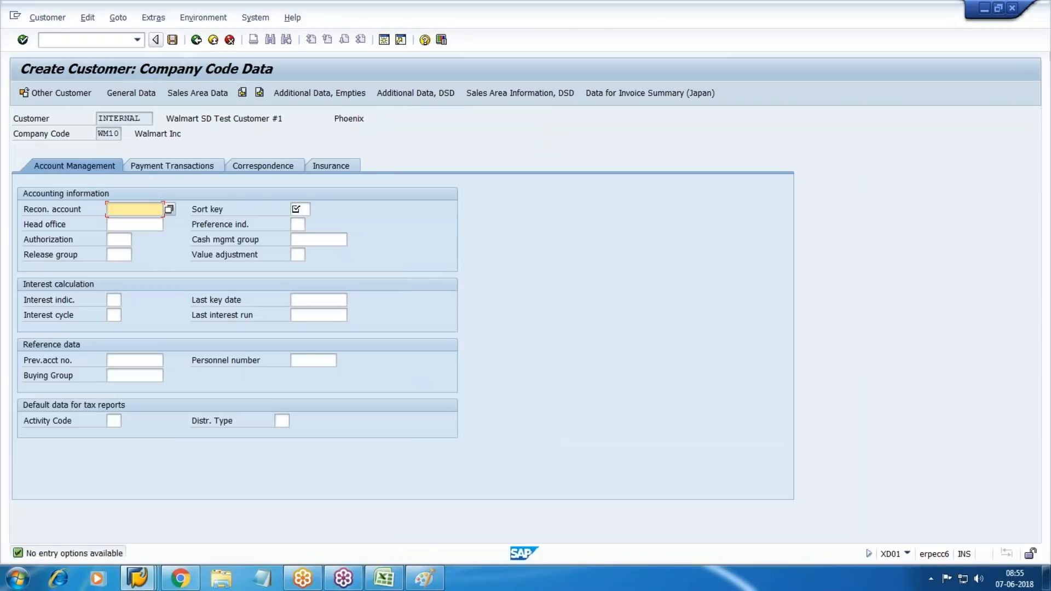
Assign reconciliation account 3006, Accounts Rcvbl, in the new customer's company code data
key("F4")
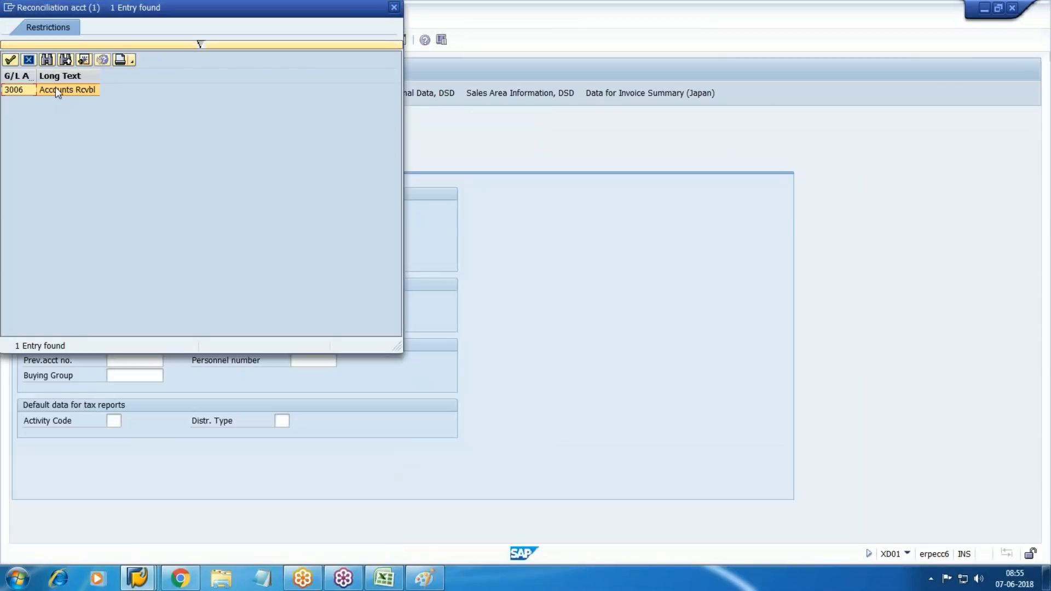
double_click(54, 87)
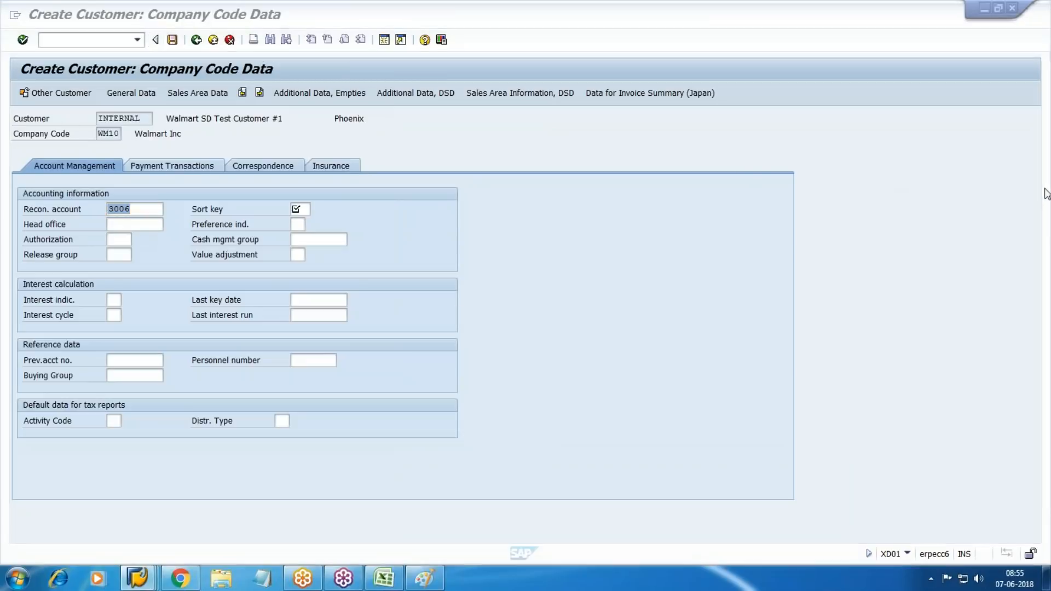
left_click(953, 203)
left_click_drag(553, 200, 573, 199)
mouse_move(559, 224)
left_mouse_down()
mouse_move(595, 243)
mouse_move(650, 193)
mouse_move(731, 219)
mouse_move(701, 234)
left_mouse_up()
mouse_move(737, 191)
left_mouse_down()
mouse_move(746, 221)
mouse_move(816, 202)
mouse_move(880, 223)
mouse_move(876, 193)
left_mouse_up()
mouse_move(889, 176)
left_mouse_down()
mouse_move(896, 211)
mouse_move(927, 178)
mouse_move(961, 189)
mouse_move(968, 171)
mouse_move(970, 211)
left_mouse_up()
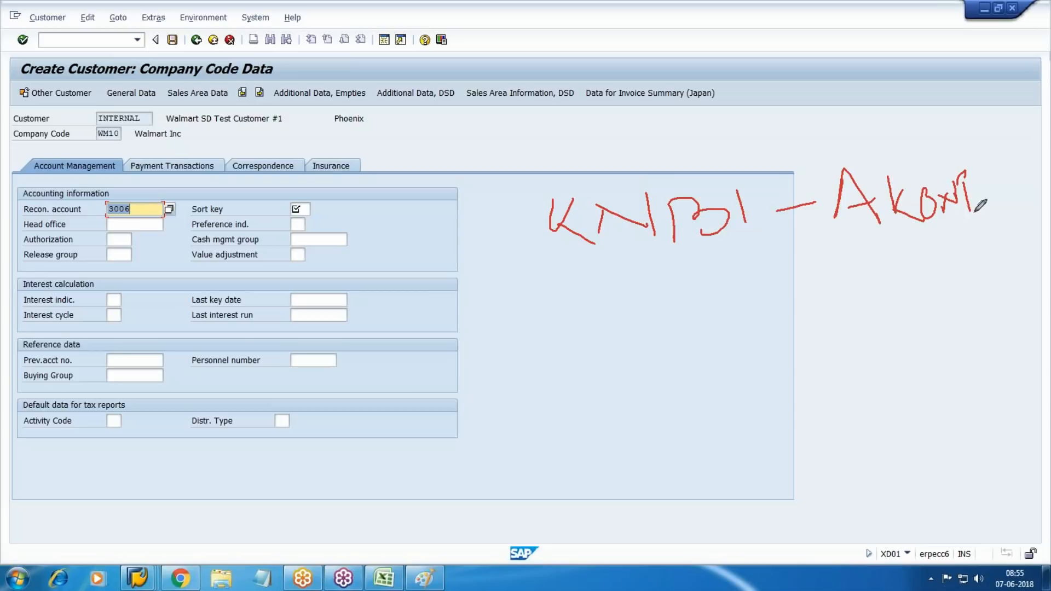
left_click_drag(570, 286, 573, 331)
left_click_drag(614, 286, 611, 319)
mouse_move(634, 297)
left_mouse_down()
mouse_move(613, 315)
mouse_move(655, 332)
left_mouse_up()
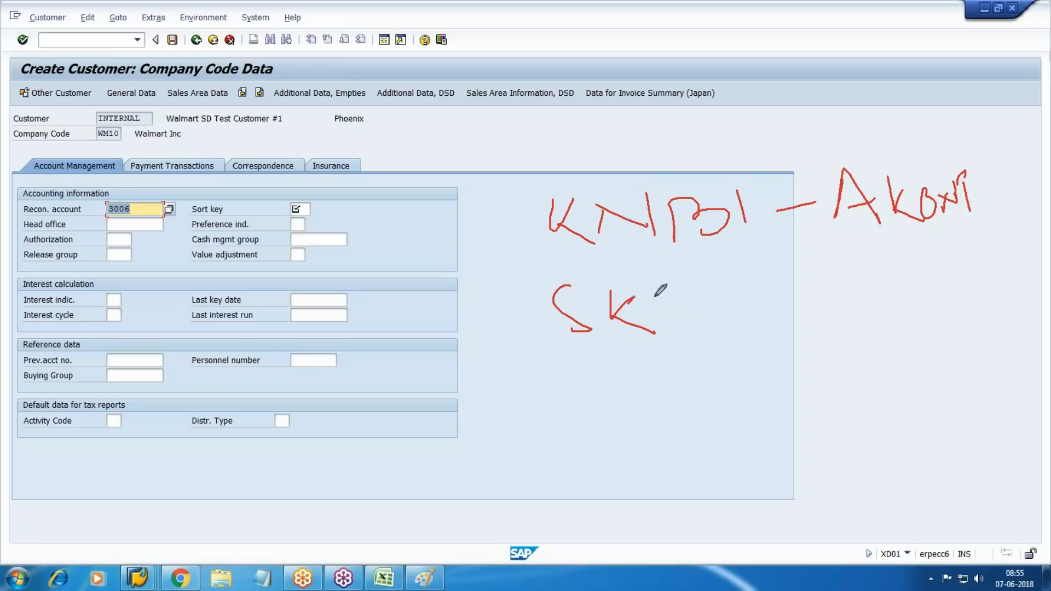
mouse_move(660, 290)
left_mouse_down()
mouse_move(665, 327)
mouse_move(682, 306)
mouse_move(671, 325)
left_mouse_up()
left_click_drag(715, 274, 724, 324)
left_click_drag(774, 299, 825, 286)
mouse_move(875, 256)
left_mouse_down()
mouse_move(854, 302)
mouse_move(904, 301)
mouse_move(903, 280)
left_mouse_up()
mouse_move(907, 255)
left_mouse_down()
mouse_move(913, 316)
mouse_move(913, 298)
mouse_move(951, 331)
left_mouse_up()
left_click_drag(940, 300, 940, 311)
mouse_move(968, 274)
left_mouse_down()
mouse_move(968, 301)
mouse_move(981, 291)
mouse_move(1021, 314)
left_mouse_up()
left_click(1039, 171)
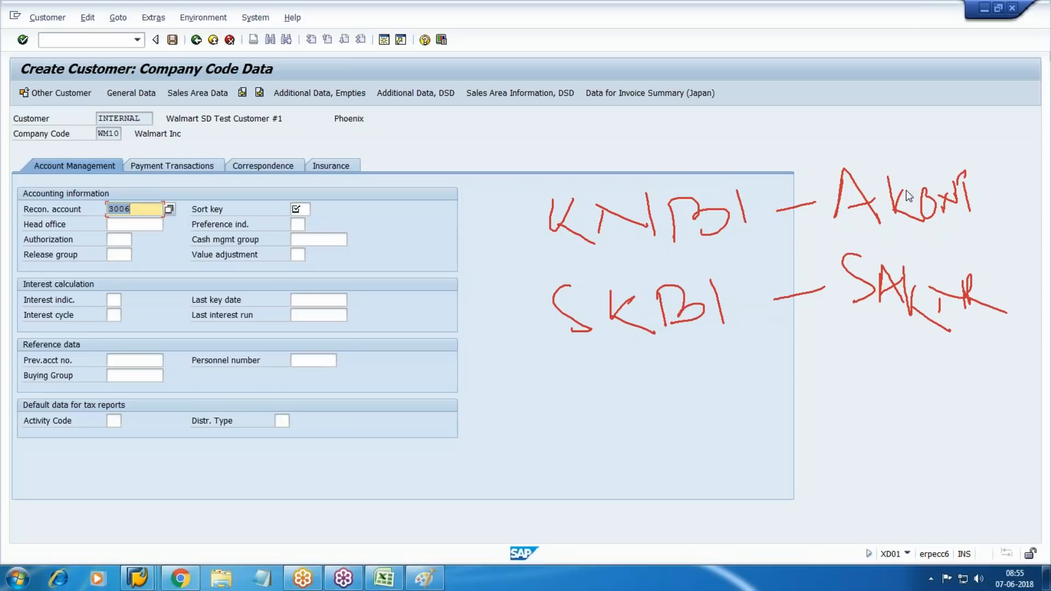
left_click(957, 192)
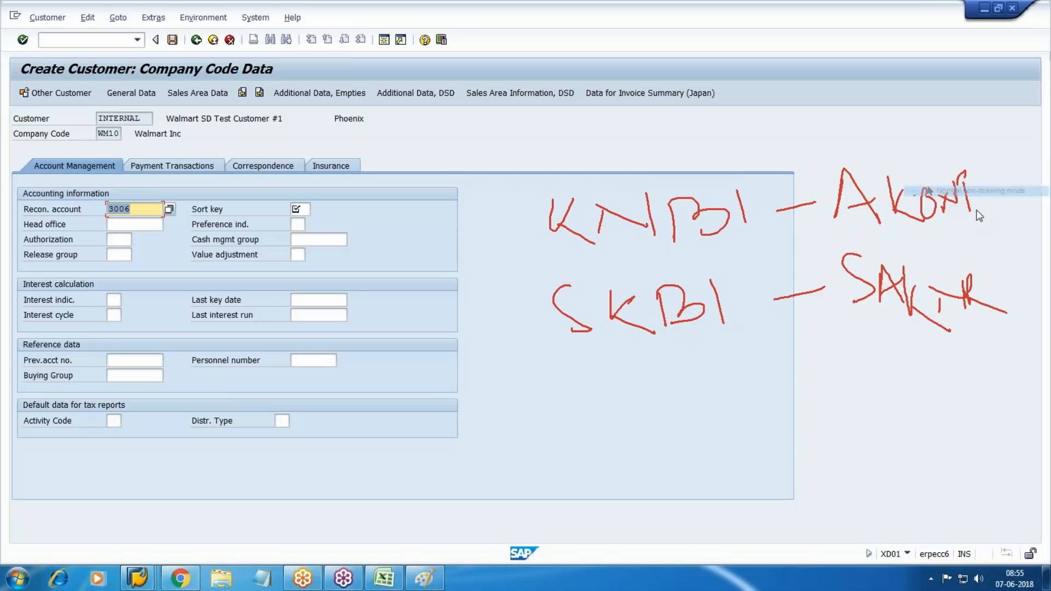
Look up the technical information of the reconciliation account field and display the definition of its table, KNB1
left_click(137, 212)
key("Return")
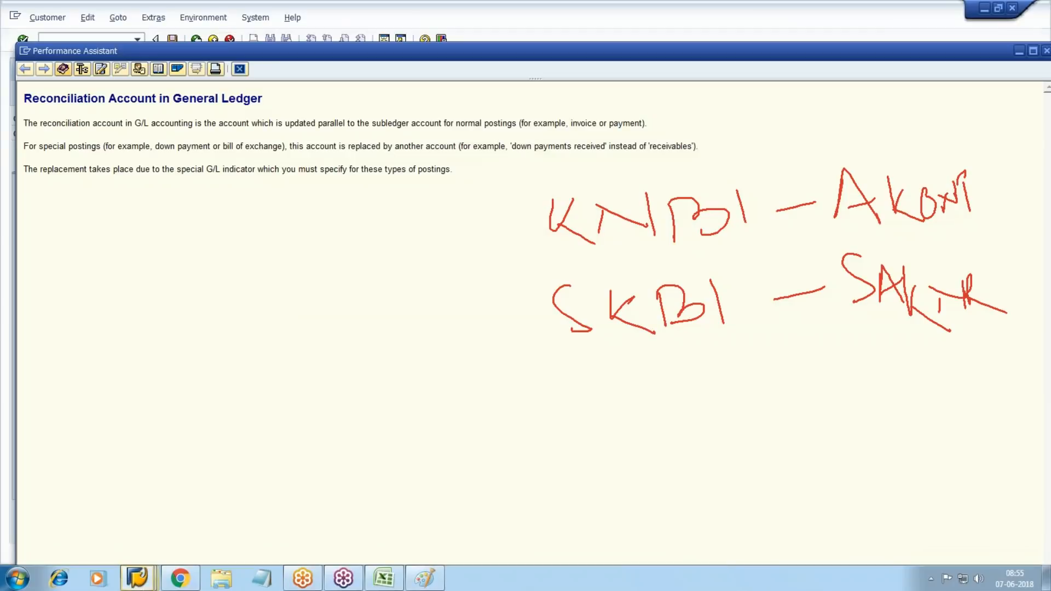
left_click(82, 68)
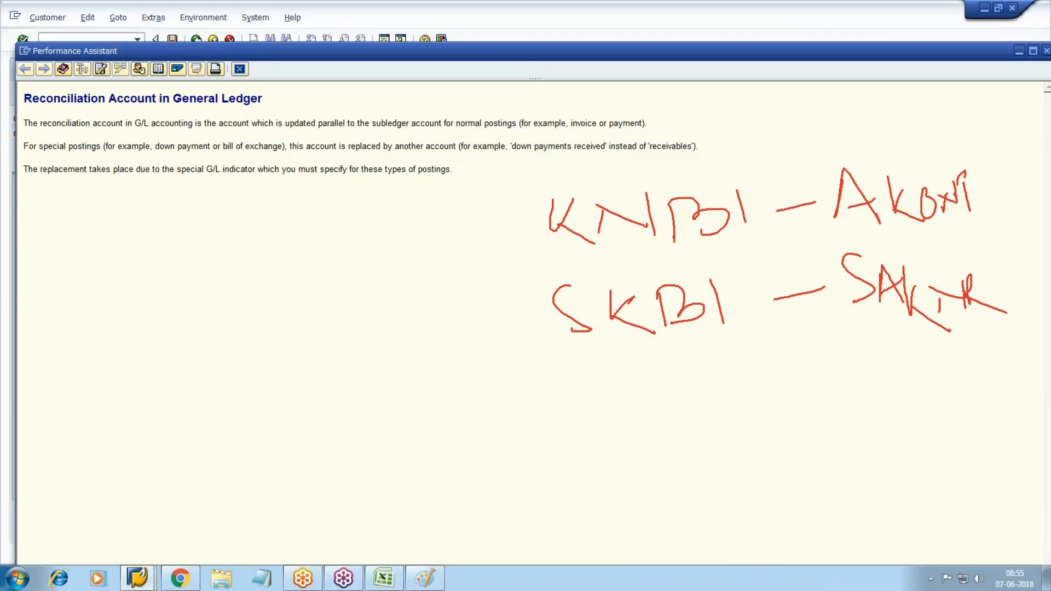
left_click(183, 383)
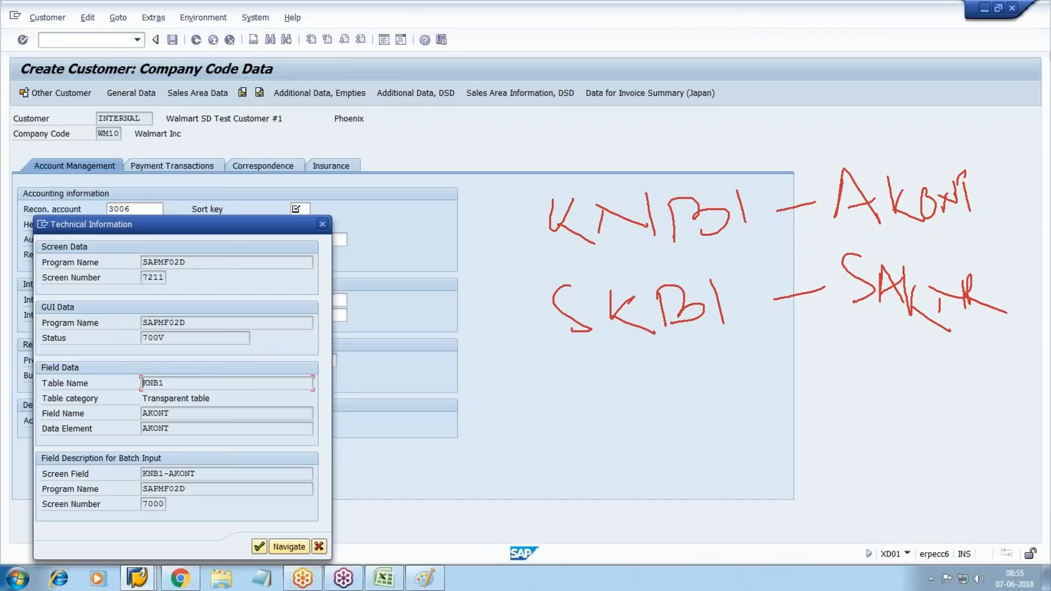
double_click(155, 384)
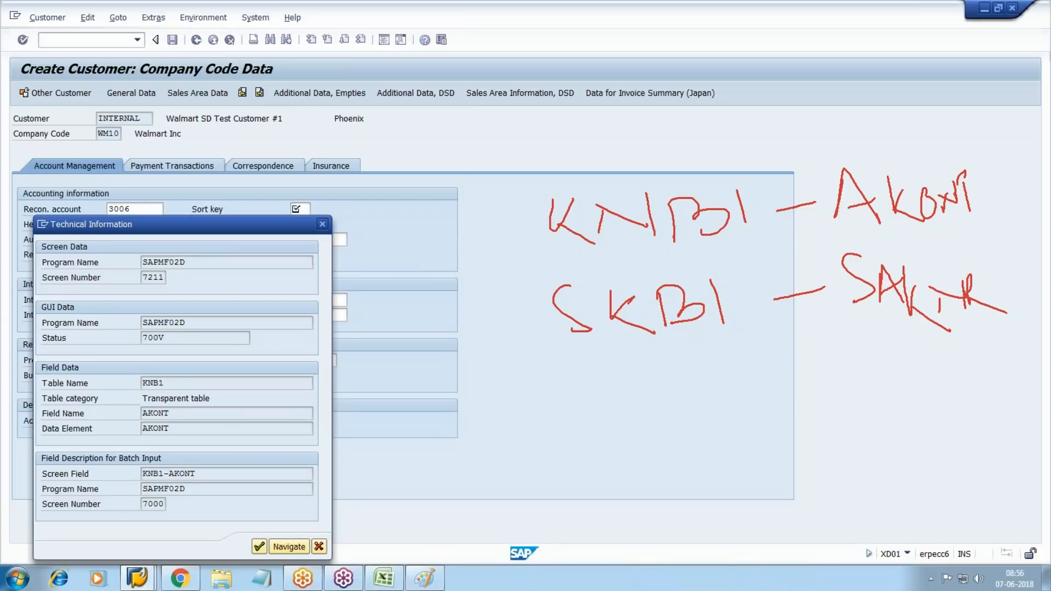
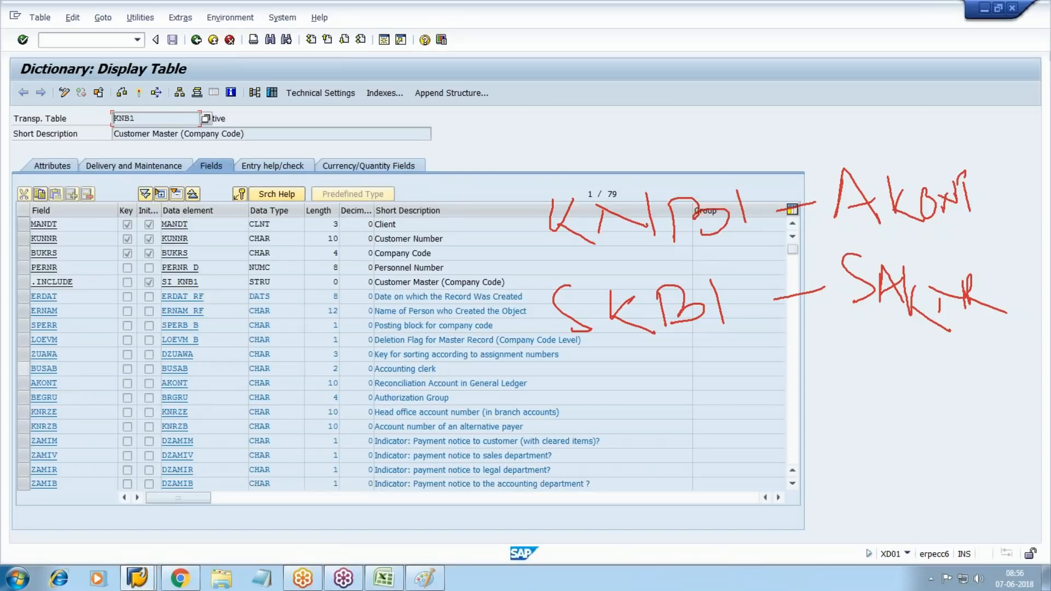
Examine the foreign key and check table of field AKONT, then return to the customer's company code data
left_click(19, 383)
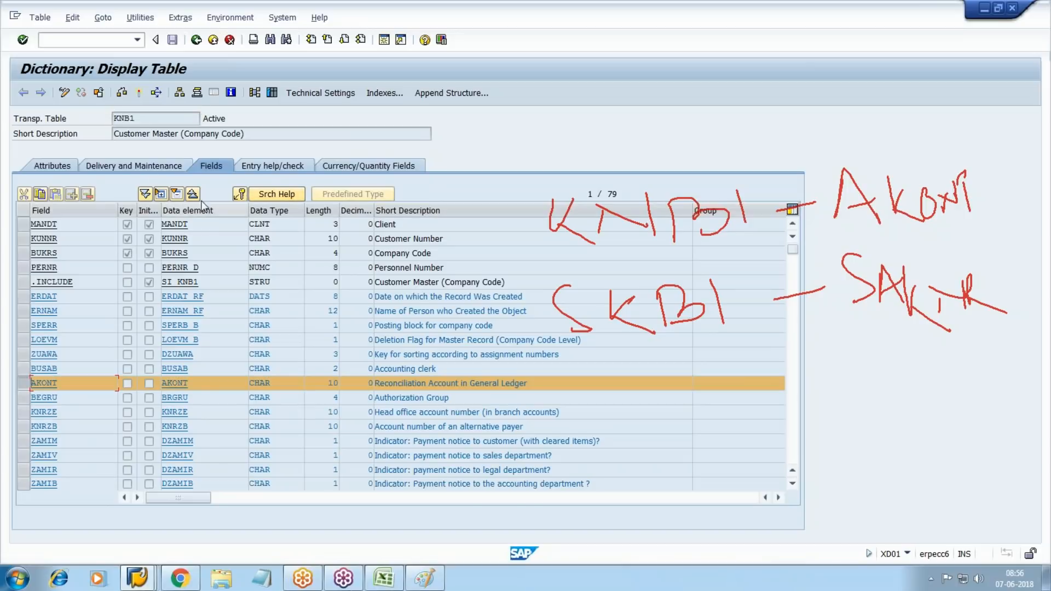
left_click(240, 194)
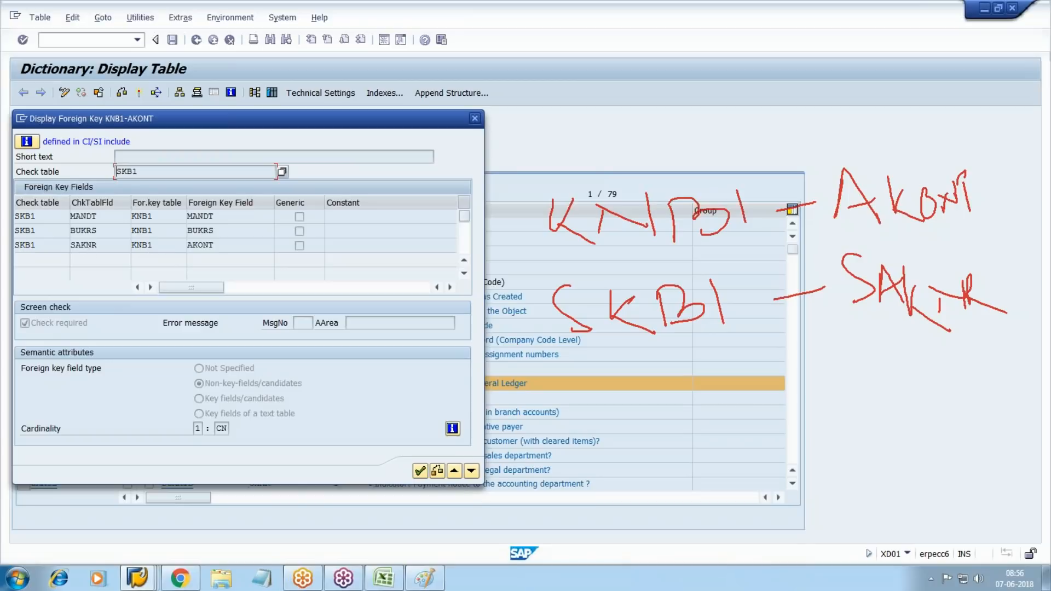
left_click(475, 118)
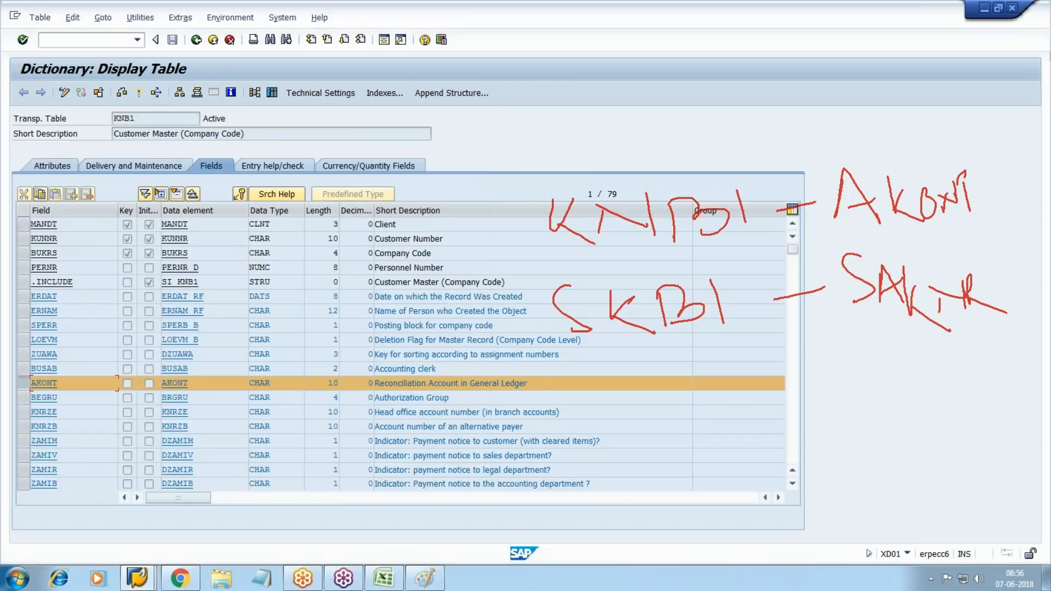
left_click(231, 39)
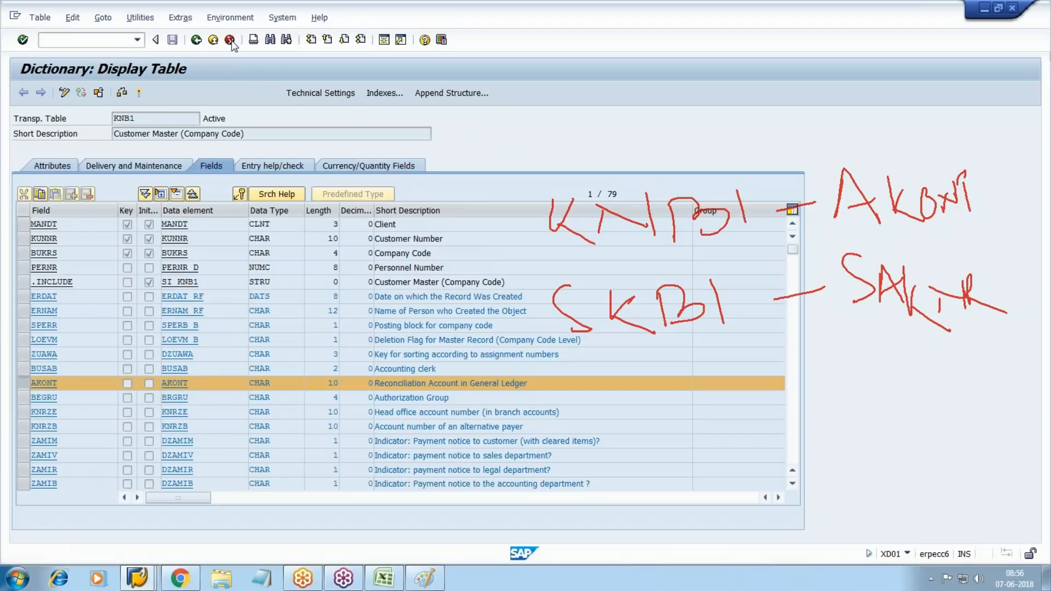
left_click(323, 224)
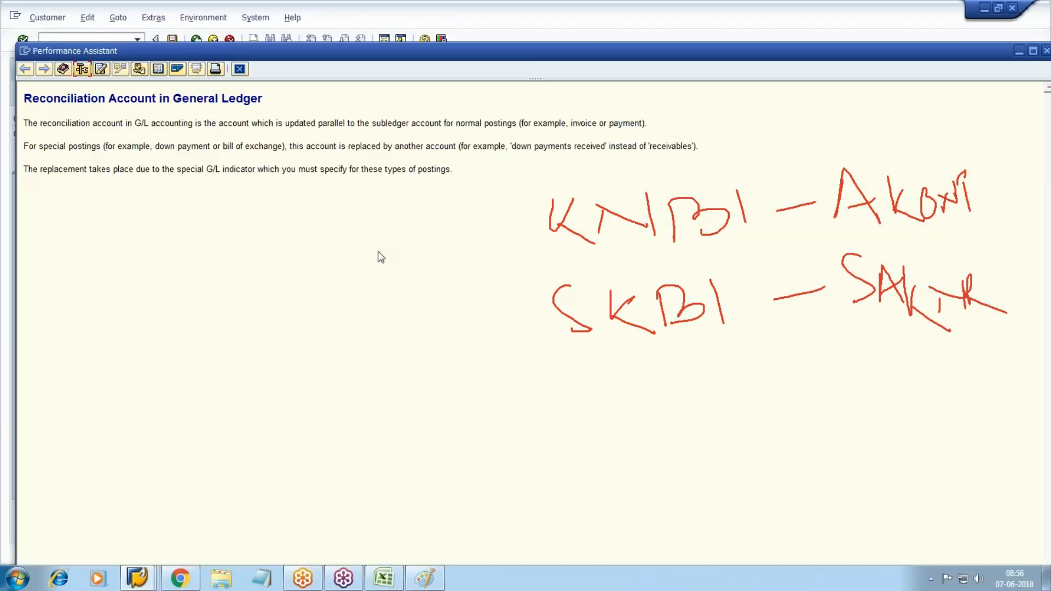
left_click(239, 69)
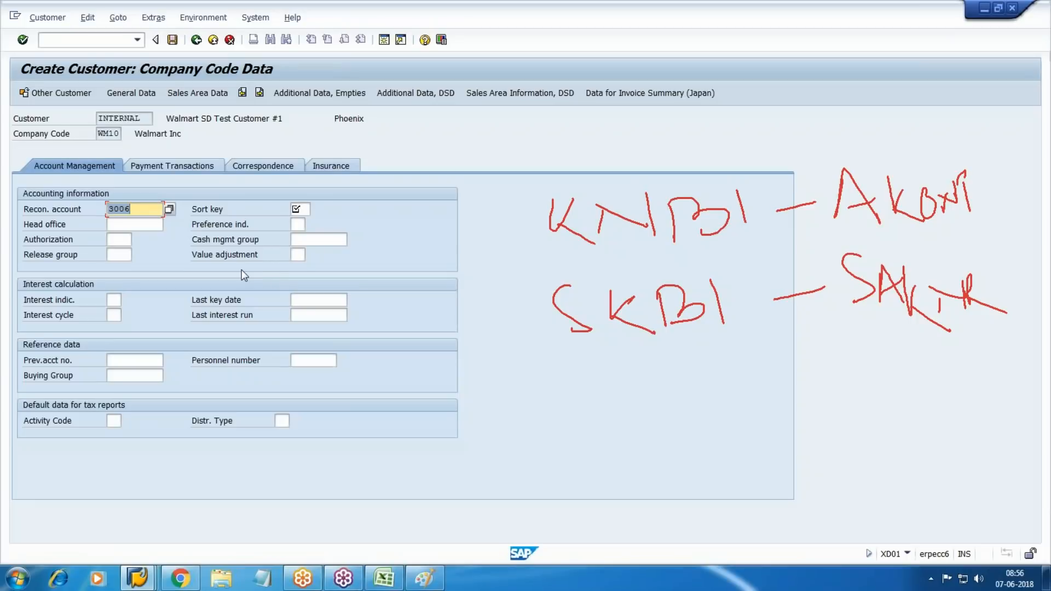
Set the sort key to 031 in the customer's account management data
left_click(1044, 169)
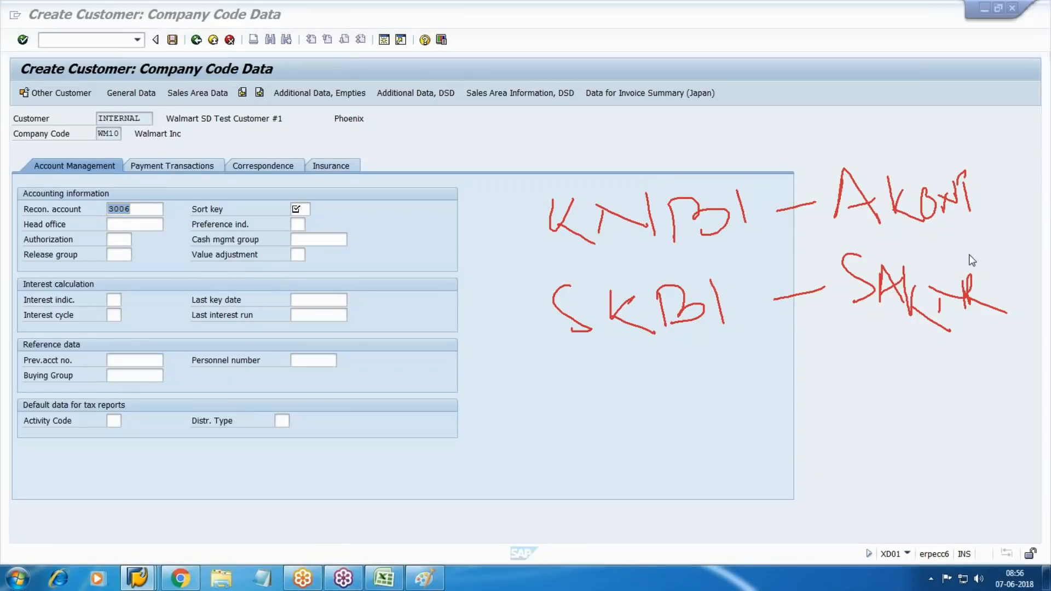
key("Escape")
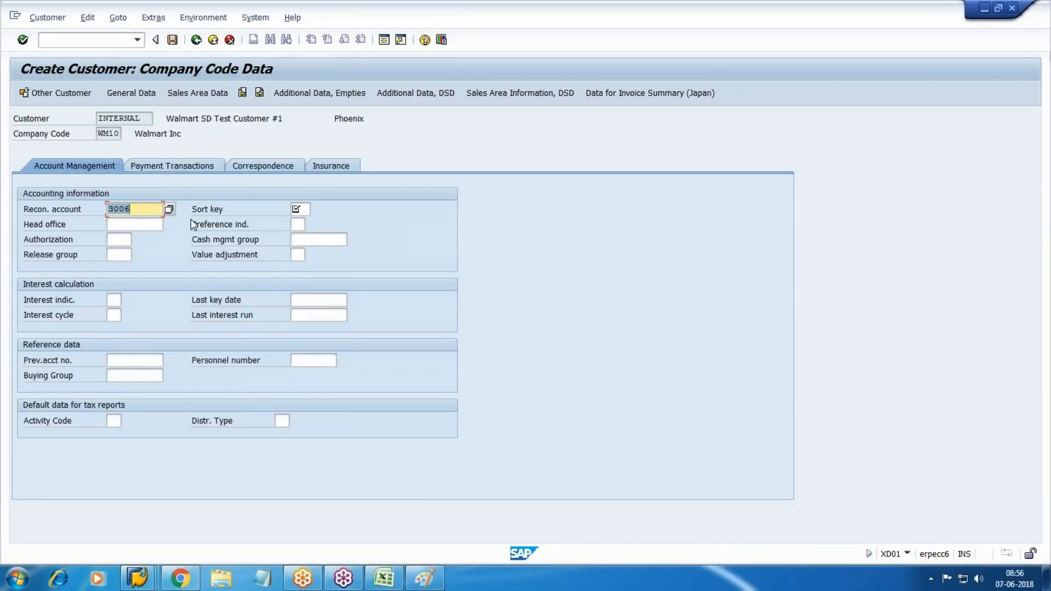
left_click(300, 209)
type("031")
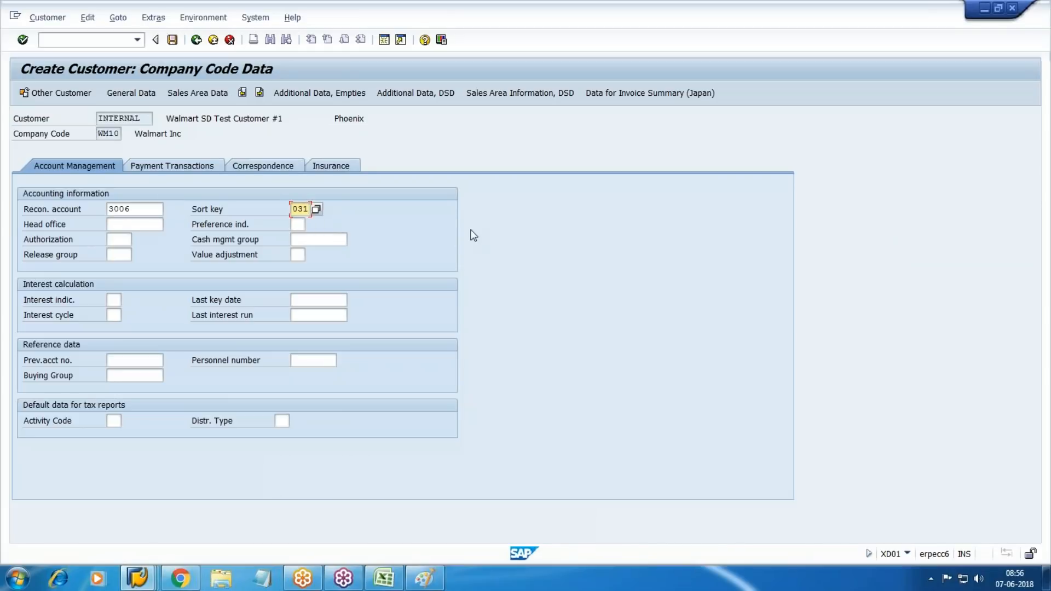
Assign terms of payment ZWM1 in the customer's company code payment transactions
left_click(193, 165)
key("Tab")
key("shift+Tab")
key("F4")
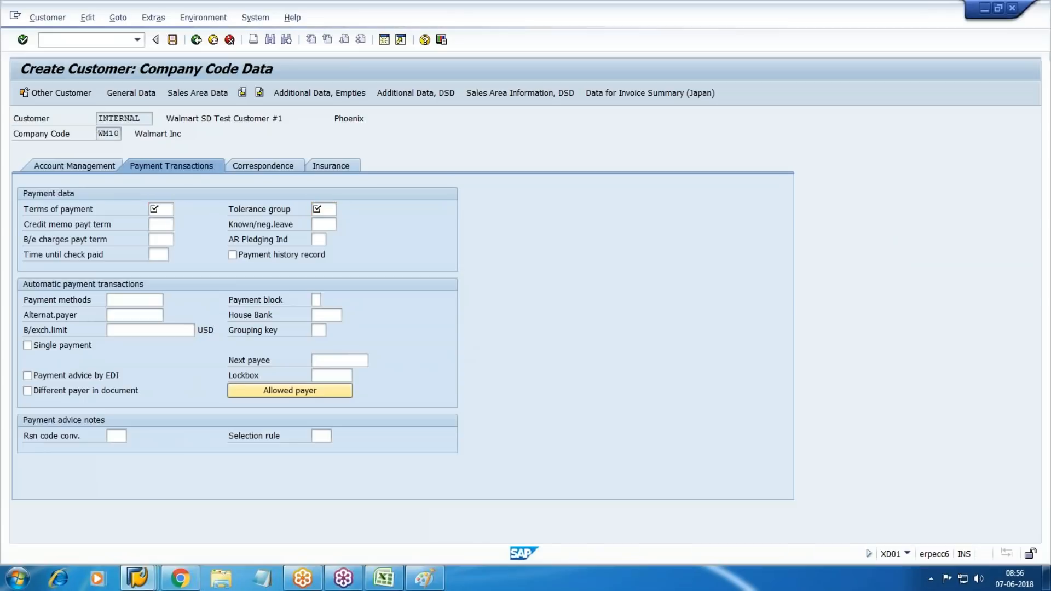
key("ctrl+f")
type("zwm1")
key("Return")
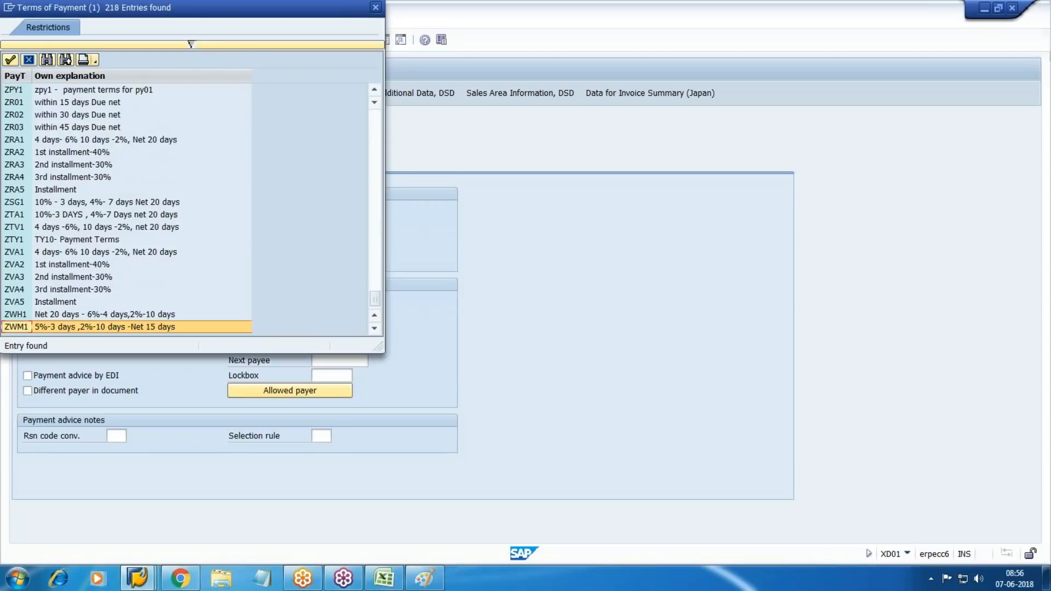
key("Return")
Assign tolerance group WMDO, Domestic customers/Vendor, to the customer's payment data
key("Tab")
key("F4")
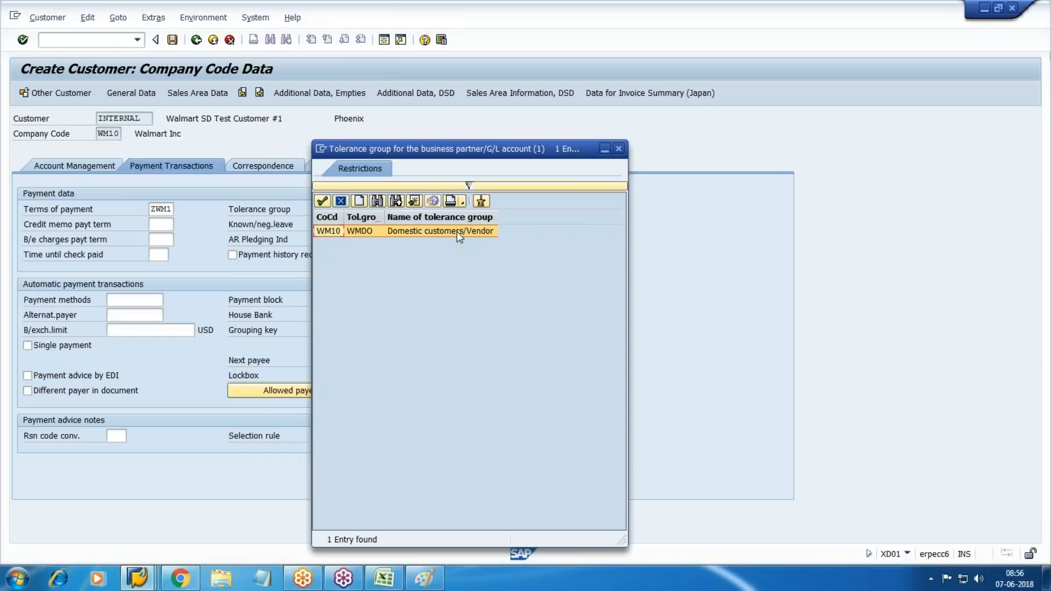
double_click(457, 232)
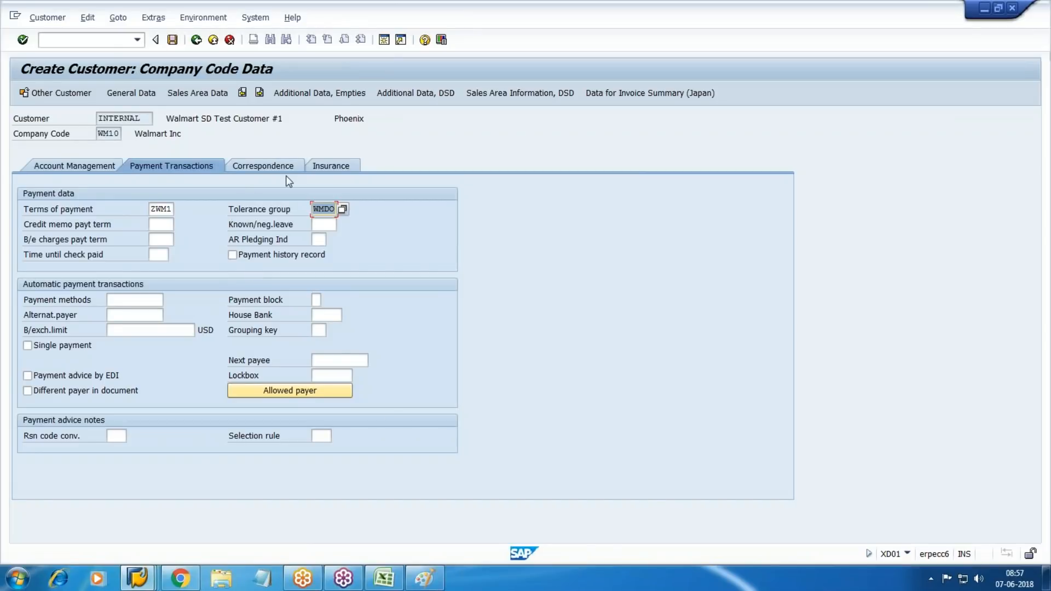
In the customer's sales area data, set the customer pricing procedure to 1, Standard
left_click(197, 94)
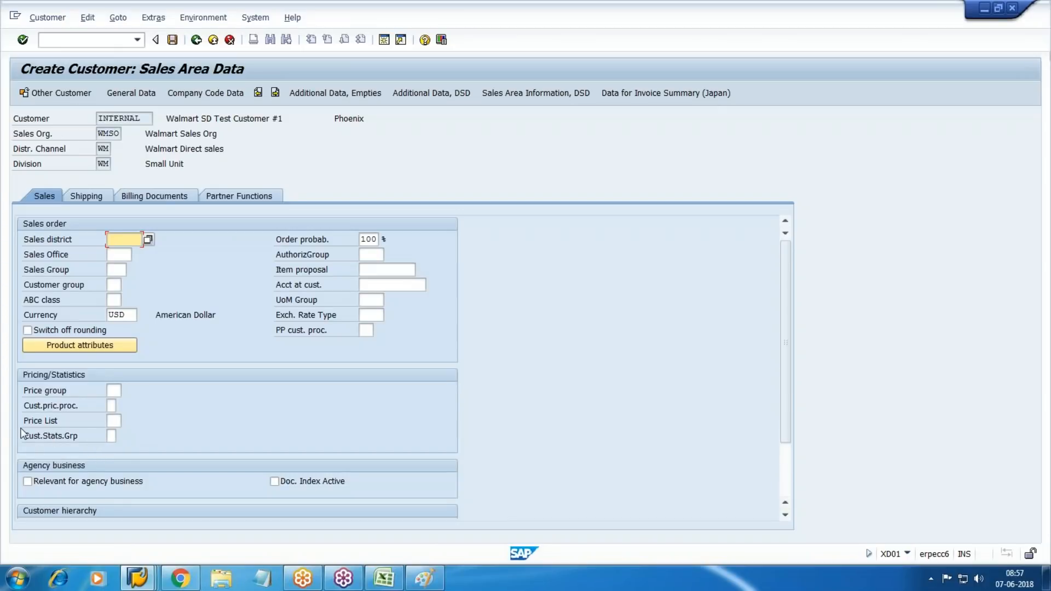
left_click(112, 406)
left_click(122, 407)
key("Down")
key("Down")
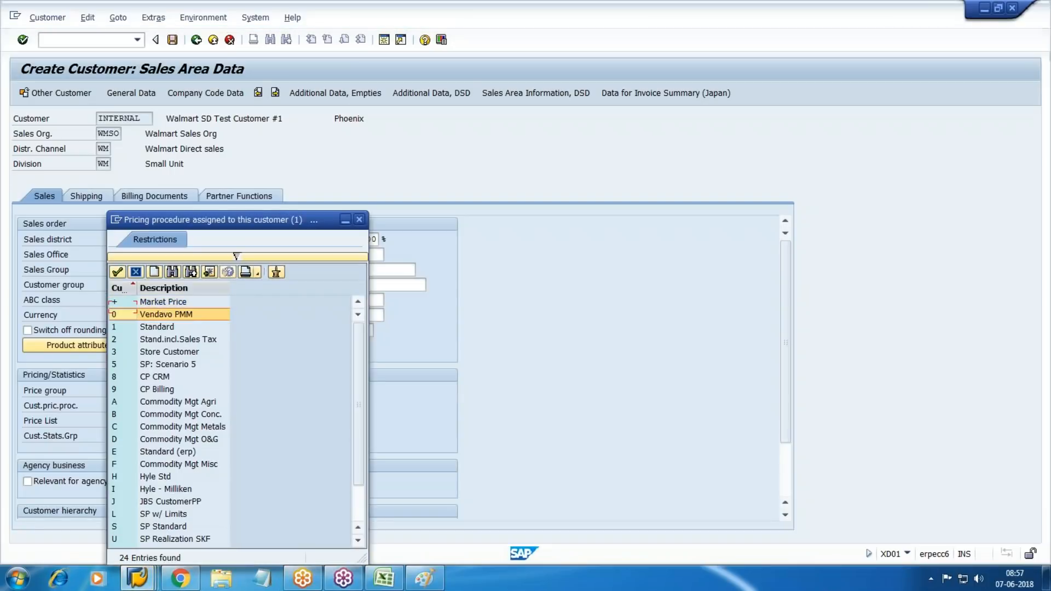
key("Return")
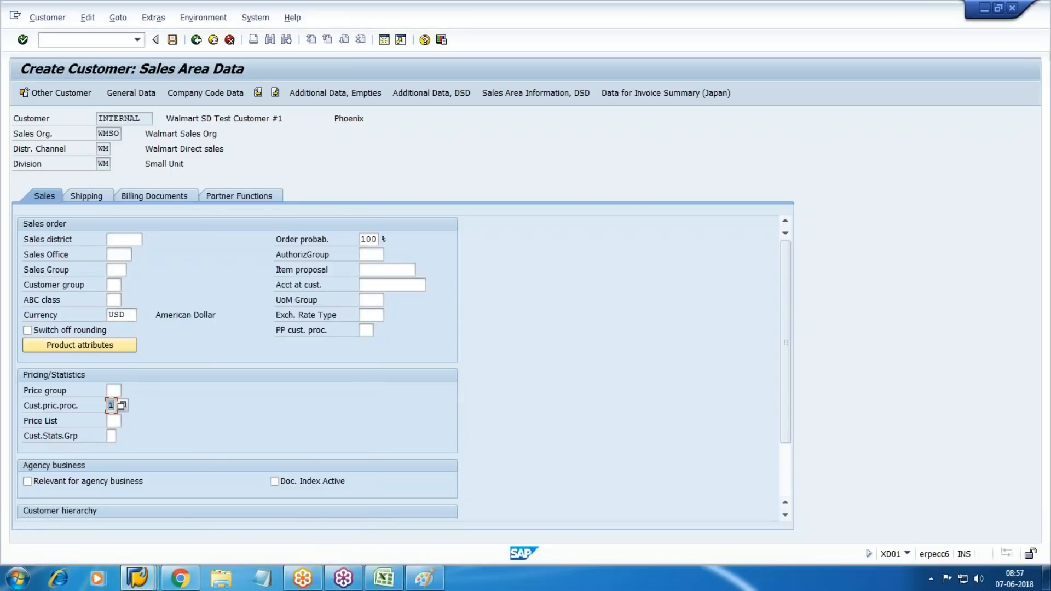
In the shipping data, set delivery priority 02 and shipping condition 01, As soon as possible
left_click(92, 198)
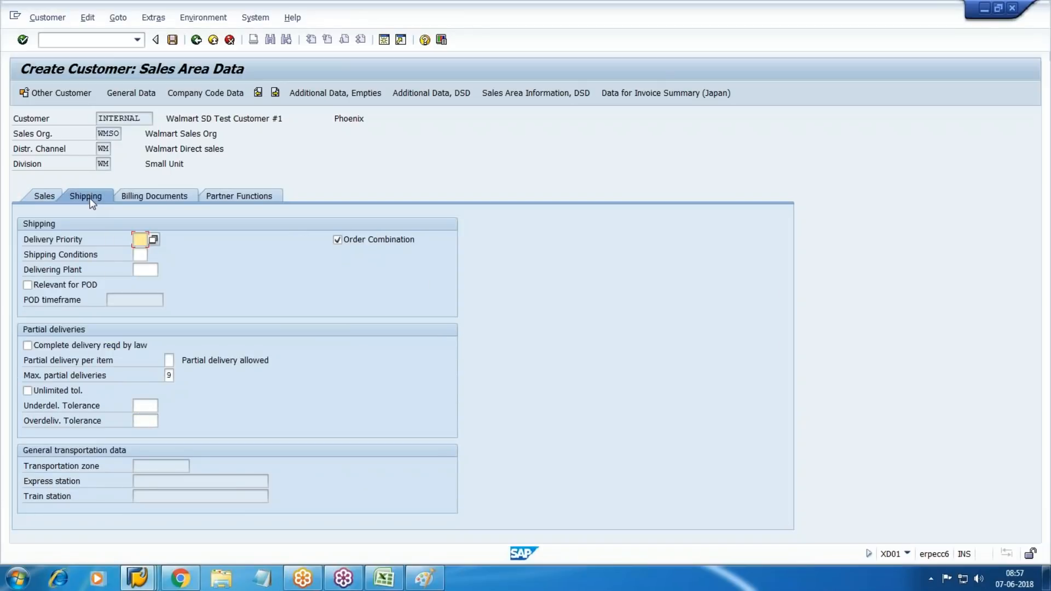
key("F4")
key("Down")
key("Return")
left_click(140, 254)
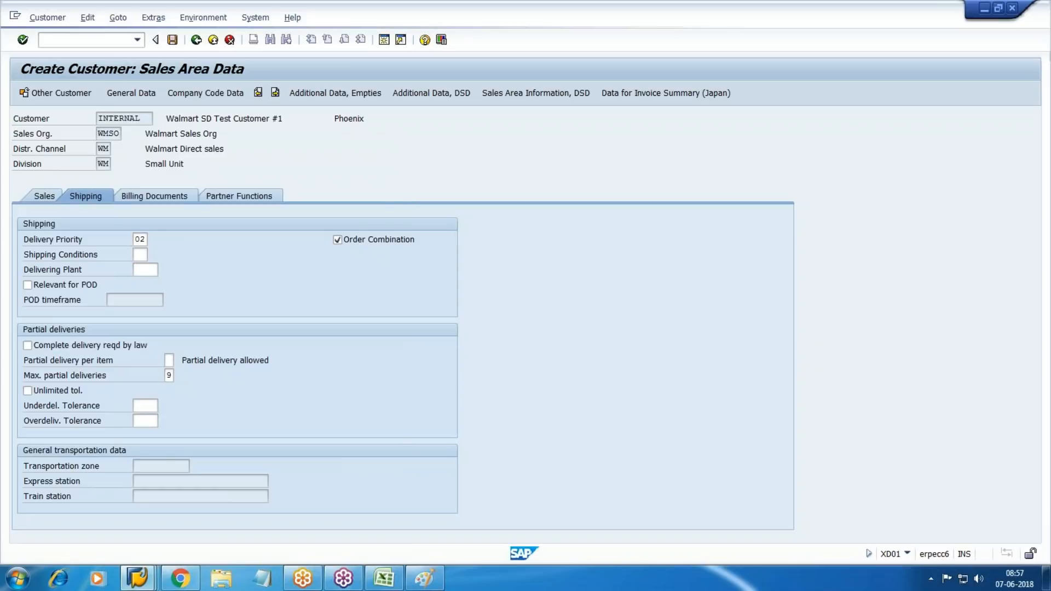
key("F4")
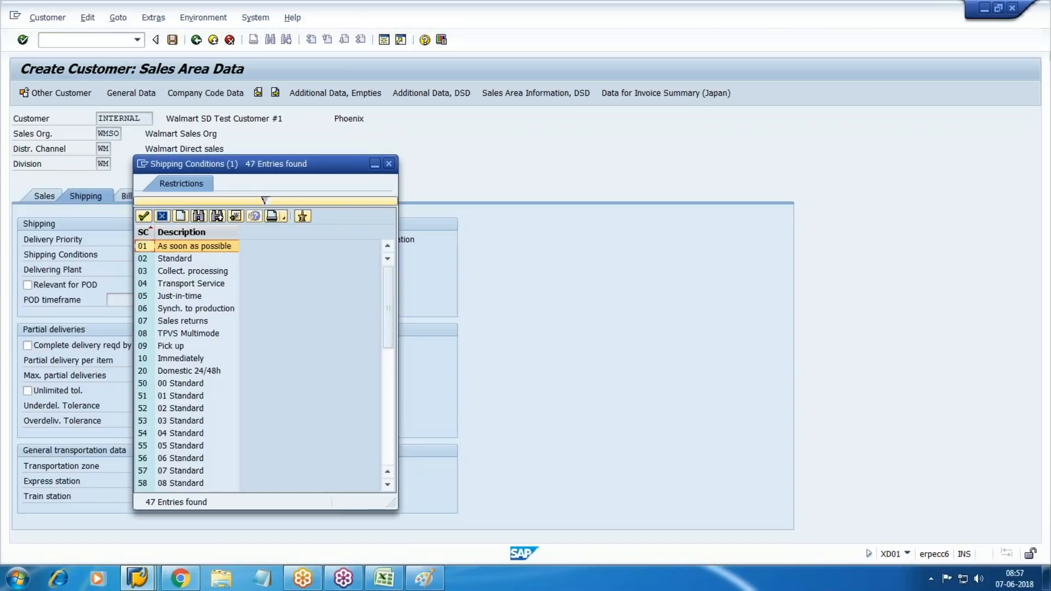
key("Return")
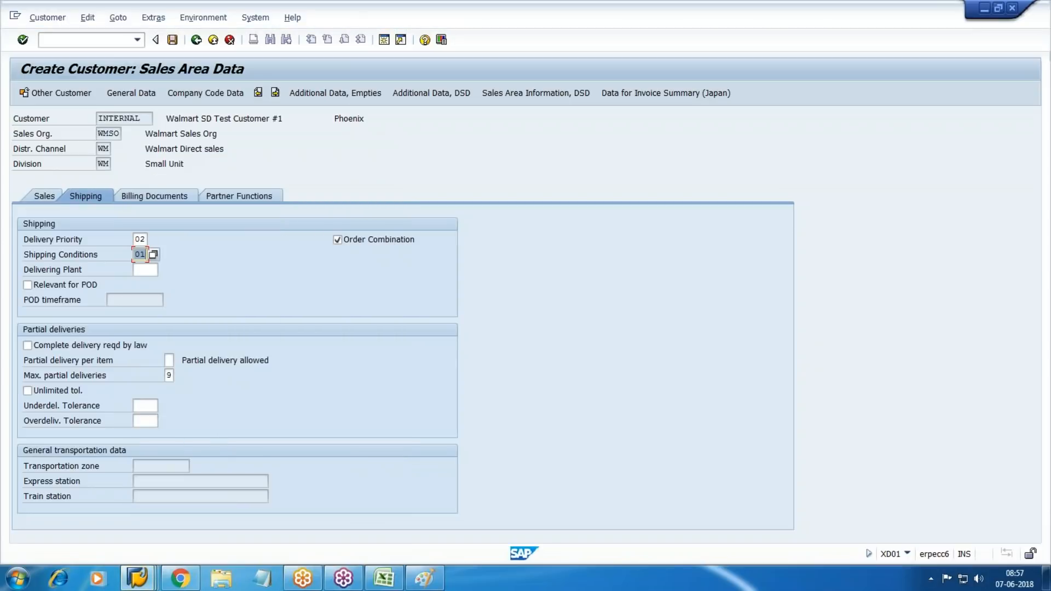
Set the customer's delivering plant to WM1 in the shipping data
left_click(145, 270)
type("WM1")
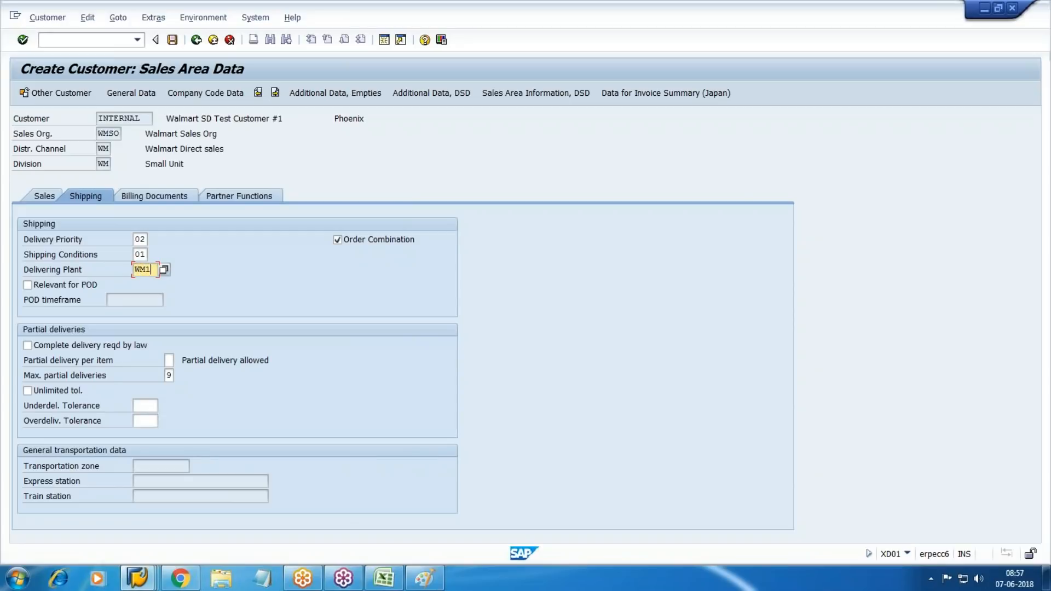
key("Tab")
key("Tab")
key("Tab")
key("Tab")
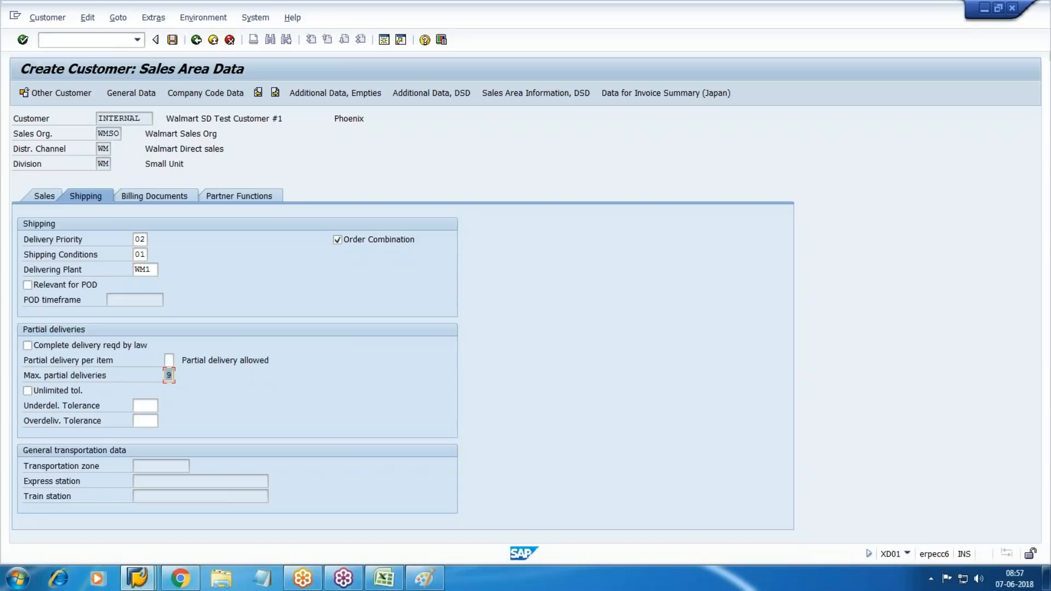
Enable price determination in the customer's billing document data
left_click(151, 195)
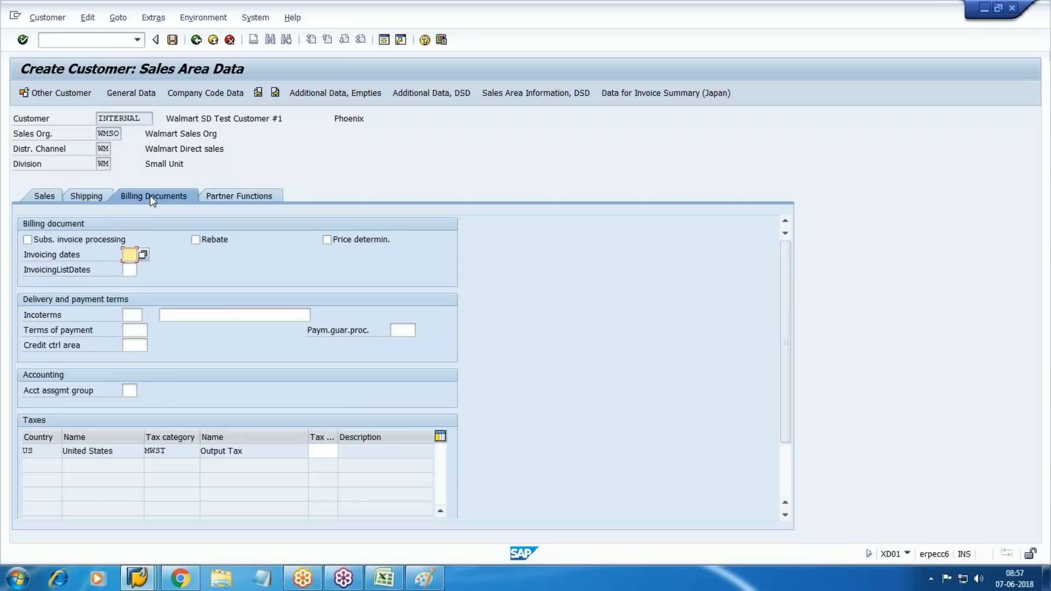
left_click(353, 238)
key("Tab")
key("Tab")
key("Tab")
key("Tab")
key("shift+Tab")
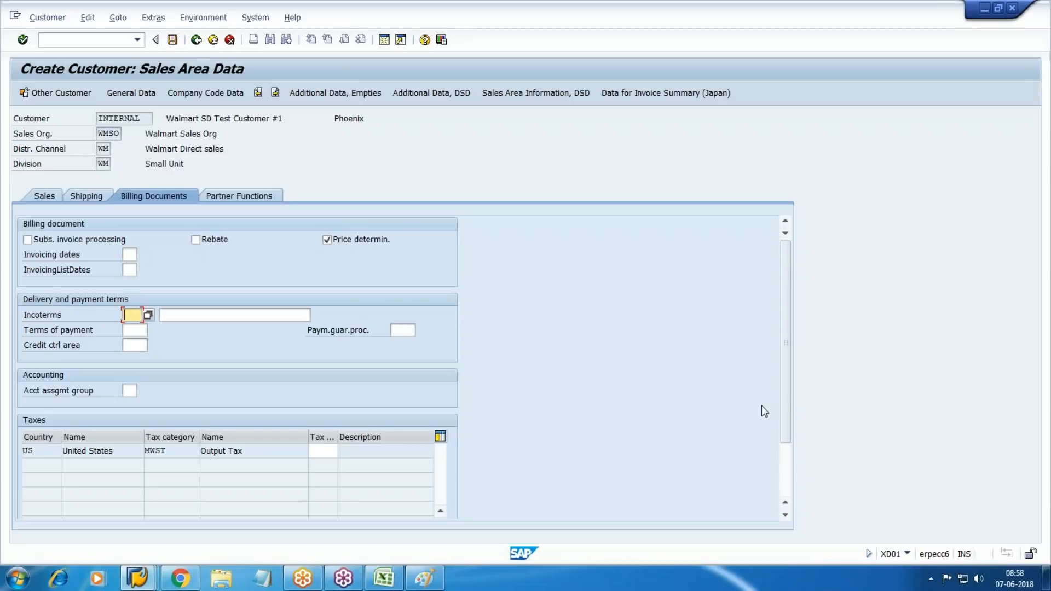
Set the billing Incoterms to EXW, From plant, and the terms of payment to 0001
left_click(148, 315)
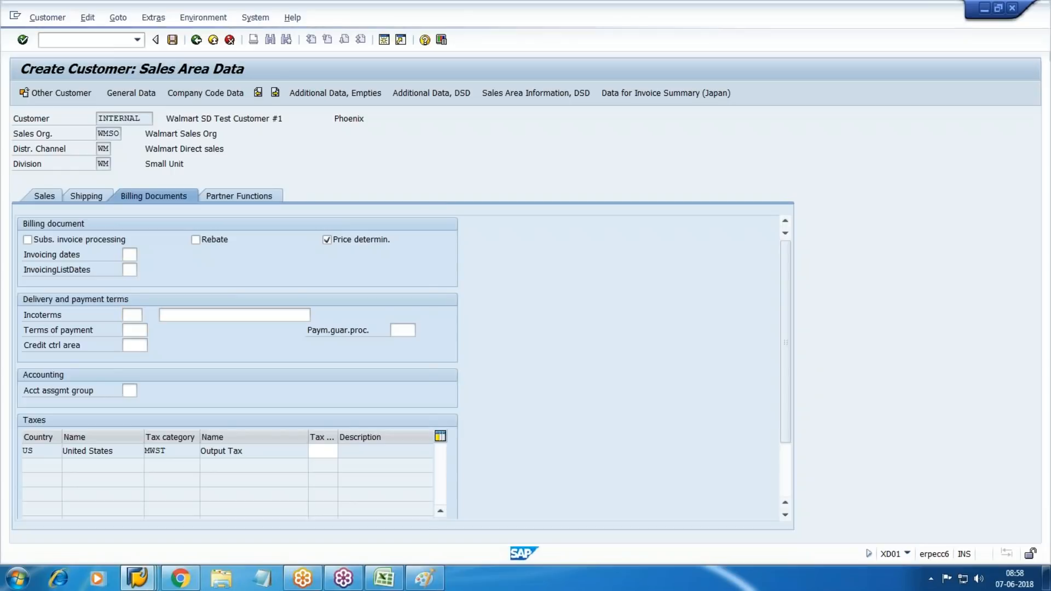
double_click(175, 428)
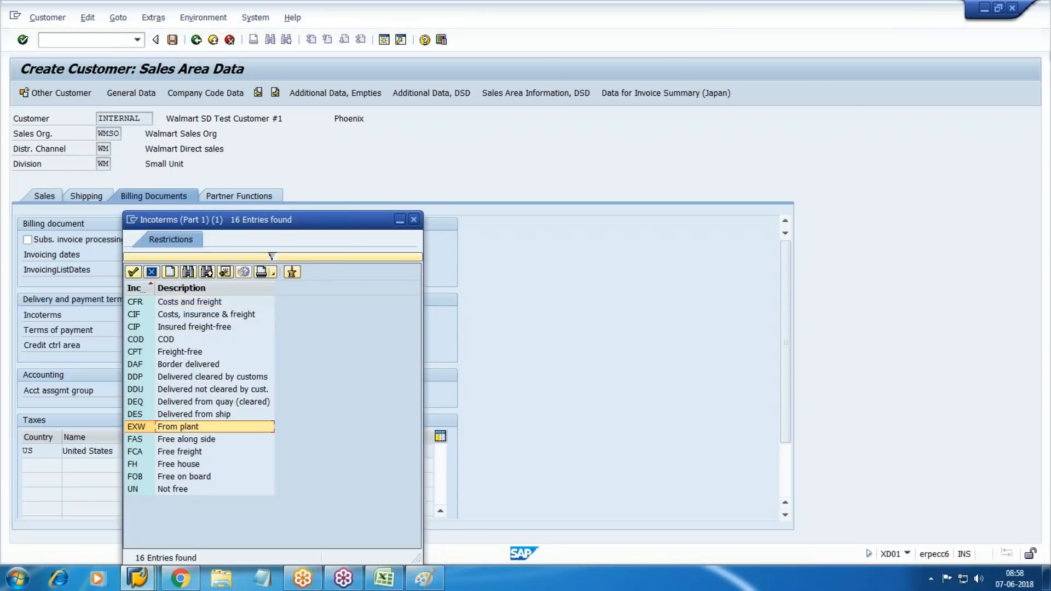
key("Tab")
key("Tab")
type("0001")
key("Tab")
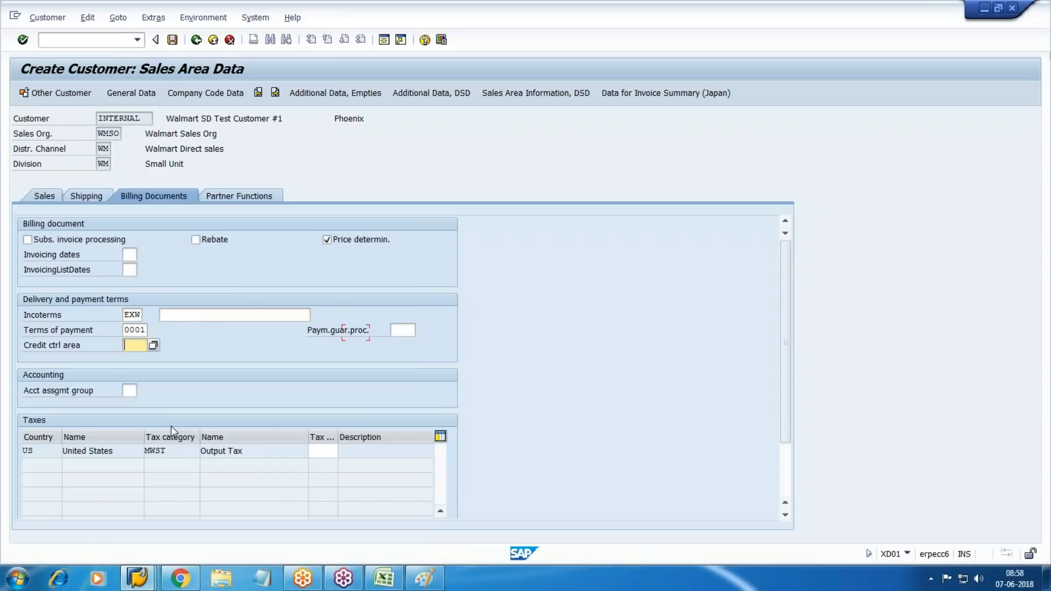
Open an additional session, run transaction VKOA, and display the customer group/material group account assignment table
key("shift+Tab")
key("Tab")
key("Tab")
left_click(384, 40)
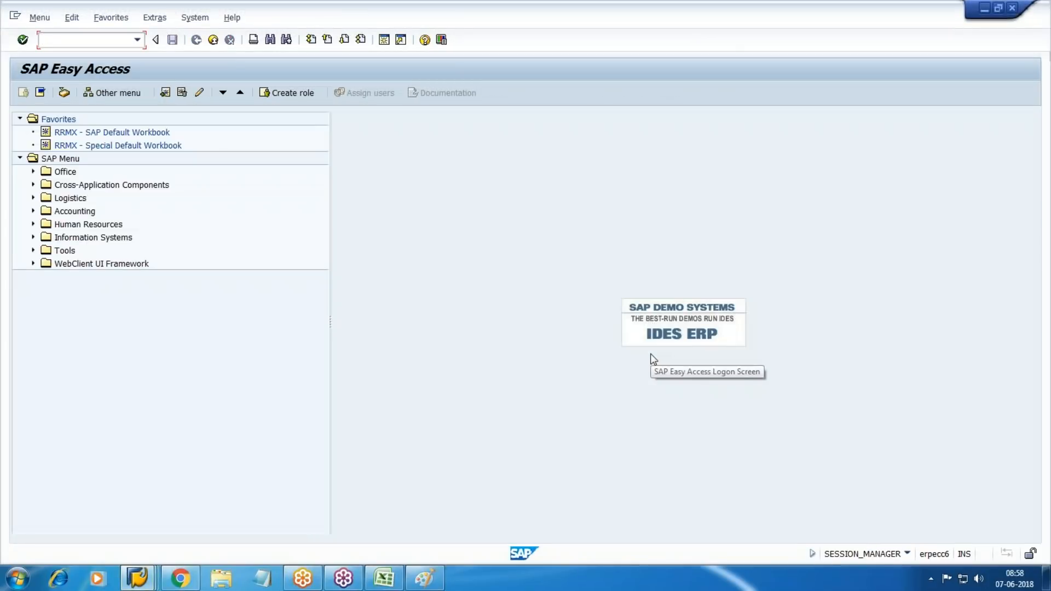
type("VKOA")
key("Return")
left_click(112, 157)
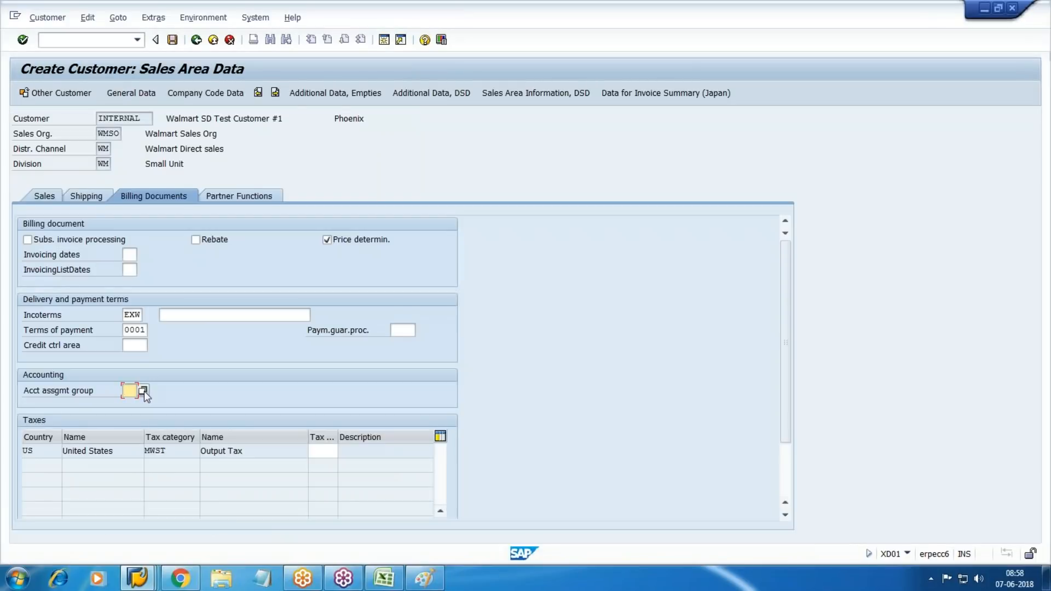
Set the customer's account assignment group to 01, Domestic revenues, in the billing document data
left_click(129, 391)
key("F4")
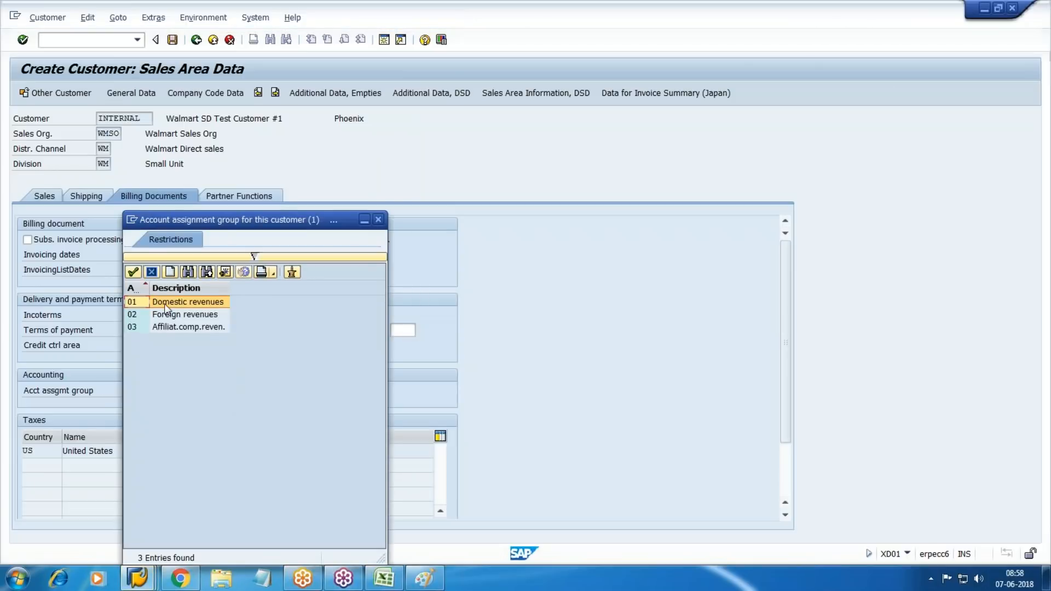
double_click(183, 302)
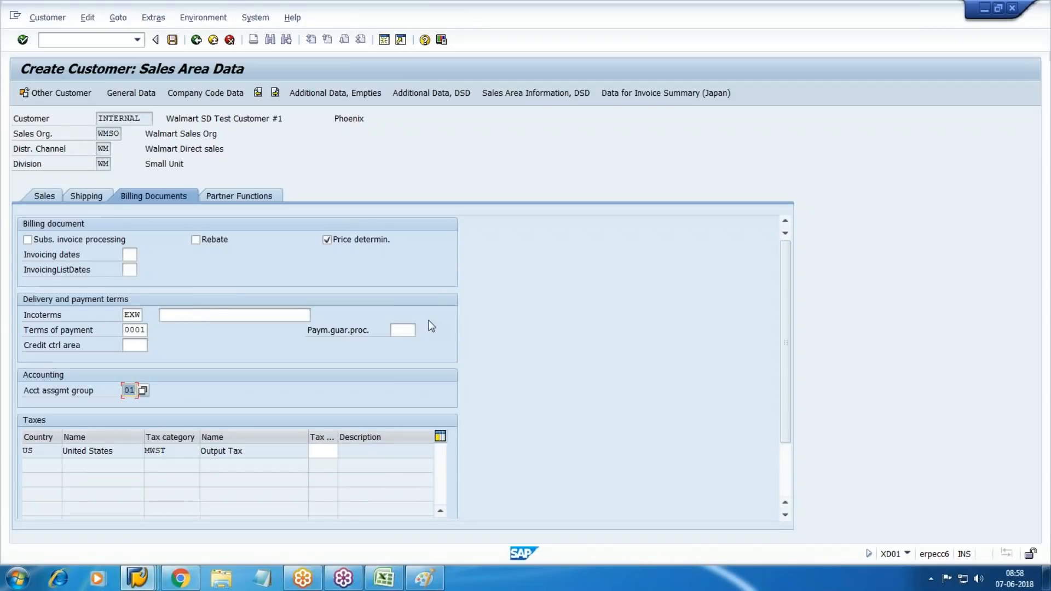
Switch to the session with the account assignment table and open the Customizing Implementation Guide there with /nspro
left_click(322, 451)
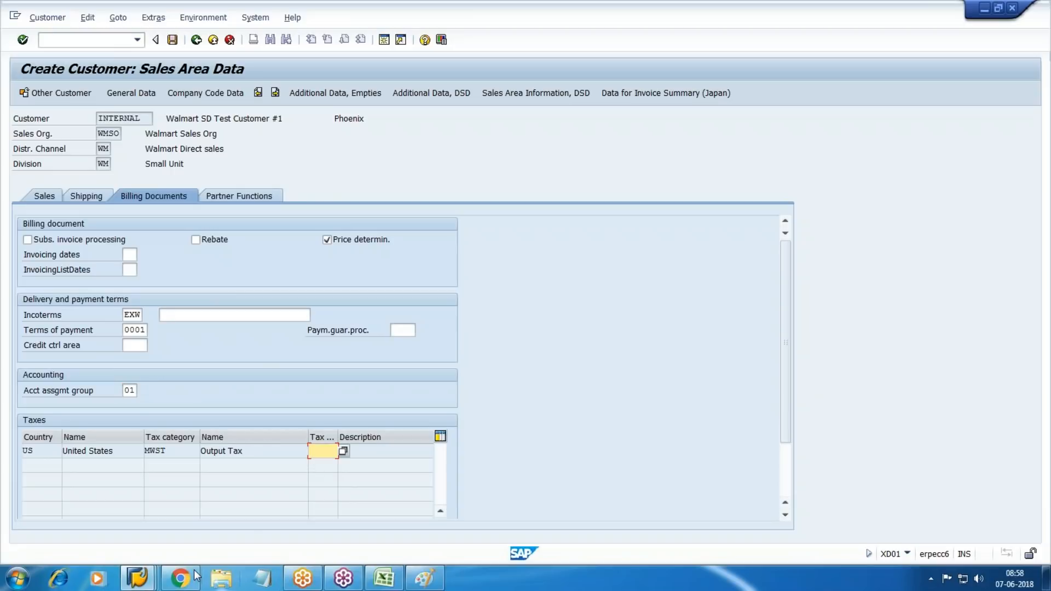
left_click(137, 578)
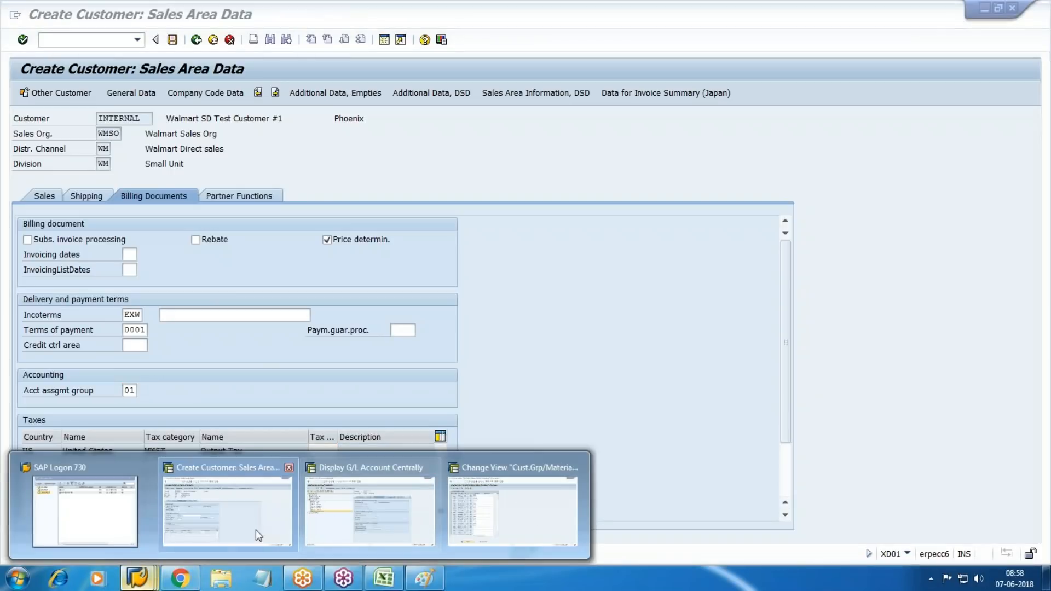
left_click(492, 509)
left_click(71, 40)
type("/nspro")
key("Return")
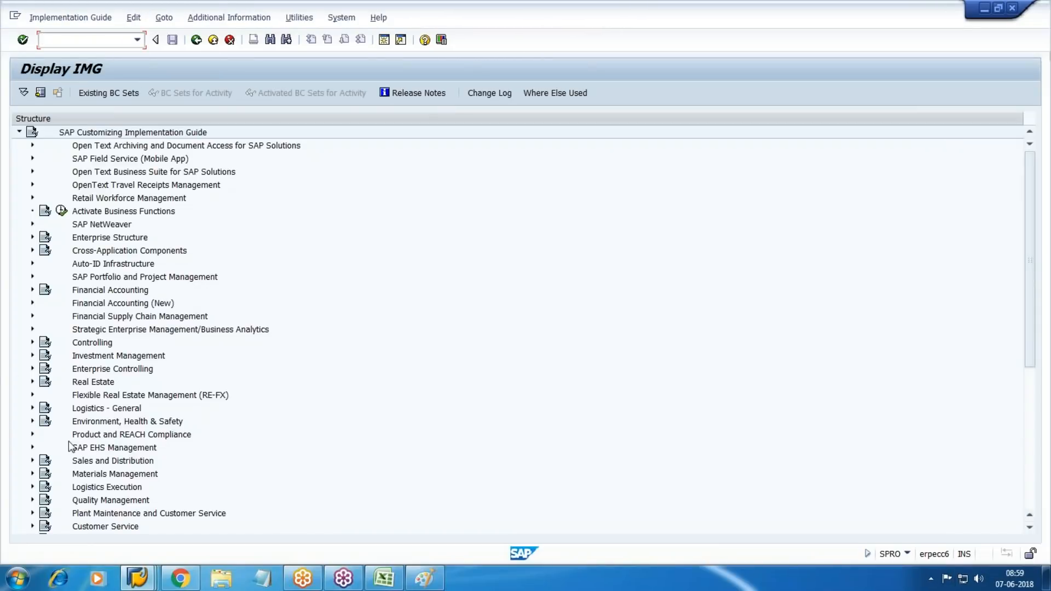
Under Sales and Distribution, Basic Functions, Taxes, view the activities of Define Tax Relevancy Of Master Records and close them
left_click(32, 460)
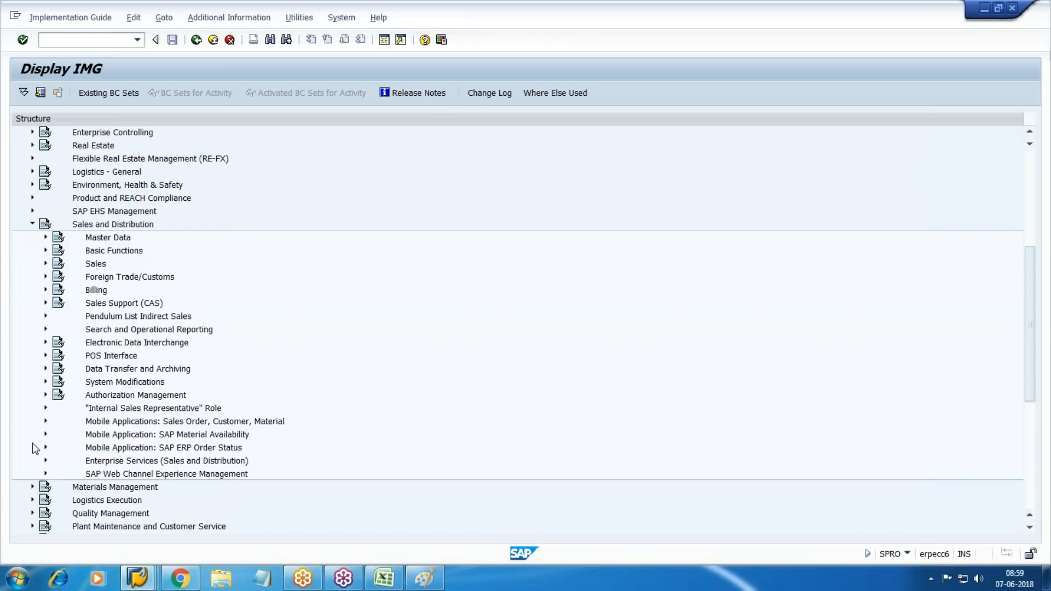
left_click(46, 250)
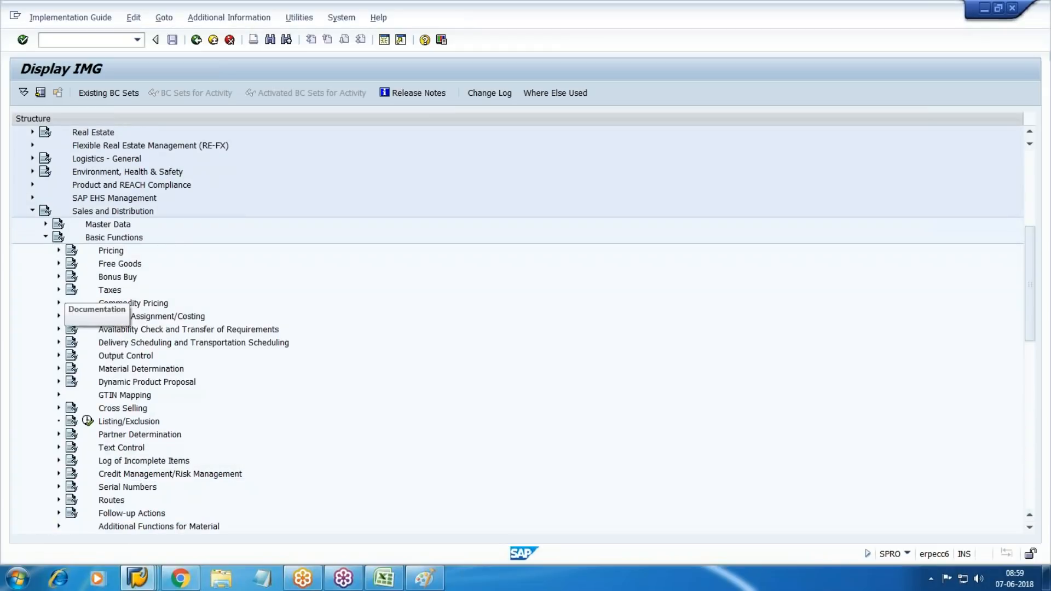
left_click(58, 290)
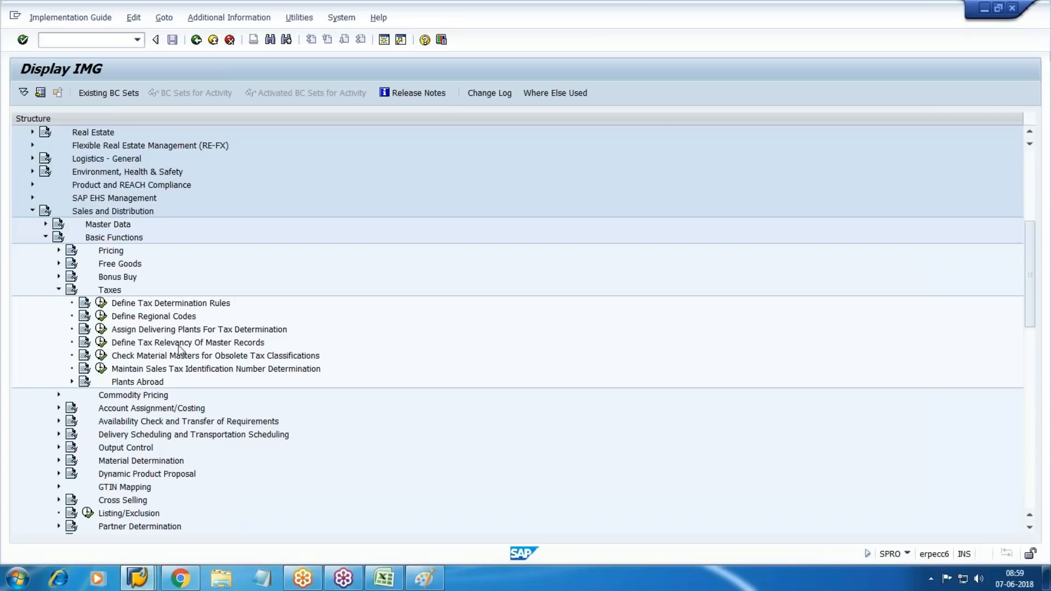
left_click(101, 343)
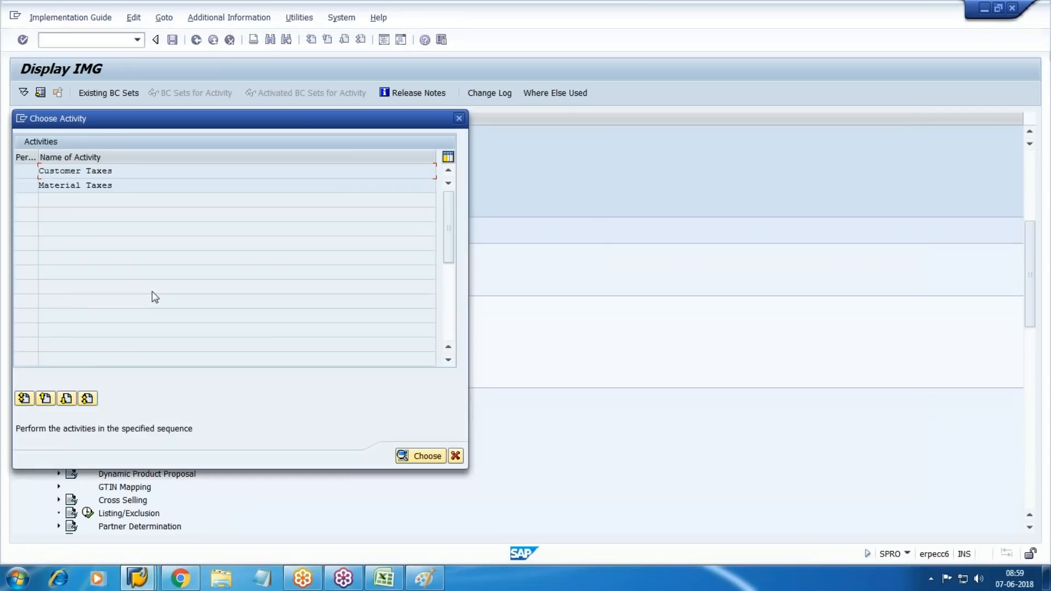
left_click(334, 189)
left_click(459, 118)
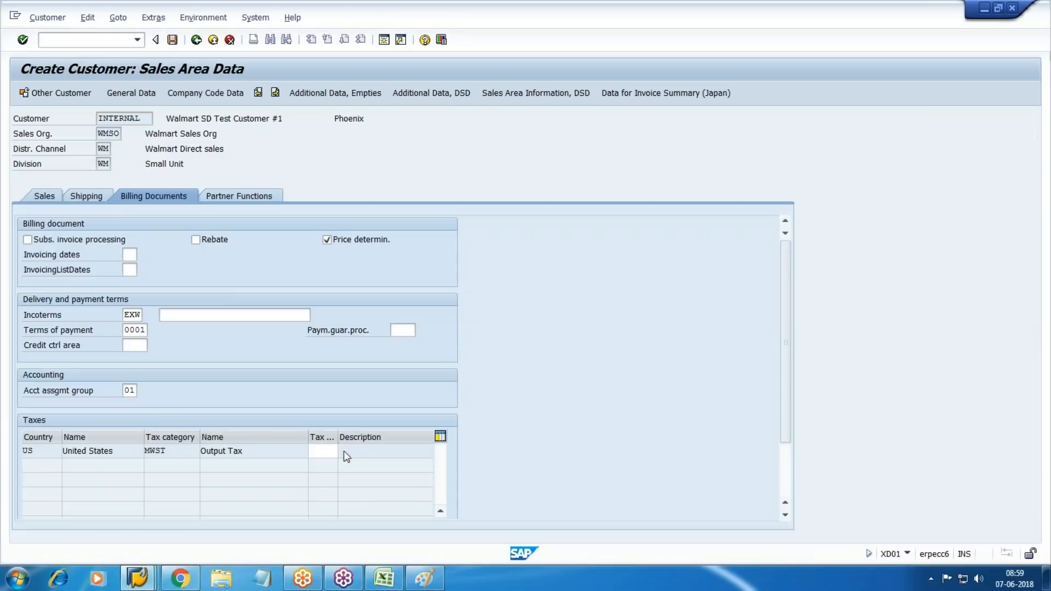
Set the customer's tax classification for US output tax MWST to 1, Liable for Tax
left_click(328, 451)
key("F4")
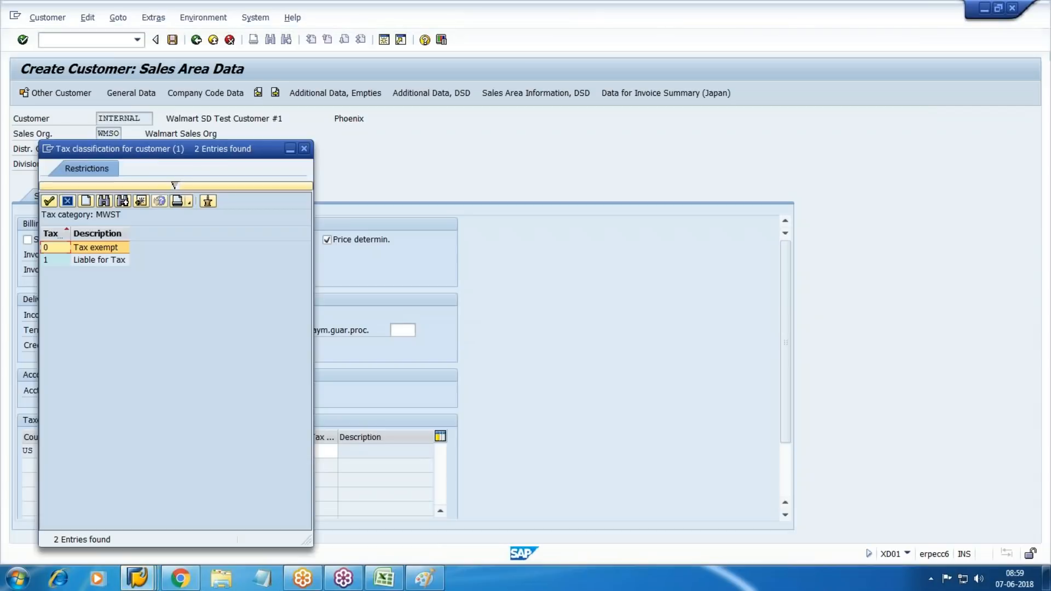
key("Down")
key("Return")
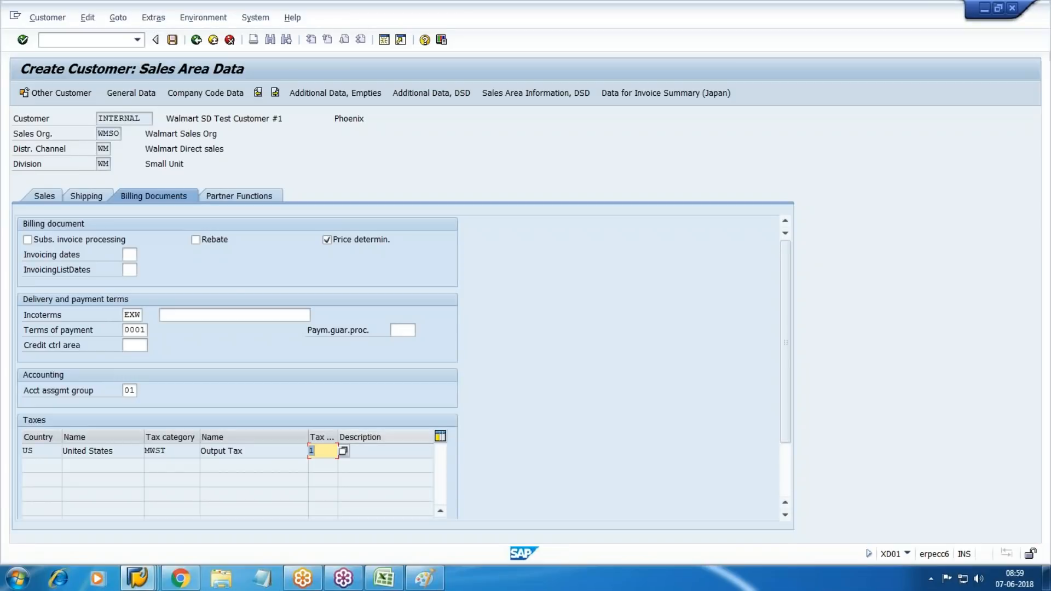
Check the customer's partner functions, save the customer, and leave customer creation
left_click(250, 200)
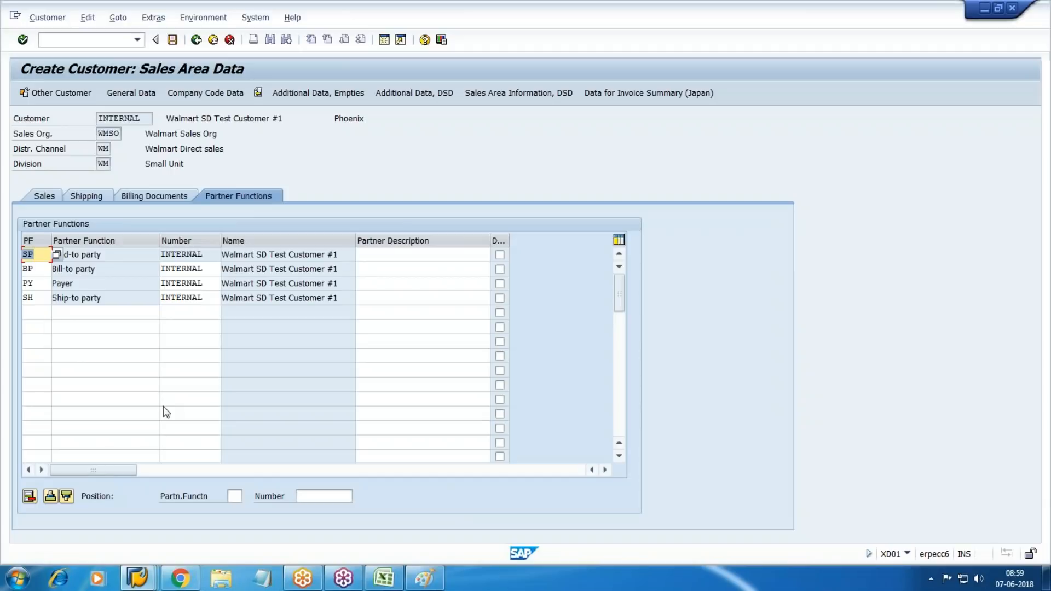
left_click(172, 39)
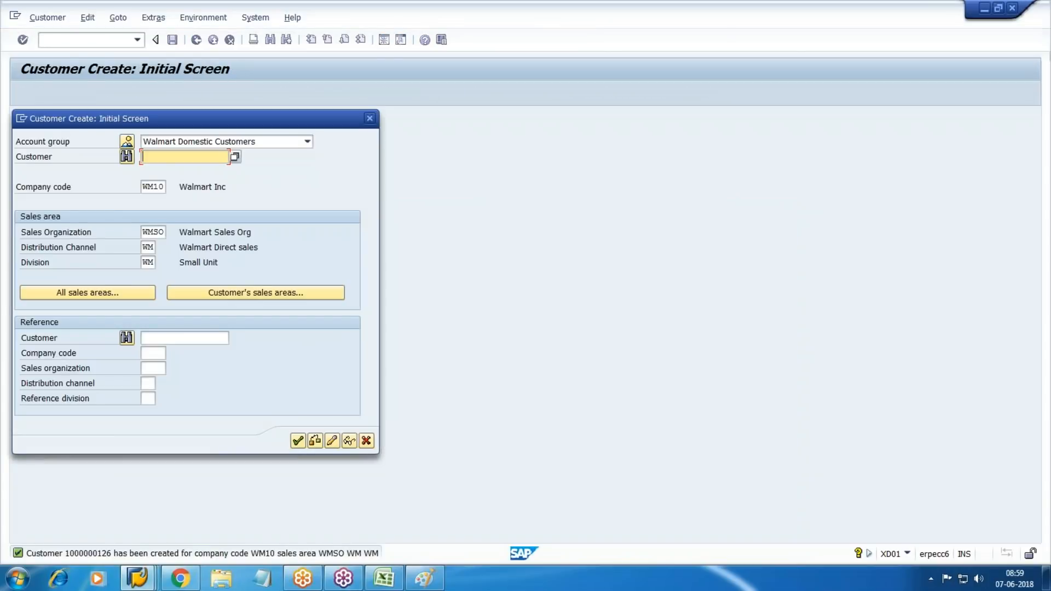
left_click(370, 118)
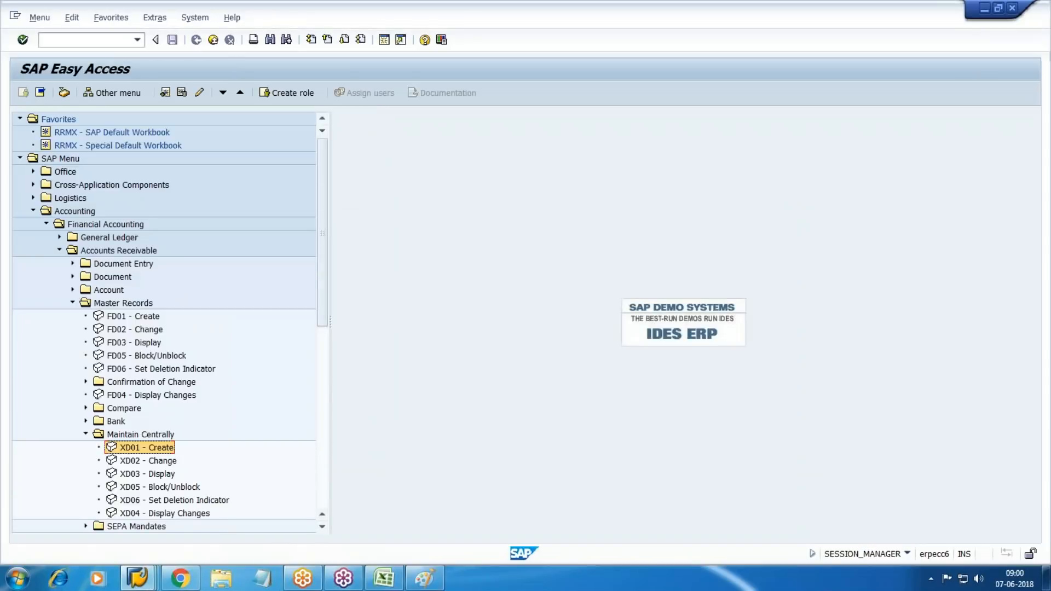
Start creating a material with MM01, using the Mechanical Engineering industry sector and the Finished product material type
left_click(85, 40)
type("MM01")
key("Return")
key("Tab")
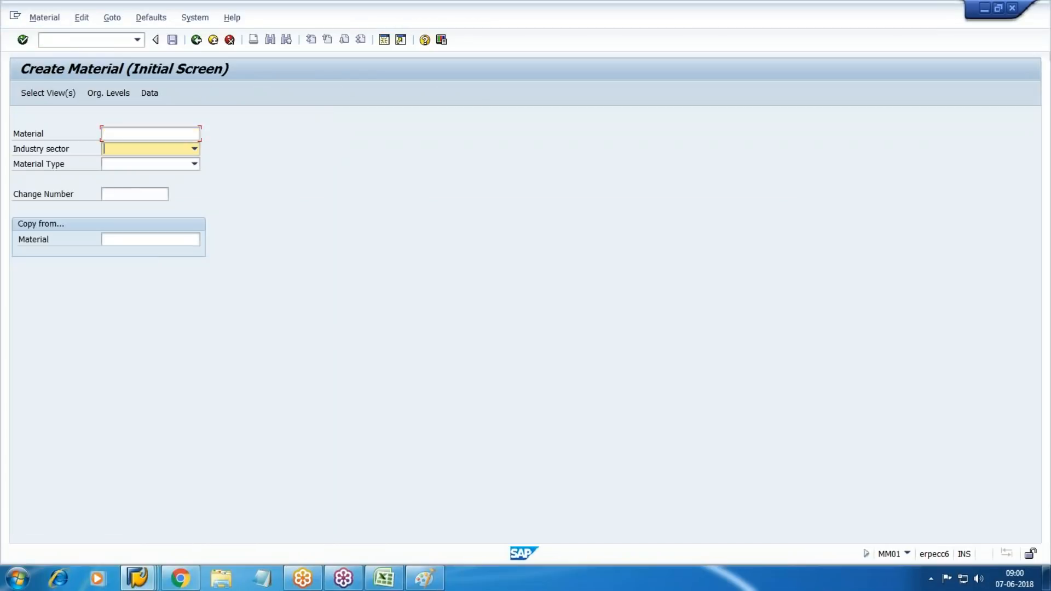
key("m")
key("Tab")
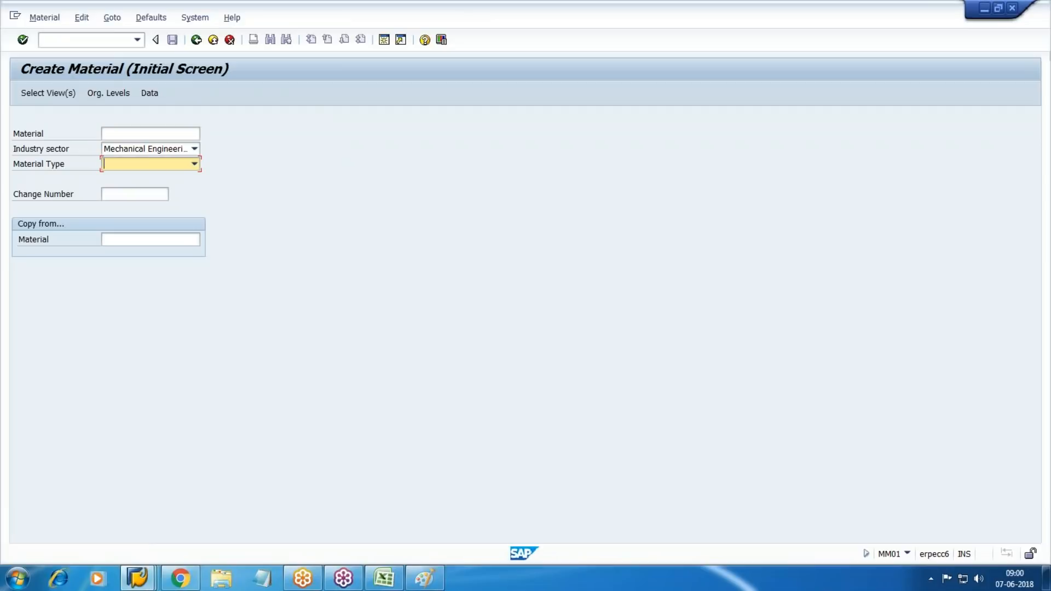
key("f")
Select the material views Basic Data 1, Sales Org. Data 1, Sales Org. Data 2 and Sales: General/Plant Data
left_click(50, 94)
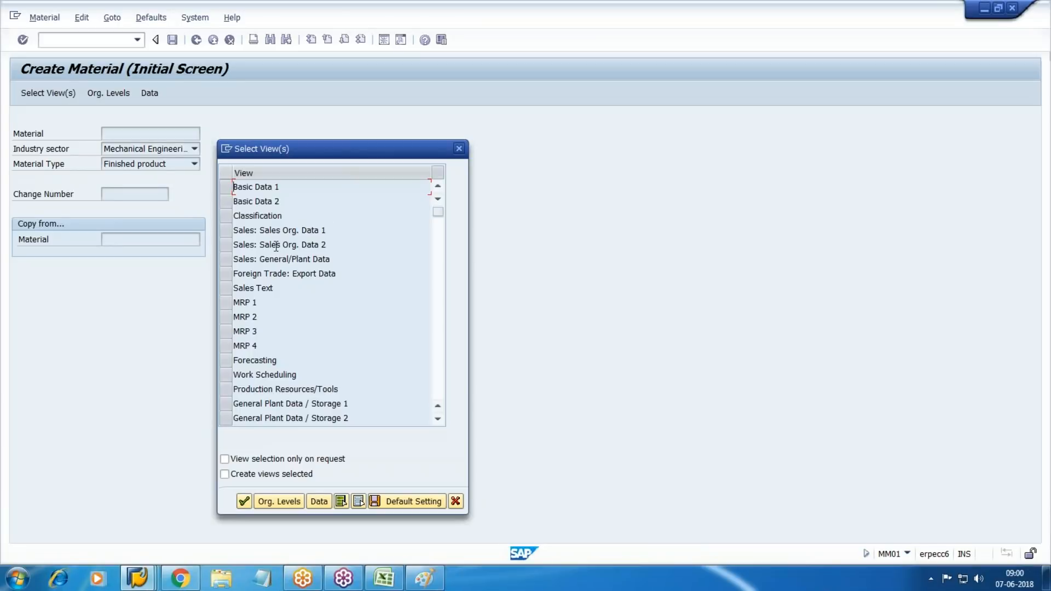
left_click(226, 187)
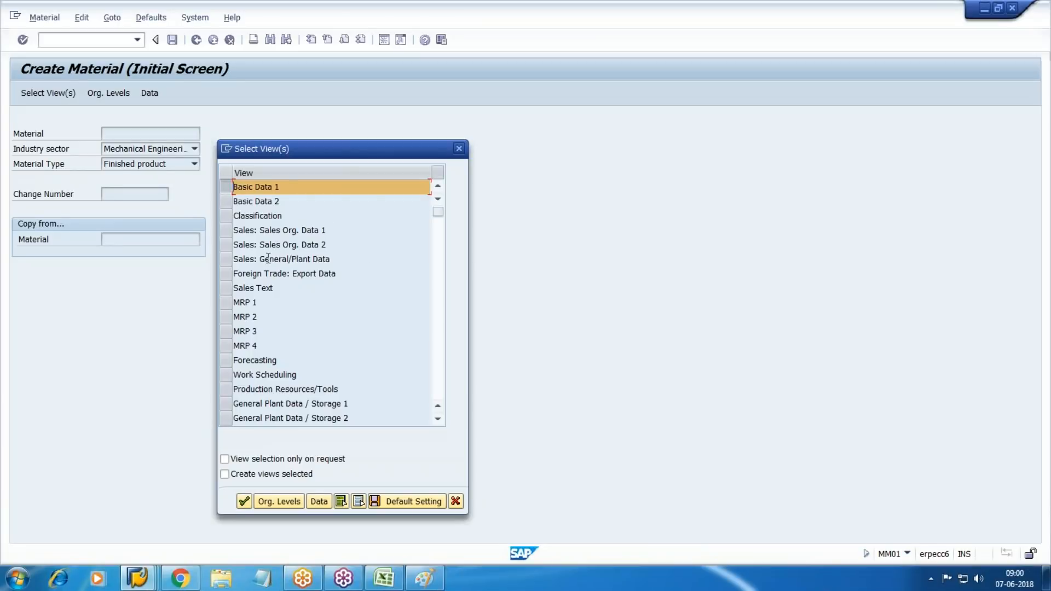
left_click(226, 232)
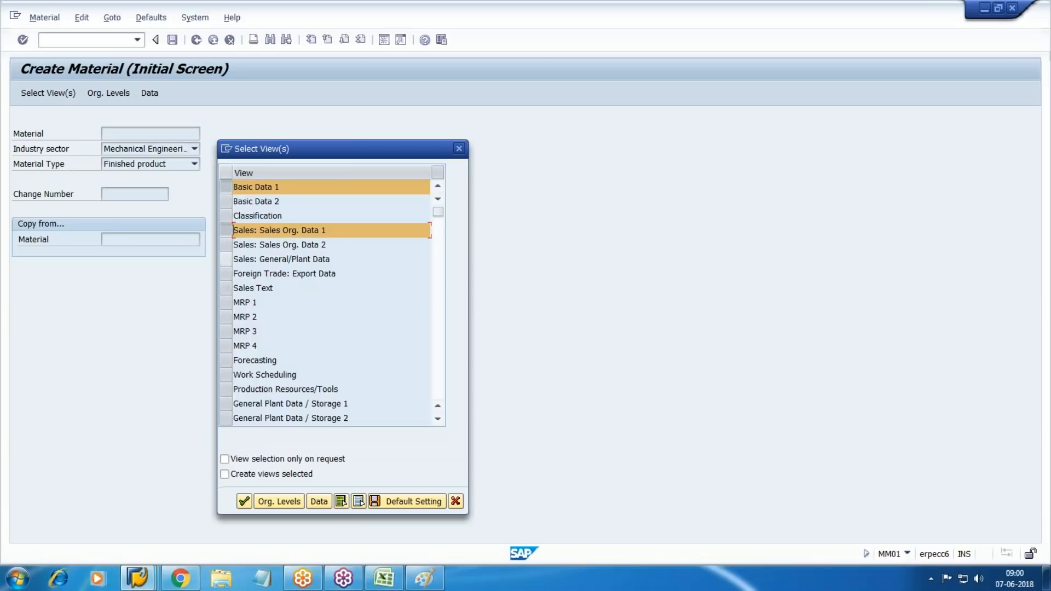
left_click(227, 245)
left_click(226, 259)
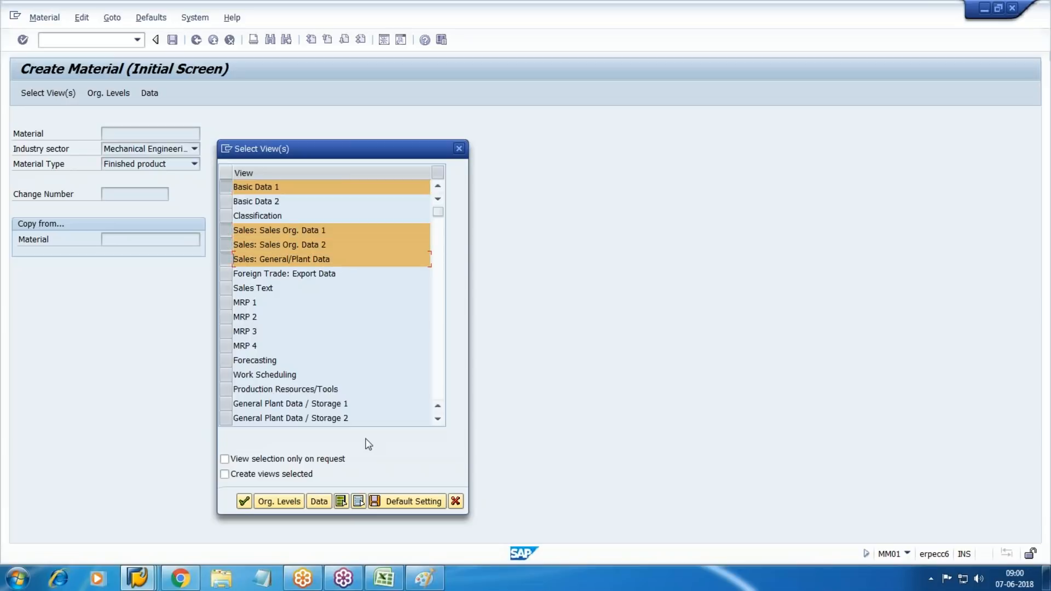
Add the MRP 1, Accounting 1, Costing 1 and Costing 2 views to the selection and confirm it
left_click(228, 306)
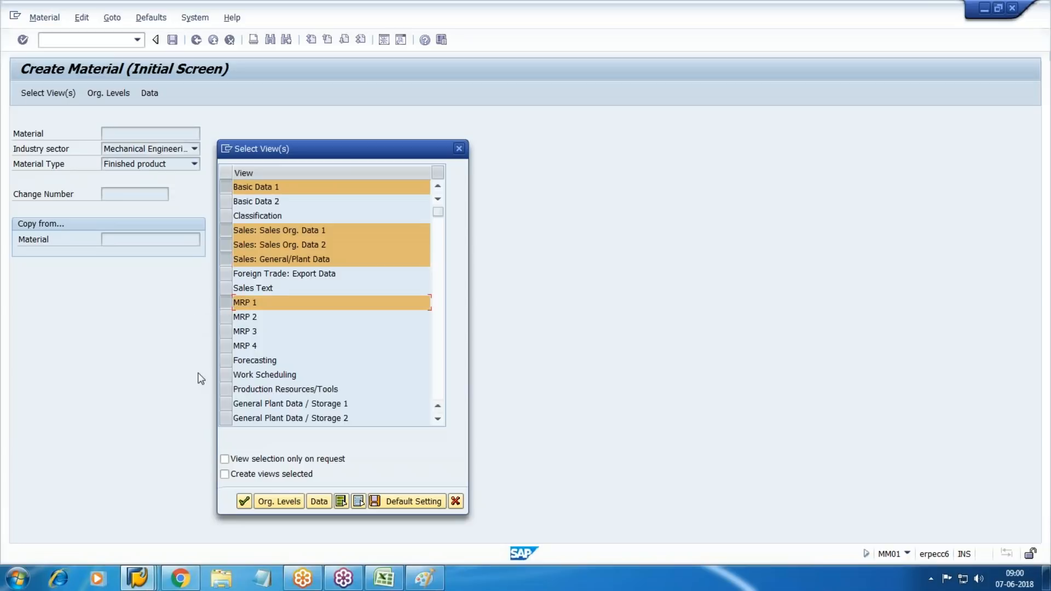
left_click(438, 420)
left_click(439, 420)
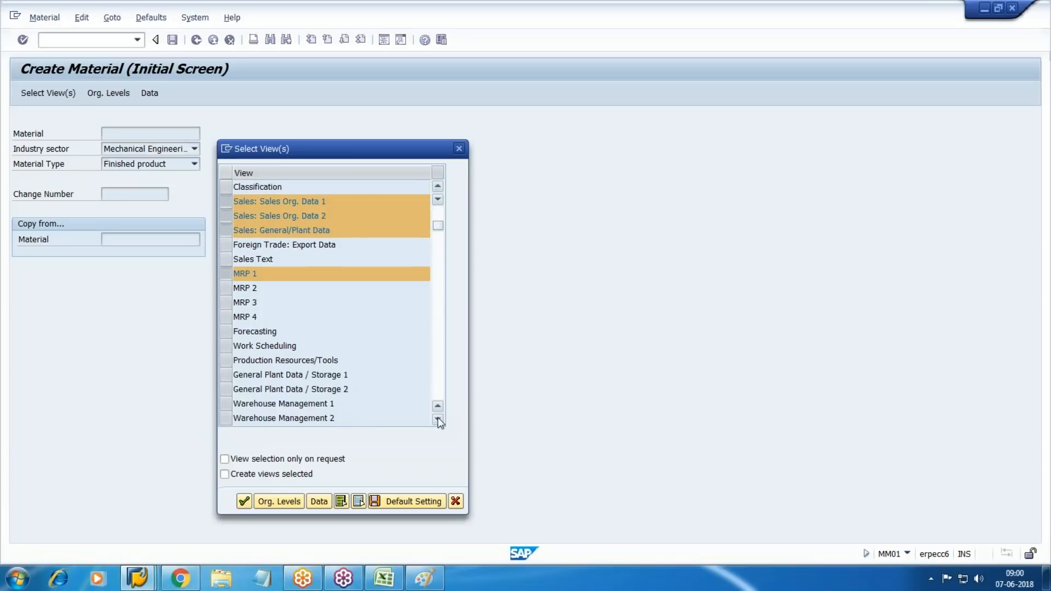
left_click(438, 420)
left_click(438, 419)
left_click(438, 419)
left_click(438, 419)
left_click(438, 419)
left_click(226, 375)
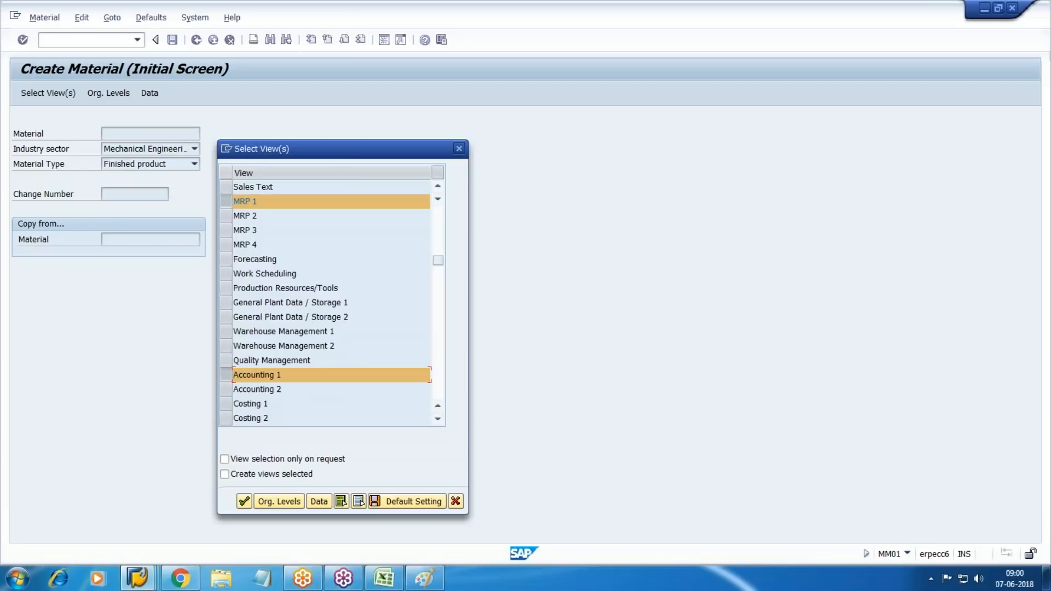
left_click(439, 419)
left_click(440, 419)
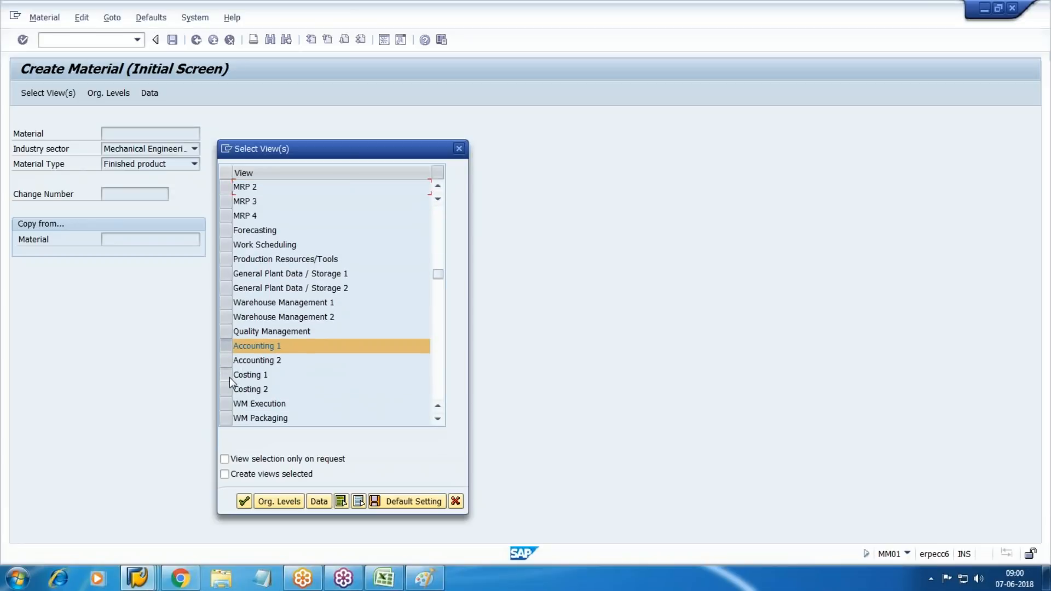
left_click_drag(229, 377, 229, 389)
left_click(244, 501)
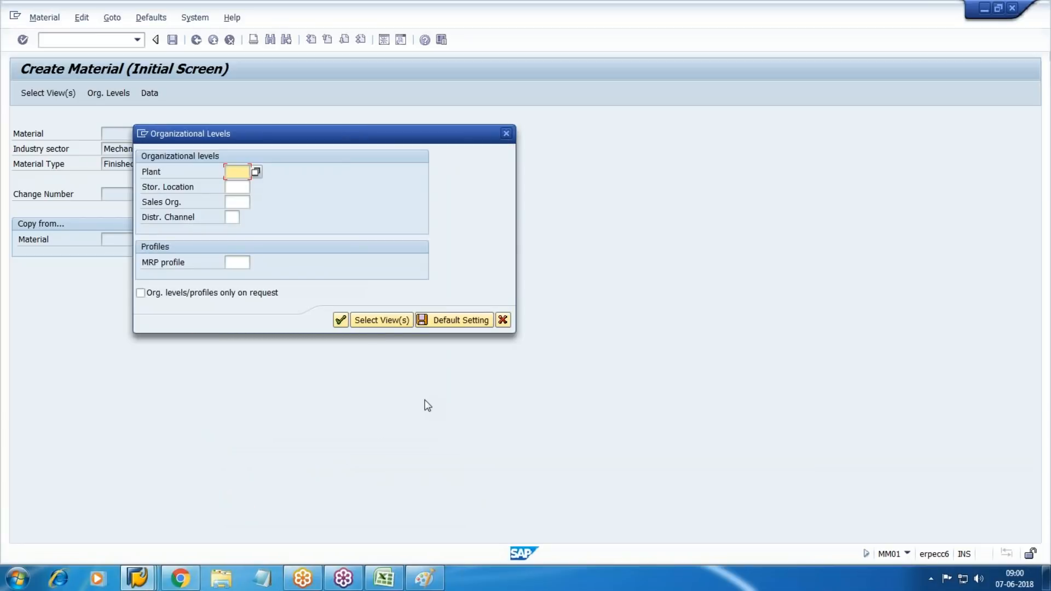
Set the material's plant to WM1 and look through the possible storage locations without choosing one
type("WM1")
key("Tab")
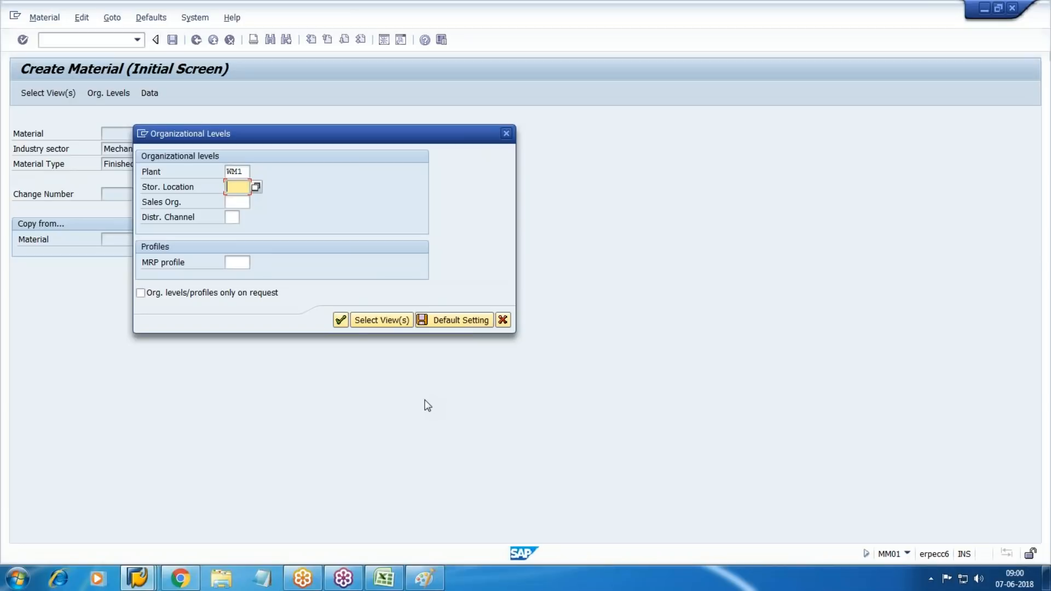
key("F4")
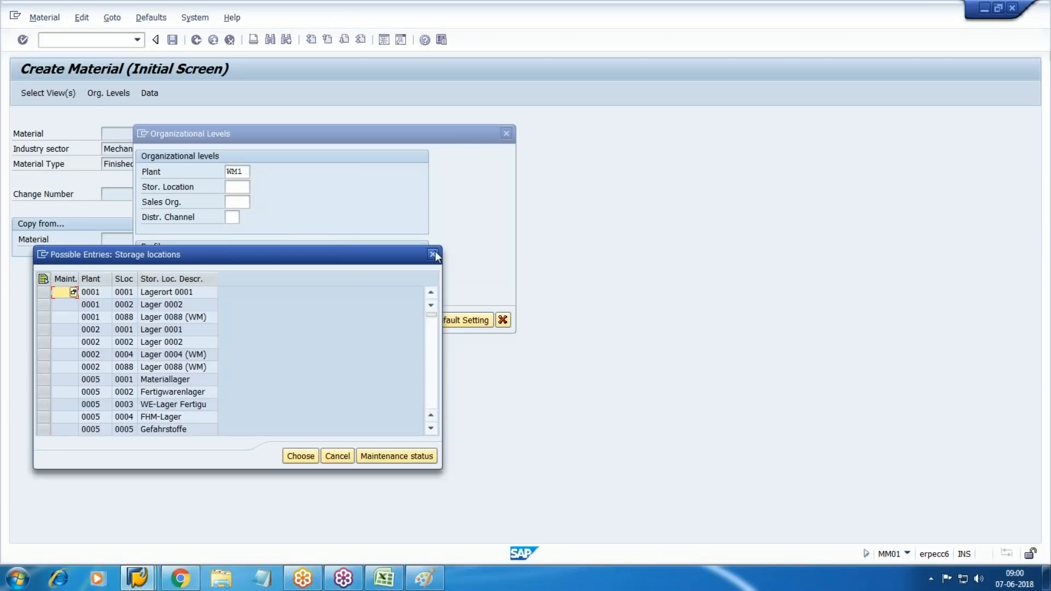
key("Escape")
Look up the plant's storage location in the Google Docs working notes and enter WM01 in the SAP organizational levels
left_click(181, 578)
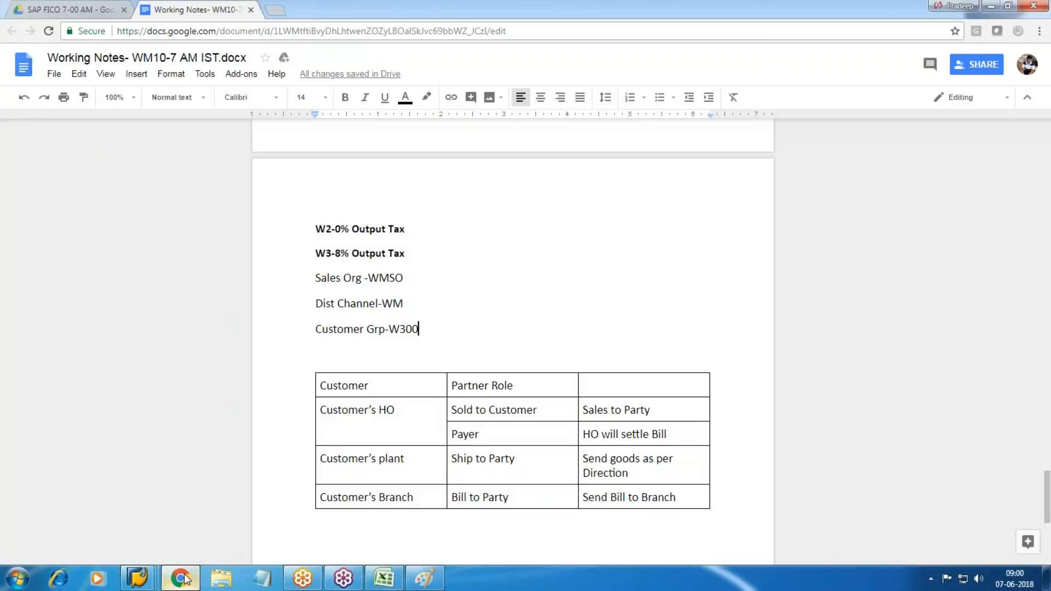
scroll(430, 307, "up", 10)
scroll(434, 310, "up", 15)
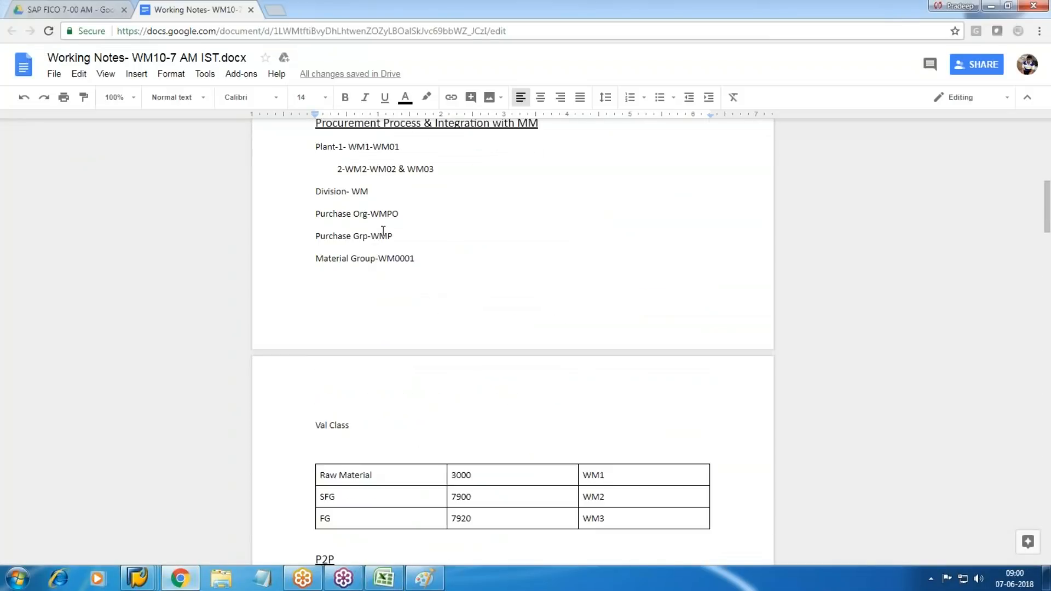
key("alt+Tab")
type("WM01")
key("Tab")
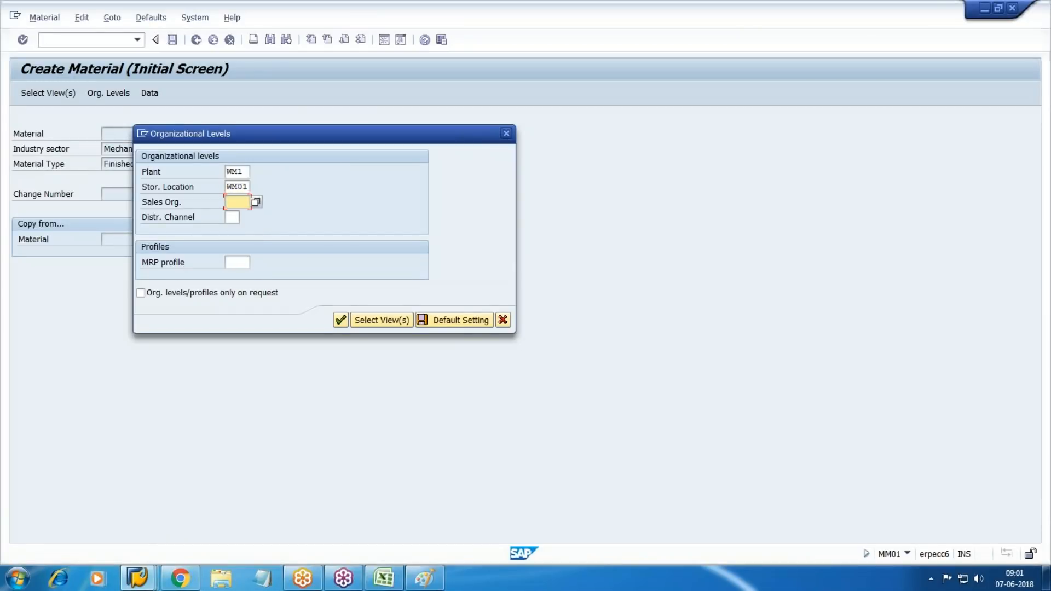
Set the sales organization to WMSO and the distribution channel to WM, and confirm the organizational levels
type("WMSO")
key("Tab")
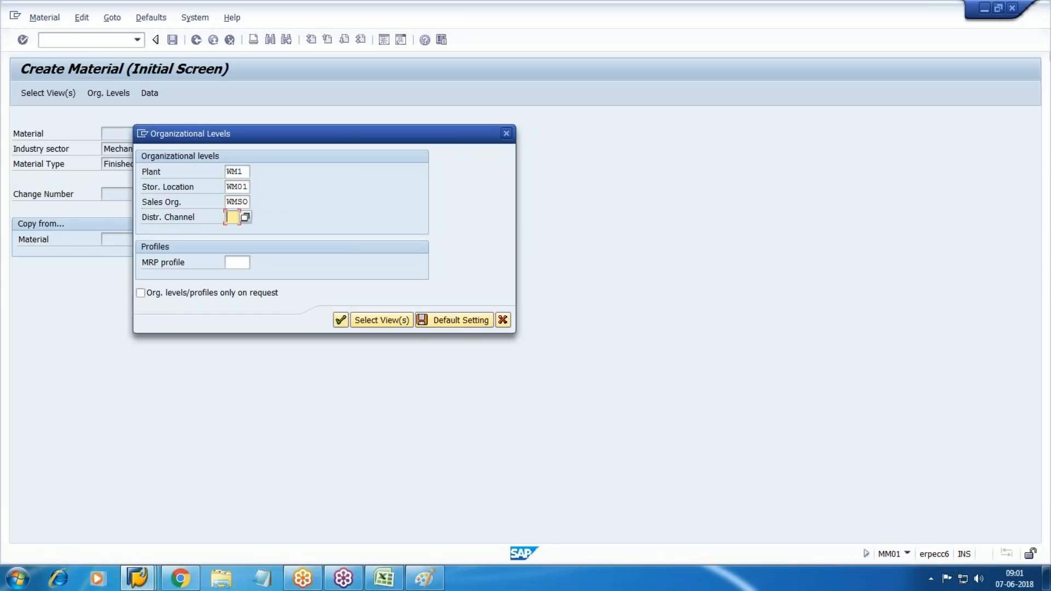
type("WM")
left_click(341, 320)
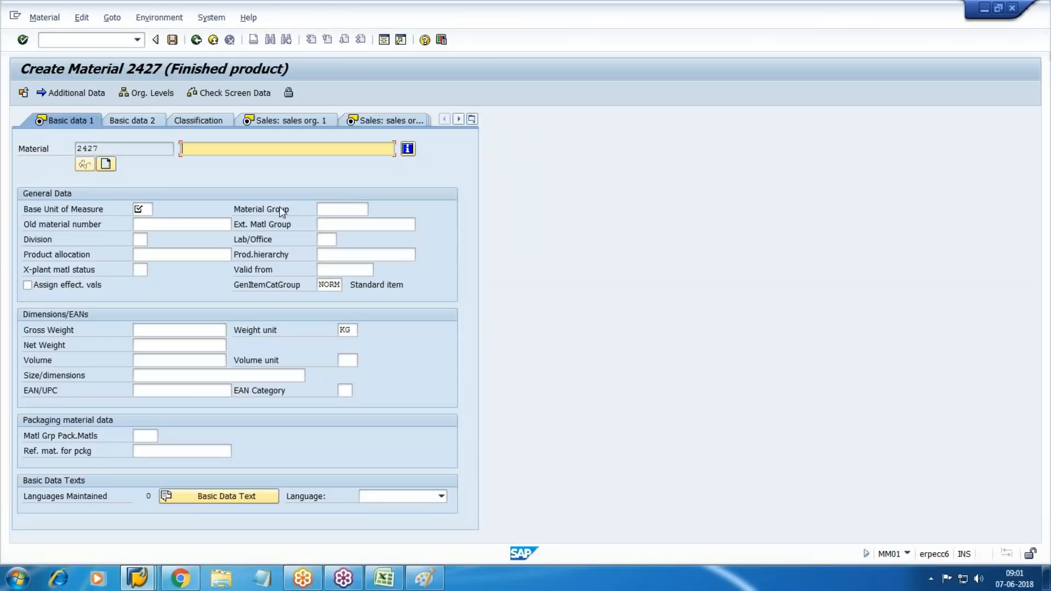
Enter the material description "Test FG #1 ( WM10)" and set its base unit of measure to EA
type("test")
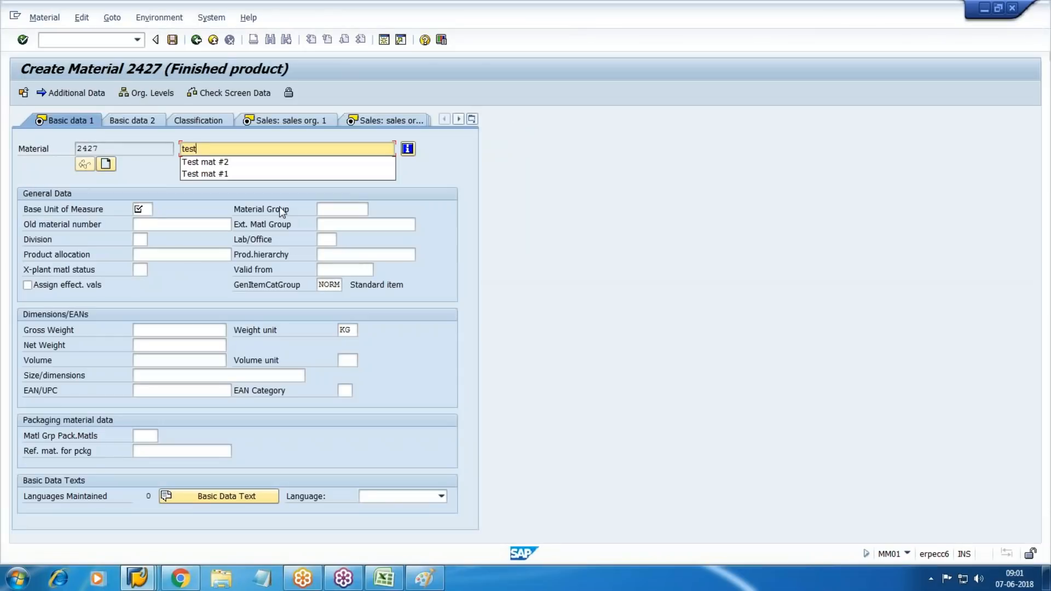
key("BackSpace")
key("BackSpace")
key("BackSpace")
key("BackSpace")
type("Test FG")
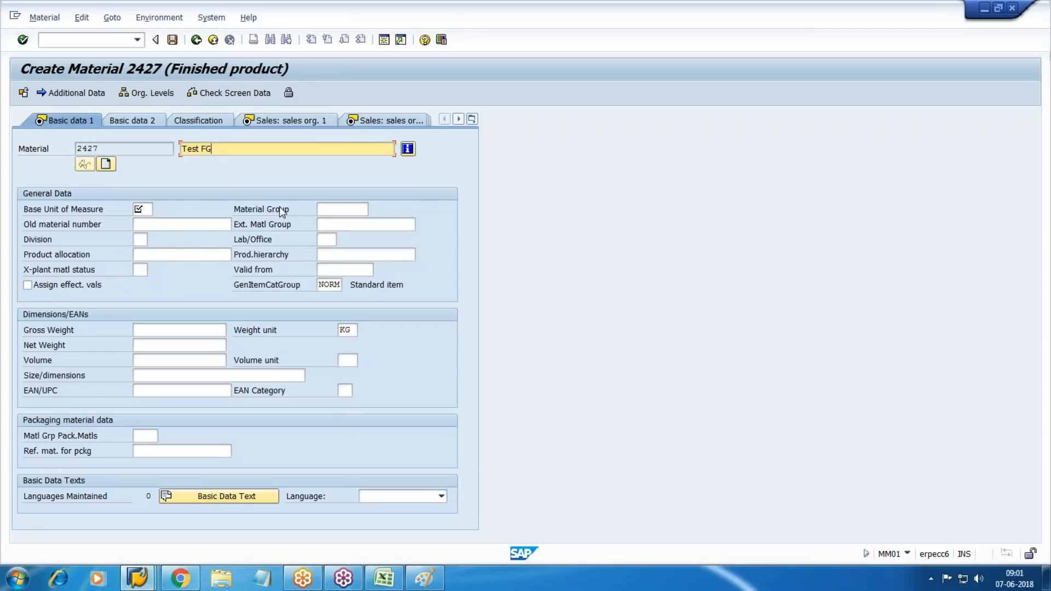
type(" #1 ( WM10)")
key("Tab")
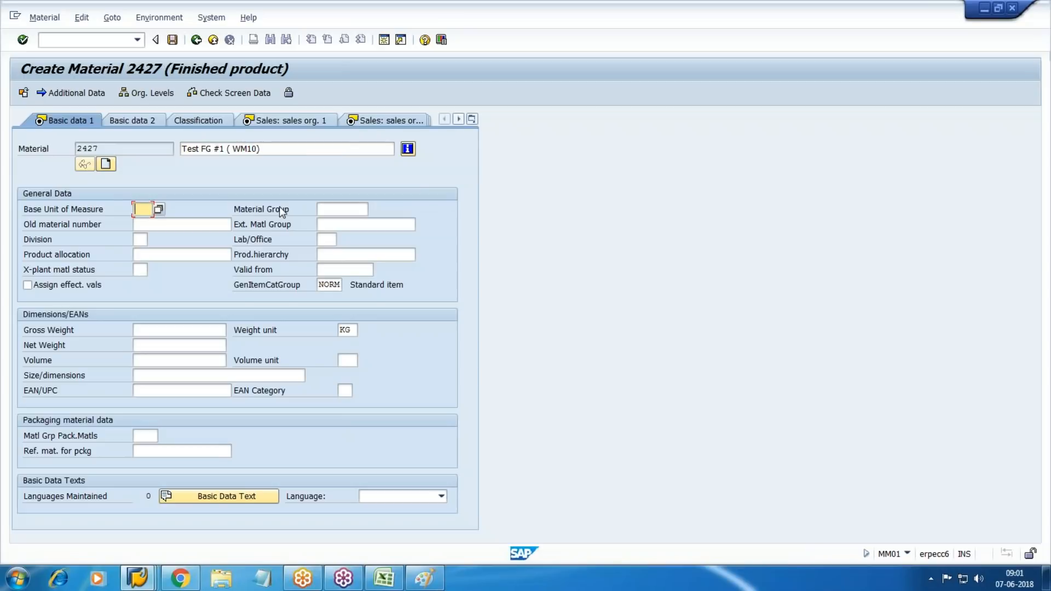
type("EA")
key("Tab")
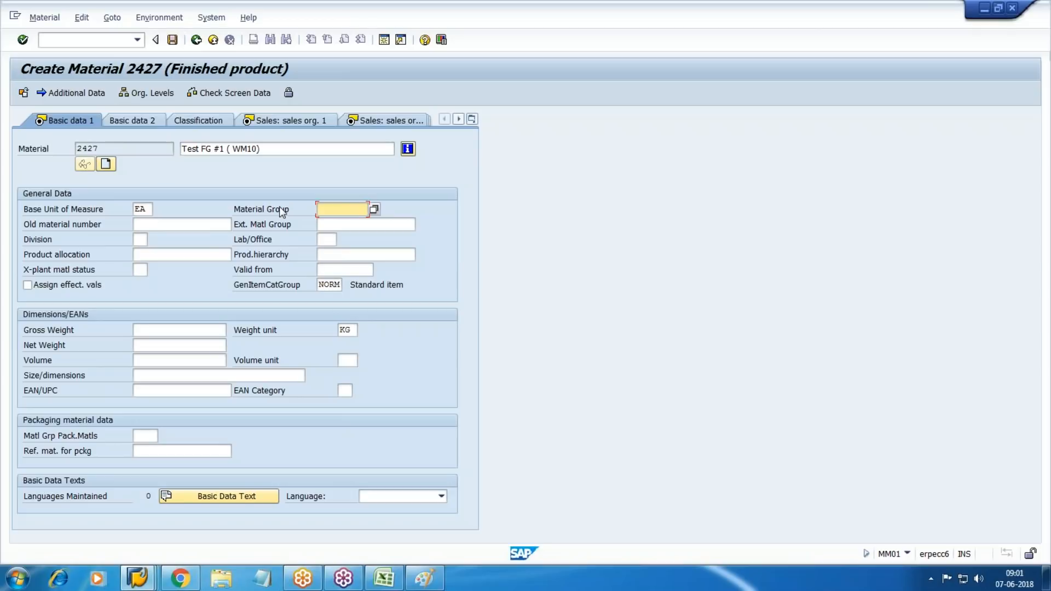
Look up the material group in the Google Docs working notes, find WM0001 among the SAP material groups and assign it
left_click(179, 578)
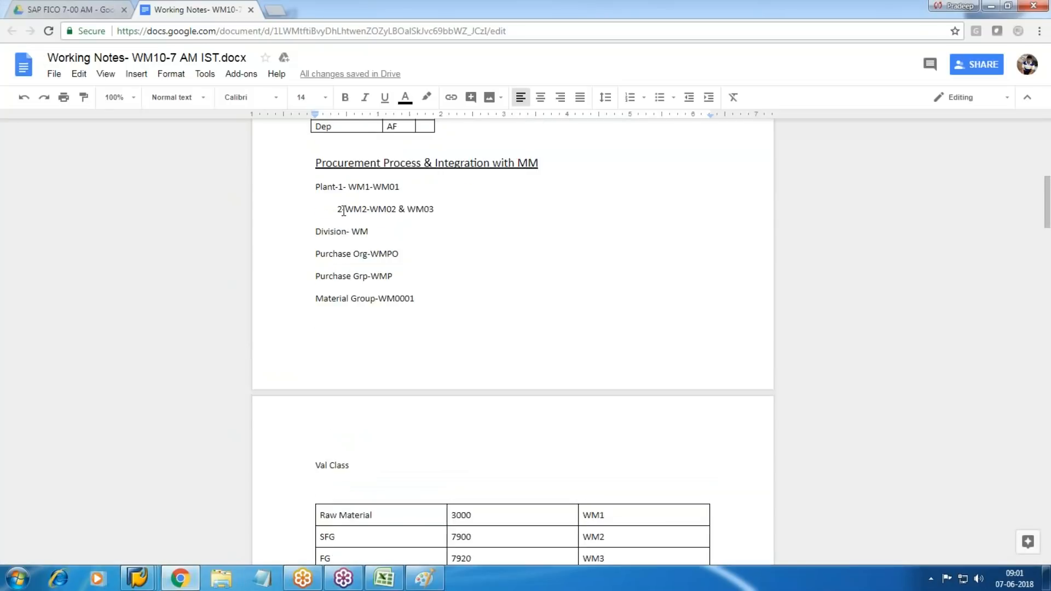
scroll(343, 213, "up", 1)
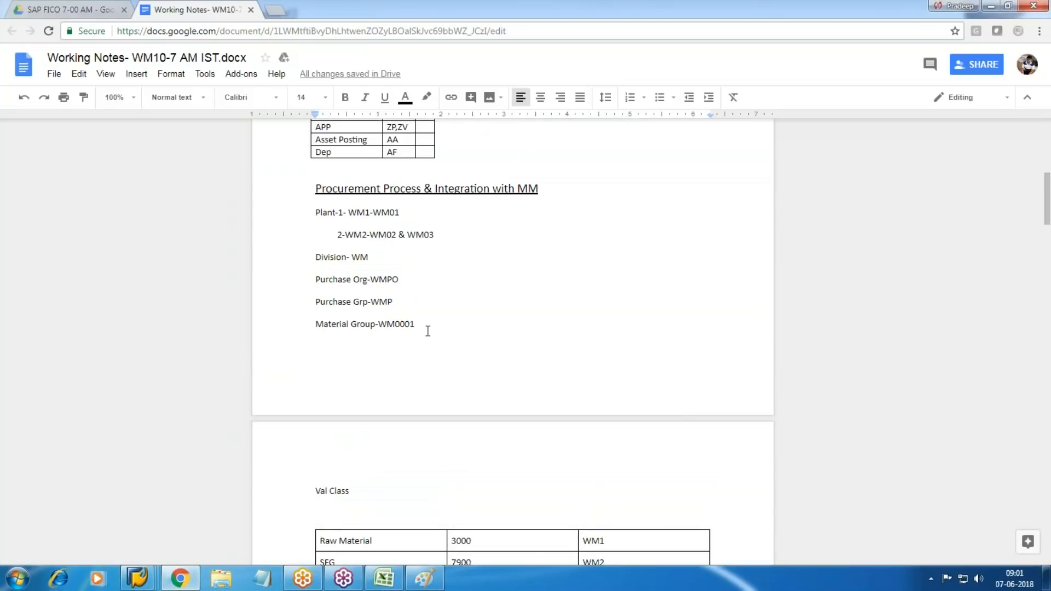
key("alt+Tab")
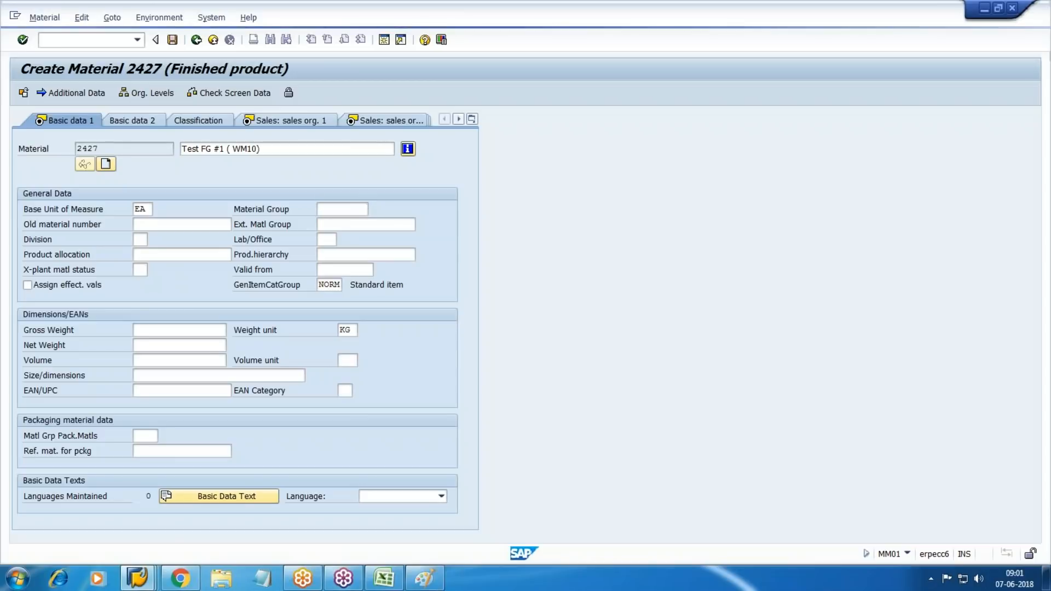
key("F4")
key("ctrl+f")
key("alt+Tab")
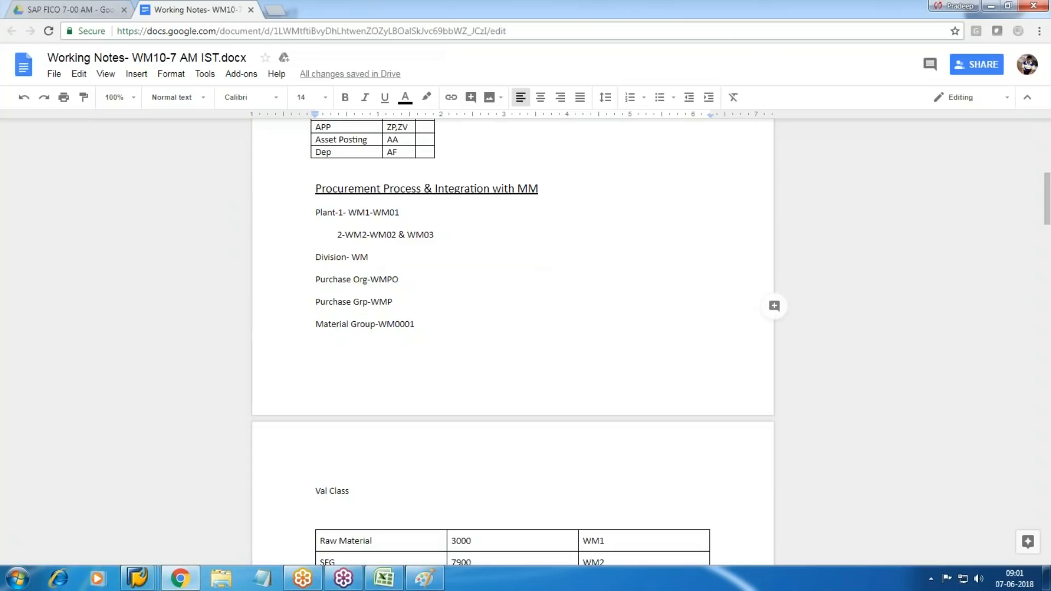
key("alt+Tab")
type("WM0001")
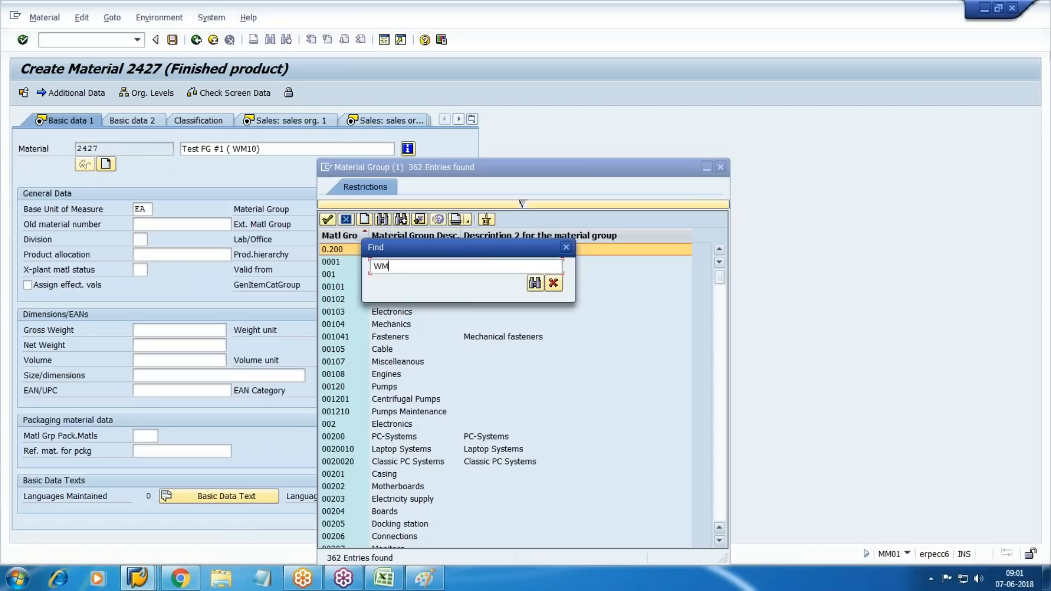
key("Return")
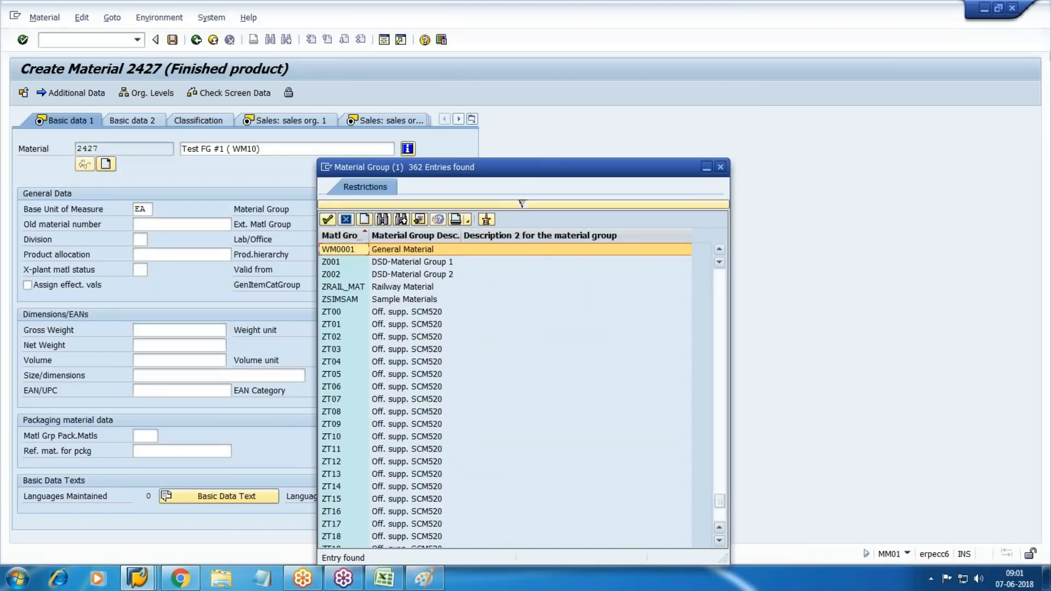
key("Return")
Set the material's division to WM in the general data
key("Tab")
key("Tab")
type("WM")
key("Tab")
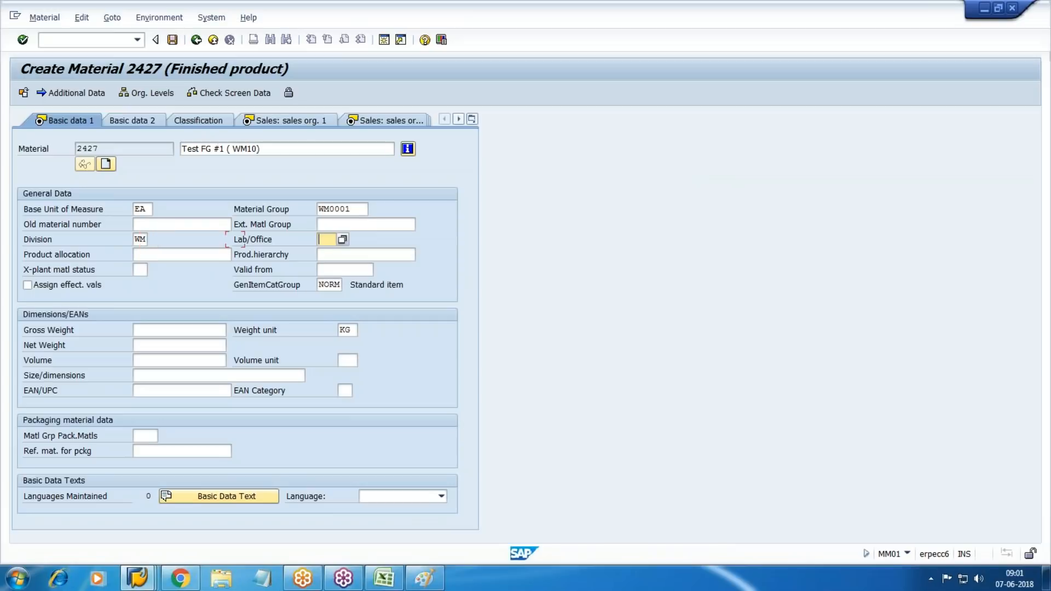
Set the gross weight and net weight to 1 KG each and confirm the basic data
key("Tab")
key("Tab")
key("Tab")
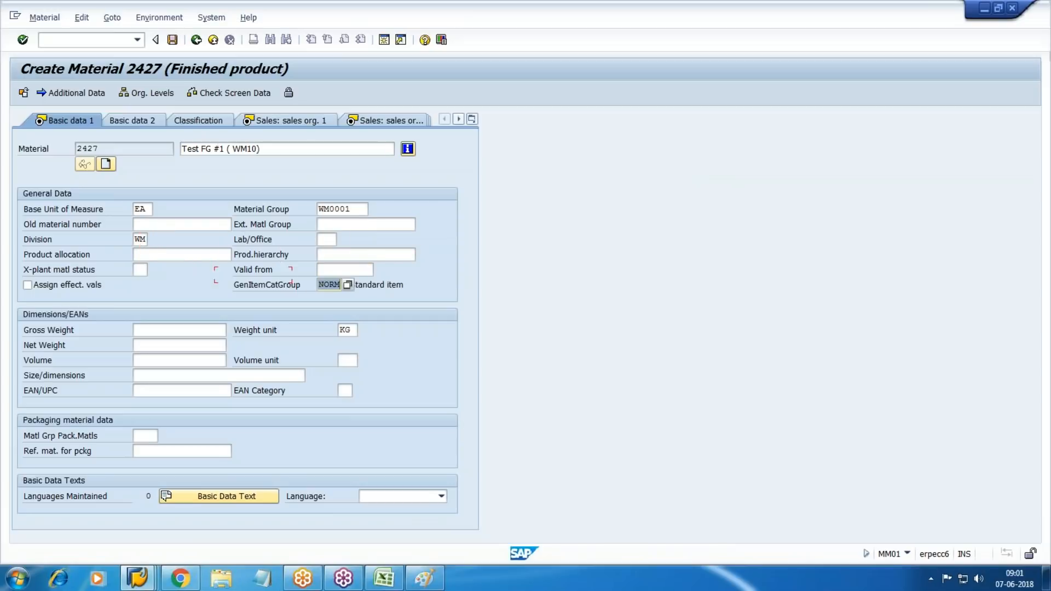
key("Tab")
type("1")
key("Tab")
key("Tab")
type("1")
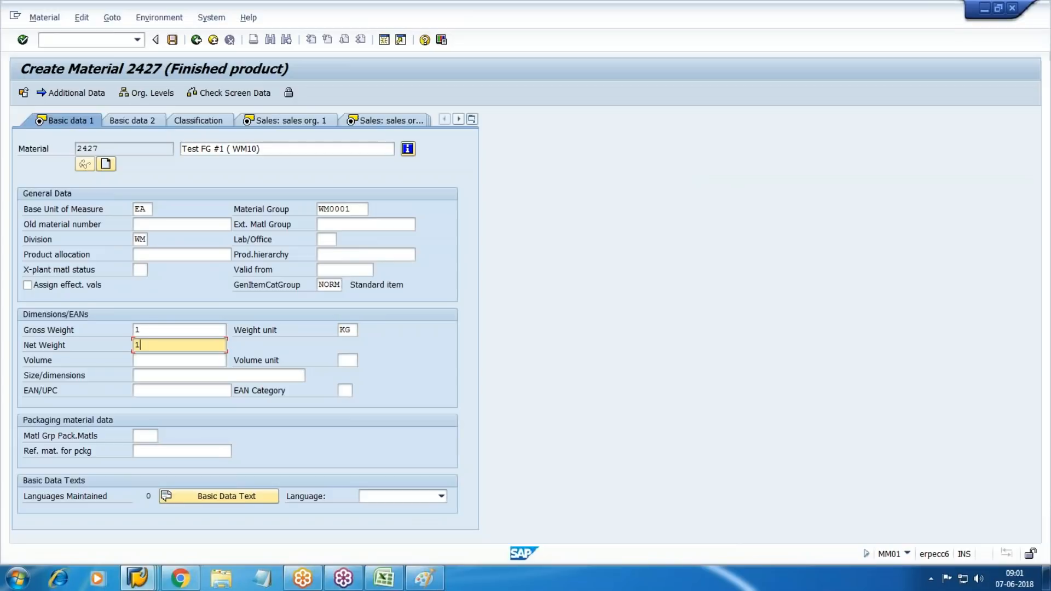
key("Return")
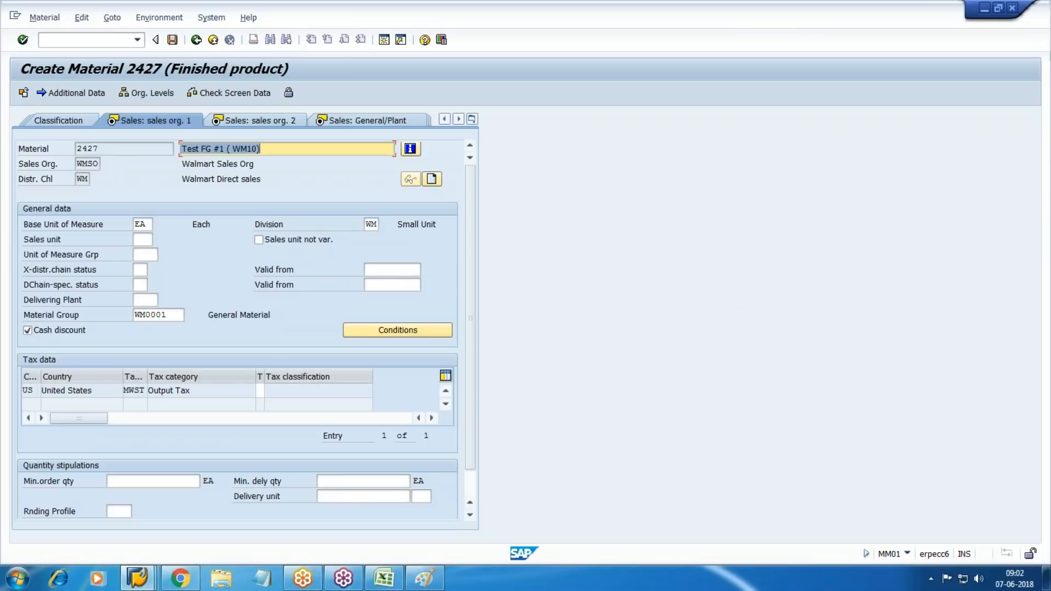
Set the delivering plant to WM1 and the output tax classification to 1 (Full Tax), and confirm the sales data
left_click(144, 300)
type("WM1")
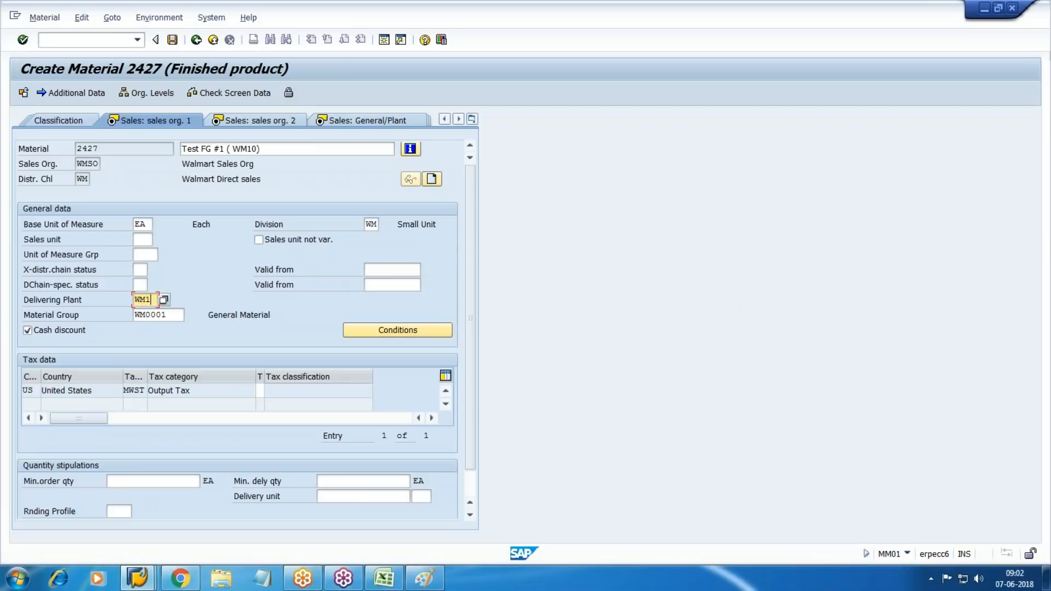
left_click(267, 390)
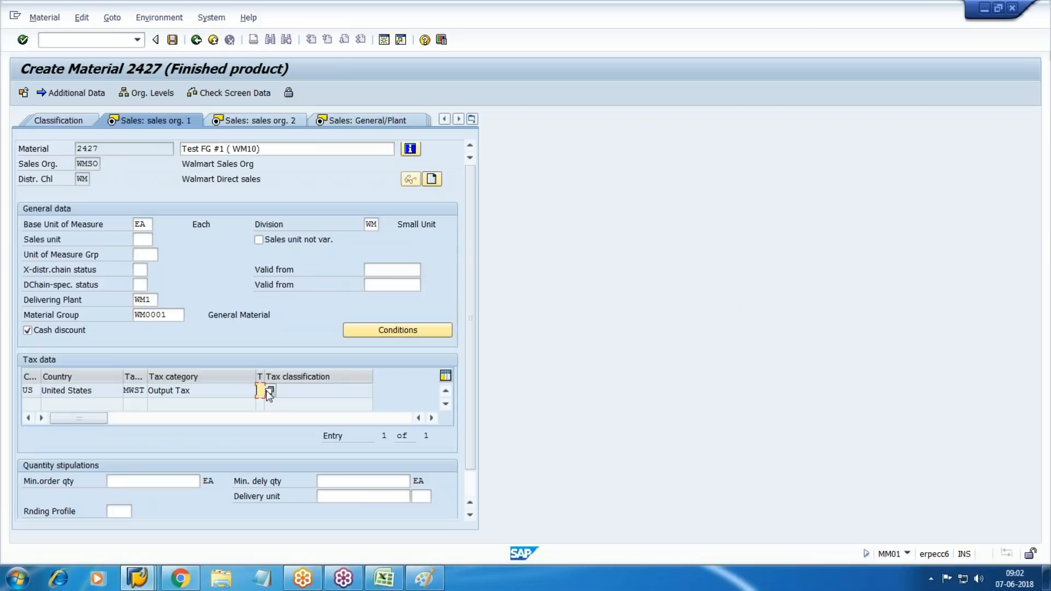
left_click(268, 390)
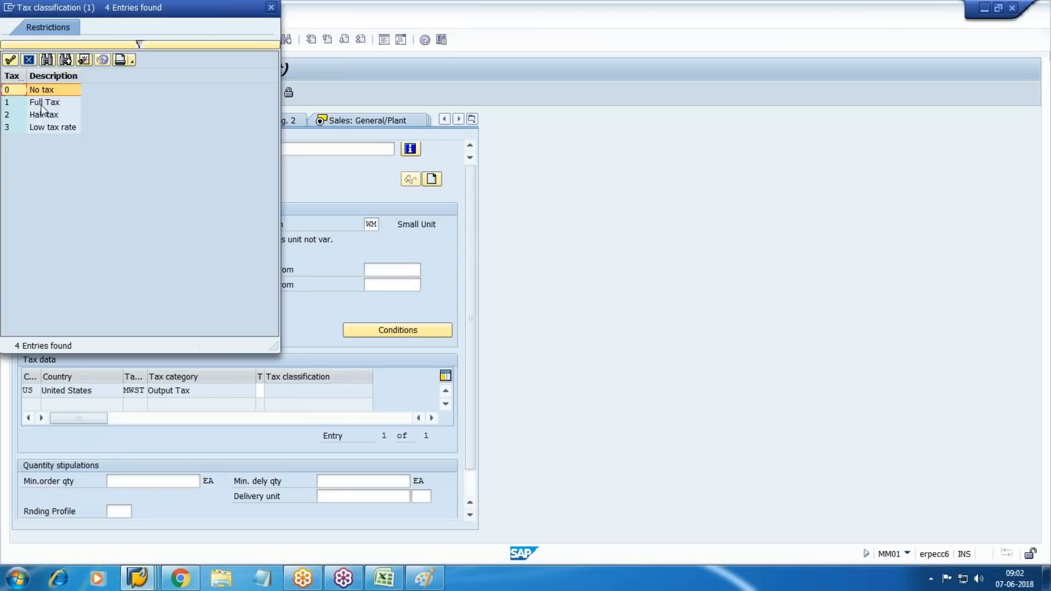
double_click(40, 104)
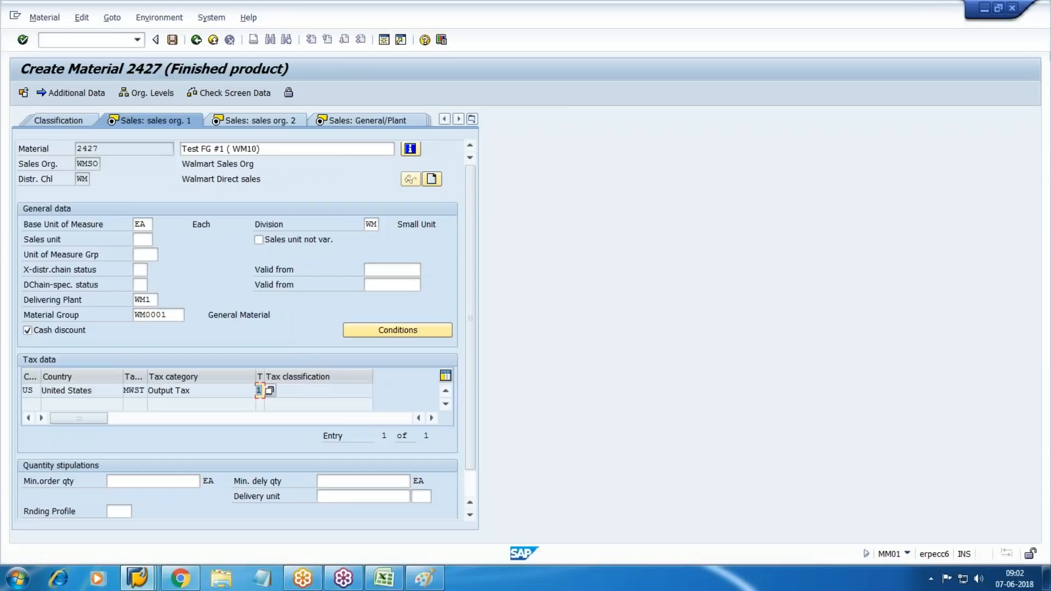
key("Return")
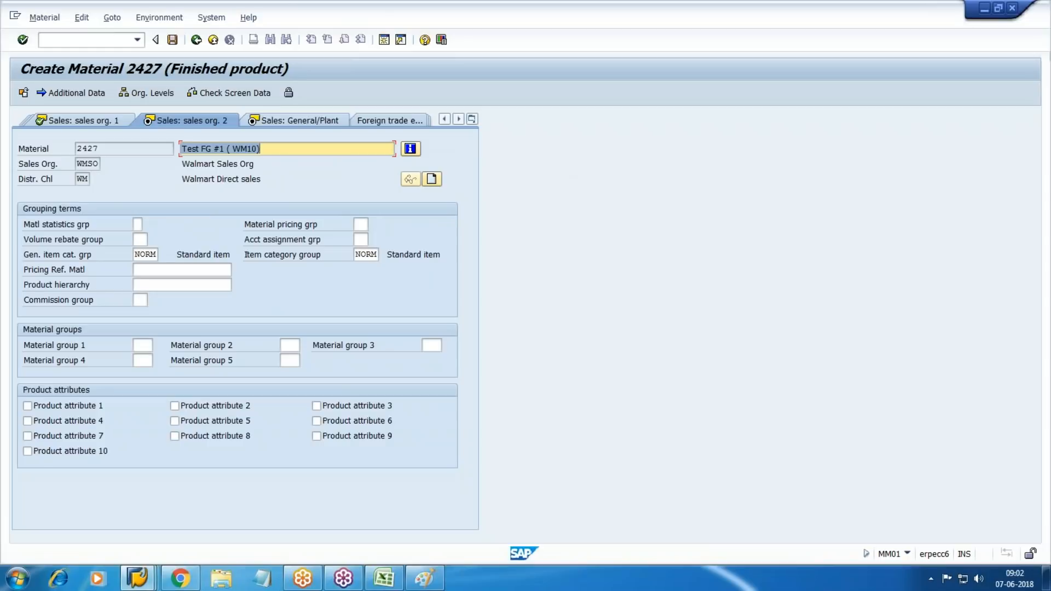
Choose the third available account assignment group for the material and confirm the second sales organization view
left_click(361, 239)
left_click(137, 577)
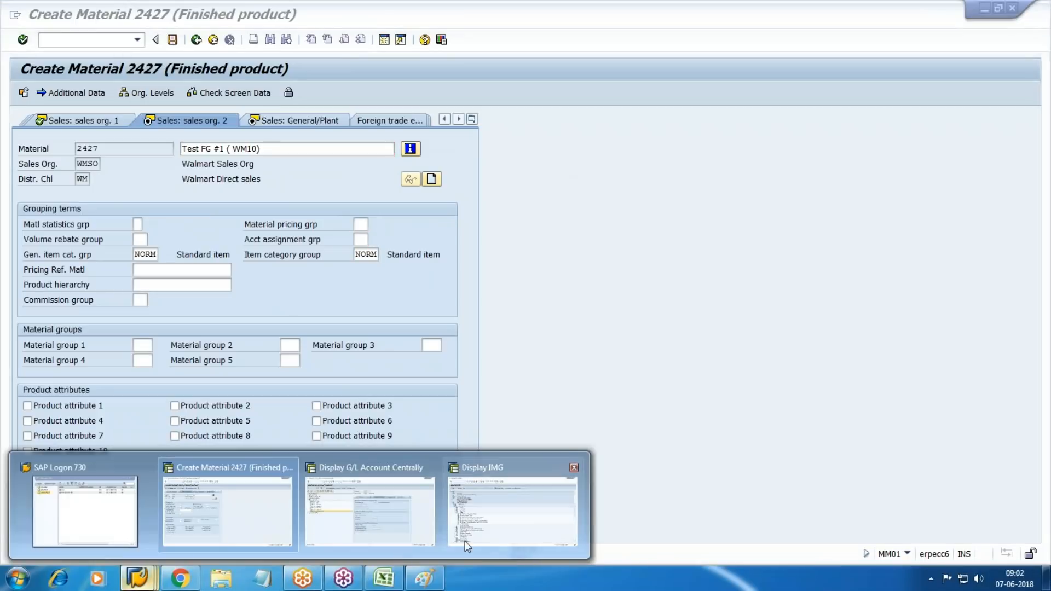
left_click(363, 238)
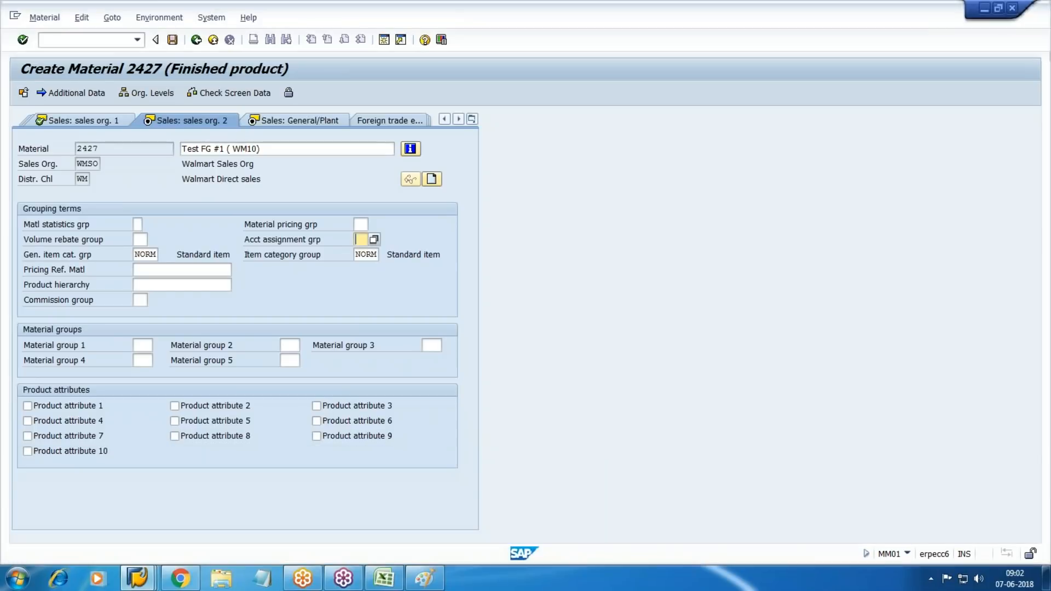
left_click(374, 240)
key("Down")
key("Down")
key("Return")
key("Return")
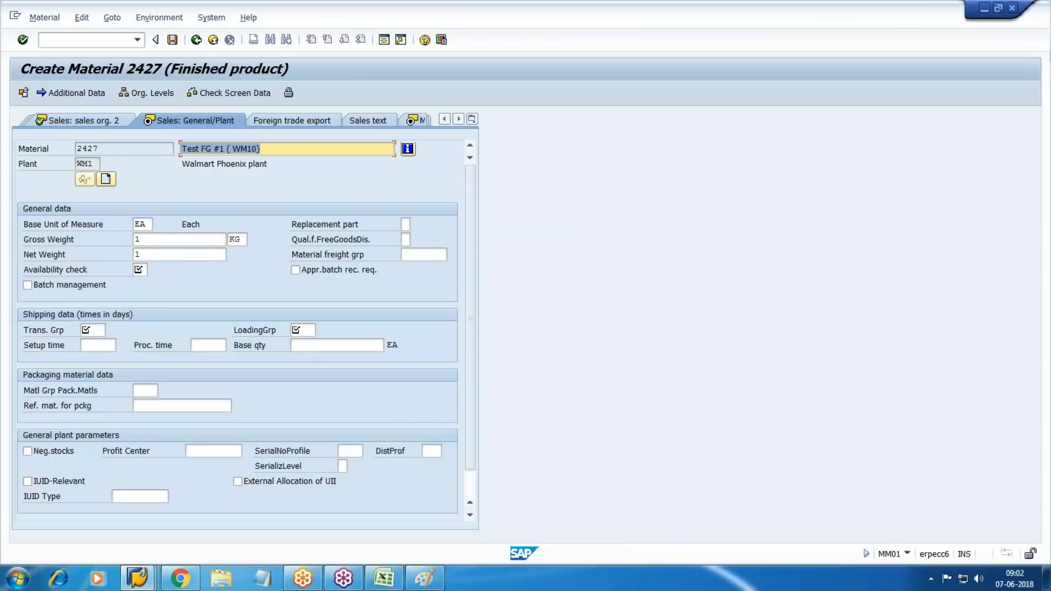
Set the plant's availability check to KP (No check)
left_click(139, 270)
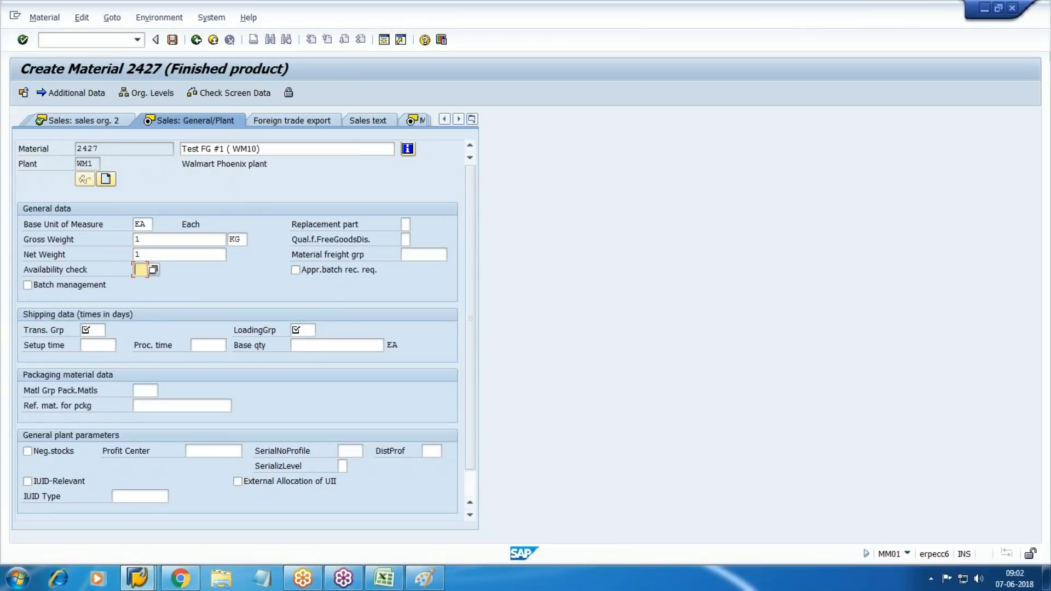
left_click(154, 270)
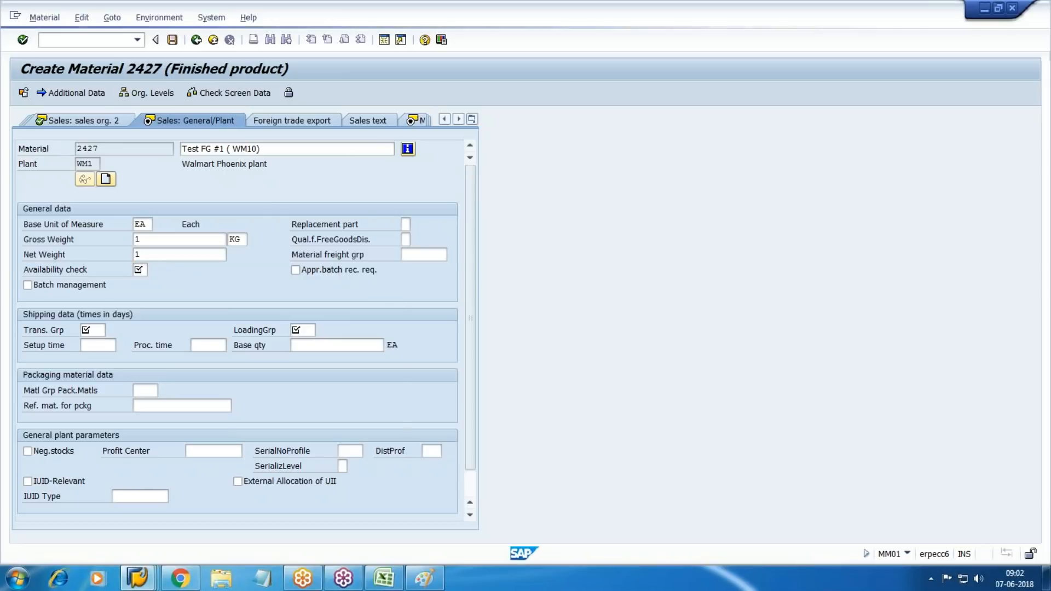
key("Up")
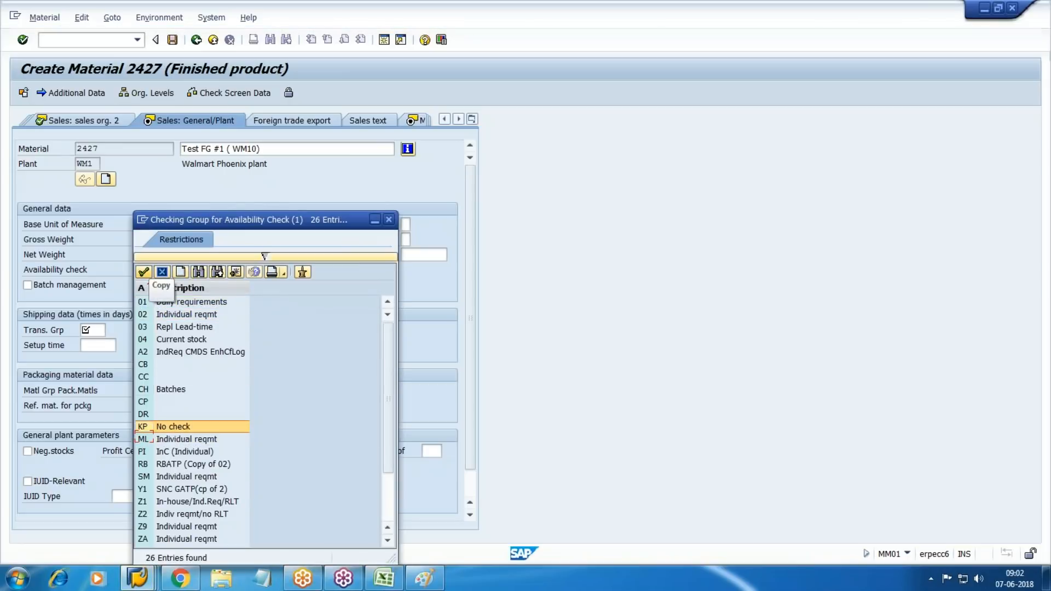
key("Return")
Set the transportation group to 0003 (Container) in the shipping data
key("Tab")
key("Tab")
key("Tab")
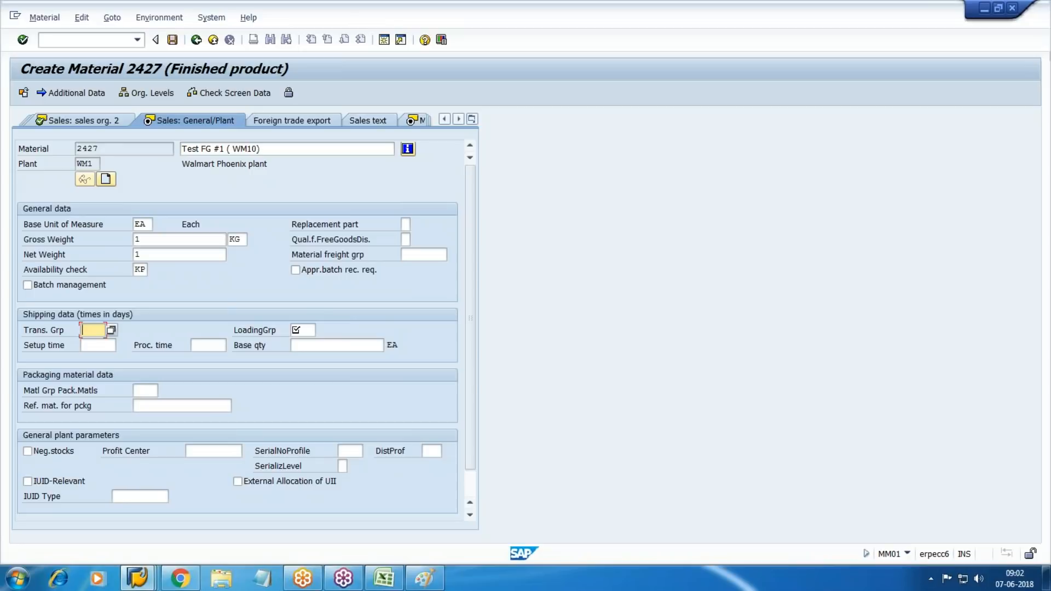
key("F4")
key("Down")
key("Down")
key("Down")
key("Down")
key("Up")
key("Up")
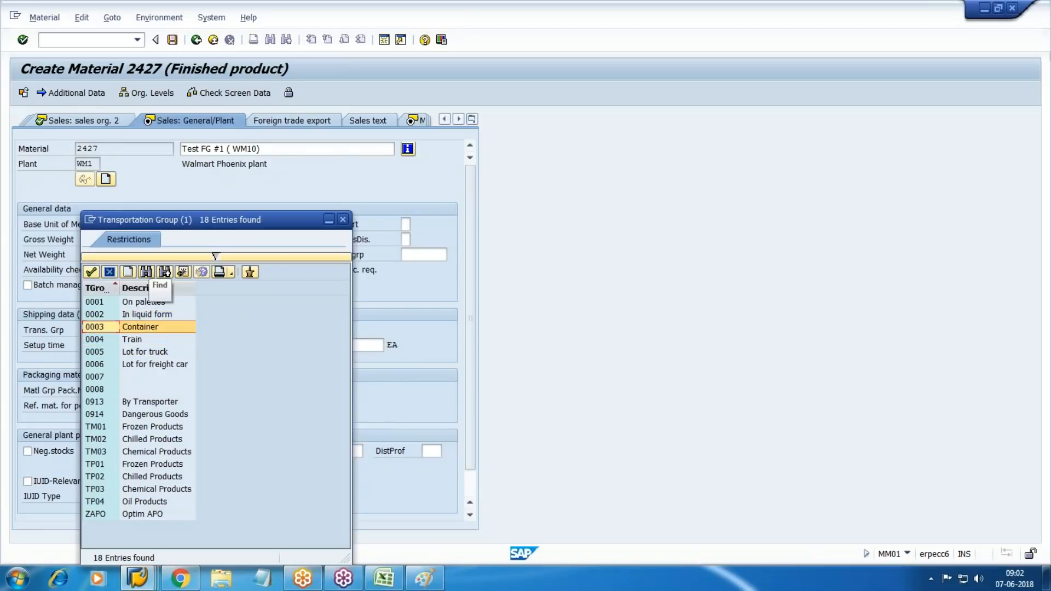
key("Return")
Set the loading group to 0003 (Manual) and confirm the general plant sales data
key("Tab")
key("F4")
key("Down")
key("Down")
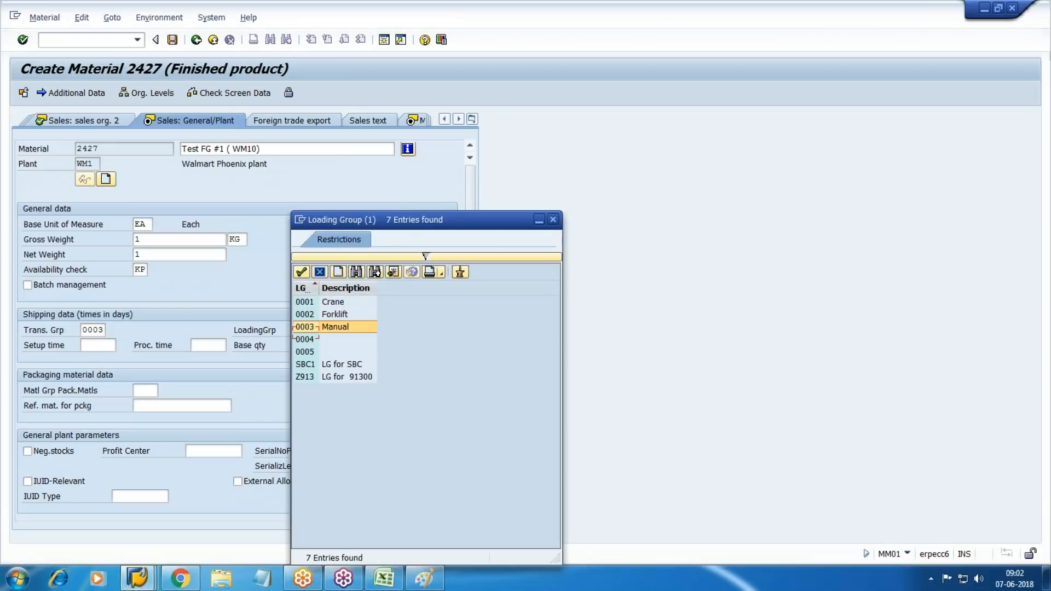
key("Return")
key("Tab")
key("Tab")
key("Tab")
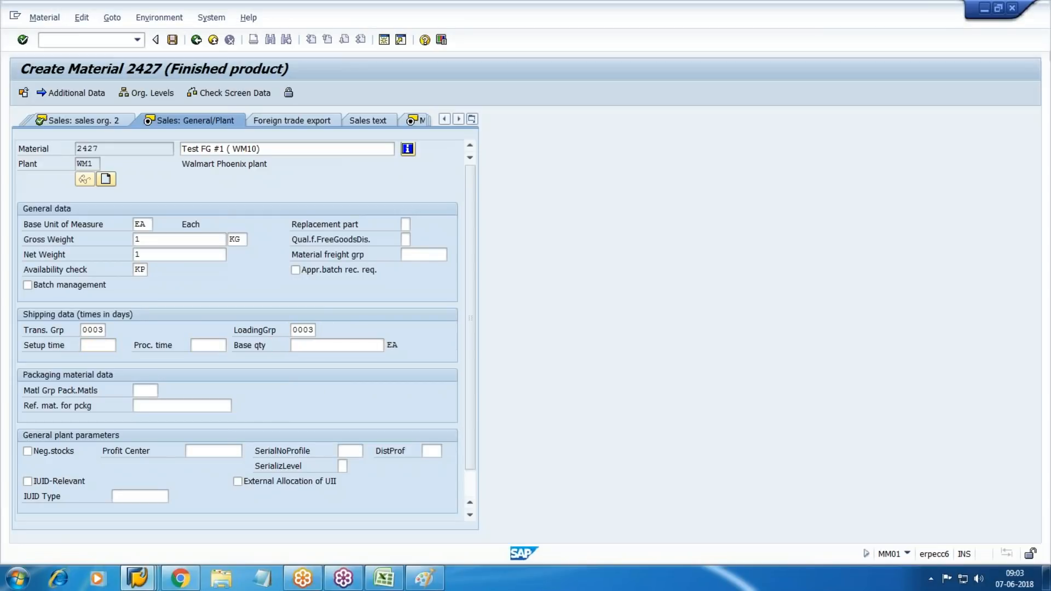
key("Return")
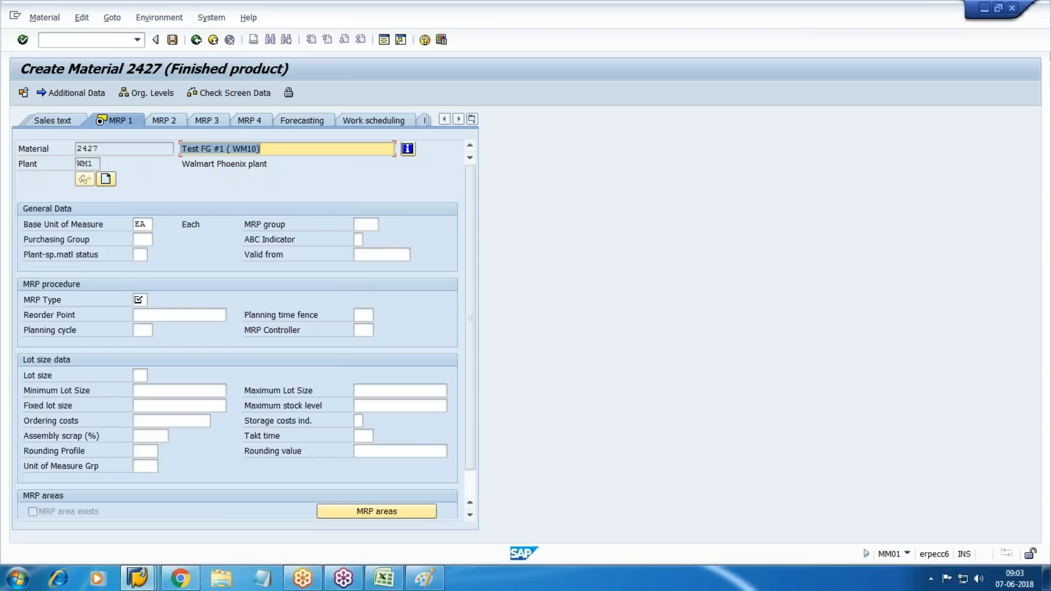
Set the MRP type to ND (No planning) and confirm the MRP 1 data through to the accounting data
left_click(140, 300)
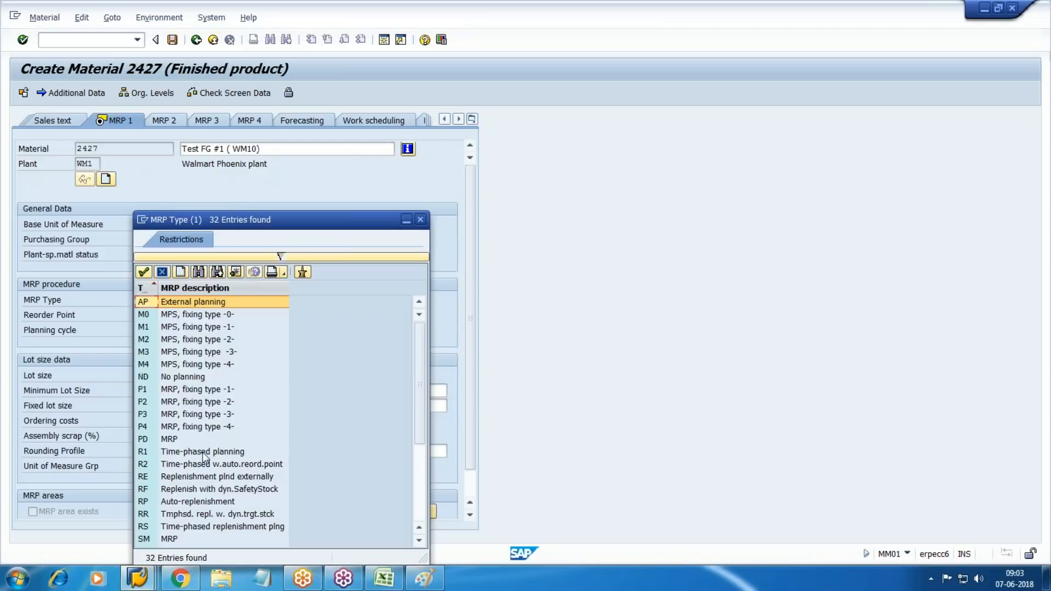
double_click(193, 378)
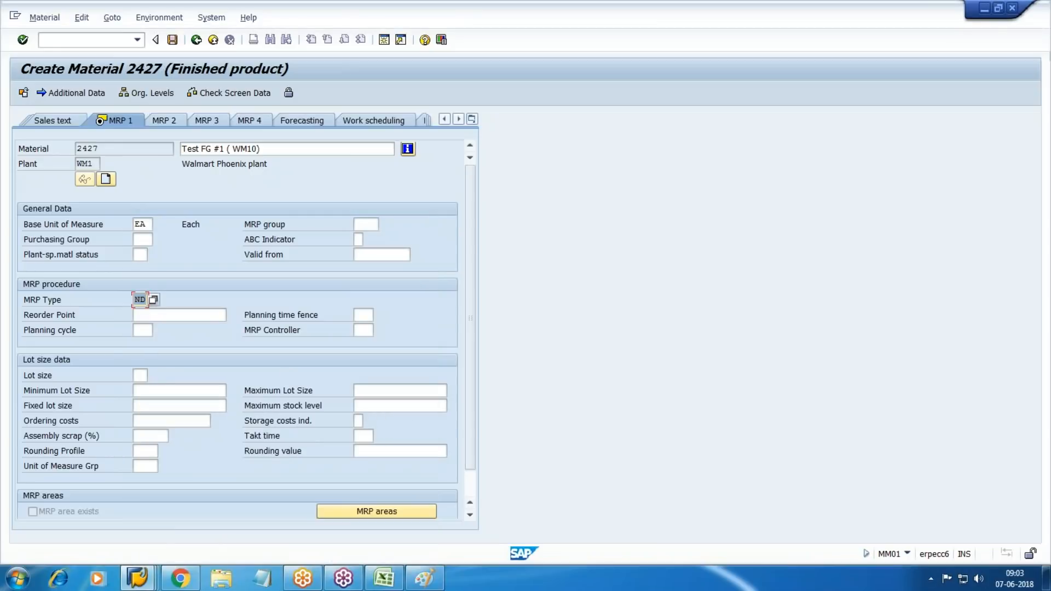
key("Return")
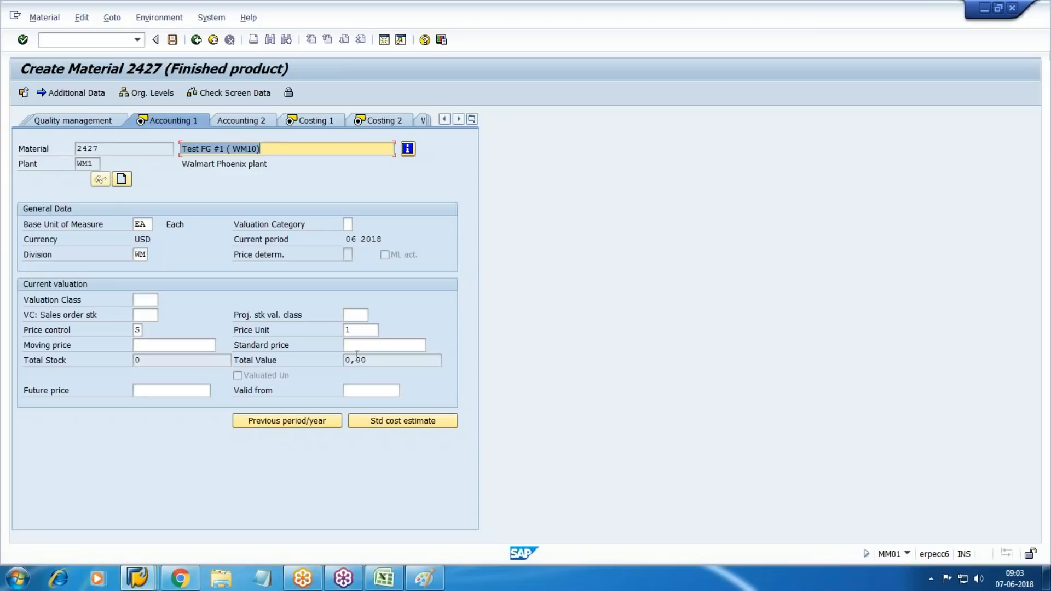
Set the material's standard price to 500 in the accounting data and try to save the material
left_click(384, 348)
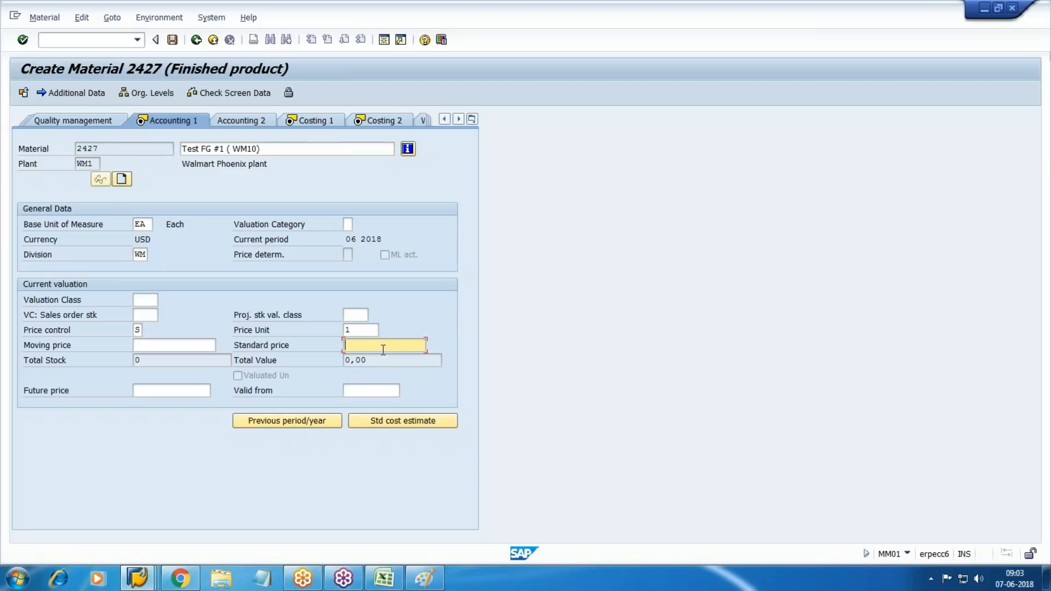
type("500")
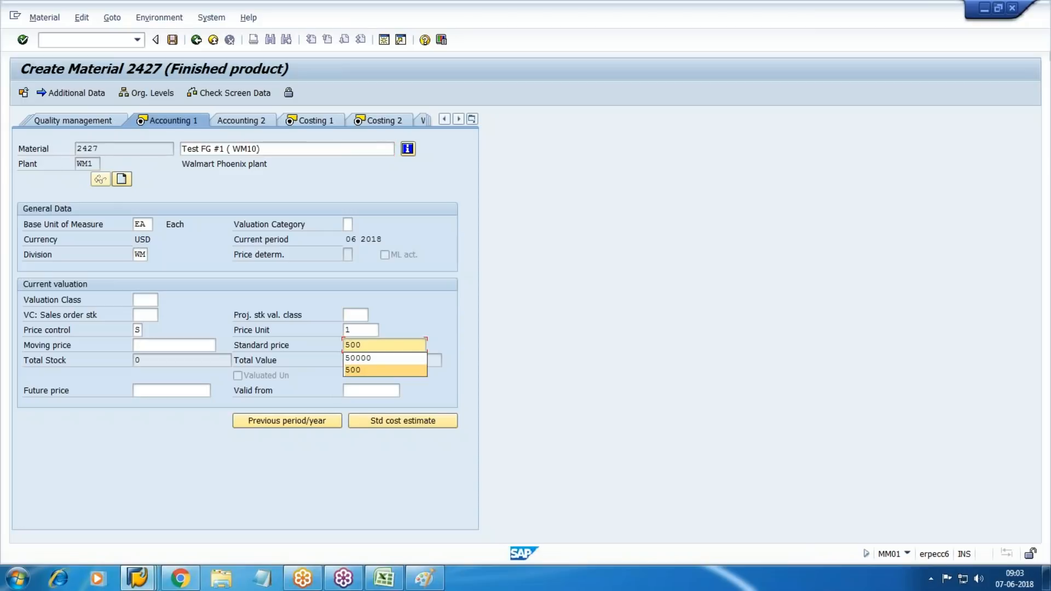
key("Return")
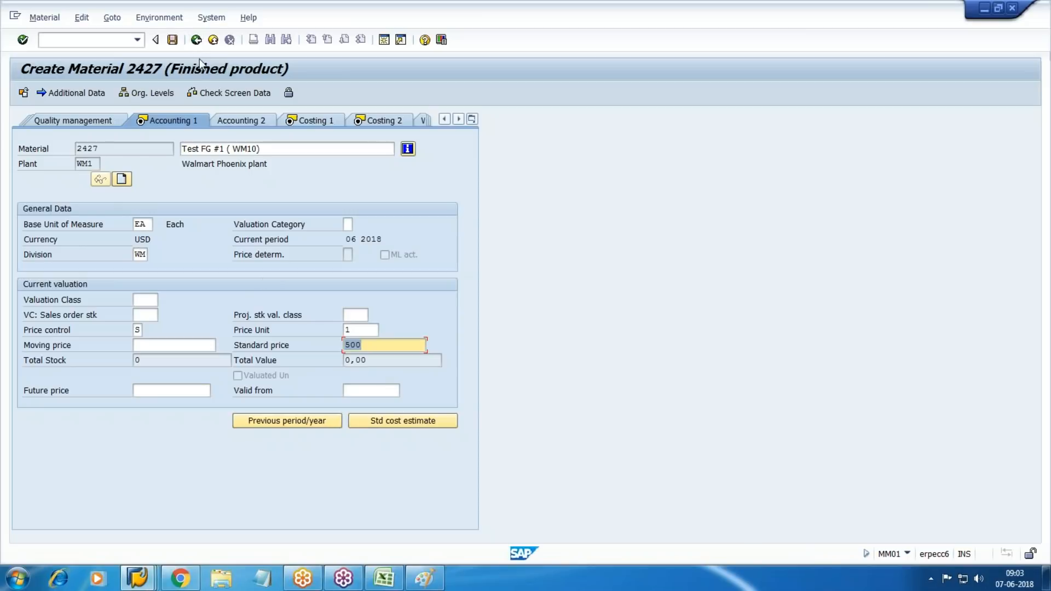
left_click(173, 40)
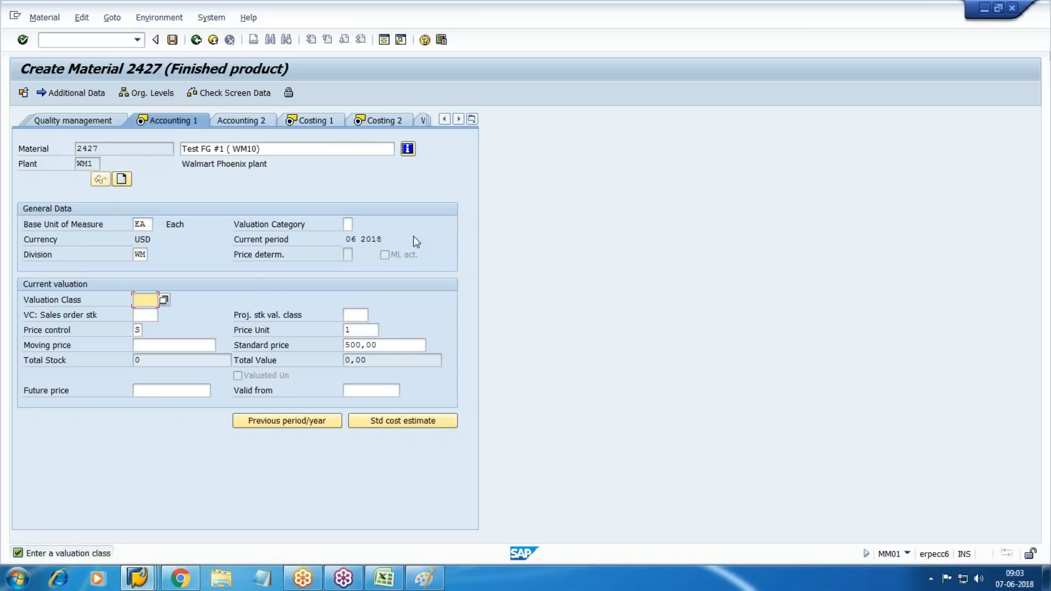
Look up the FG valuation class in the Google Docs working notes, return to SAP and enter WM3 as the material's valuation class
left_click(193, 579)
scroll(412, 296, "up", 6)
scroll(418, 296, "down", 5)
scroll(417, 297, "down", 7)
left_click(649, 241)
key("alt+Tab")
type("WM3")
key("Return")
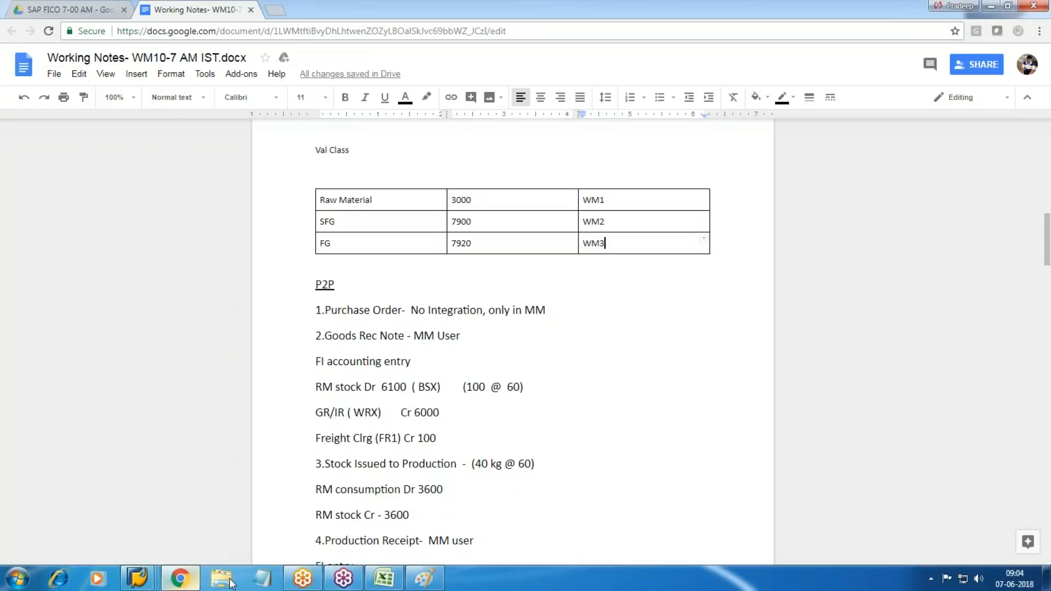
Switch to the Google Docs working notes and record "FG Mat # 2427" below the customer partner role table
left_click(180, 579)
left_click_drag(1045, 245, 1044, 503)
left_click(515, 481)
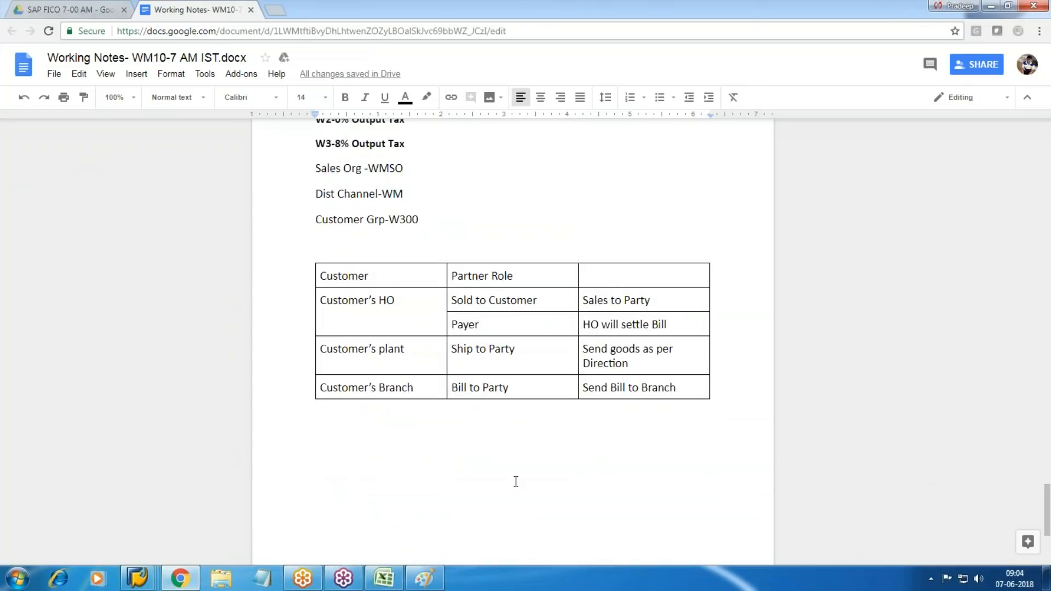
type("FG ")
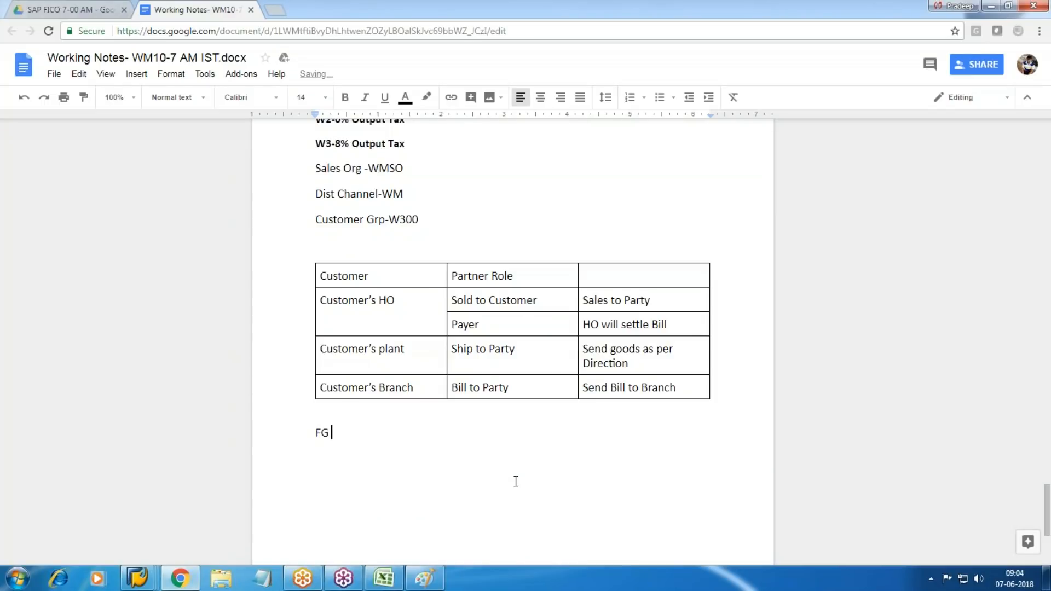
type("Mat # 2427")
key("alt+Tab")
key("alt+Tab")
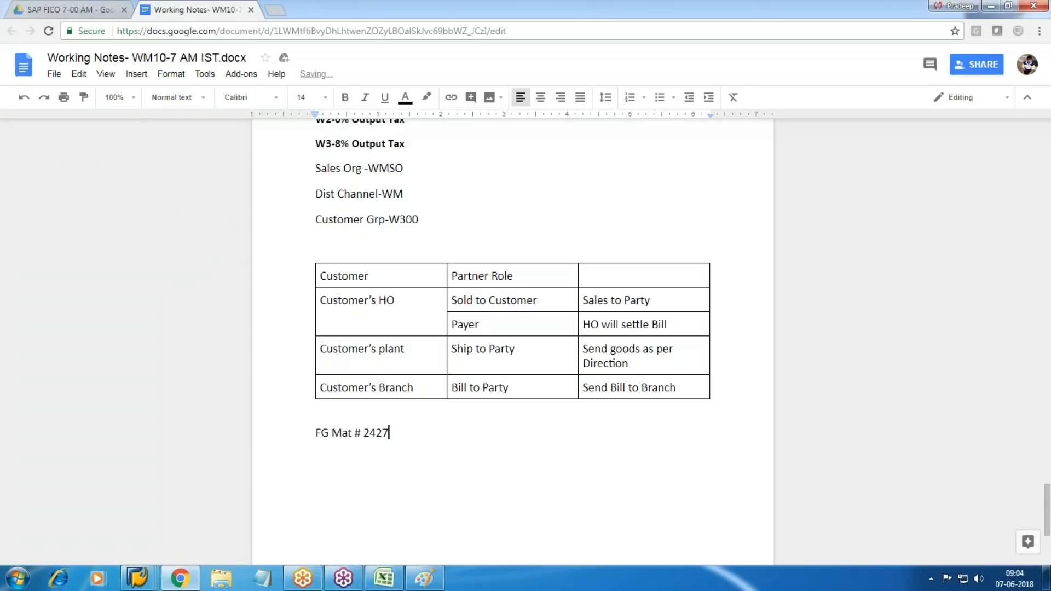